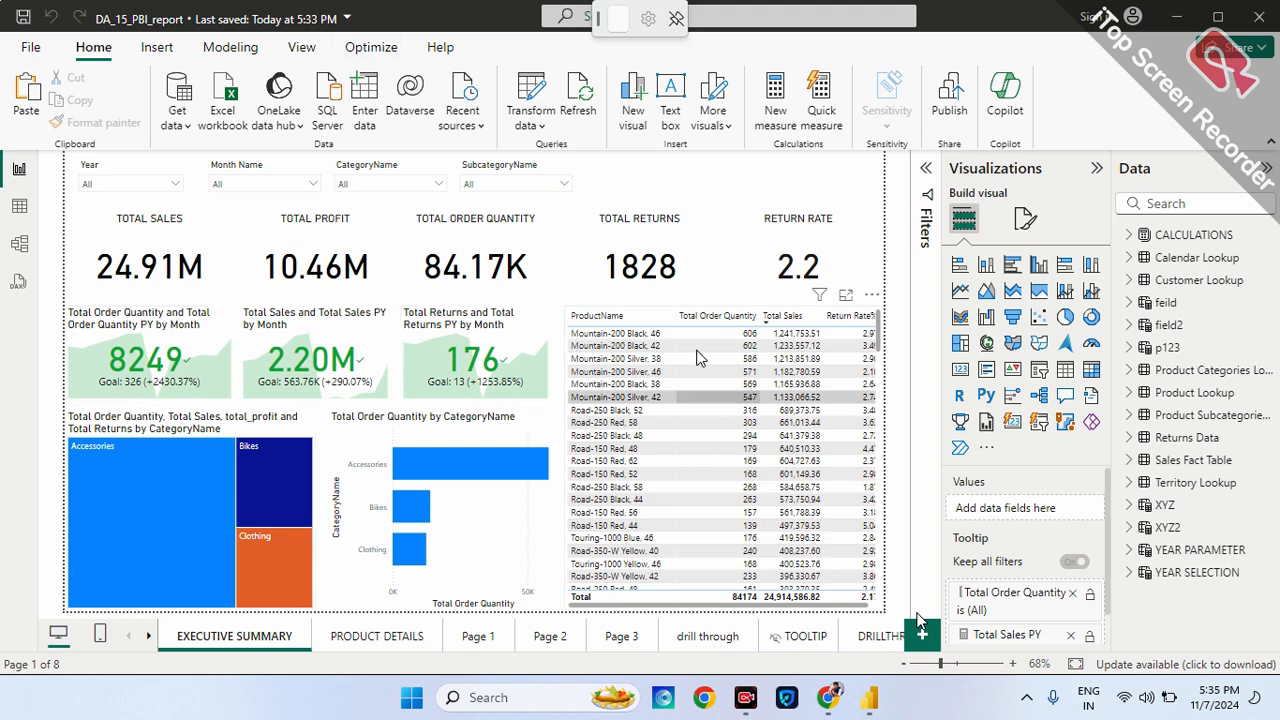
Check the TOOLTIP page and return to the EXECUTIVE SUMMARY page.
mouse_move(307, 563)
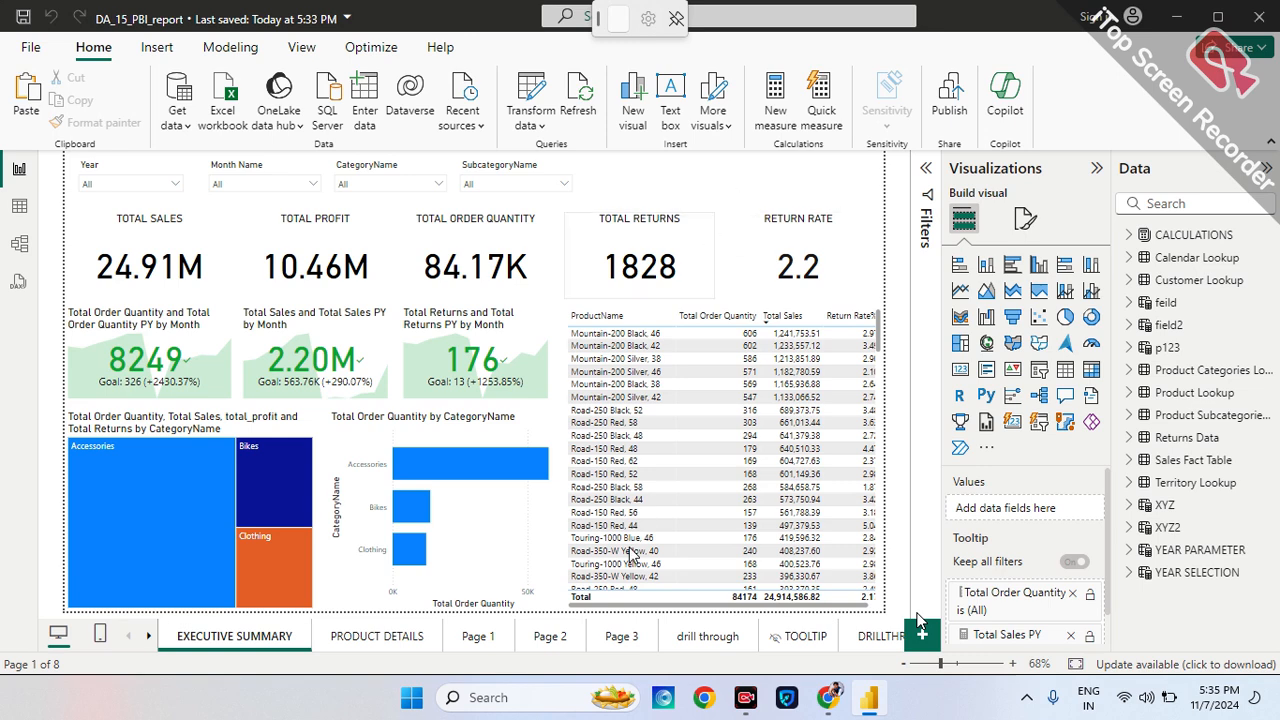
click(803, 636)
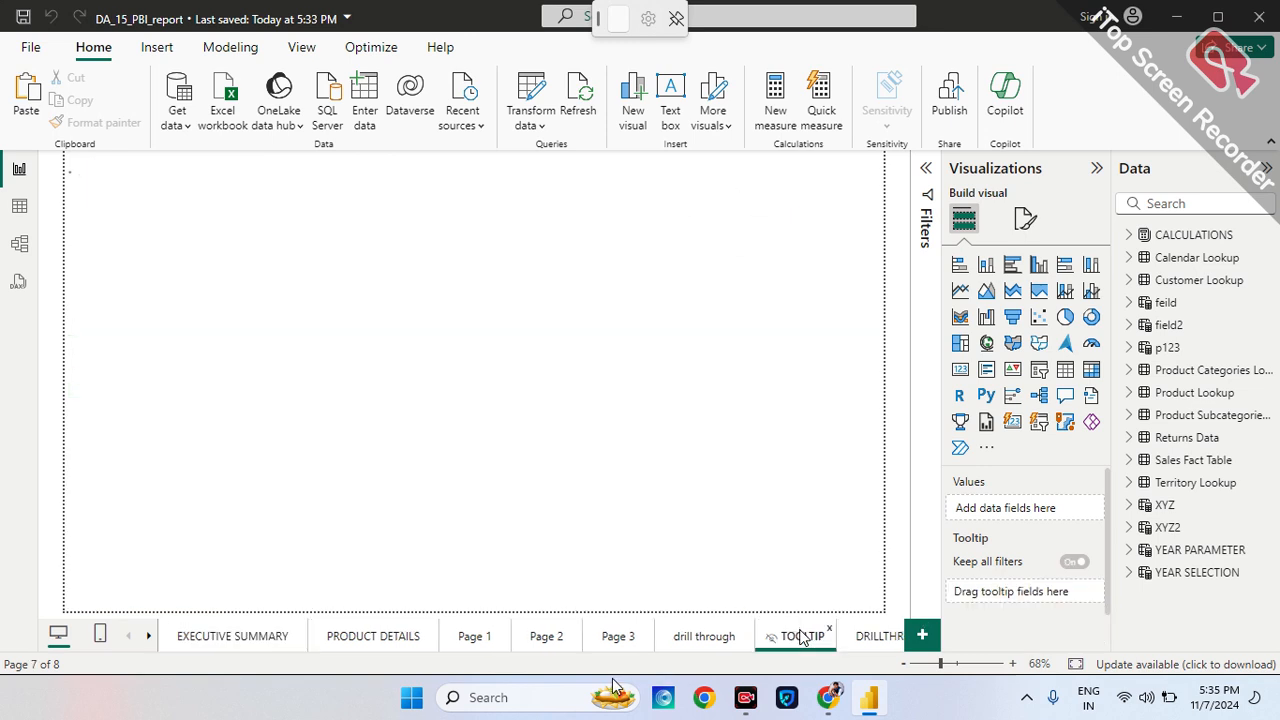
click(224, 638)
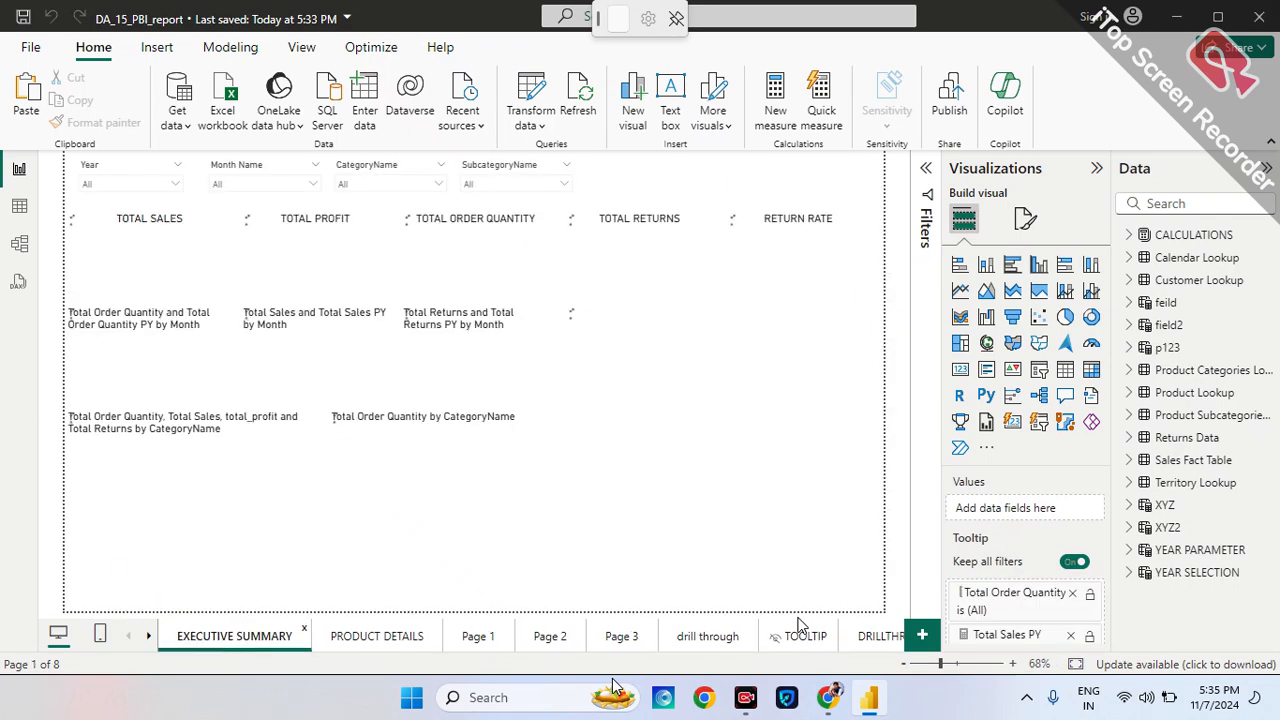
Add a new report page and place an enlarged treemap visual on it.
click(918, 636)
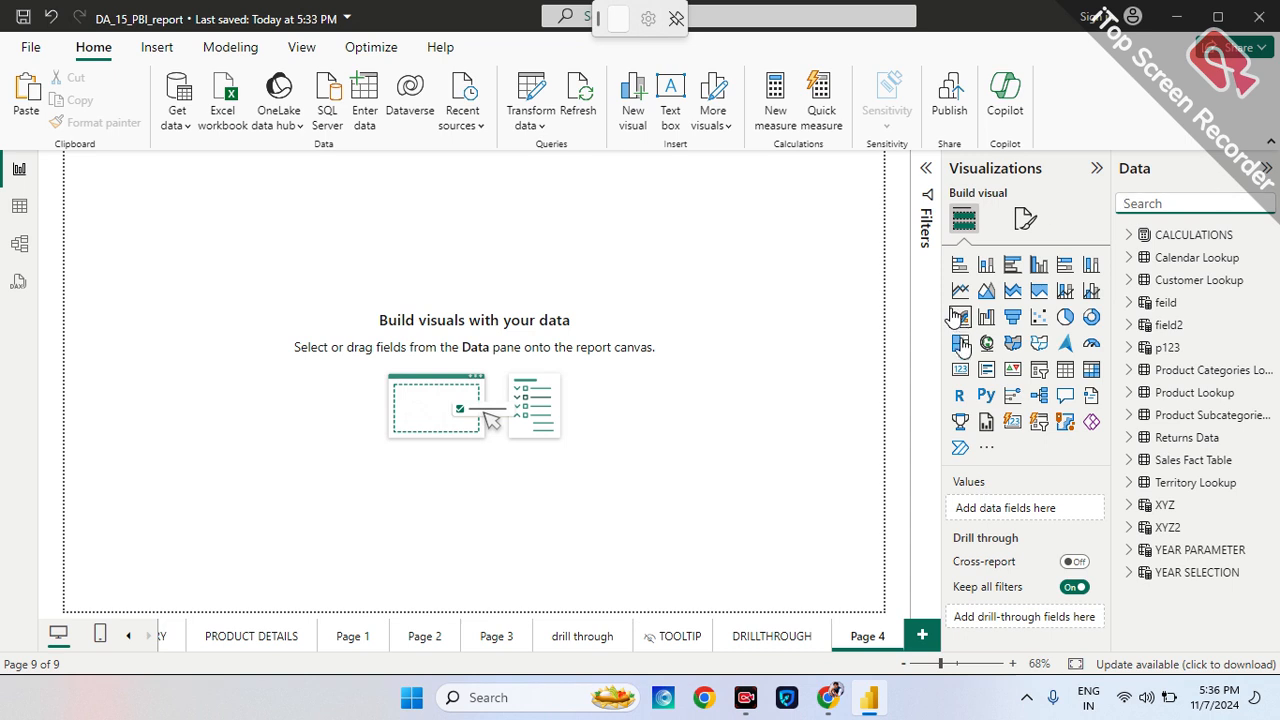
click(960, 345)
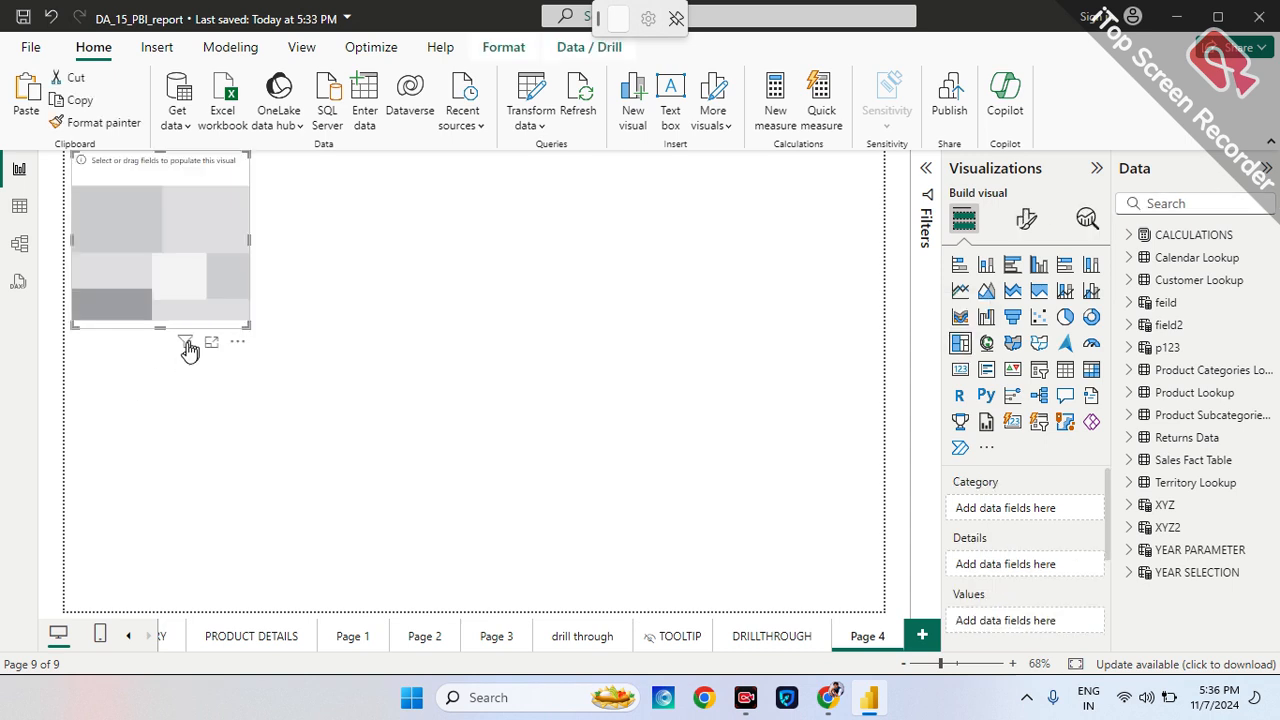
drag(244, 325, 343, 405)
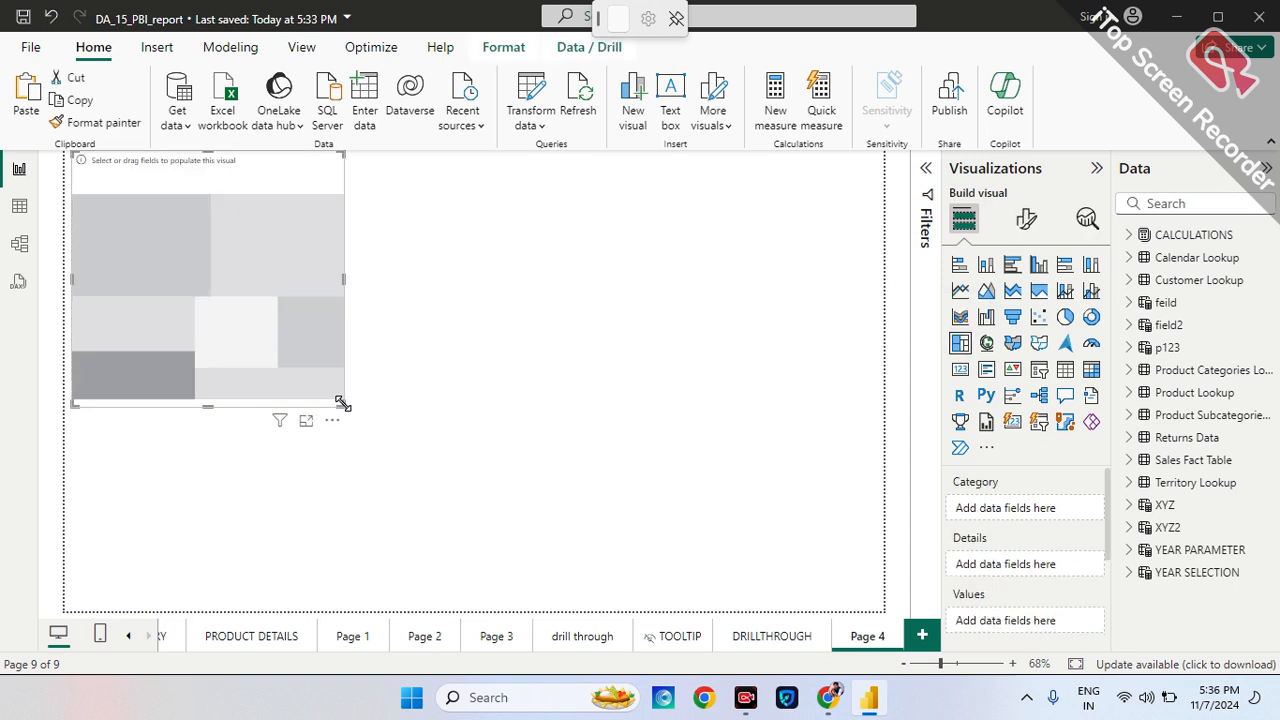
Assign SubcategoryName as the treemap's category and Total Order Quantity as its values.
click(1175, 203)
text(SUBCAT)
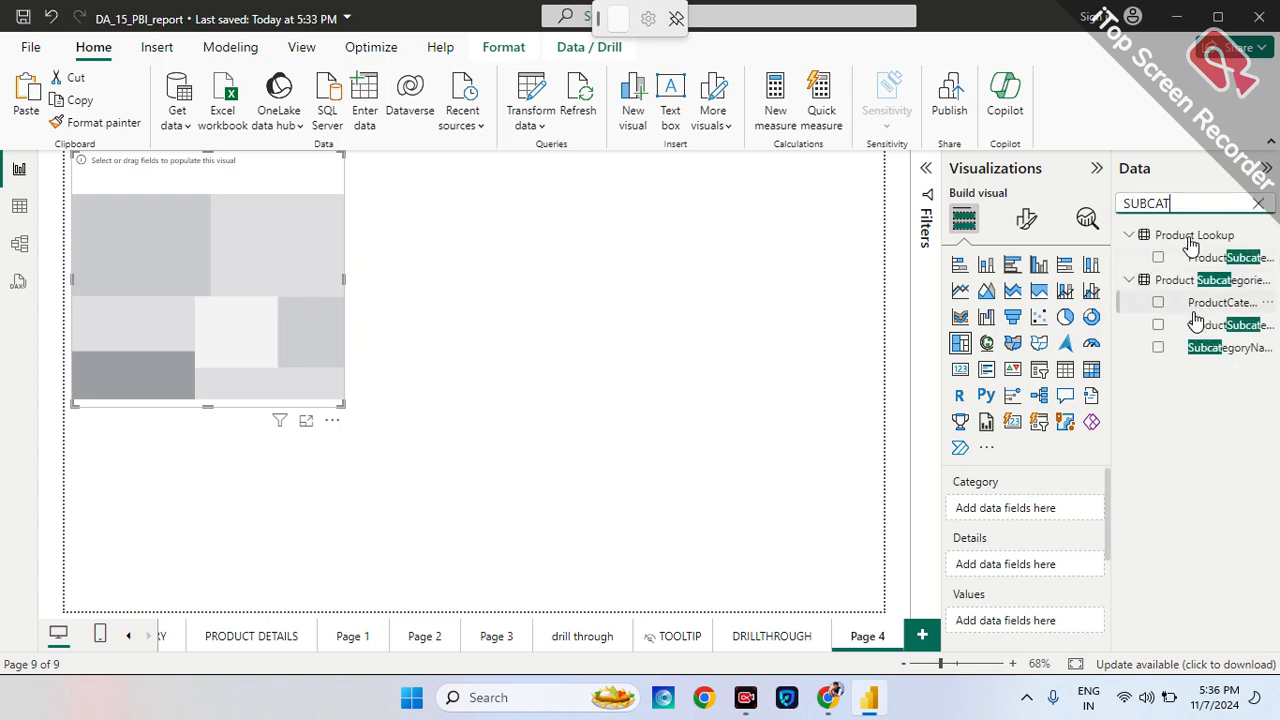
drag(1212, 350, 1042, 510)
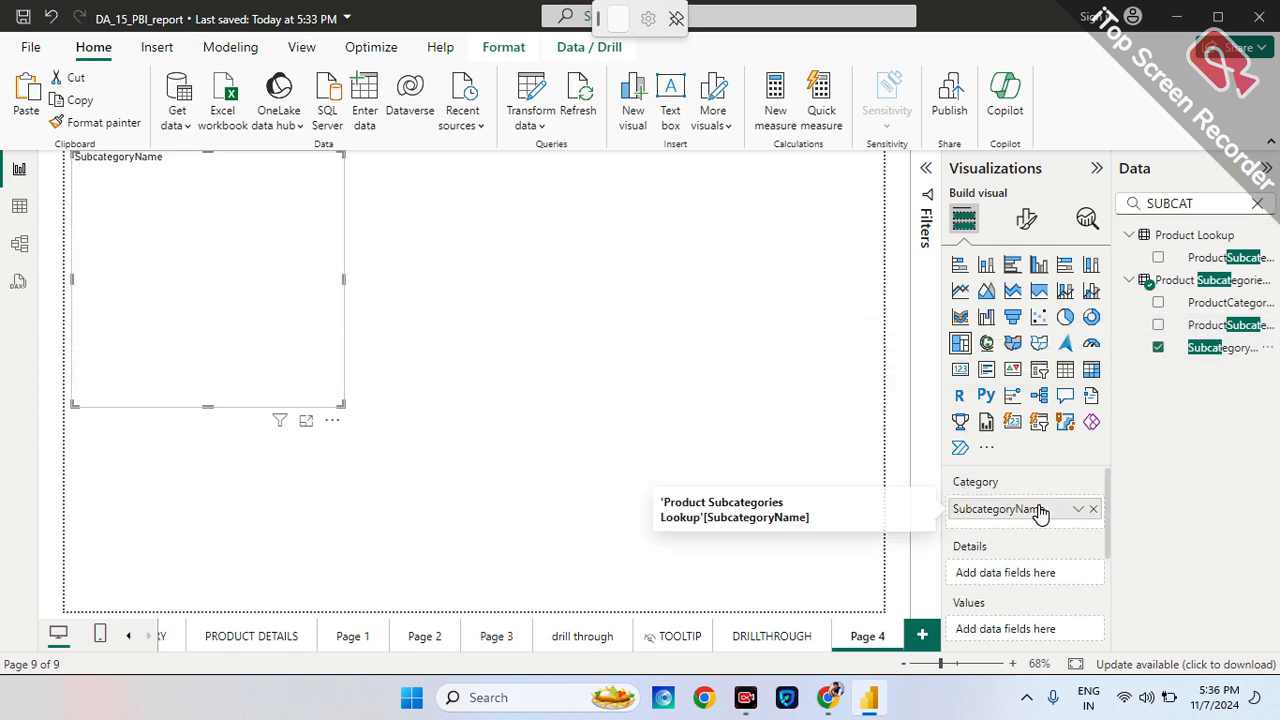
click(1255, 204)
text(TOTAL)
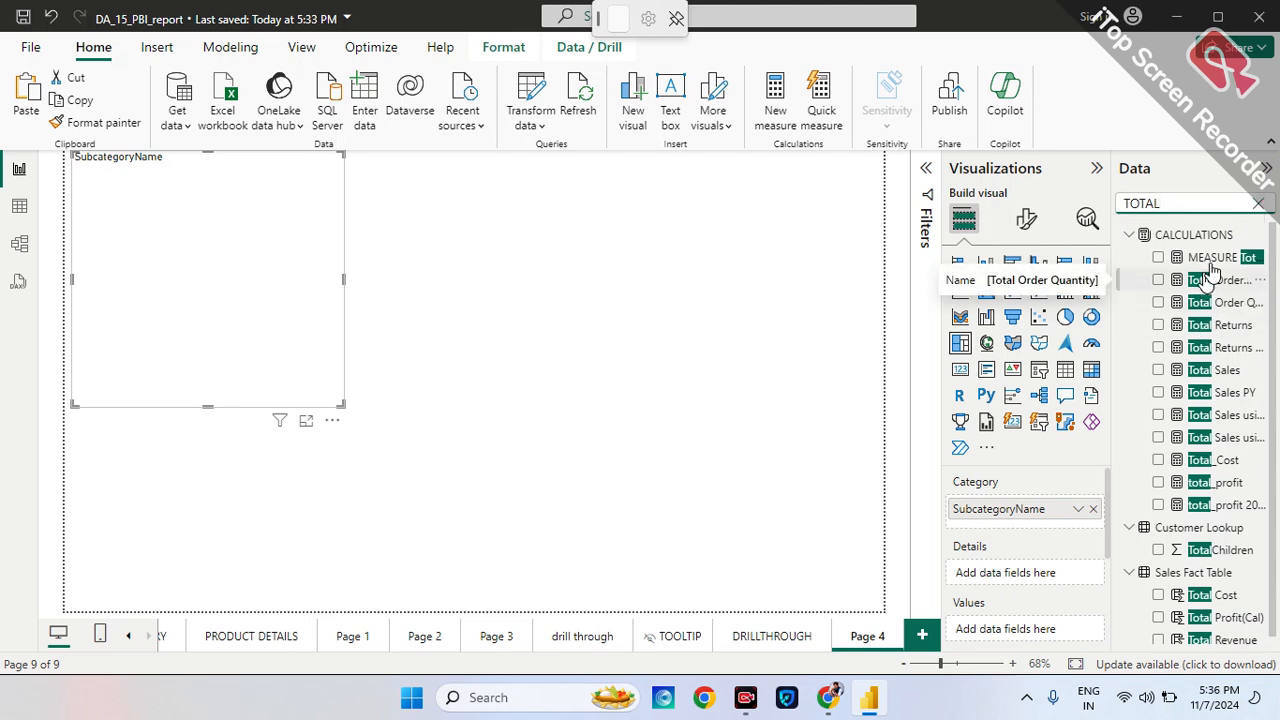
drag(1213, 272, 1022, 618)
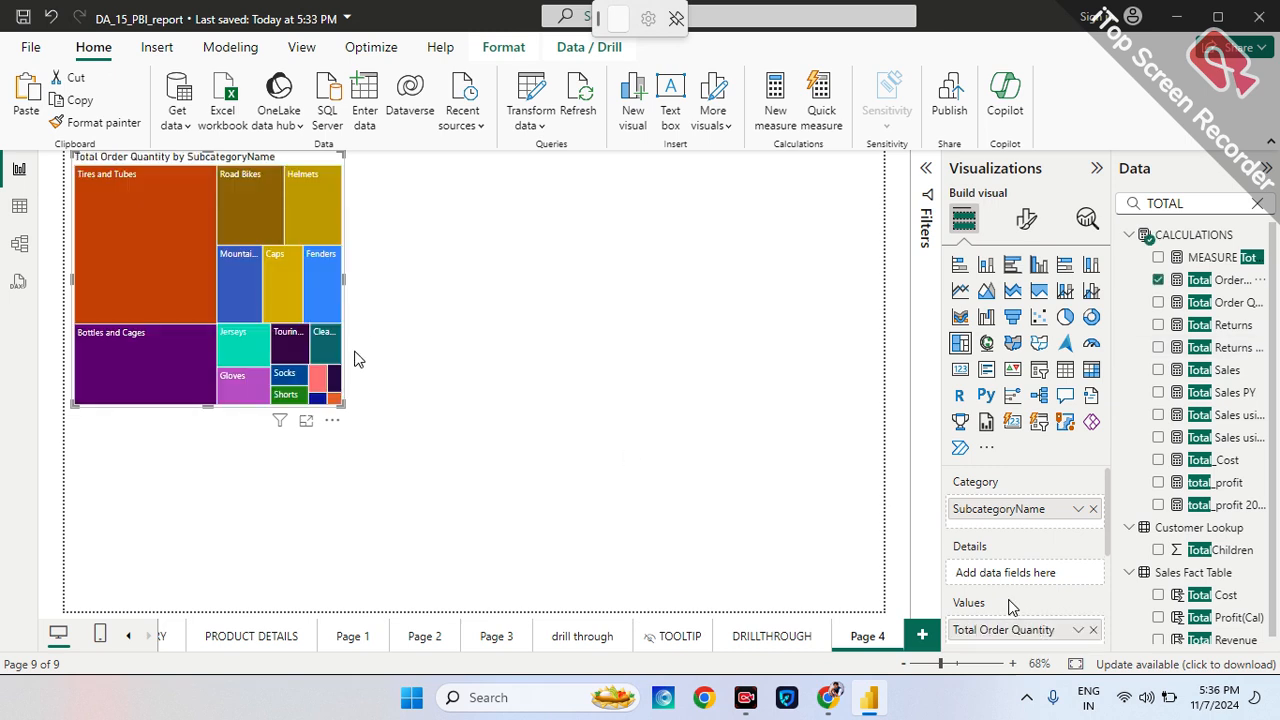
Preview the report page tooltip on the treemap's Tires and Tubes tile.
mouse_move(117, 246)
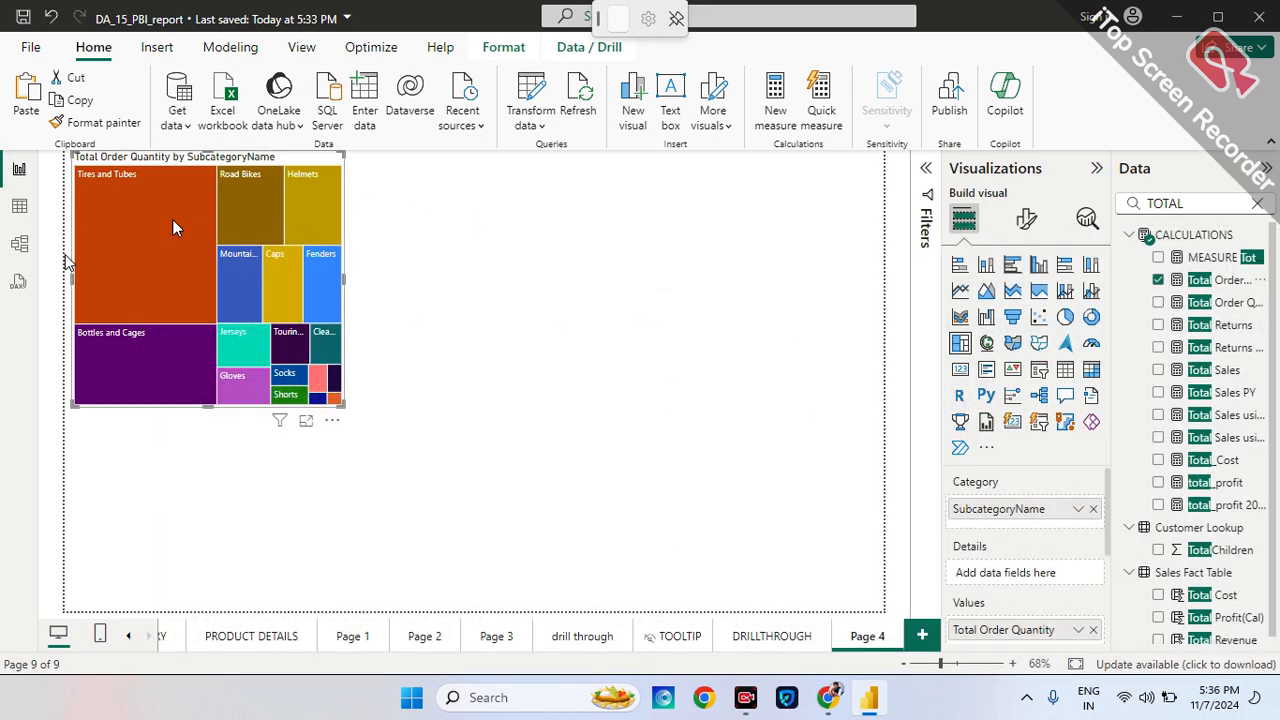
mouse_move(173, 226)
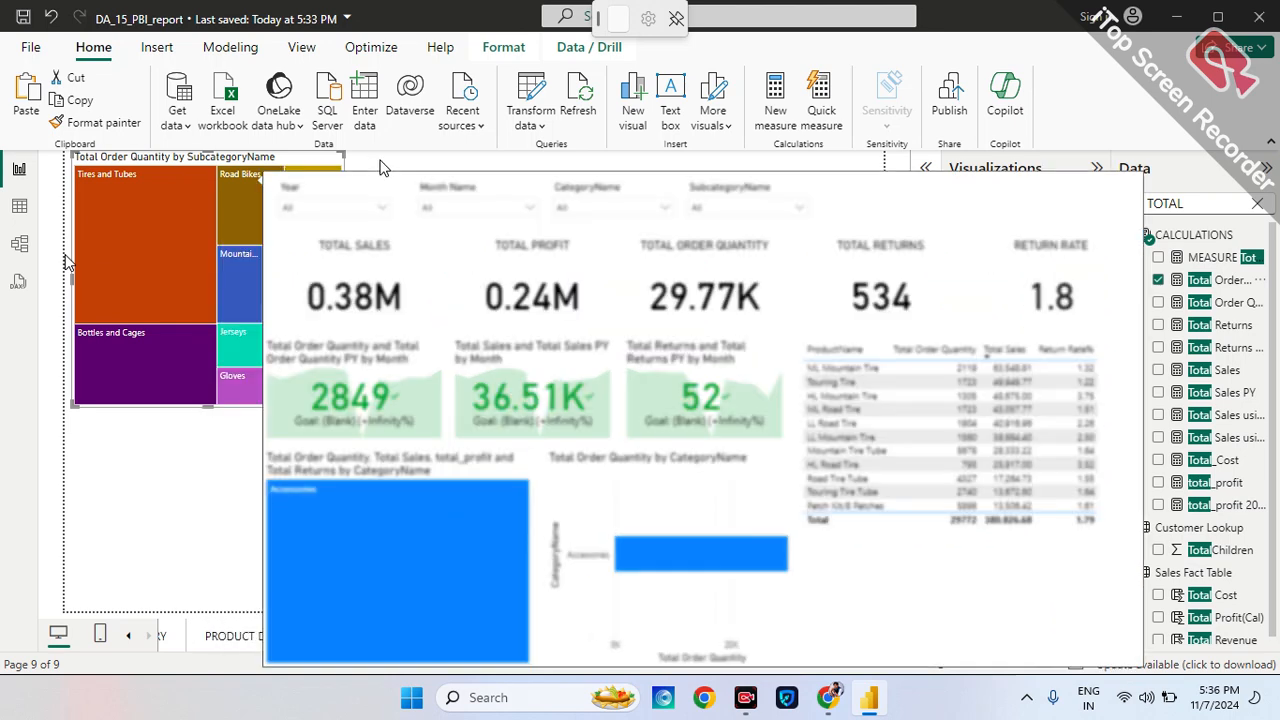
click(172, 545)
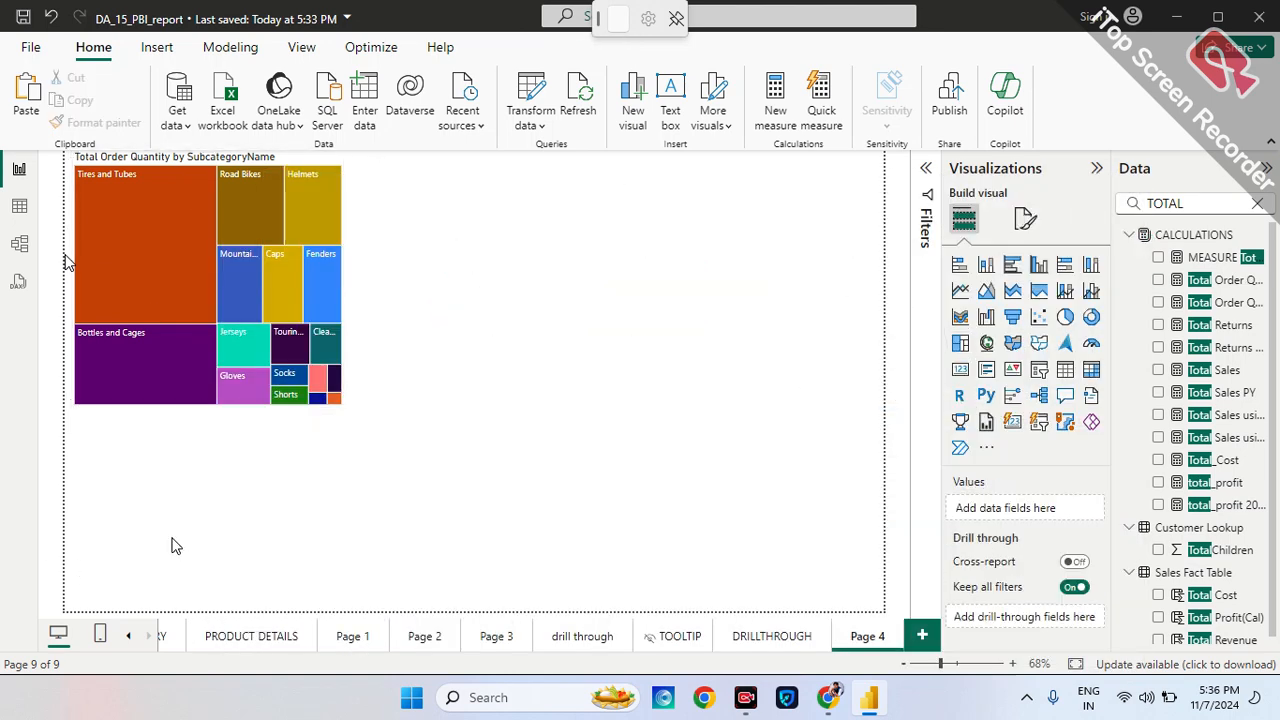
Delete Page 4 from the report and return to the EXECUTIVE SUMMARY page.
click(897, 636)
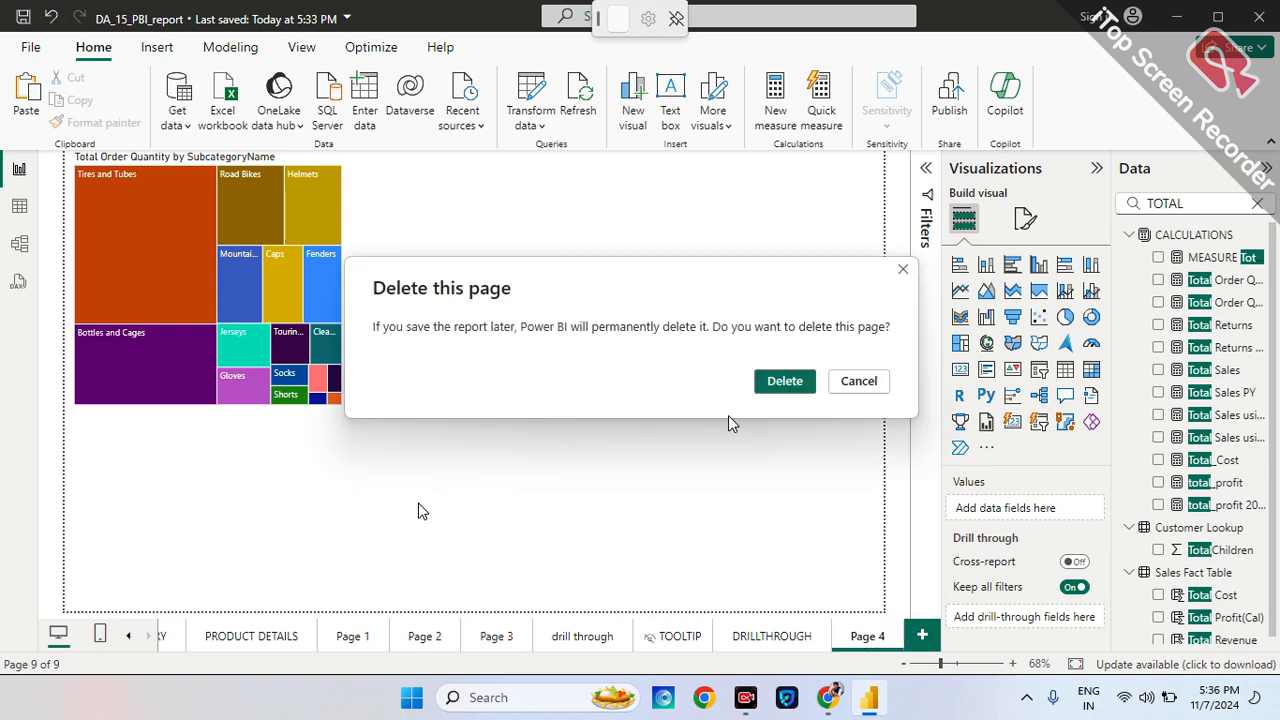
click(788, 383)
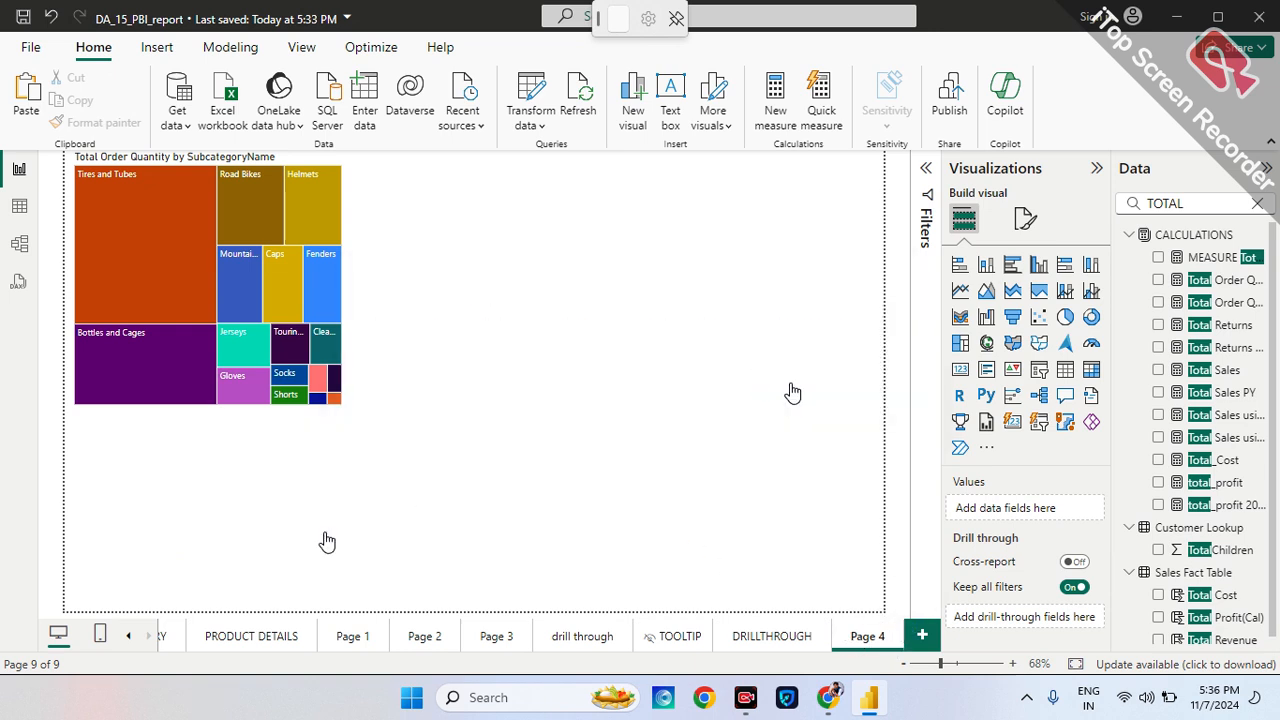
click(128, 636)
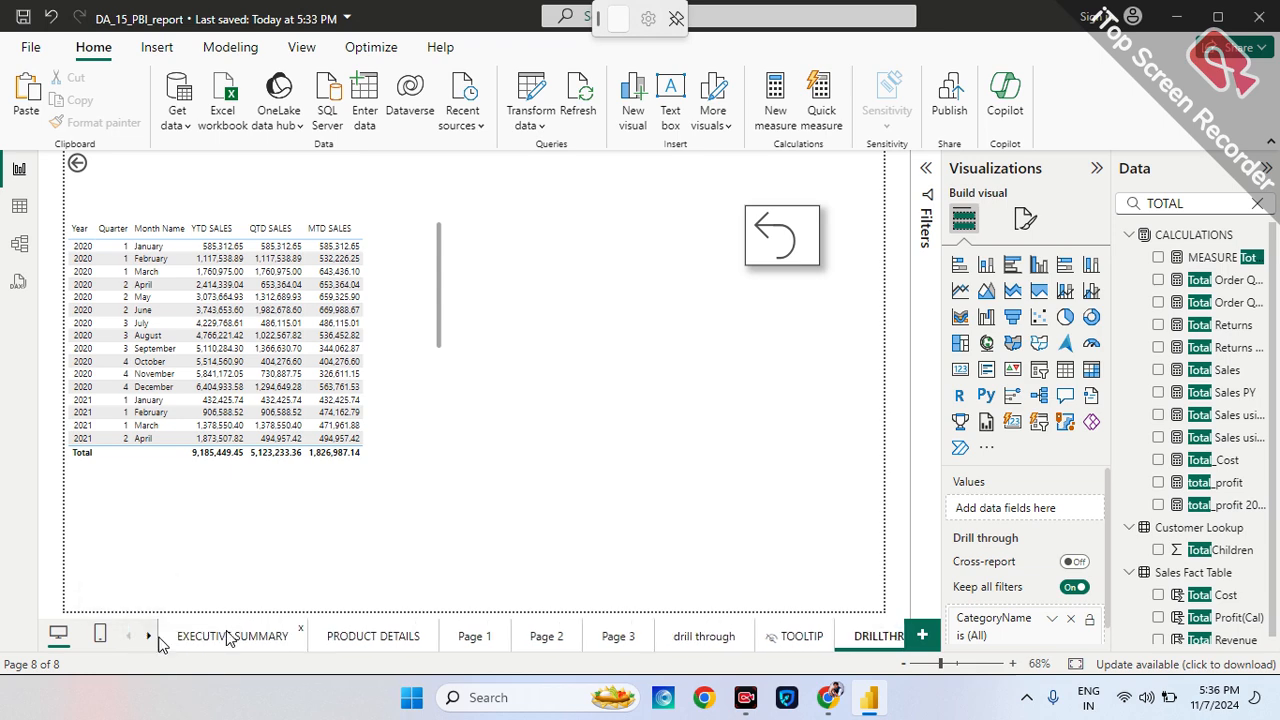
click(228, 638)
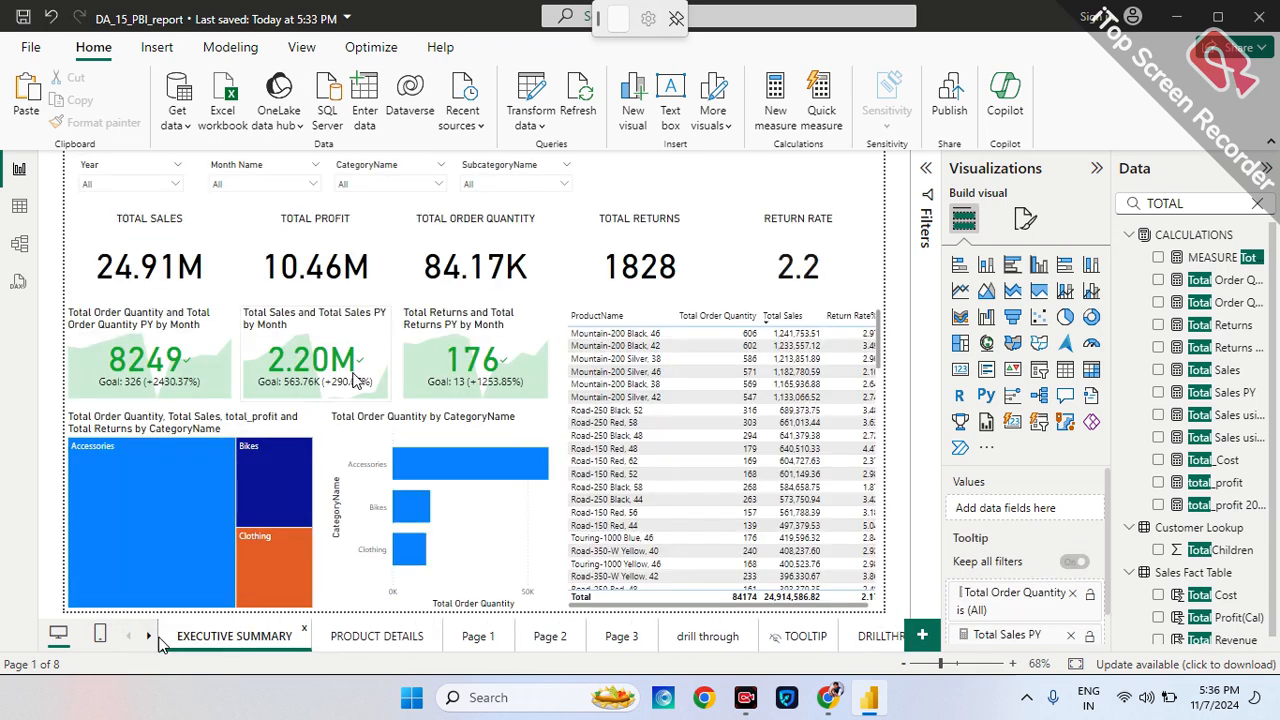
Preview the Accessories tile's tooltip in the category treemap and delete the hidden TOOLTIP page.
mouse_move(161, 566)
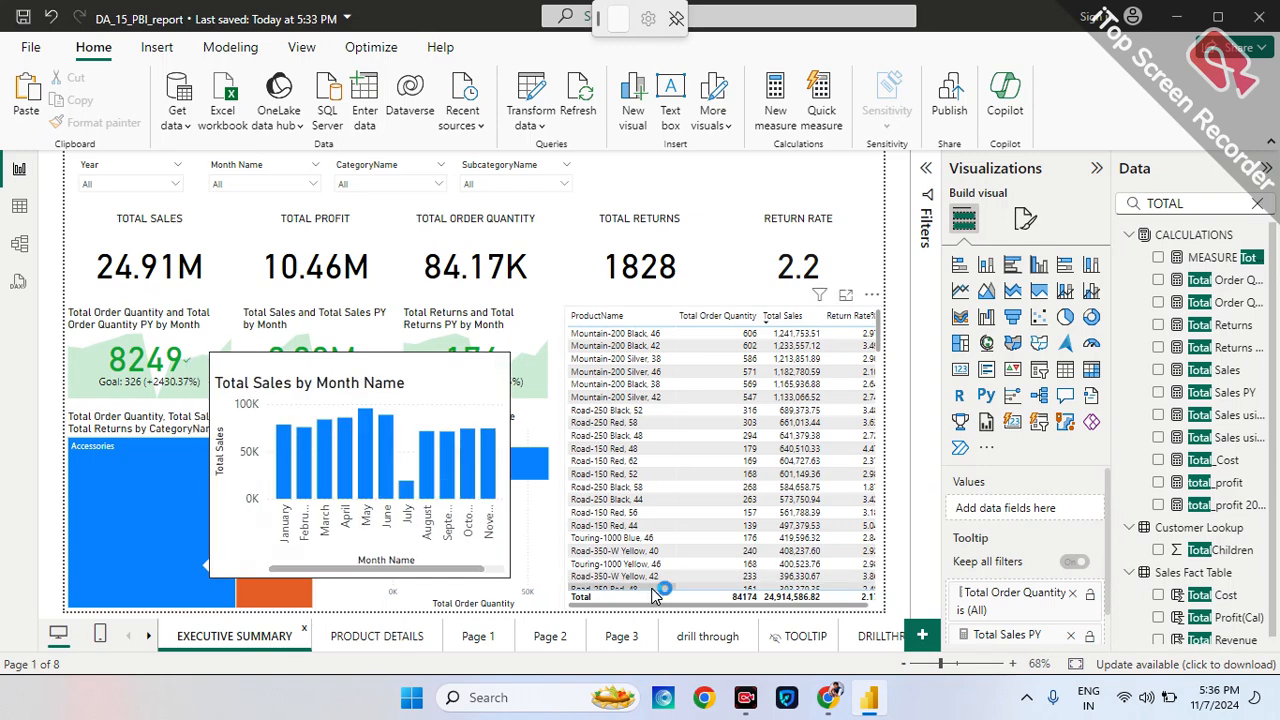
right_click(792, 638)
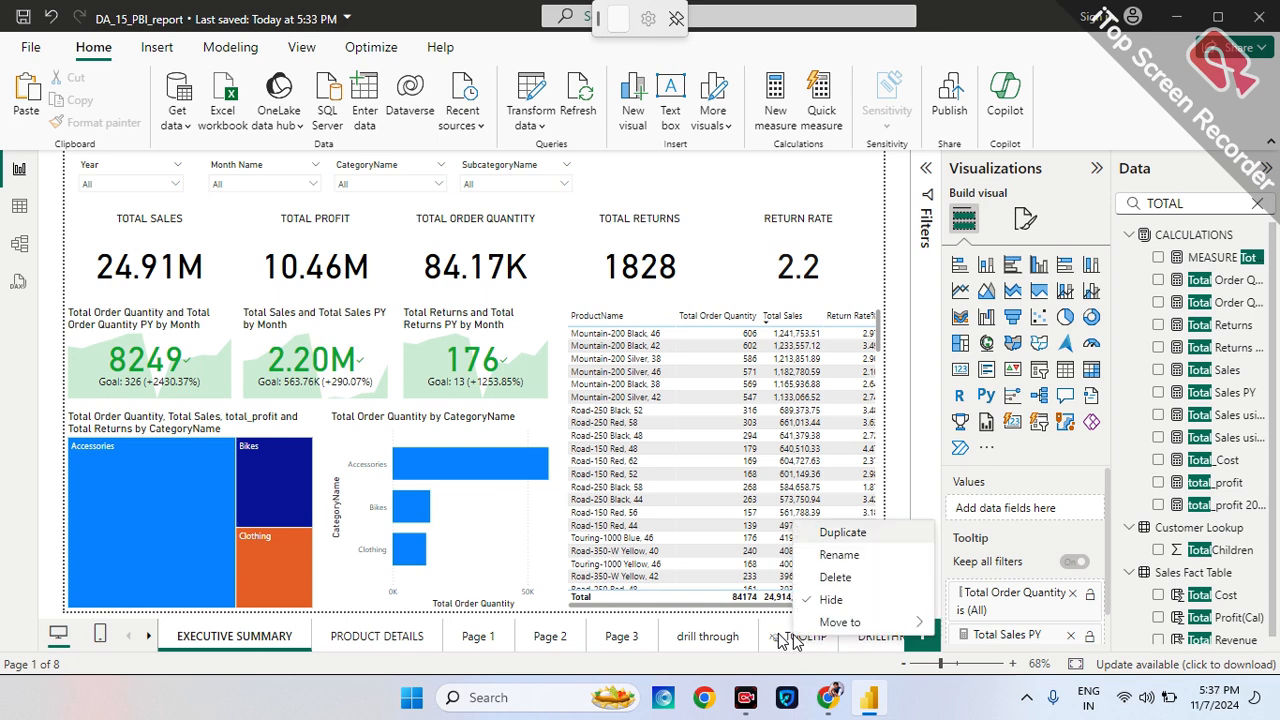
click(845, 578)
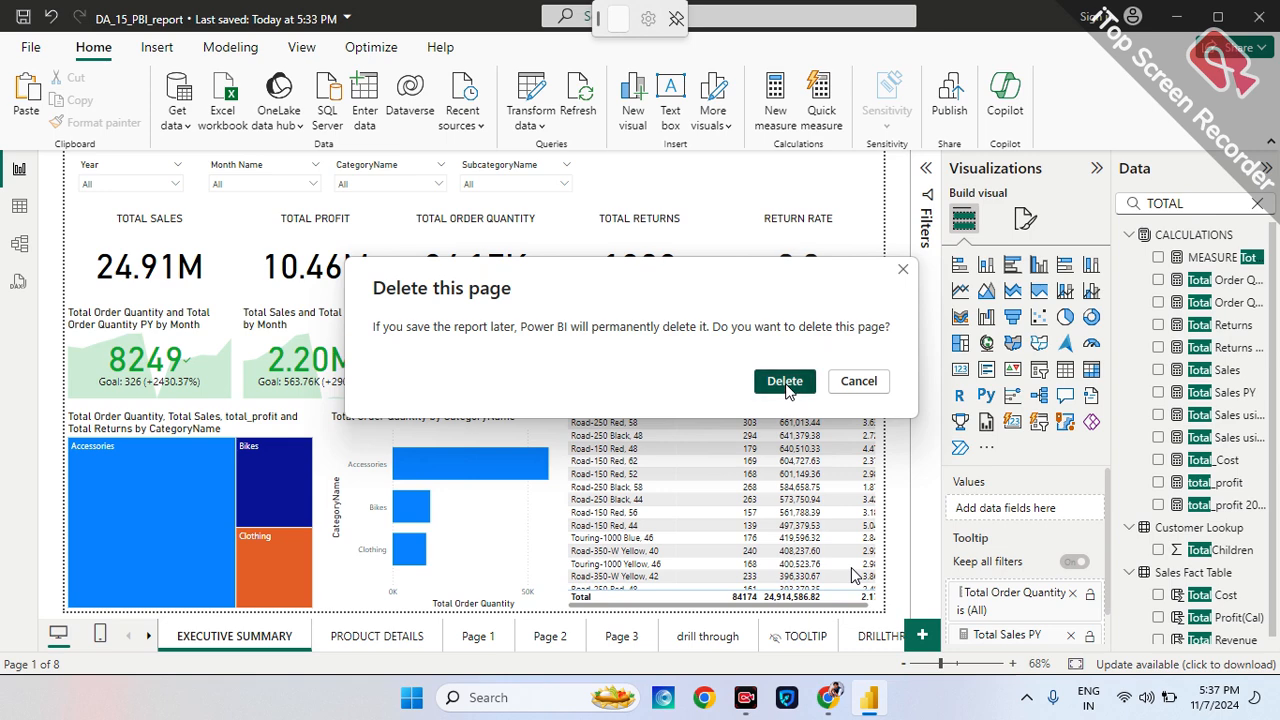
click(785, 381)
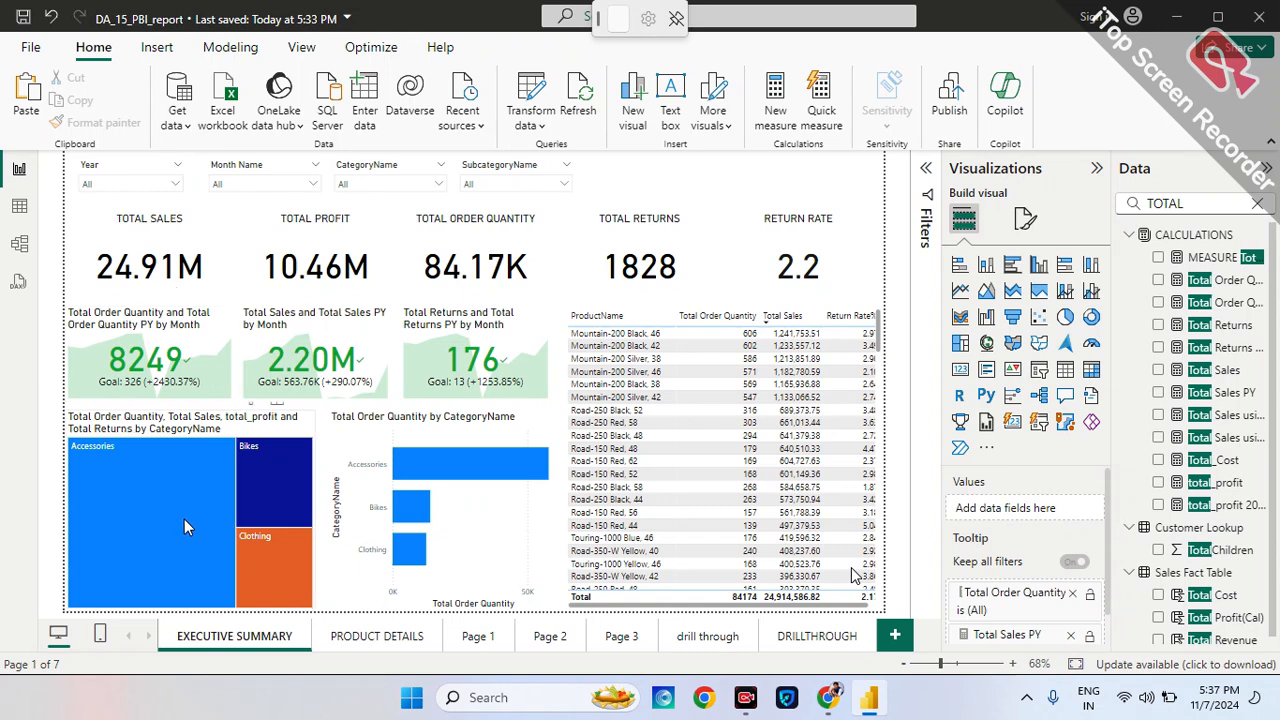
Remove Total Sales, total_profit and Total Returns from the tooltip fields of the category treemap.
mouse_move(143, 505)
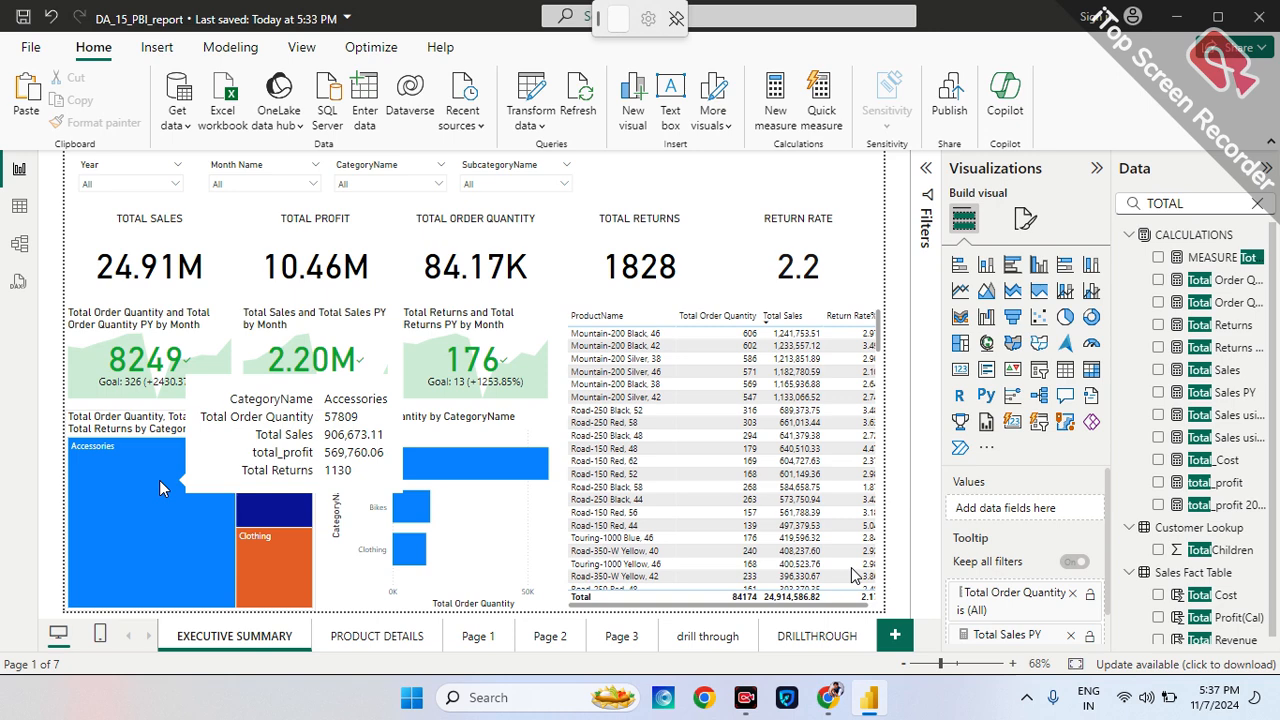
click(170, 427)
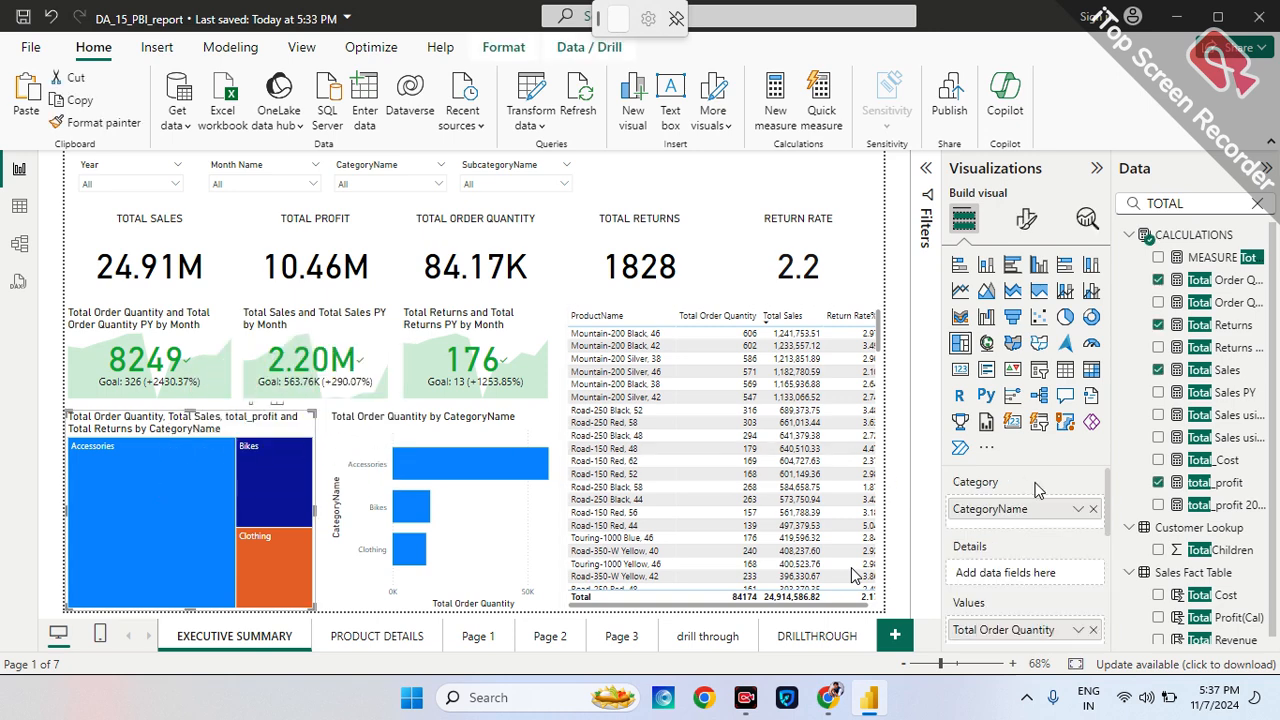
scroll(1040, 490, down, 3)
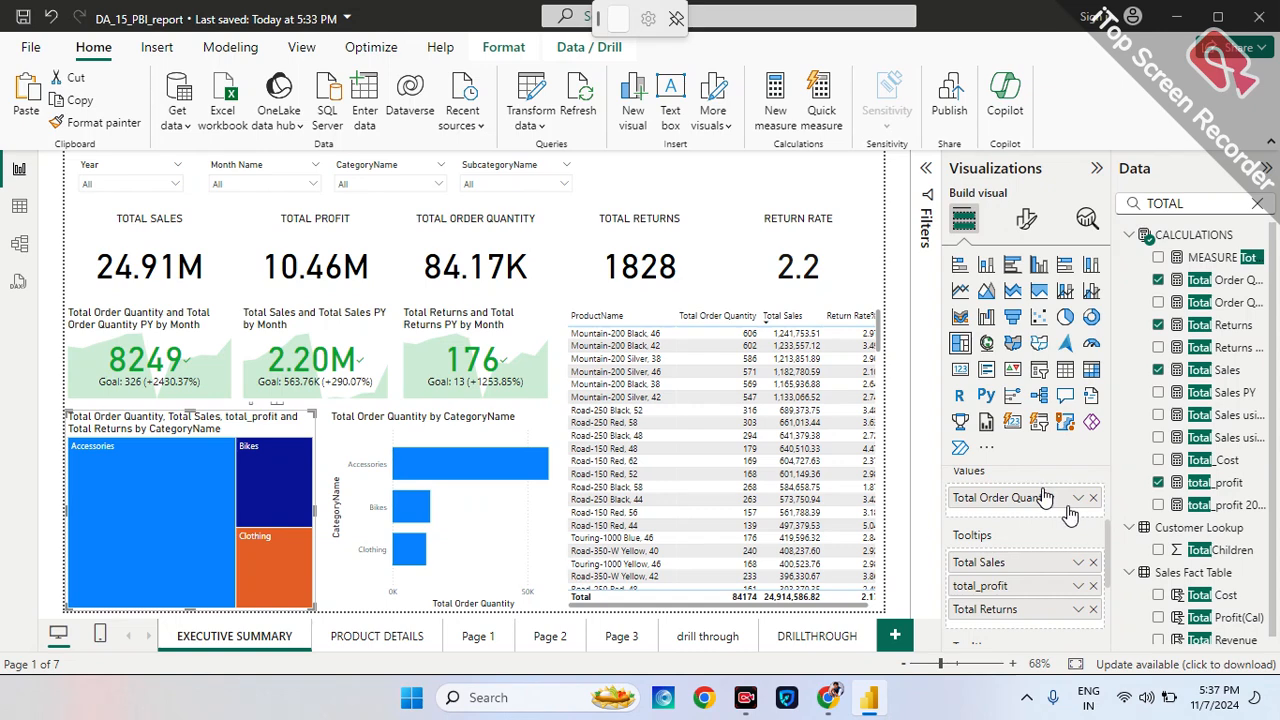
click(1094, 564)
click(1094, 564)
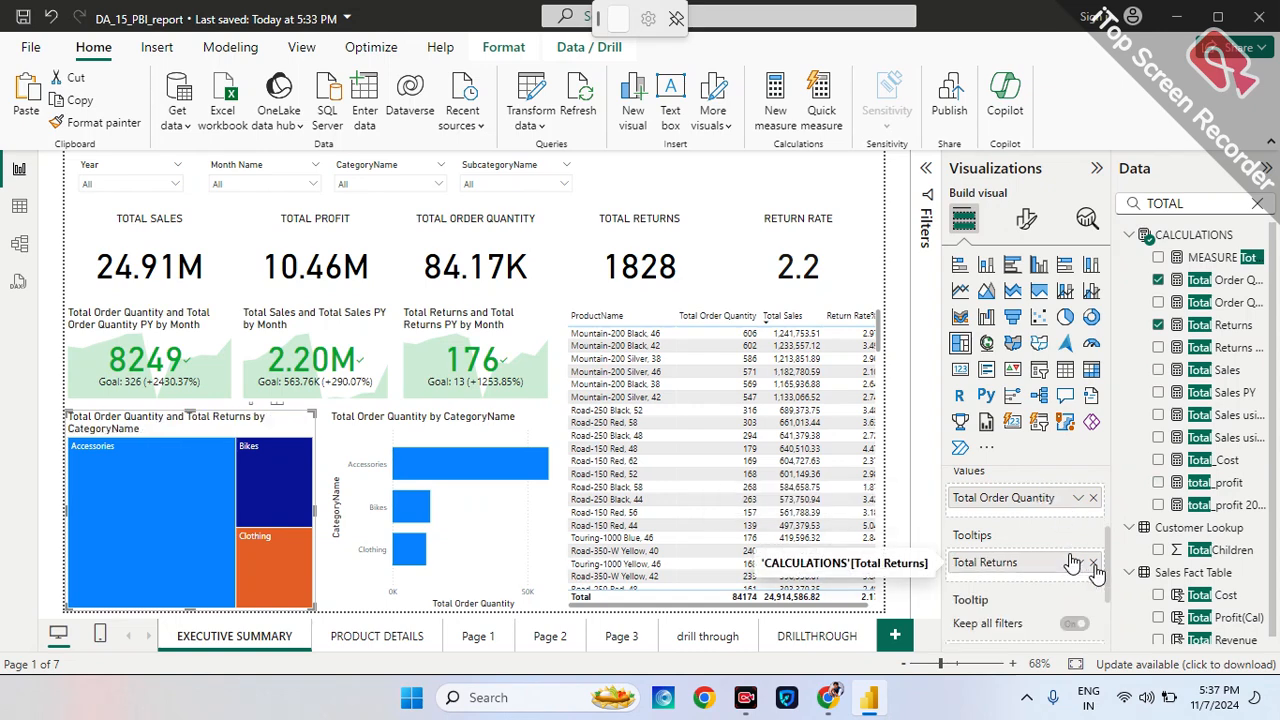
click(1094, 564)
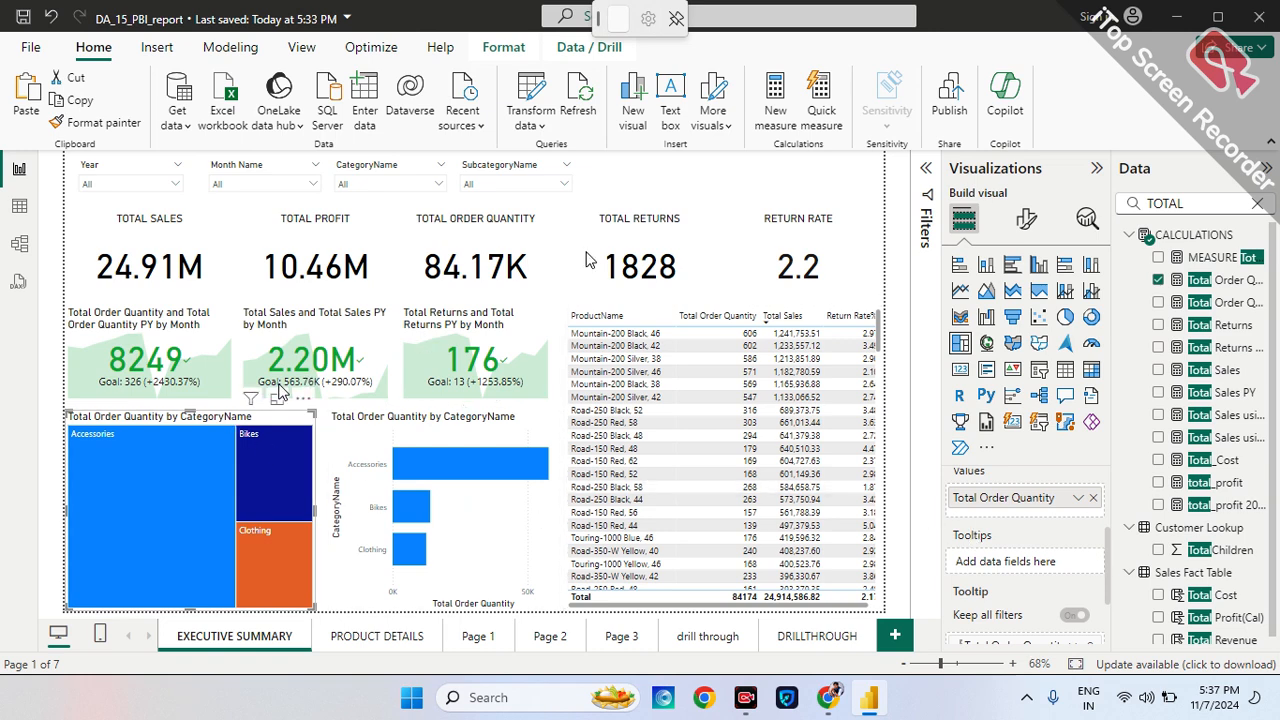
click(702, 177)
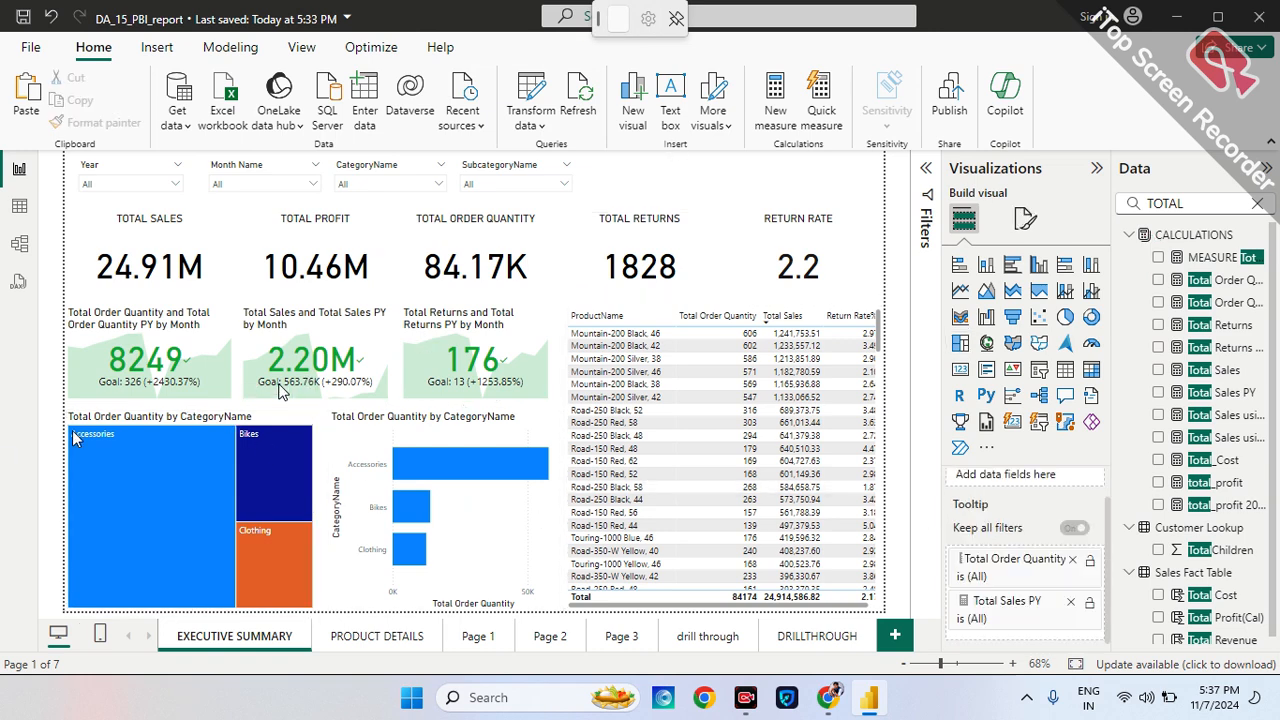
Add the Total Returns and Total Sales measures to the tooltip fields of the category treemap.
click(173, 425)
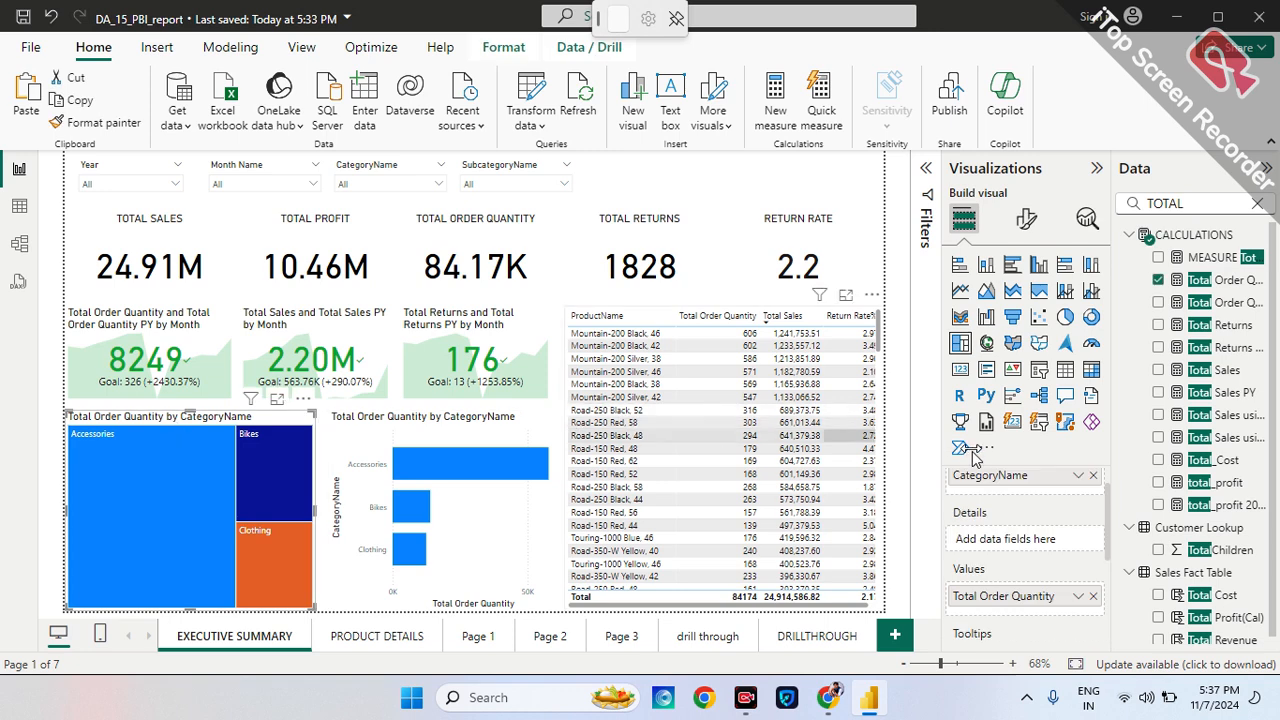
scroll(1012, 508, up, 1)
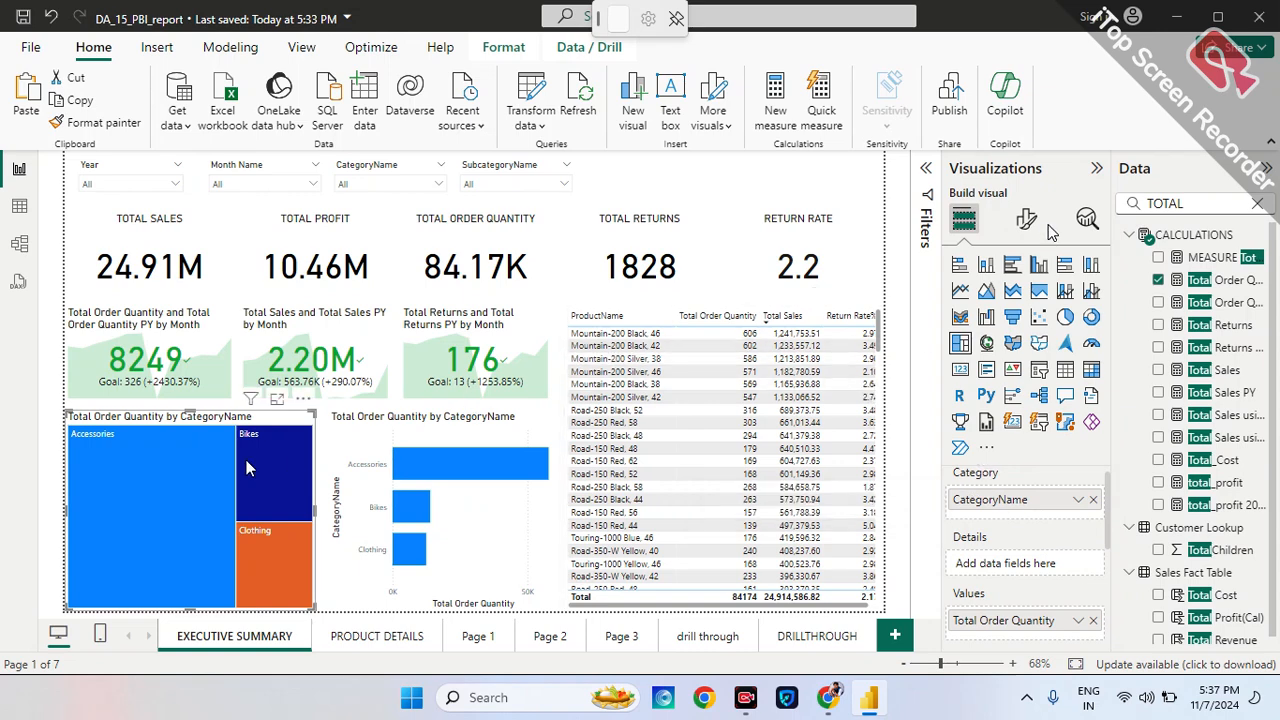
mouse_move(193, 463)
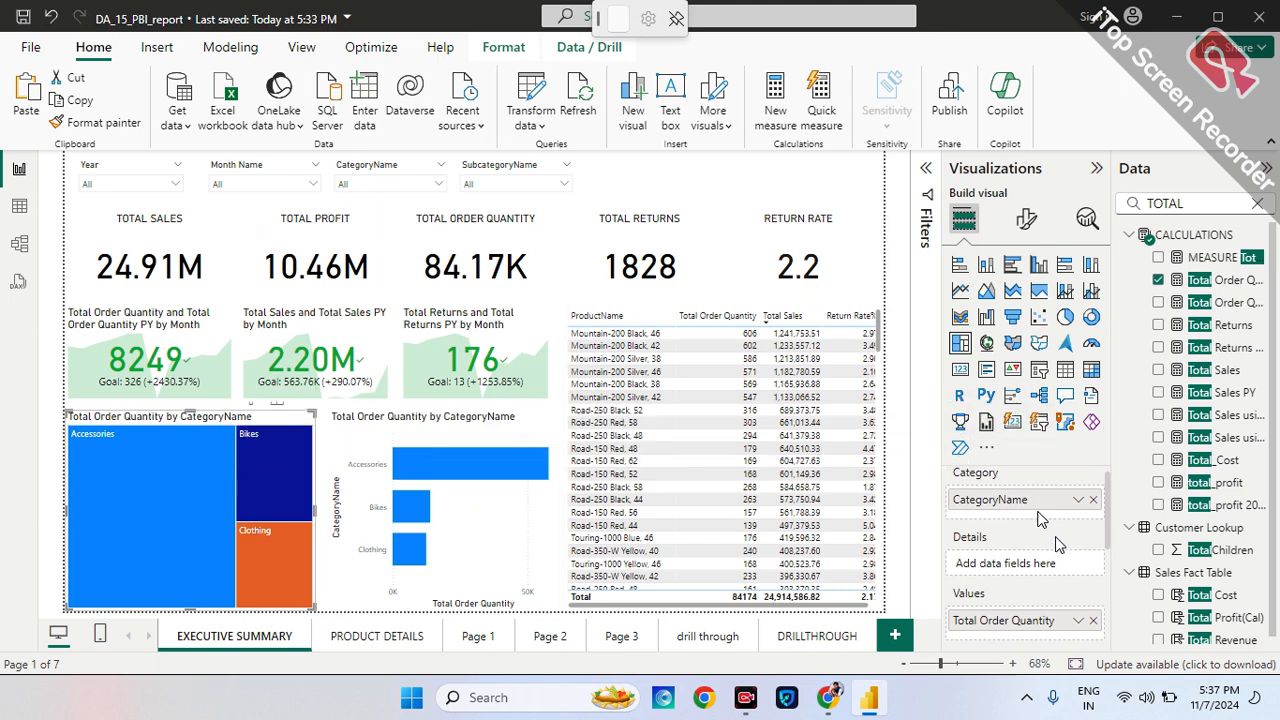
scroll(1040, 518, down, 2)
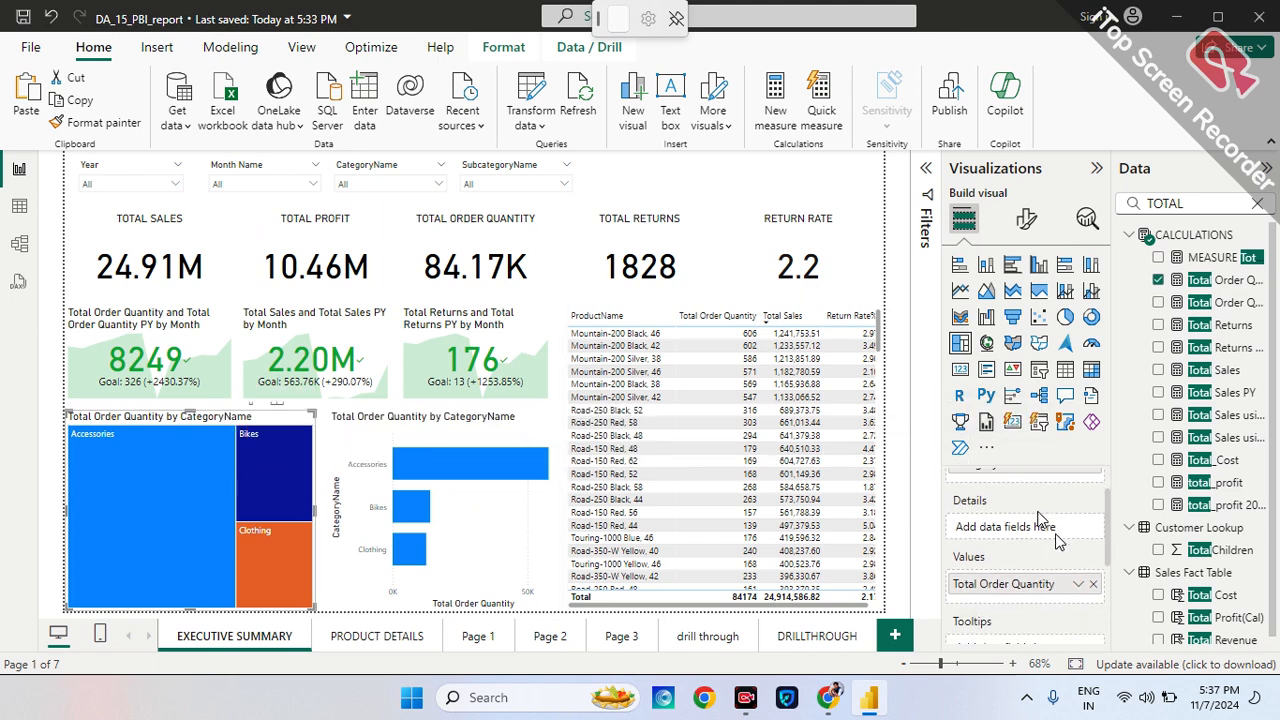
scroll(1050, 530, down, 1)
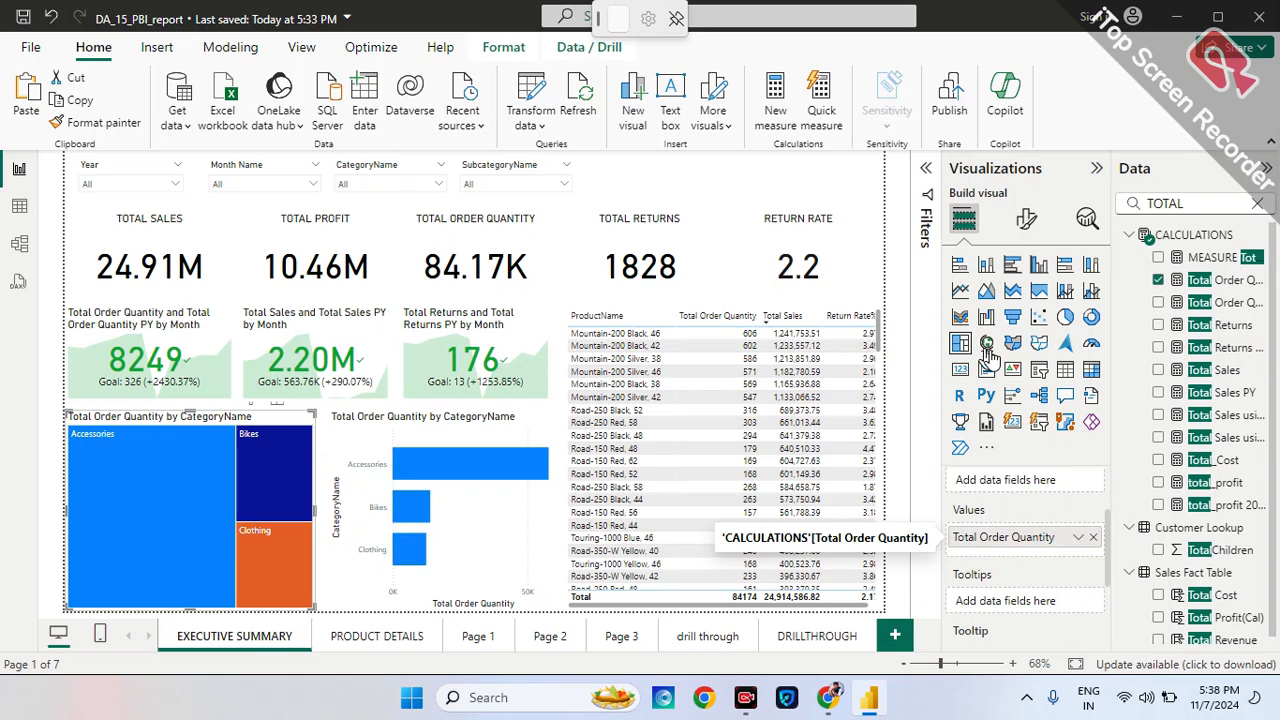
mouse_move(169, 538)
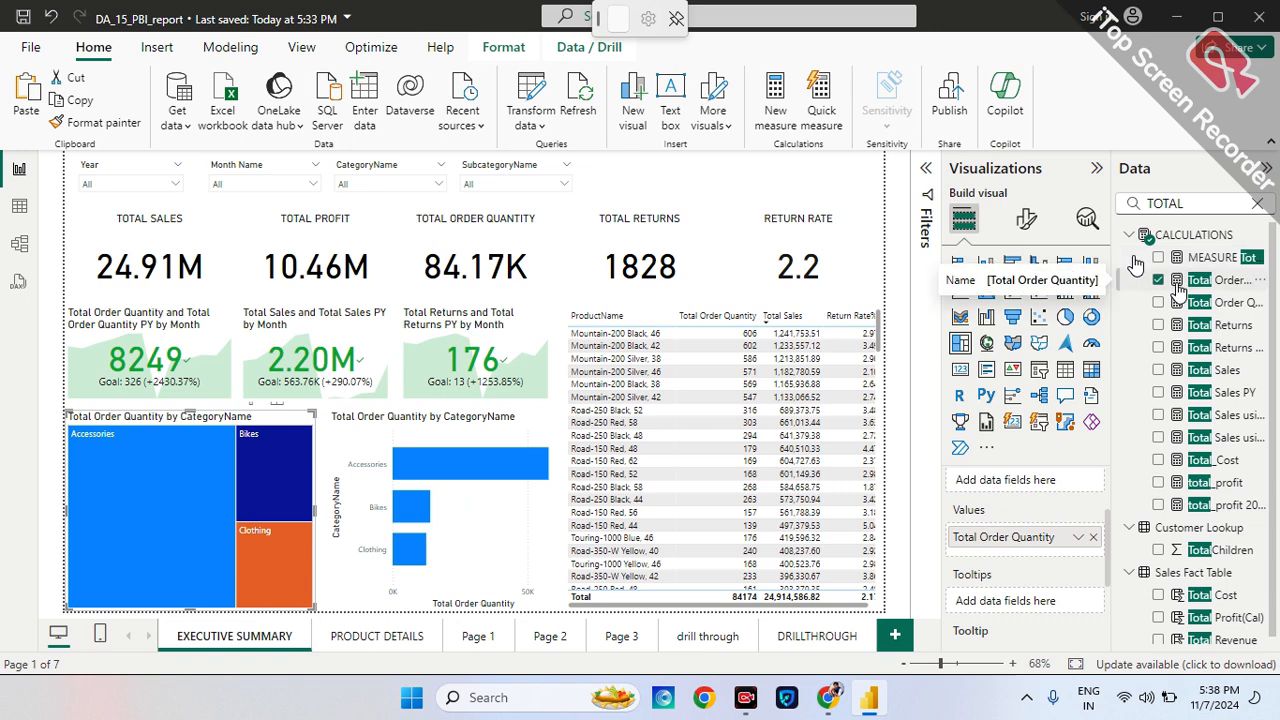
drag(1181, 331, 1010, 545)
drag(1012, 560, 1014, 563)
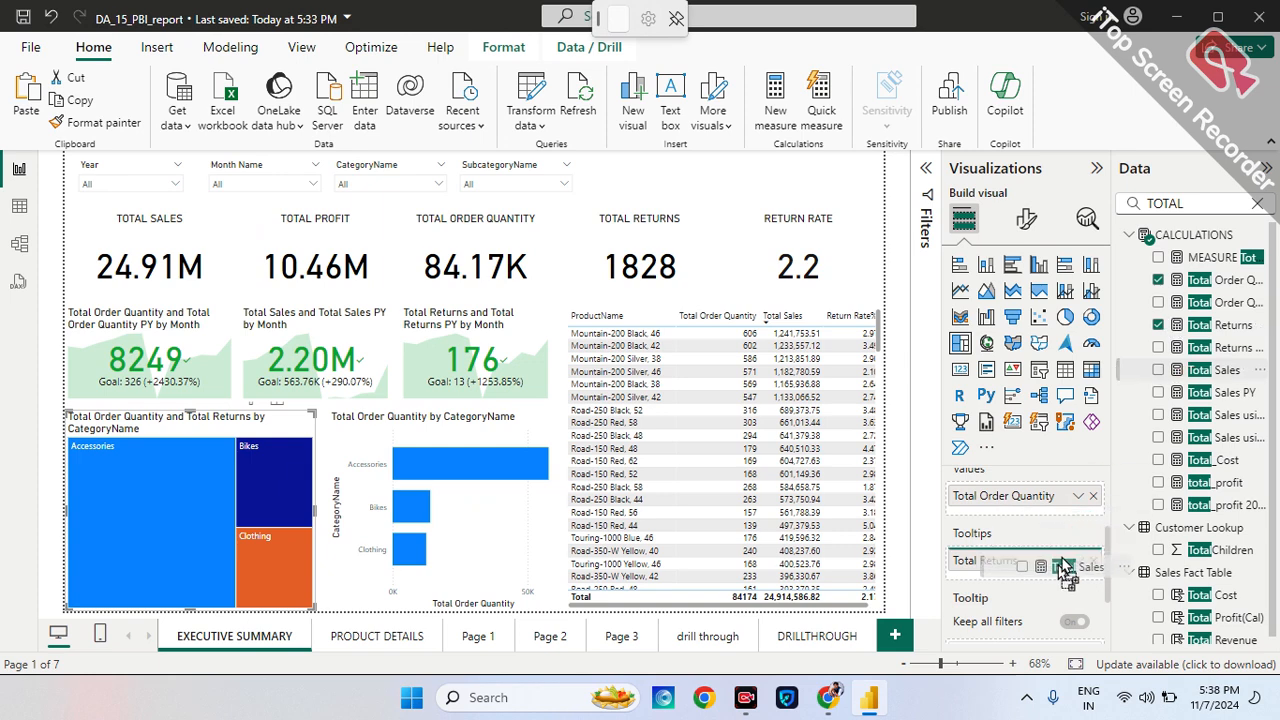
click(1158, 370)
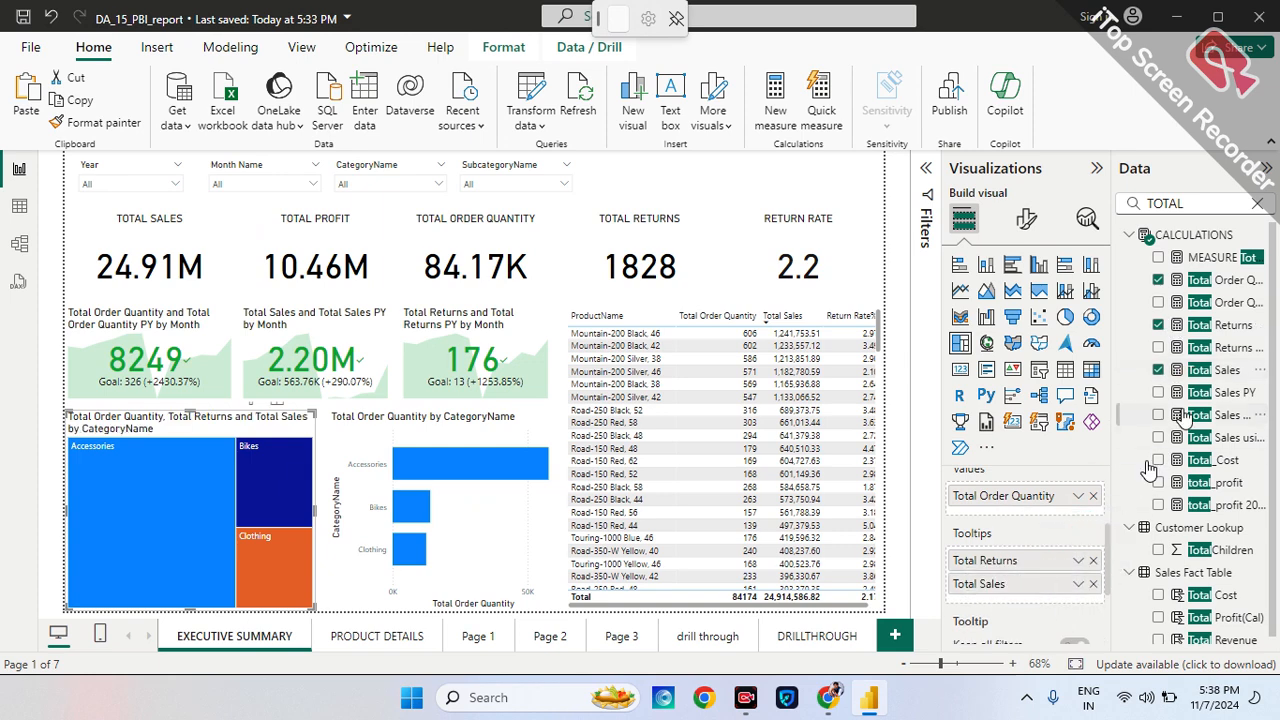
Add Total Sales a second time to the treemap's tooltip fields and show it as percent of grand total.
drag(1178, 372, 1028, 603)
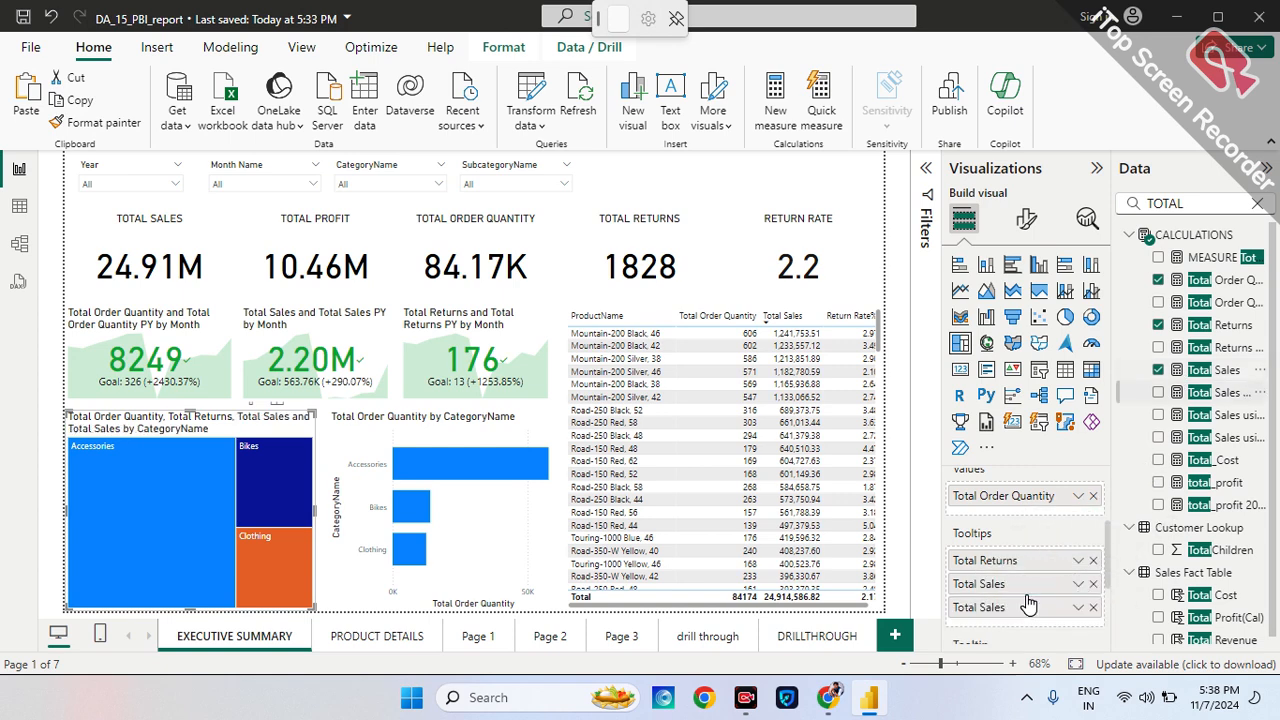
click(1078, 608)
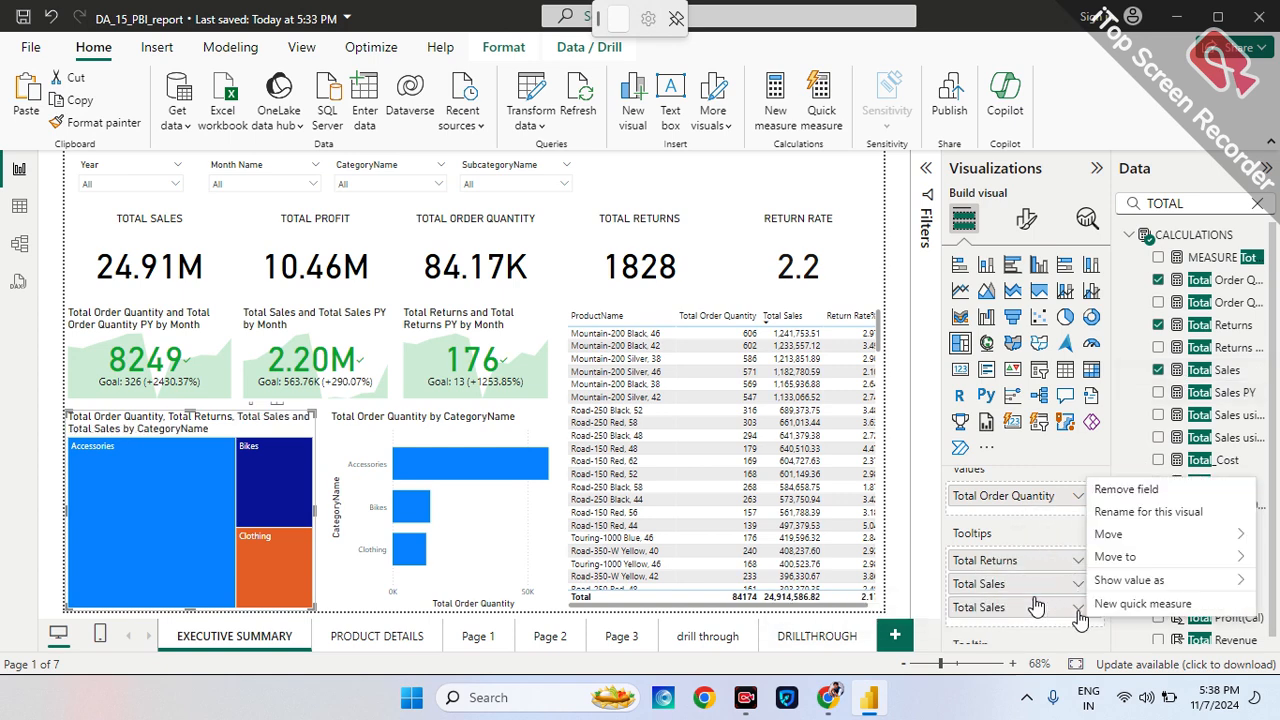
mouse_move(1110, 581)
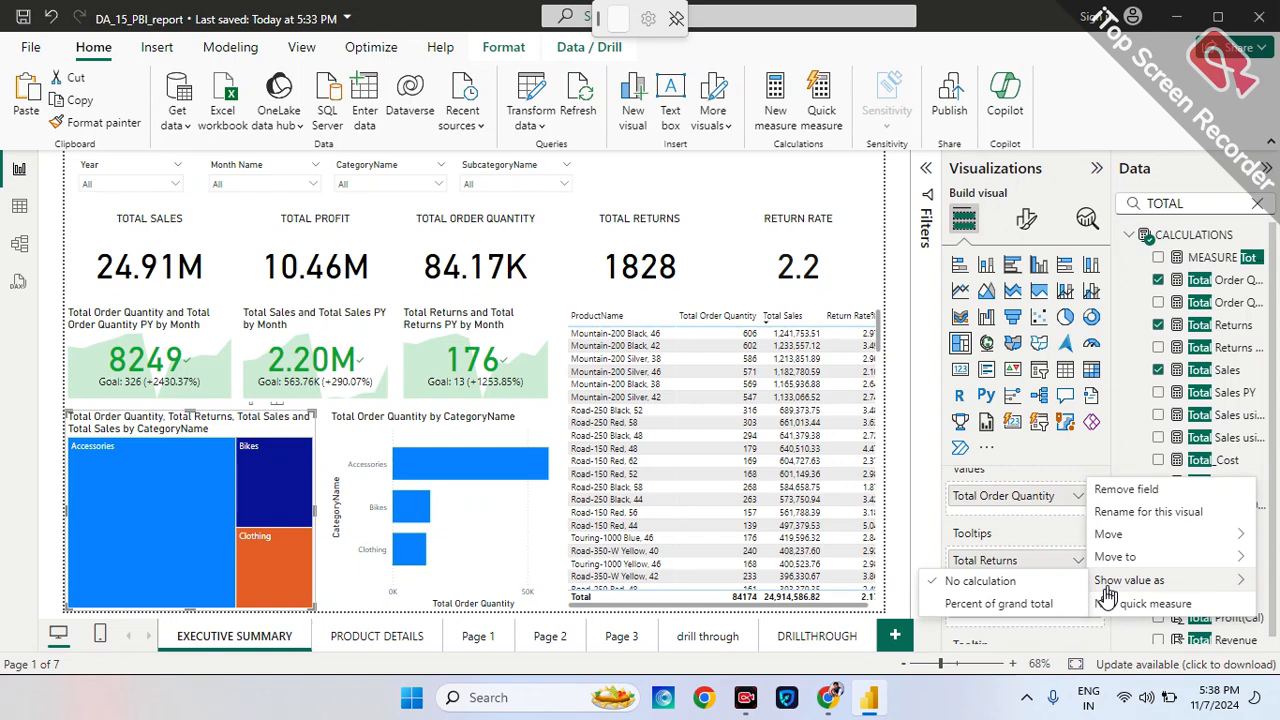
click(1041, 606)
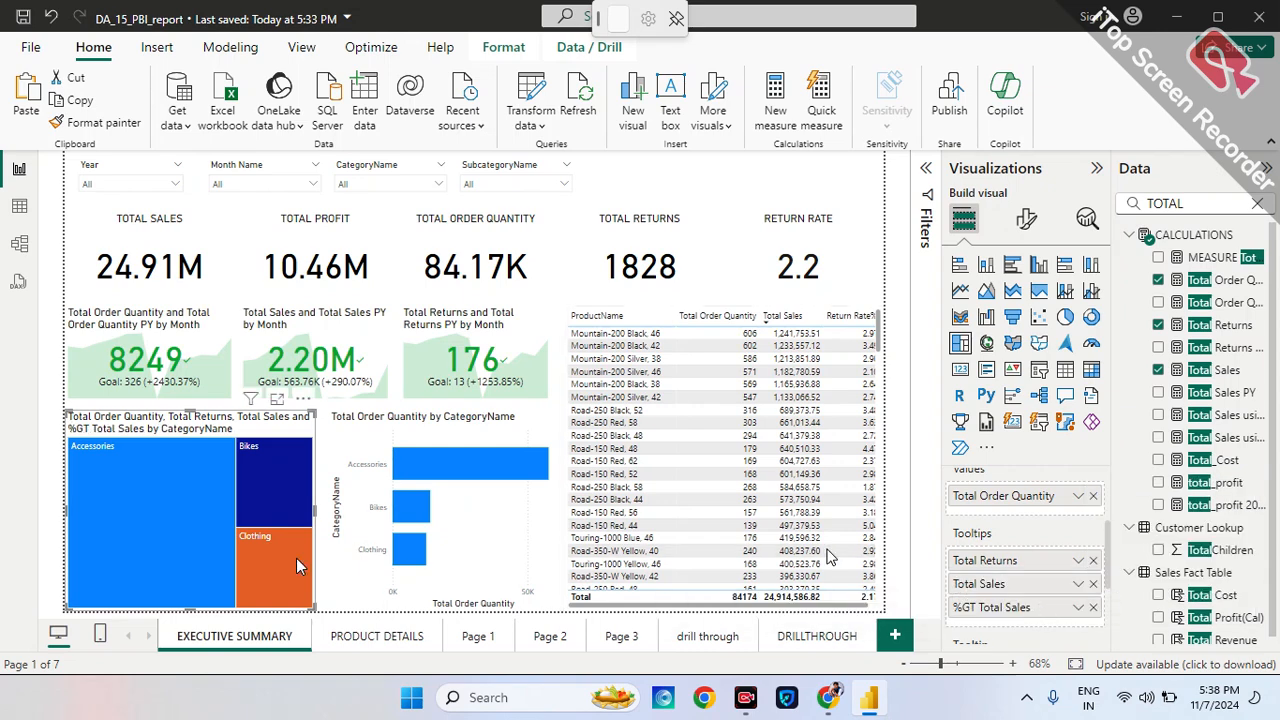
Preview the treemap's tooltips on the Accessories, Bikes and Clothing tiles, and deselect the visual.
mouse_move(156, 521)
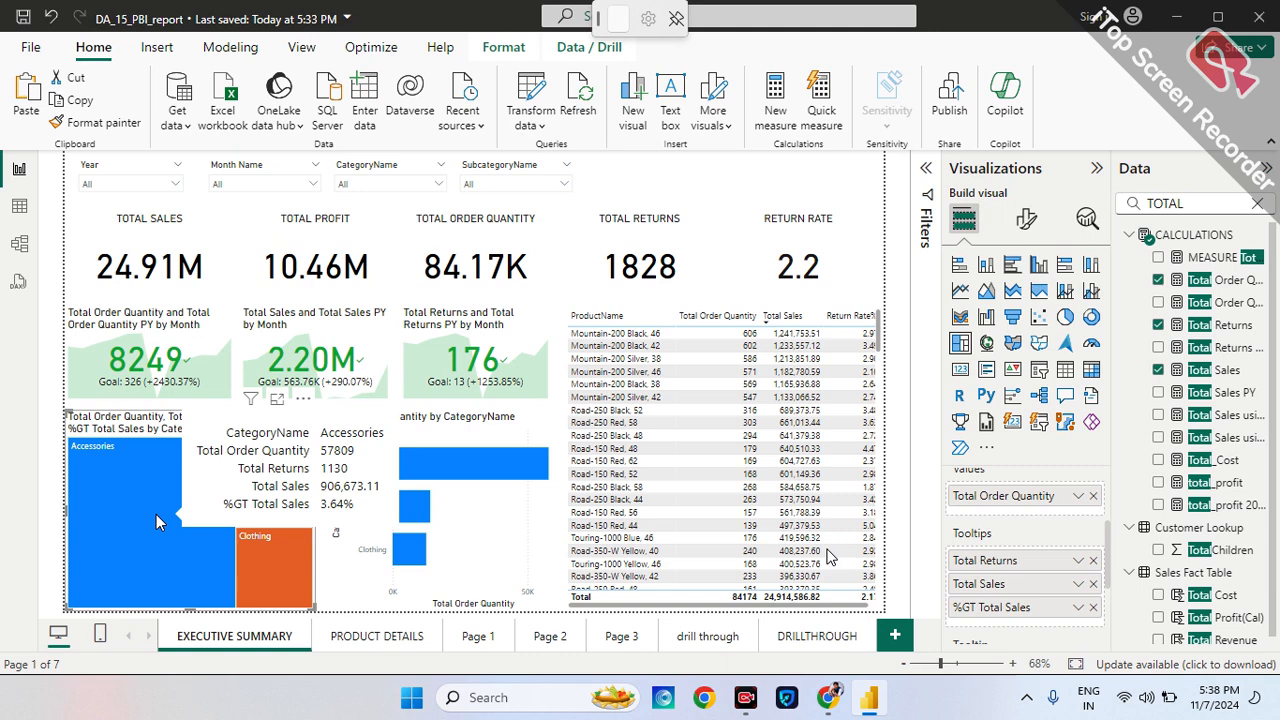
mouse_move(256, 500)
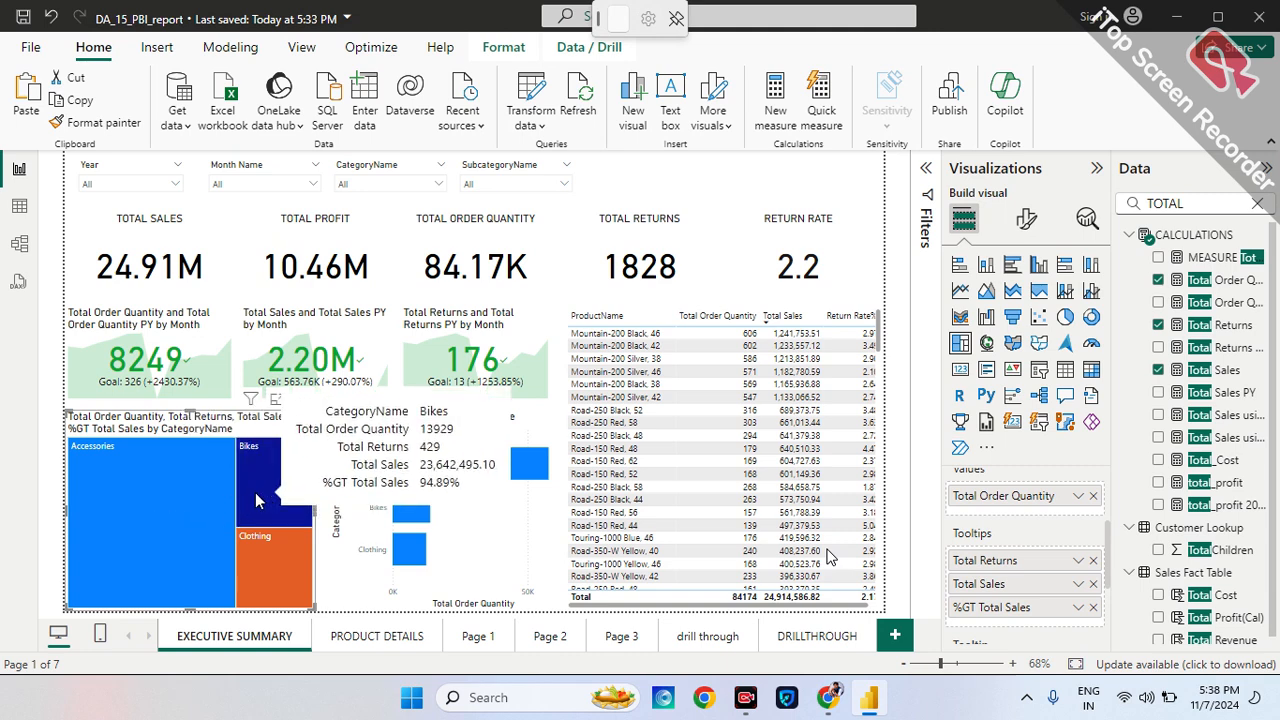
mouse_move(276, 572)
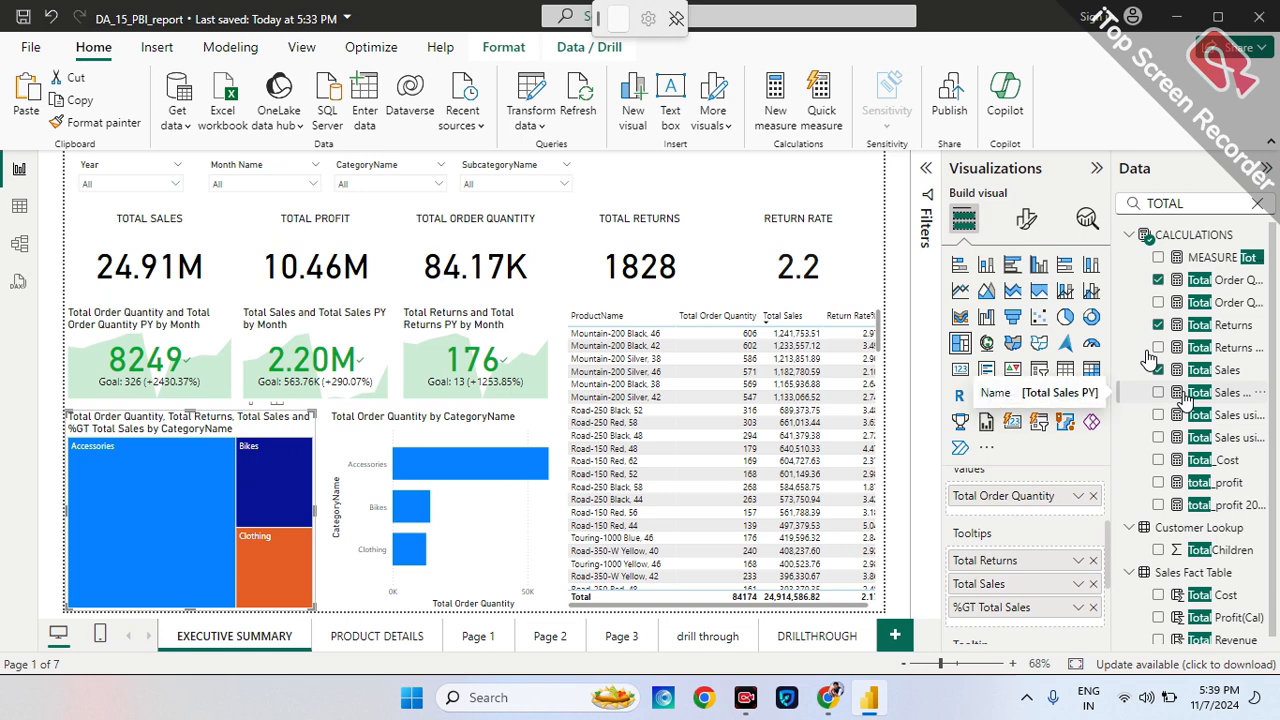
click(843, 184)
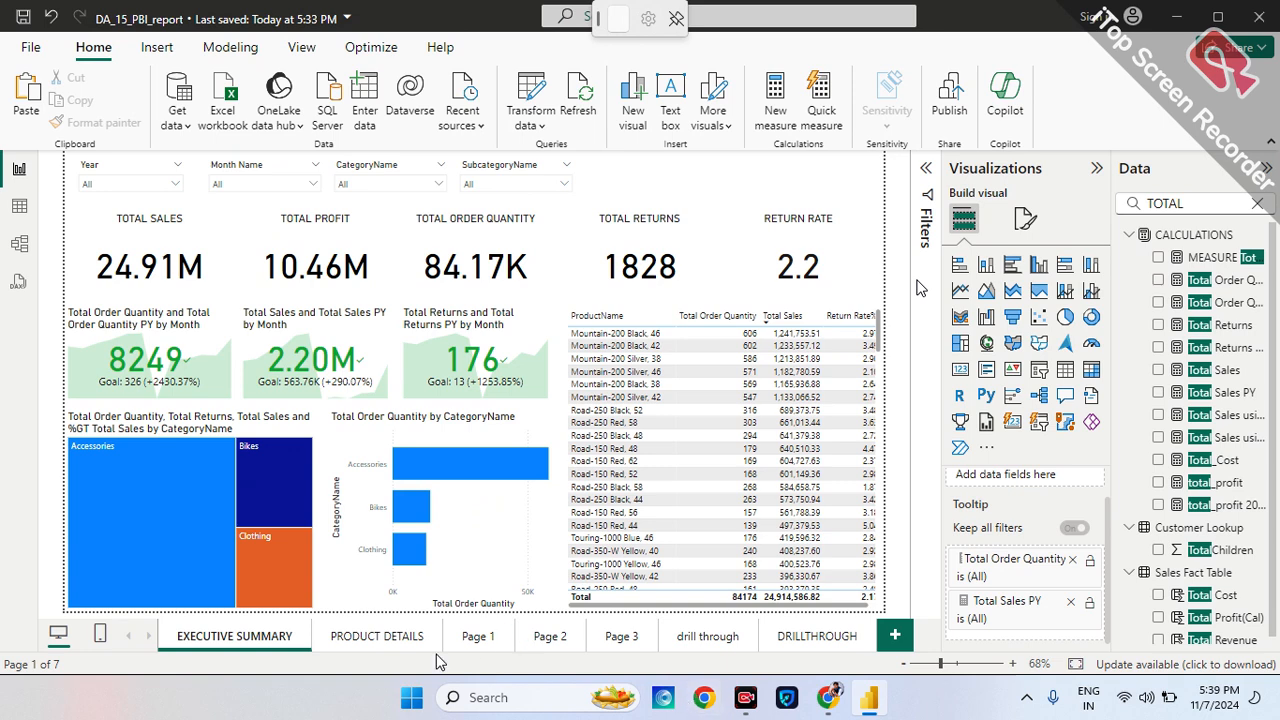
Add a new report page and name it TOOLTIP in its page information.
click(889, 638)
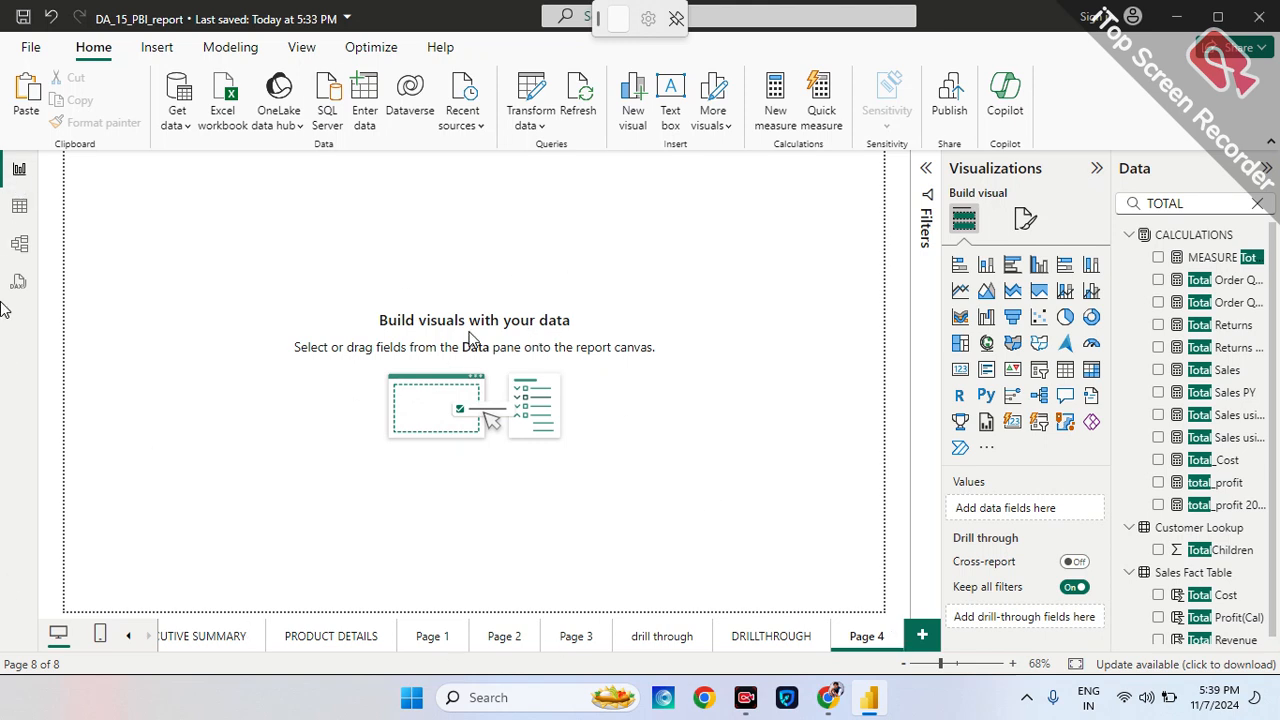
click(1021, 225)
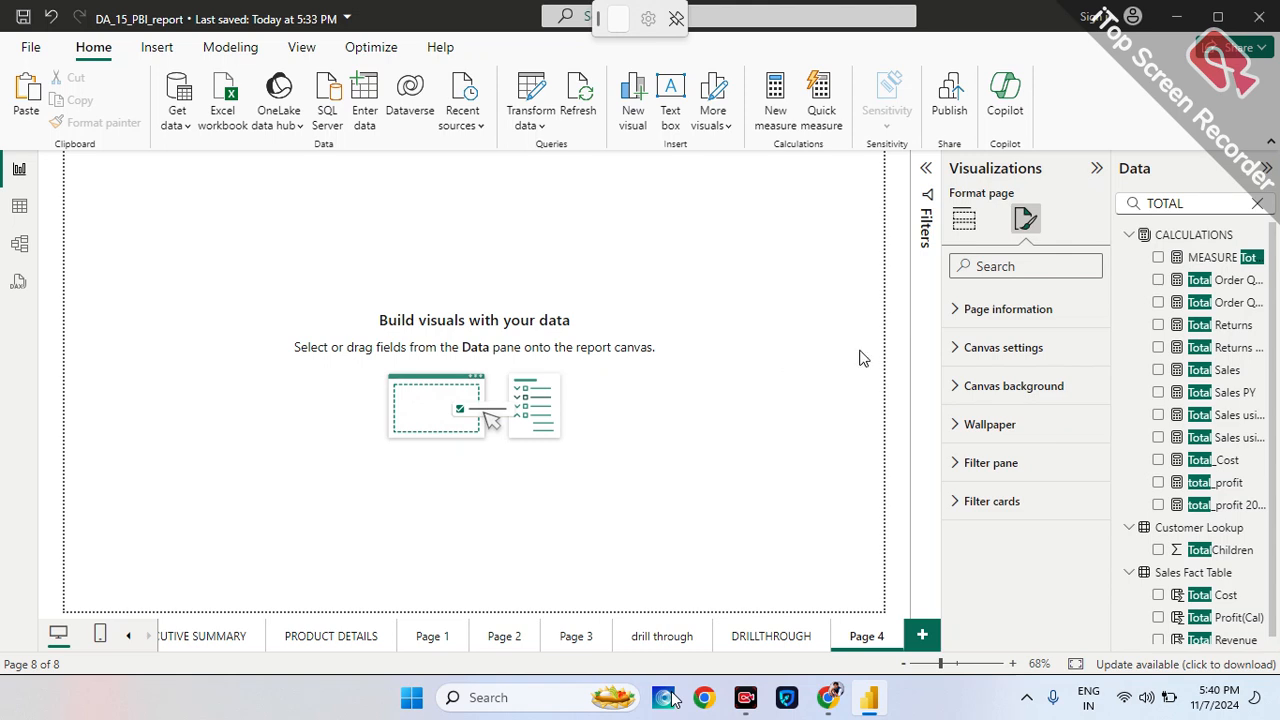
click(955, 312)
click(1029, 372)
key(BackSpace)
key(BackSpace)
key(BackSpace)
key(BackSpace)
key(BackSpace)
text(t)
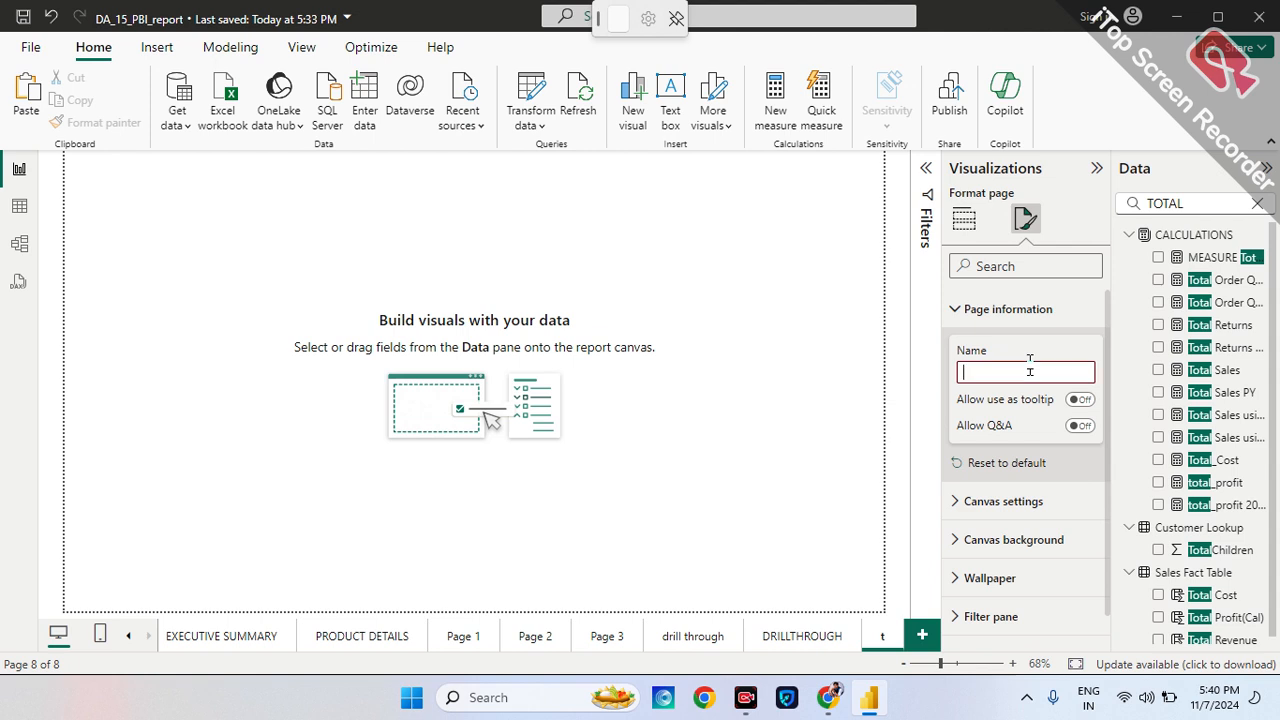
key(BackSpace)
text(TOOLTIP)
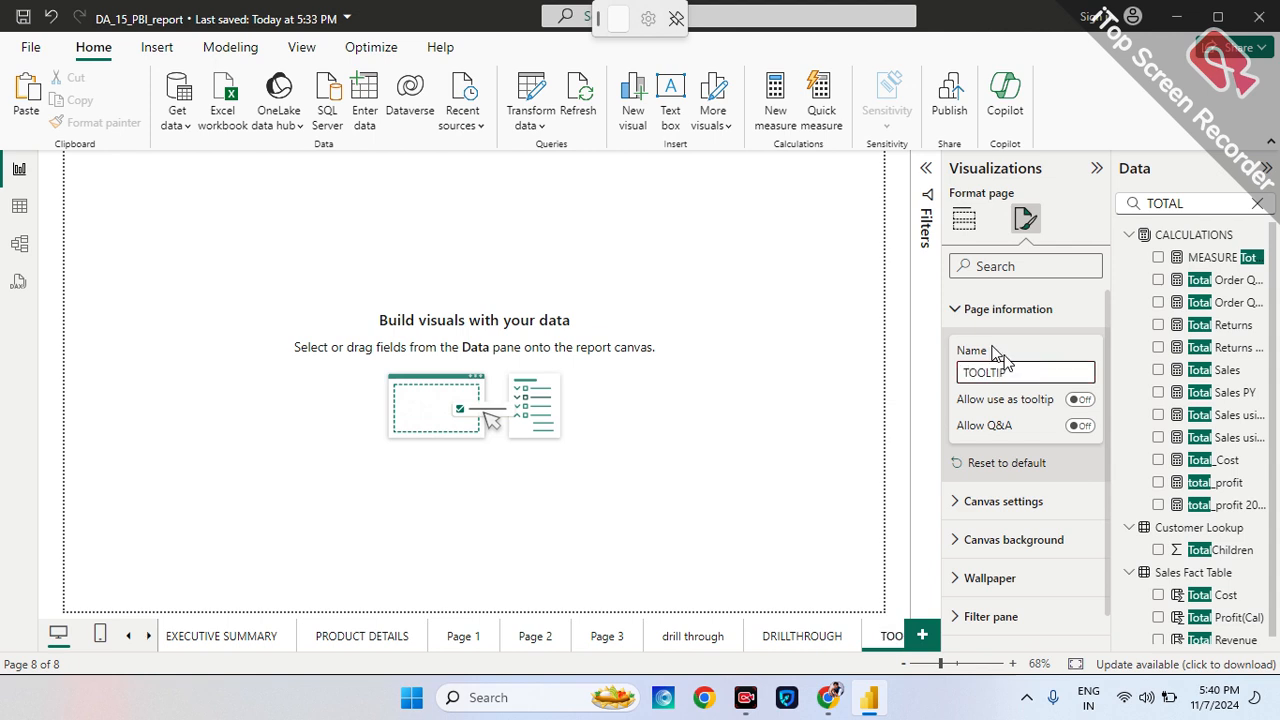
click(954, 316)
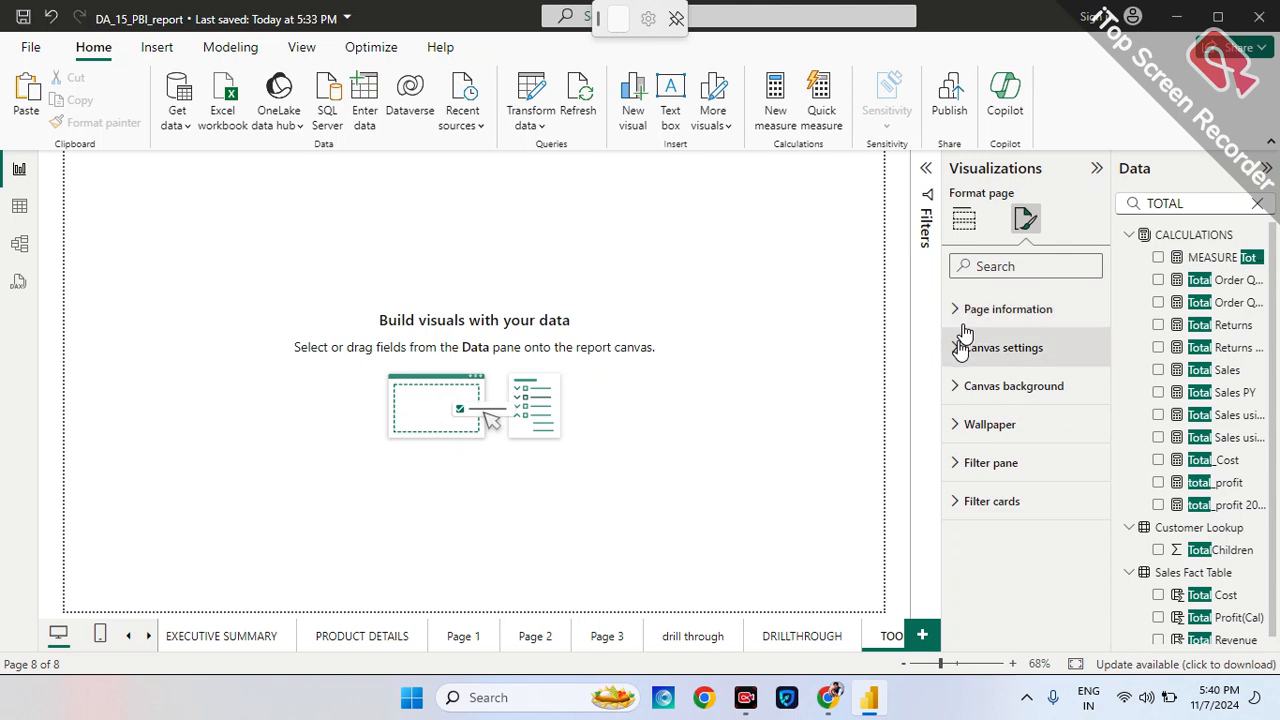
Set the TOOLTIP page's canvas type to Tooltip and its vertical alignment to Middle.
click(956, 347)
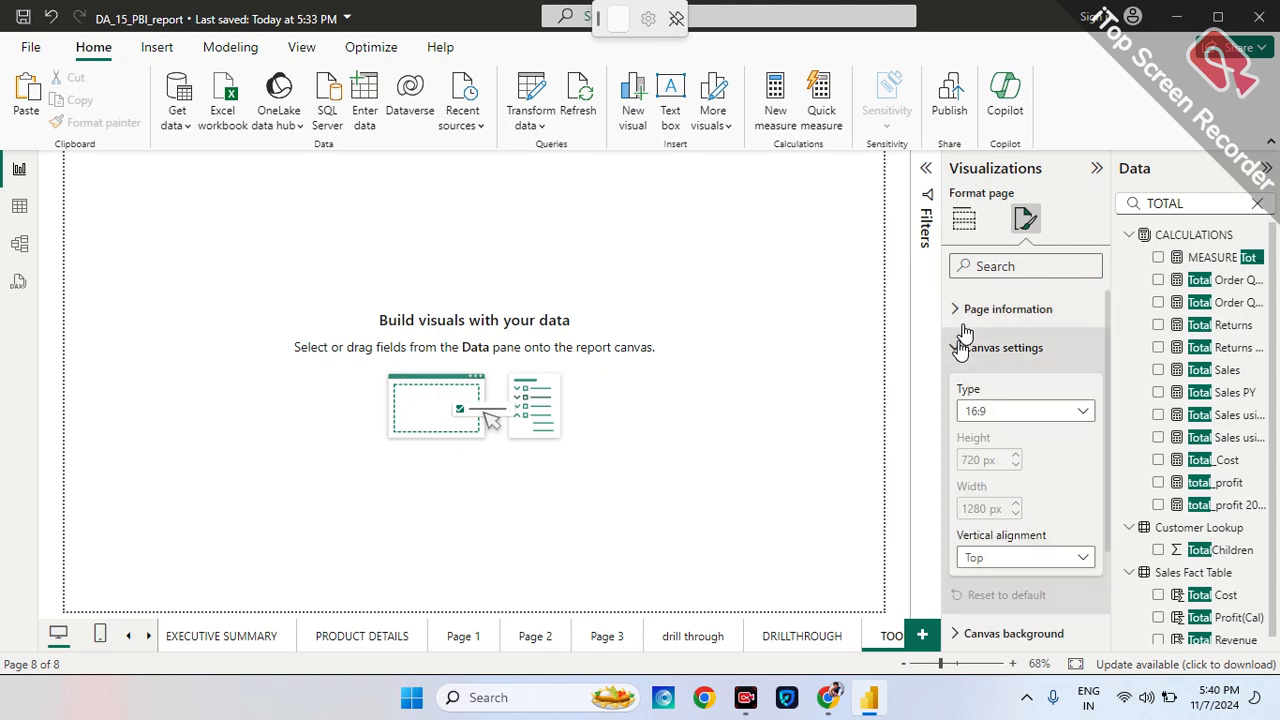
click(1058, 415)
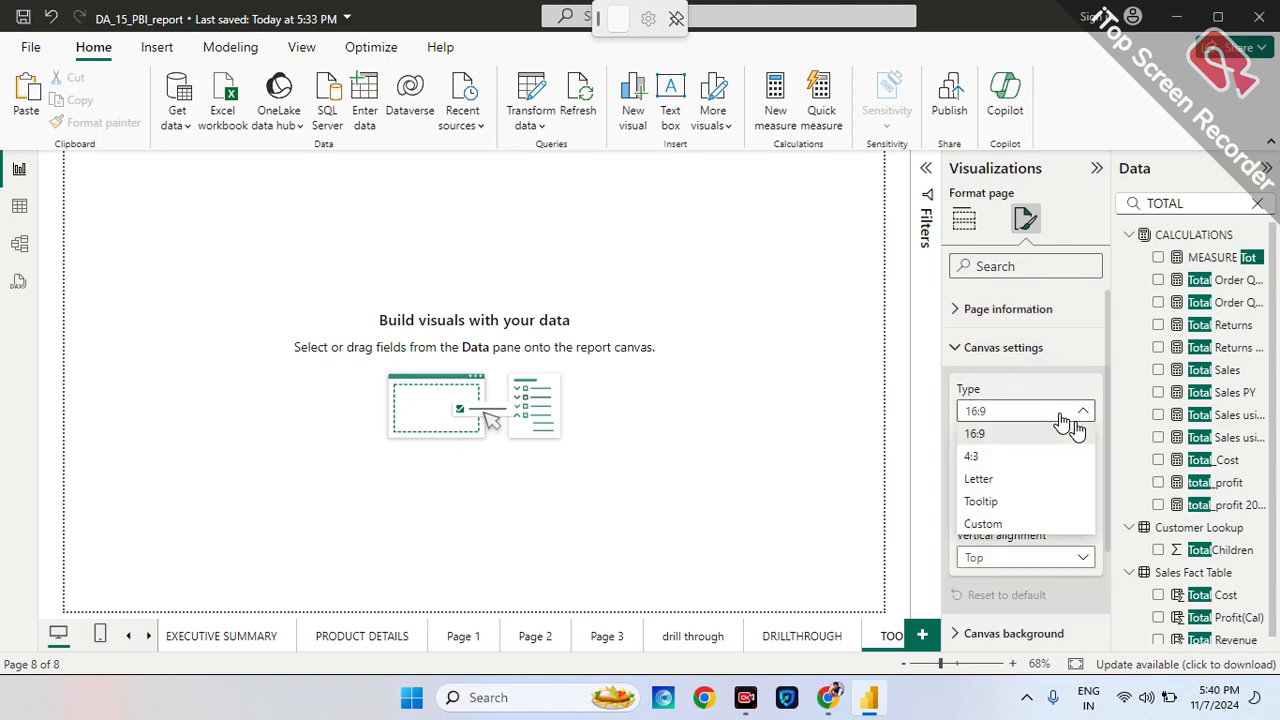
click(1004, 503)
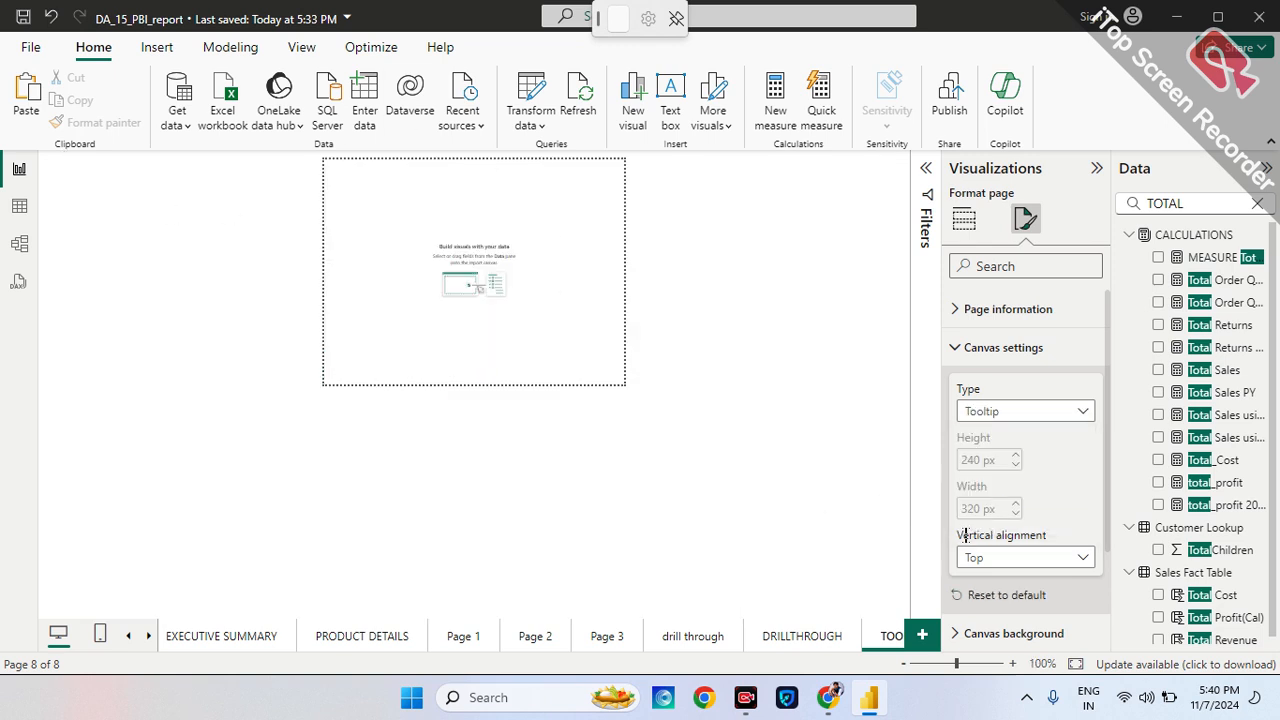
click(990, 558)
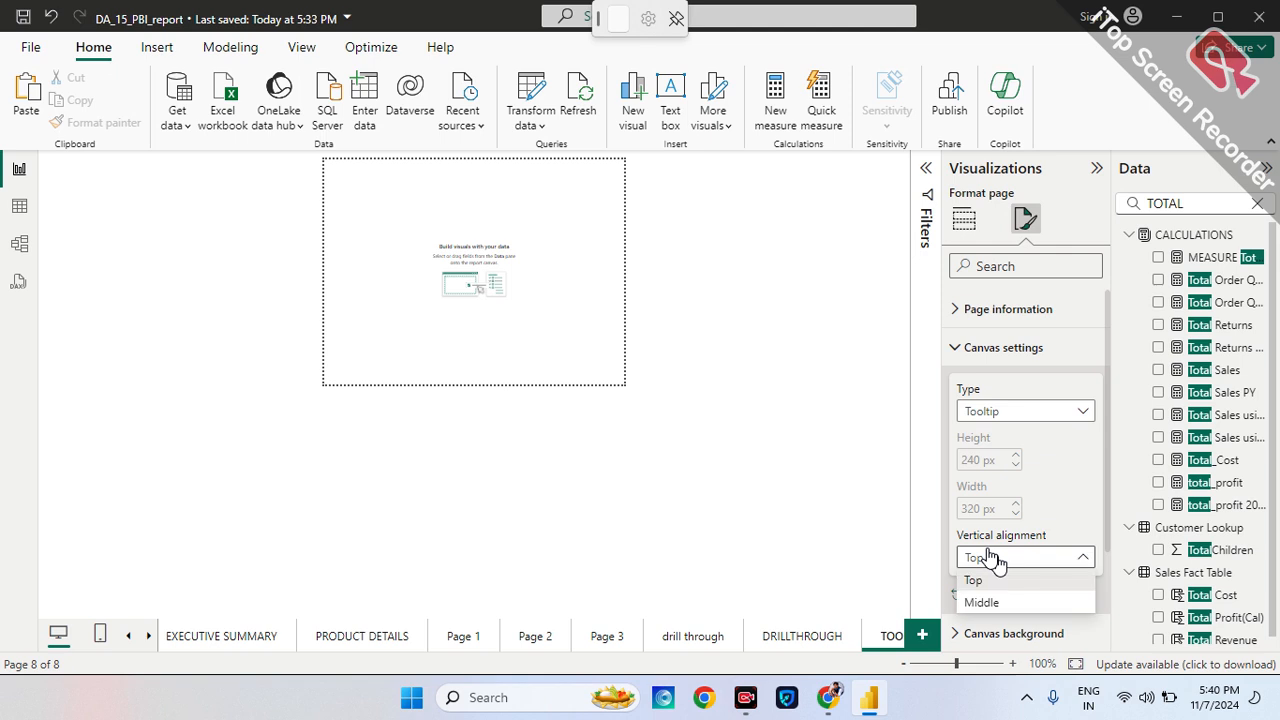
click(996, 604)
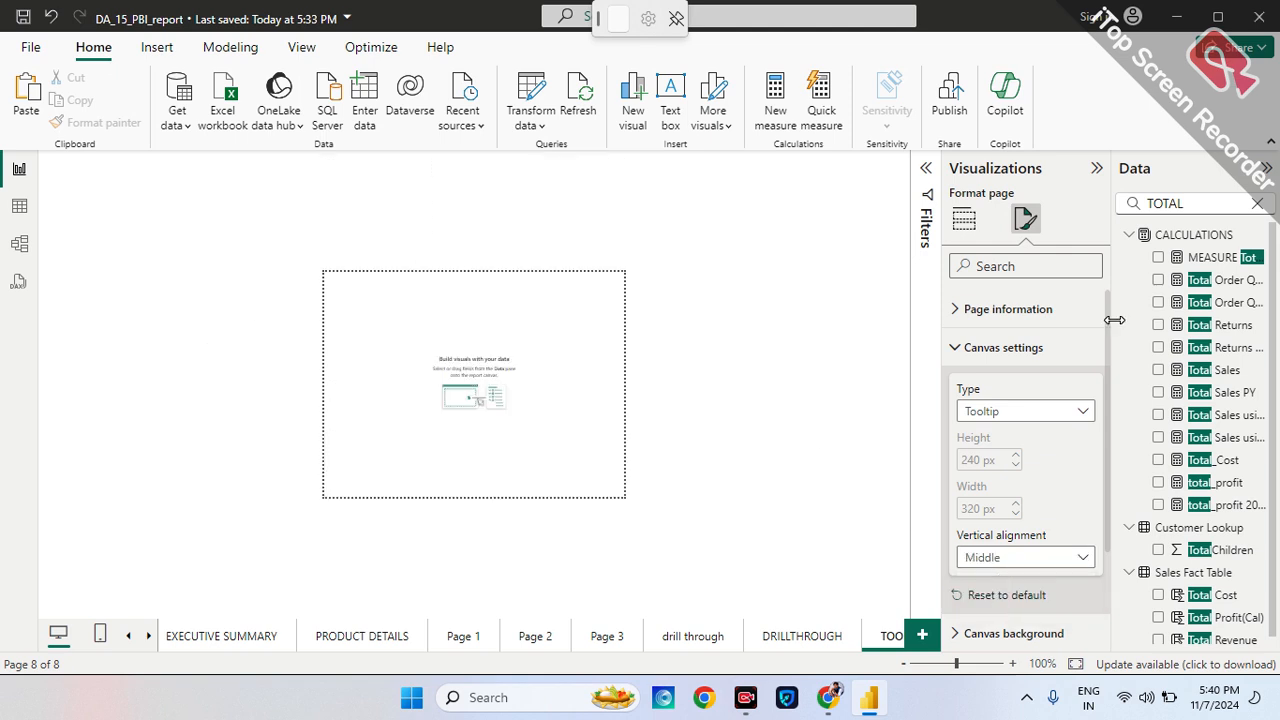
Clear the field search and insert an empty clustered column chart on the TOOLTIP page.
click(1261, 205)
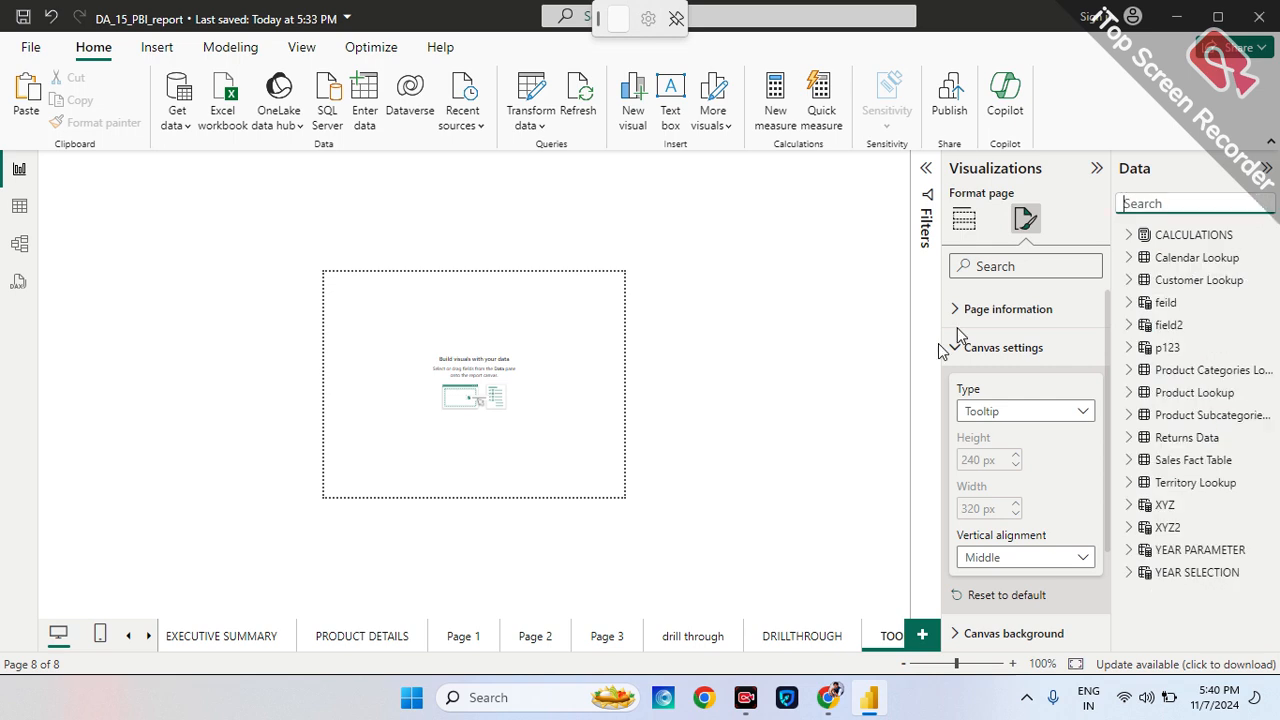
click(960, 222)
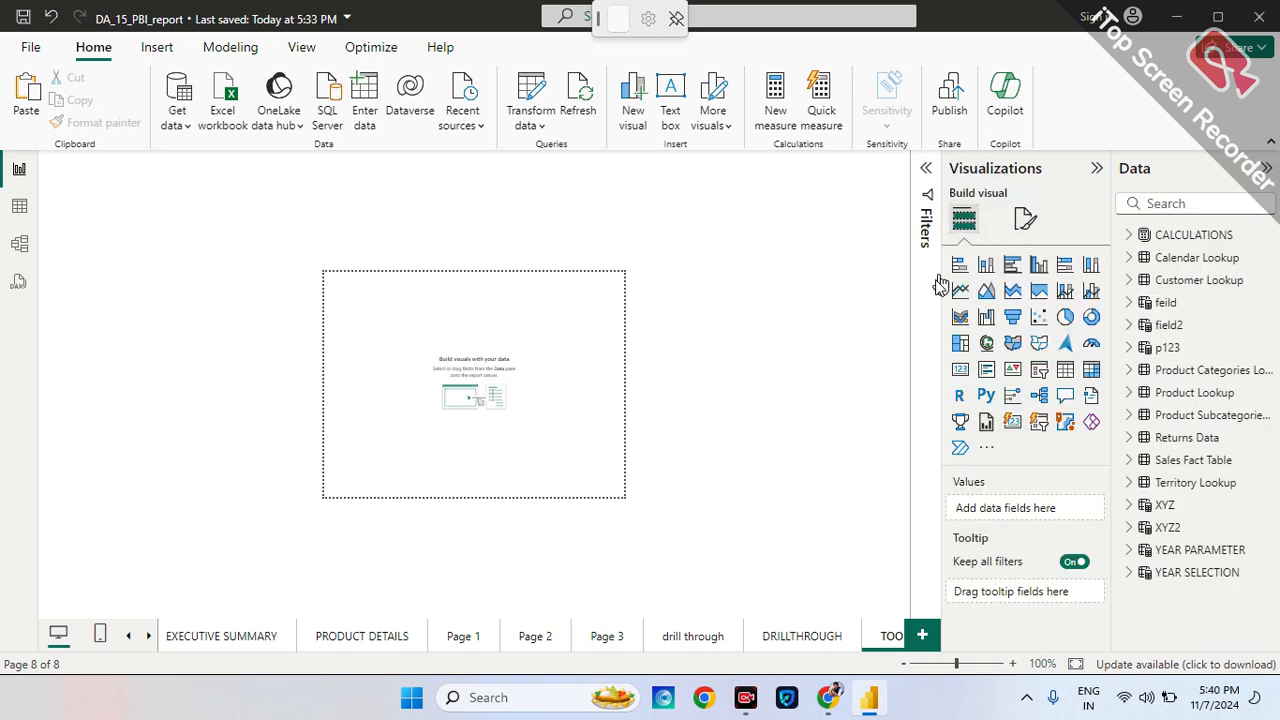
click(1039, 266)
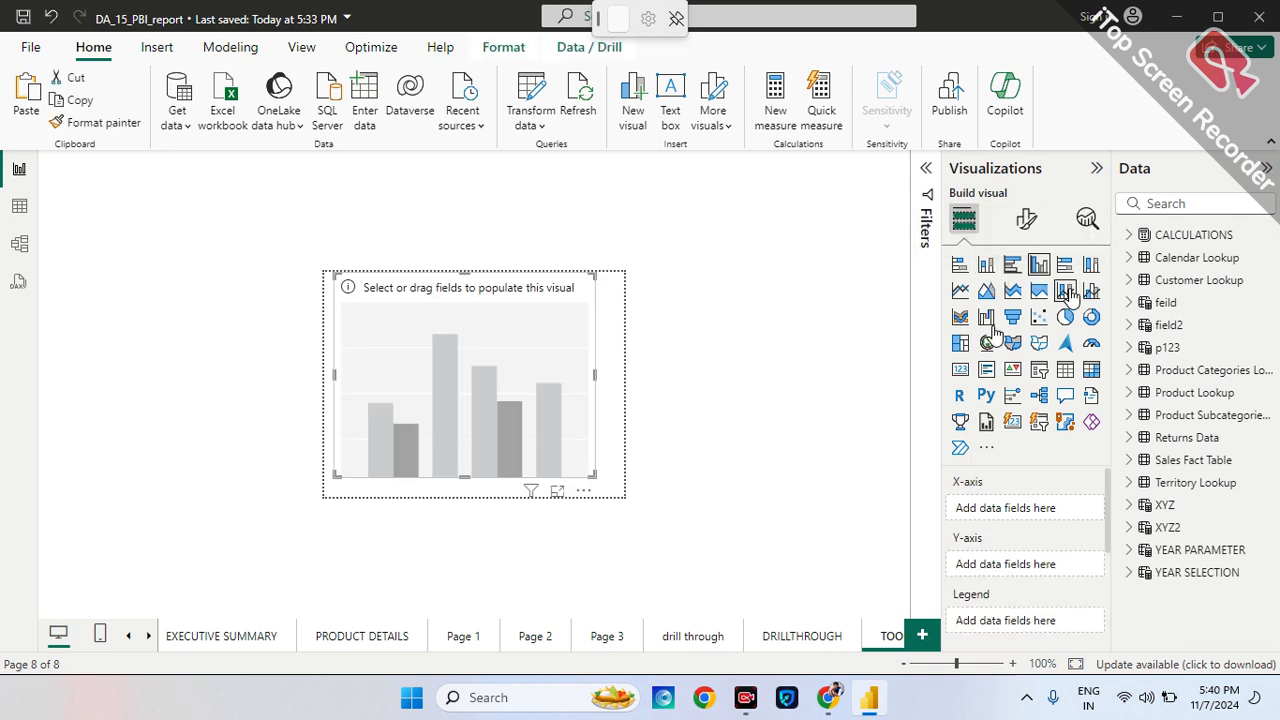
Search the data fields for MONTH, assign Month Name to the column chart's X-axis, and clear the search.
click(1179, 202)
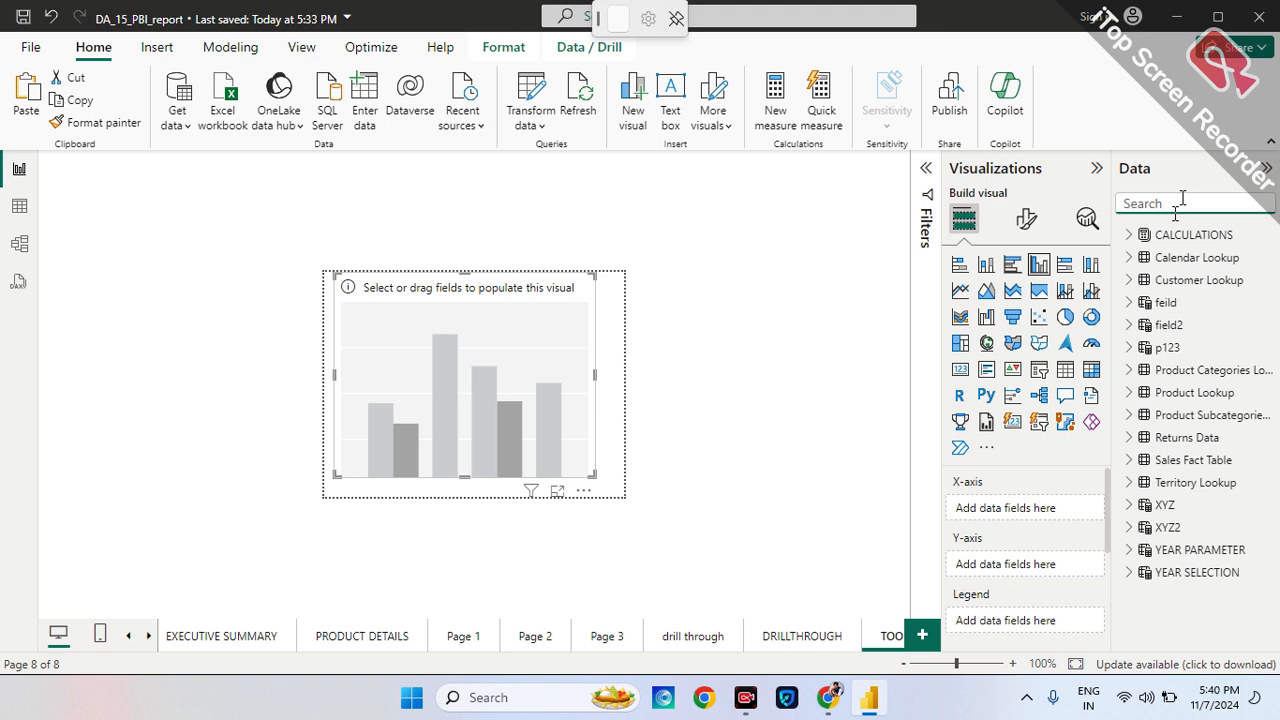
text(MPNTH)
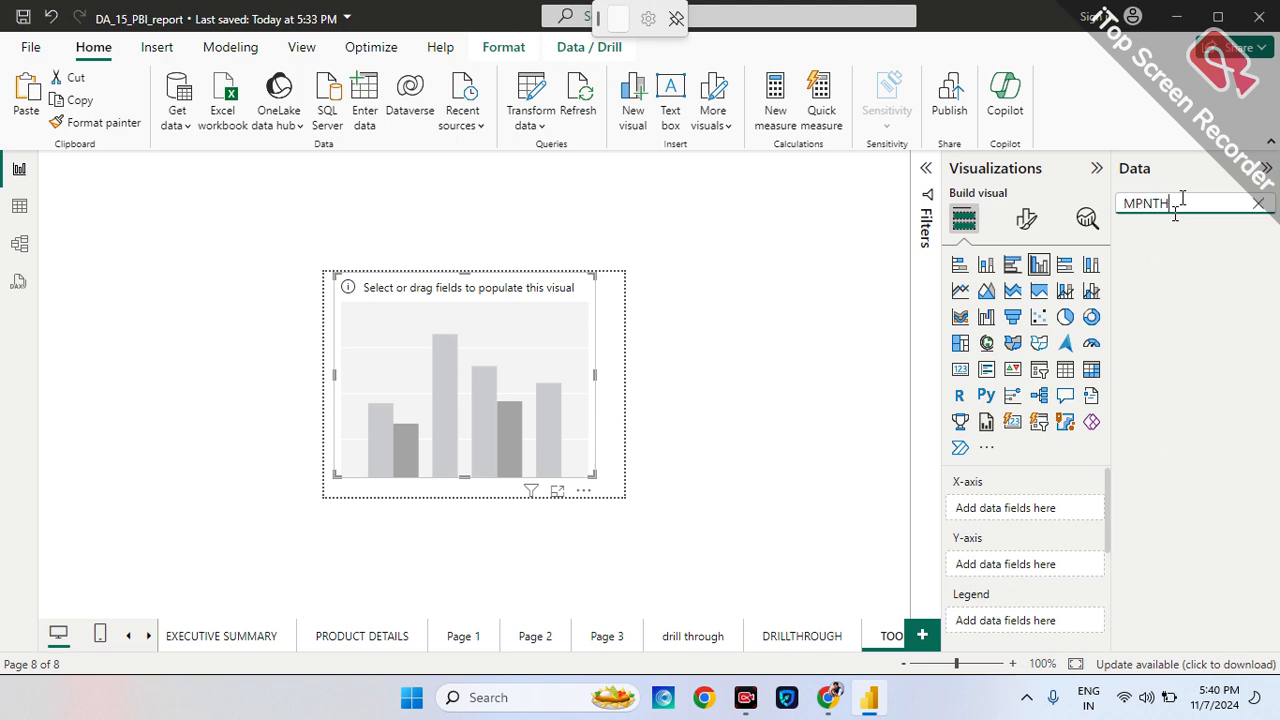
key(BackSpace)
key(BackSpace)
key(BackSpace)
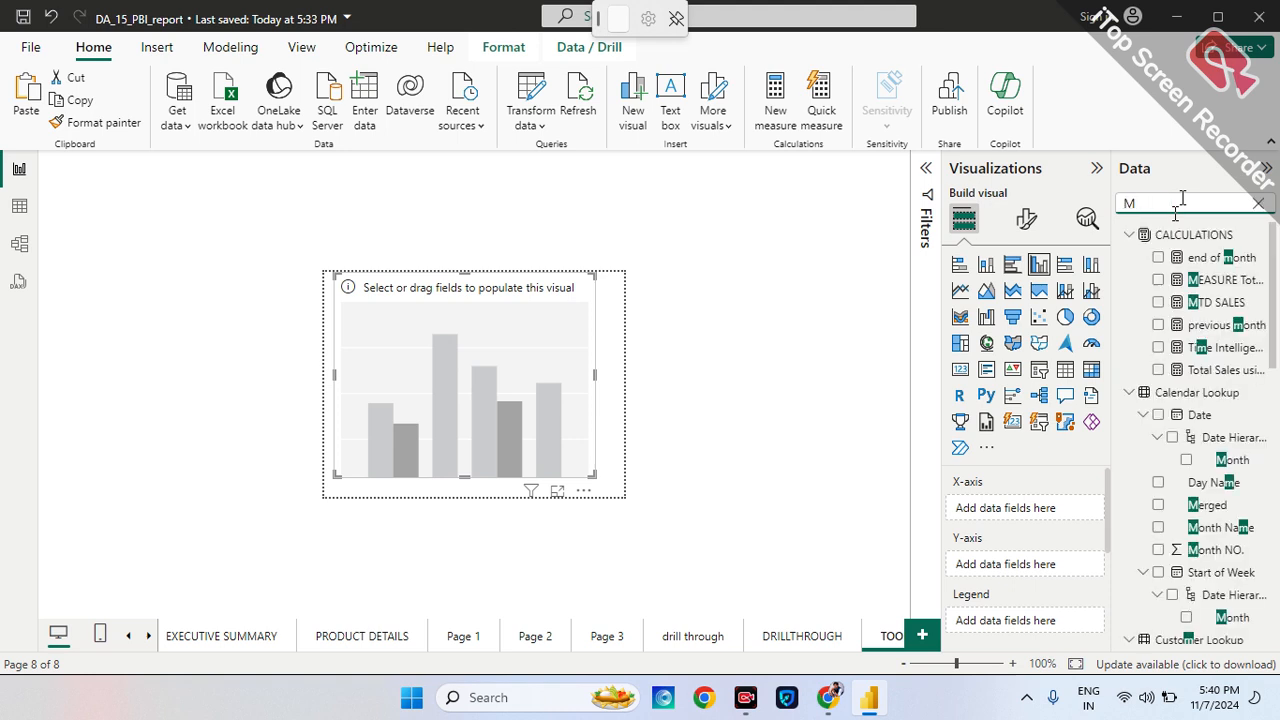
text(ONTH)
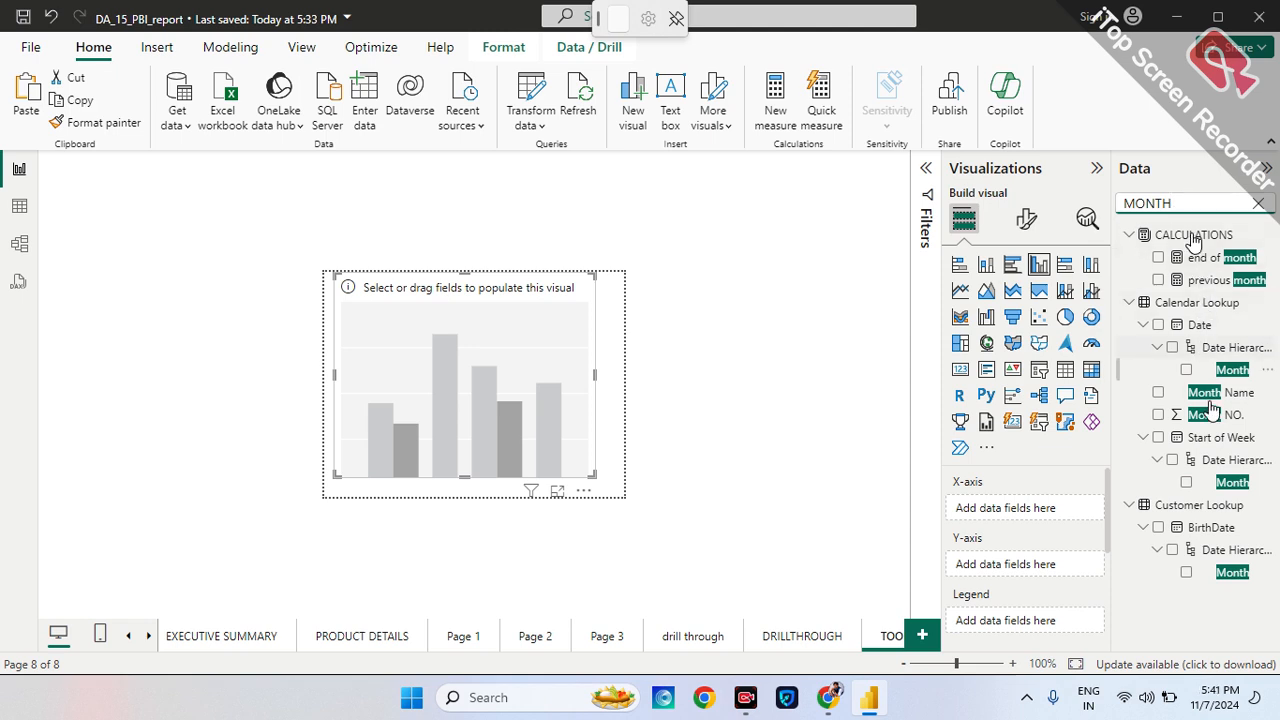
drag(1220, 398, 1048, 507)
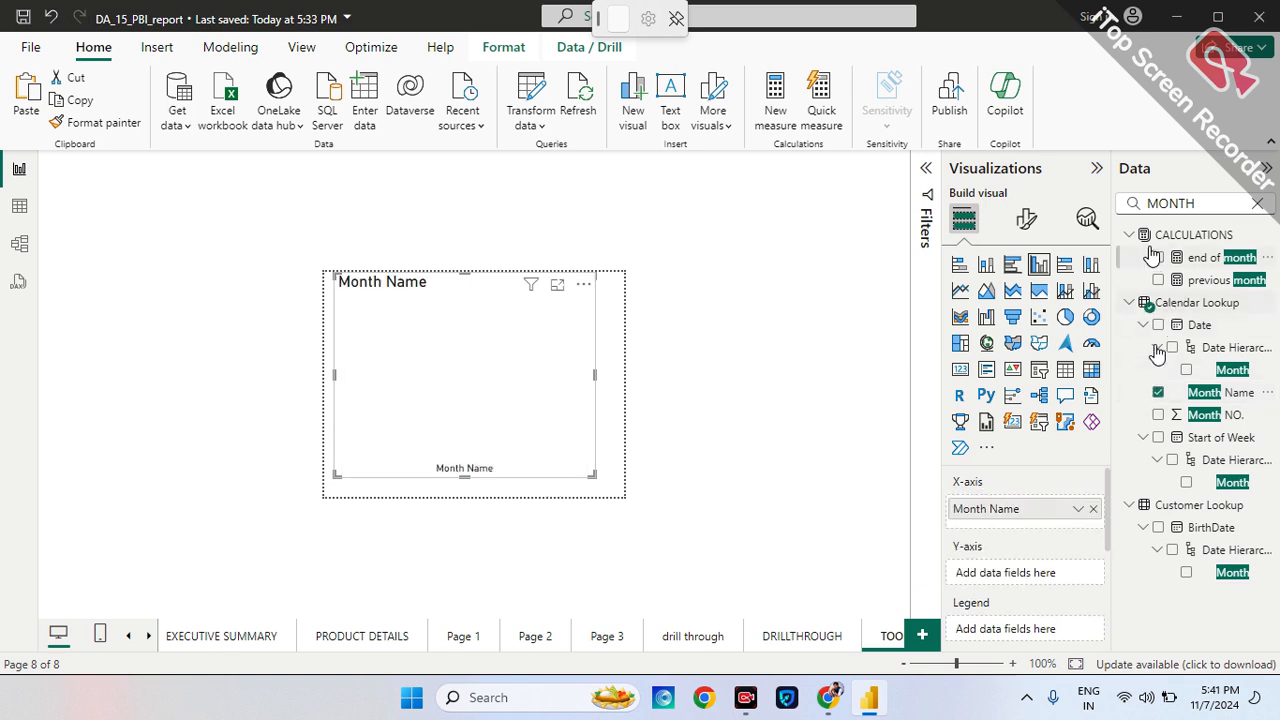
click(1257, 203)
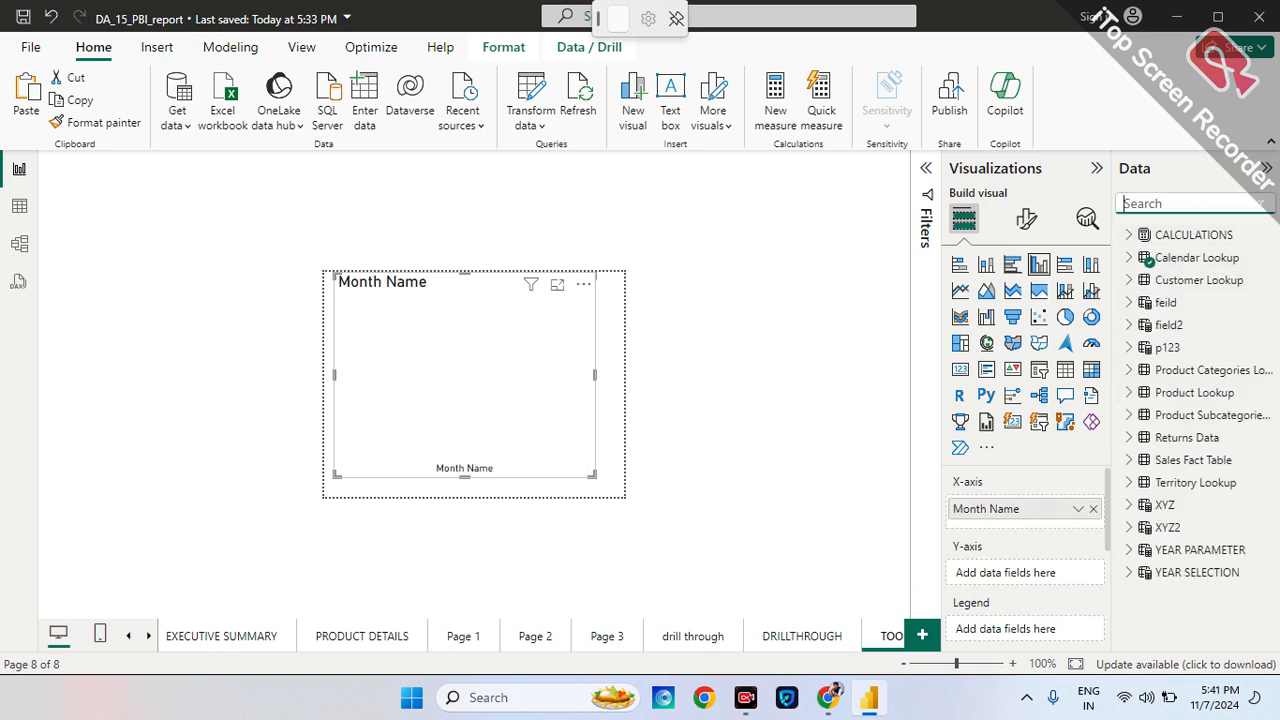
Search the data fields for TOTAL, assign Total Sales to the column chart's Y-axis, and enlarge the chart to fill the tooltip canvas.
text(TOTAL)
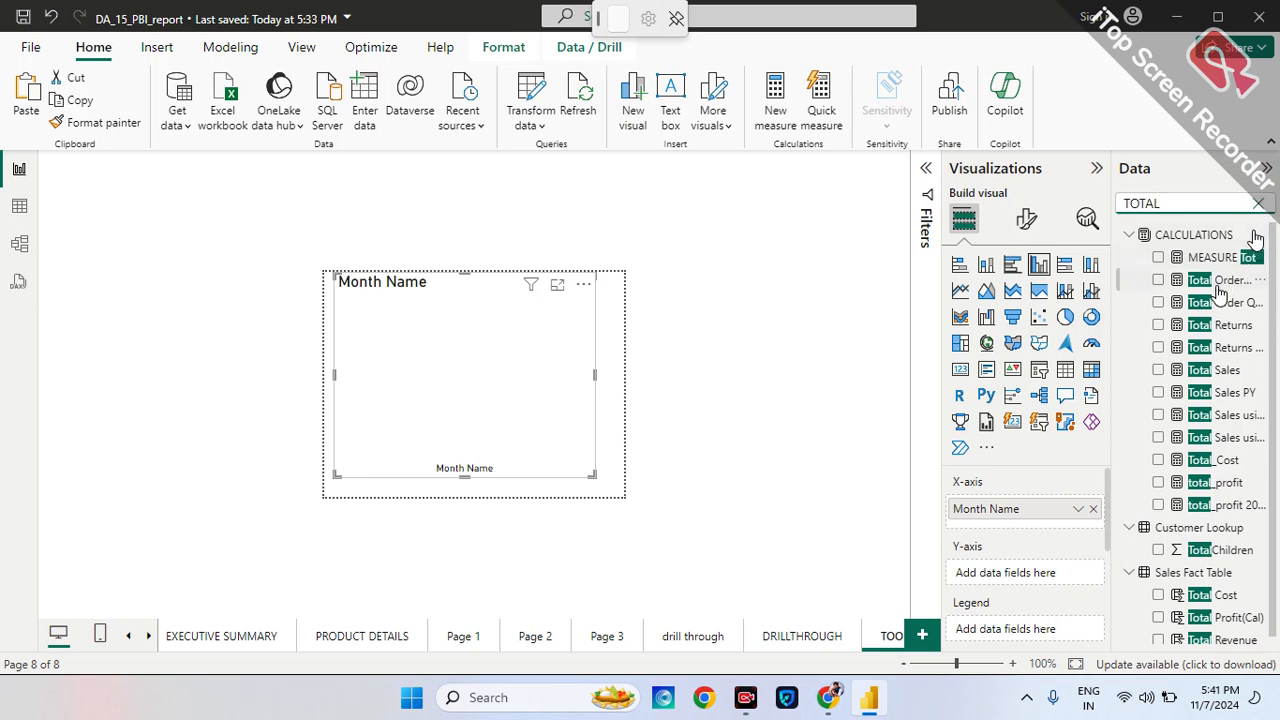
drag(1205, 378, 1034, 585)
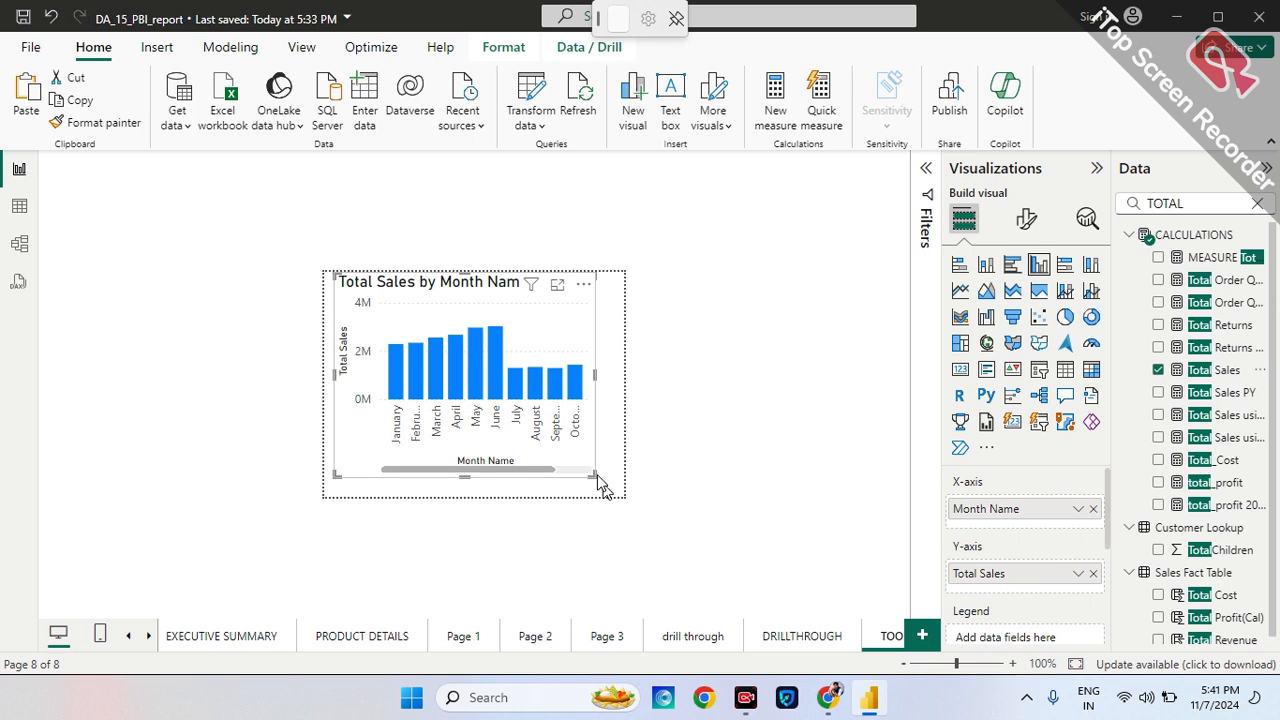
drag(600, 487, 605, 493)
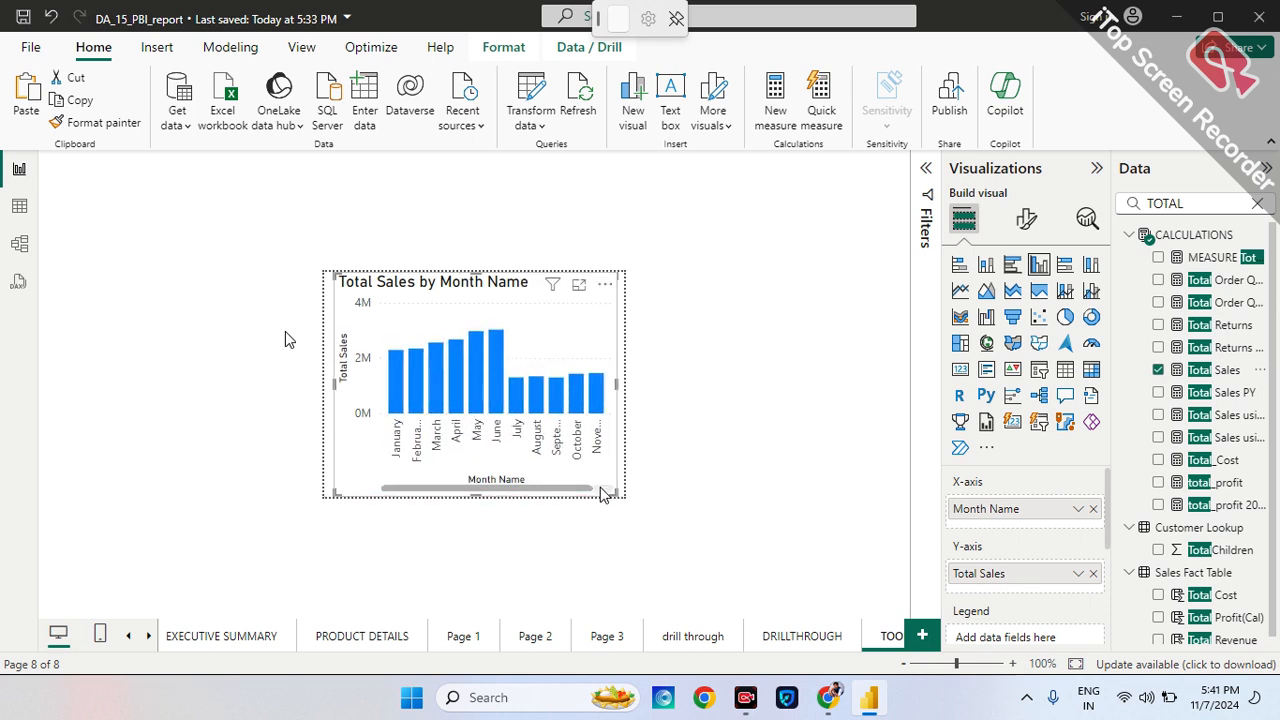
click(326, 313)
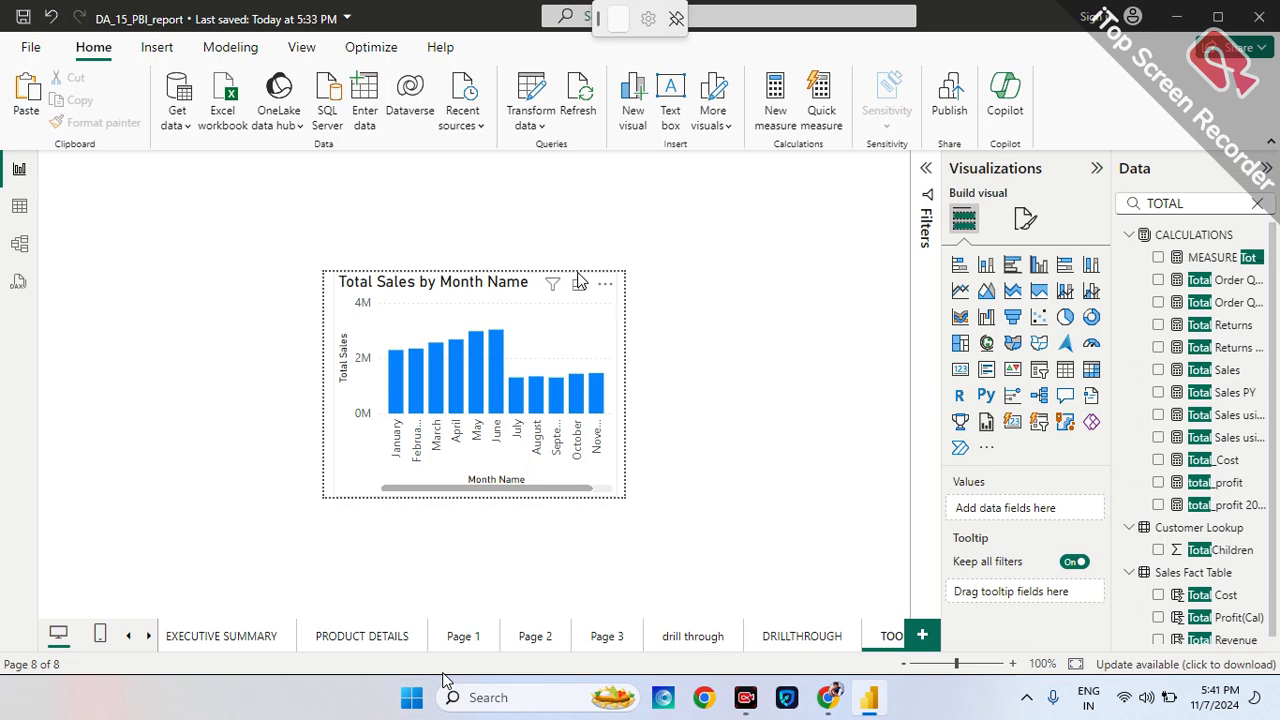
Select the category treemap on the EXECUTIVE SUMMARY page and review its format options and assigned tooltip fields.
click(186, 641)
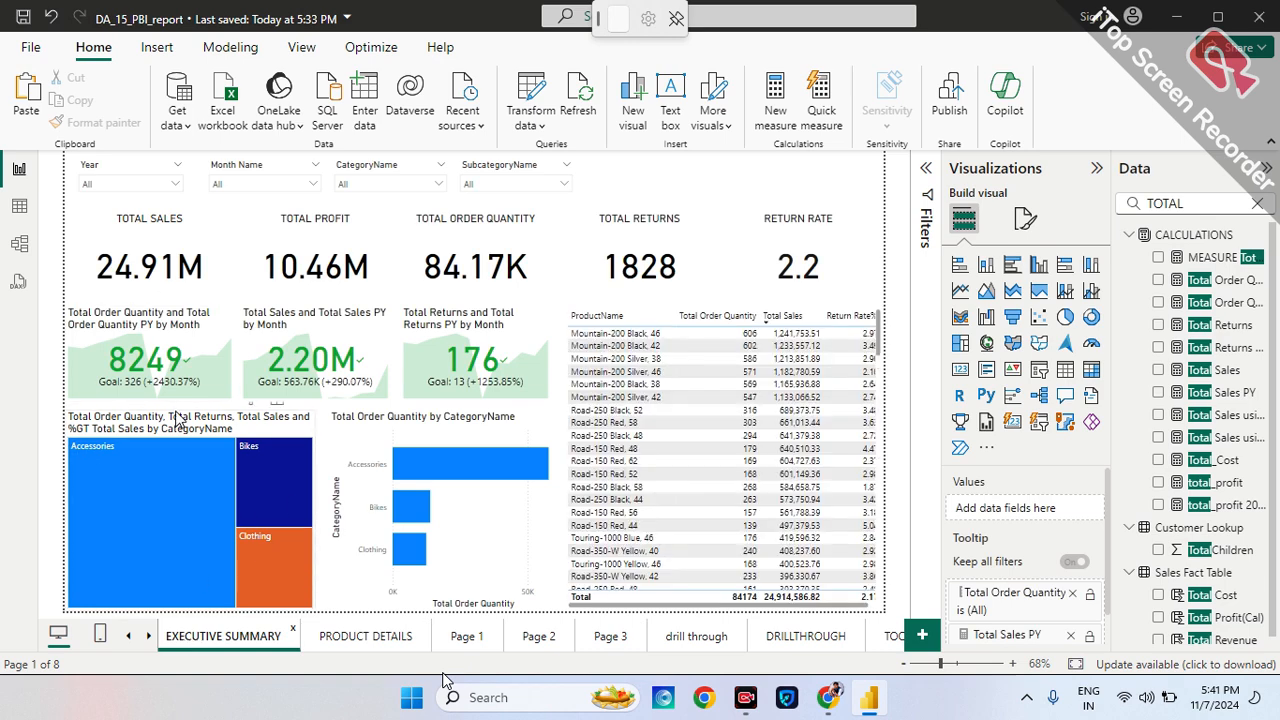
mouse_move(167, 479)
click(181, 424)
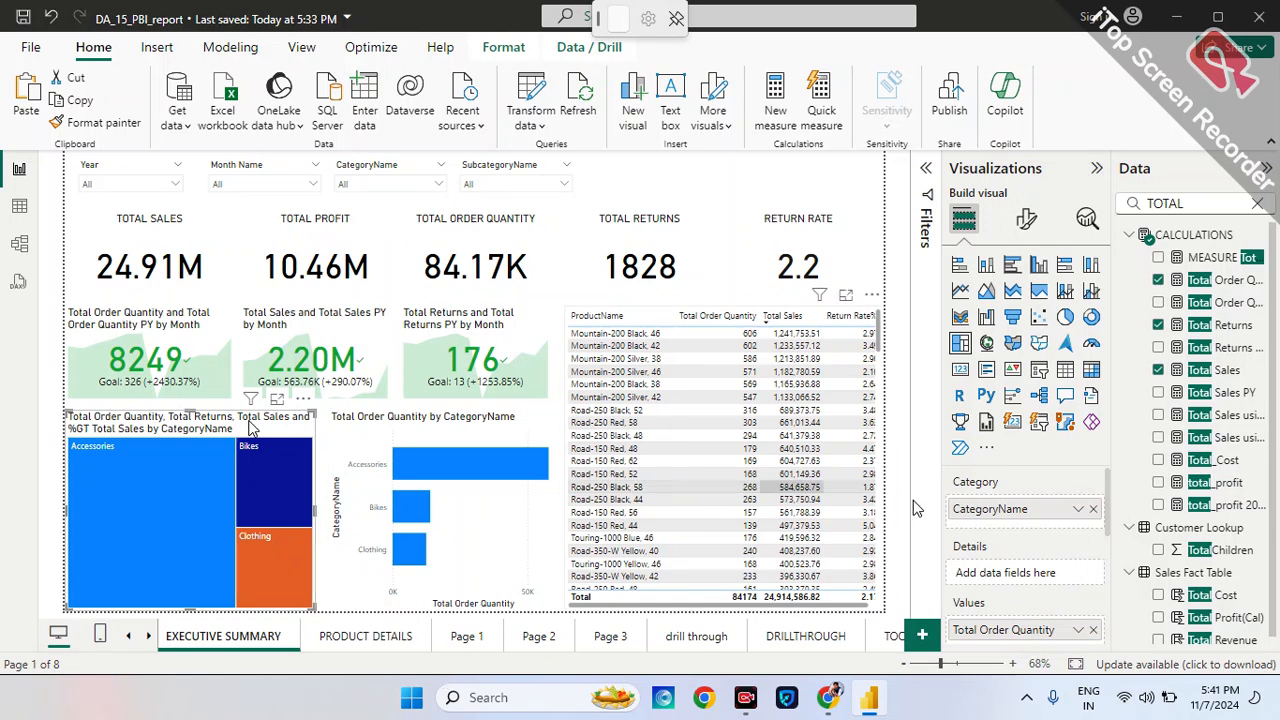
scroll(980, 590, down, 5)
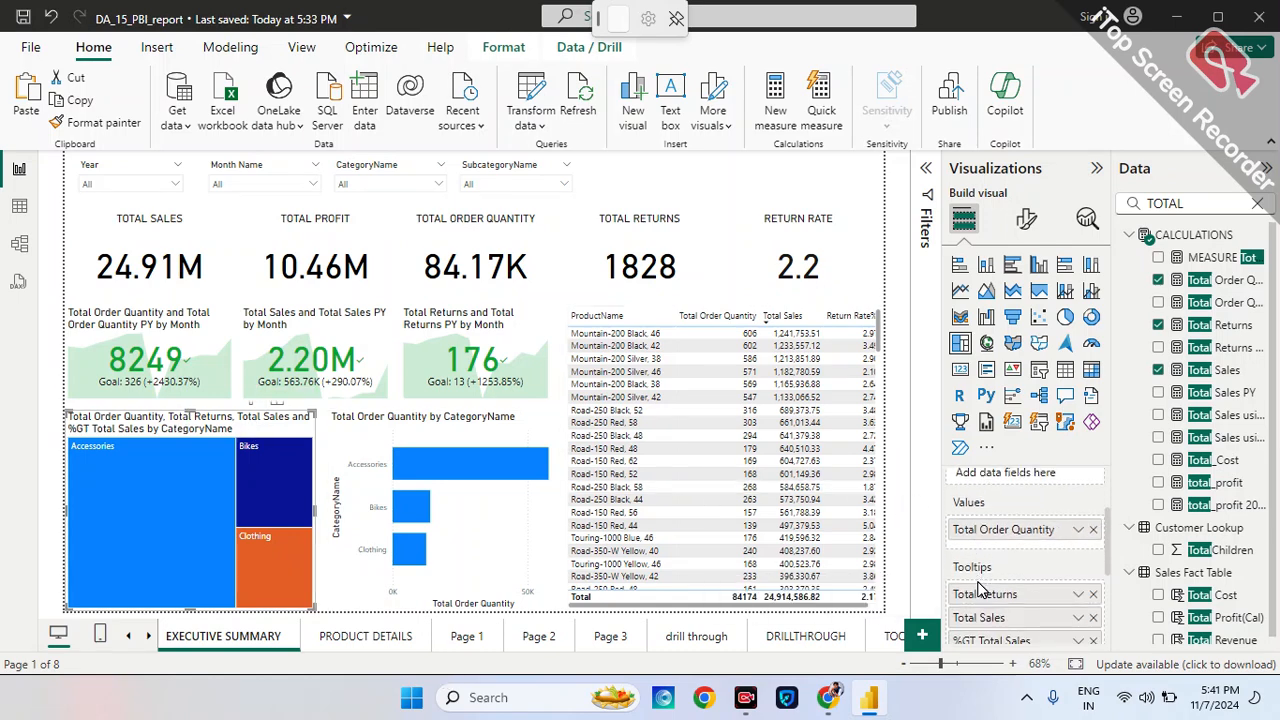
scroll(980, 591, up, 3)
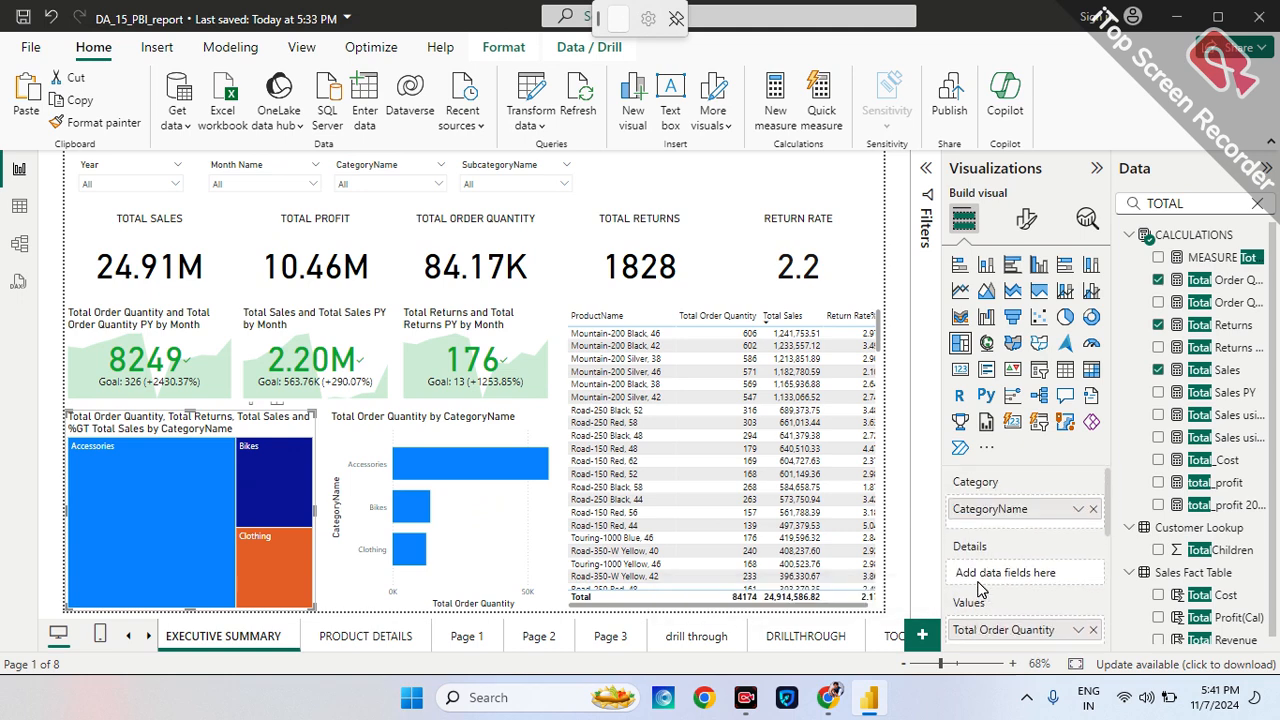
click(1028, 220)
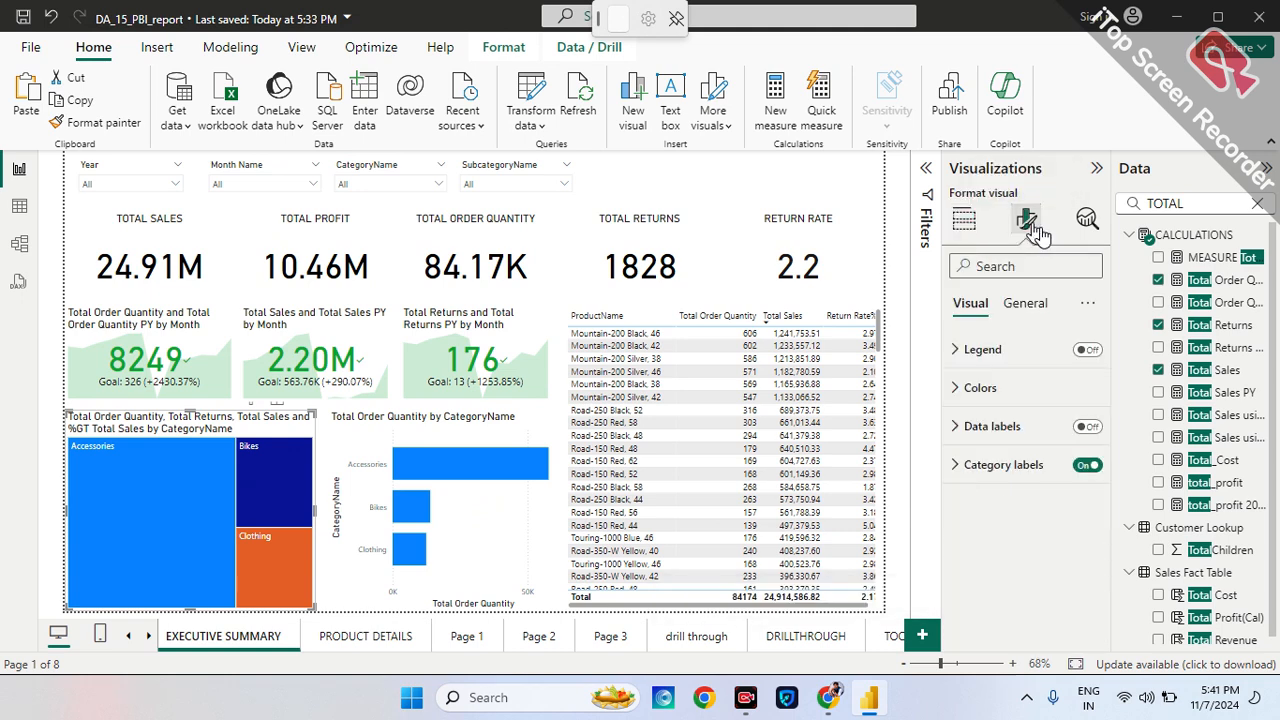
click(964, 220)
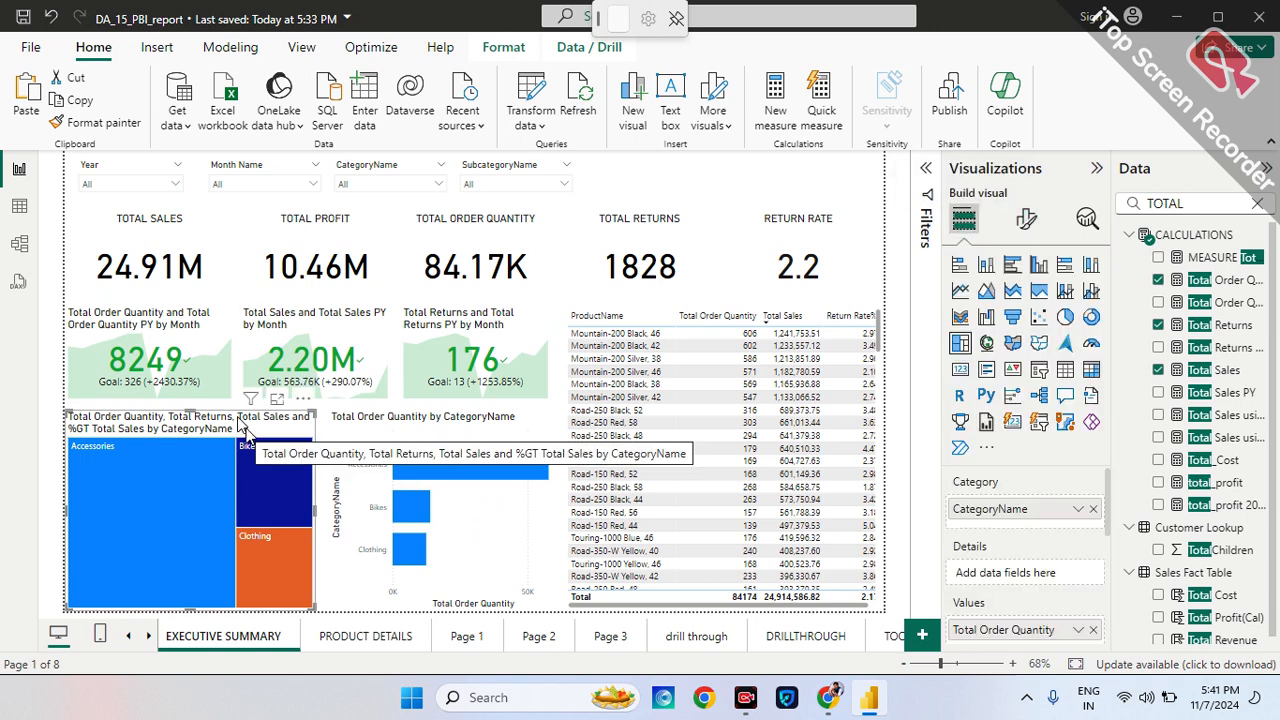
scroll(1007, 583, down, 3)
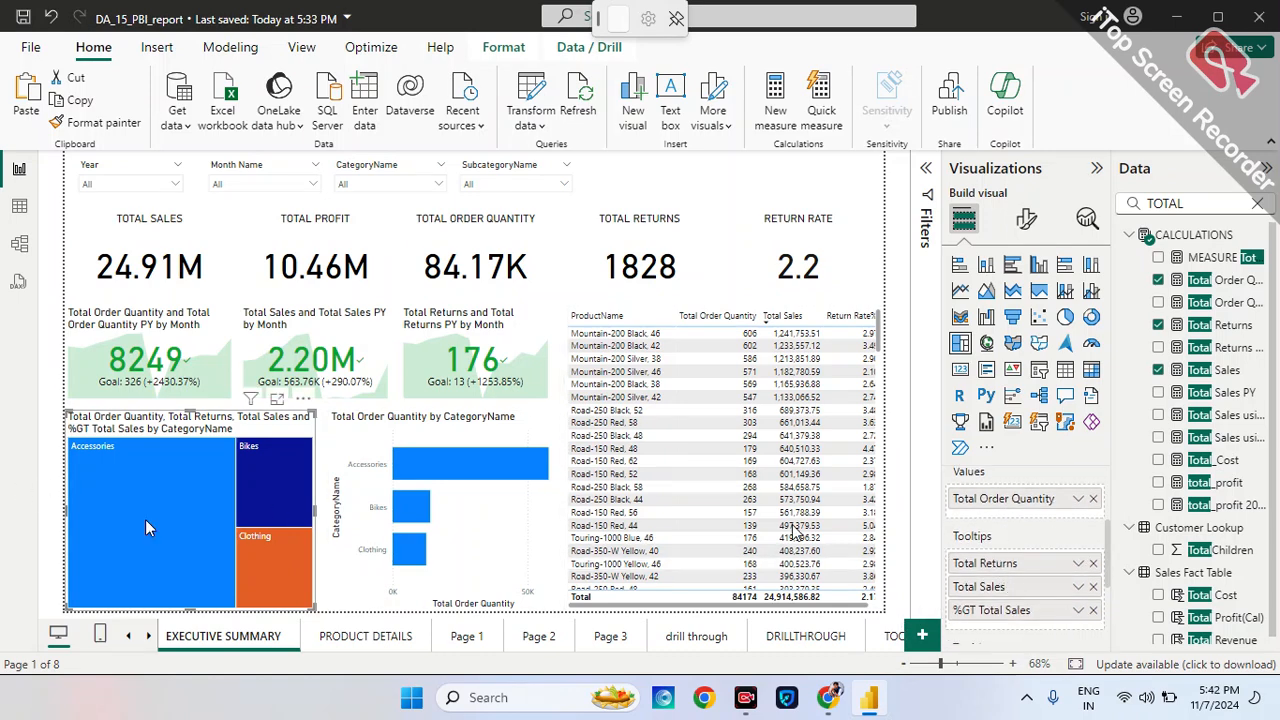
Compare the tooltips of the category treemap and the Total Order Quantity by CategoryName bar chart.
mouse_move(145, 520)
mouse_move(248, 573)
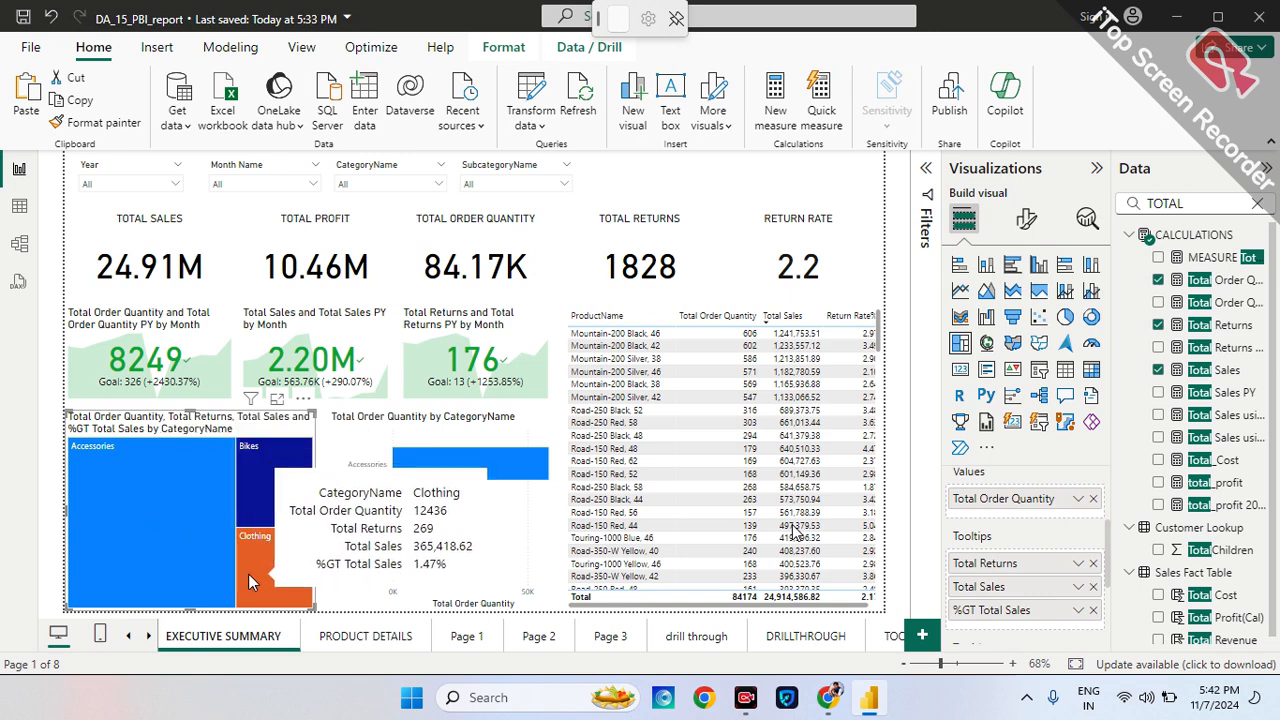
click(429, 432)
mouse_move(447, 461)
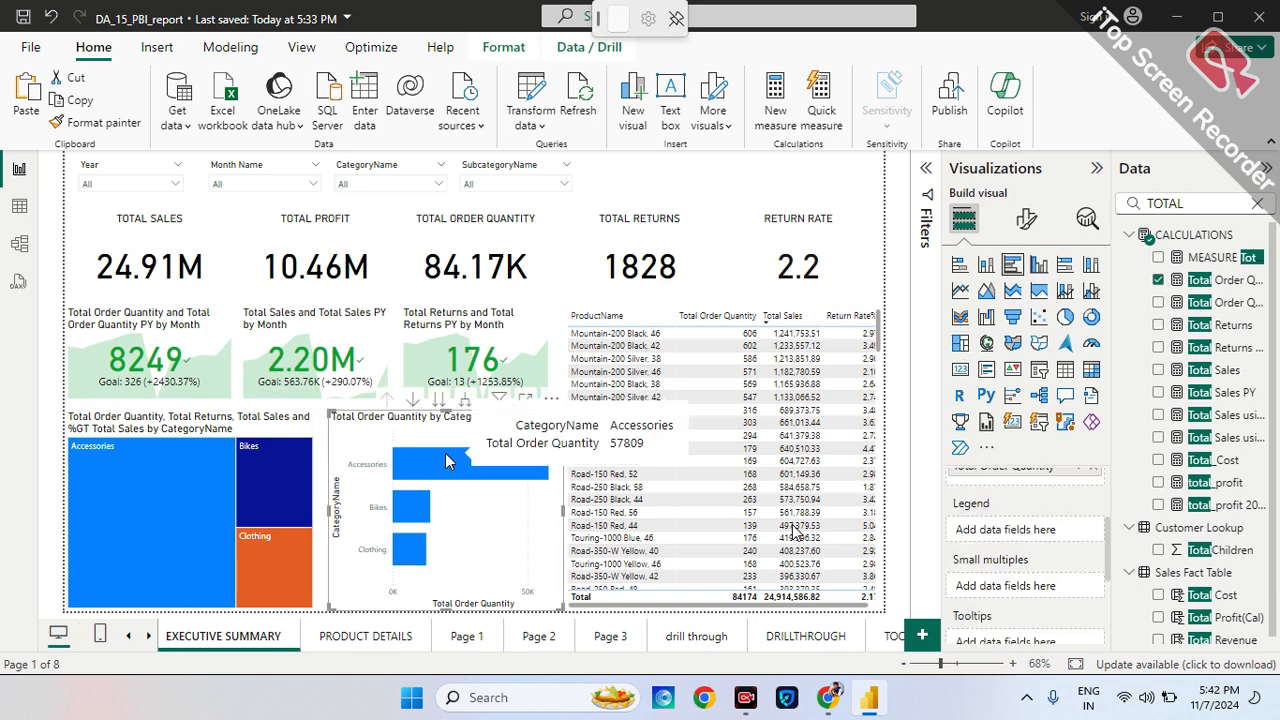
Set the category treemap's tooltip type to Report page and its tooltip page to TOOLTIP.
click(158, 422)
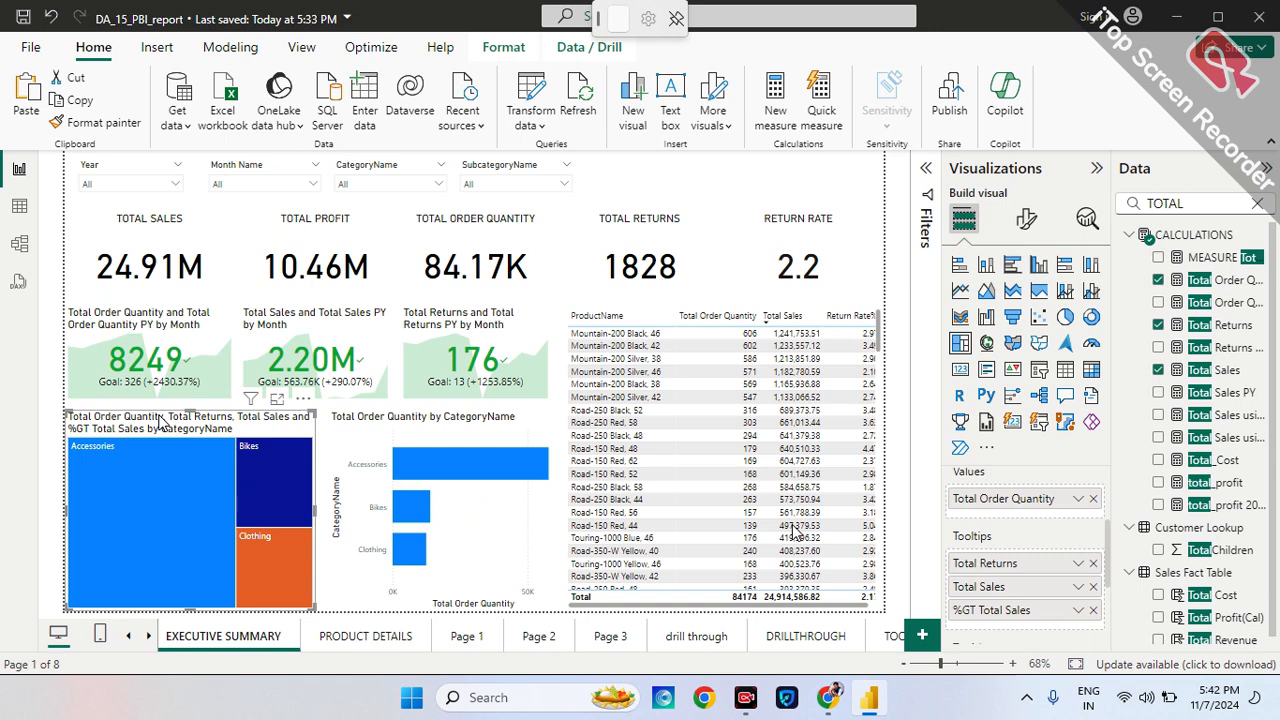
click(1020, 230)
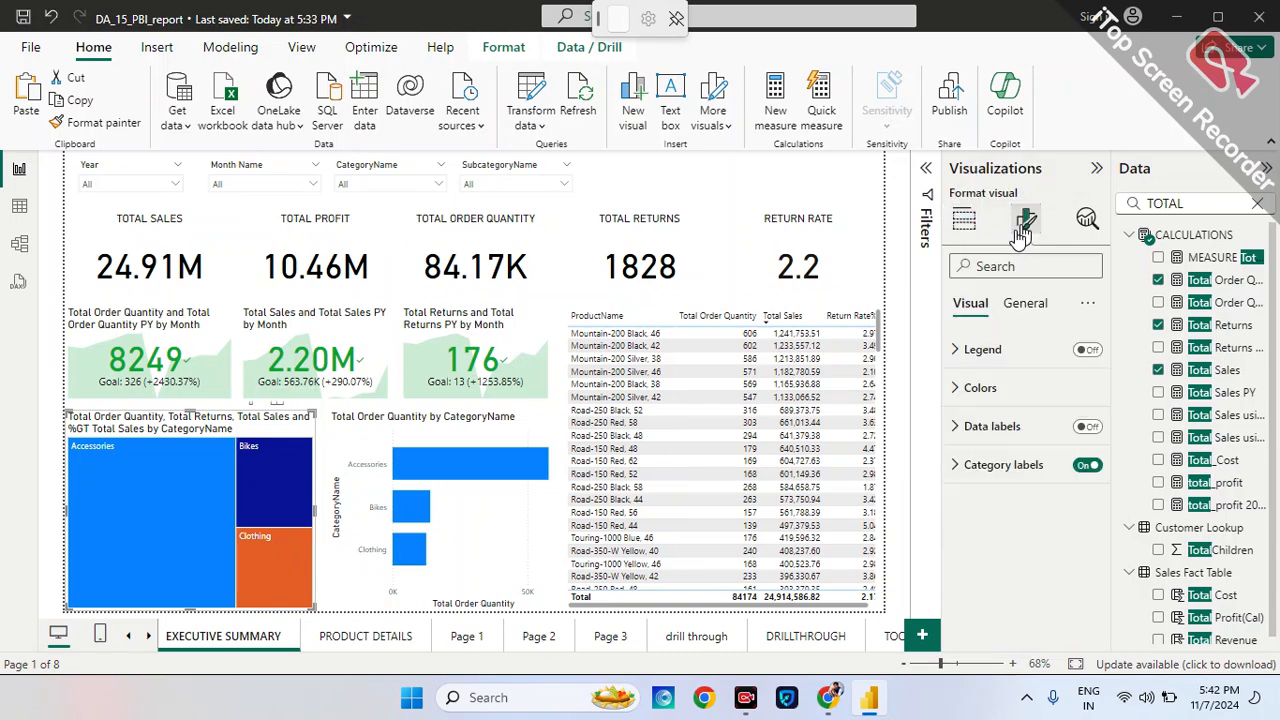
click(1040, 305)
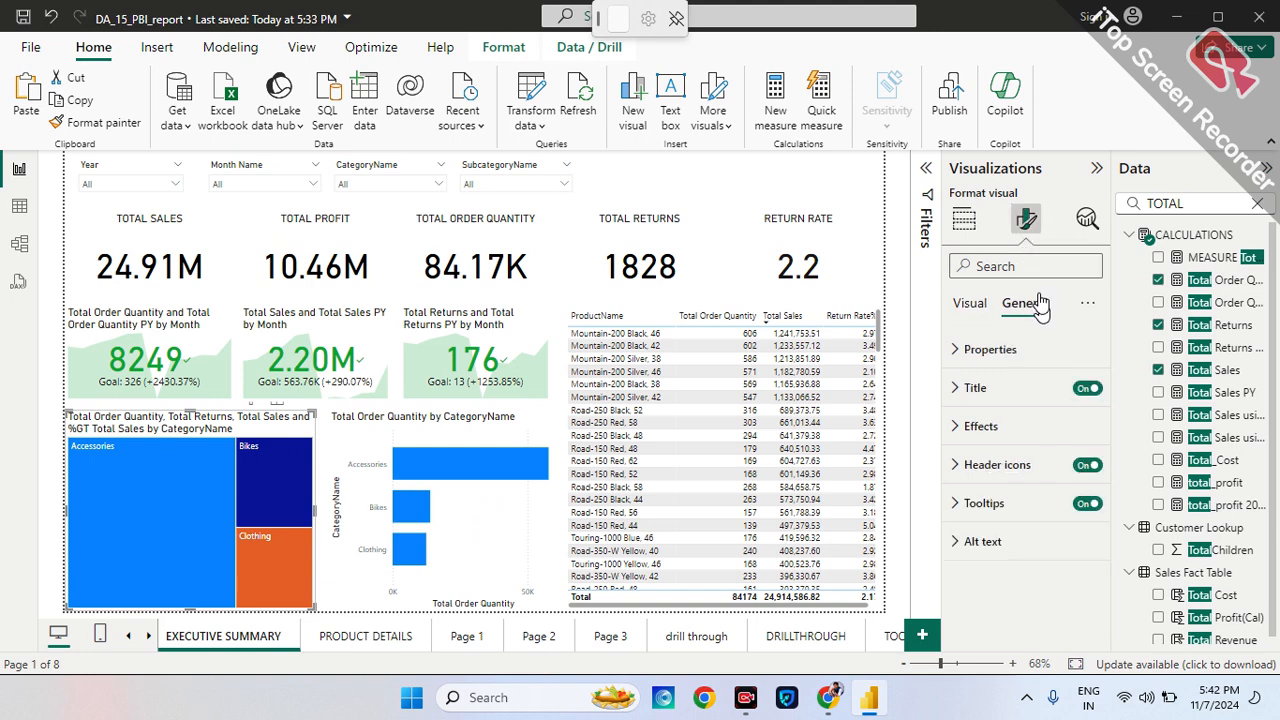
click(962, 504)
scroll(985, 525, down, 3)
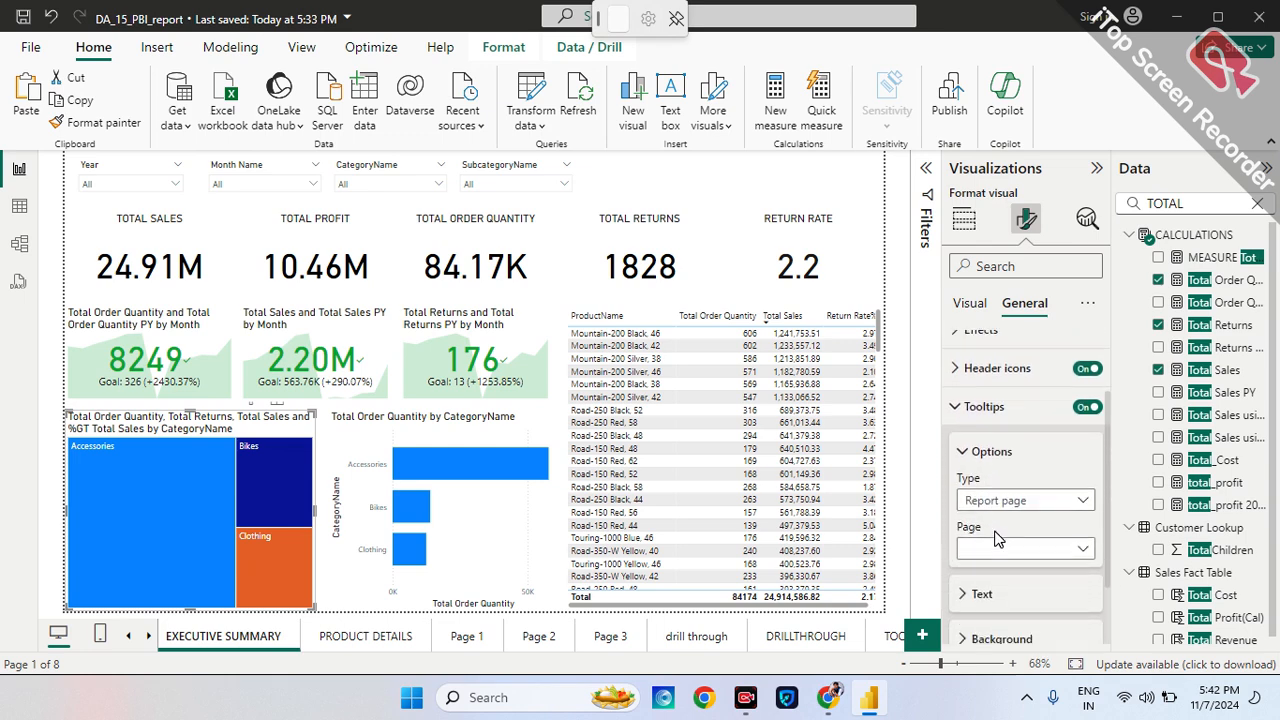
scroll(996, 540, down, 1)
click(1008, 472)
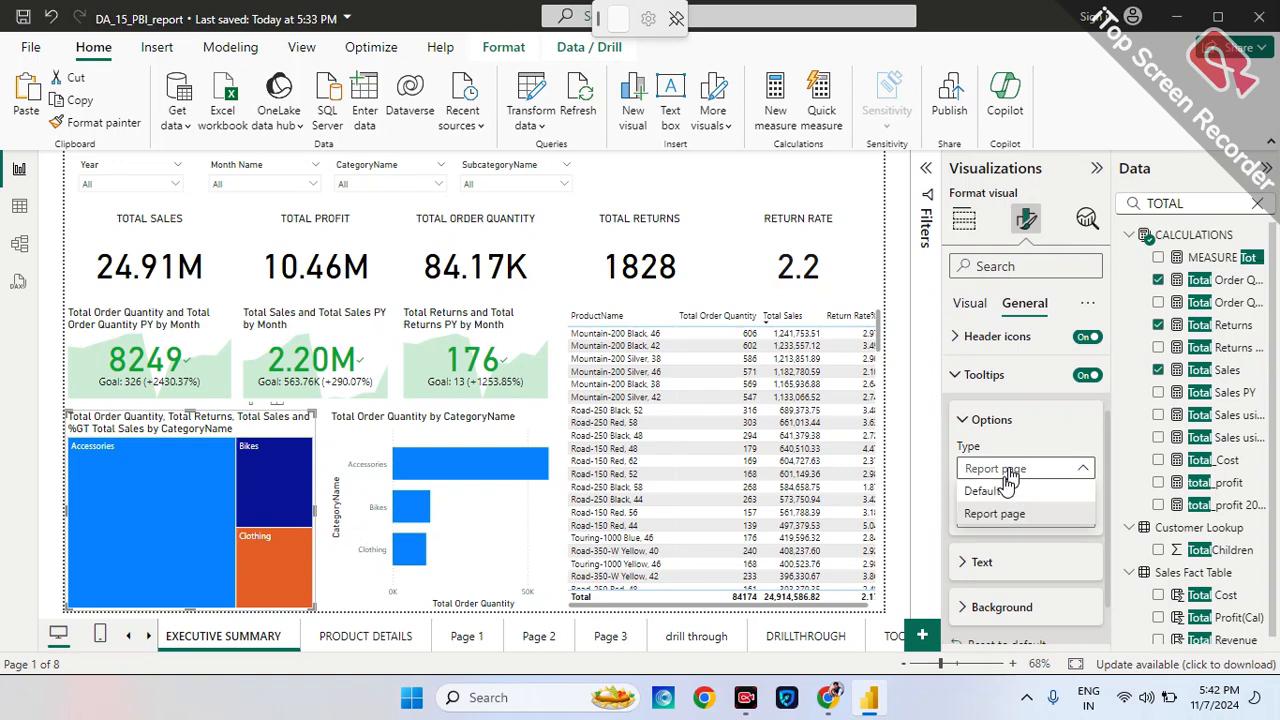
click(998, 513)
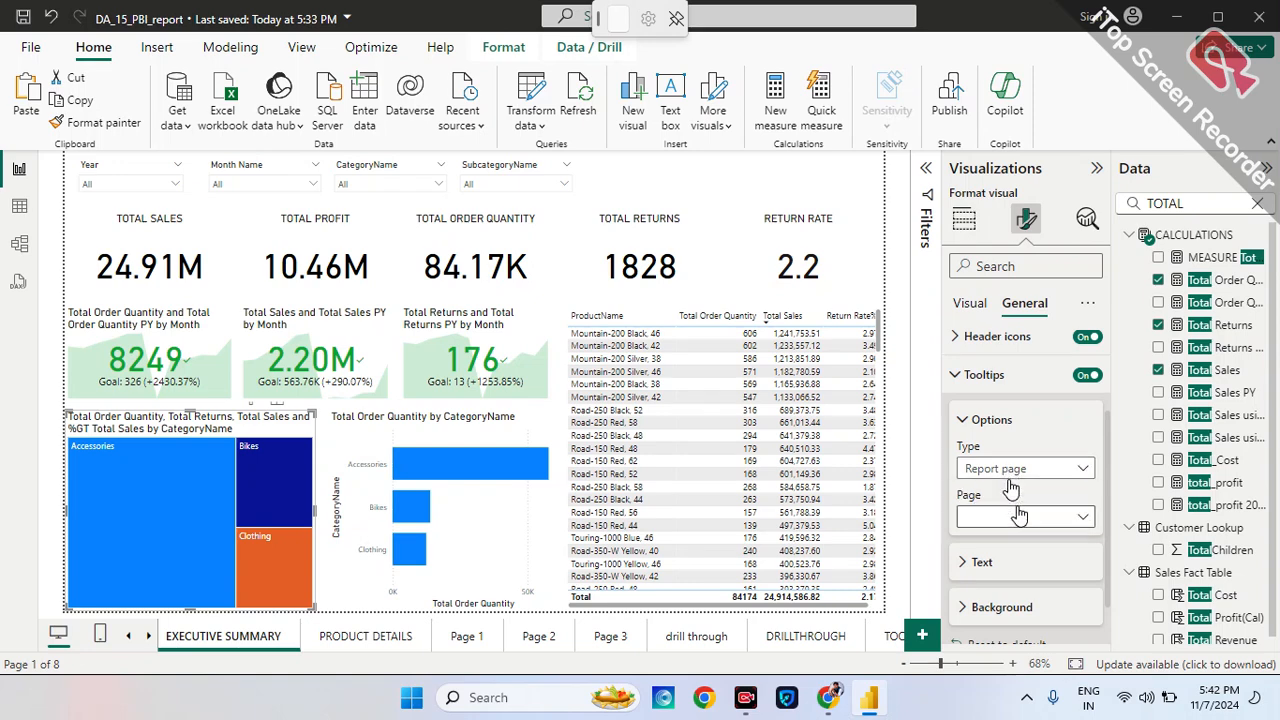
click(1005, 517)
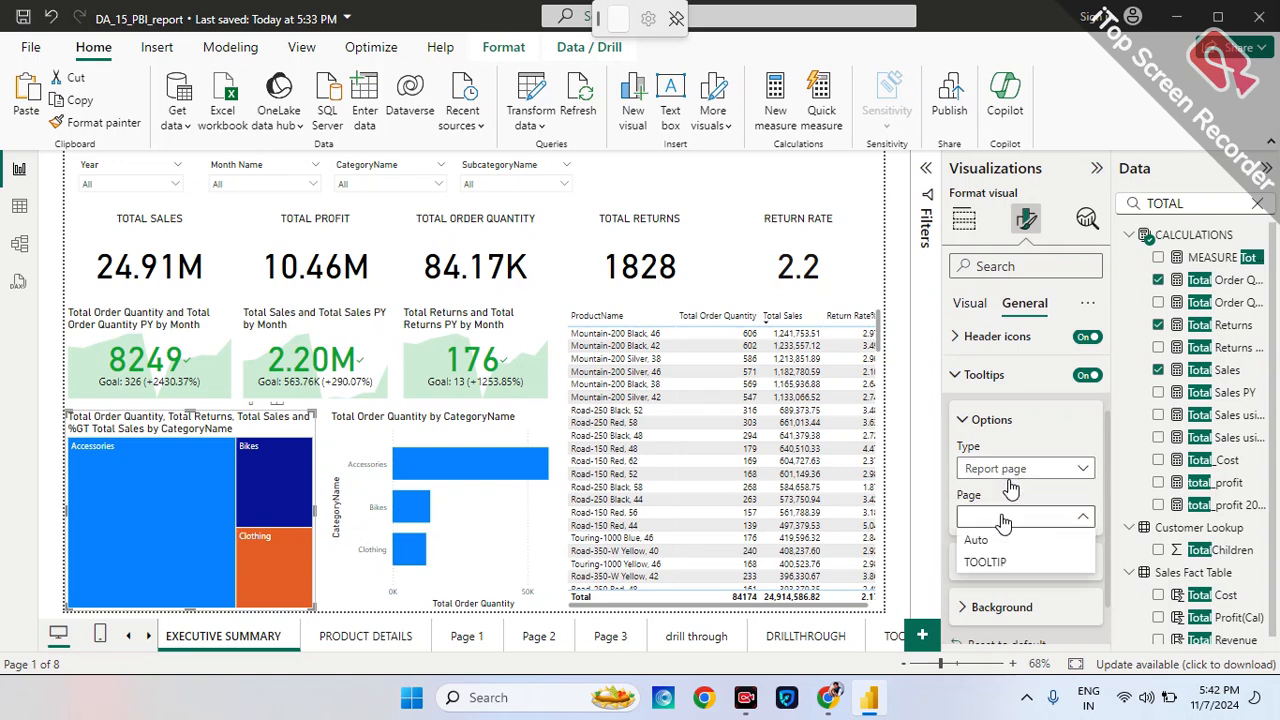
click(990, 564)
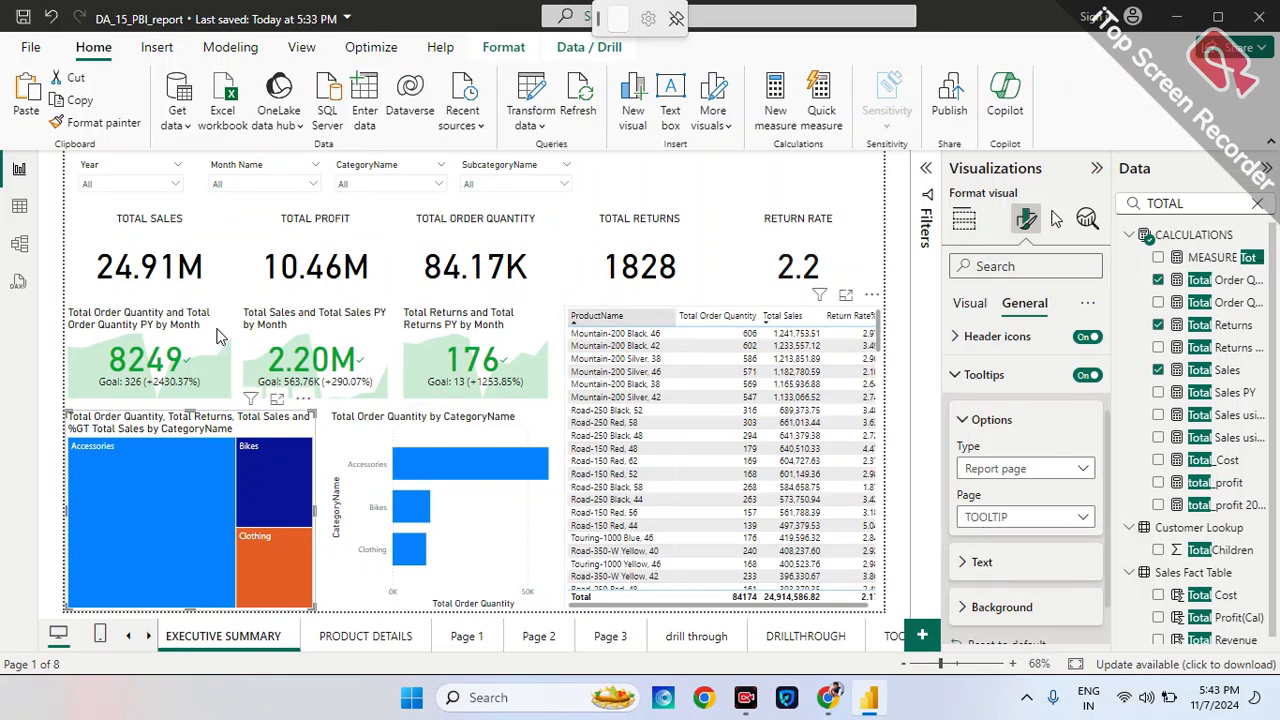
Preview the treemap's report page tooltip and check the bar chart's tooltip on its Accessories bar for comparison.
mouse_move(115, 489)
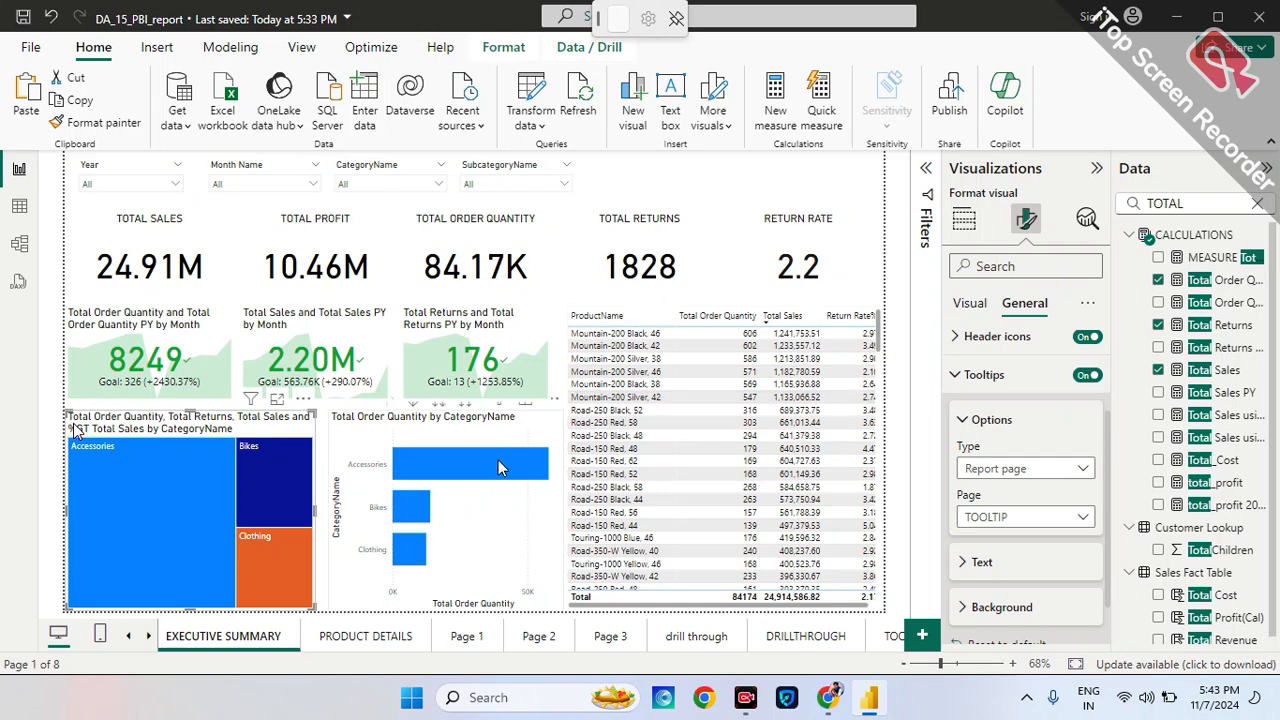
mouse_move(501, 467)
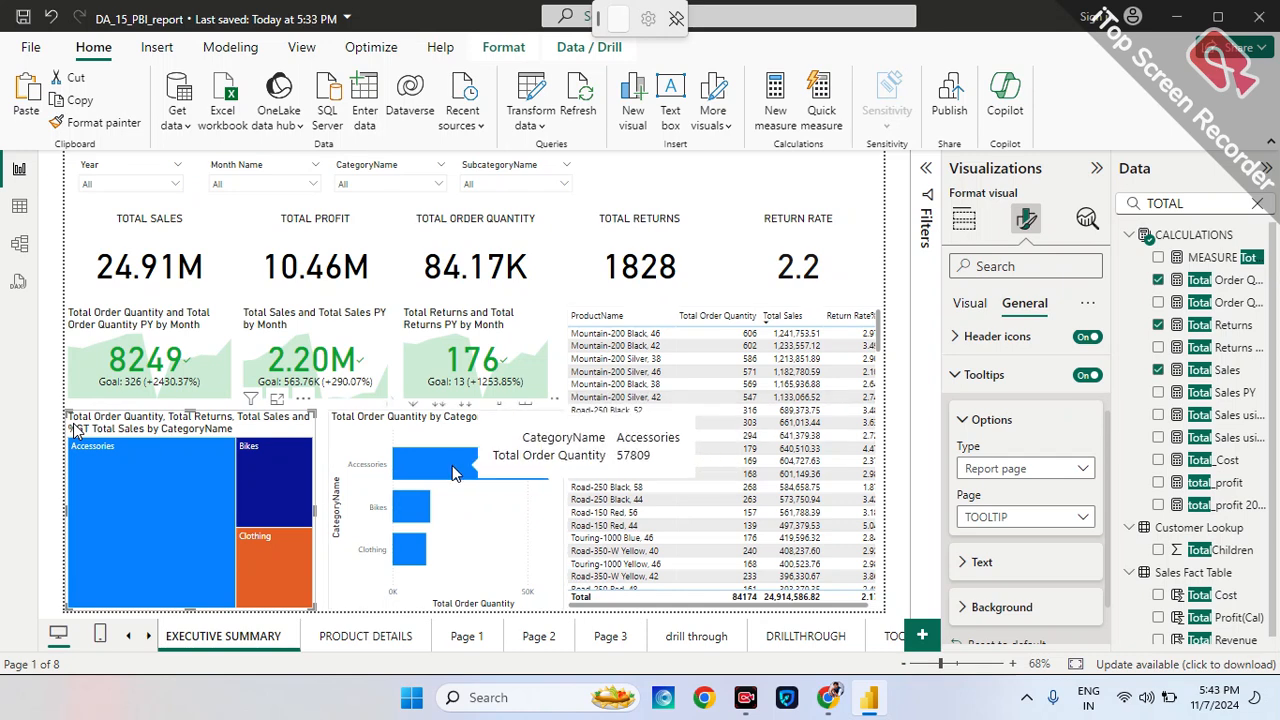
mouse_move(316, 435)
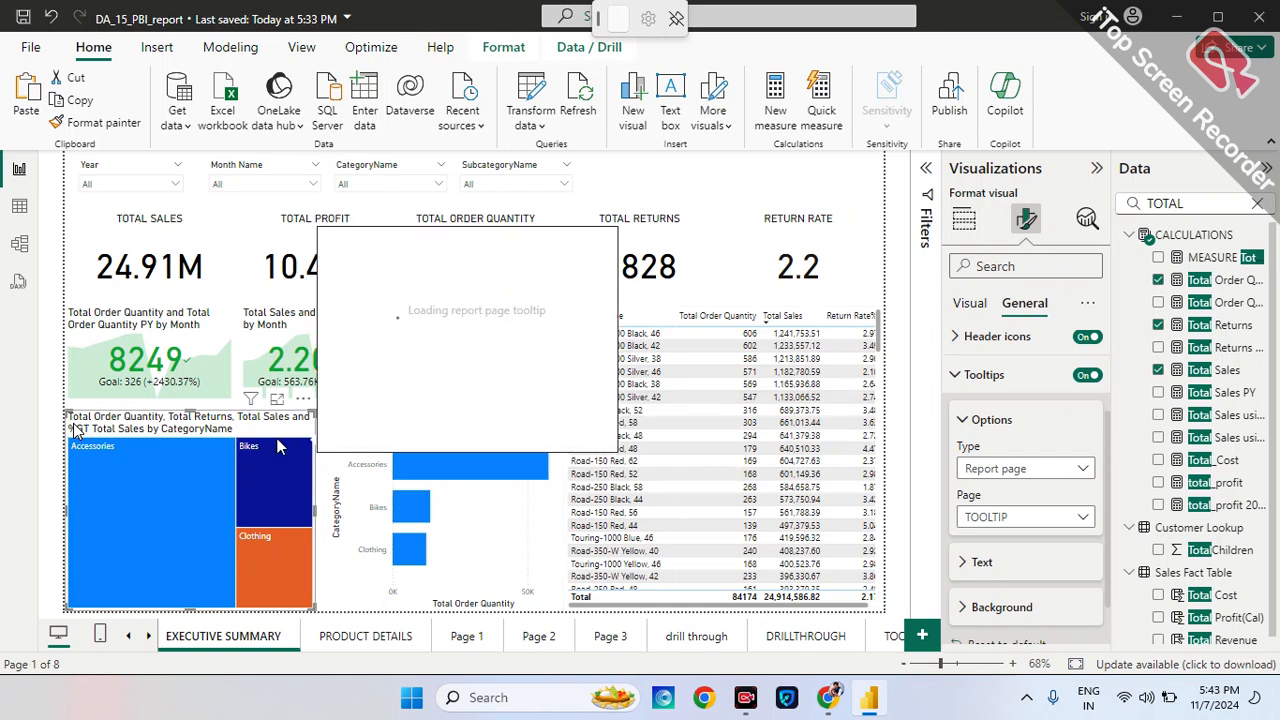
click(687, 211)
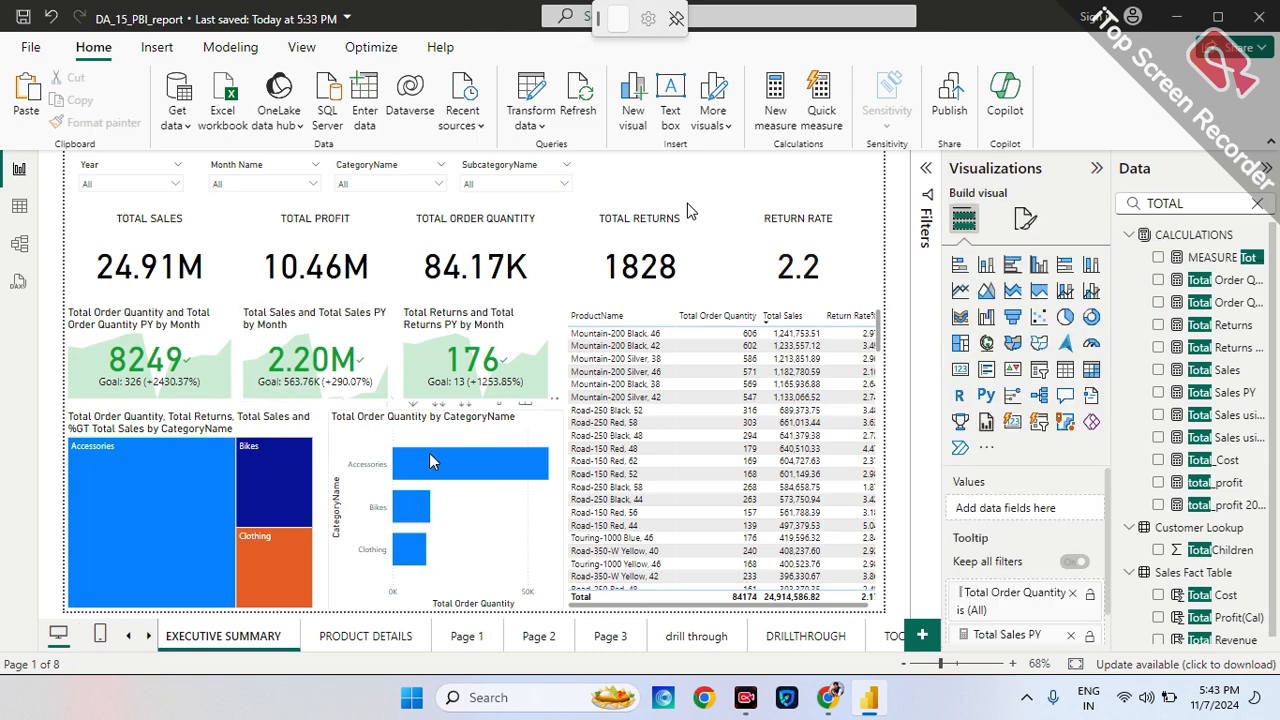
mouse_move(441, 469)
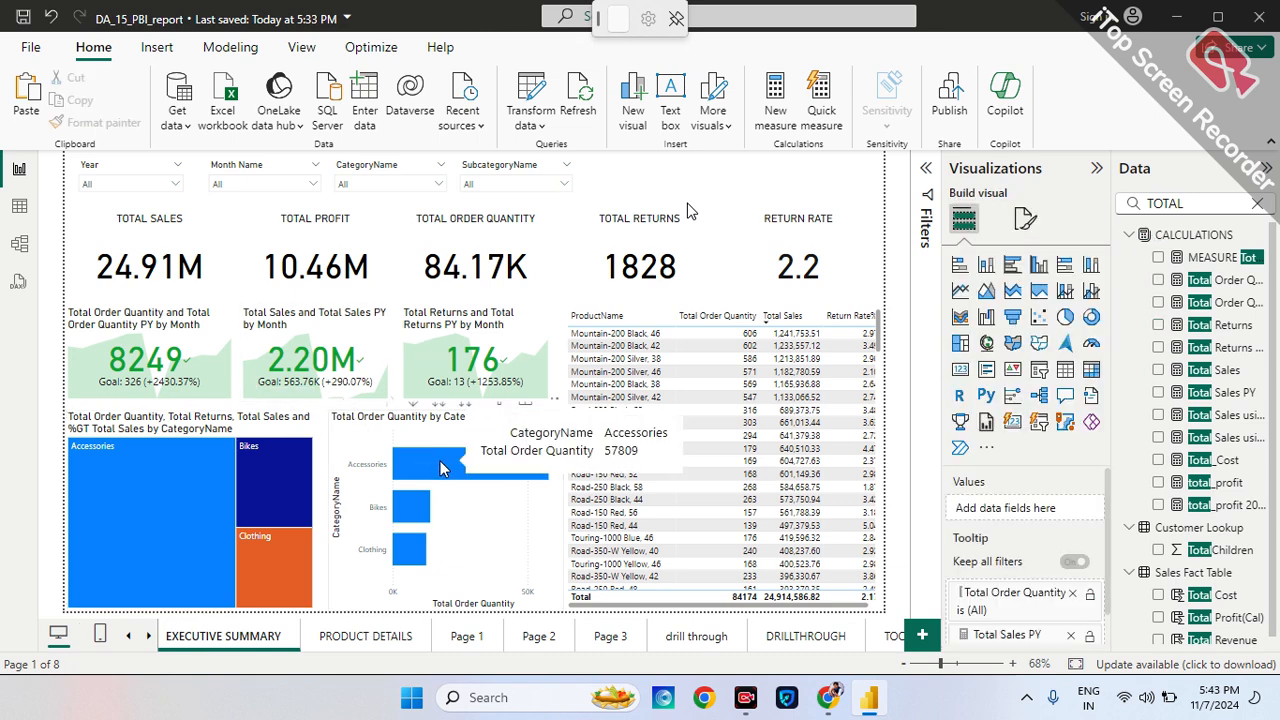
Assign the TOOLTIP page as the Total Order Quantity by CategoryName bar chart's report page tooltip and preview it on the Accessories bar.
click(395, 437)
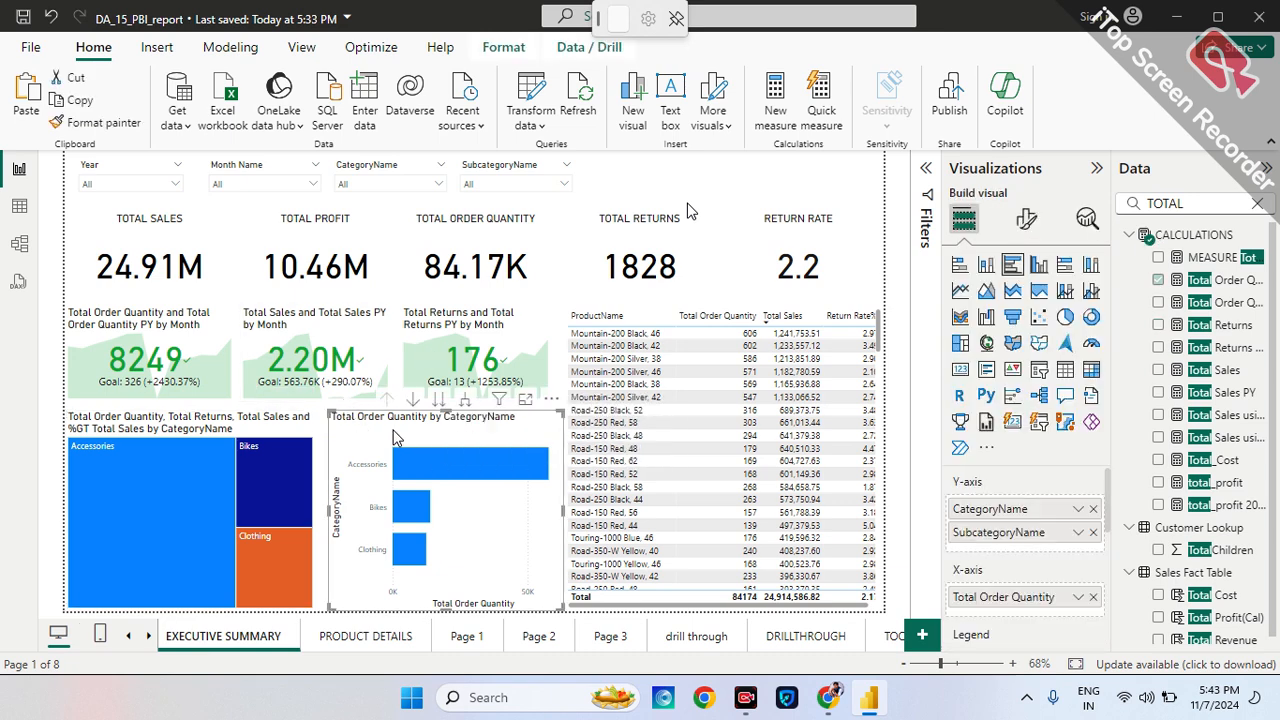
right_click(525, 462)
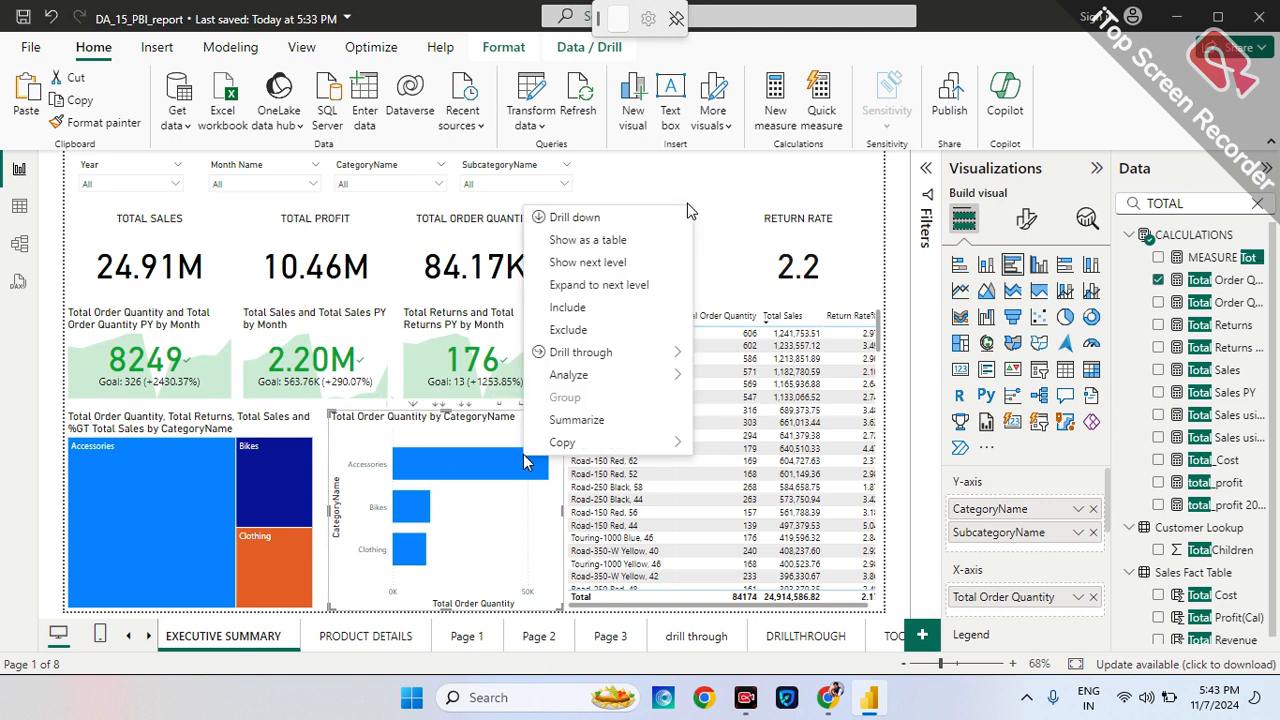
click(707, 232)
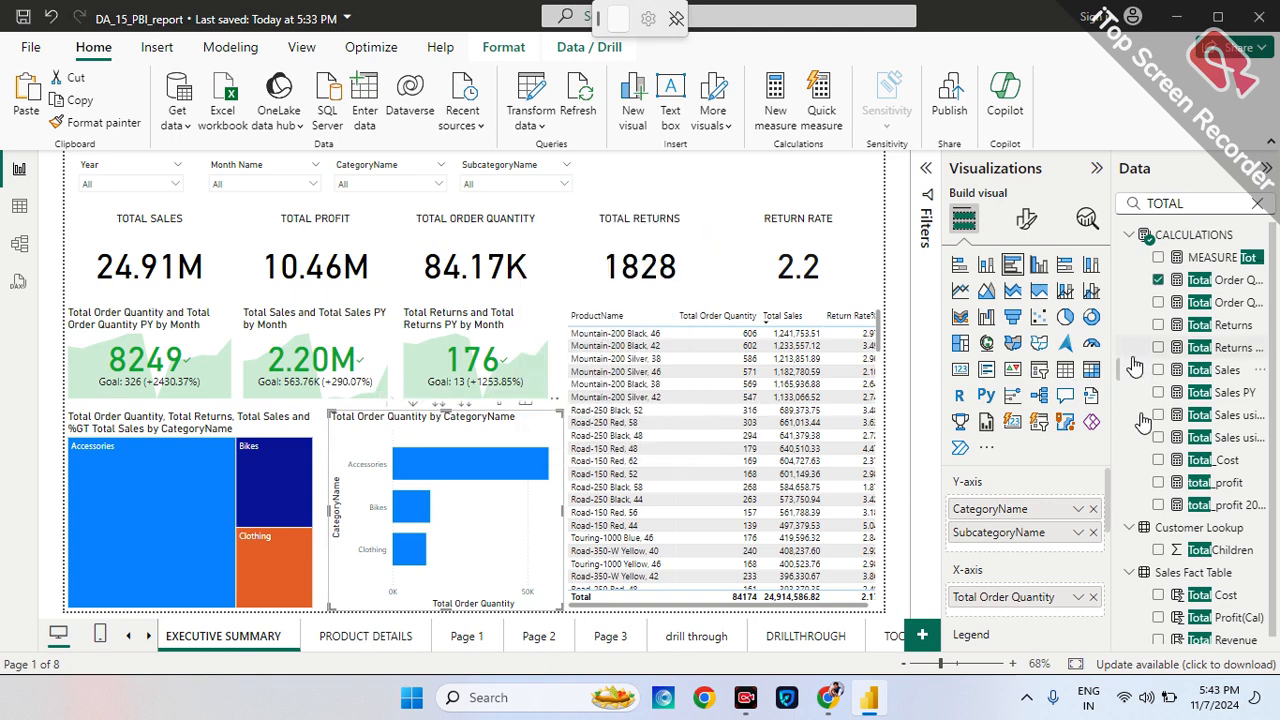
click(1028, 218)
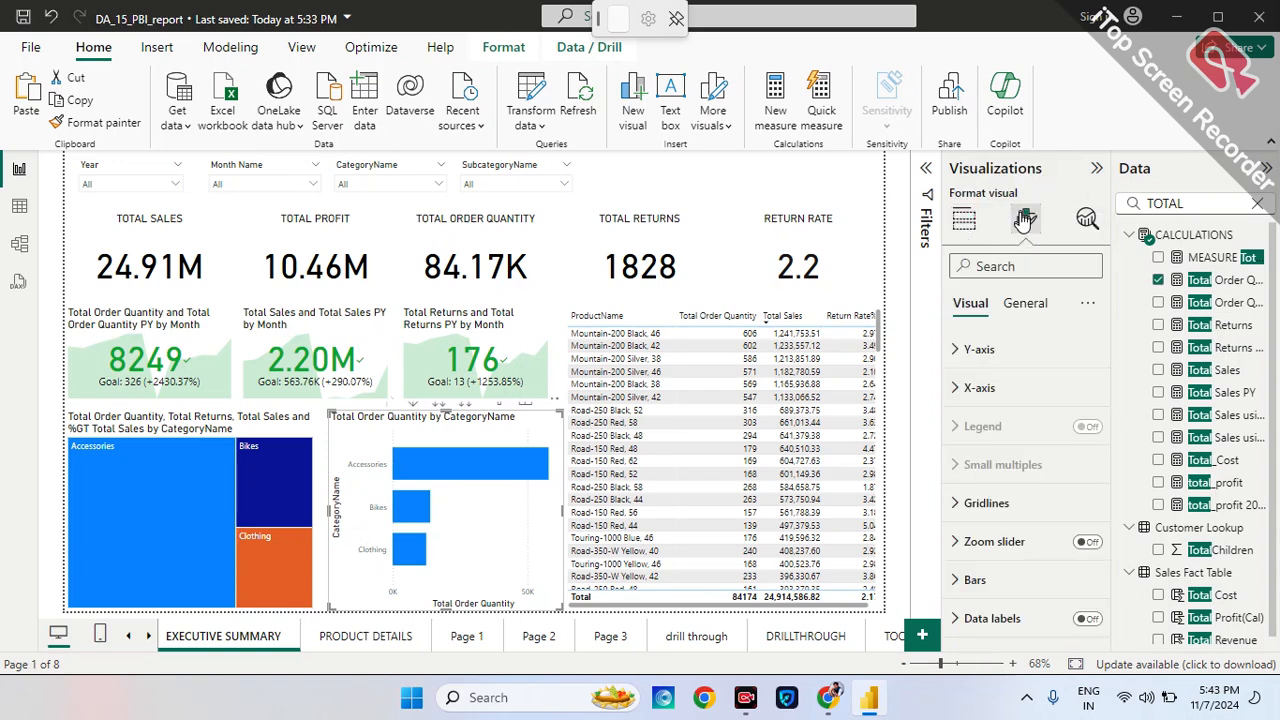
click(1036, 303)
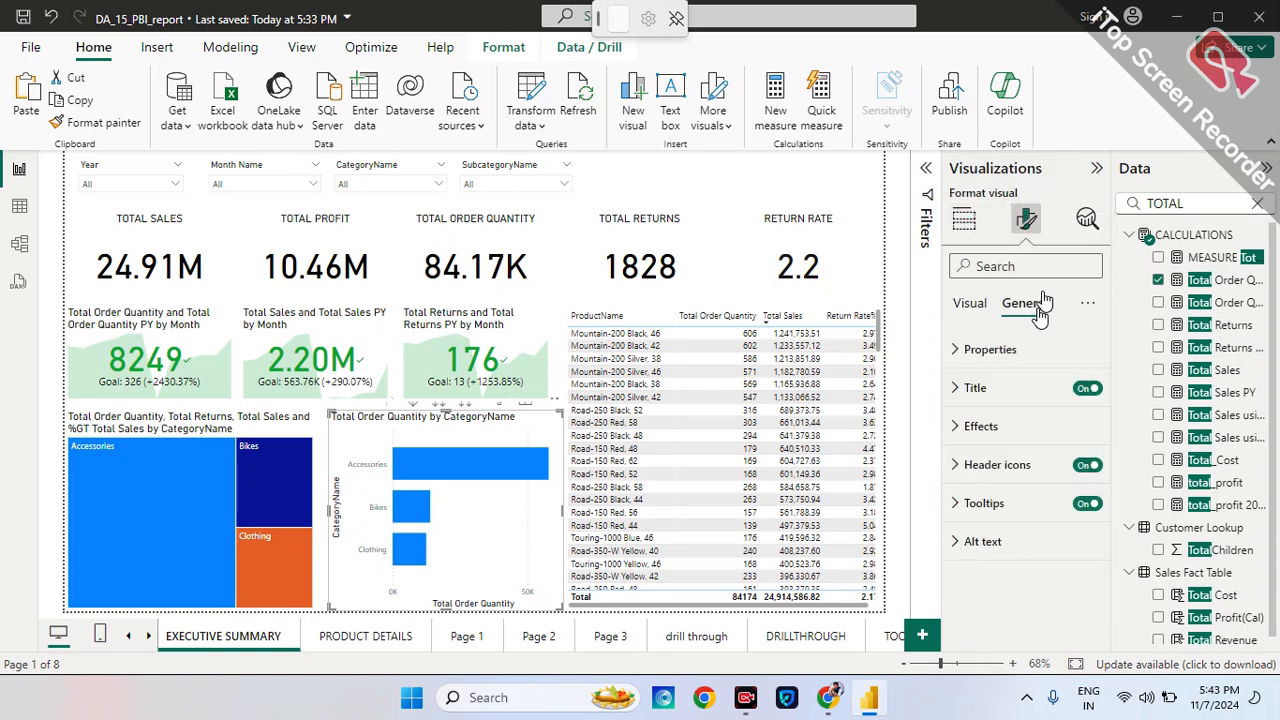
click(957, 506)
scroll(990, 543, down, 3)
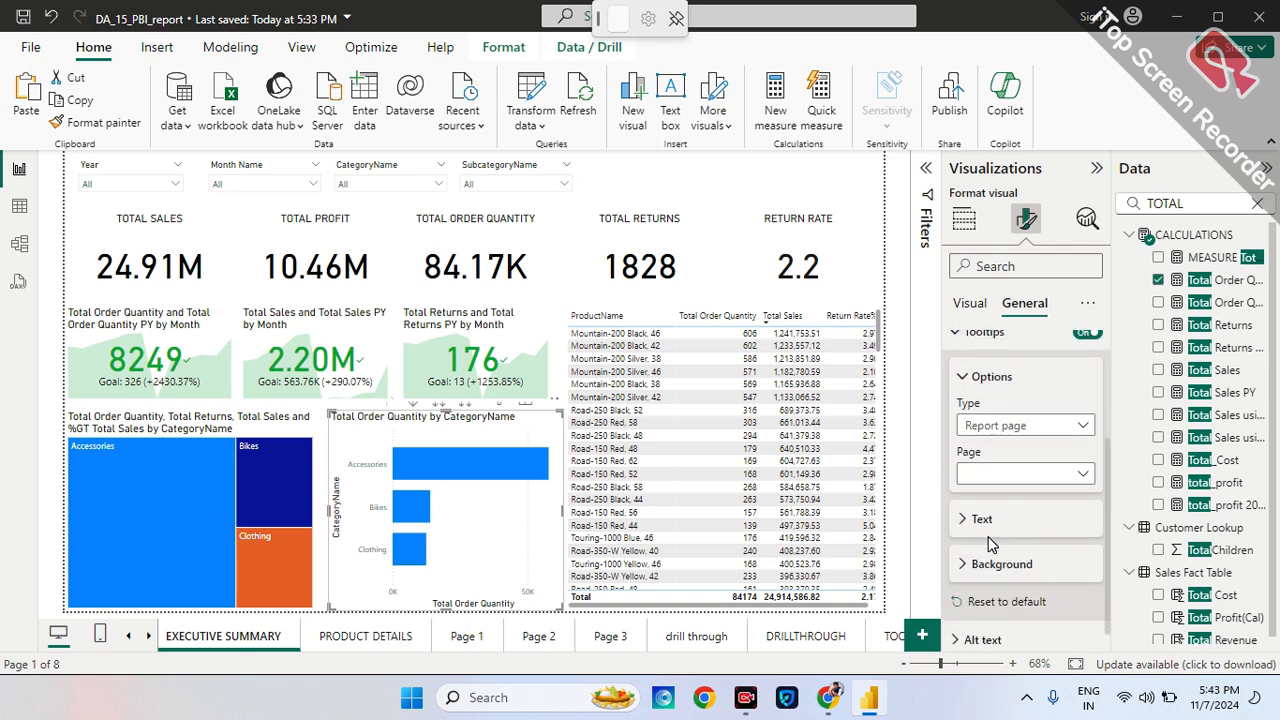
click(1010, 484)
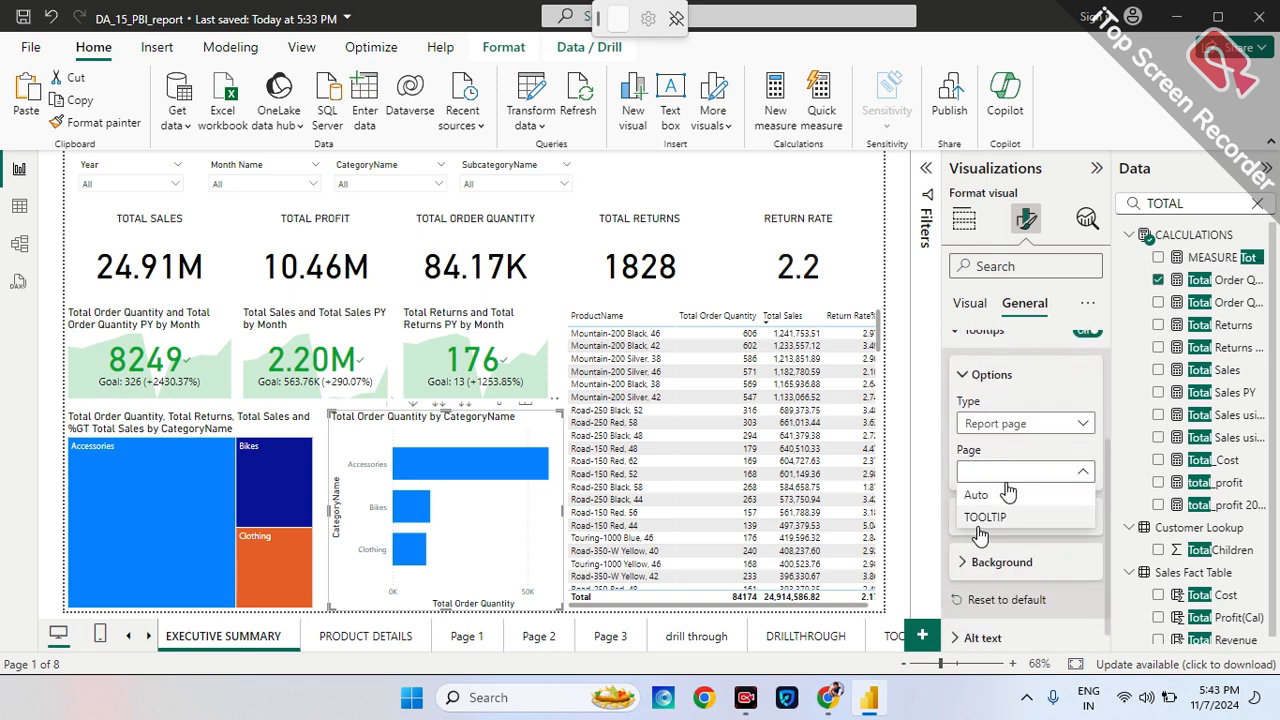
click(1008, 490)
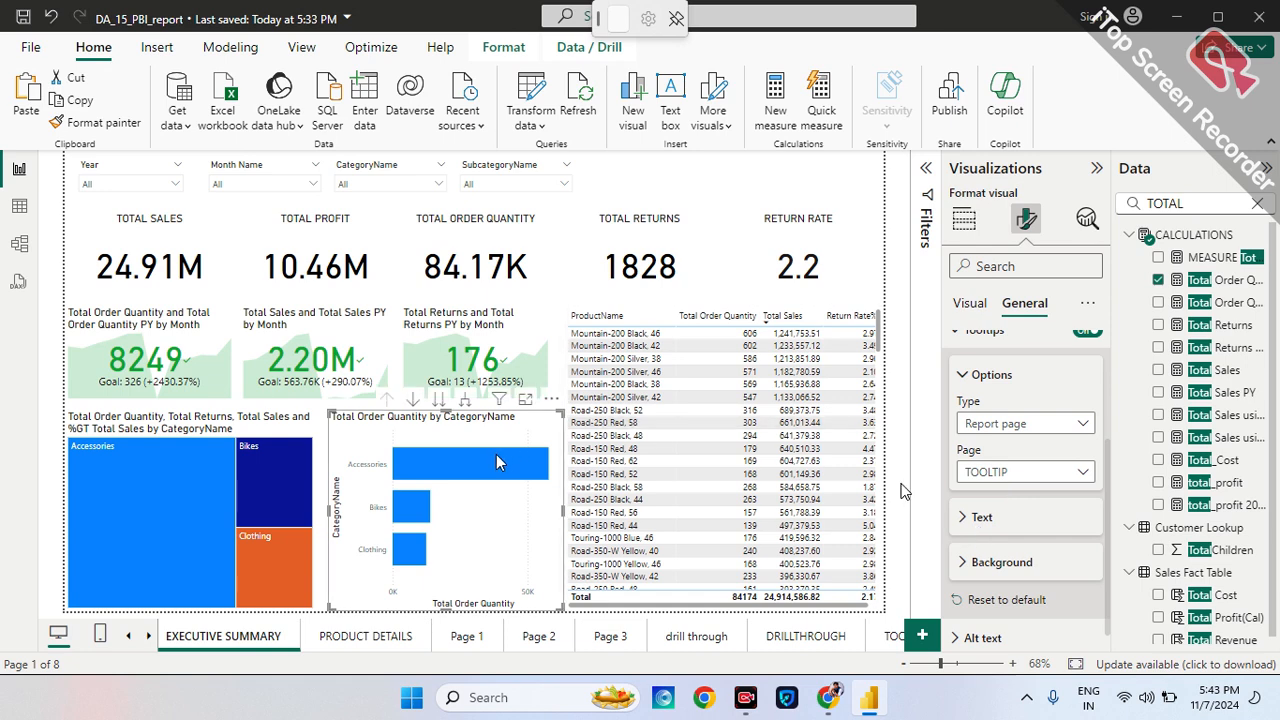
mouse_move(466, 459)
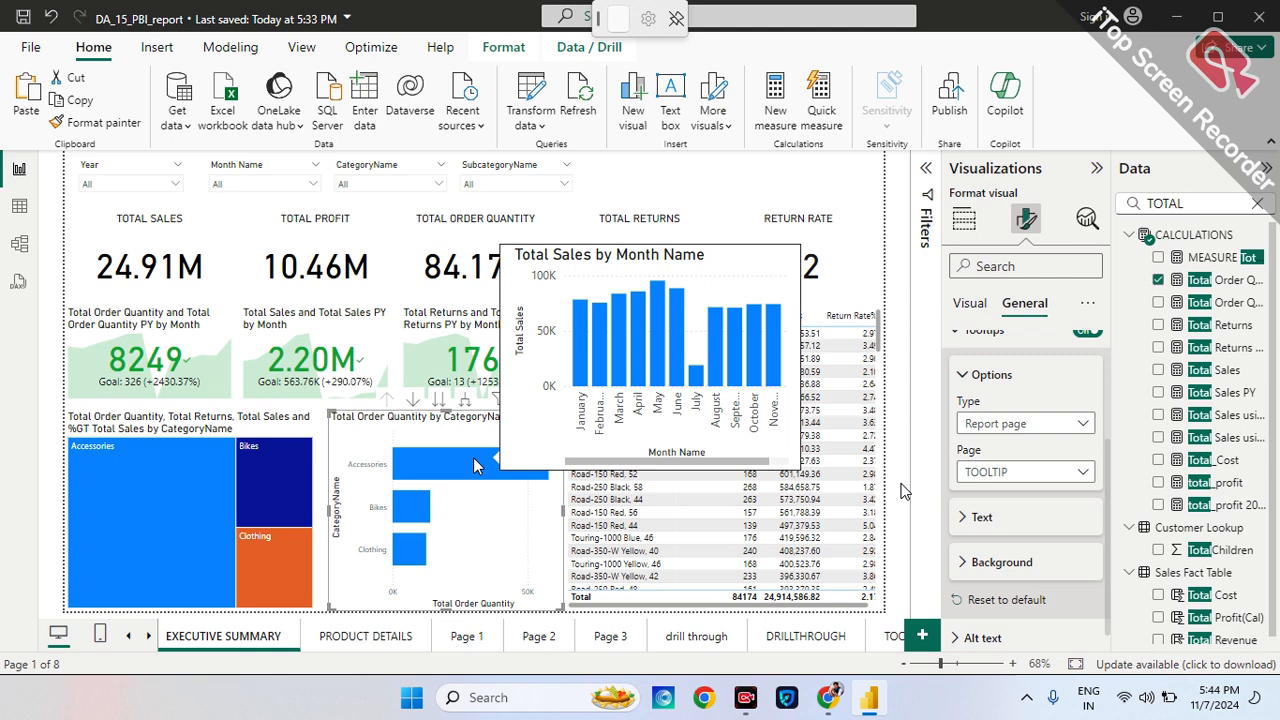
Hide the TOOLTIP page, unhide it again, and return to the EXECUTIVE SUMMARY page.
click(904, 491)
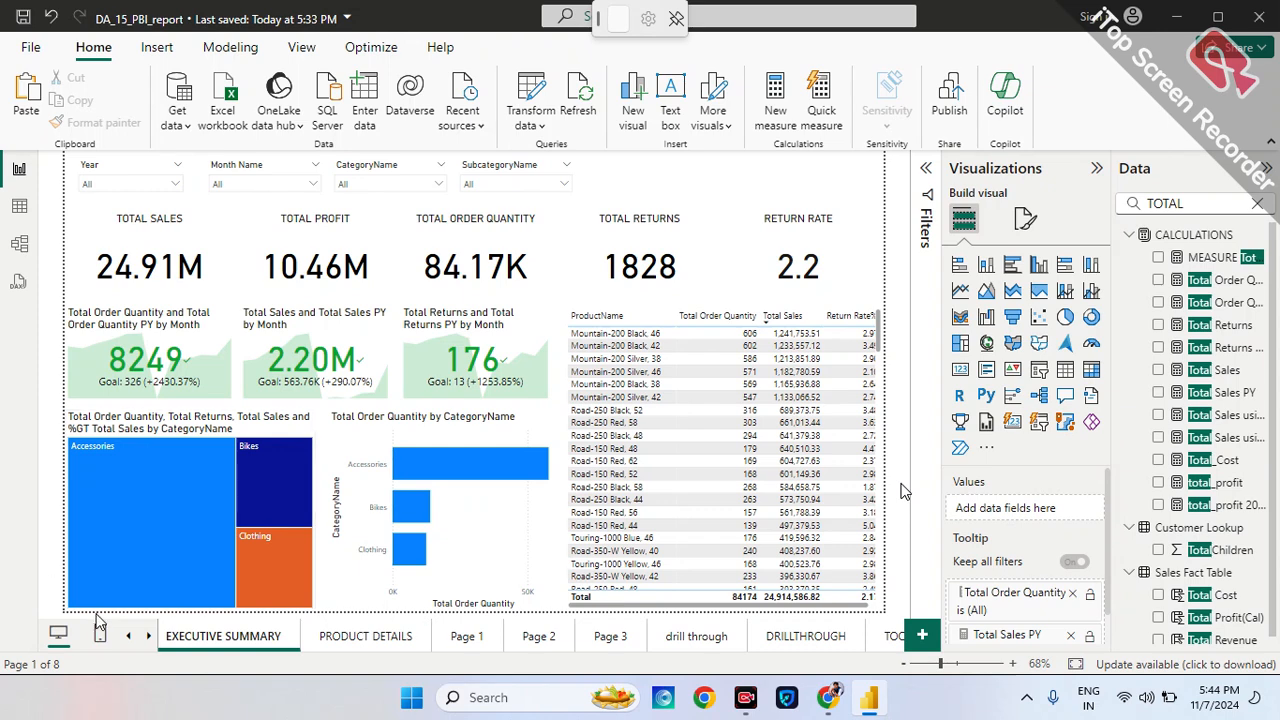
click(148, 636)
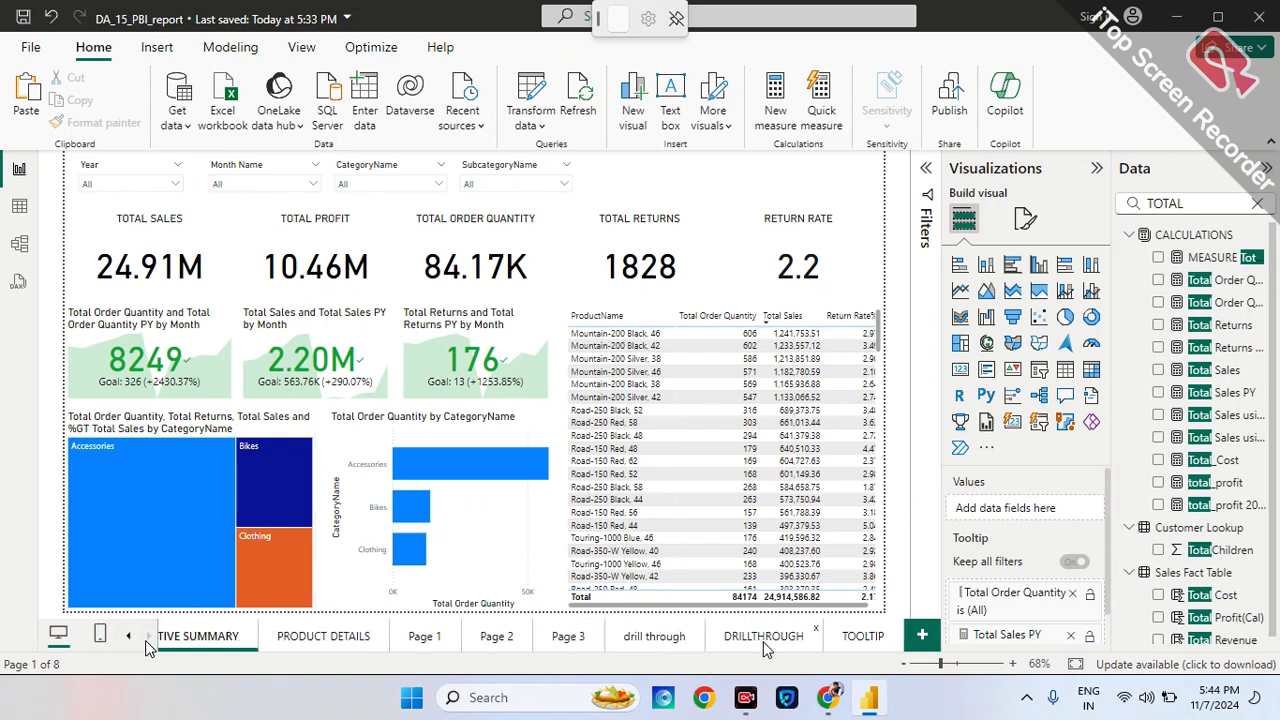
click(862, 636)
right_click(862, 636)
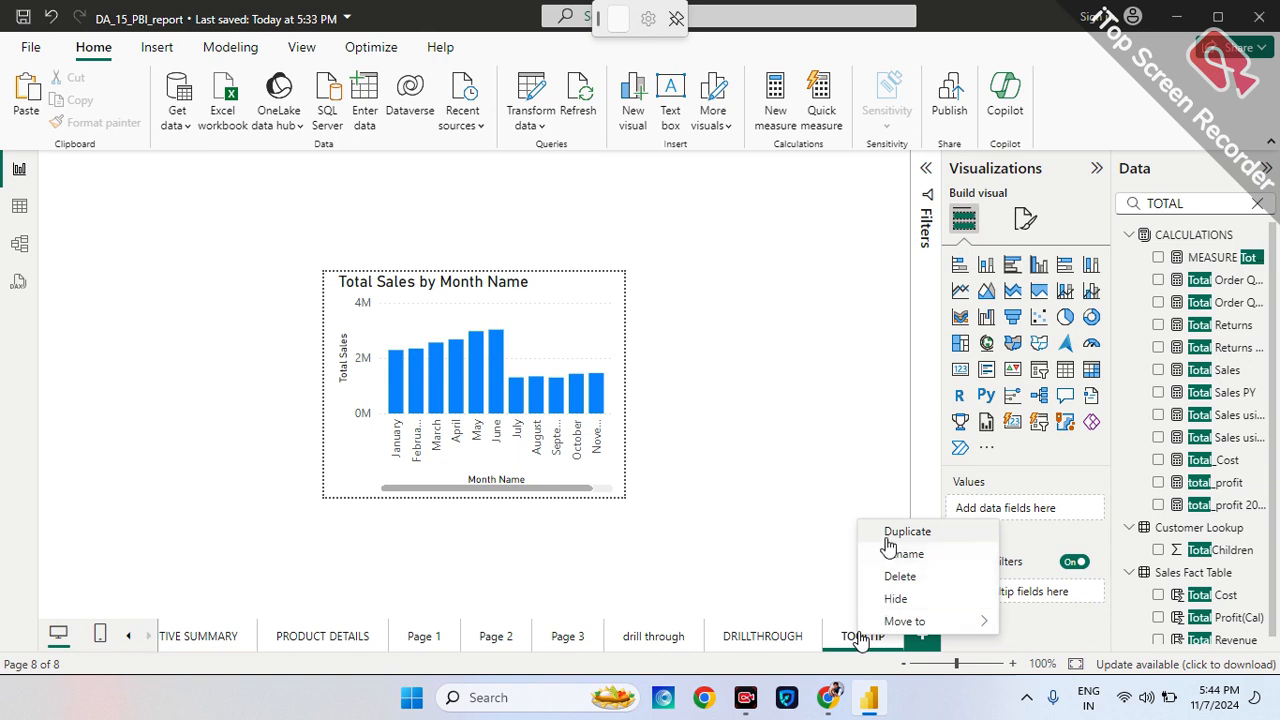
click(897, 600)
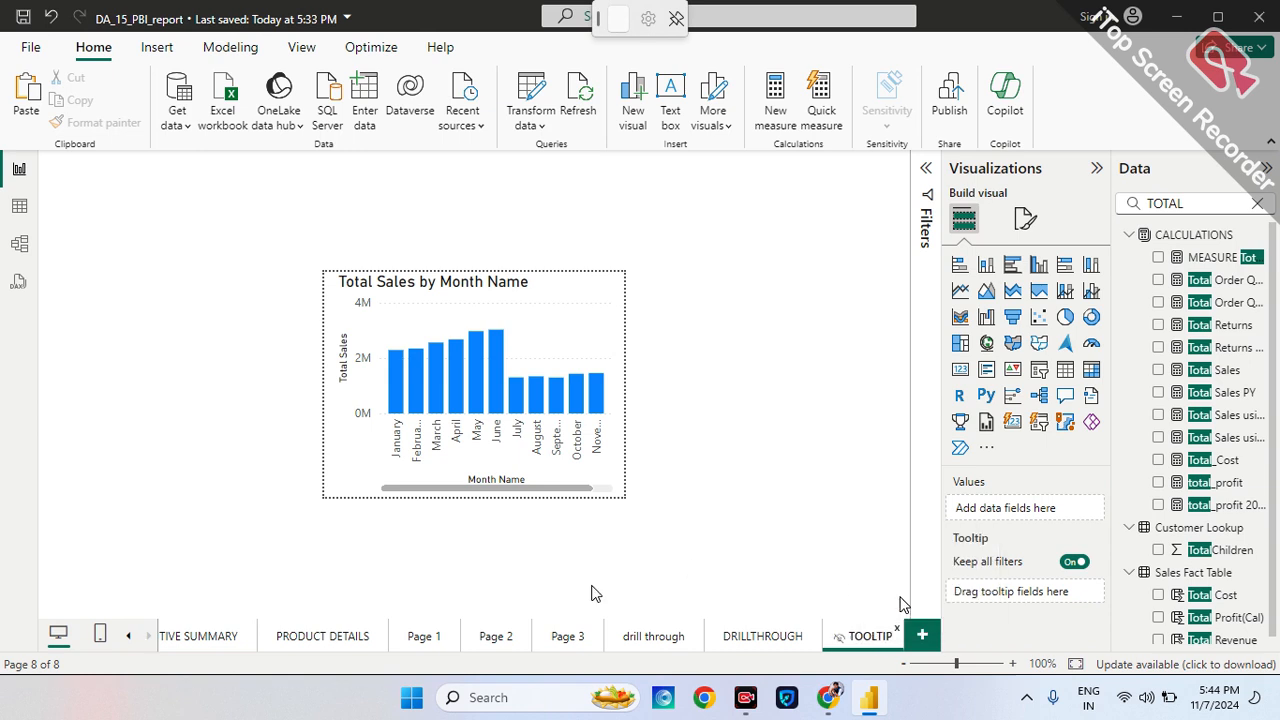
right_click(851, 640)
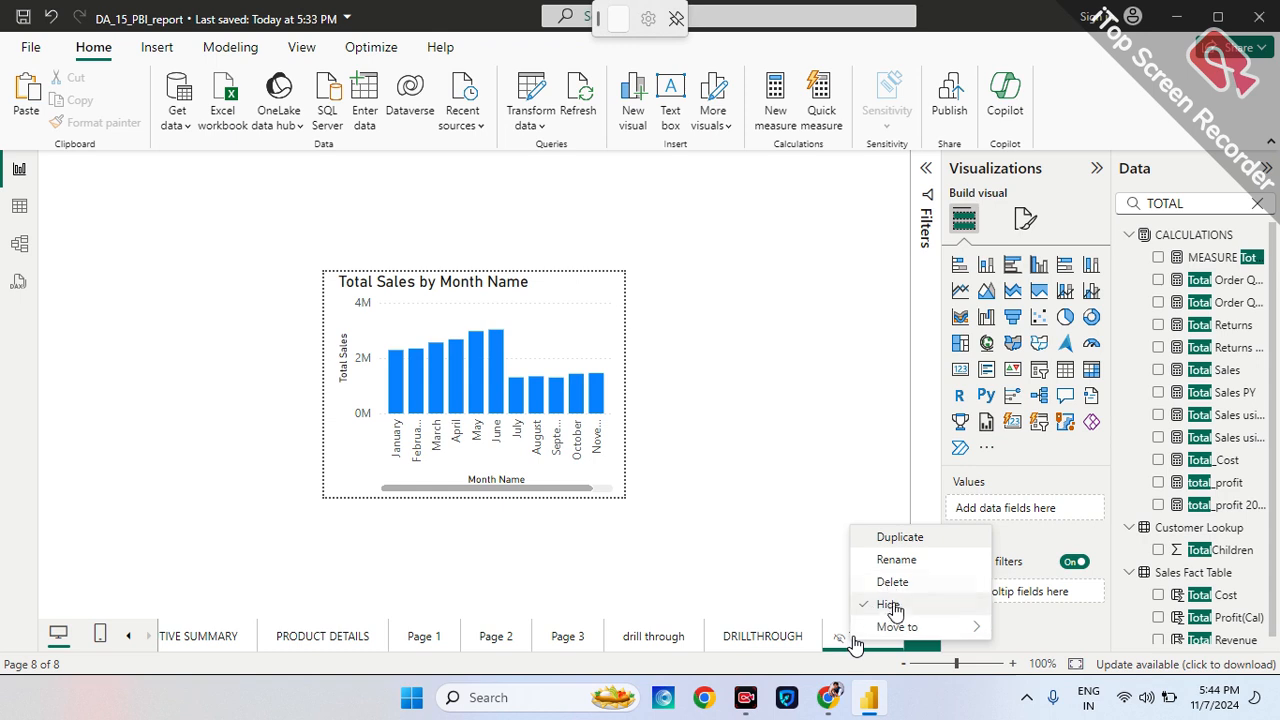
click(892, 606)
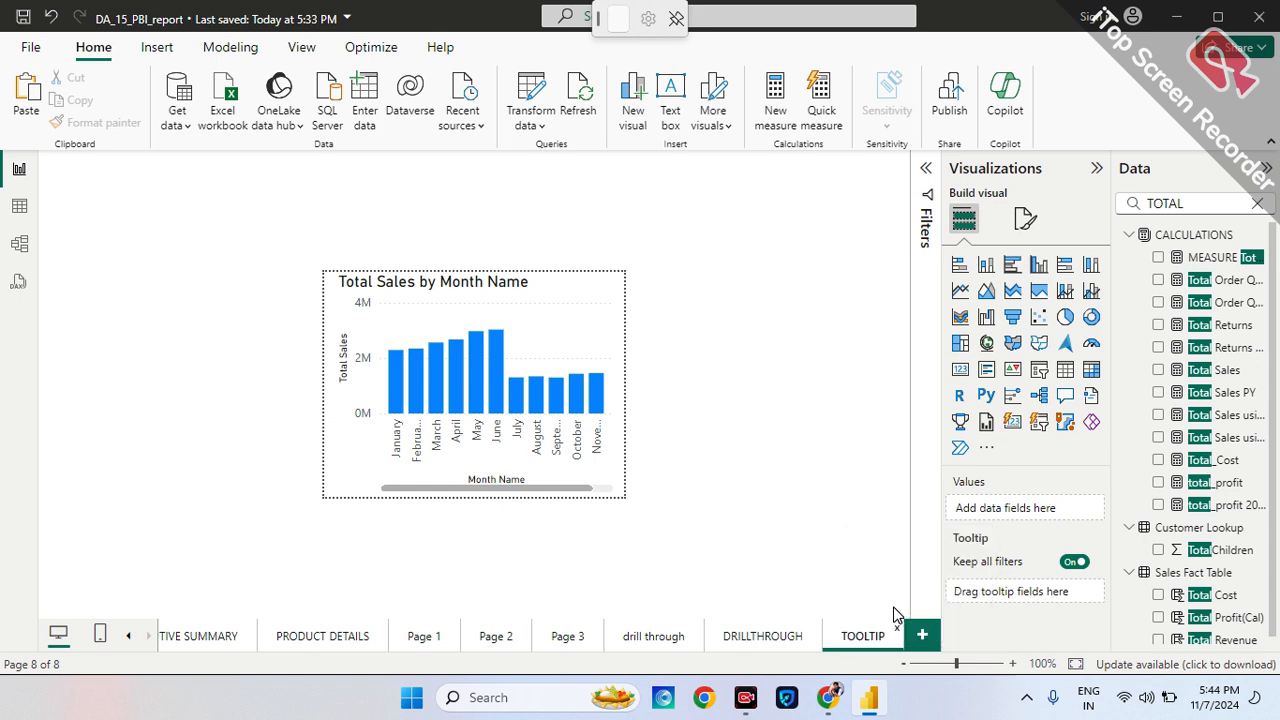
click(128, 634)
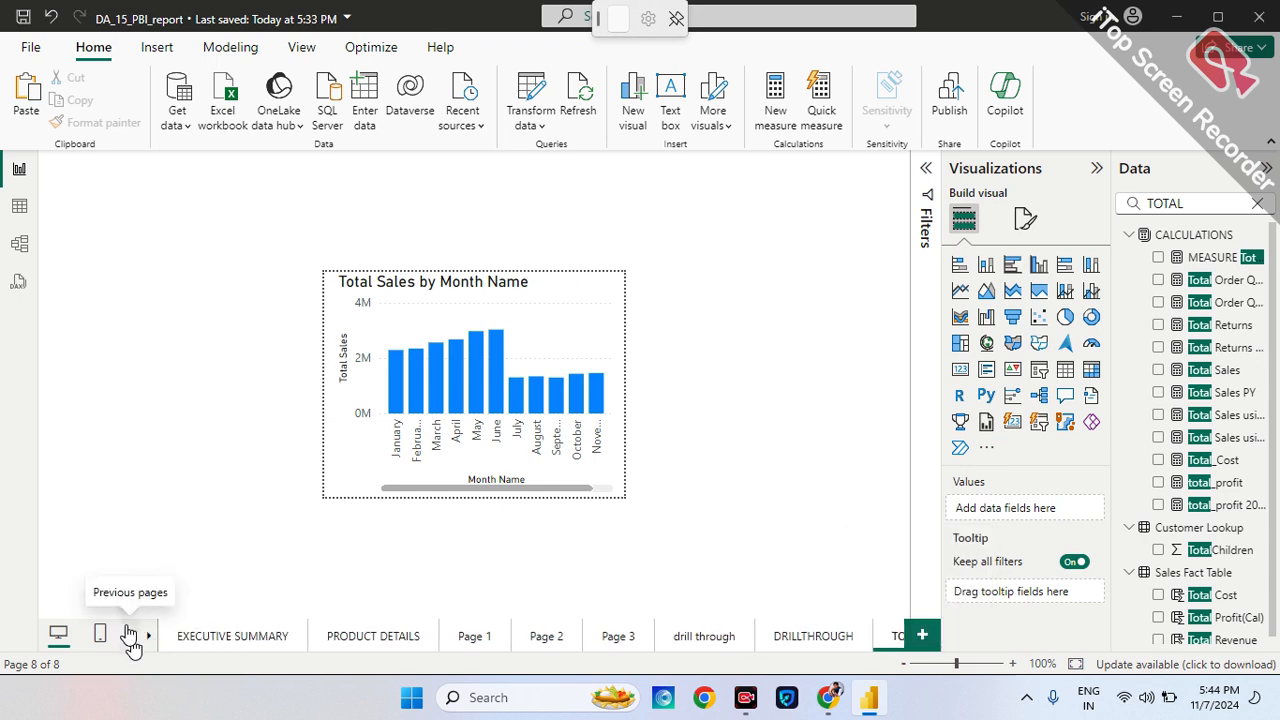
click(193, 643)
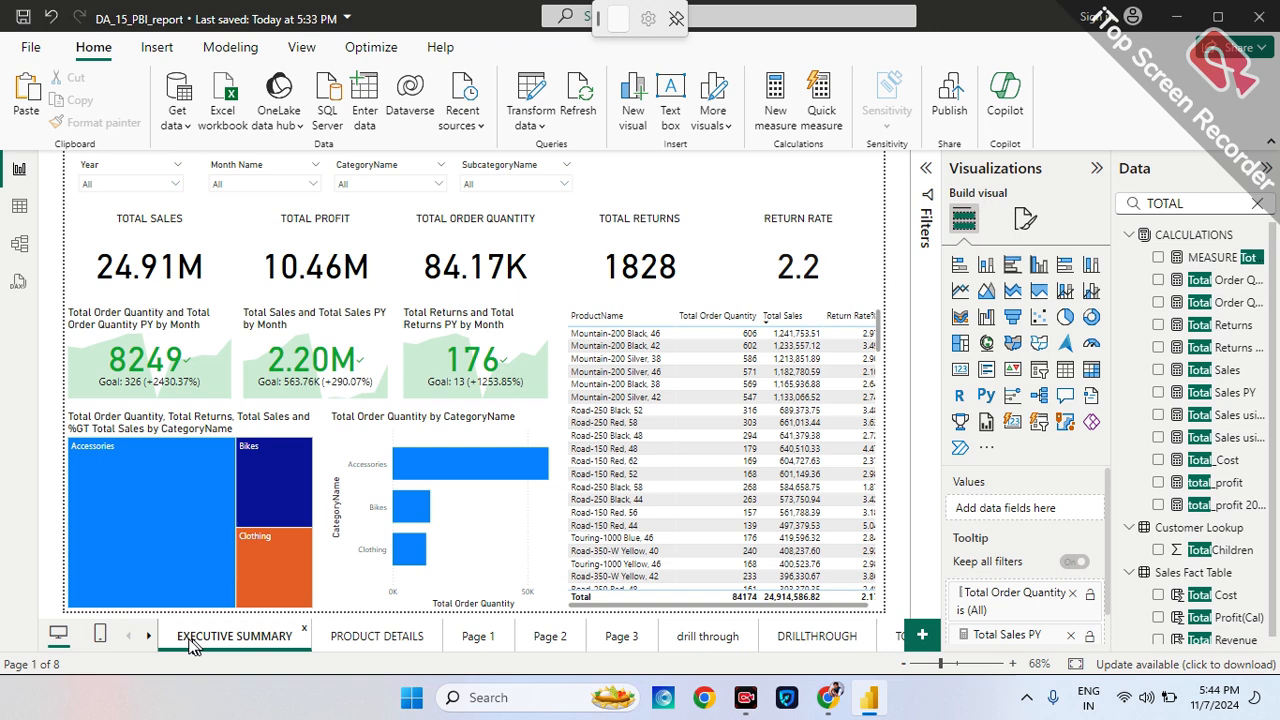
Clear the data field search and move the TOOLTIP page directly after PRODUCT DETAILS in the page order.
click(1257, 203)
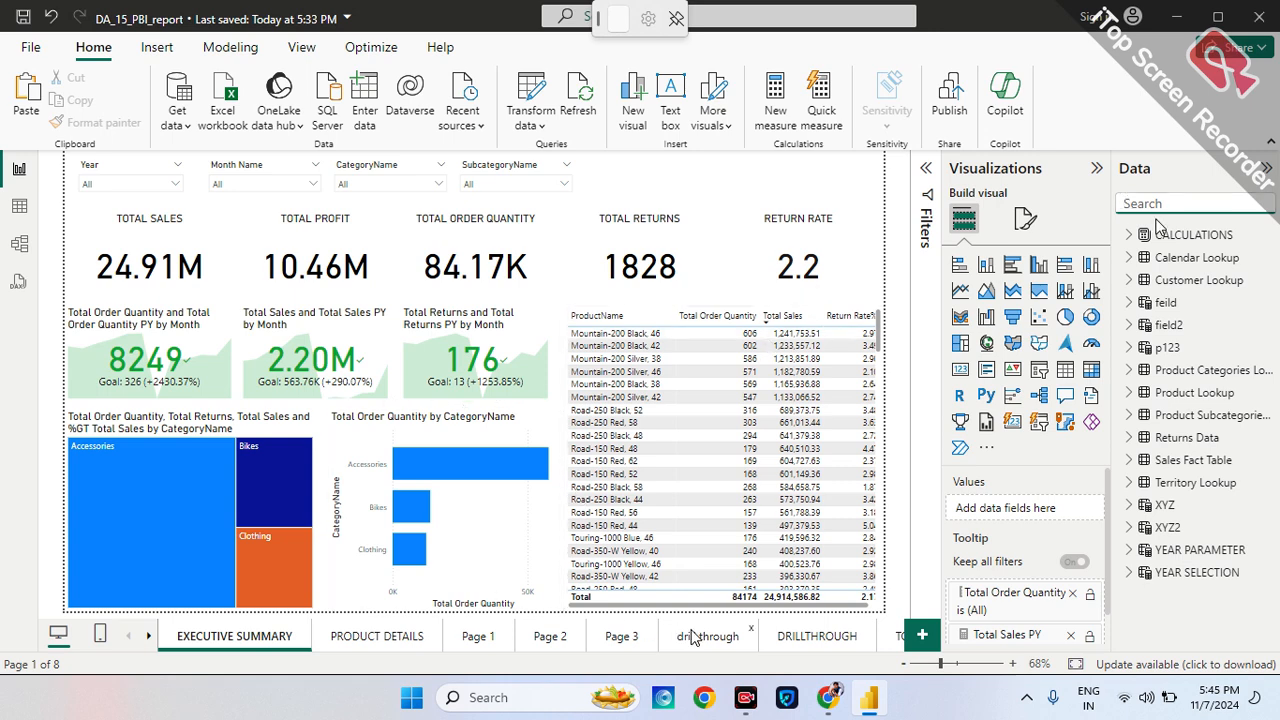
click(146, 636)
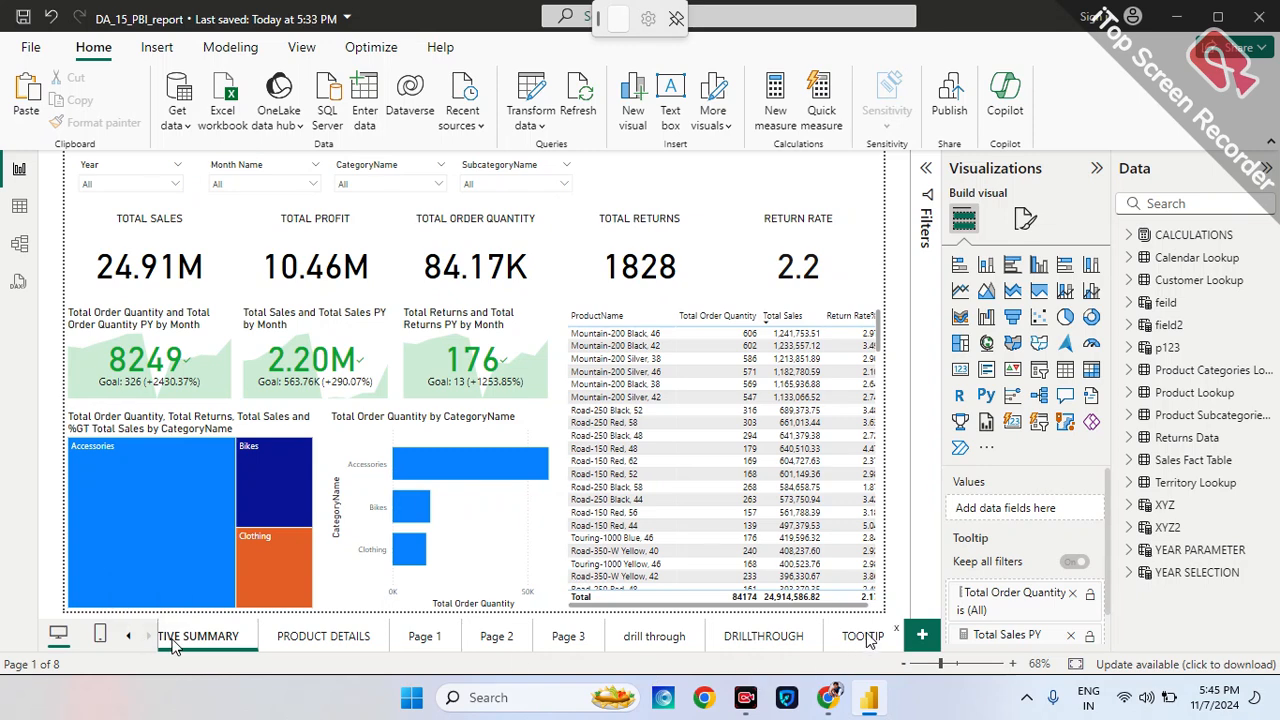
drag(553, 645, 410, 648)
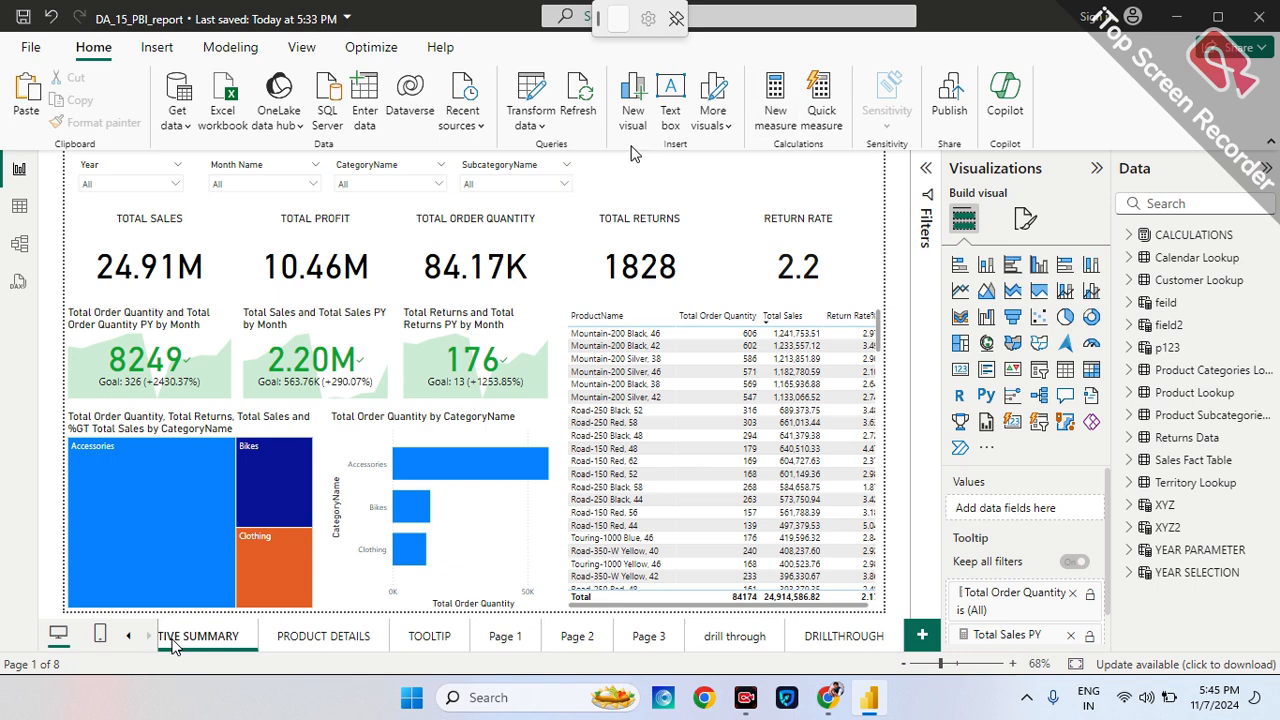
Review the drill through and DRILLTHROUGH pages against the EXECUTIVE SUMMARY page.
click(733, 649)
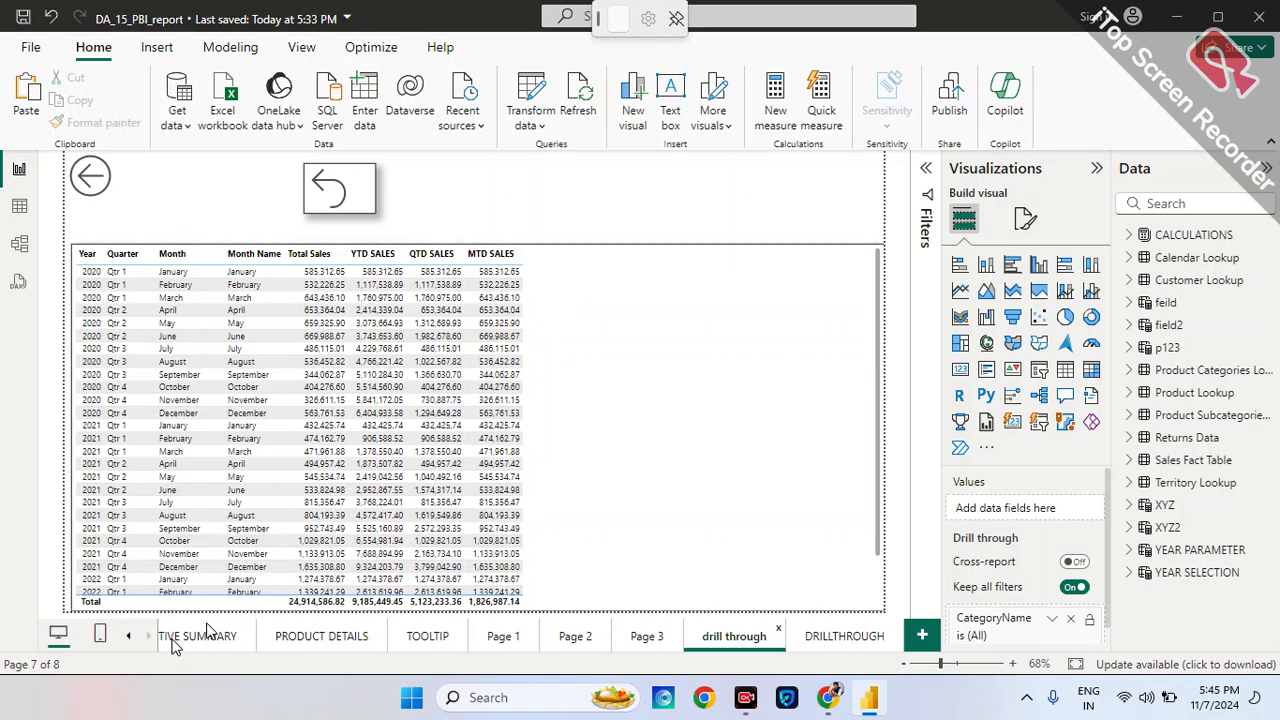
click(200, 636)
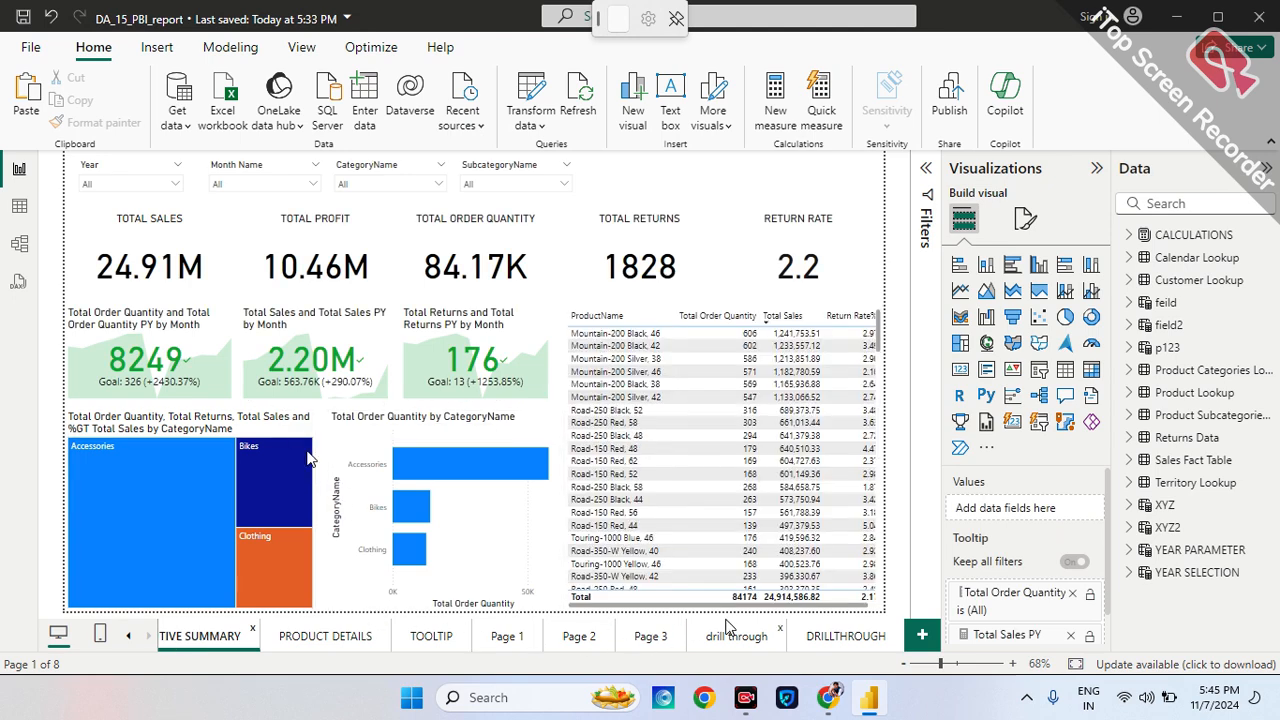
click(840, 636)
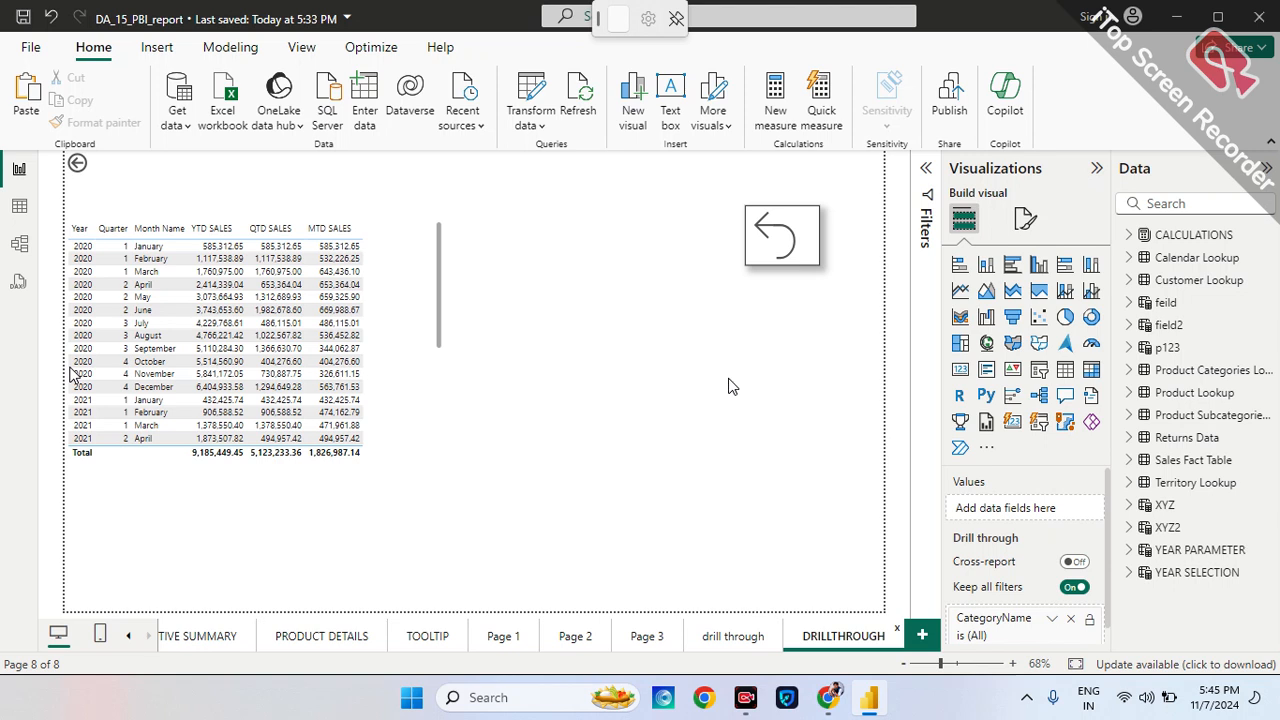
click(128, 638)
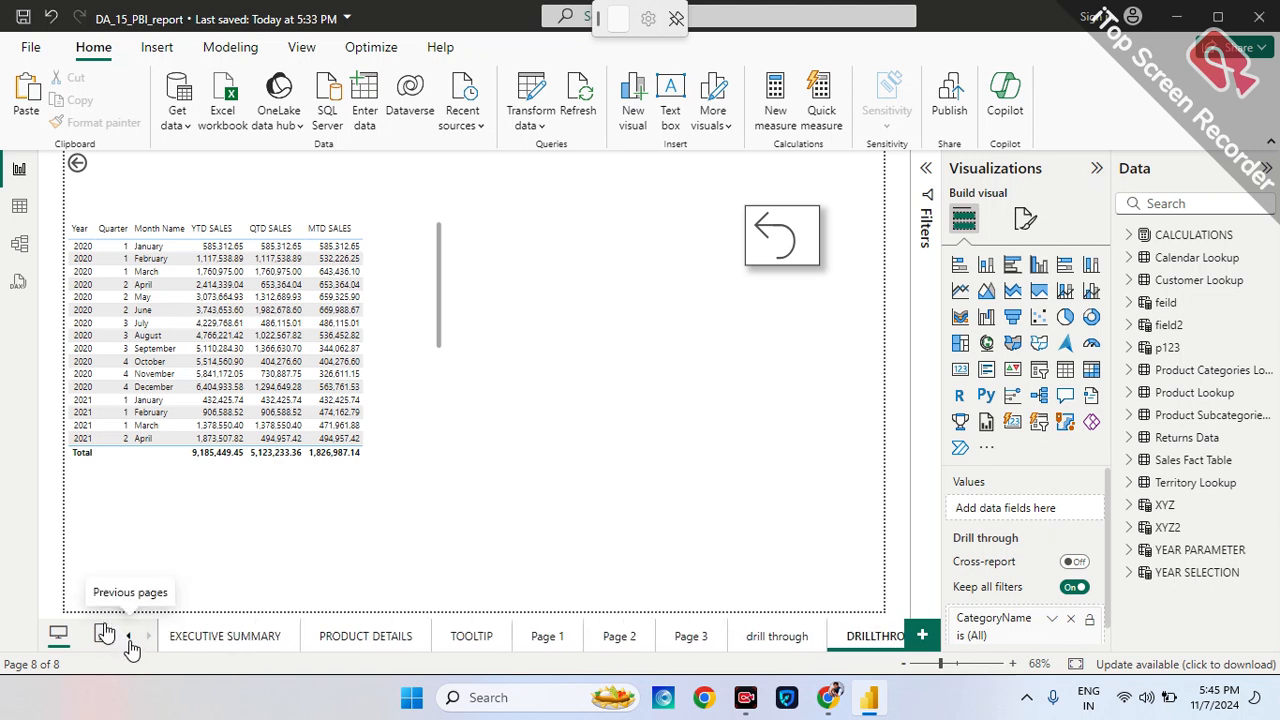
click(199, 640)
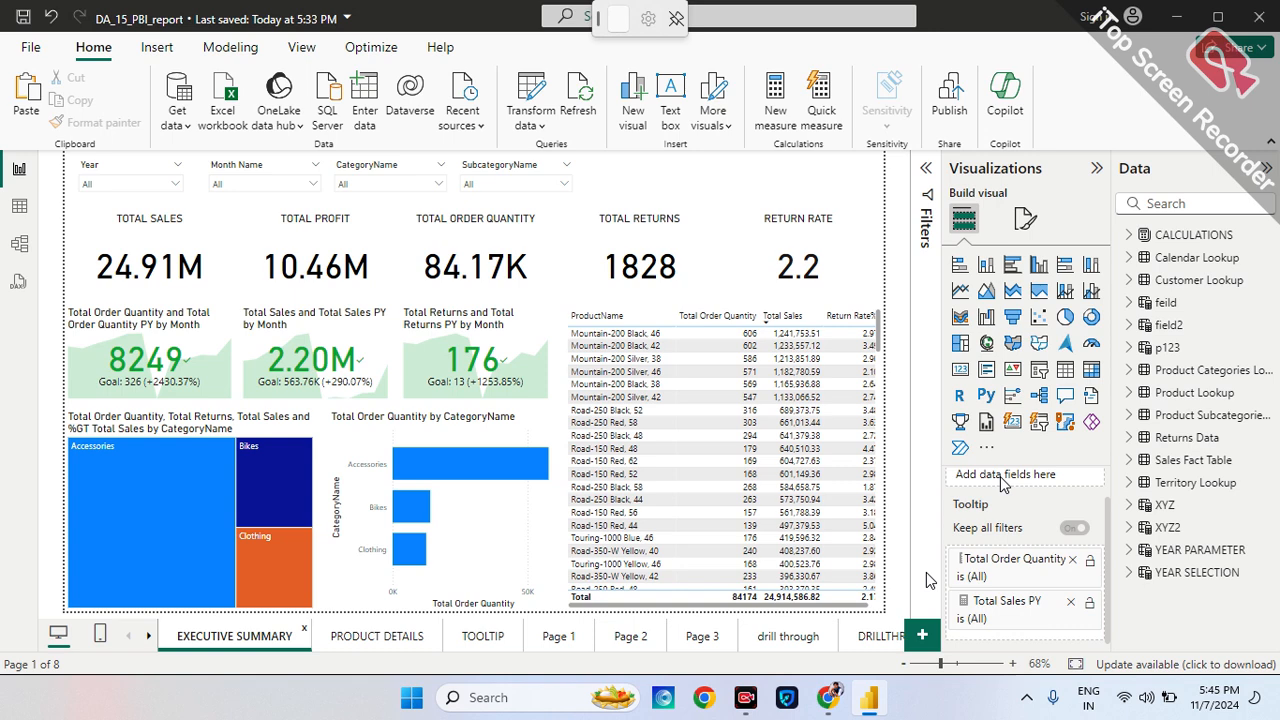
Move the large back button on the DRILLTHROUGH page closer to the sales table.
click(886, 638)
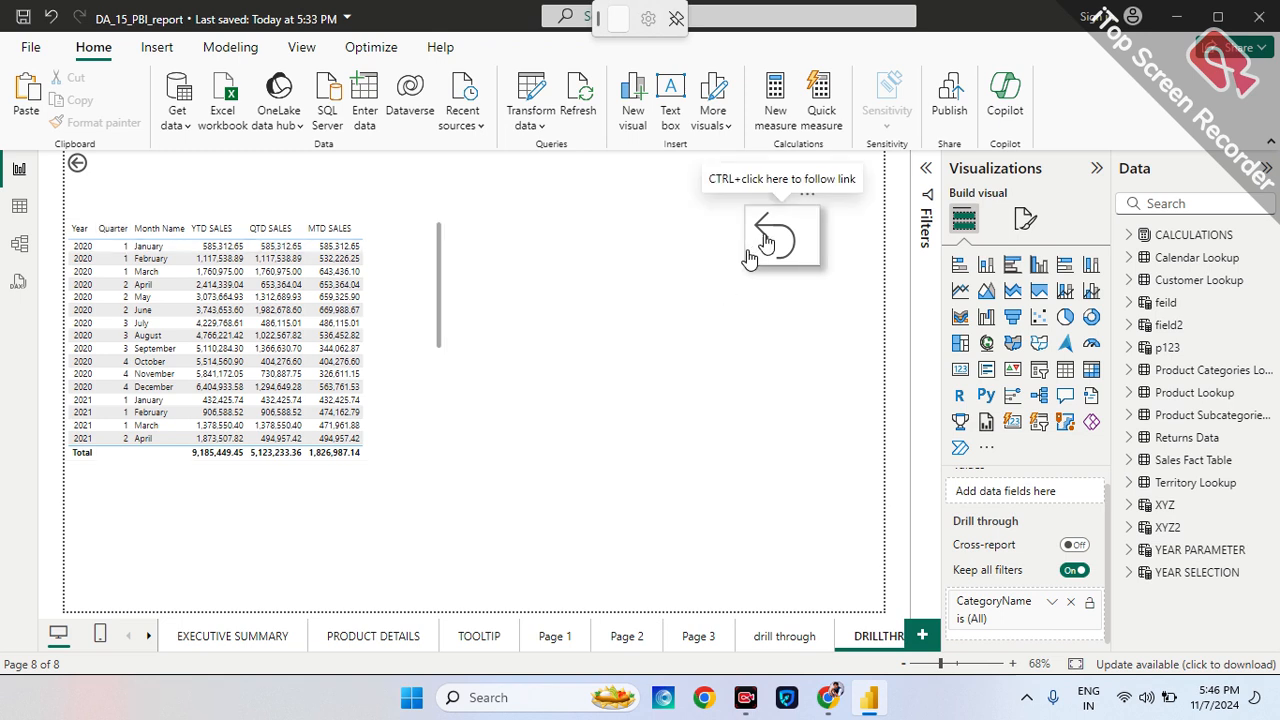
drag(765, 240, 662, 270)
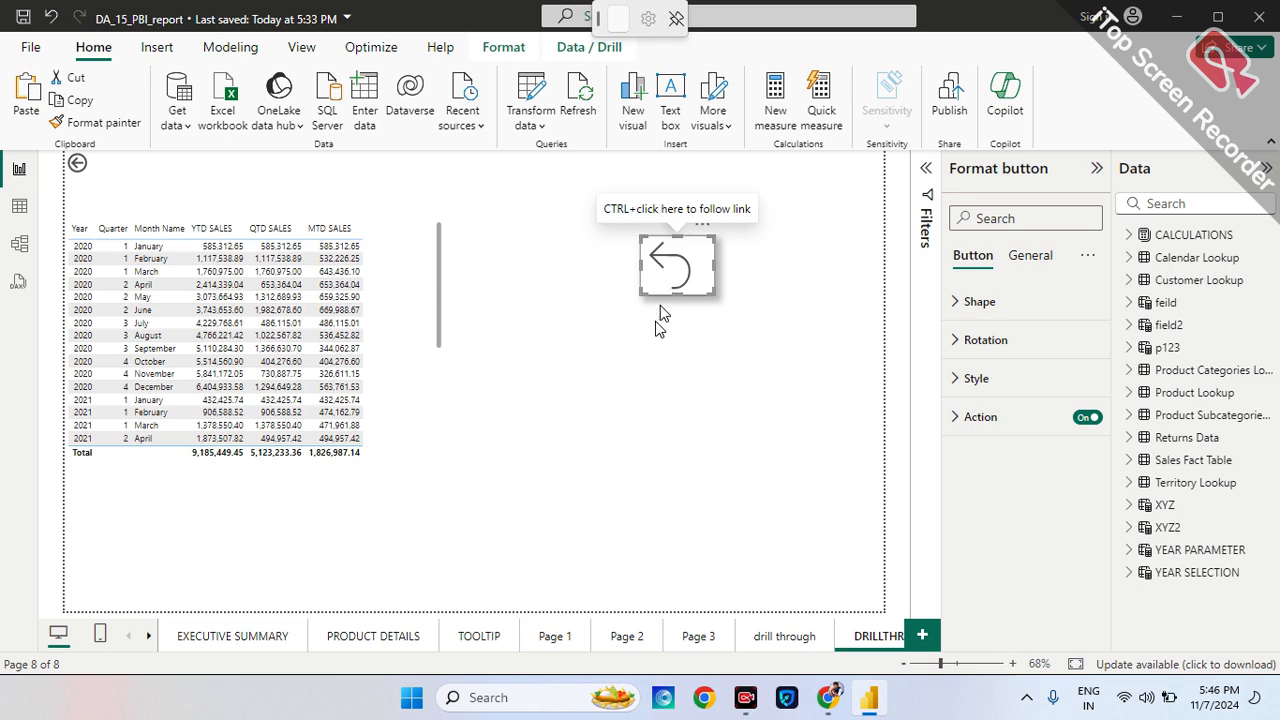
click(643, 367)
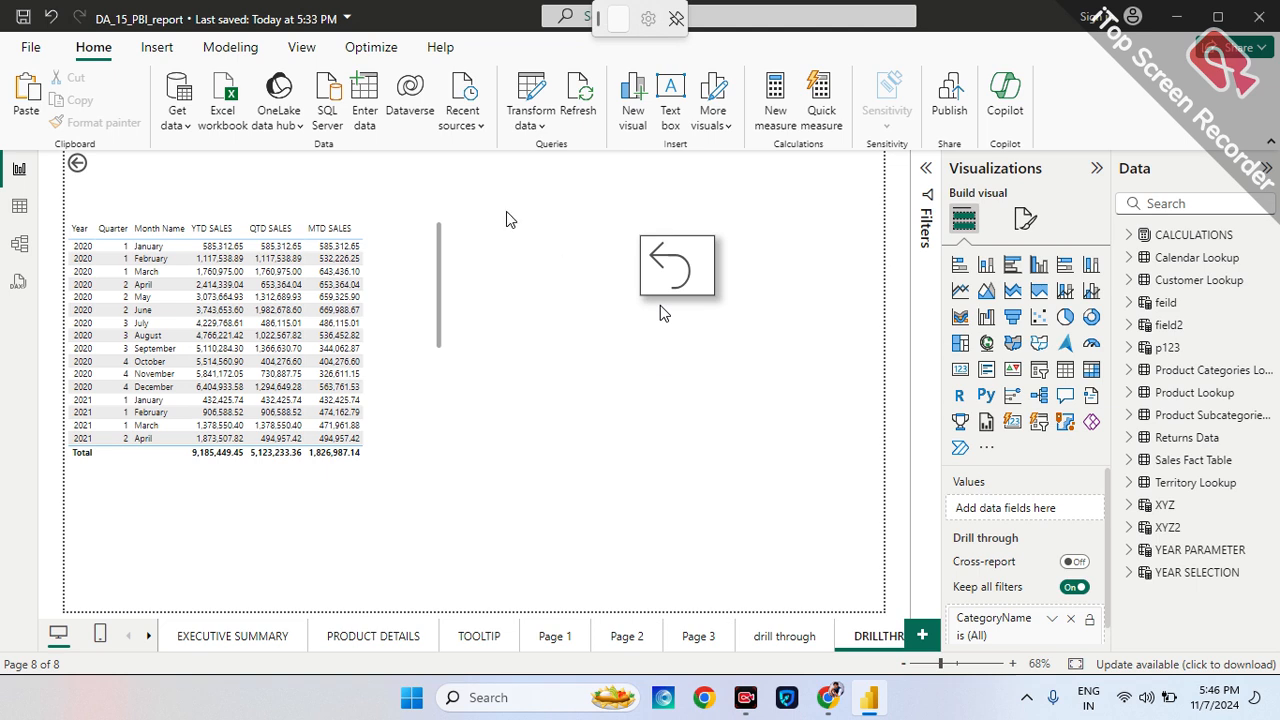
Delete the DRILLTHROUGH bookmark and collapse the list of bookmarks.
click(256, 55)
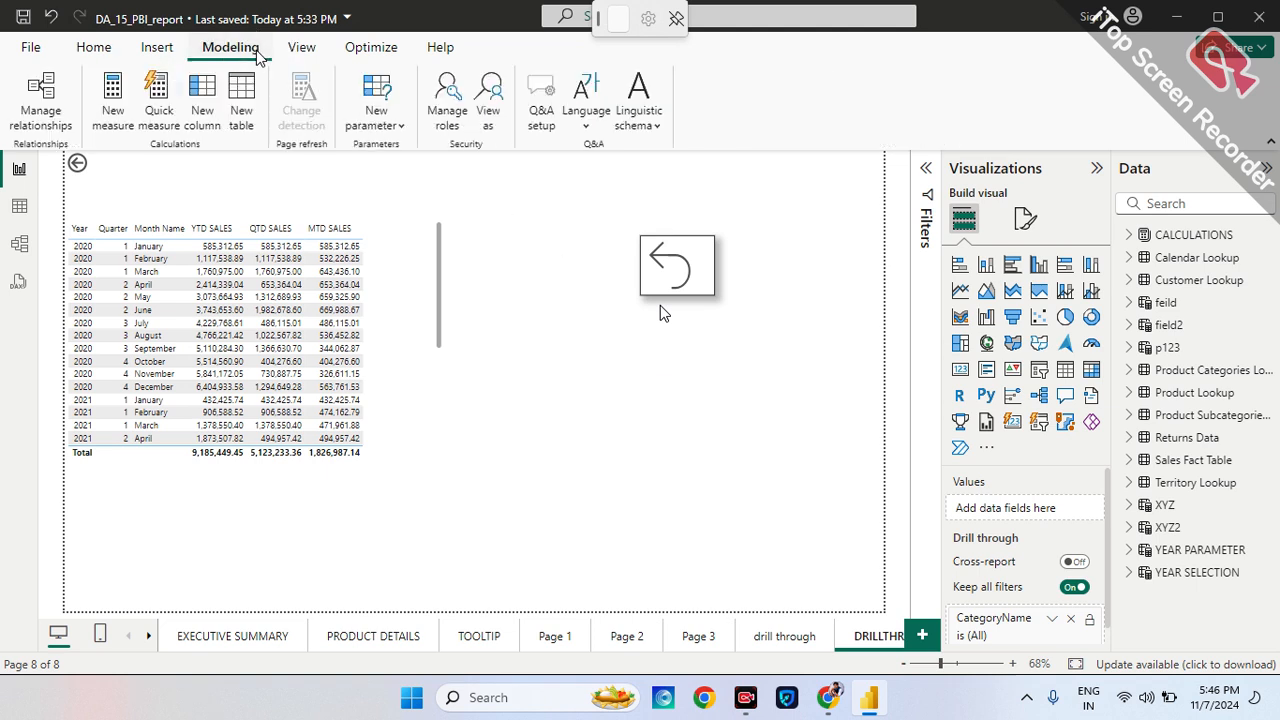
click(298, 50)
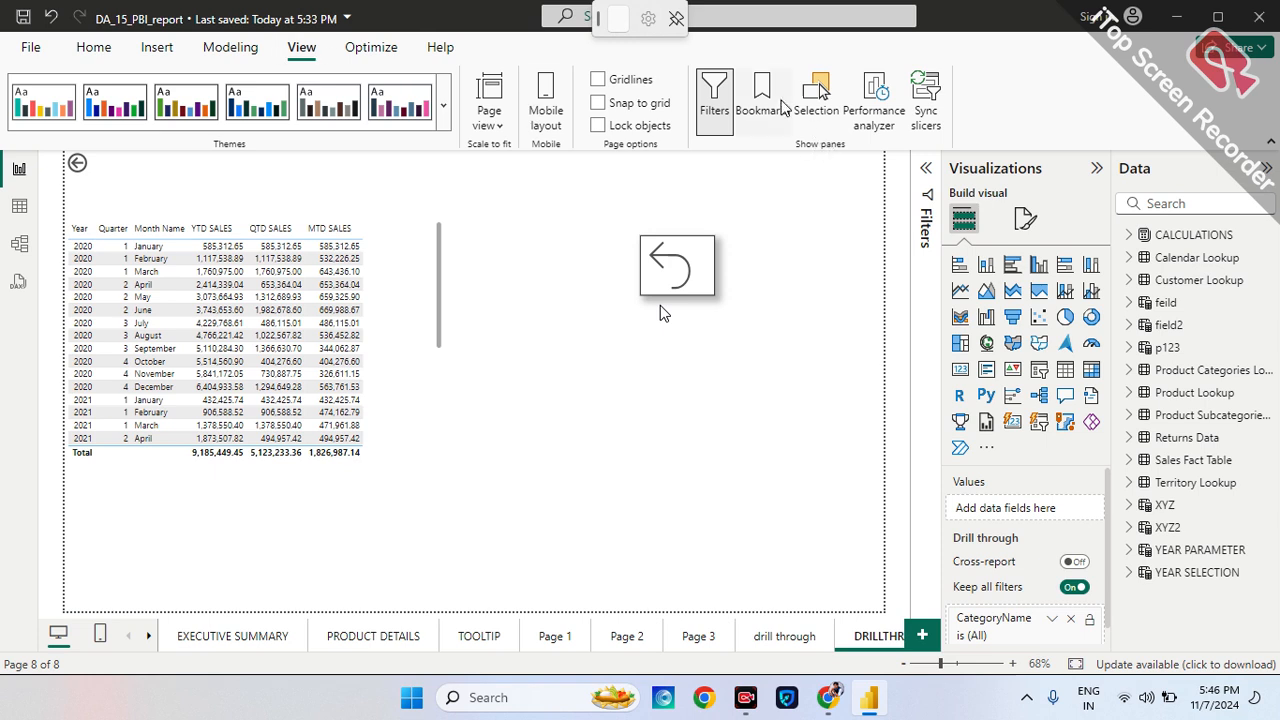
click(765, 100)
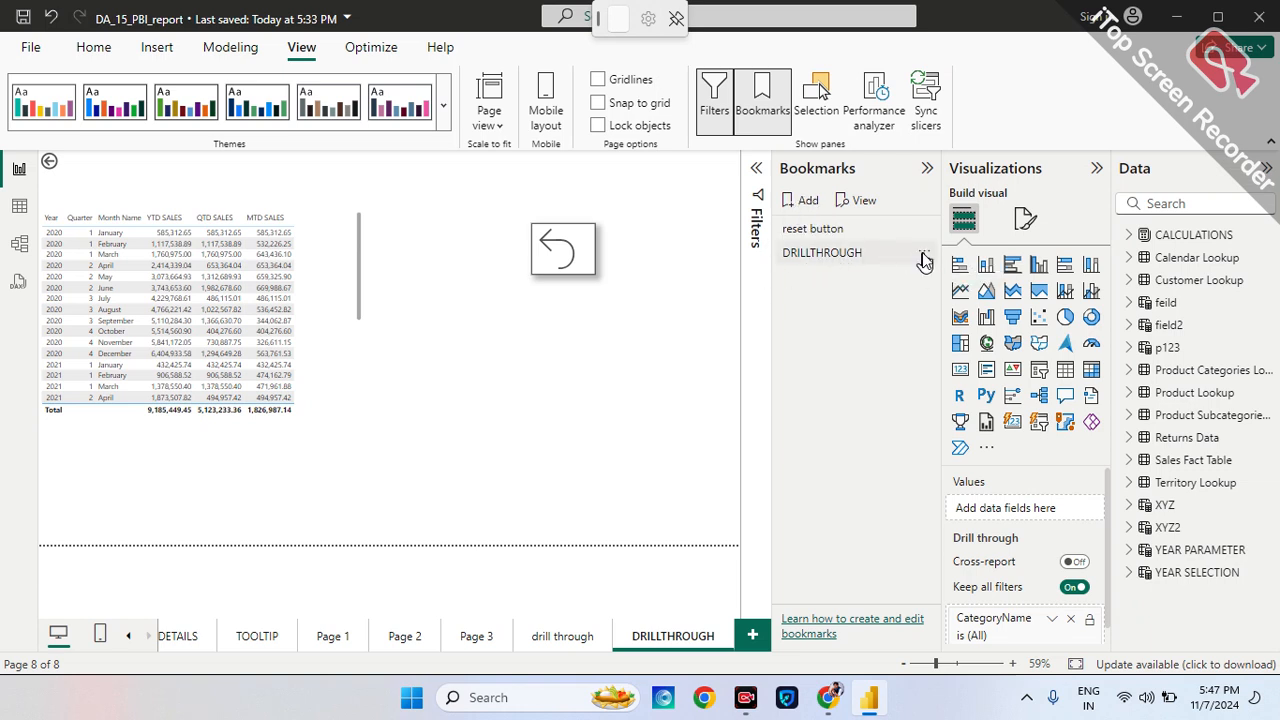
click(920, 254)
click(956, 310)
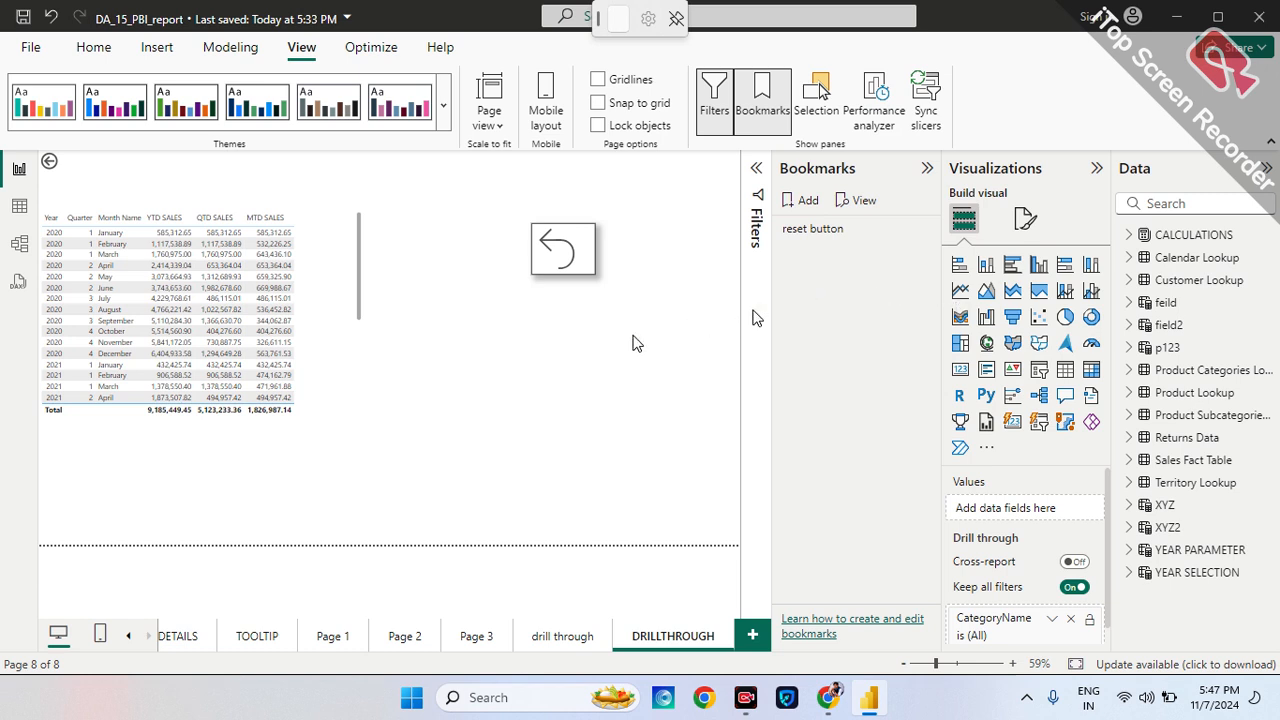
click(928, 168)
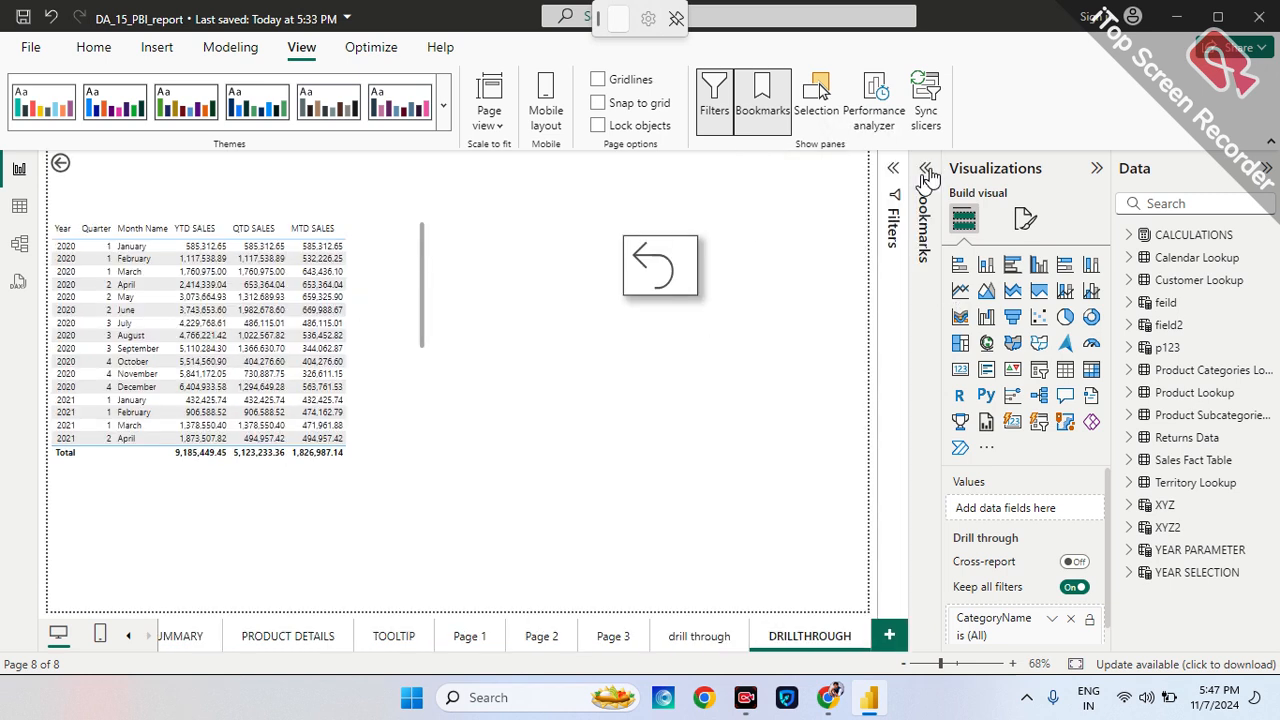
Drill through from Accessories in the EXECUTIVE SUMMARY treemap to the DRILLTHROUGH page.
click(168, 648)
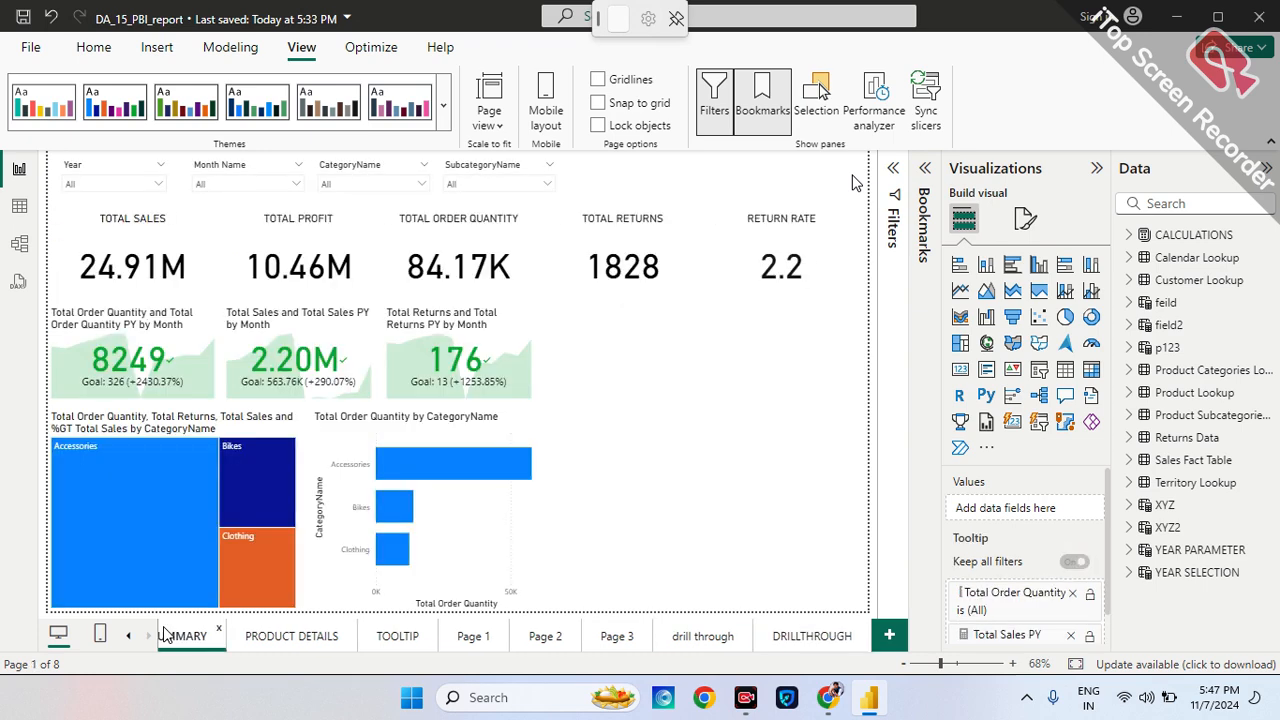
right_click(108, 474)
mouse_move(170, 568)
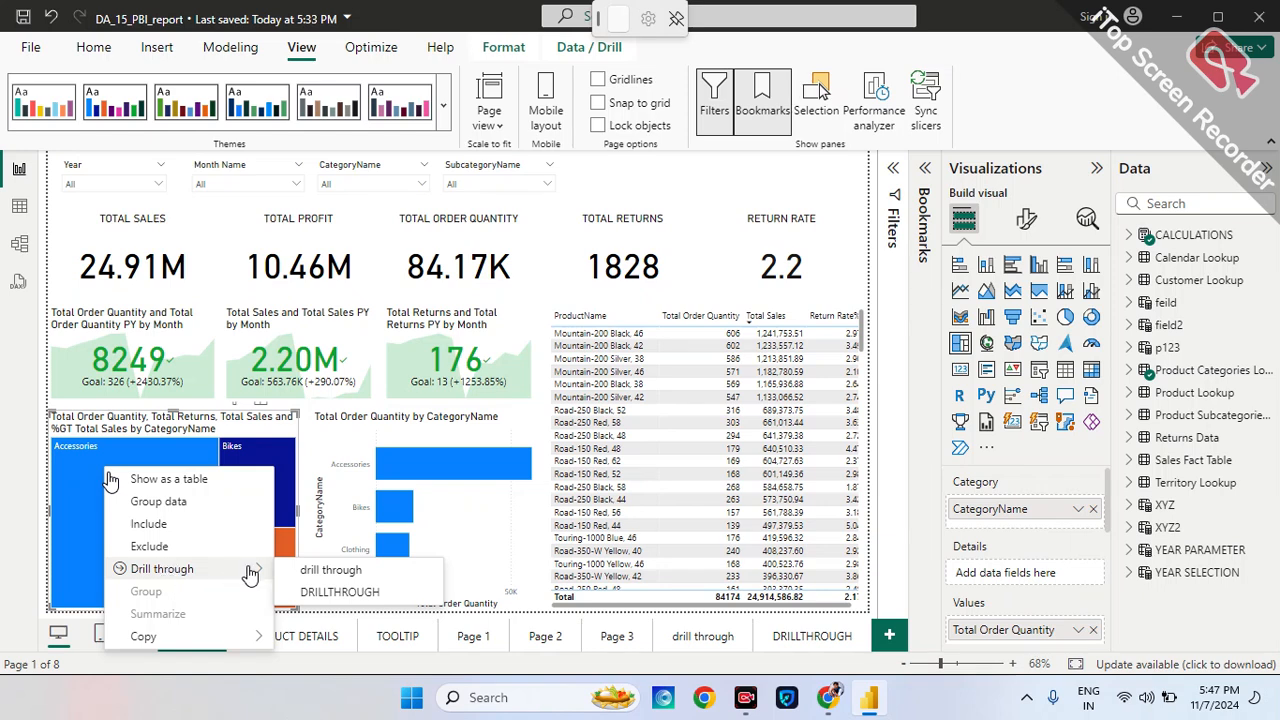
click(320, 594)
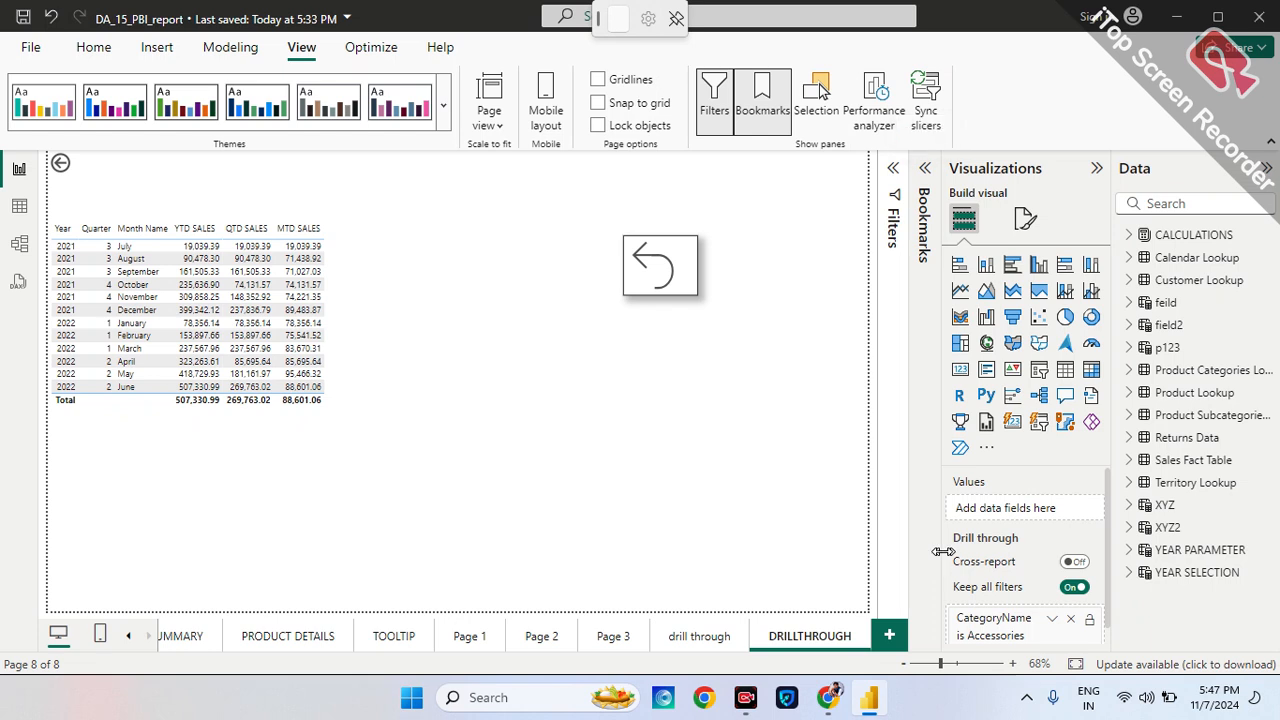
Clear the Accessories selection in the DRILLTHROUGH page's CategoryName drill-through filter and remove that field from the drill-through settings.
scroll(952, 560, down, 1)
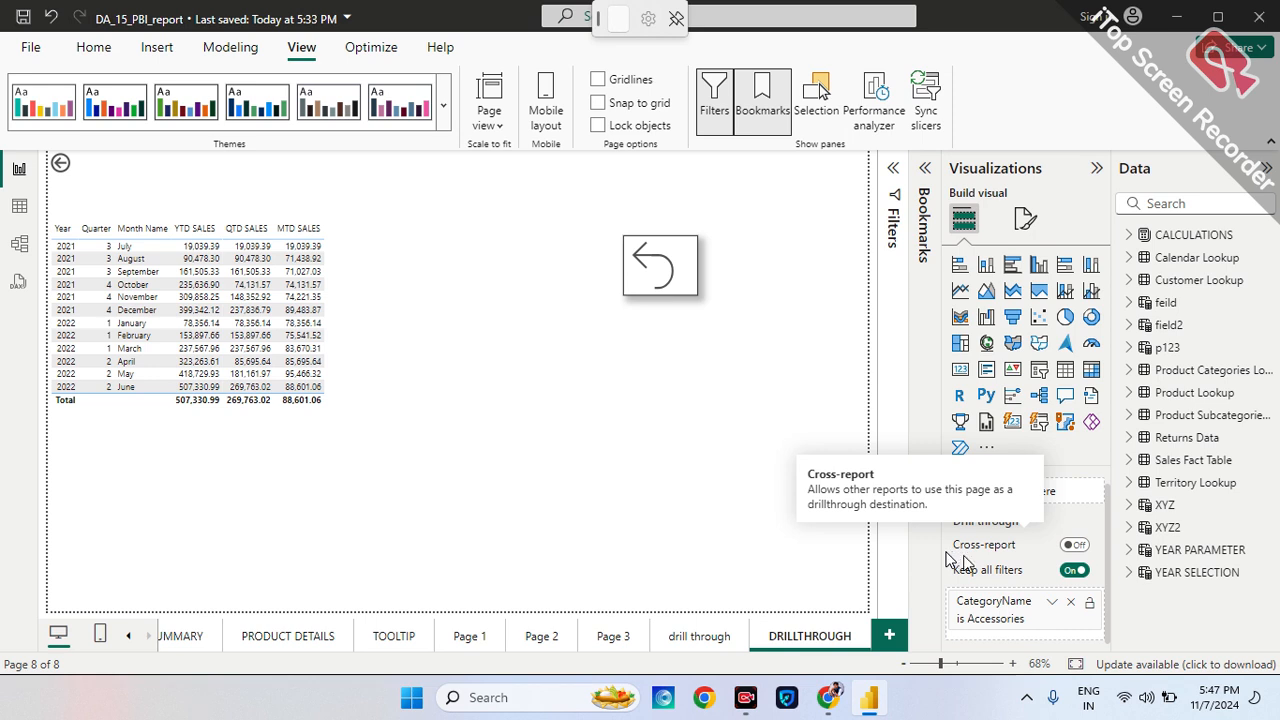
click(1053, 604)
scroll(1055, 612, down, 3)
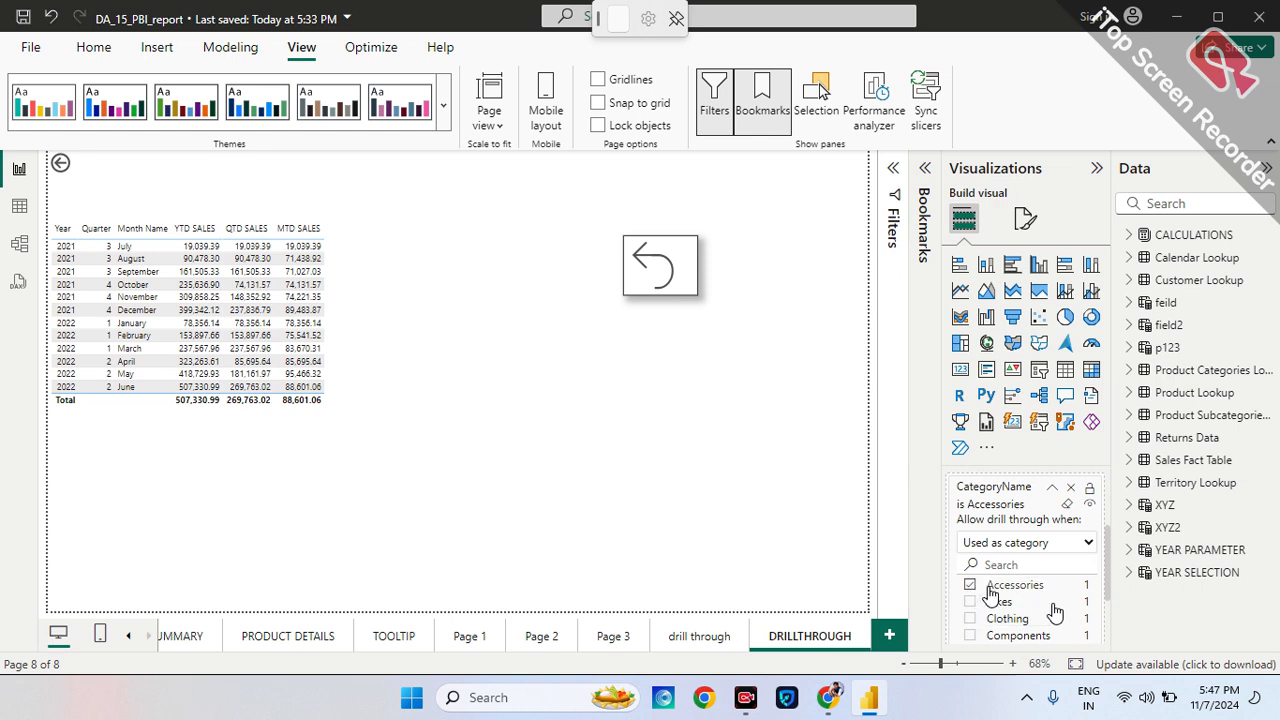
scroll(1055, 610, down, 1)
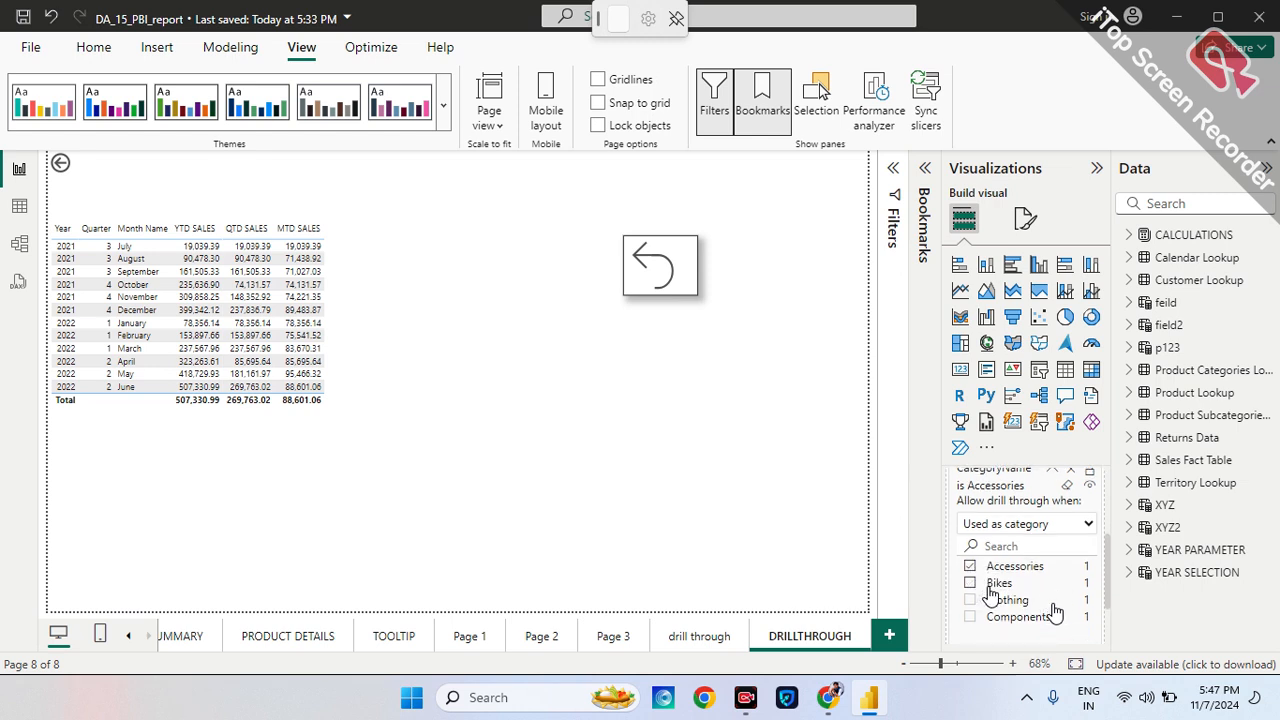
scroll(1055, 610, up, 2)
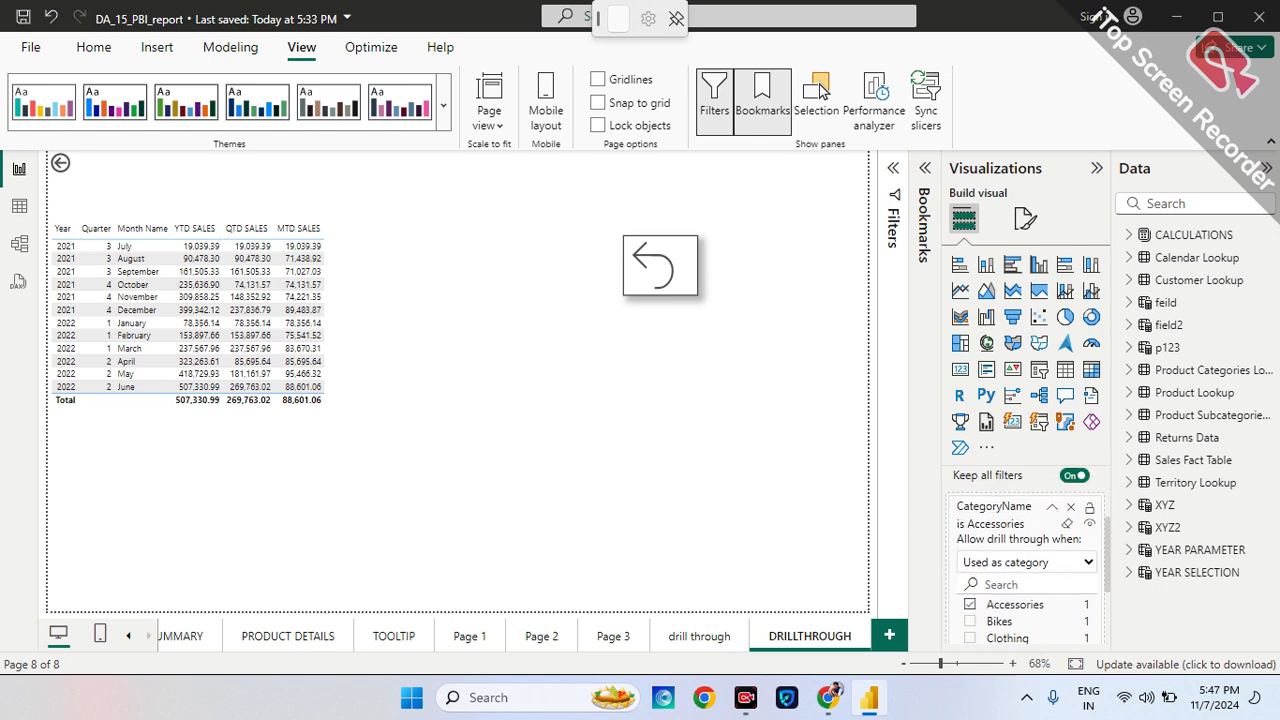
click(1066, 529)
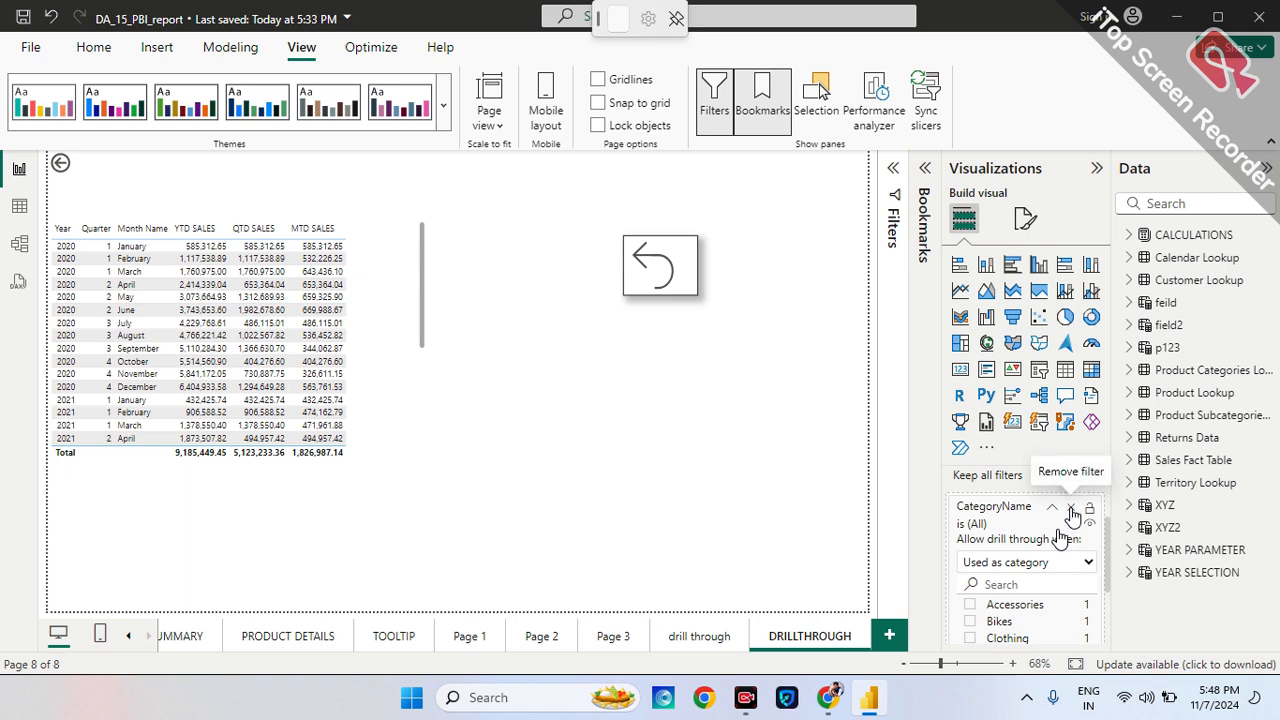
click(1070, 508)
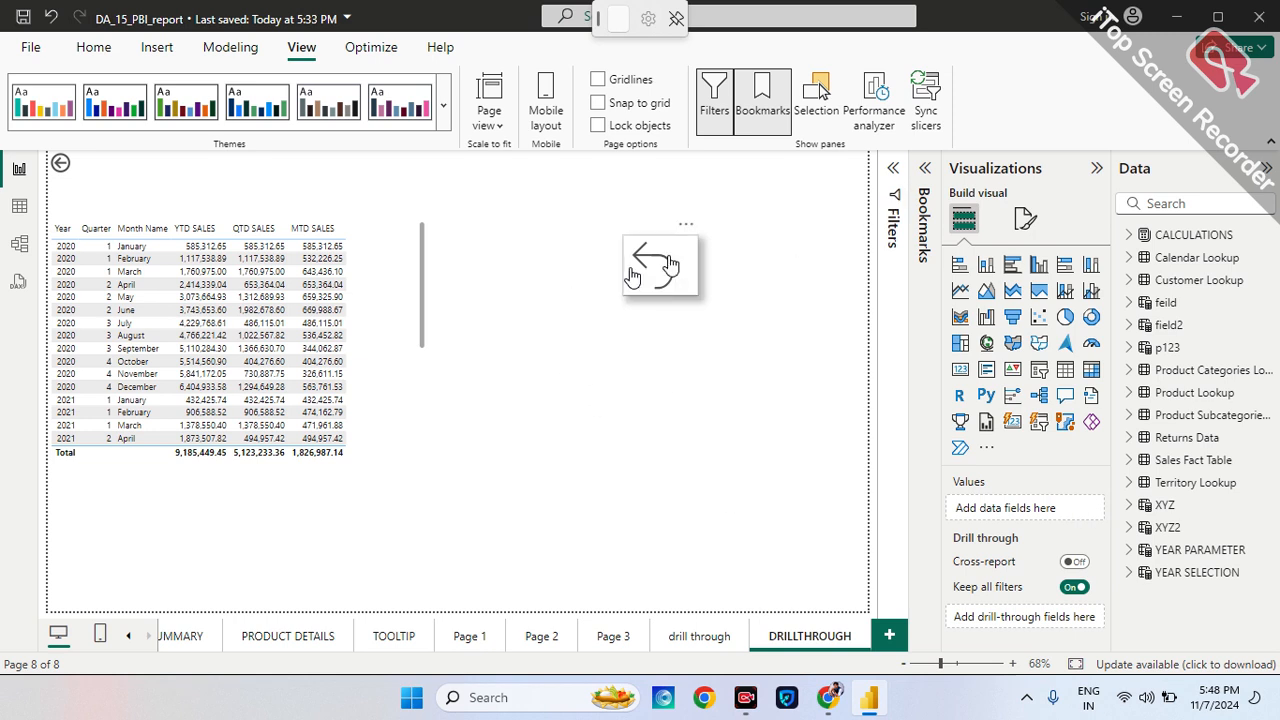
Open the report's bookmarks and add a new bookmark capturing the current DRILLTHROUGH page.
click(93, 50)
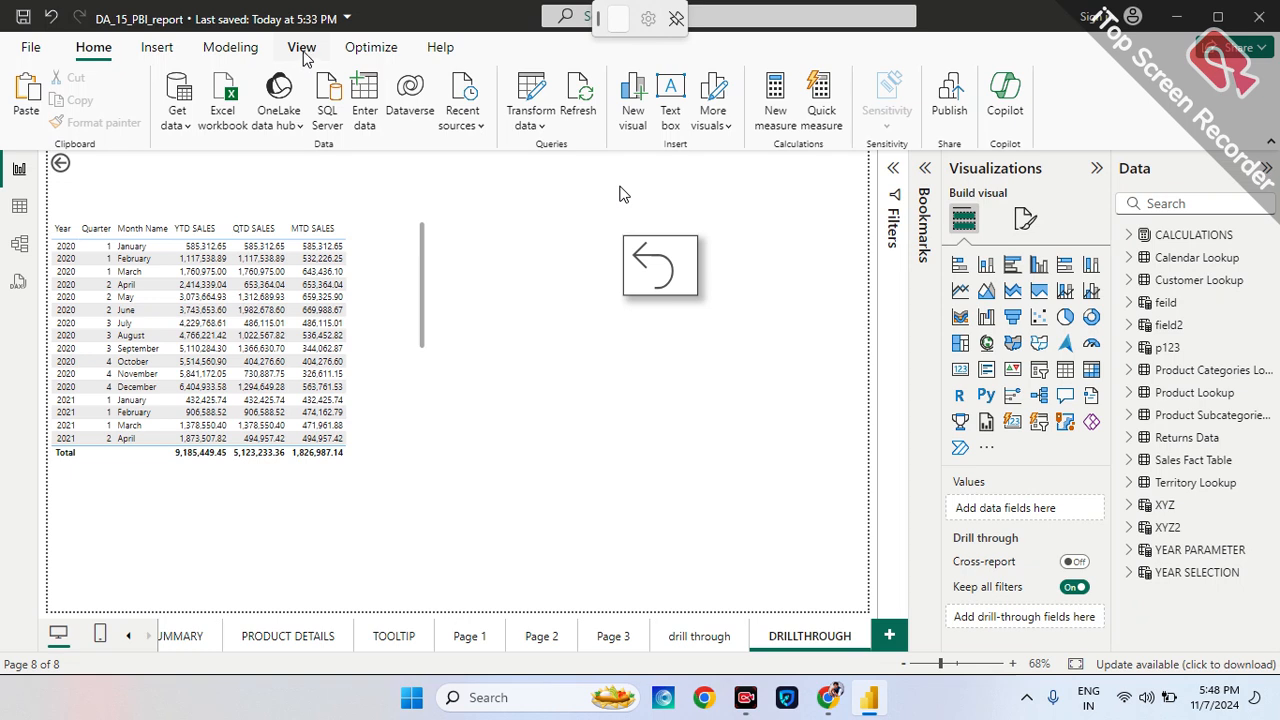
click(302, 50)
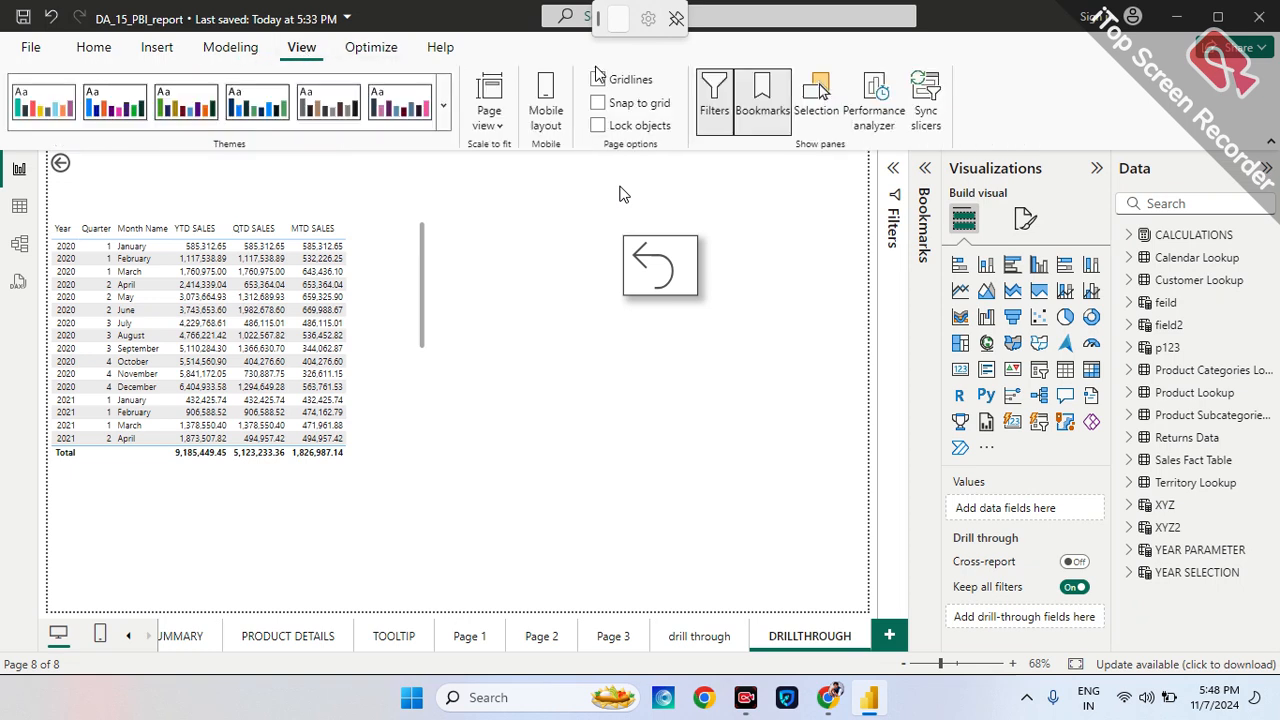
click(763, 107)
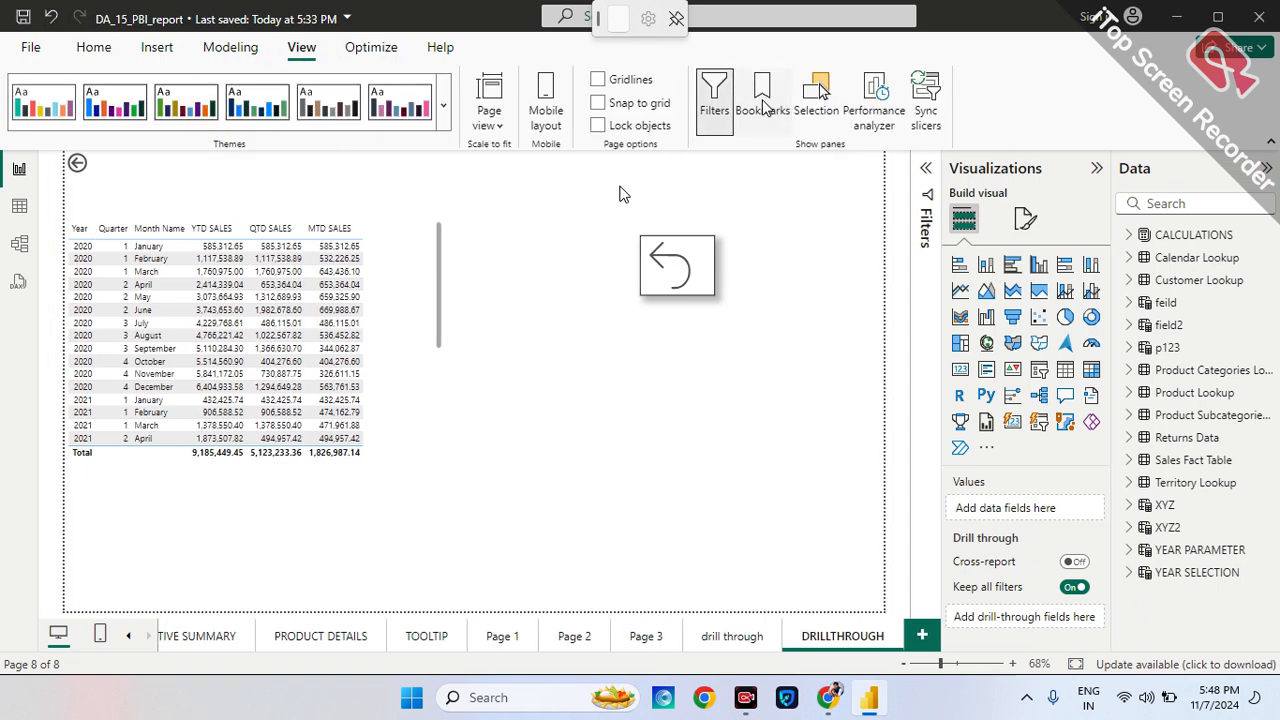
click(763, 107)
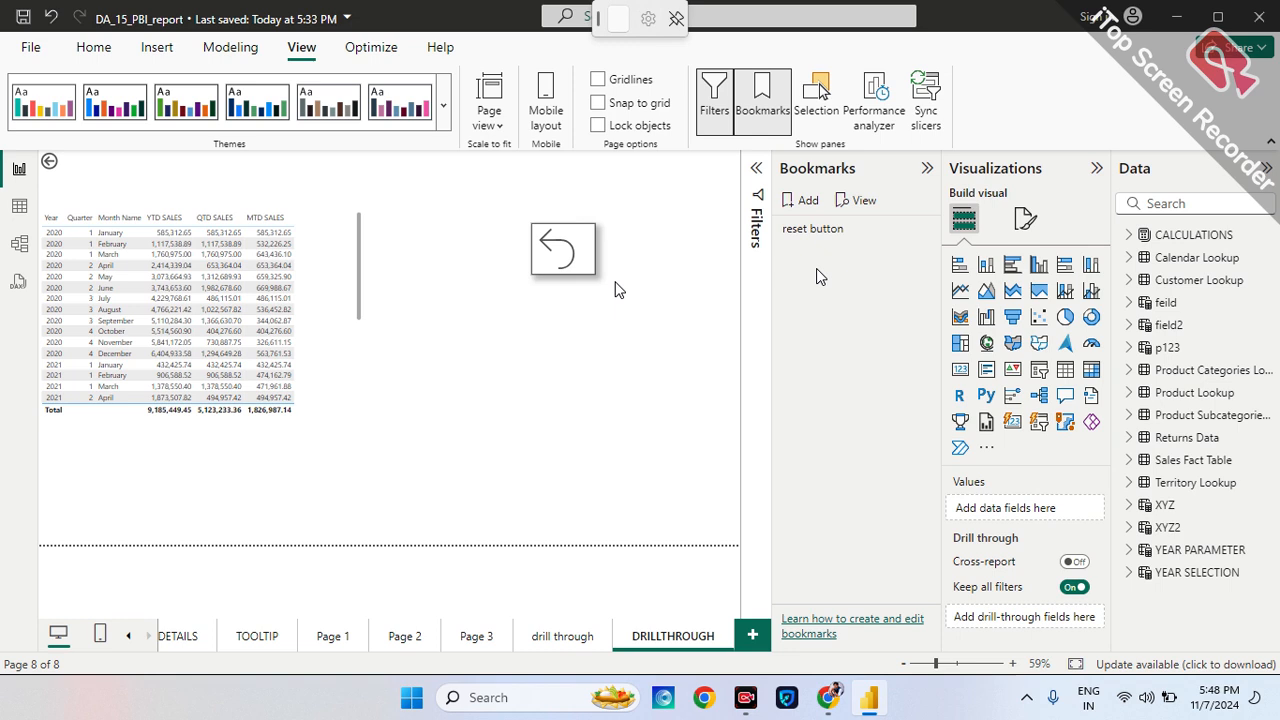
click(790, 201)
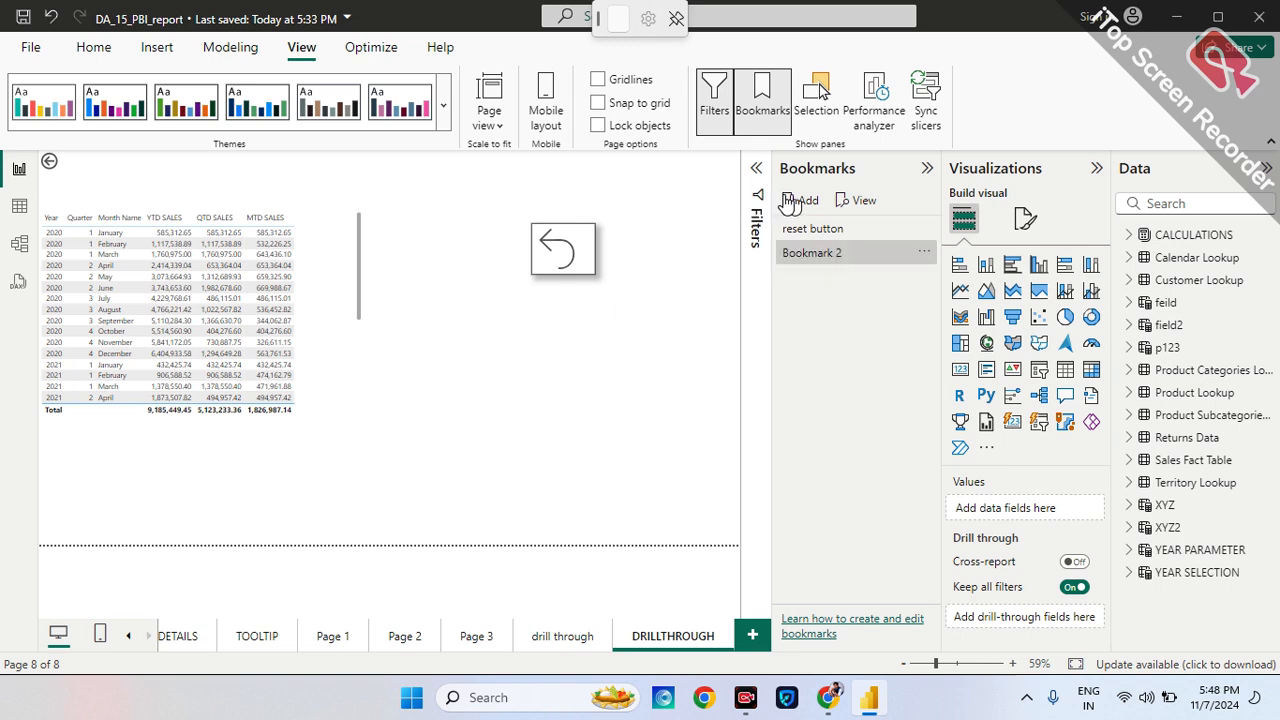
Rename the new bookmark as DRILLTHROUGH BOOKMARK, select it and collapse the list of bookmarks.
double_click(838, 256)
key(BackSpace)
key(BackSpace)
key(BackSpace)
key(BackSpace)
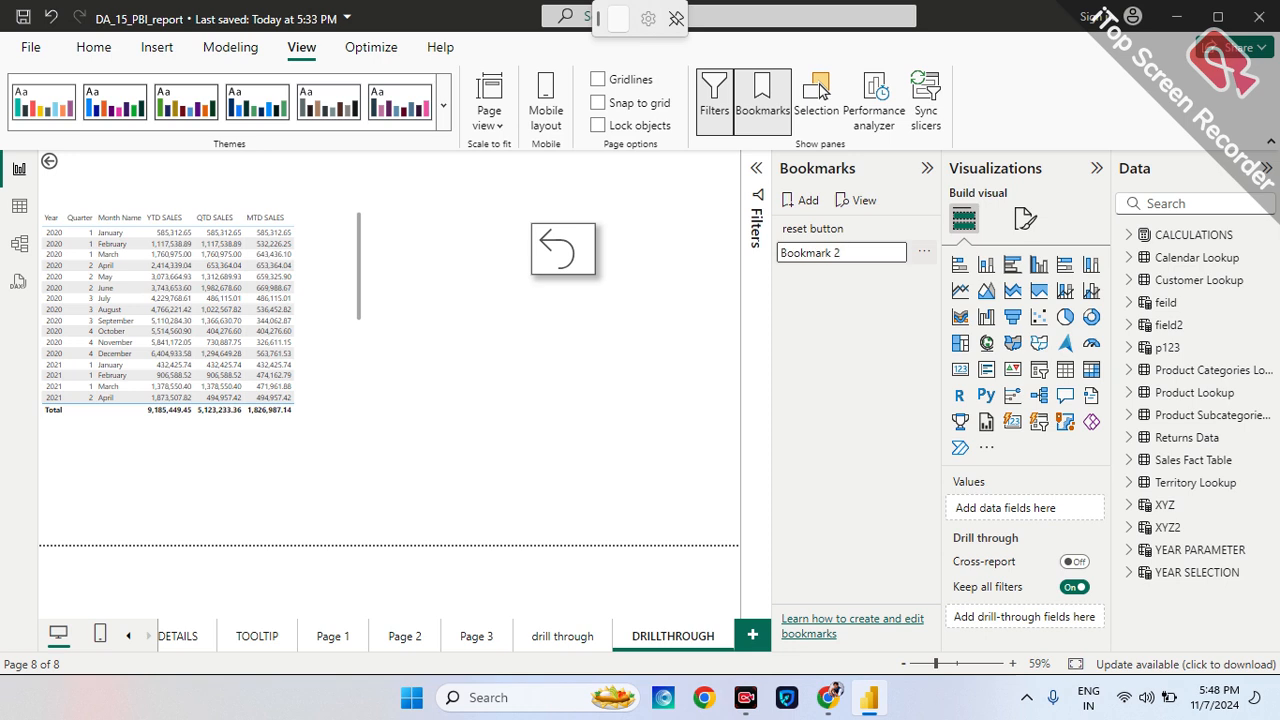
key(BackSpace)
key(BackSpace)
key(BackSpace)
key(BackSpace)
key(BackSpace)
key(BackSpace)
text(DRILLTHR)
text(OUGH )
text(BOOKMARK)
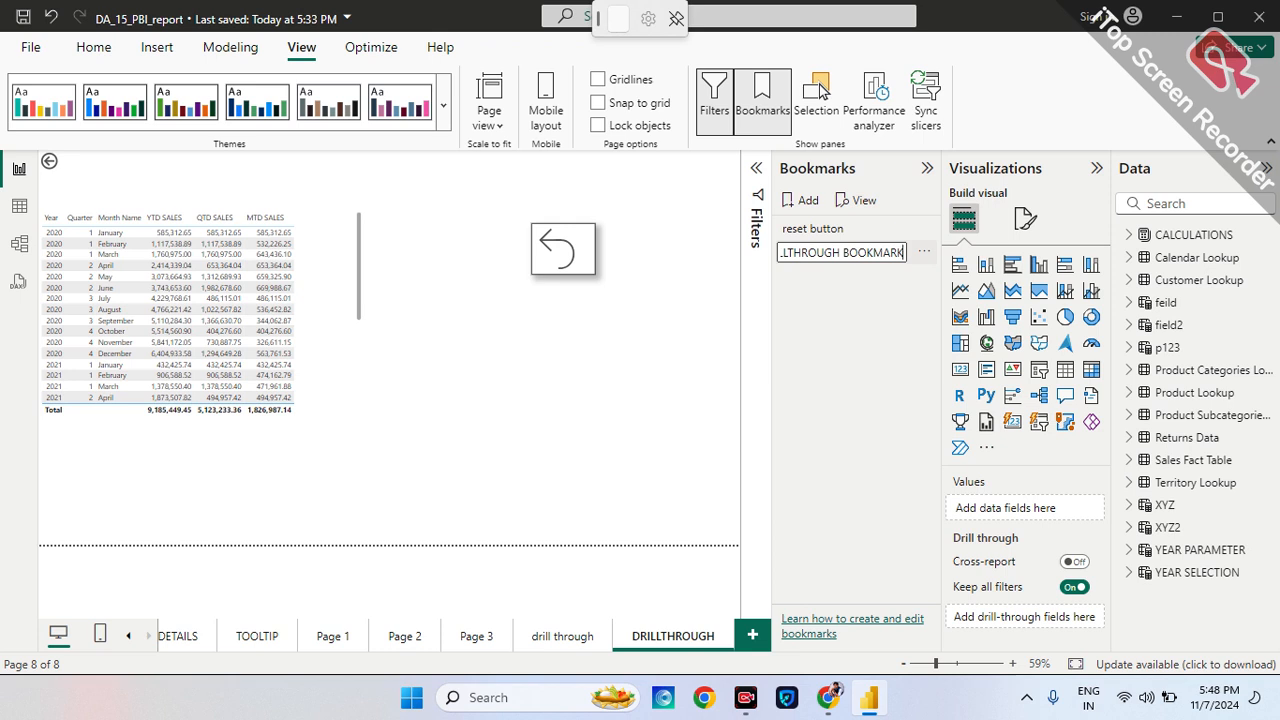
key(Return)
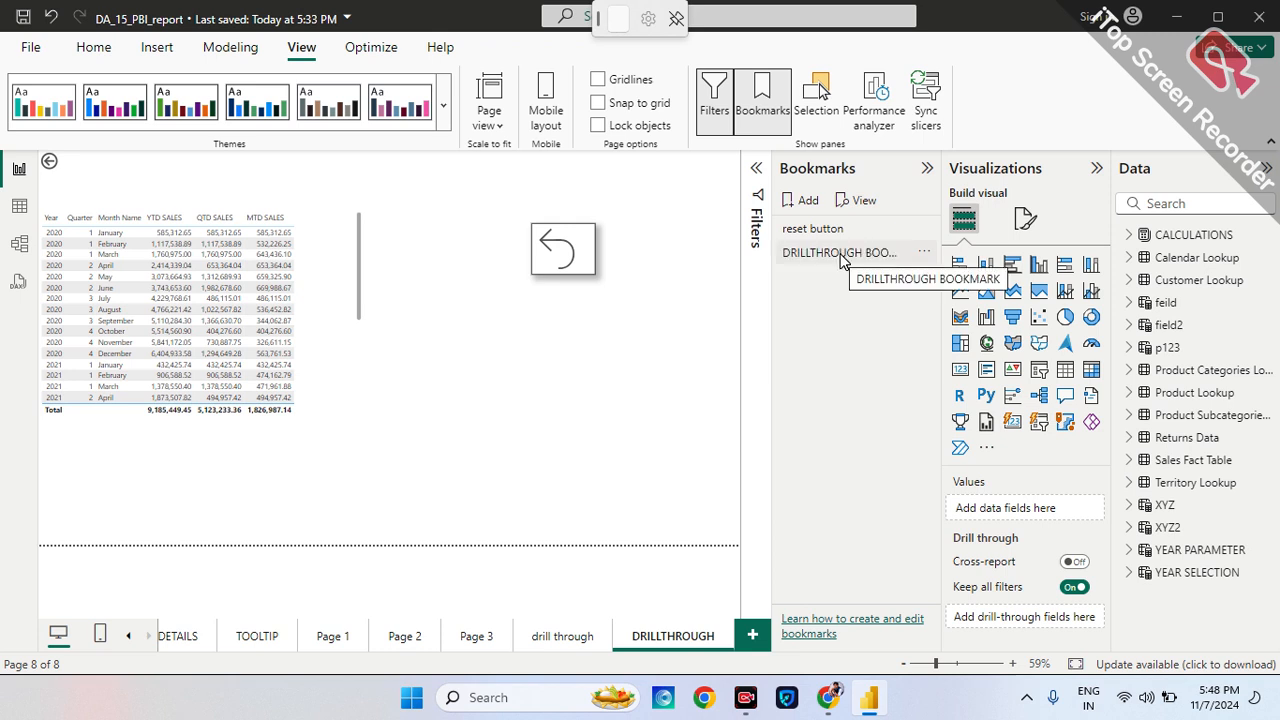
click(840, 254)
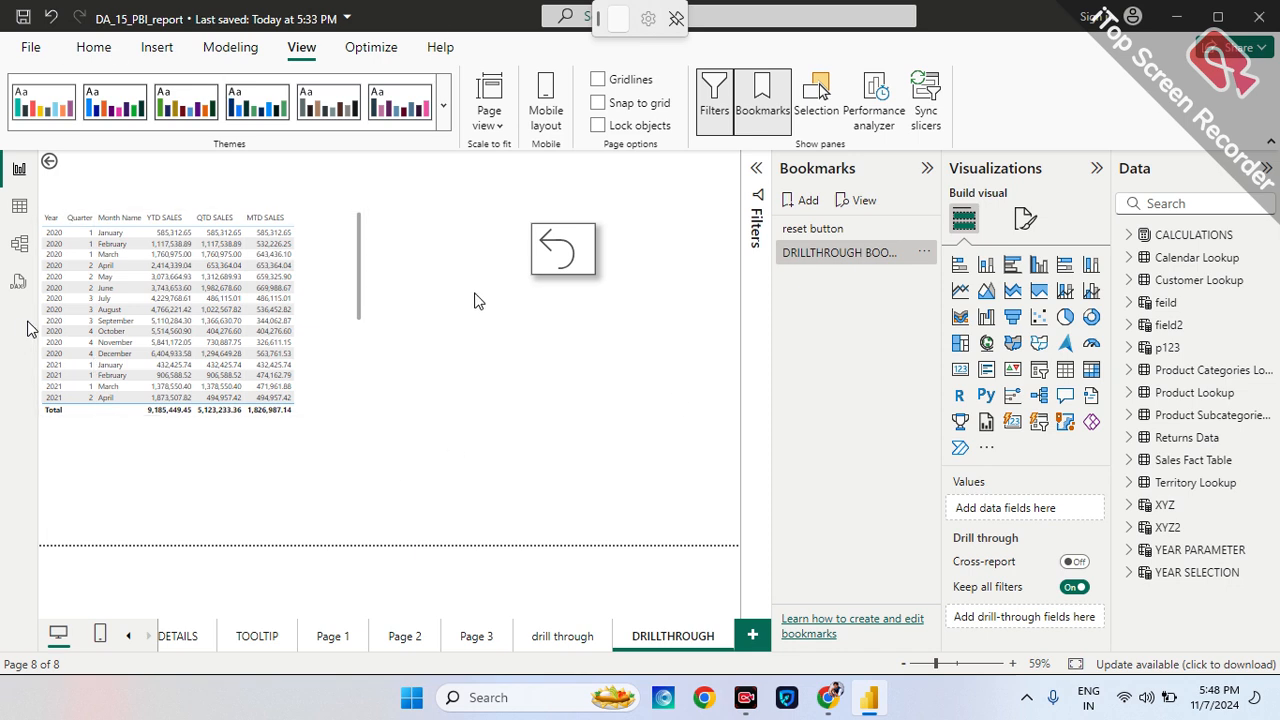
click(931, 170)
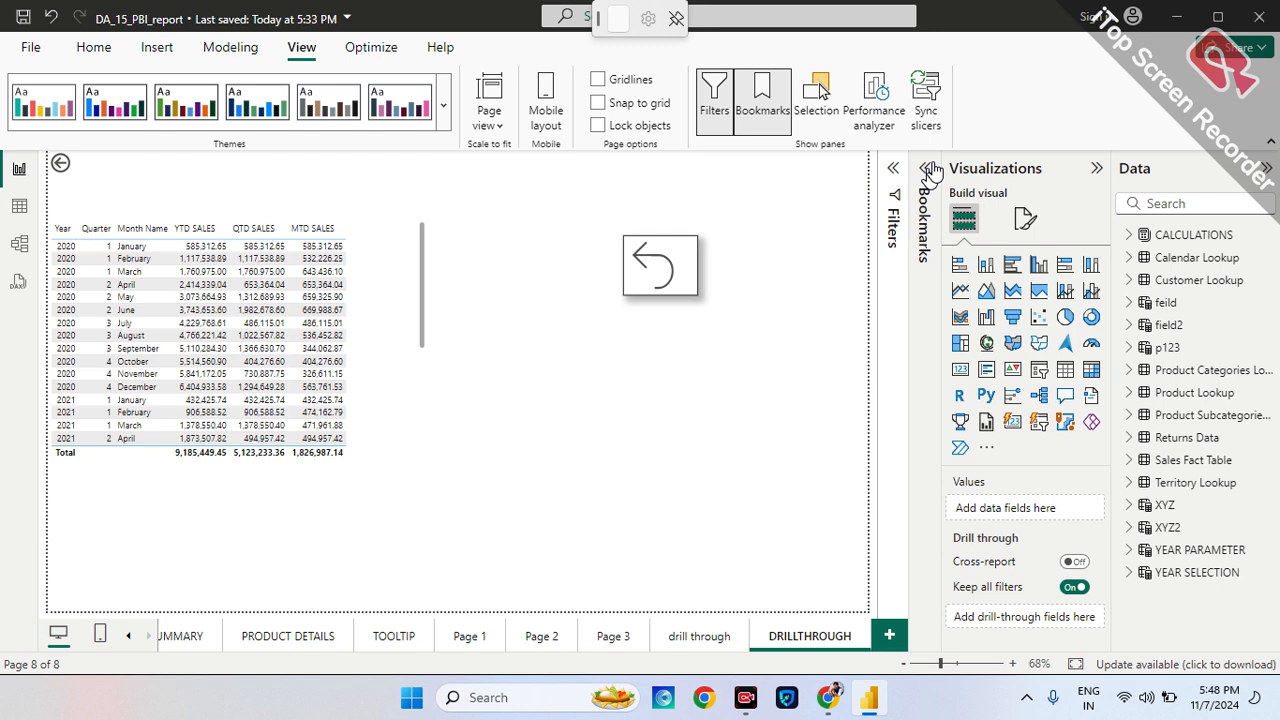
click(668, 258)
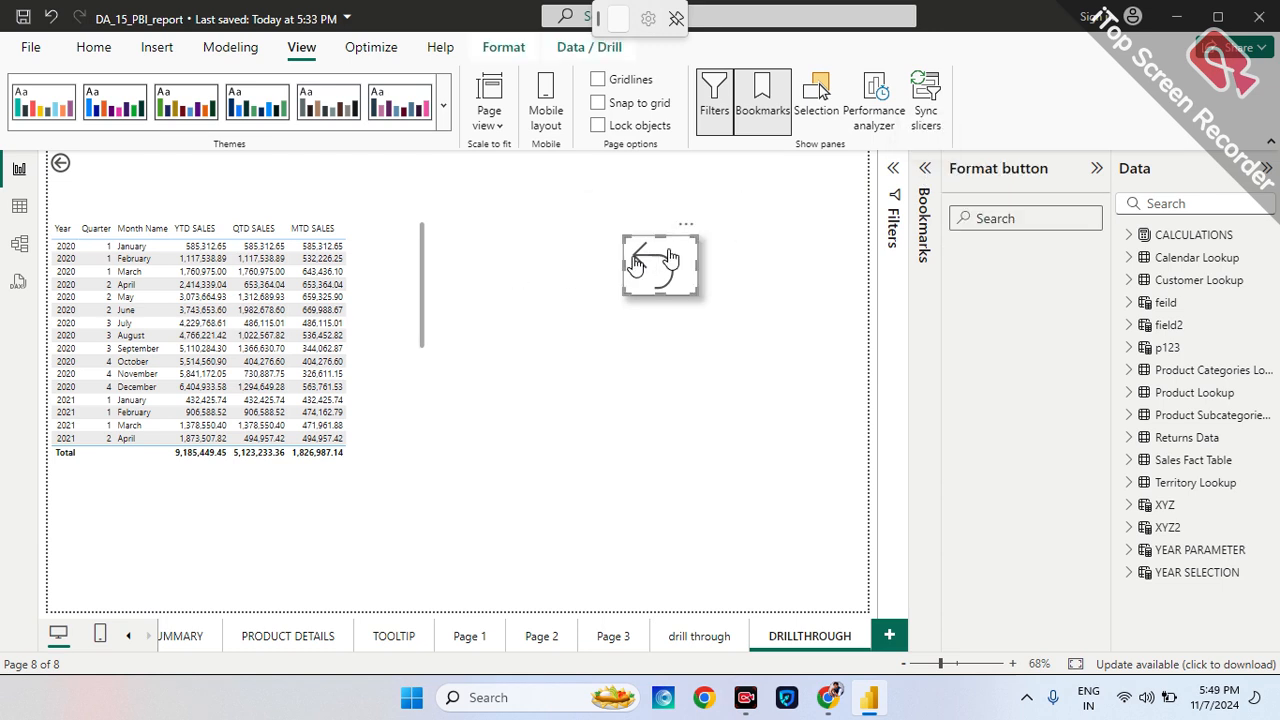
click(522, 190)
click(156, 47)
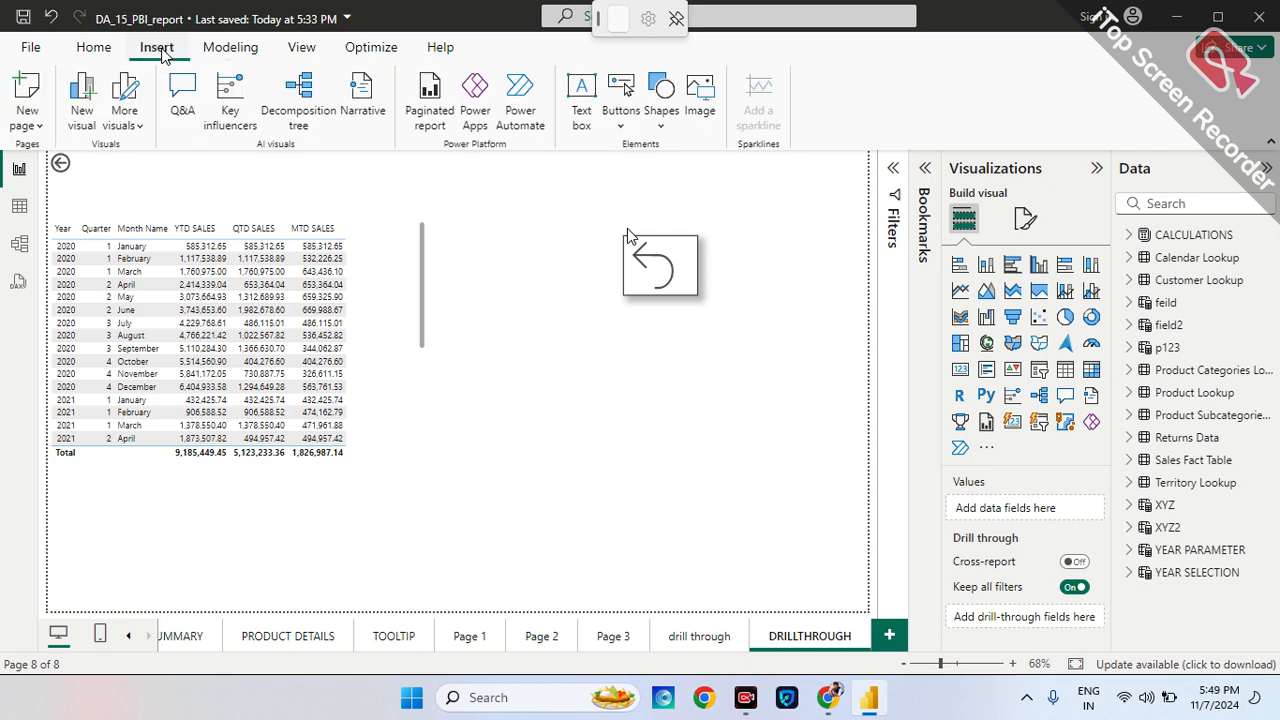
click(619, 112)
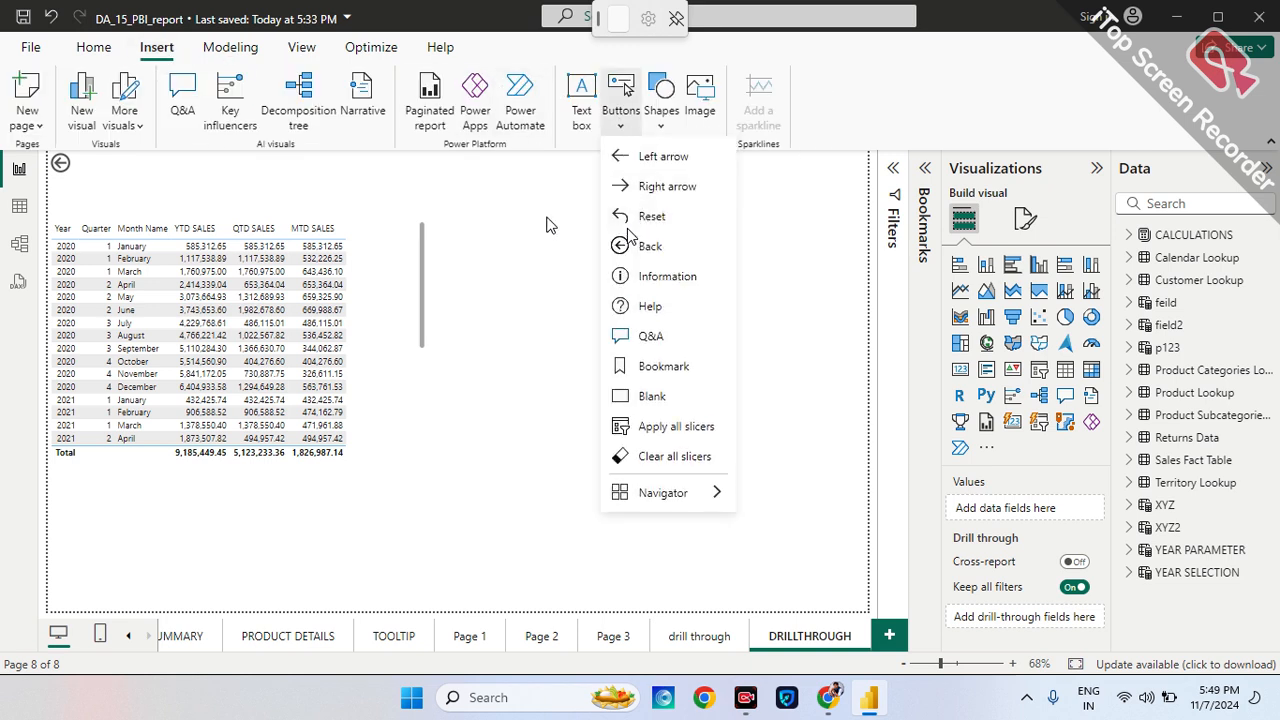
click(628, 229)
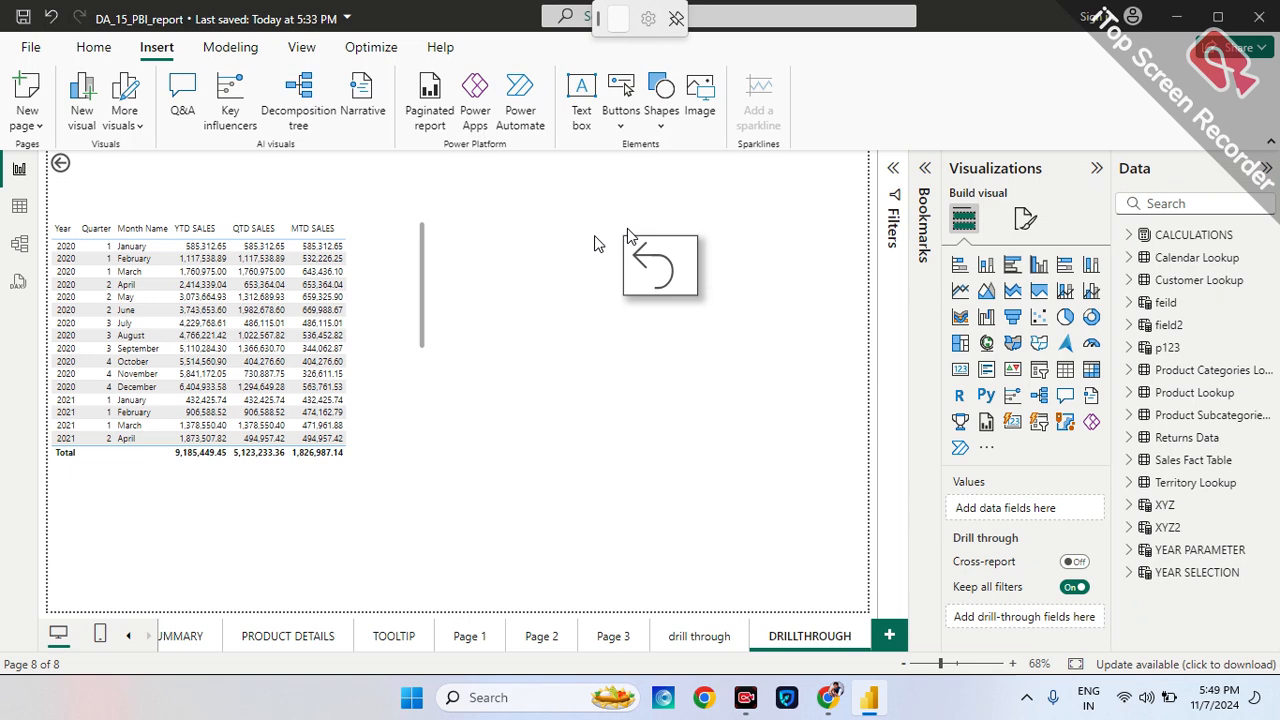
Assign DRILLTHROUGH BOOKMARK as the bookmark for the large curved-arrow button's action on the DRILLTHROUGH page.
click(686, 270)
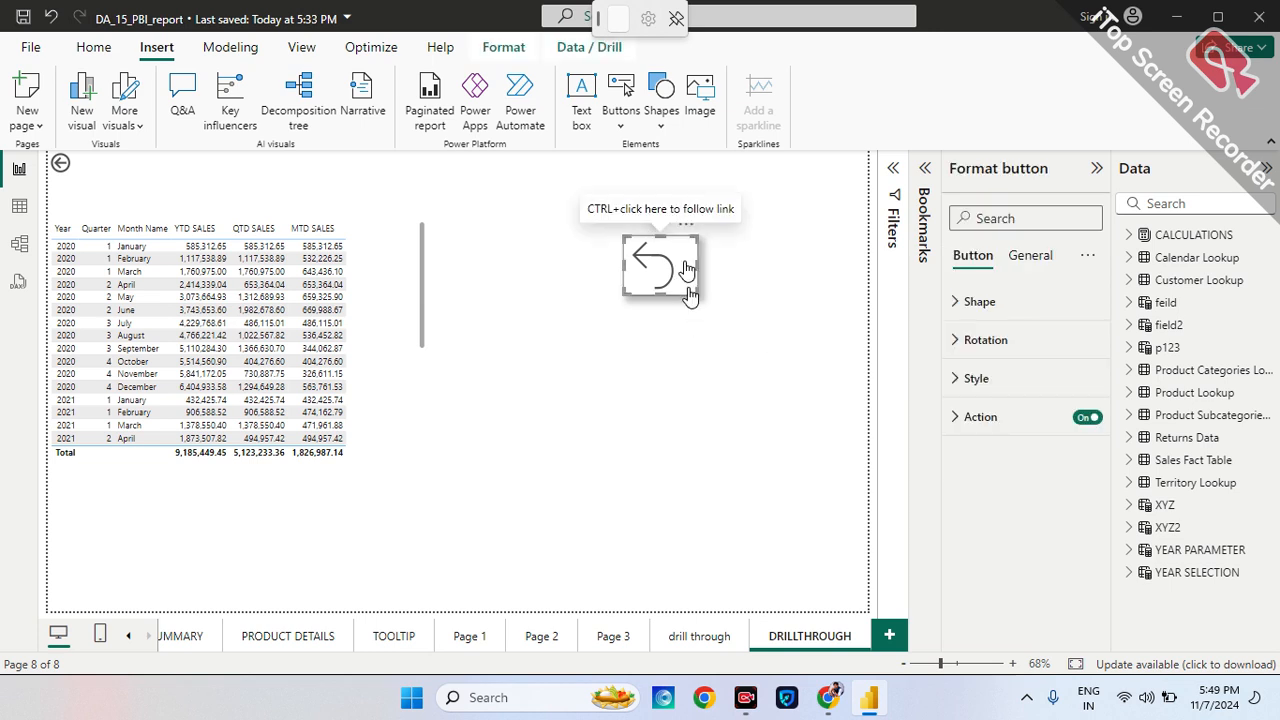
click(951, 429)
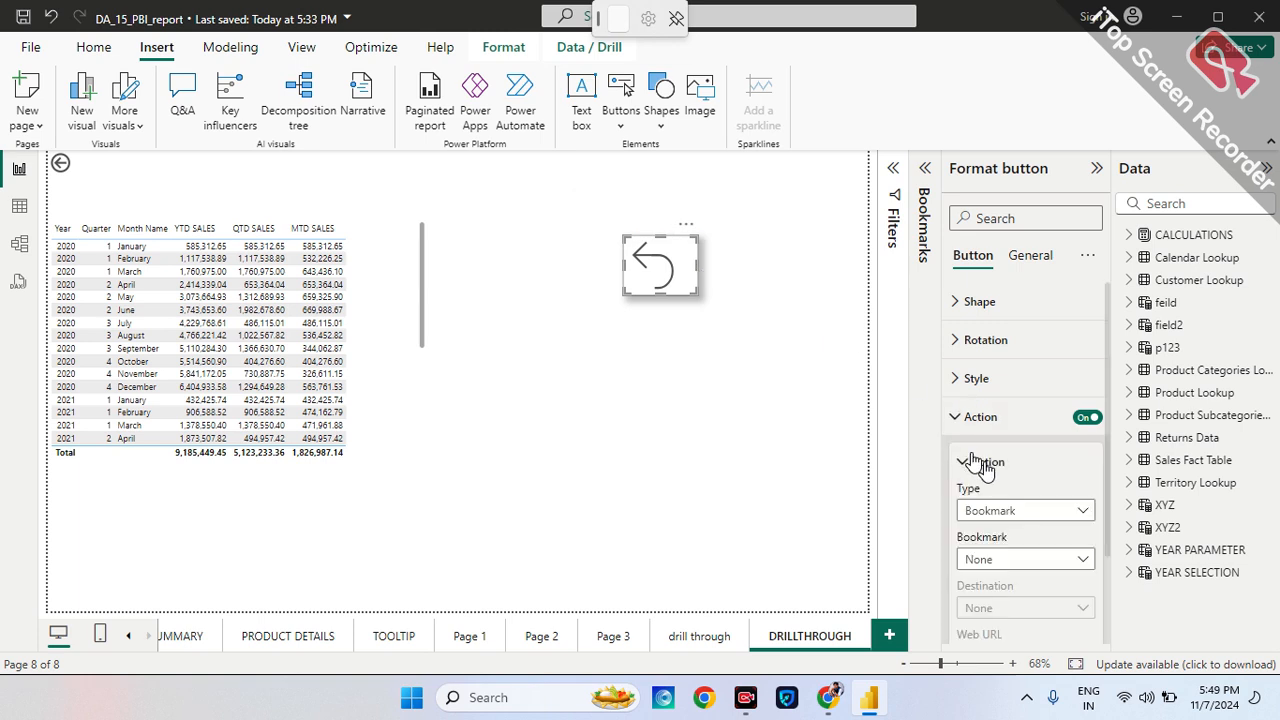
scroll(985, 468, down, 1)
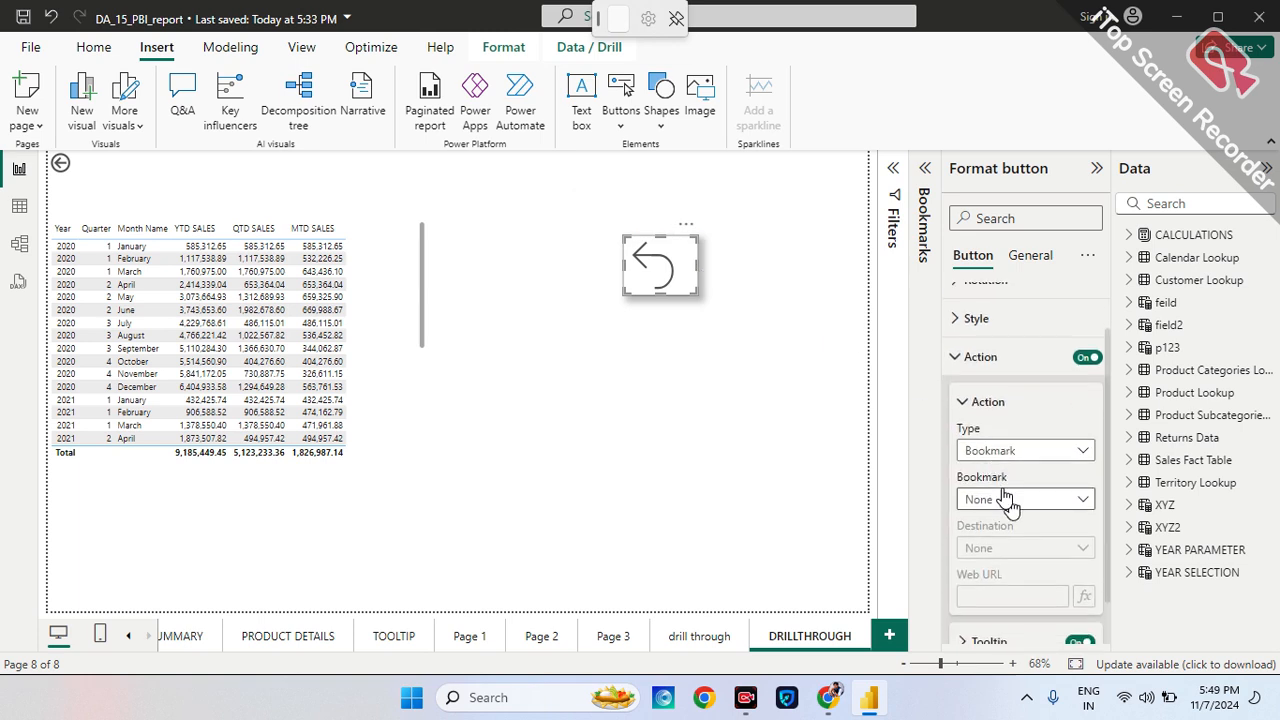
click(1005, 499)
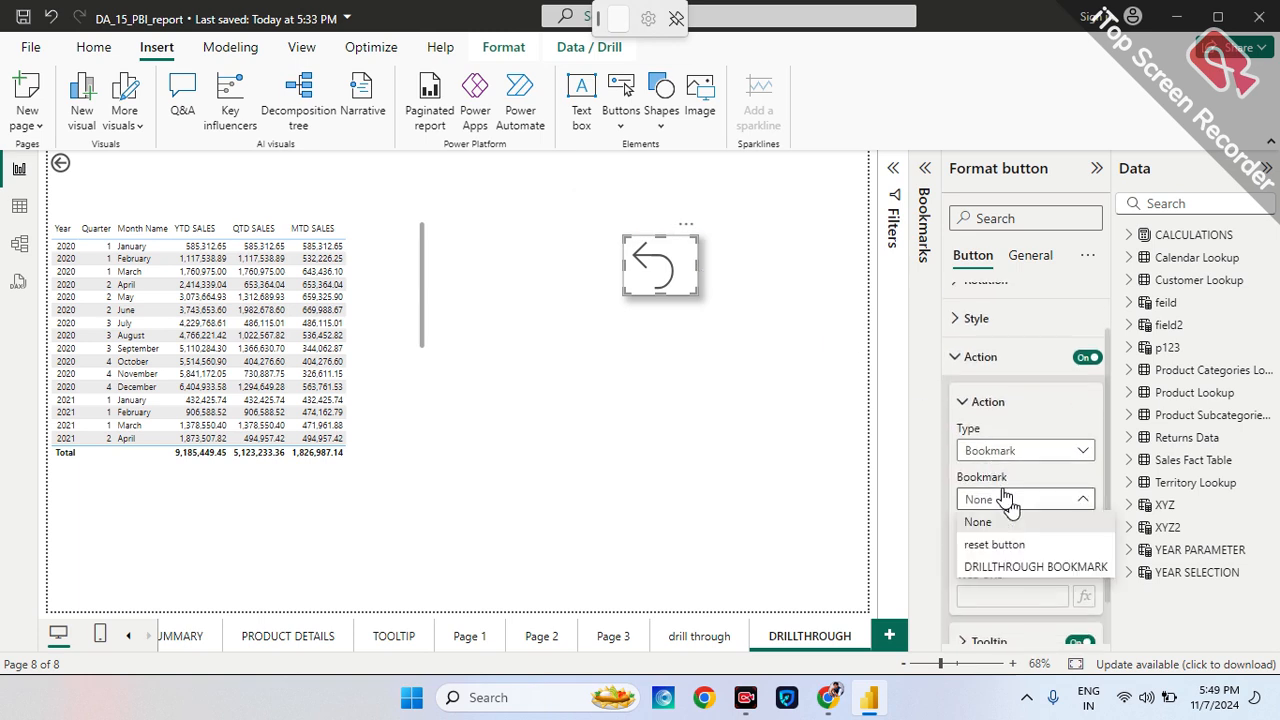
click(1016, 567)
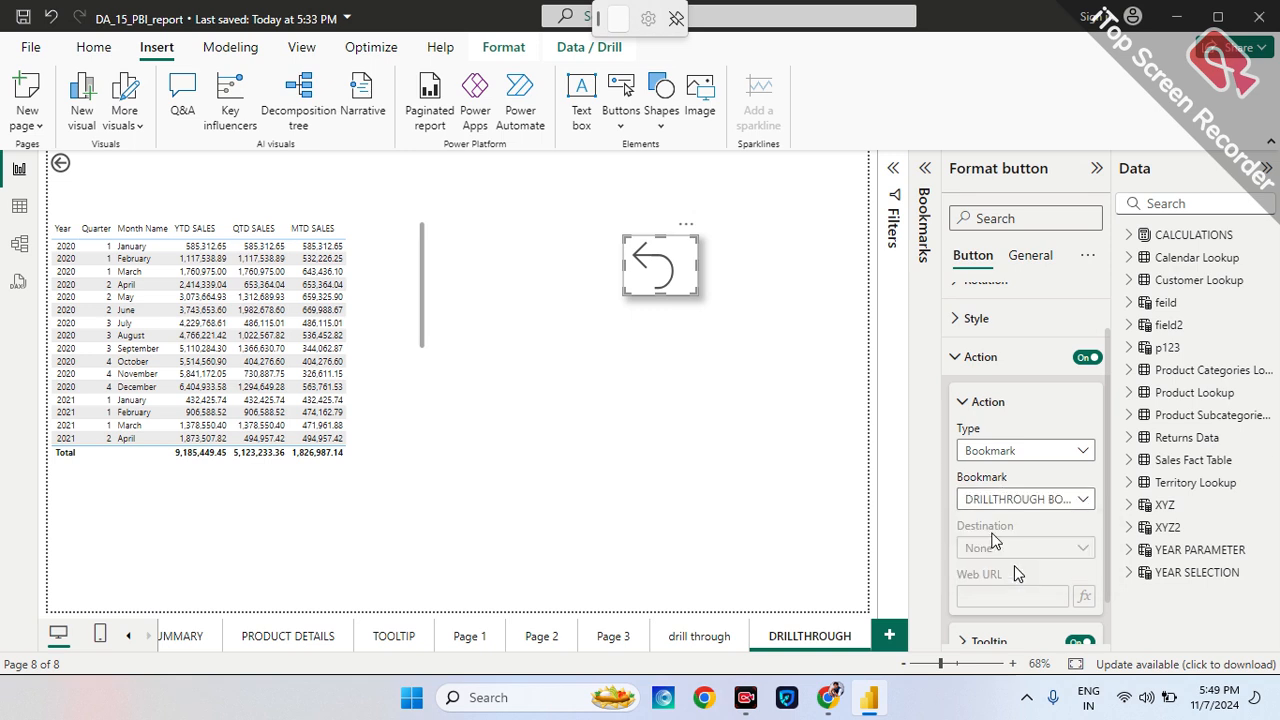
click(781, 423)
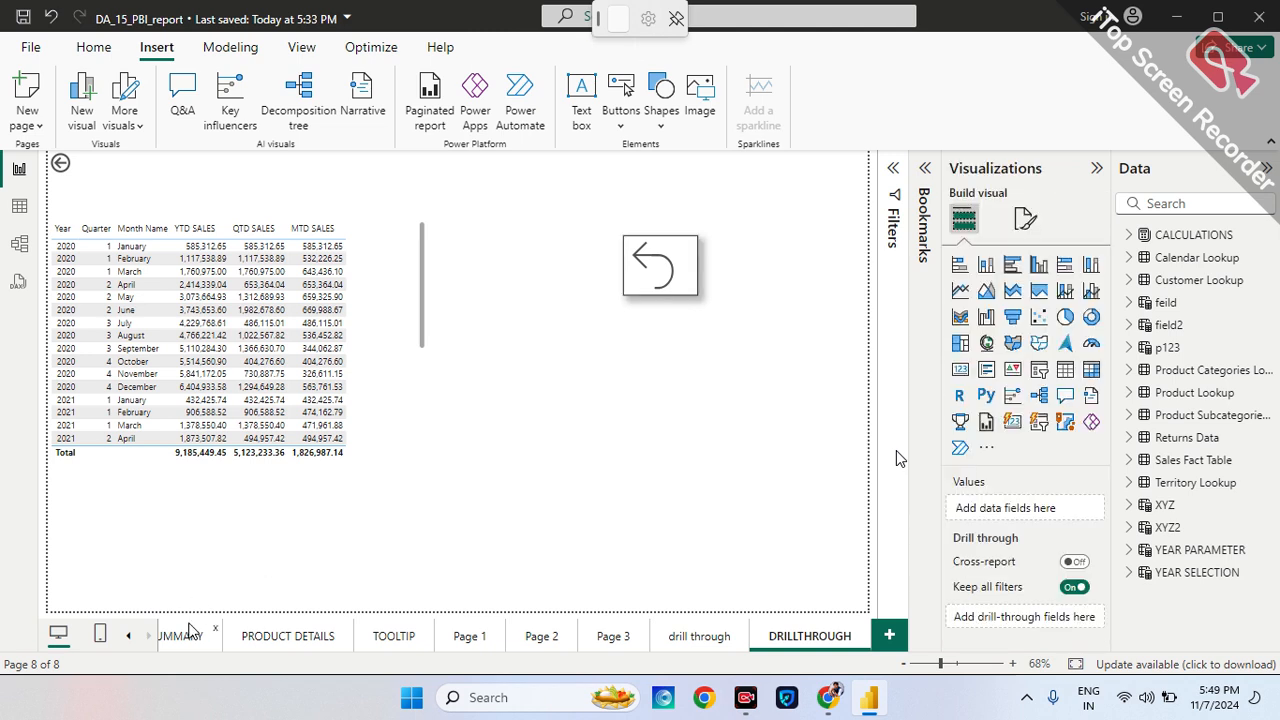
Drill through from Accessories in the EXECUTIVE SUMMARY treemap to the lowercase "drill through" page.
click(188, 636)
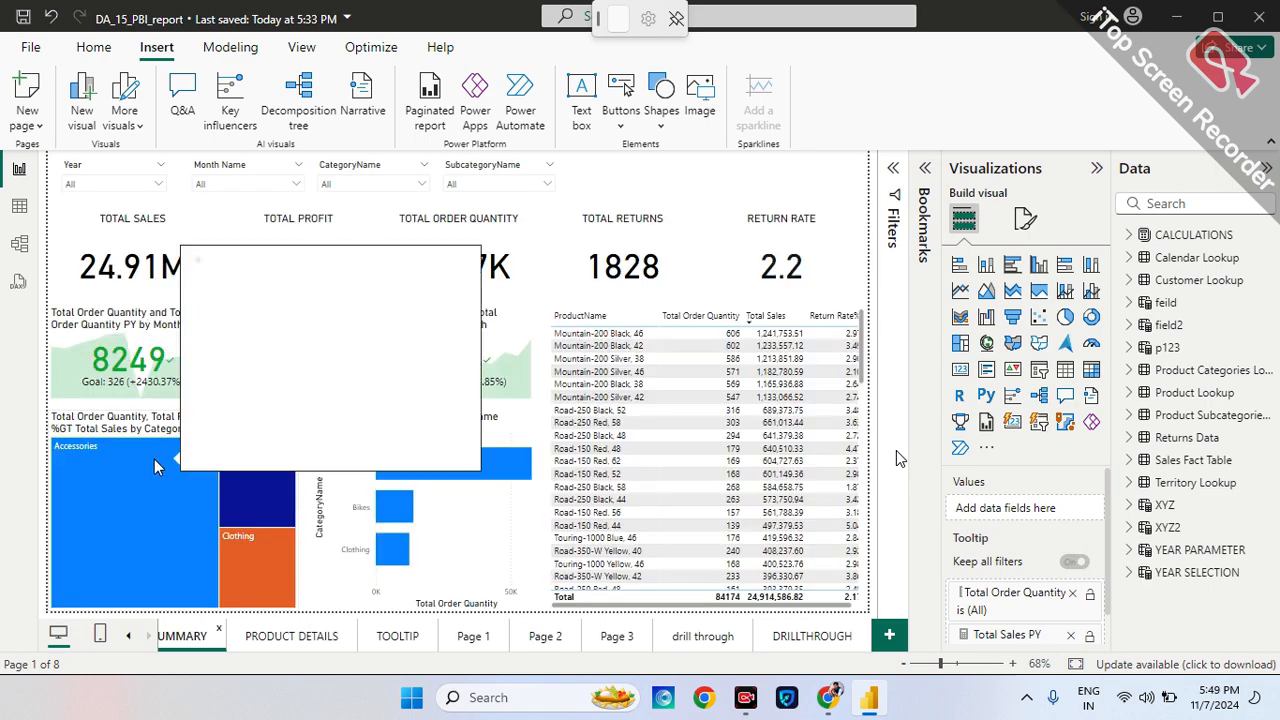
right_click(157, 466)
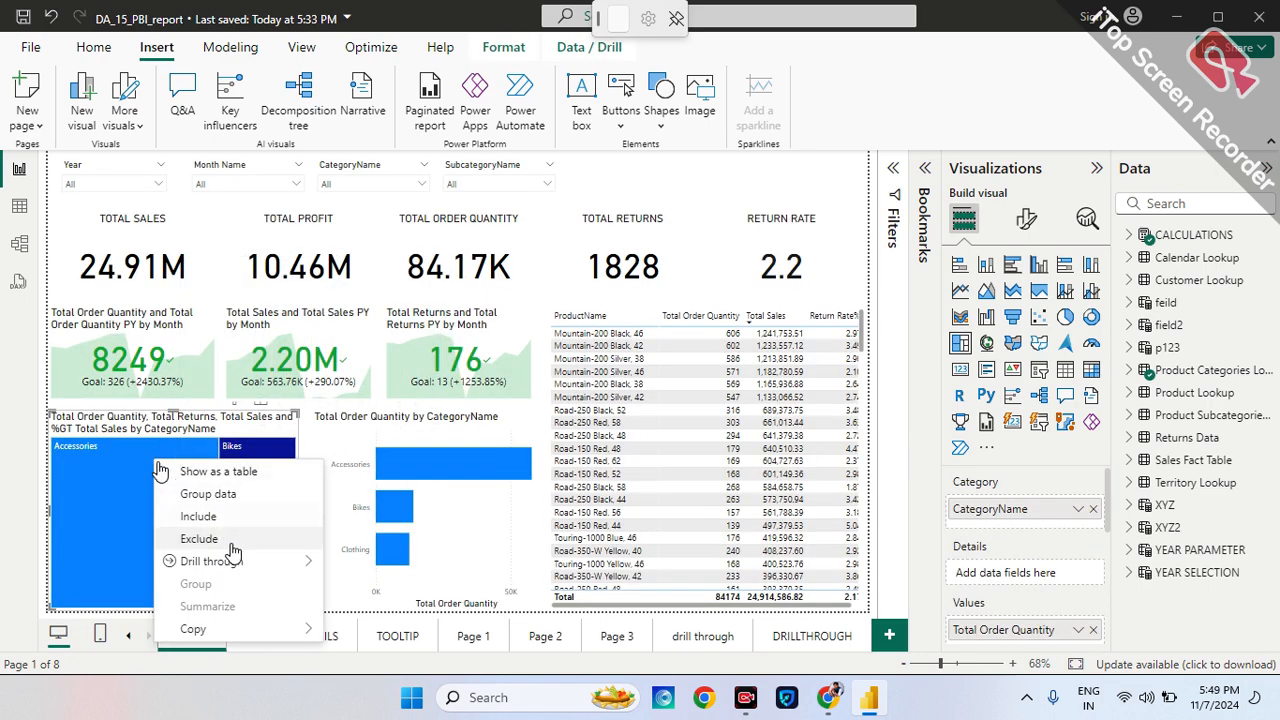
mouse_move(238, 562)
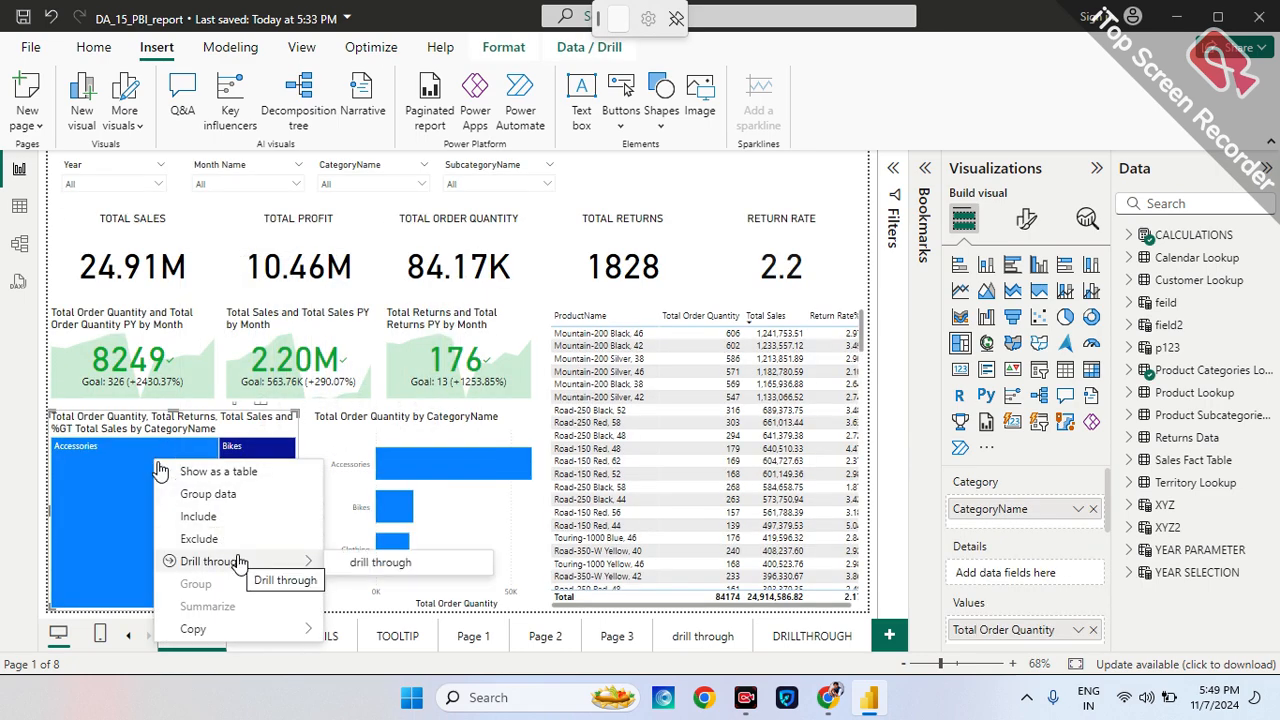
click(380, 563)
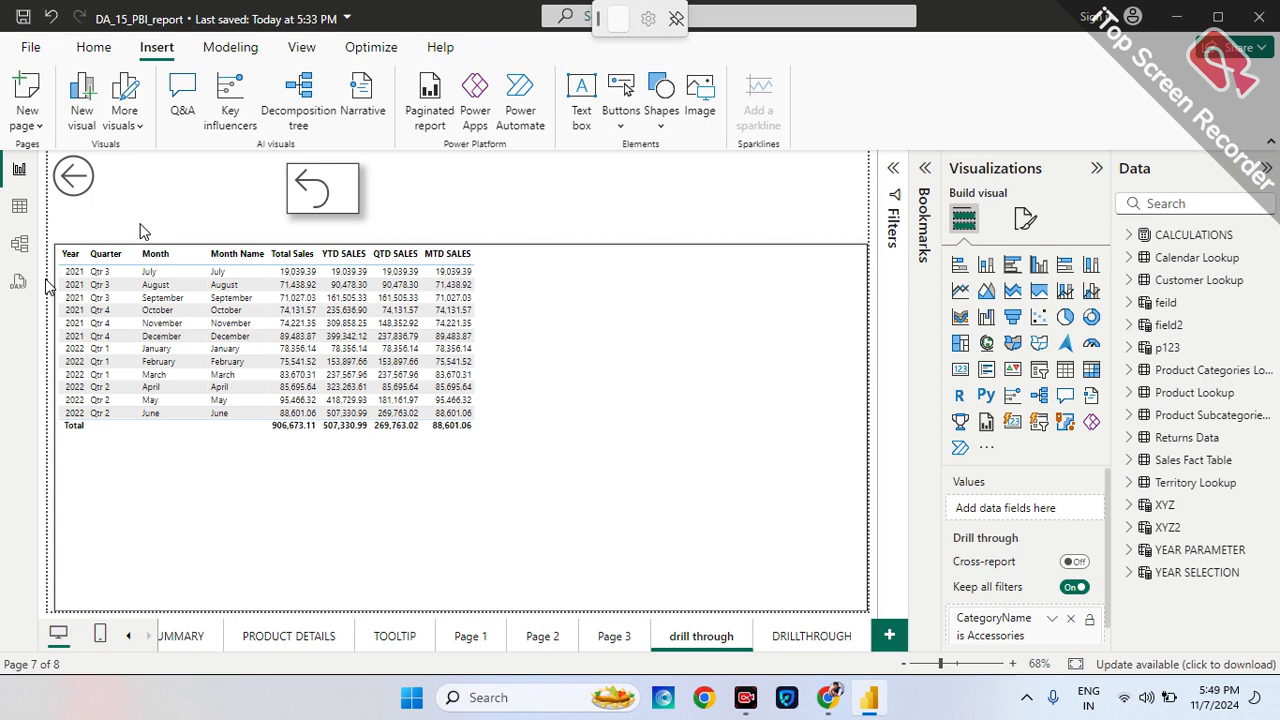
Remove the CategoryName drill-through field from the "drill through" page and return to the DRILLTHROUGH page by way of EXECUTIVE SUMMARY.
click(1070, 618)
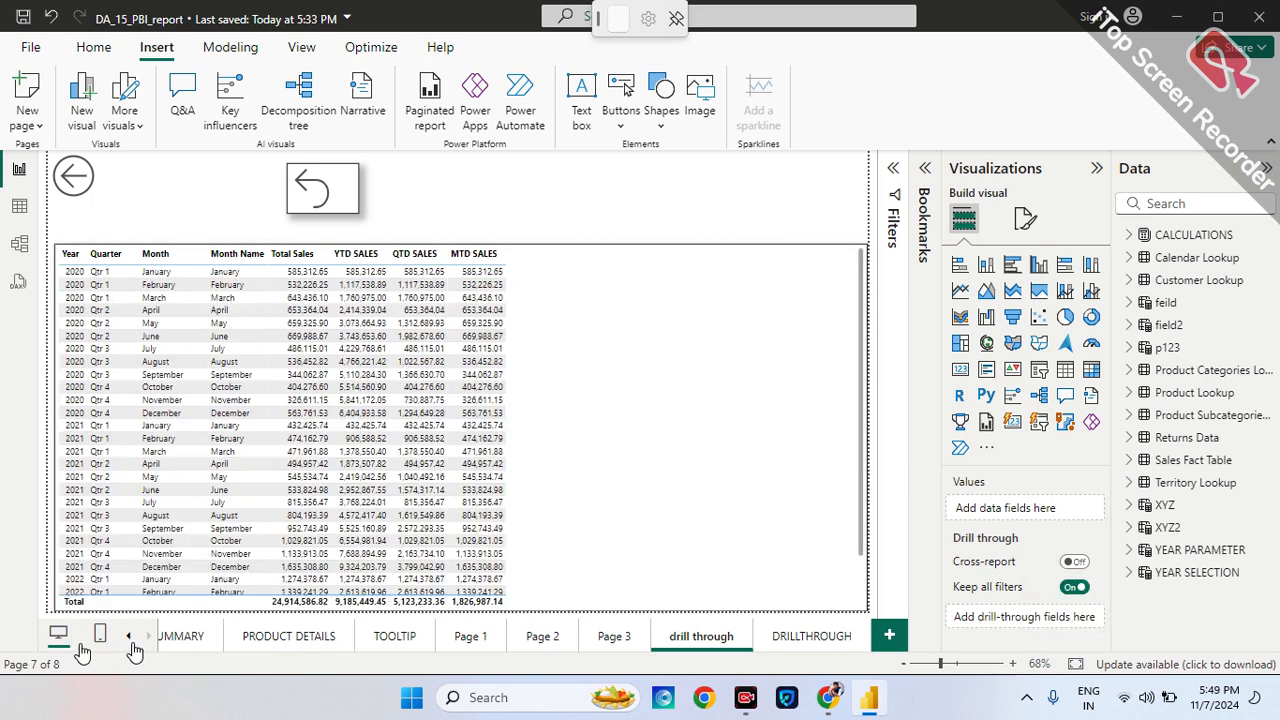
click(131, 638)
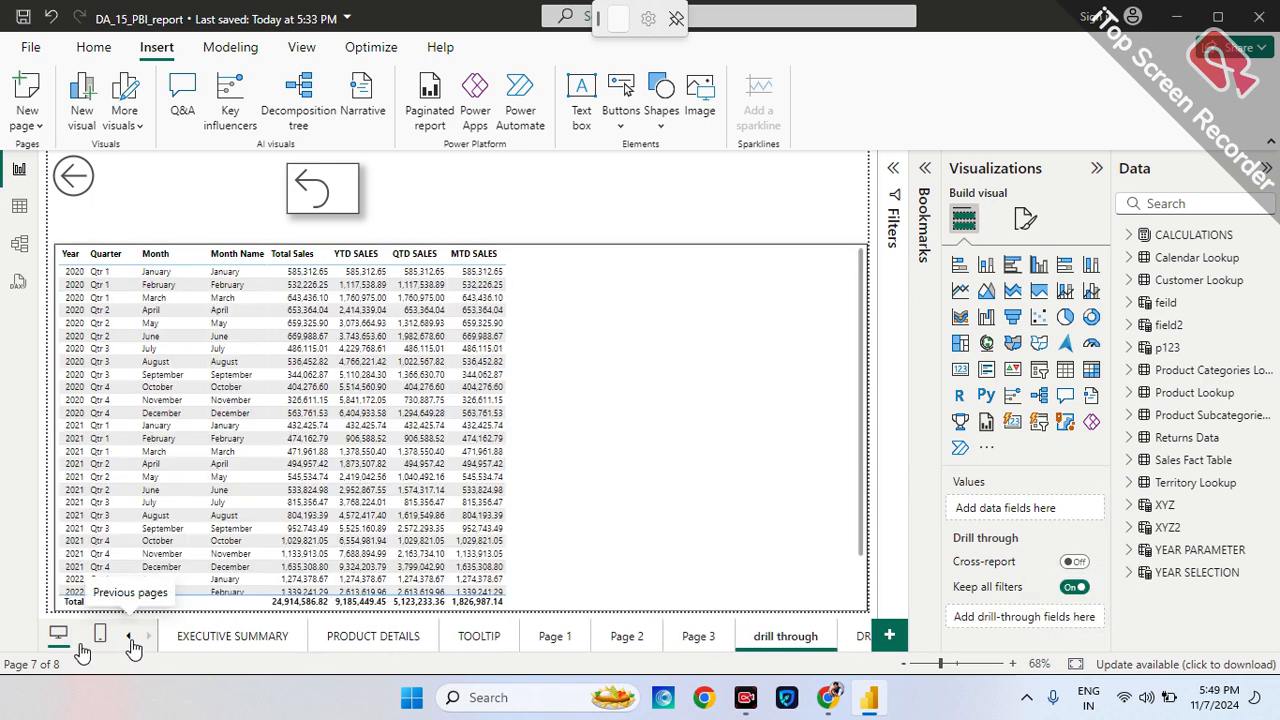
click(190, 640)
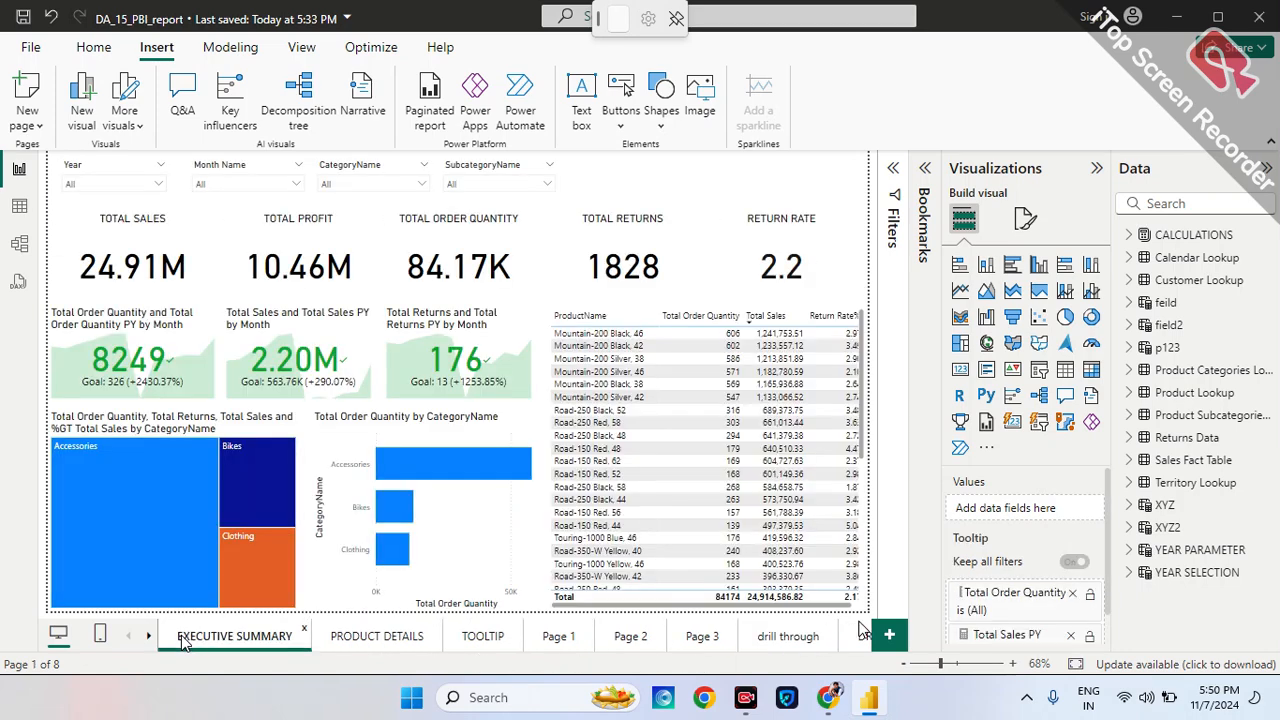
click(864, 636)
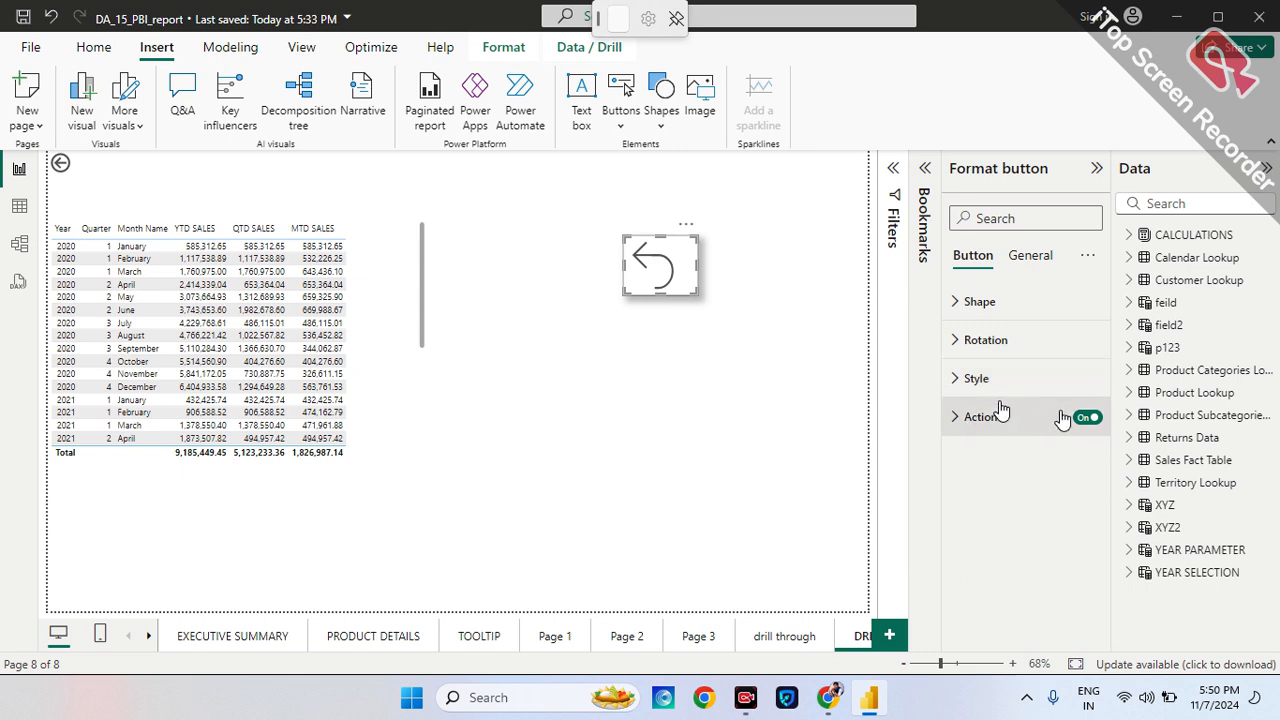
Turn off the action of the large curved-arrow button on the DRILLTHROUGH page.
click(1085, 418)
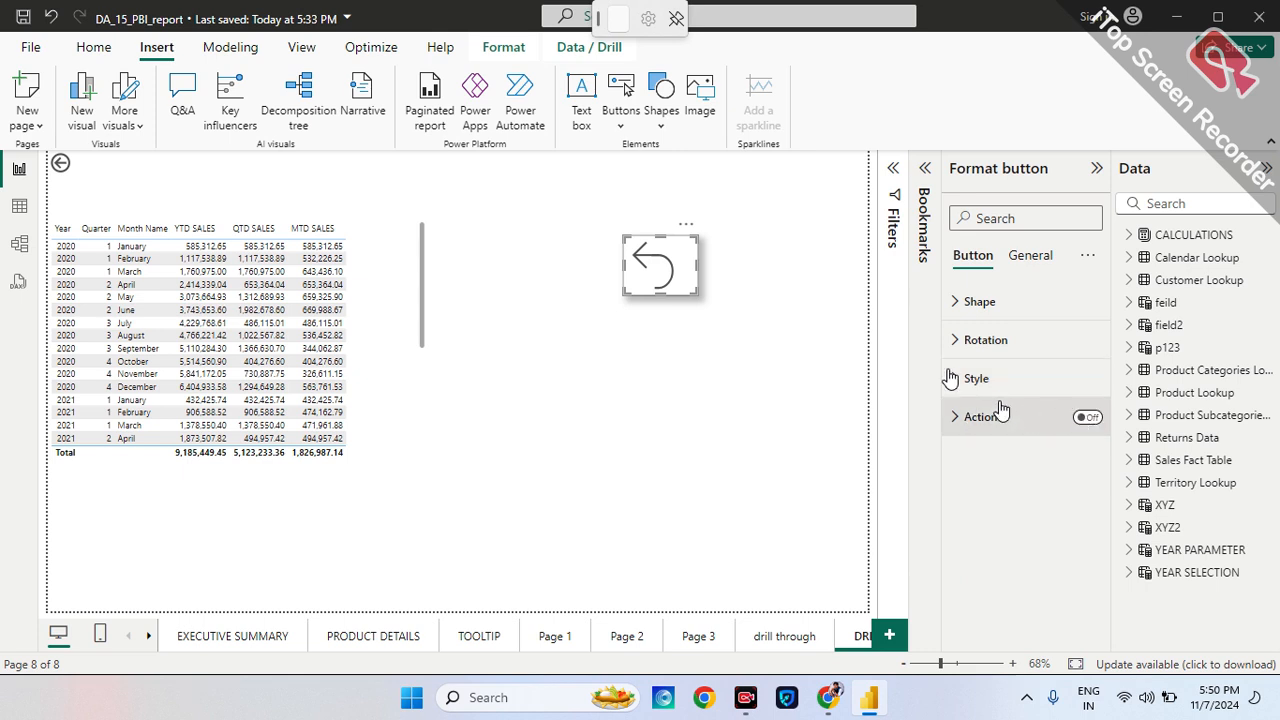
click(625, 315)
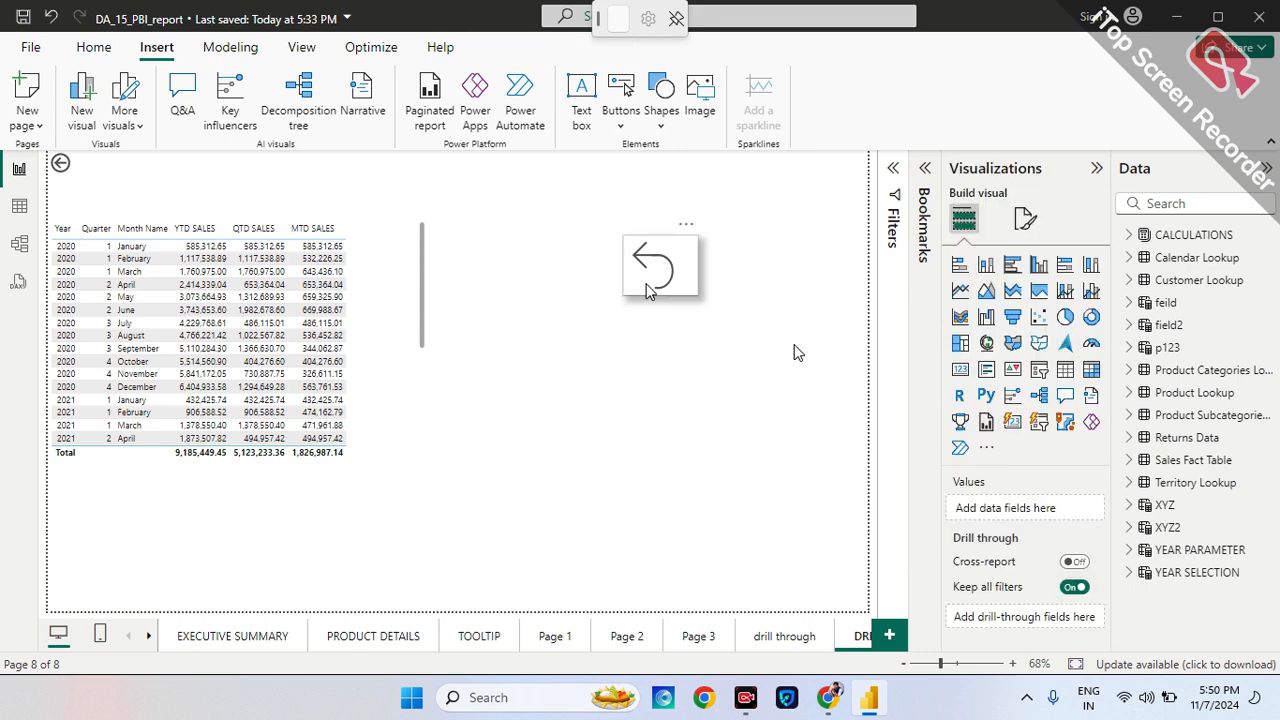
click(648, 290)
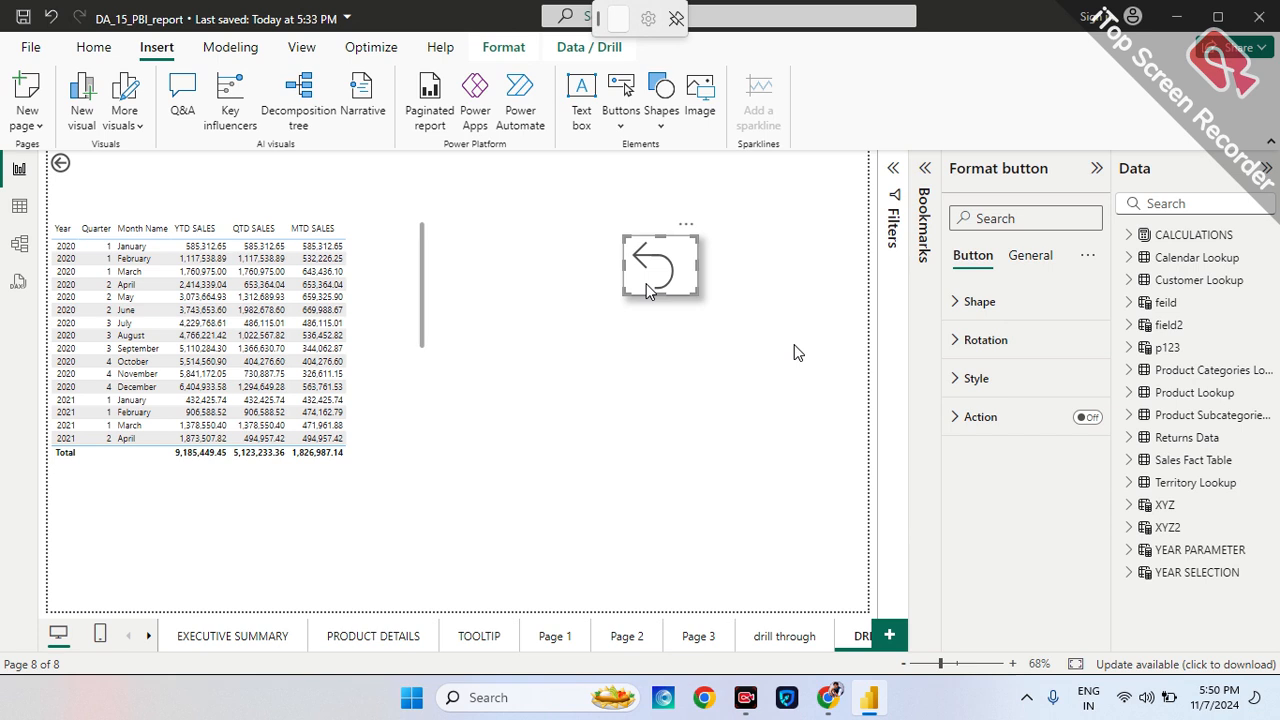
click(56, 167)
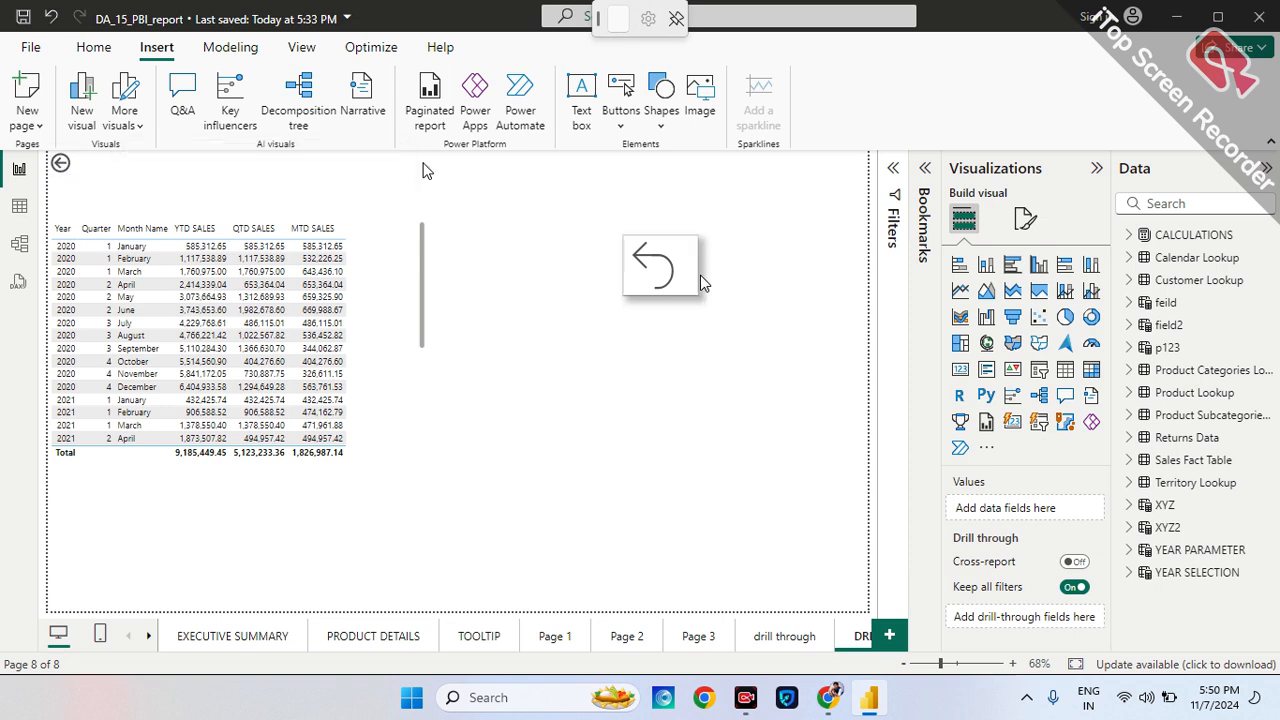
Turn the large curved-arrow button's action back on and expand its action settings.
click(656, 280)
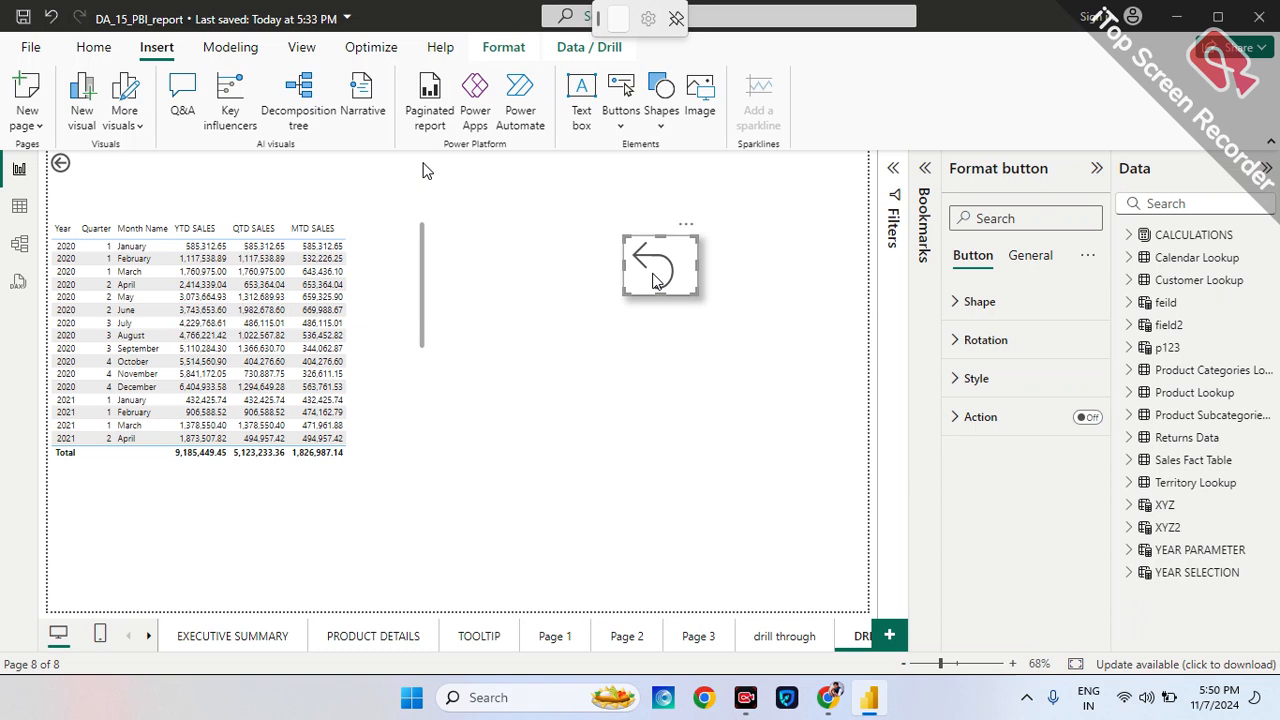
click(1086, 418)
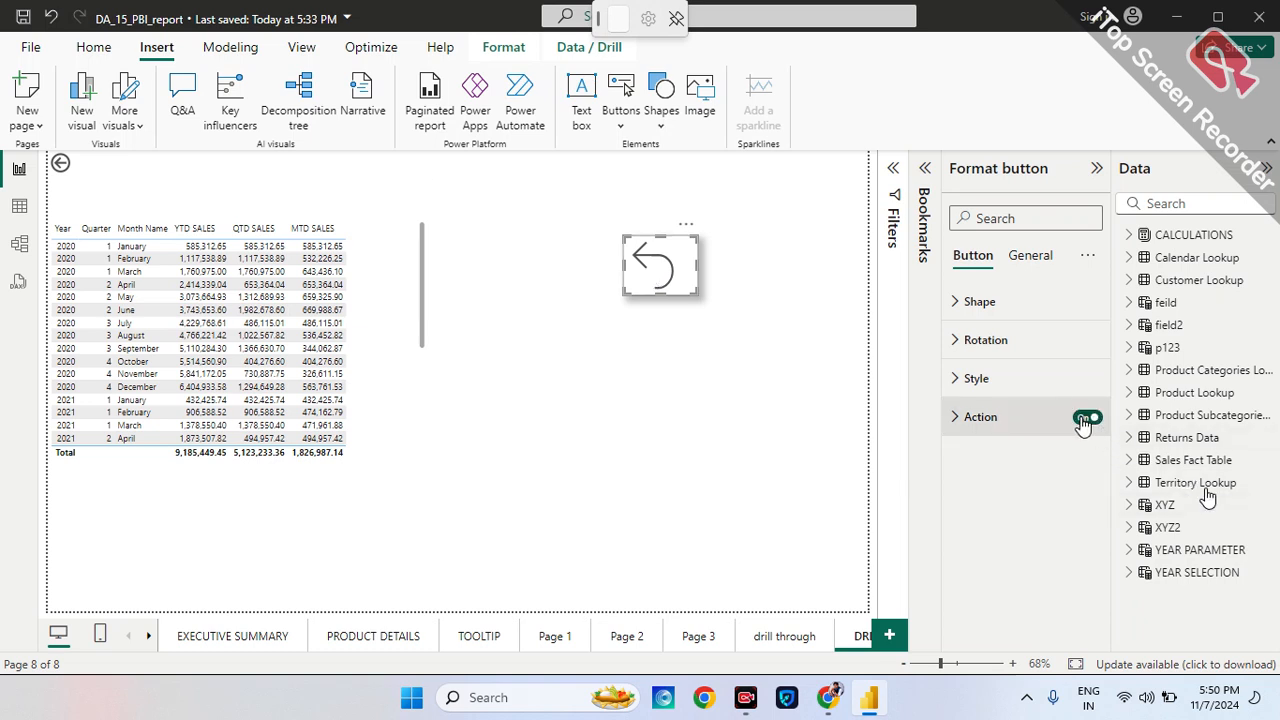
click(958, 418)
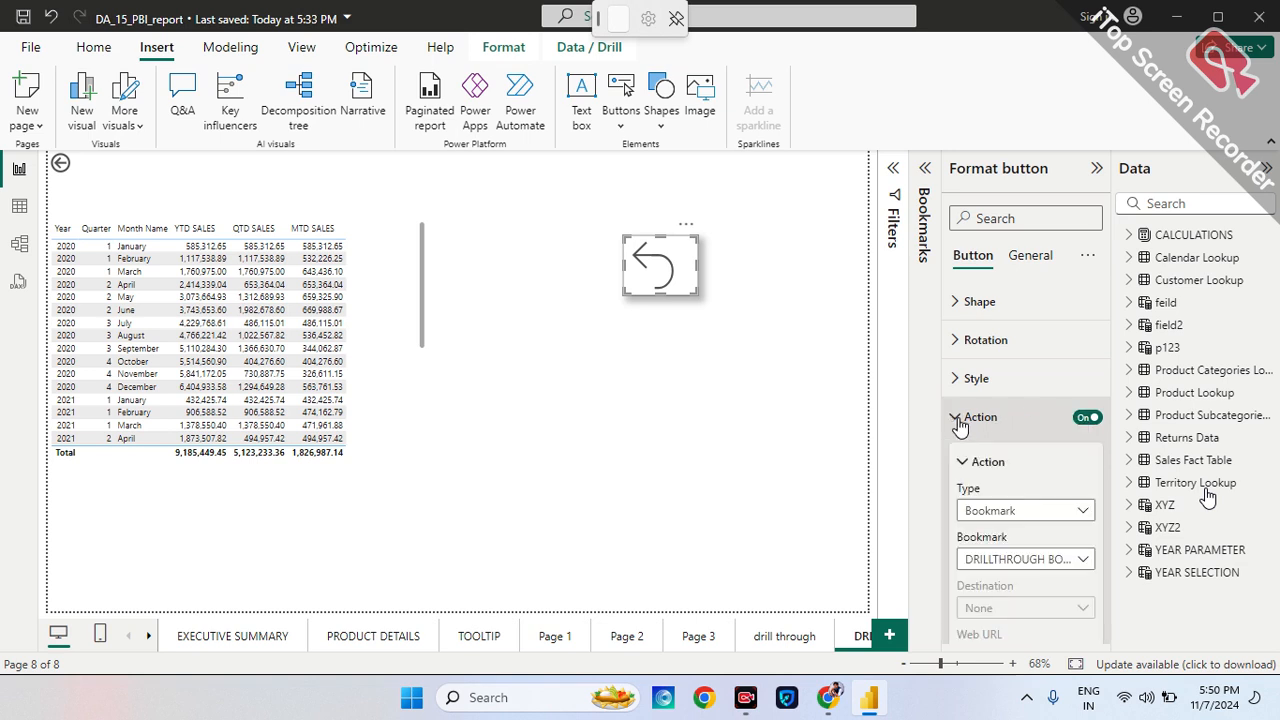
Set the curved-arrow button's bookmark to None and reassign DRILLTHROUGH BOOKMARK to it.
scroll(1018, 480, down, 1)
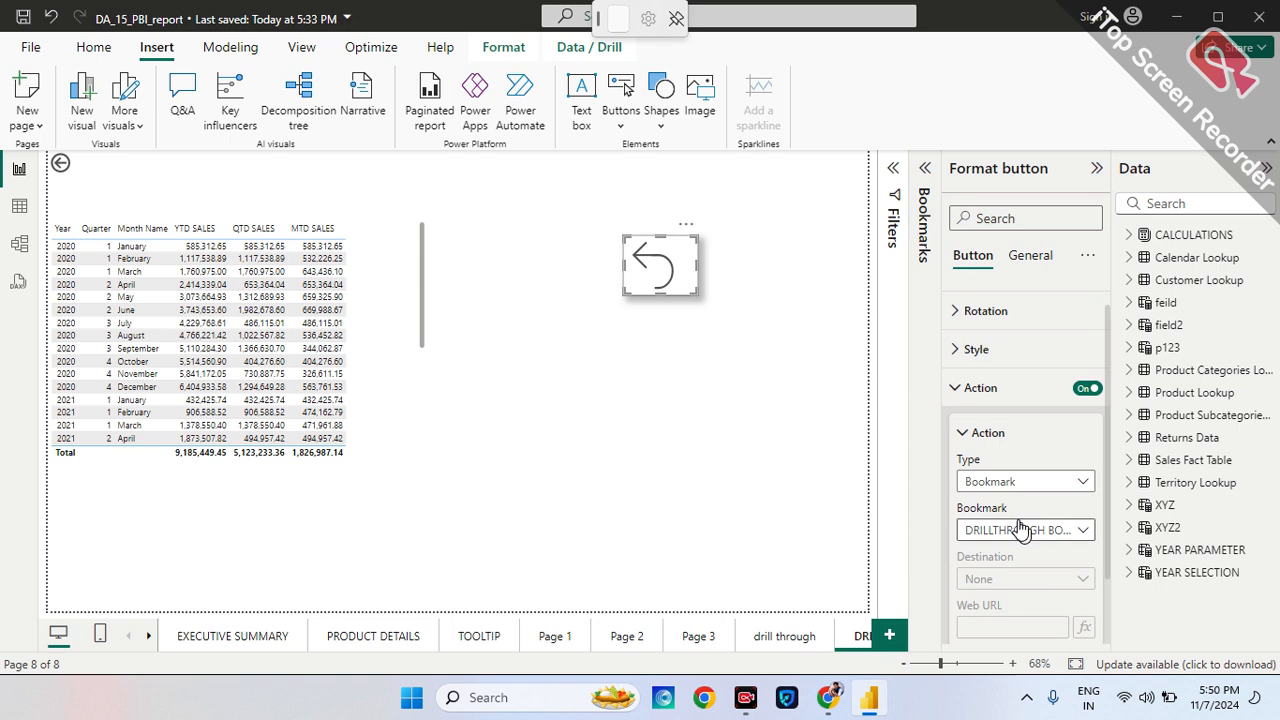
click(1020, 528)
click(975, 552)
click(1040, 543)
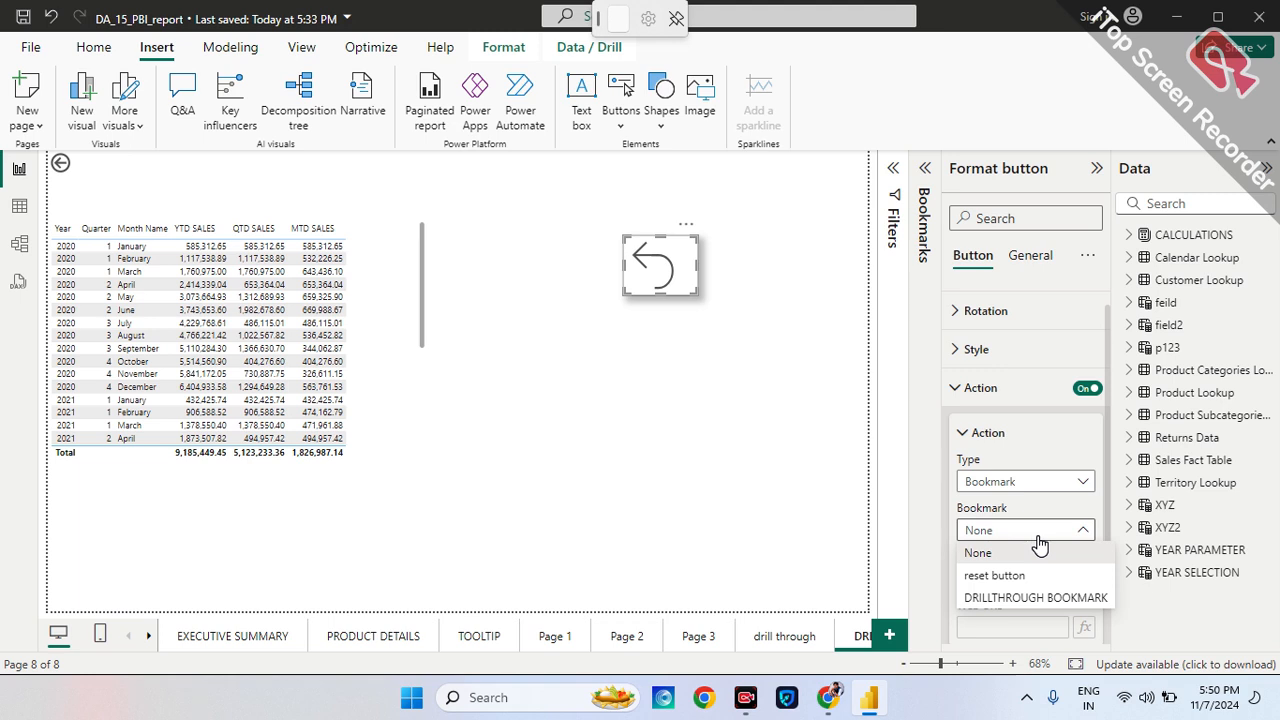
click(1025, 598)
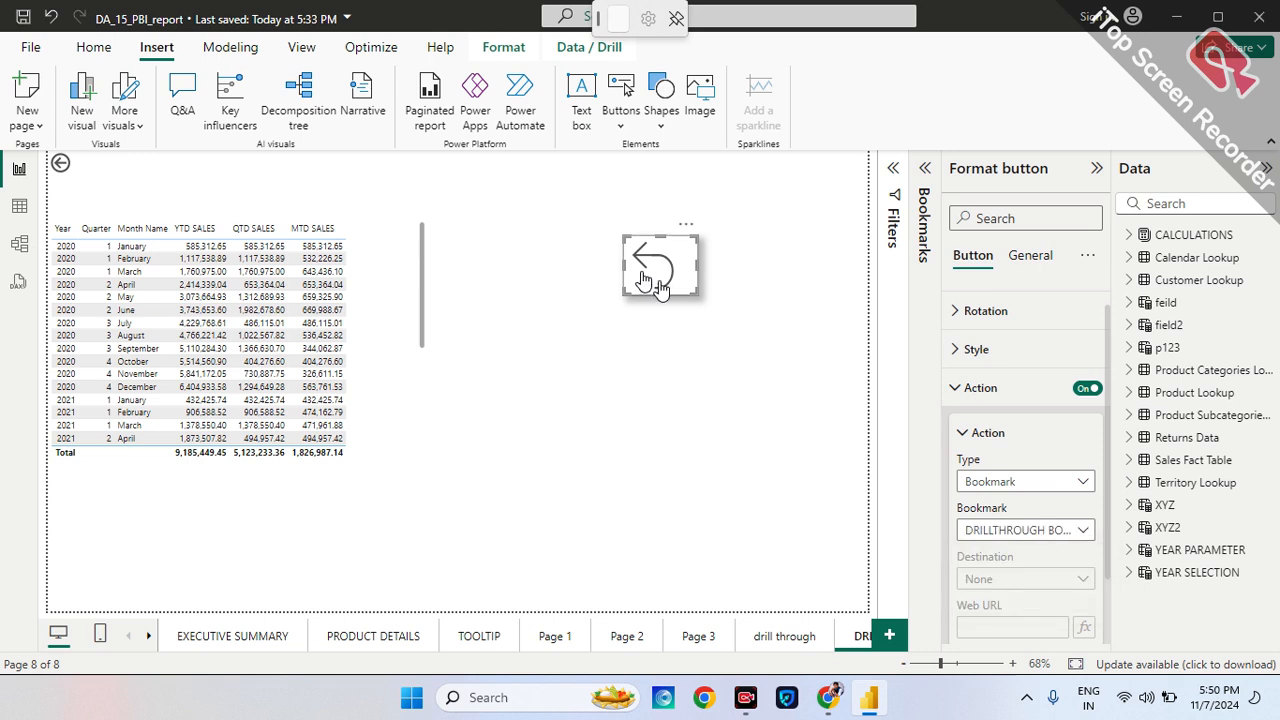
click(389, 489)
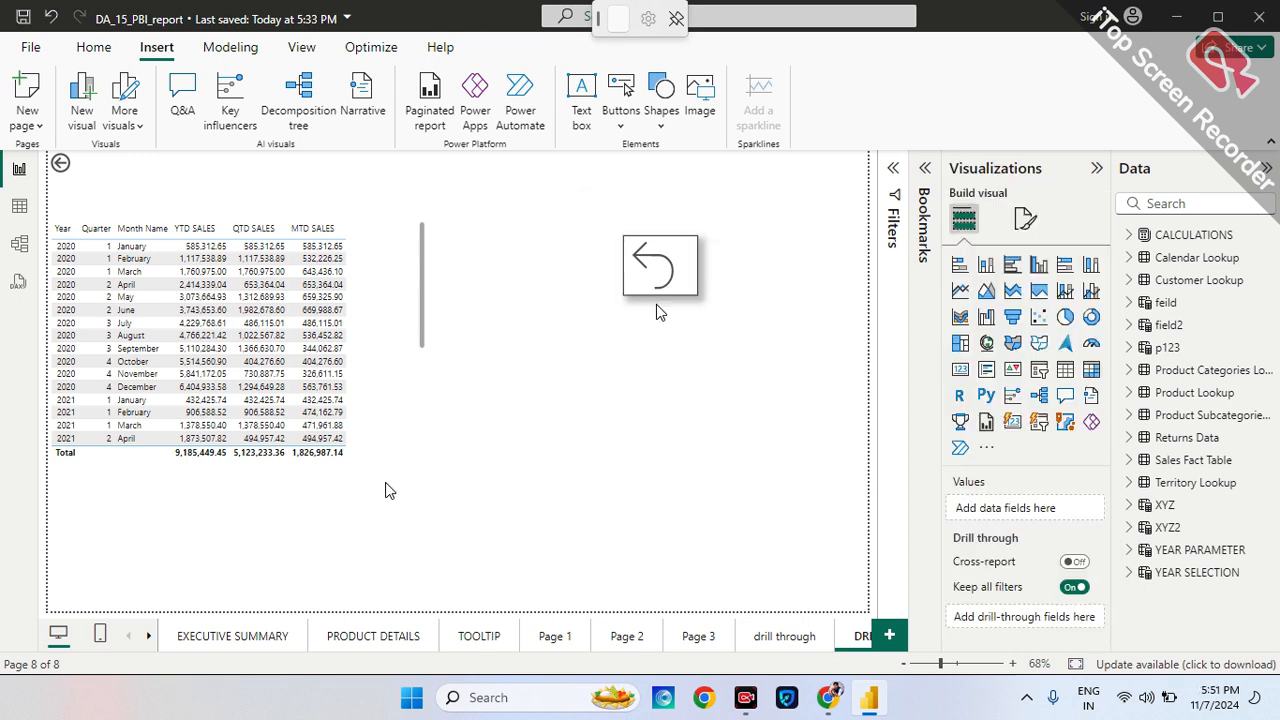
Check the context options of the Accessories tile in the EXECUTIVE SUMMARY treemap for a drill-through entry, including with the tile selected.
click(196, 646)
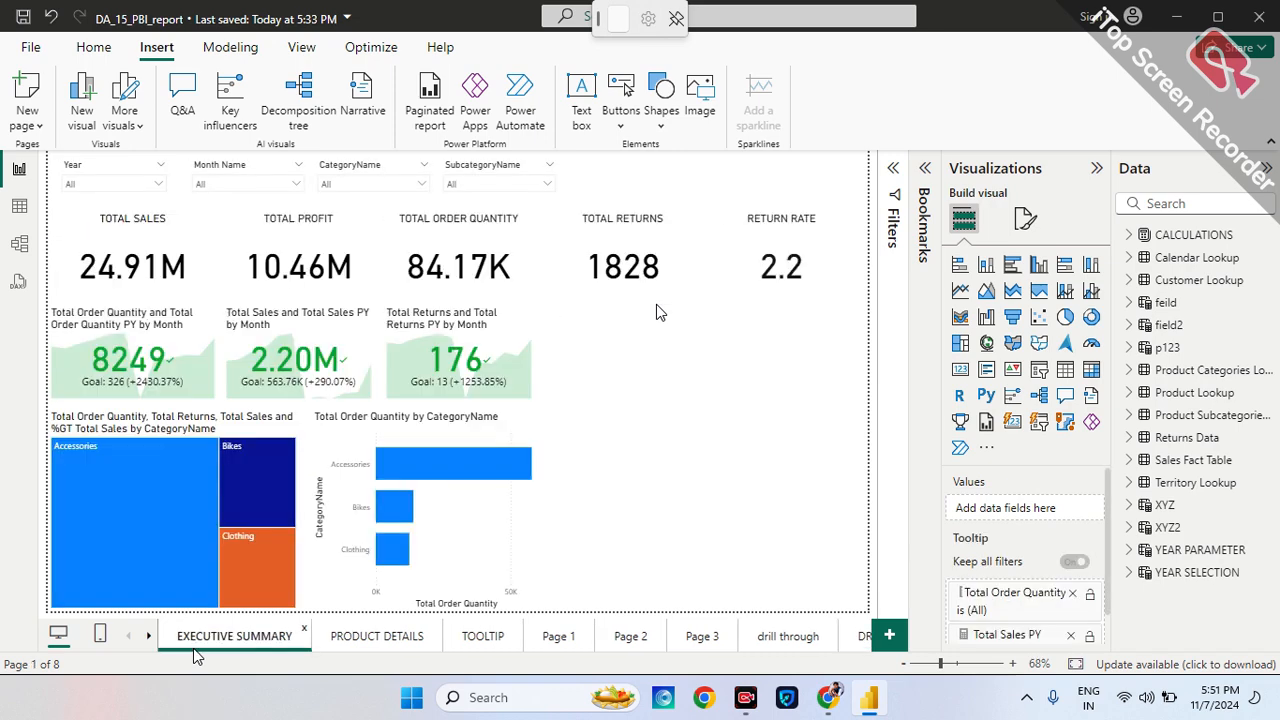
click(116, 525)
right_click(120, 527)
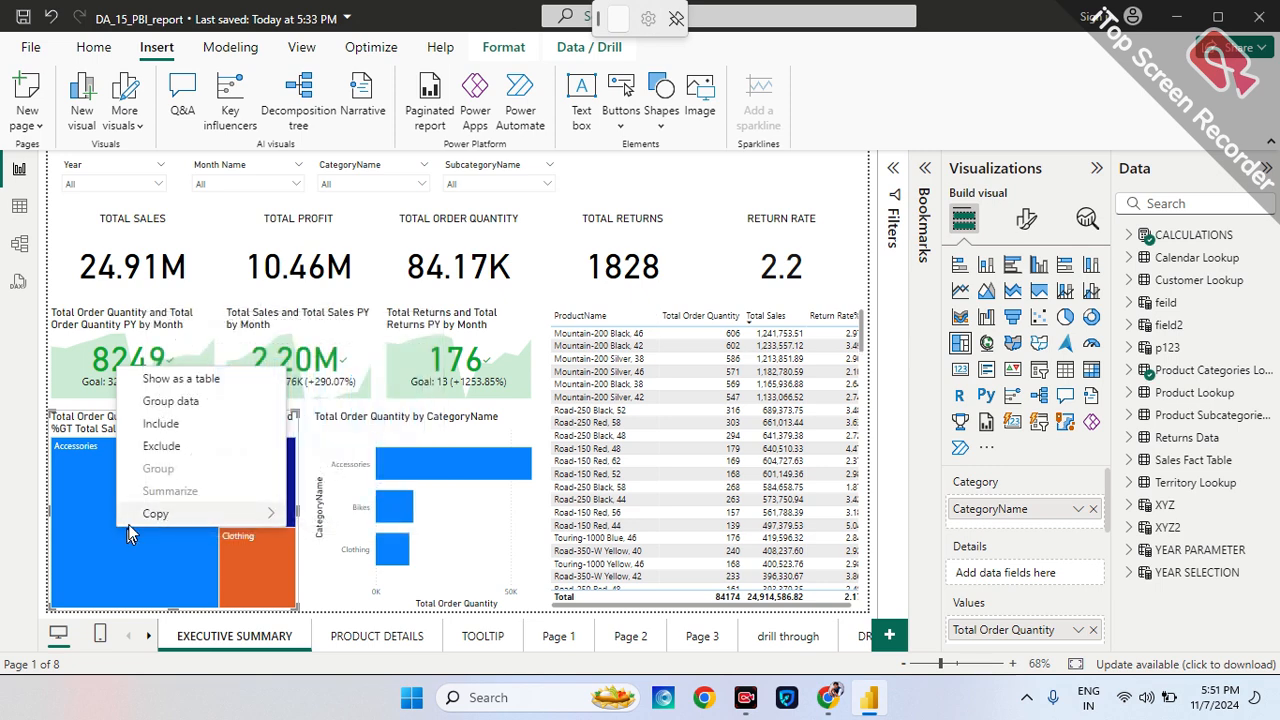
click(126, 534)
click(128, 524)
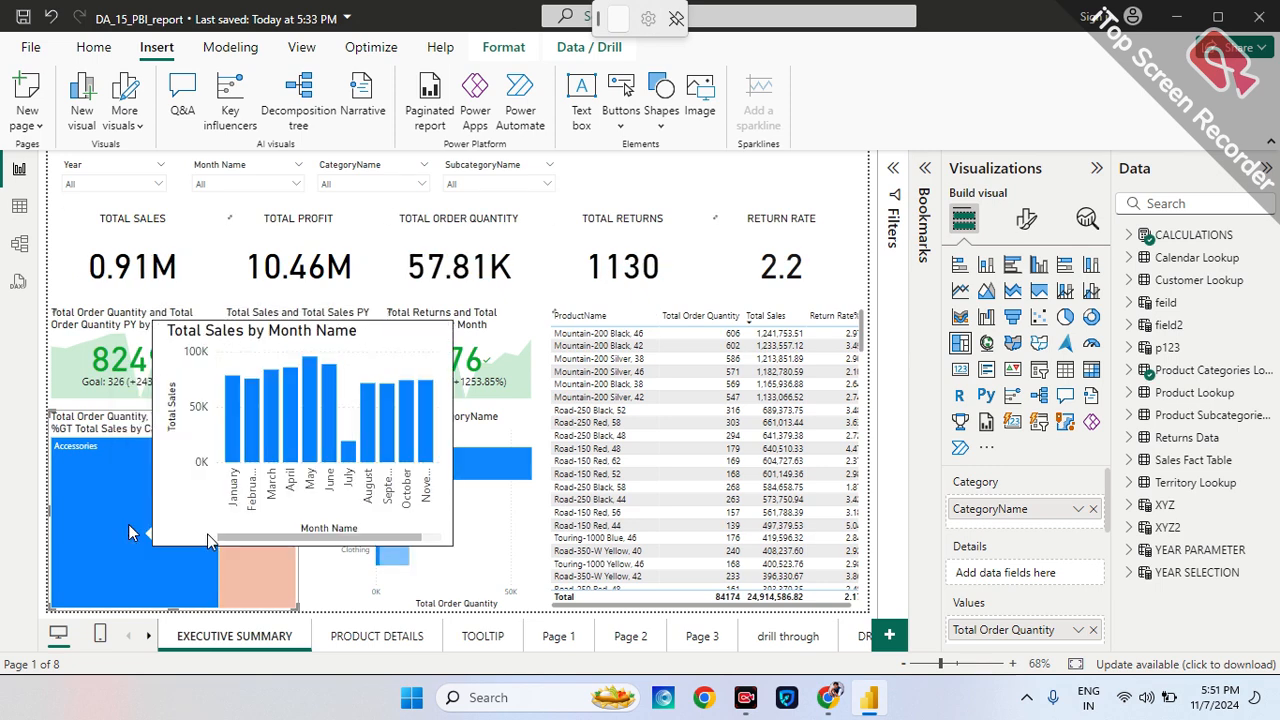
click(762, 190)
mouse_move(193, 500)
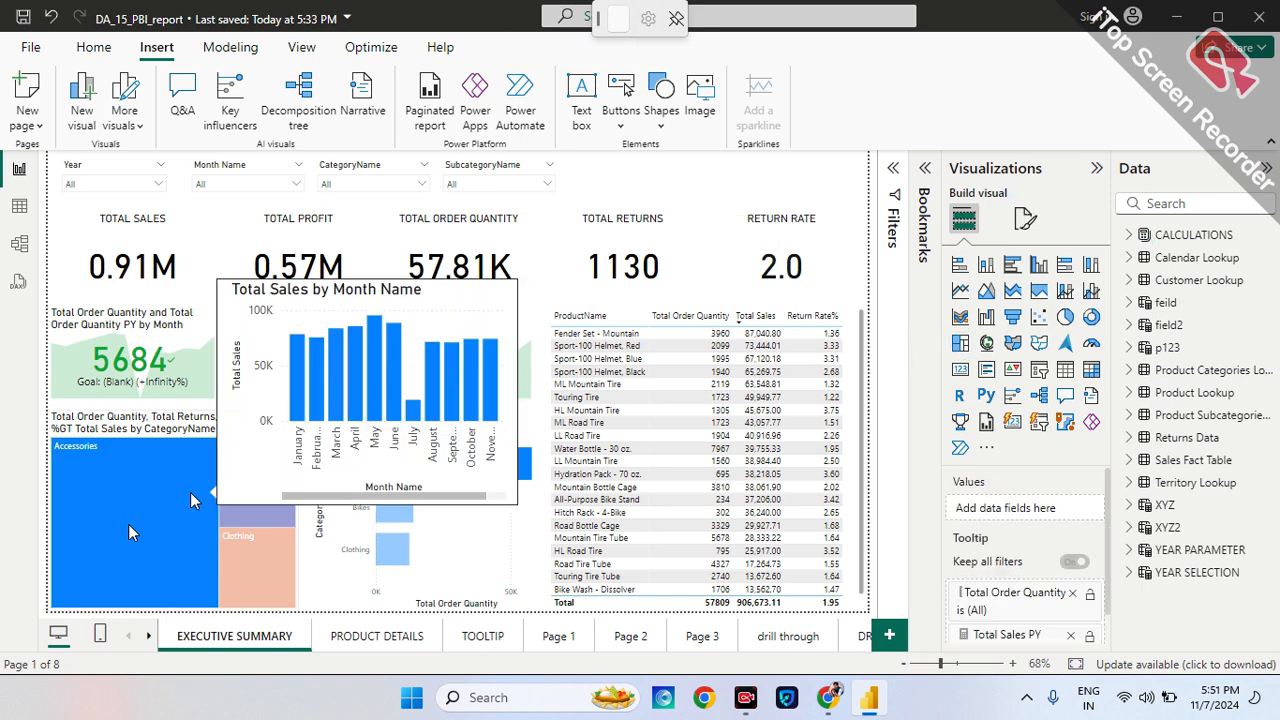
right_click(193, 500)
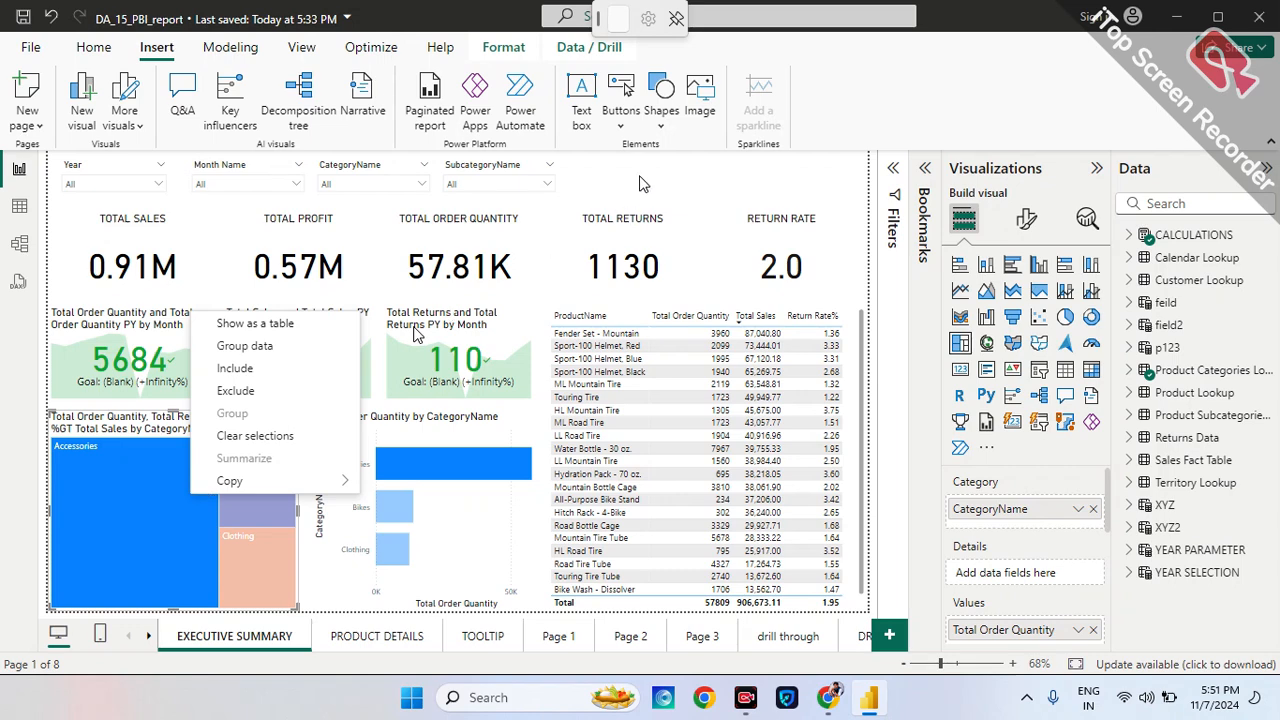
key(Escape)
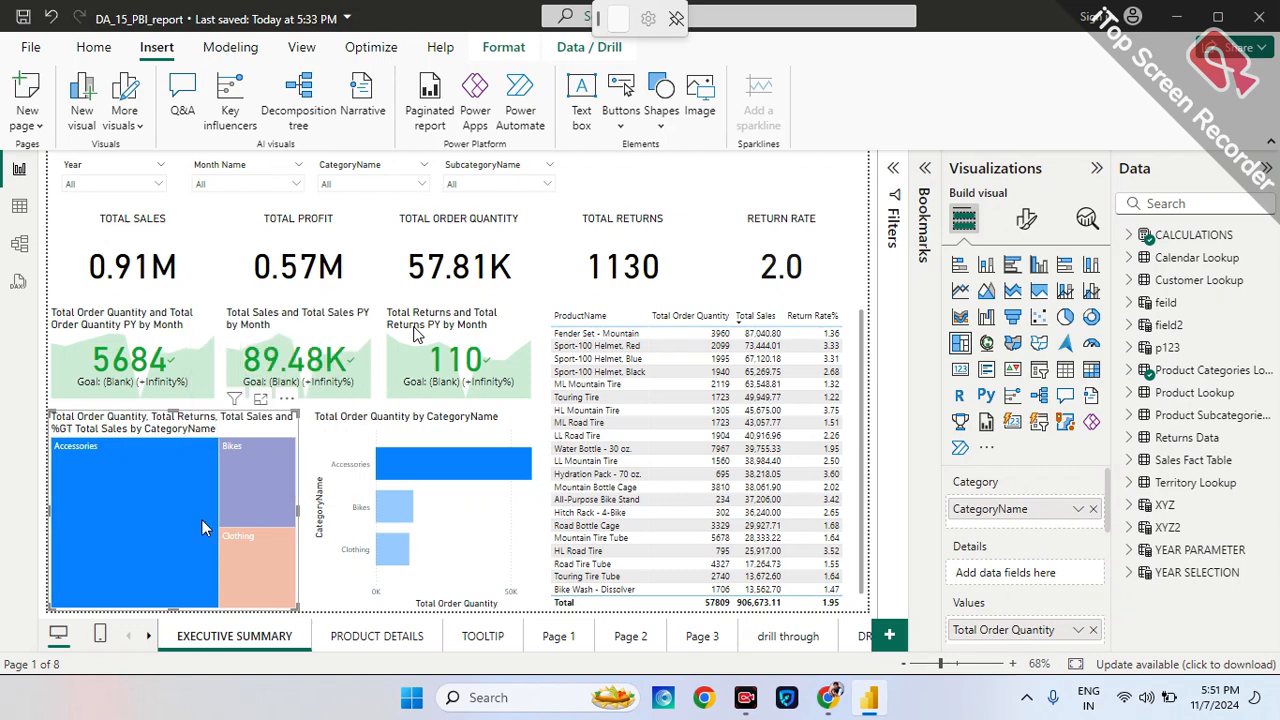
Clear the Accessories selection in the treemap and recheck the tile's context options for drill-through.
mouse_move(203, 525)
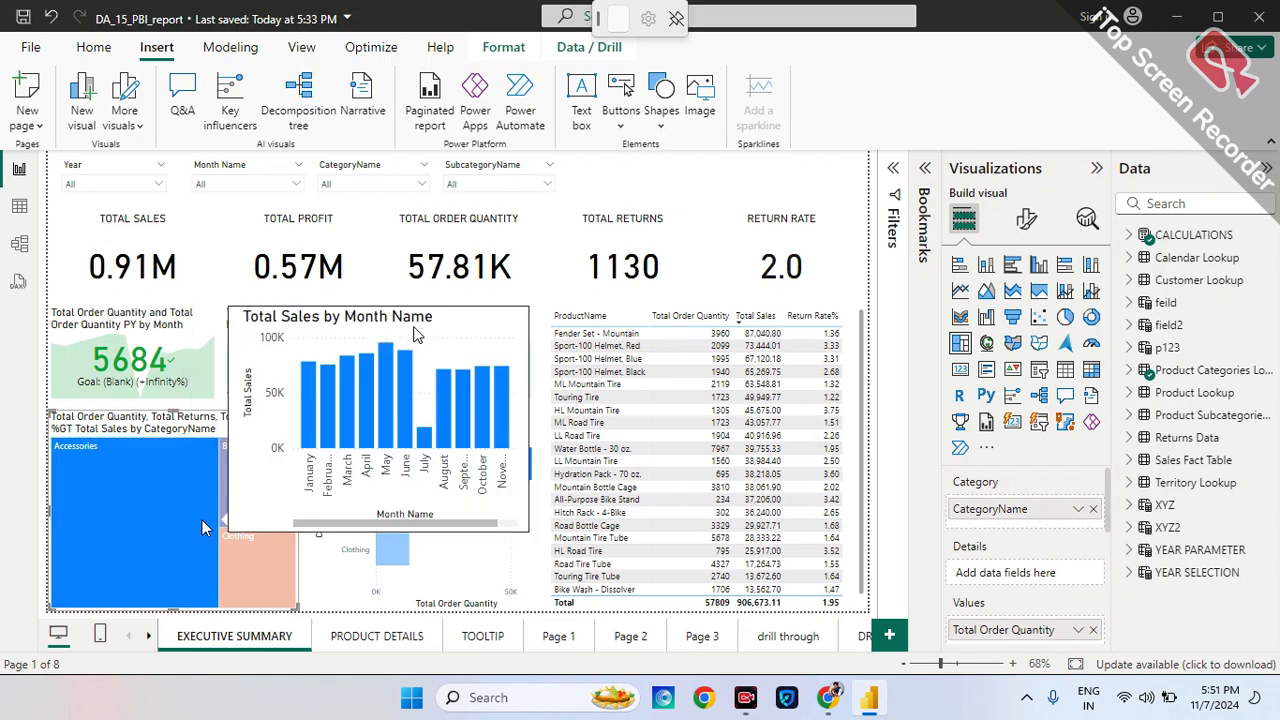
click(201, 519)
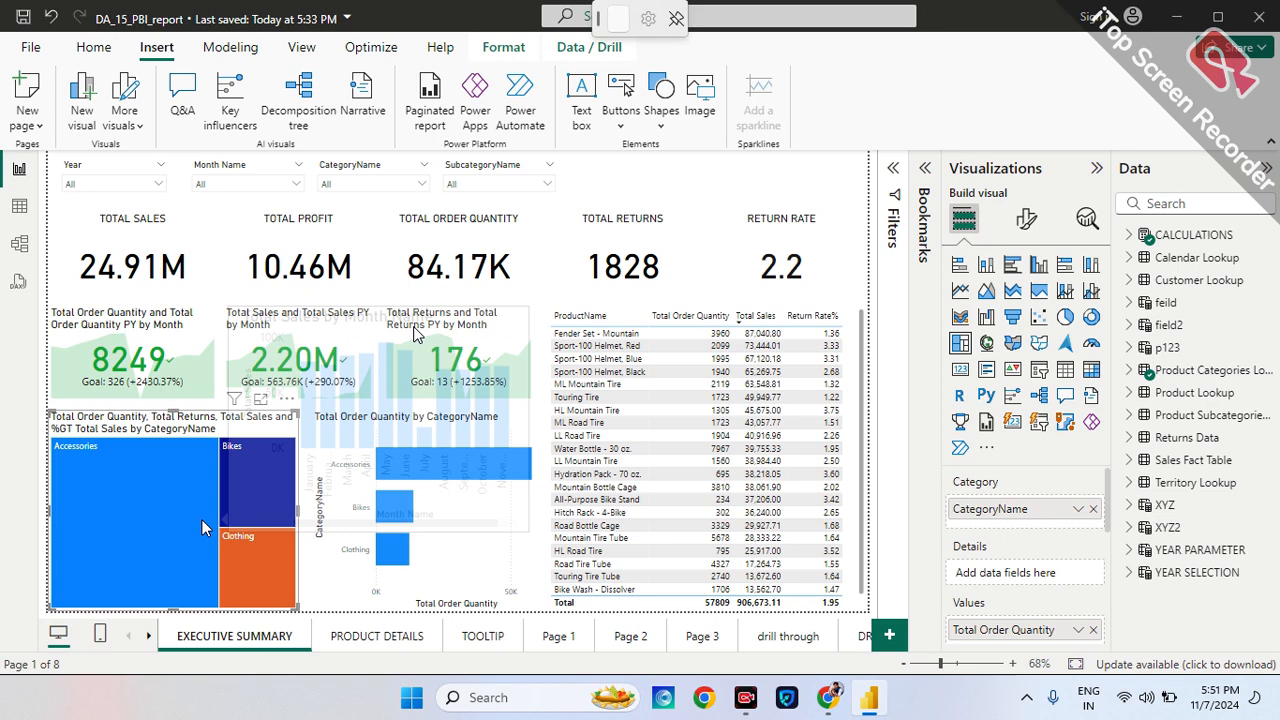
right_click(144, 502)
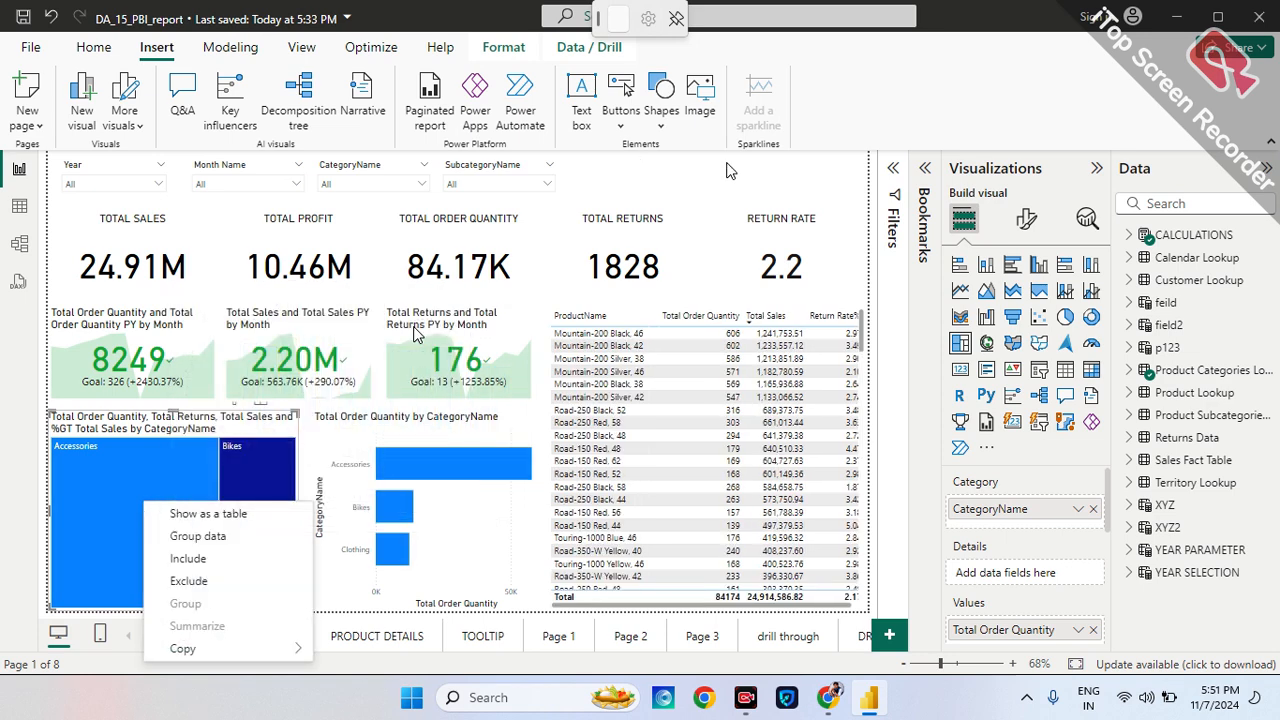
key(Escape)
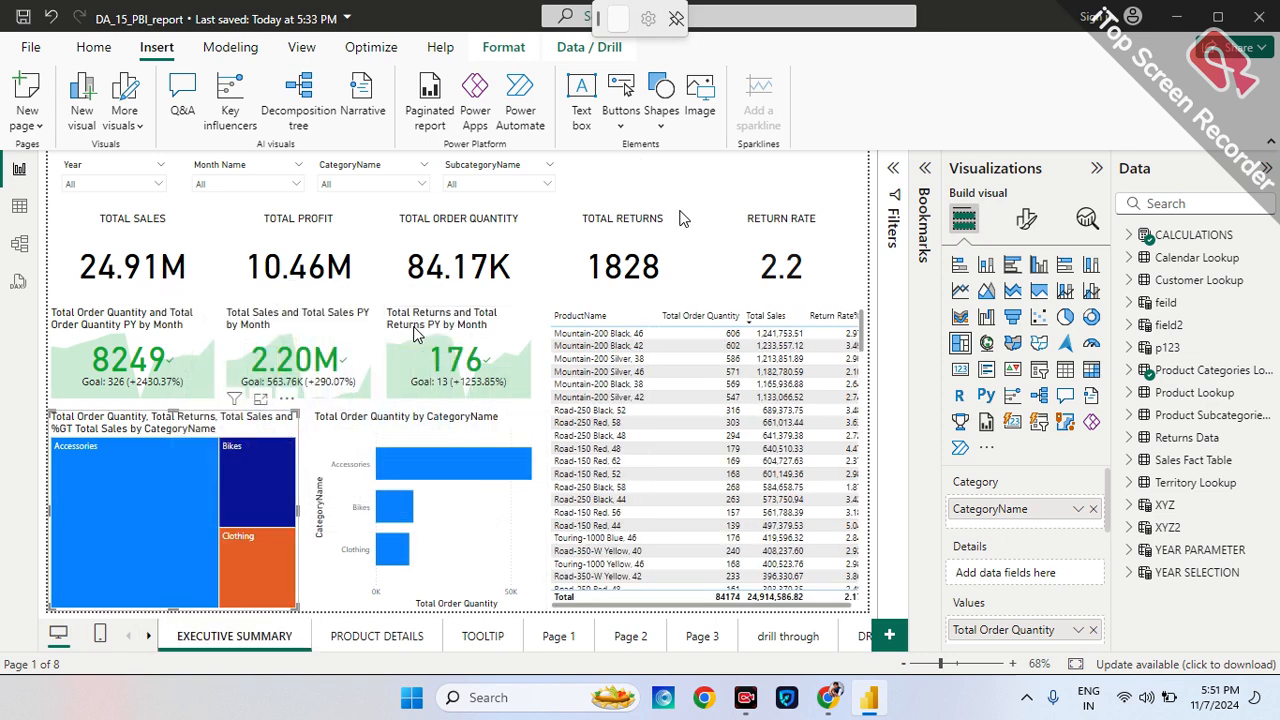
click(725, 184)
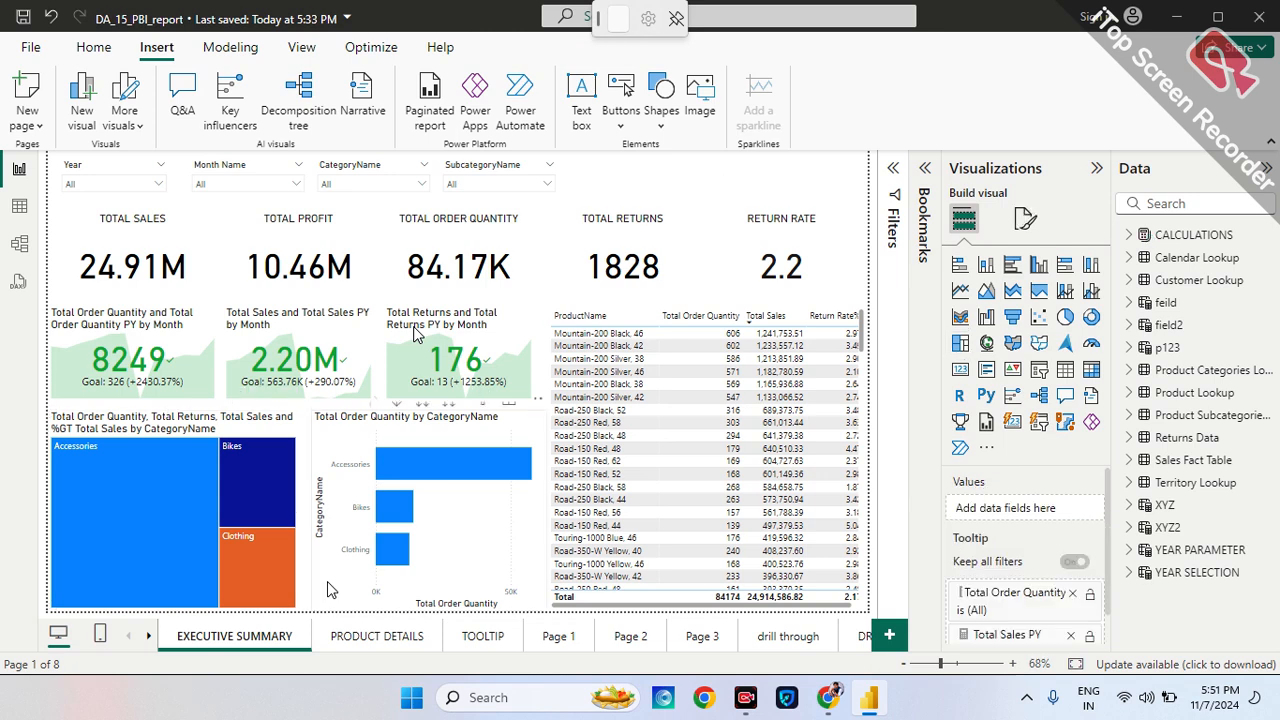
View the PRODUCT DETAILS page, return to EXECUTIVE SUMMARY and review the treemap's category, value and tooltip fields.
click(373, 640)
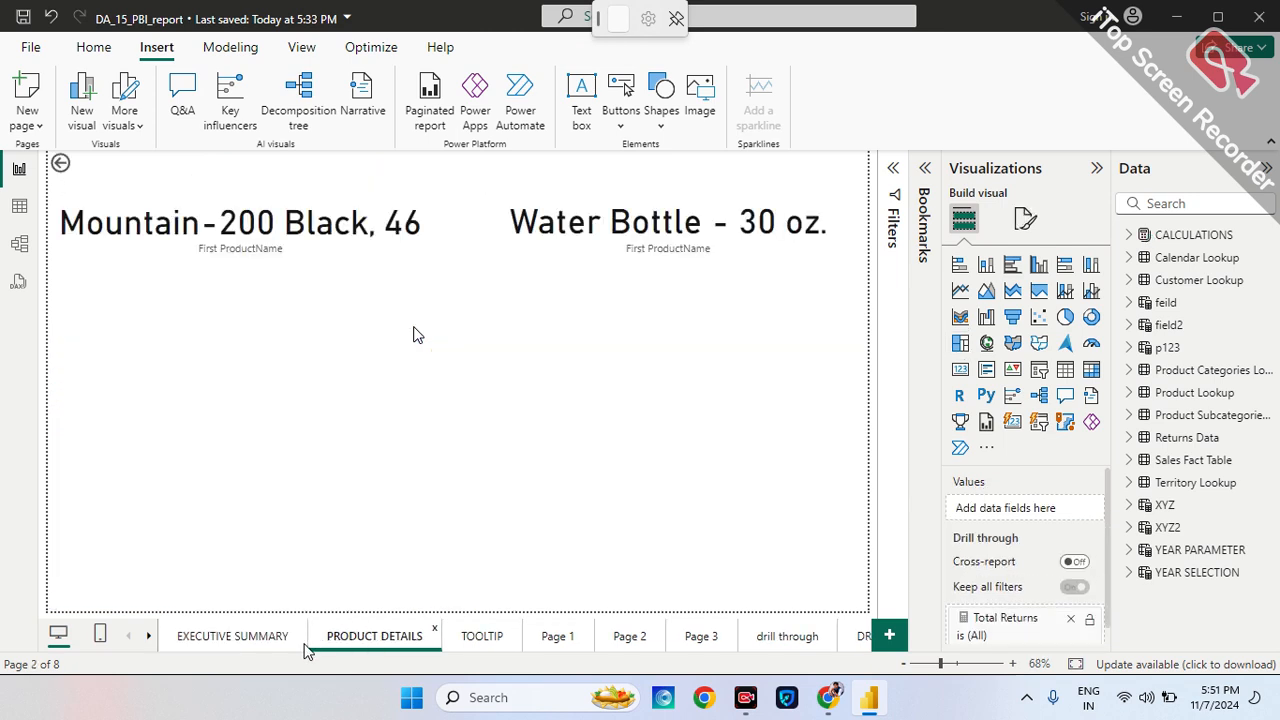
click(237, 640)
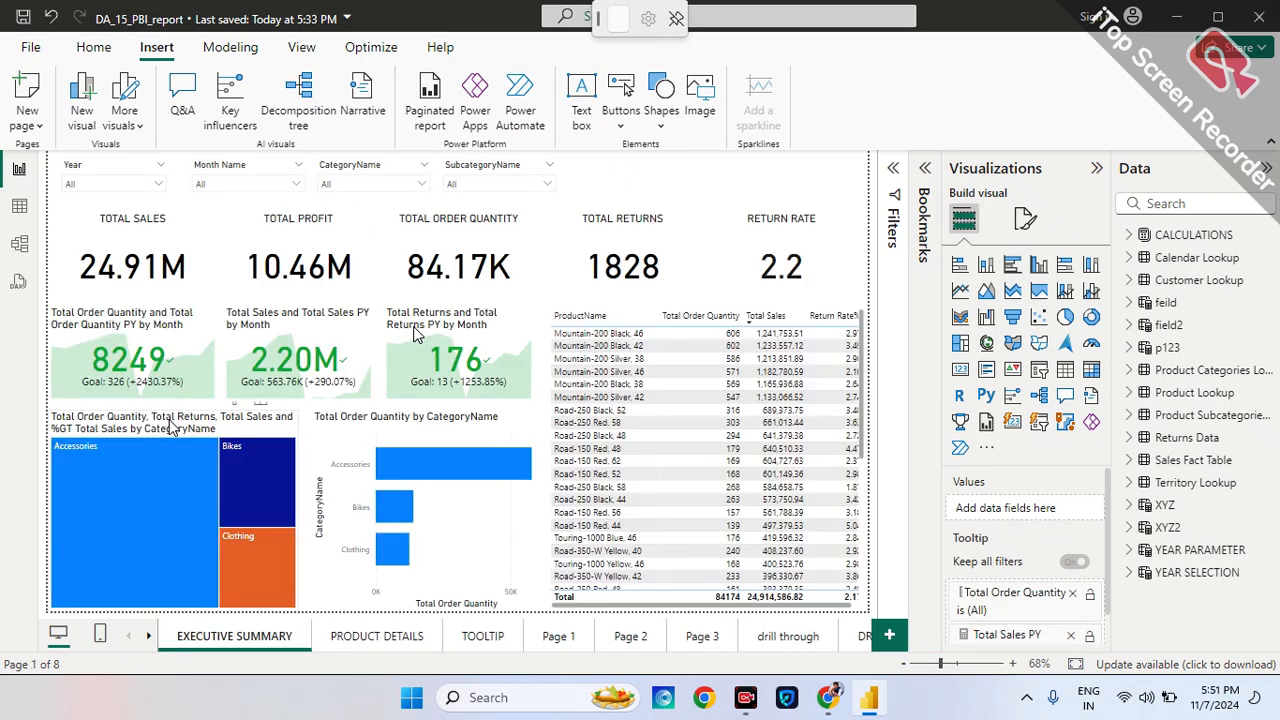
click(170, 428)
scroll(997, 578, down, 3)
scroll(997, 578, down, 4)
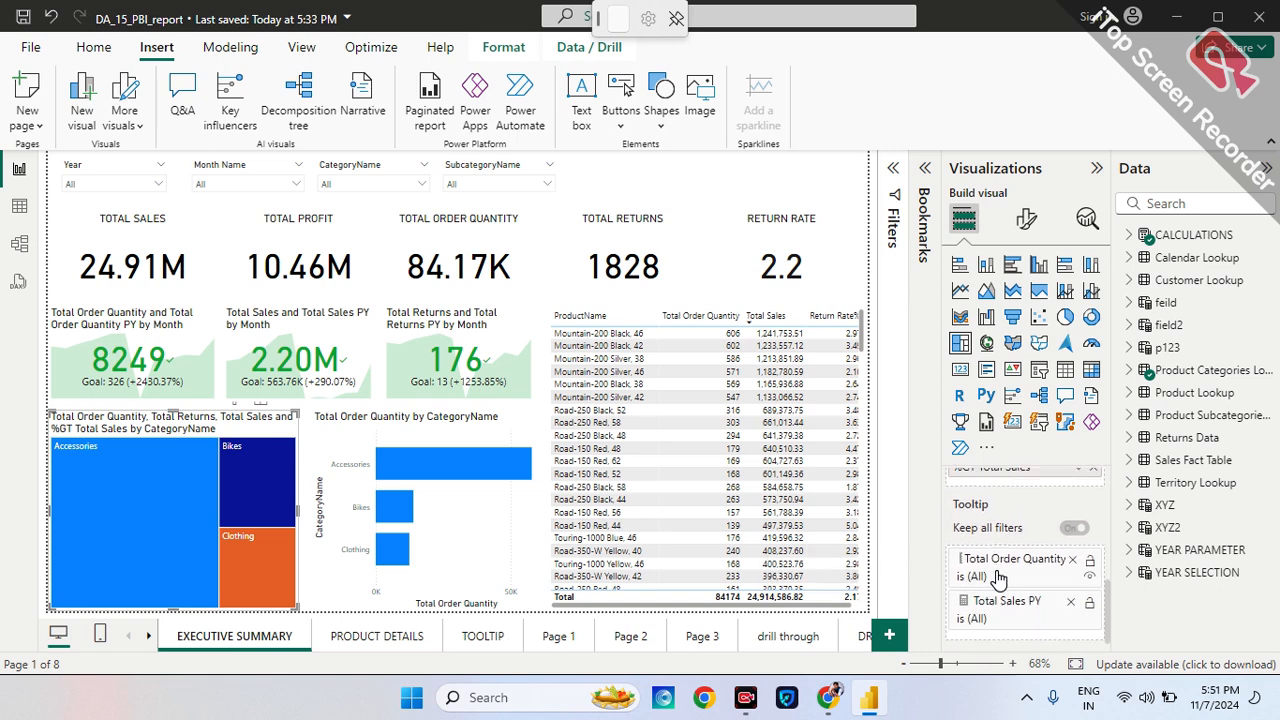
scroll(997, 578, up, 5)
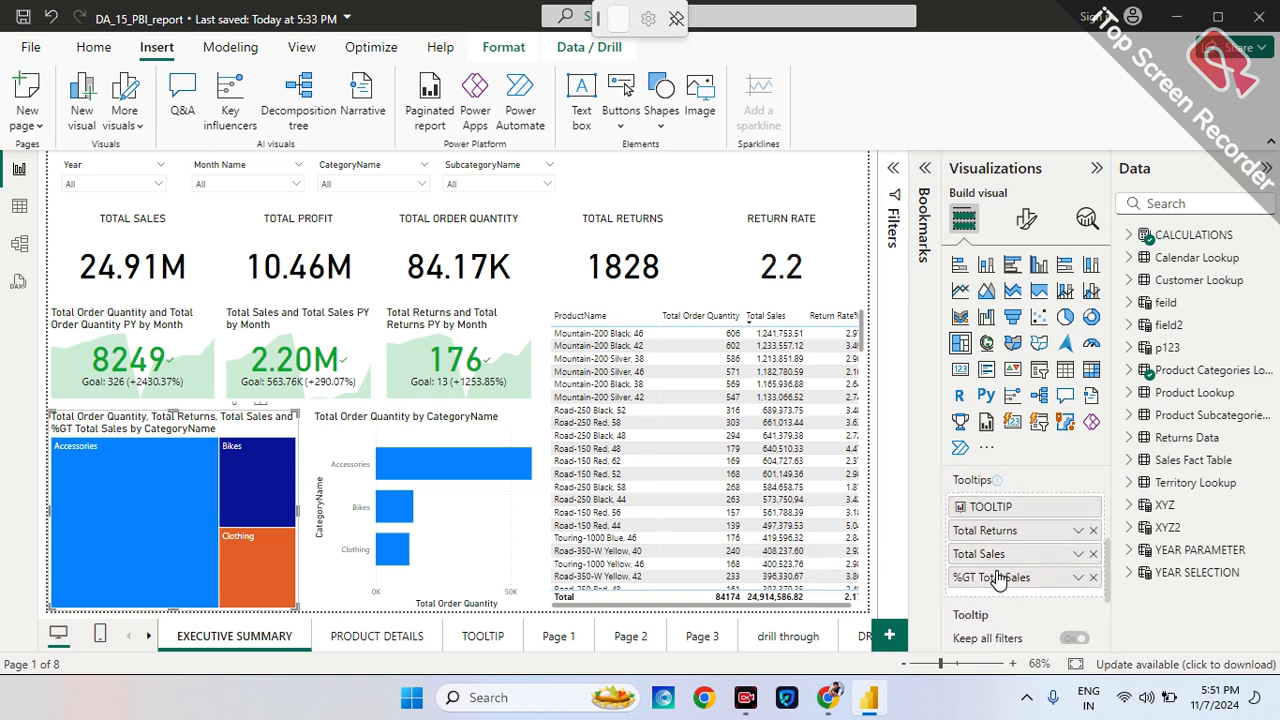
scroll(997, 578, up, 3)
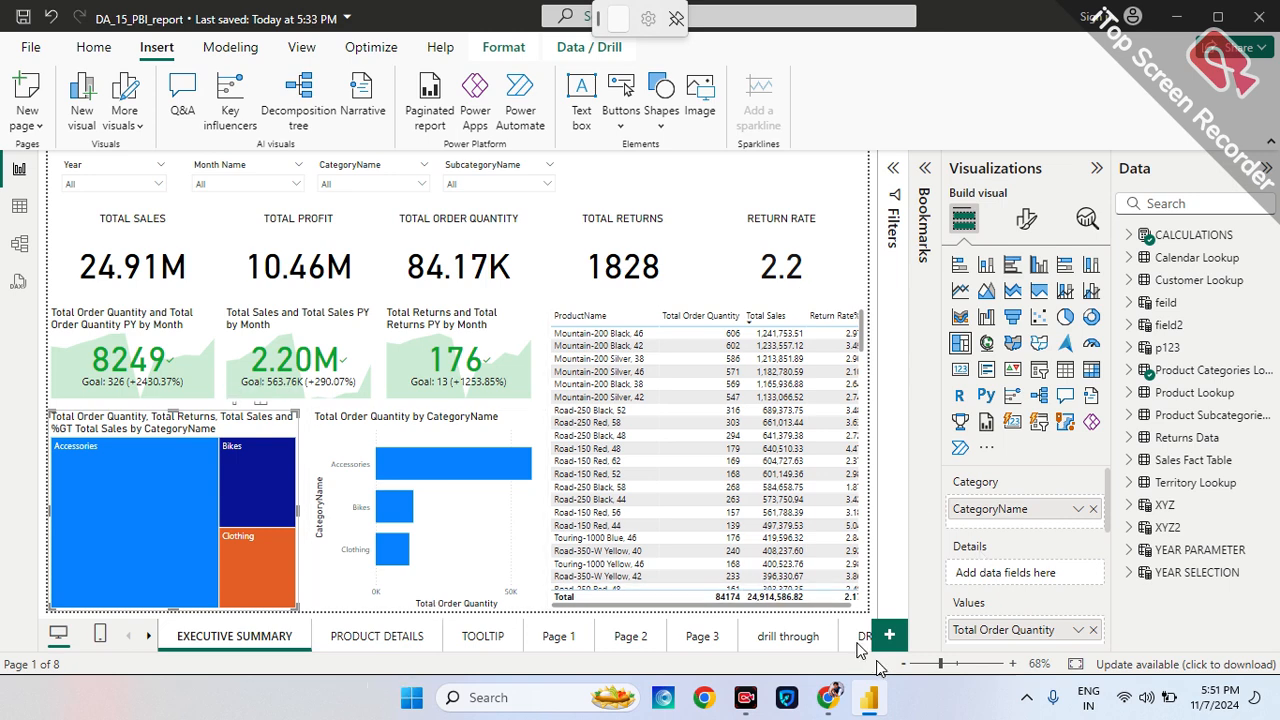
Inspect the sales table's columns and the drill-through settings on the DRILLTHROUGH page.
click(860, 640)
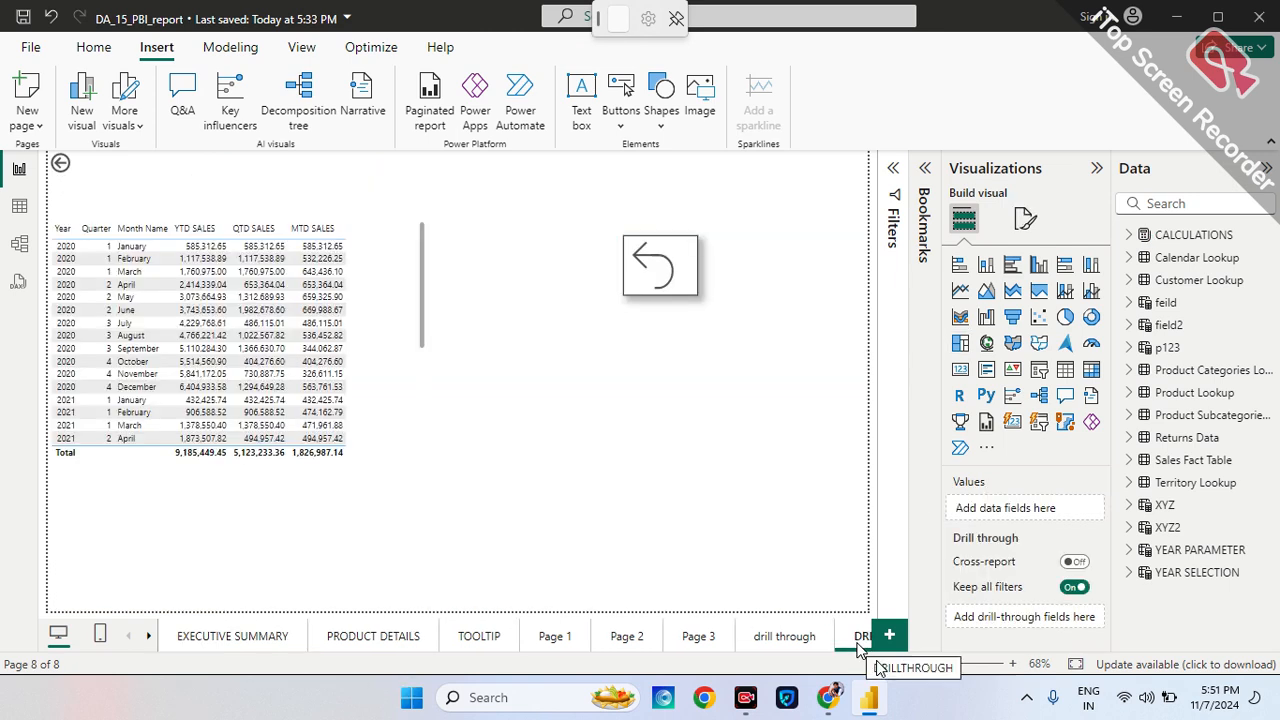
click(415, 248)
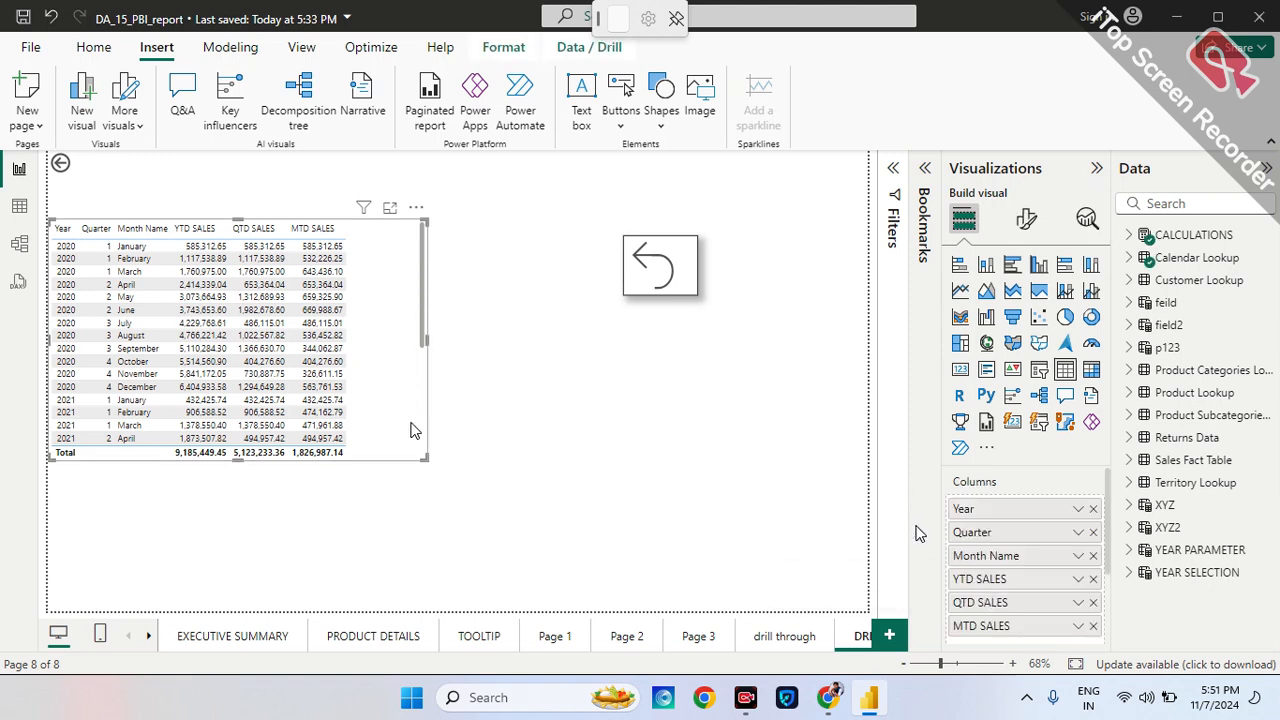
click(489, 451)
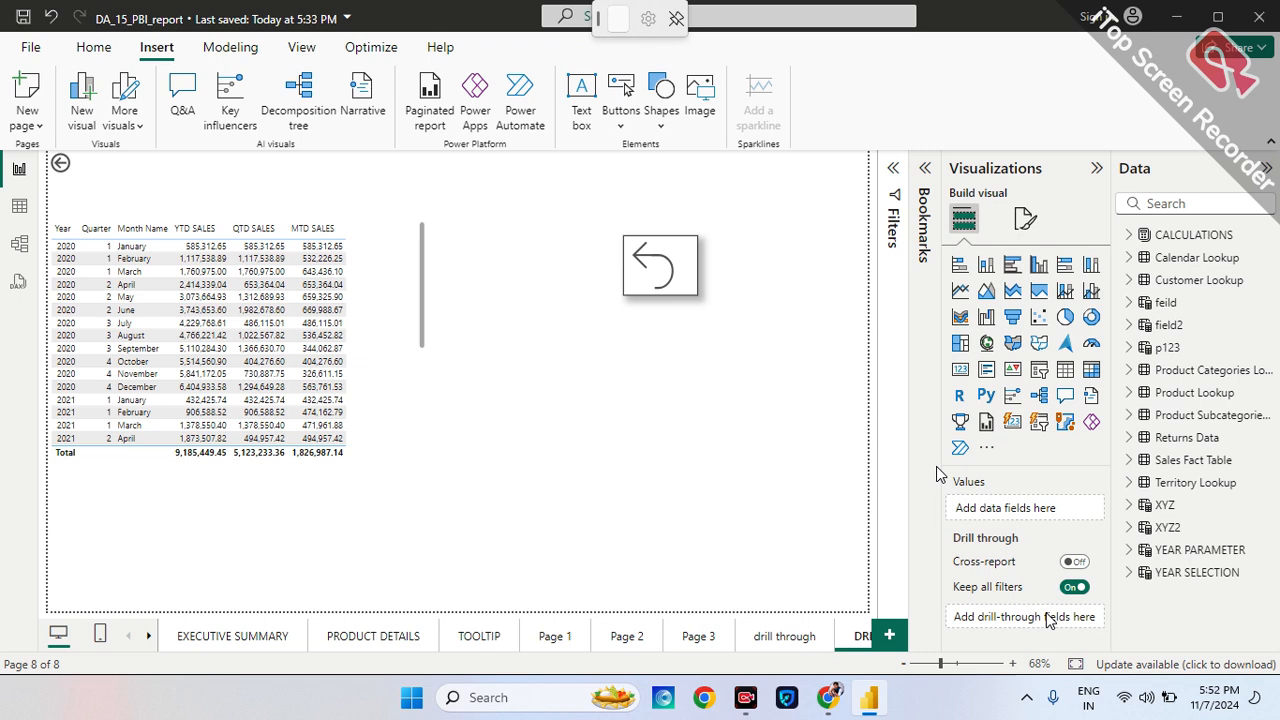
Compare the page settings of EXECUTIVE SUMMARY with those of the lowercase "drill through" page.
click(197, 645)
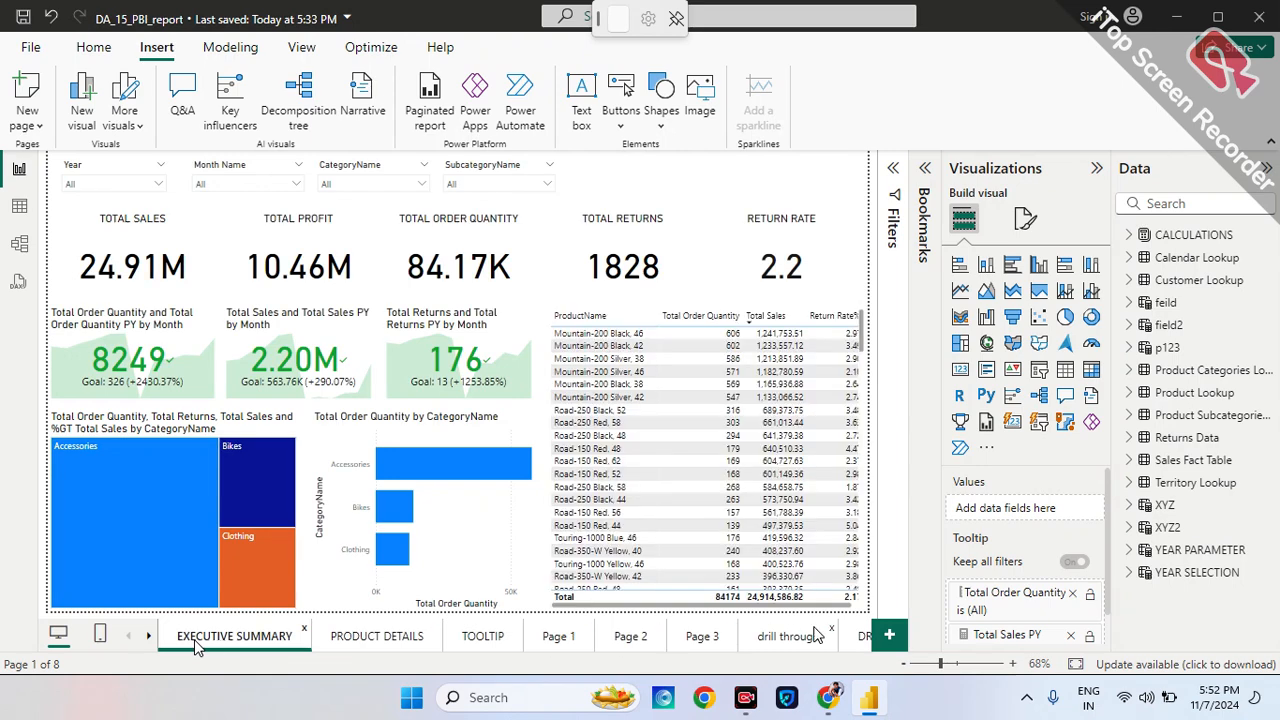
click(808, 637)
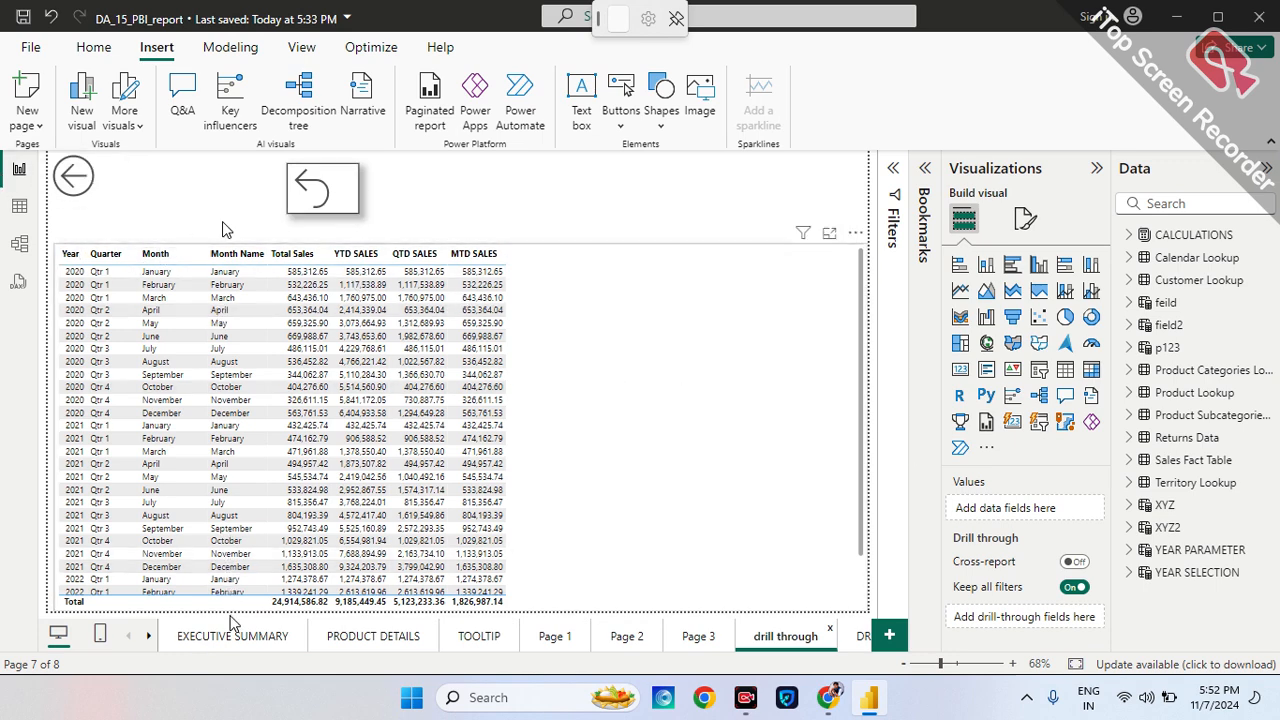
click(238, 638)
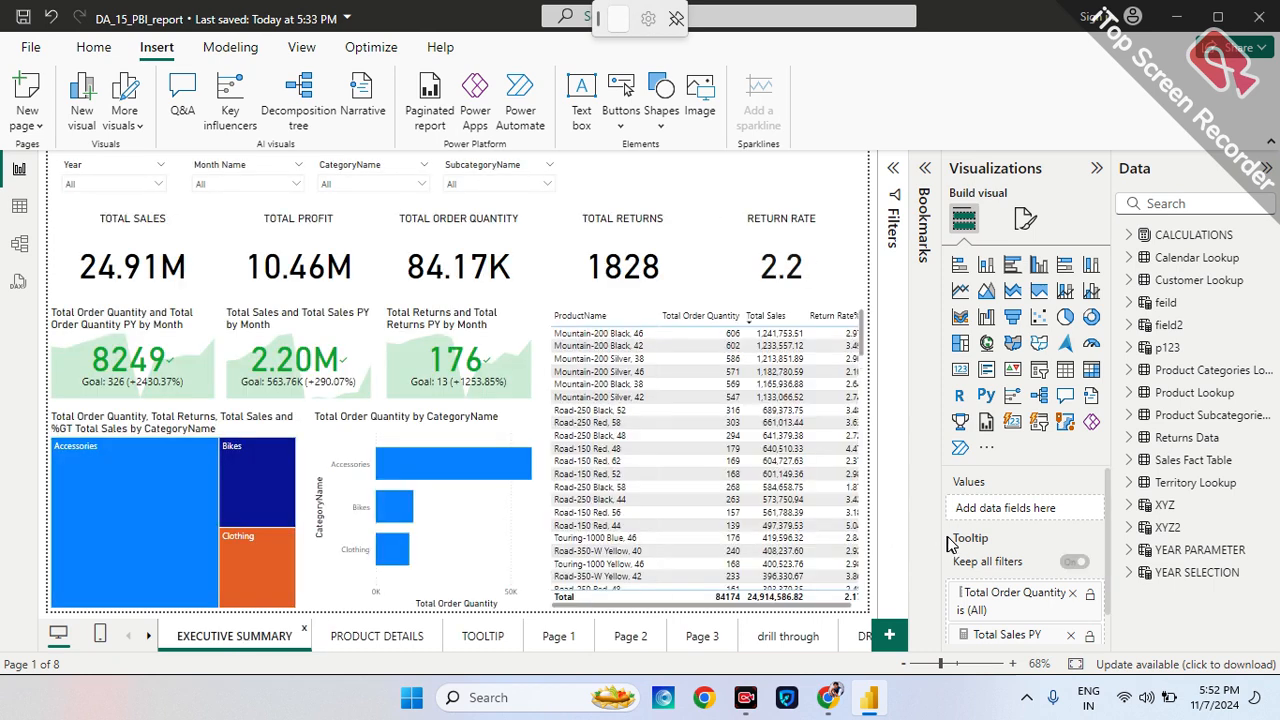
scroll(950, 543, down, 1)
scroll(950, 543, up, 1)
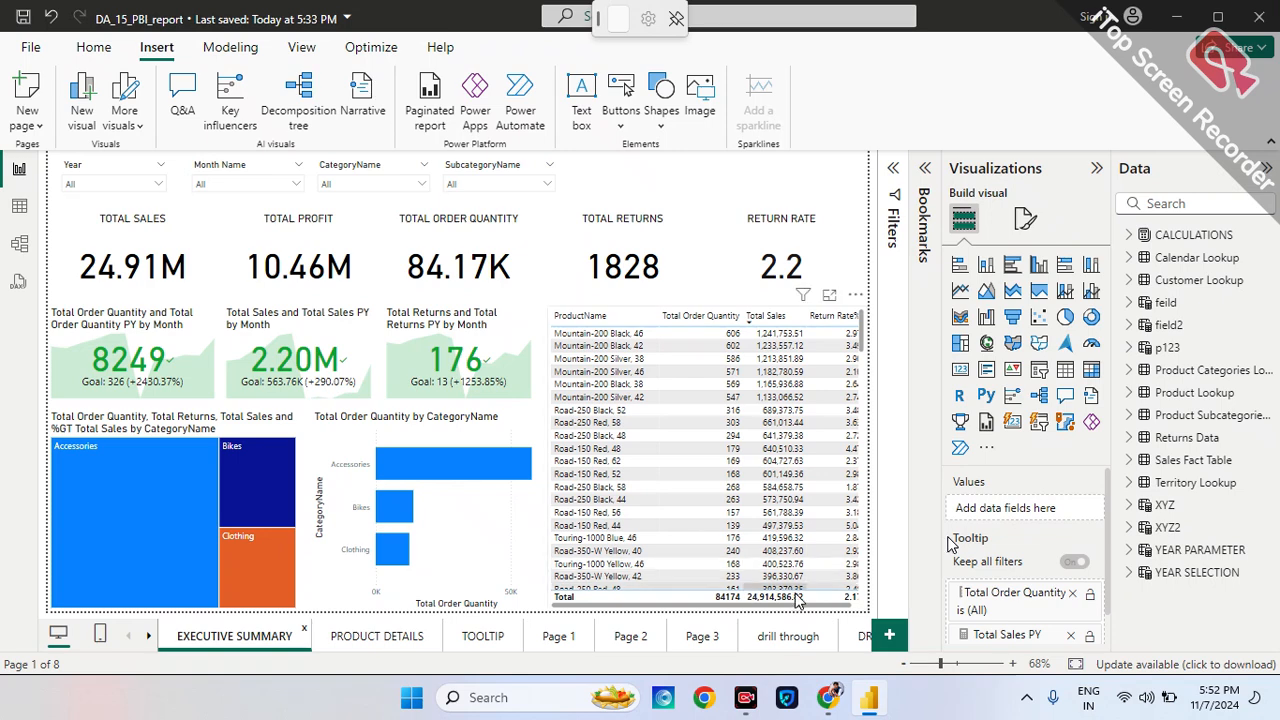
Search the data fields for "CATEGO" and add CategoryName as a drill-through field on the DRILLTHROUGH page.
click(867, 641)
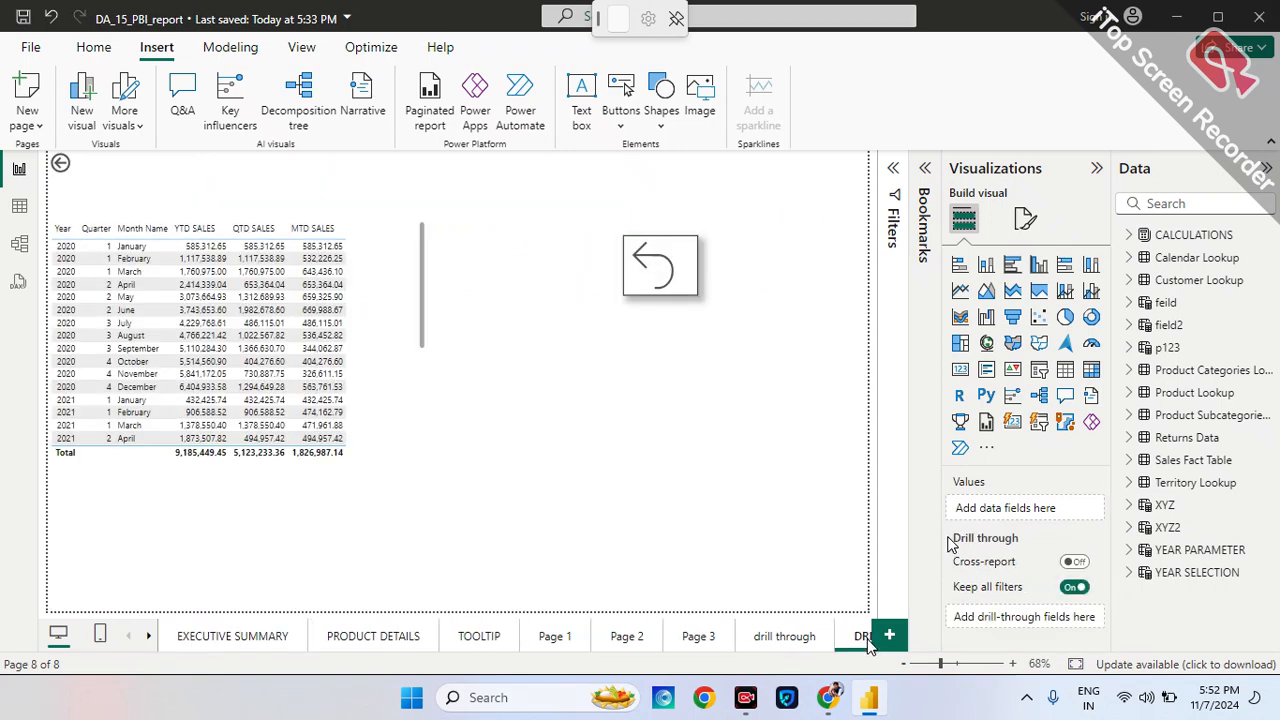
click(1161, 203)
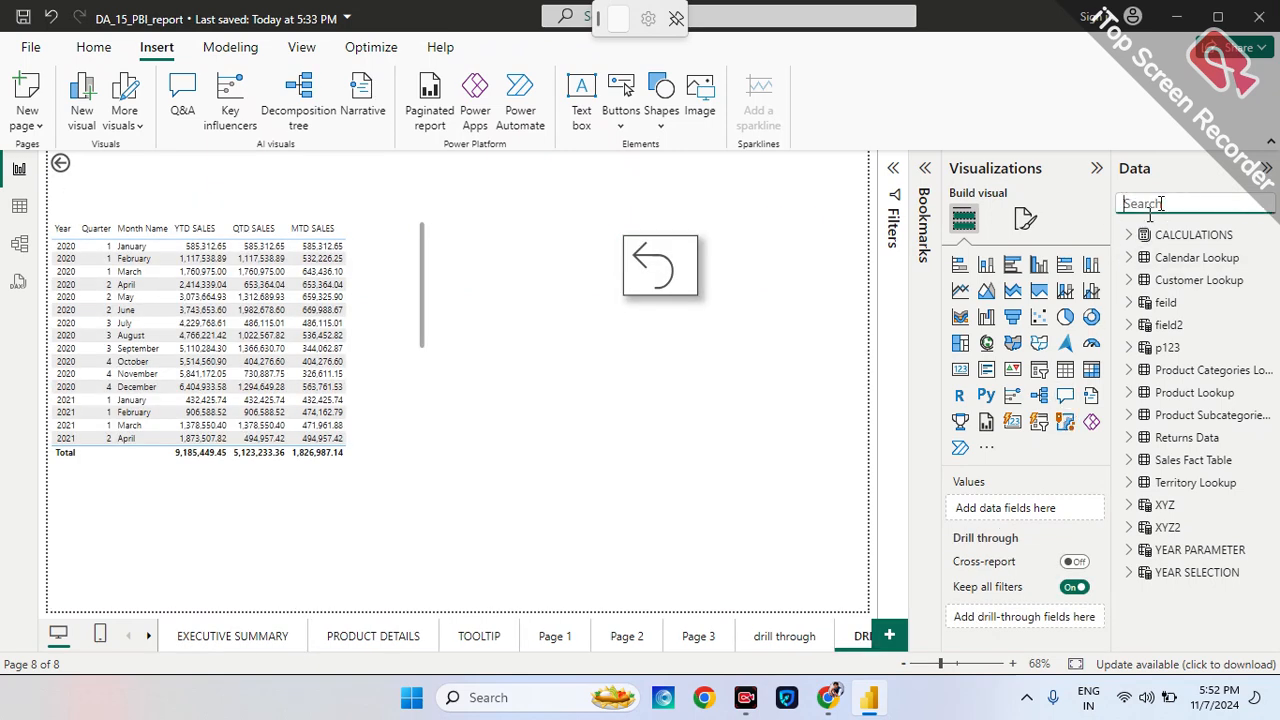
text(CATEGO)
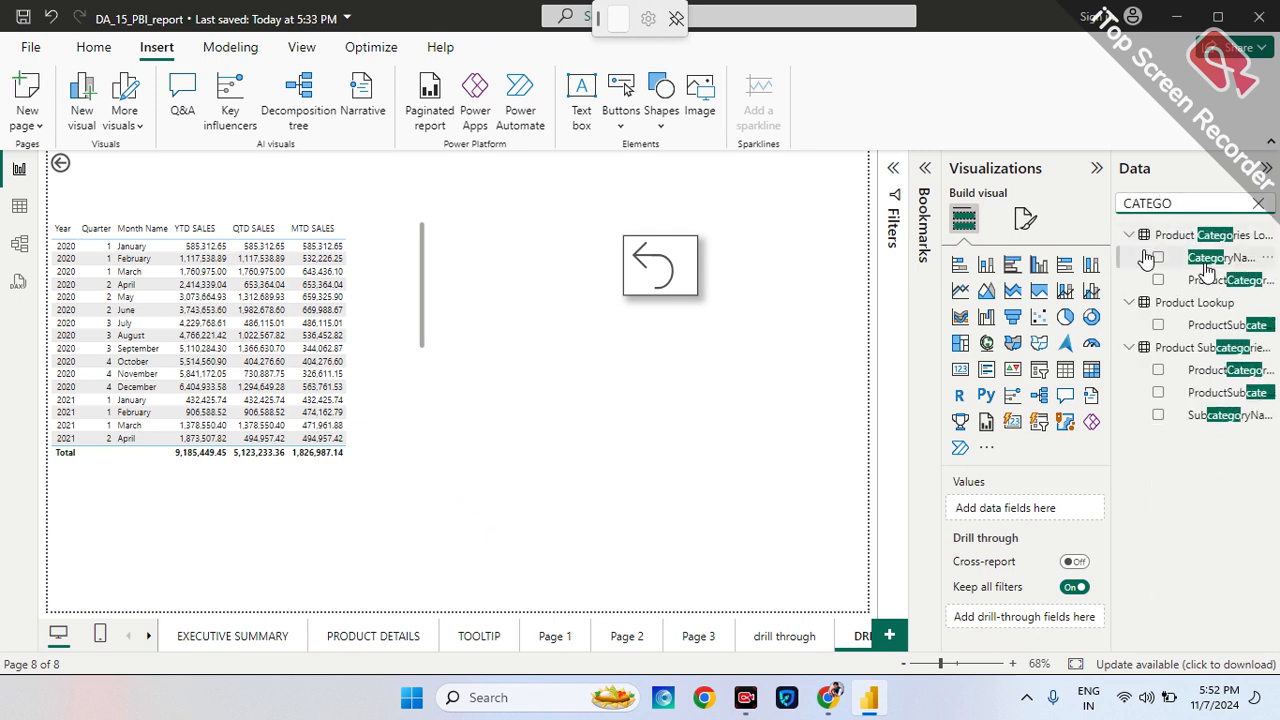
drag(1215, 257, 1010, 618)
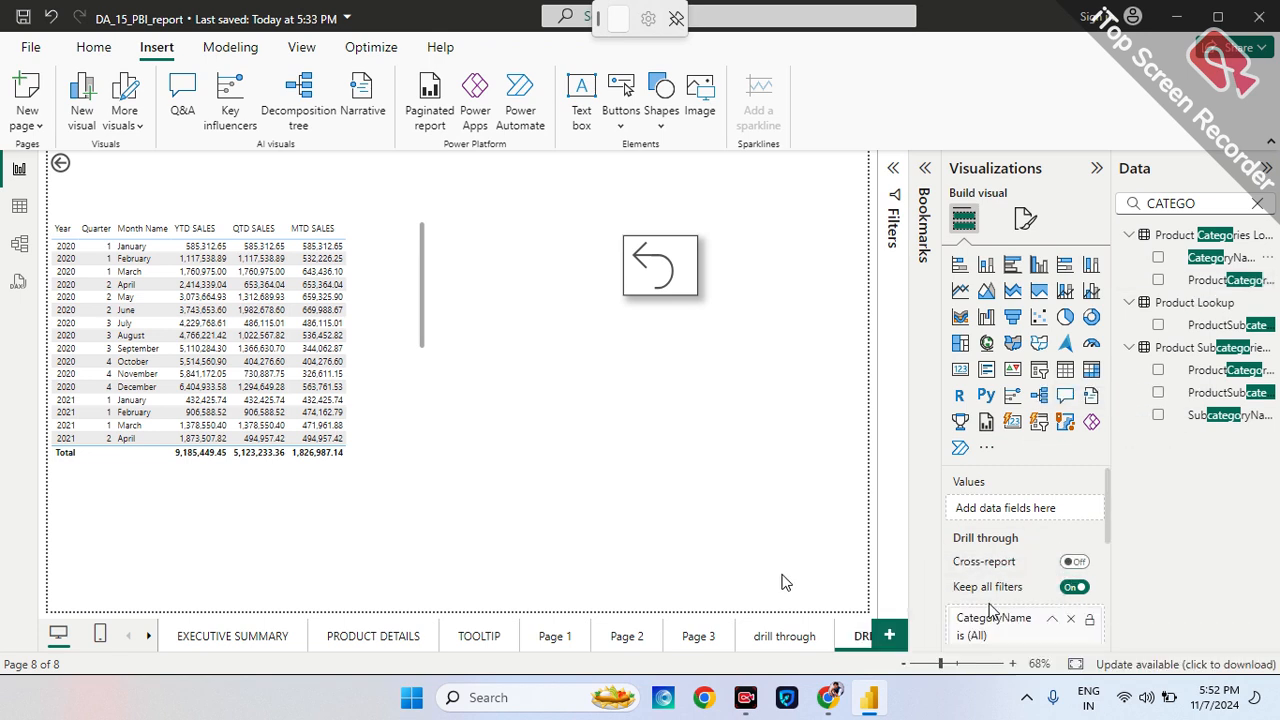
Drill through from Accessories in the EXECUTIVE SUMMARY treemap to the DRILLTHROUGH page.
click(207, 645)
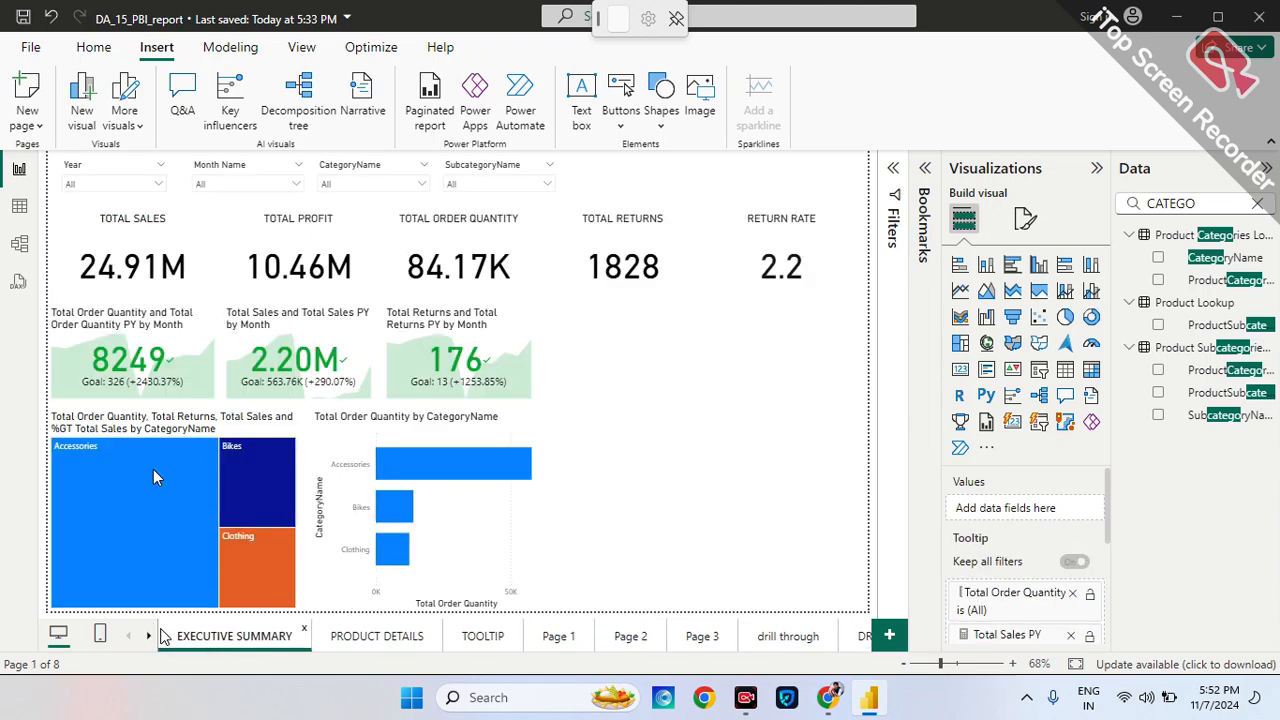
click(143, 462)
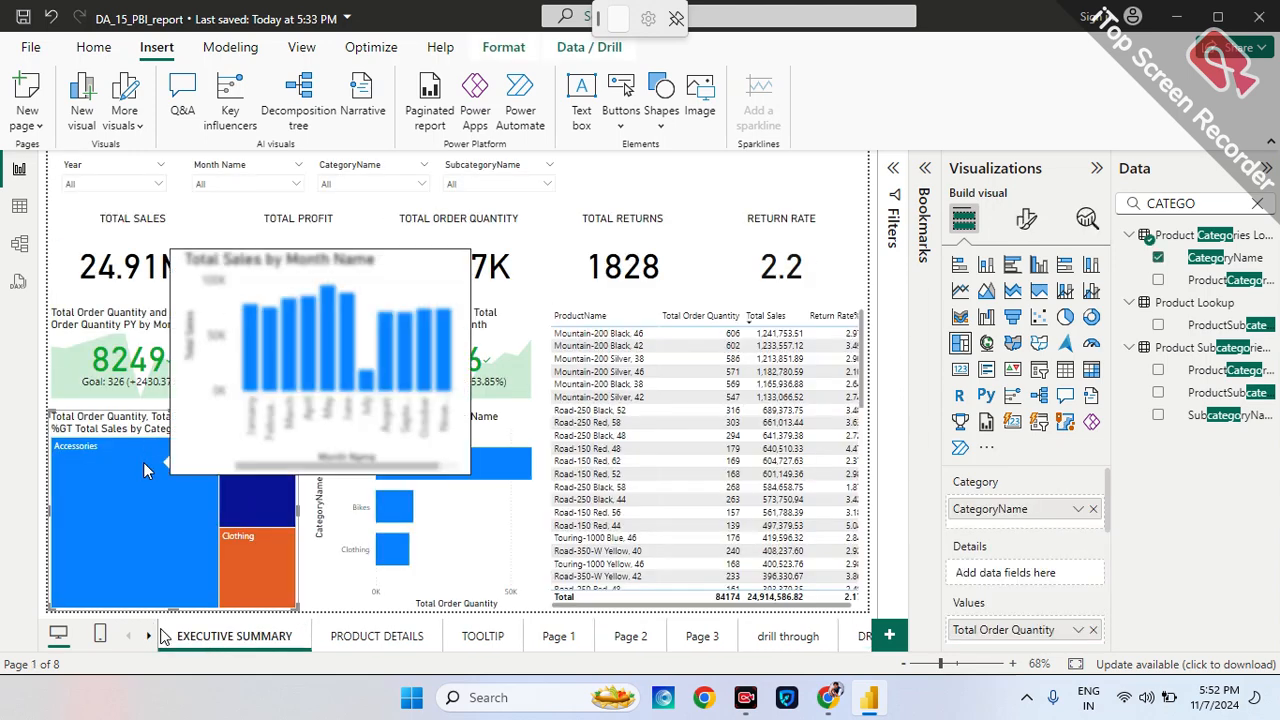
right_click(143, 462)
mouse_move(190, 566)
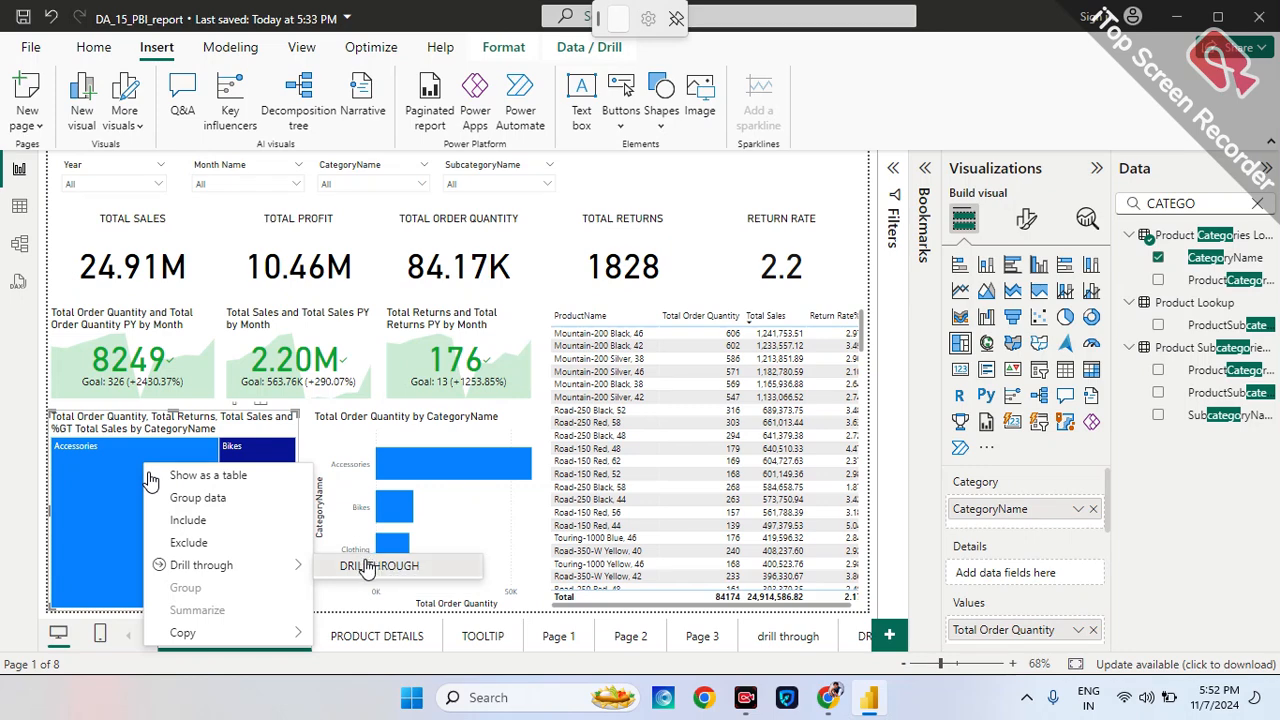
click(368, 566)
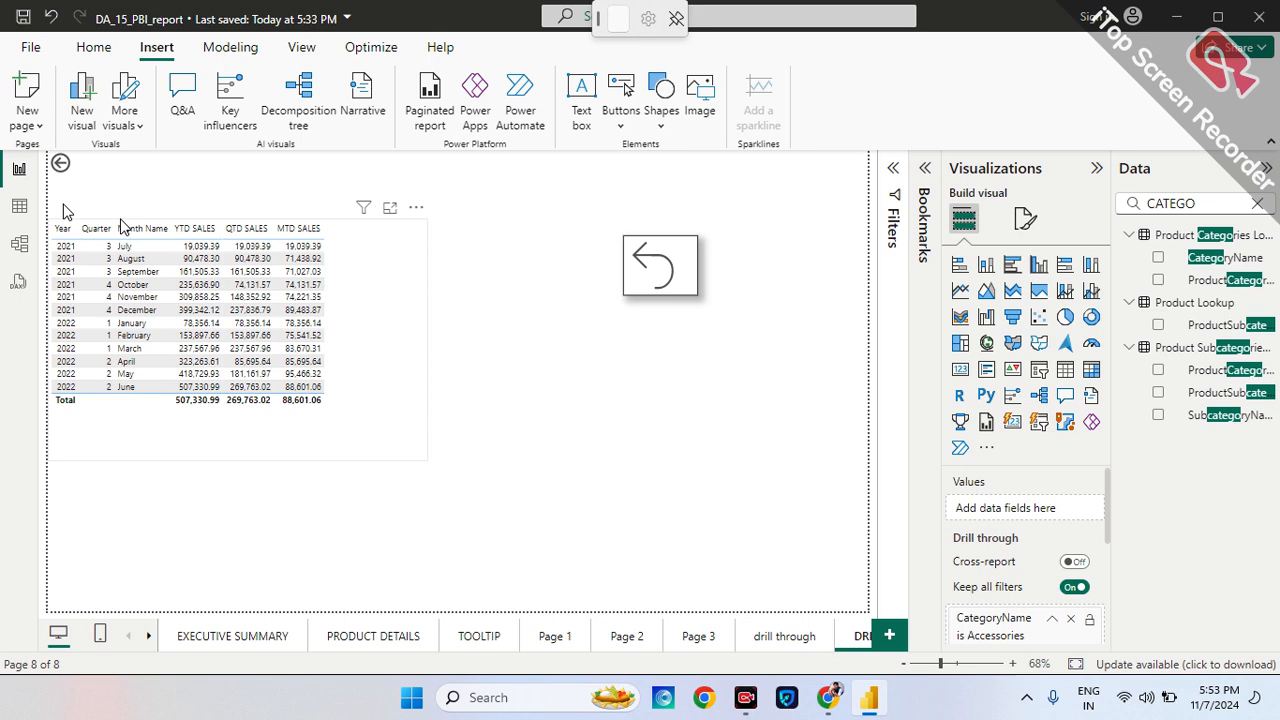
Reset the Accessories drill-through filter with the arrow button on the DRILLTHROUGH page and return to EXECUTIVE SUMMARY.
click(660, 270)
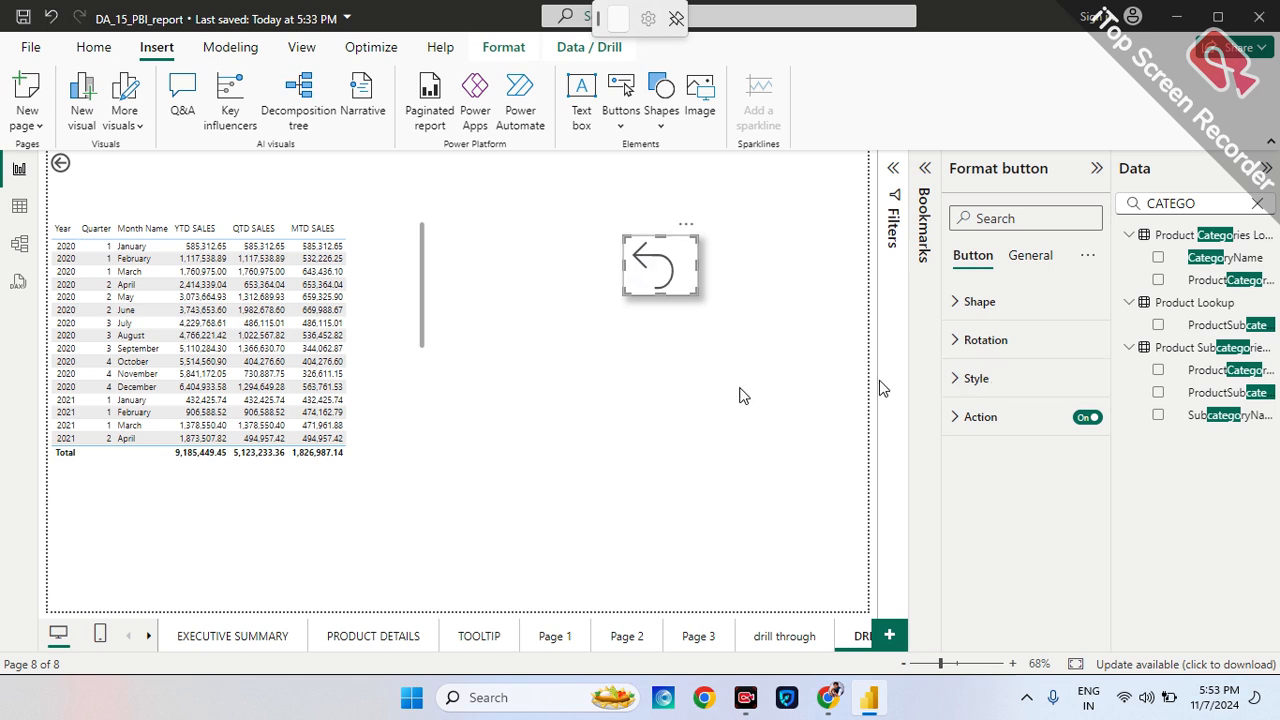
key(Escape)
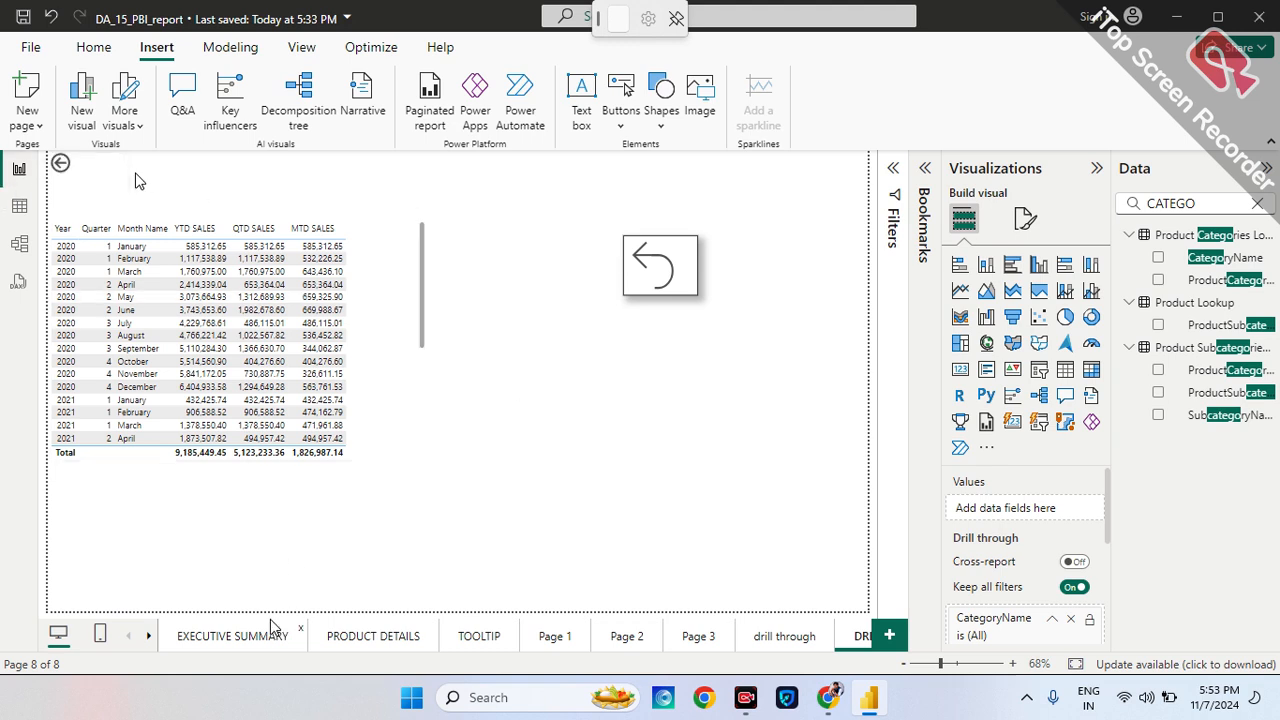
click(220, 637)
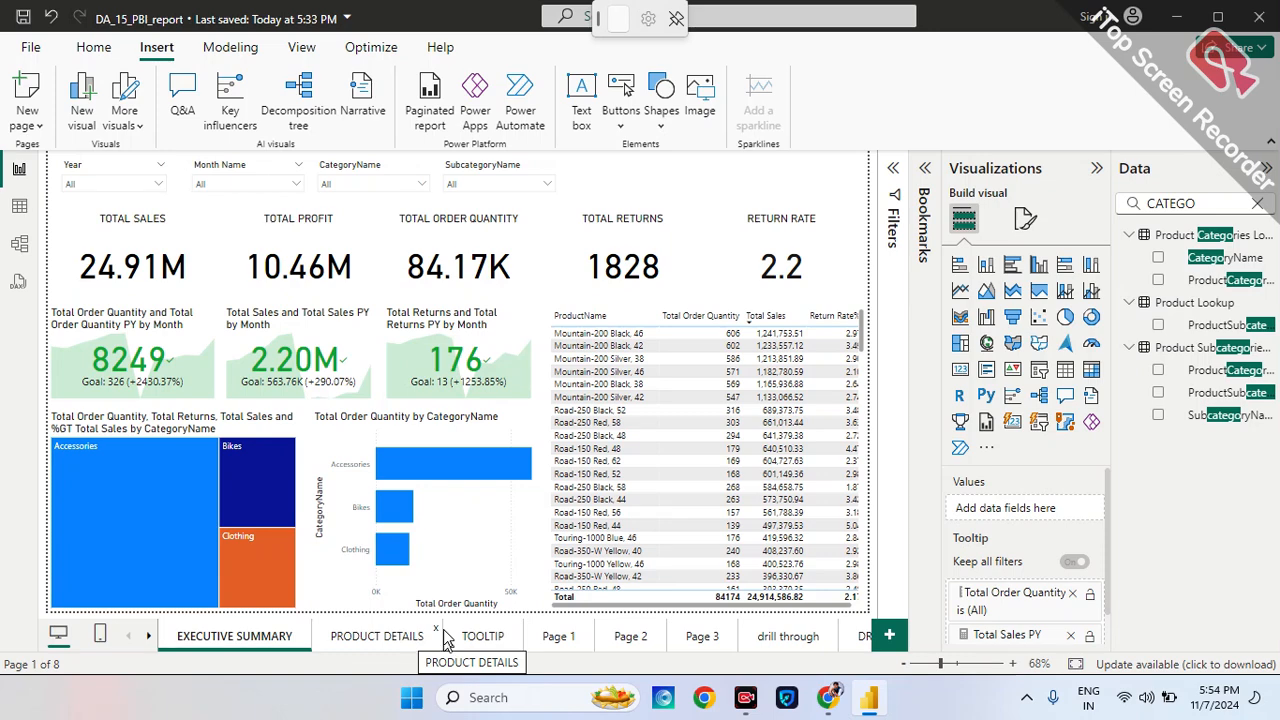
Review the visuals and slicers on Page 3, Page 2 and Page 1.
click(710, 645)
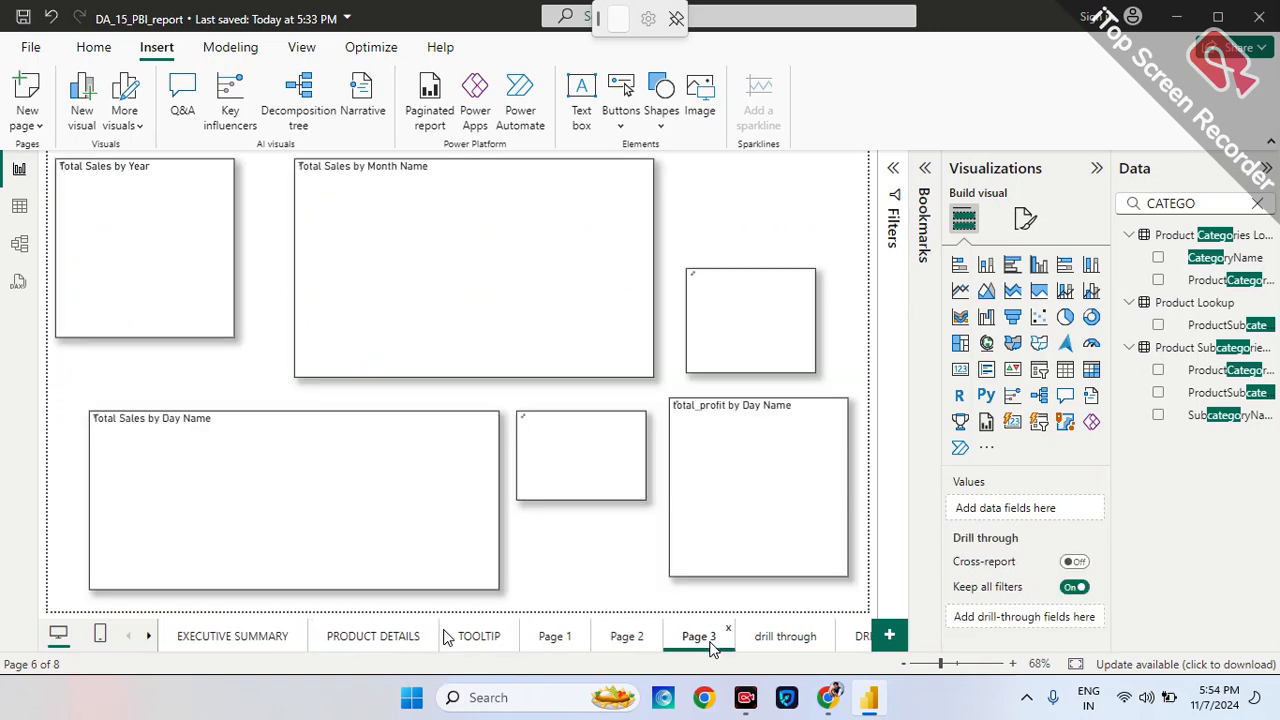
click(640, 640)
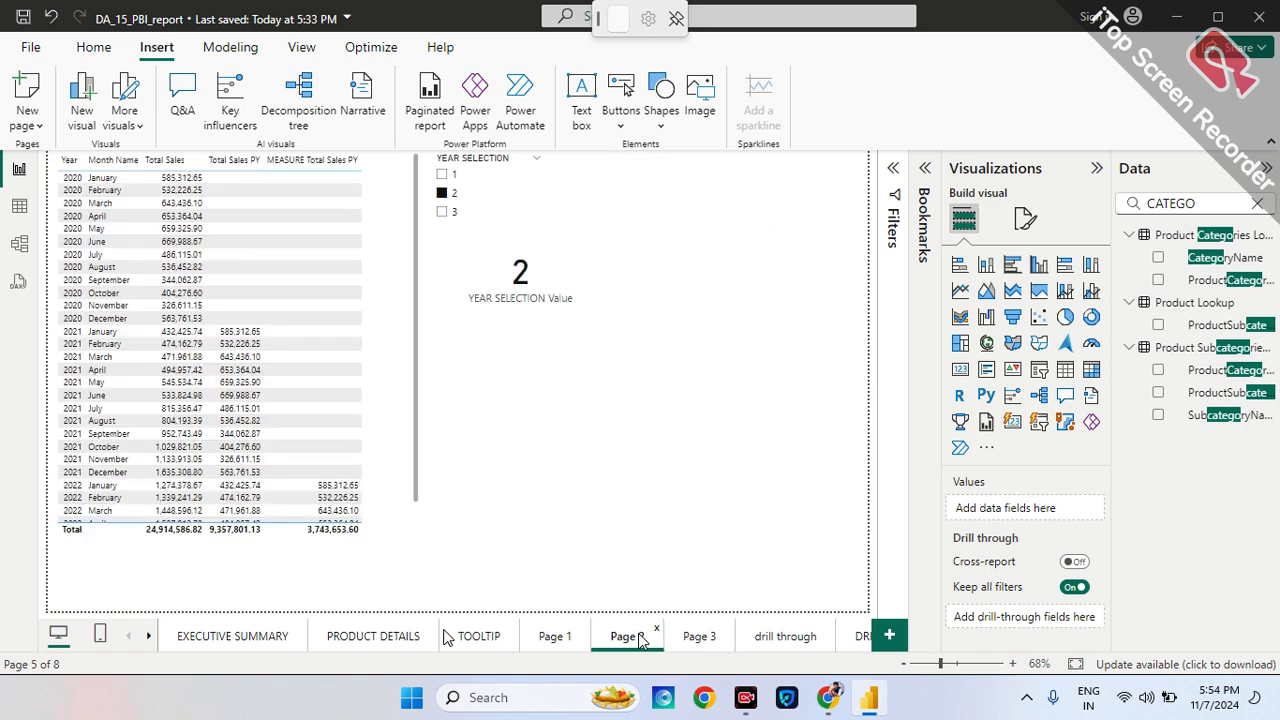
click(560, 640)
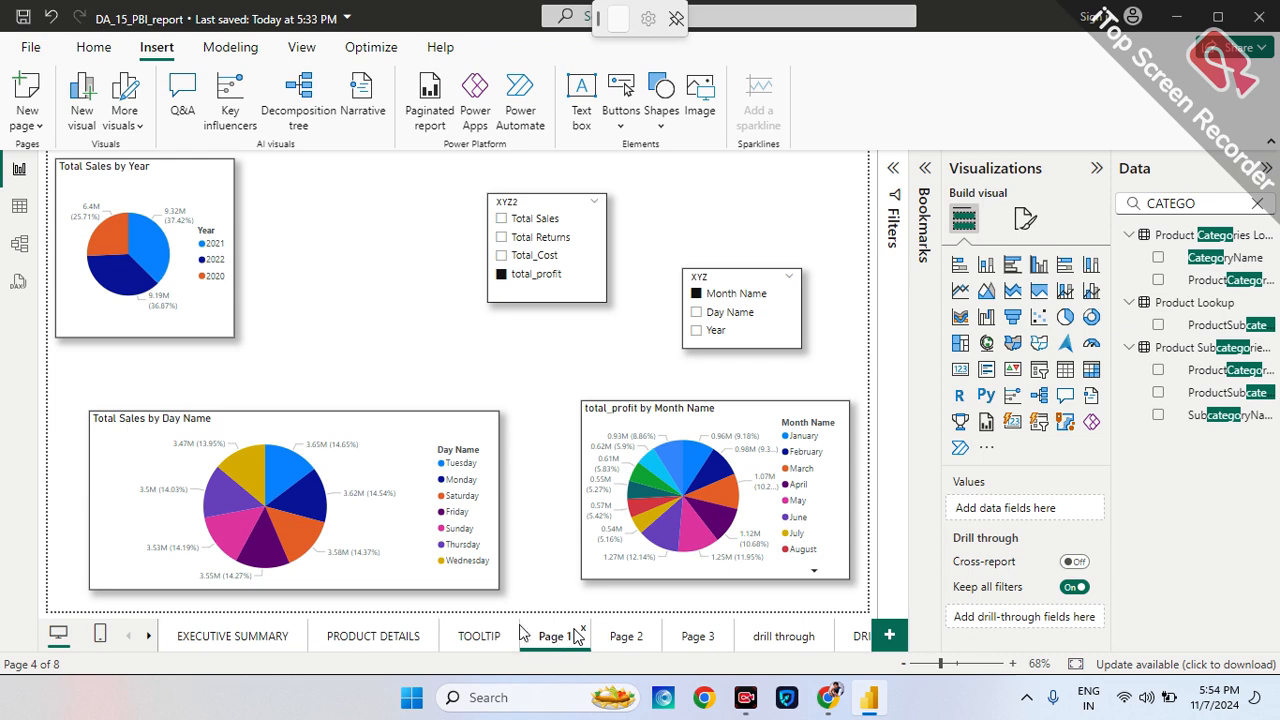
click(625, 641)
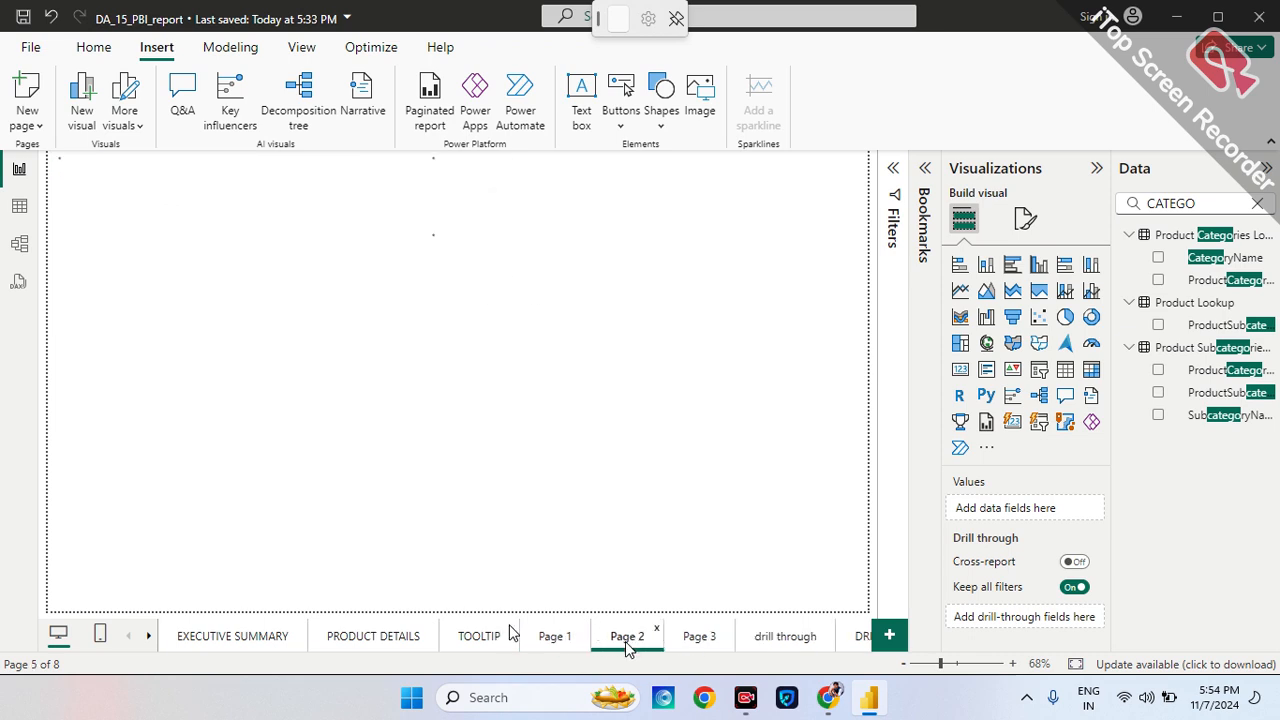
click(692, 645)
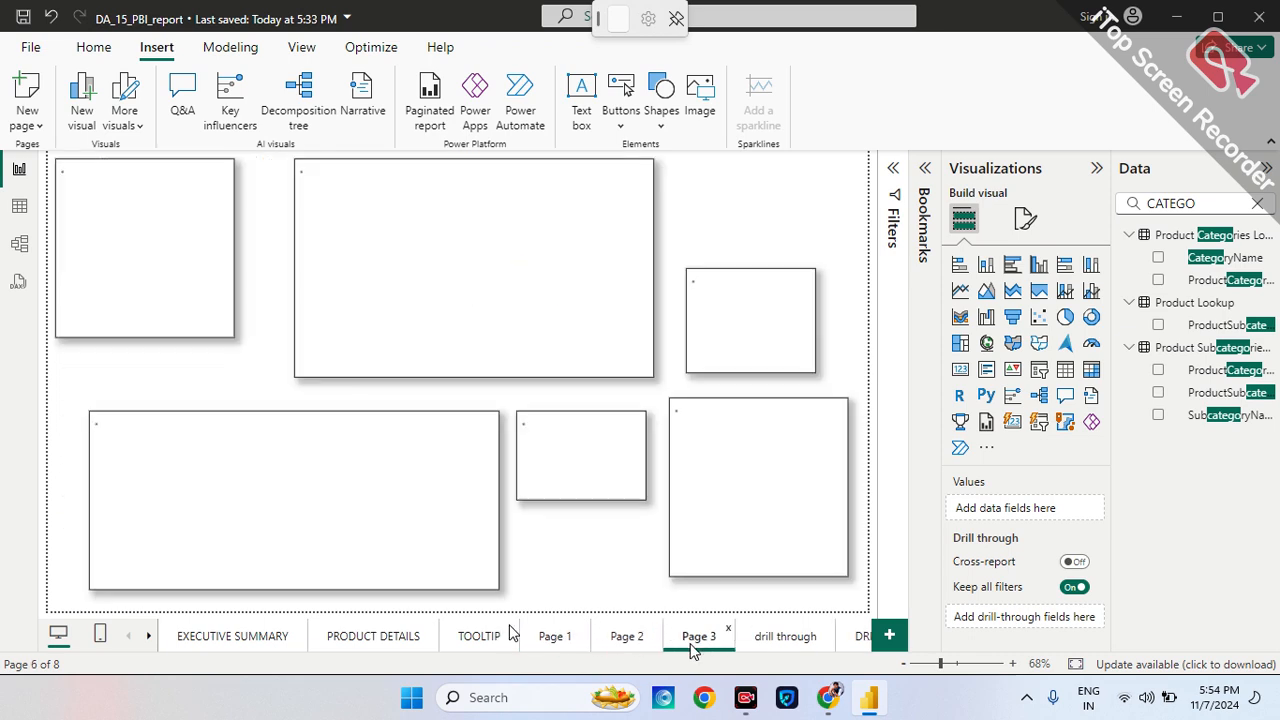
click(560, 645)
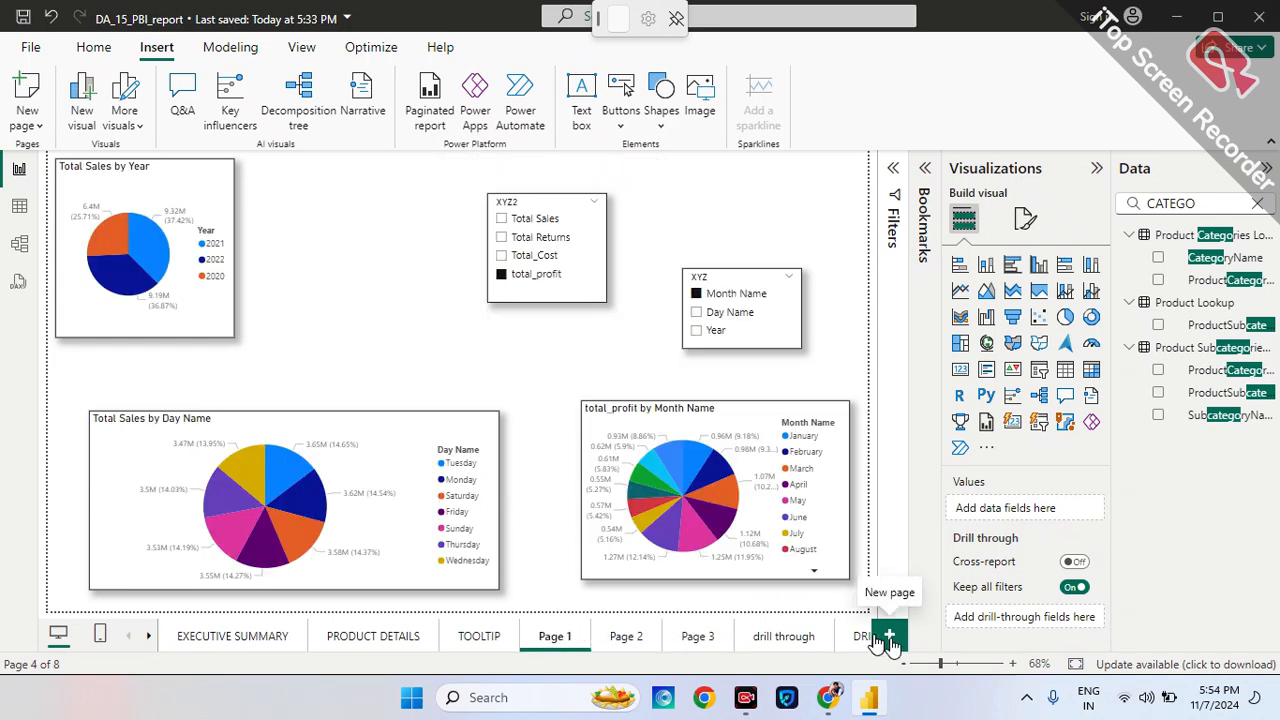
Add a new report page, check Page 1 and Page 2 for reference, and return to the new page.
click(886, 638)
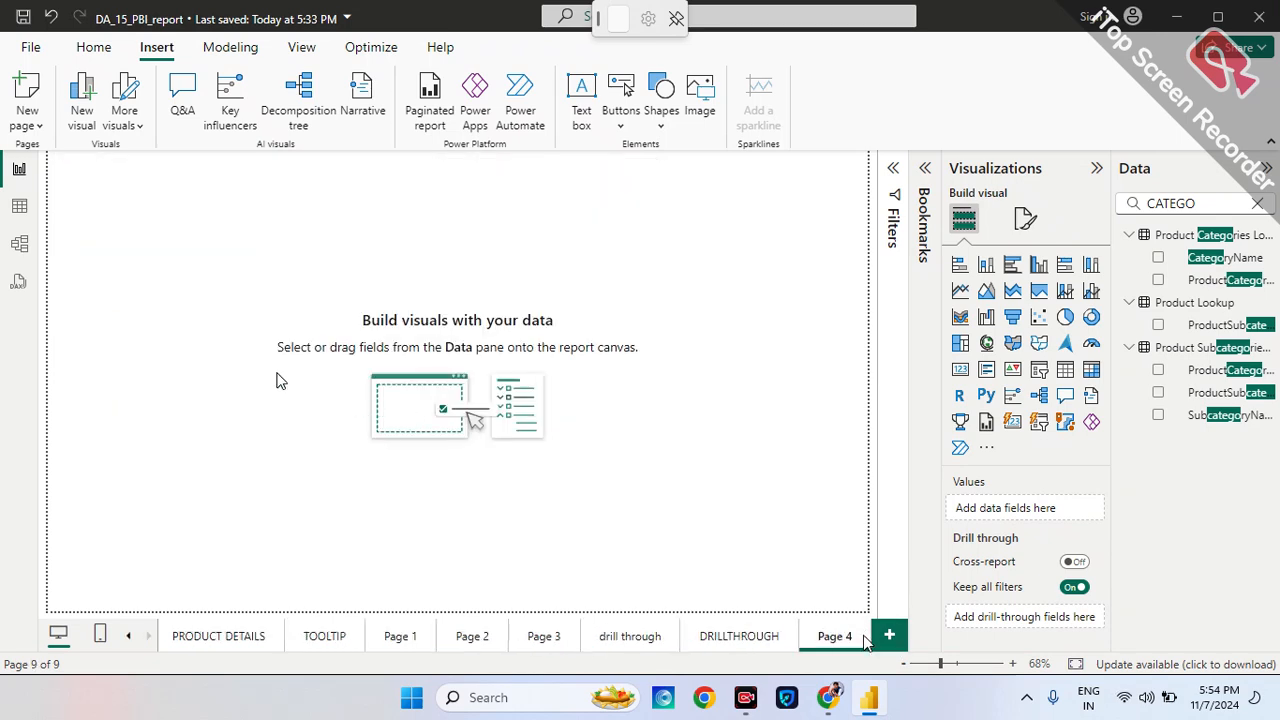
click(400, 637)
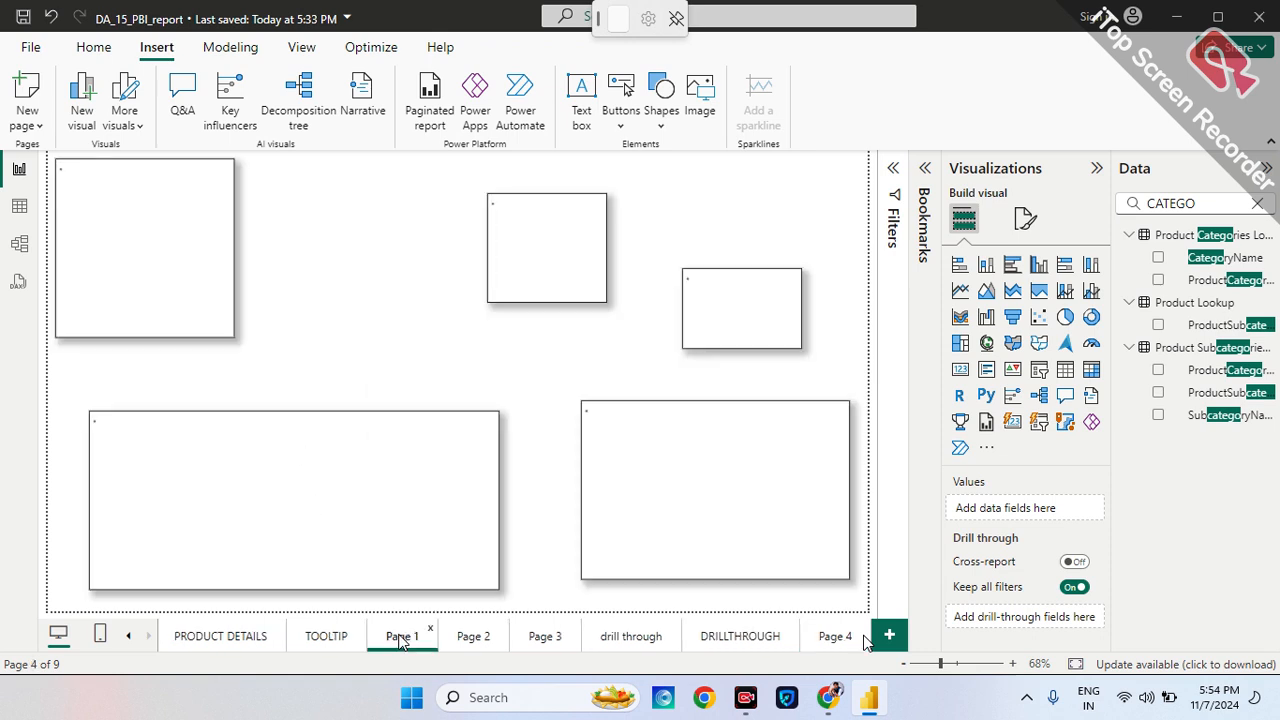
click(472, 638)
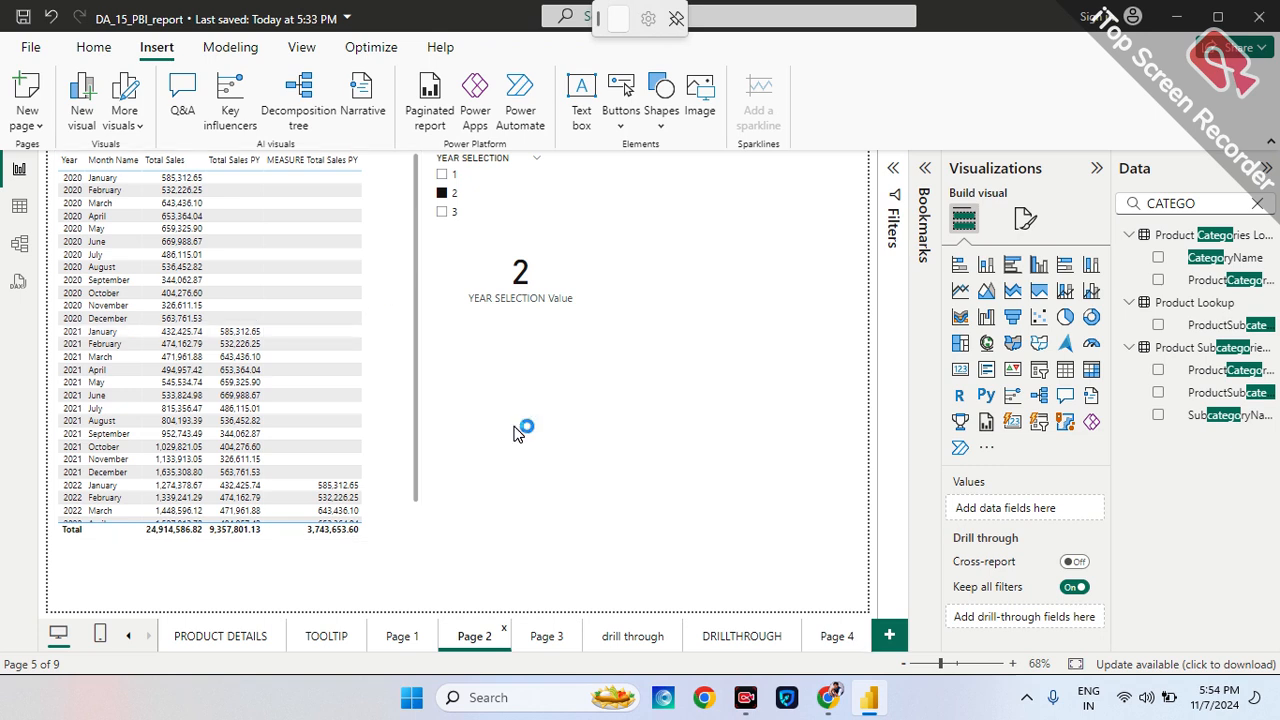
click(837, 641)
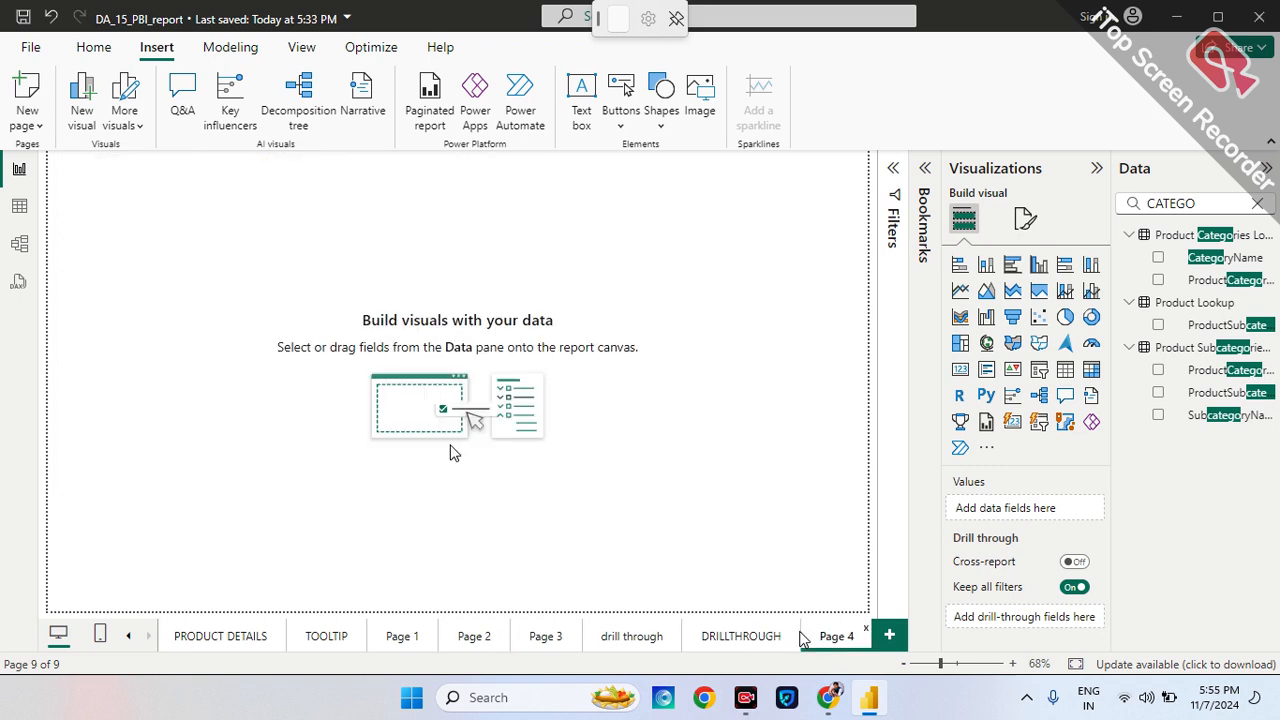
Insert an enlarged table visual on the new page and add Year from the Calendar Lookup date hierarchy as a column.
click(1062, 373)
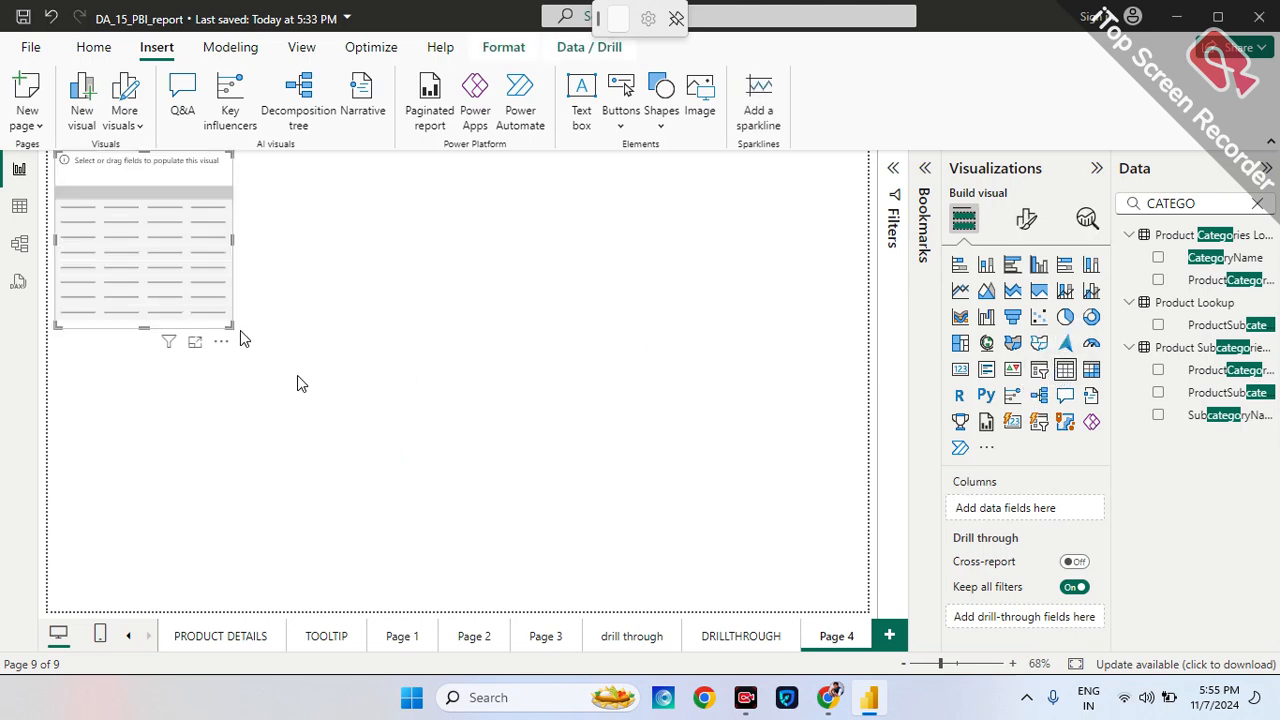
drag(230, 323, 466, 522)
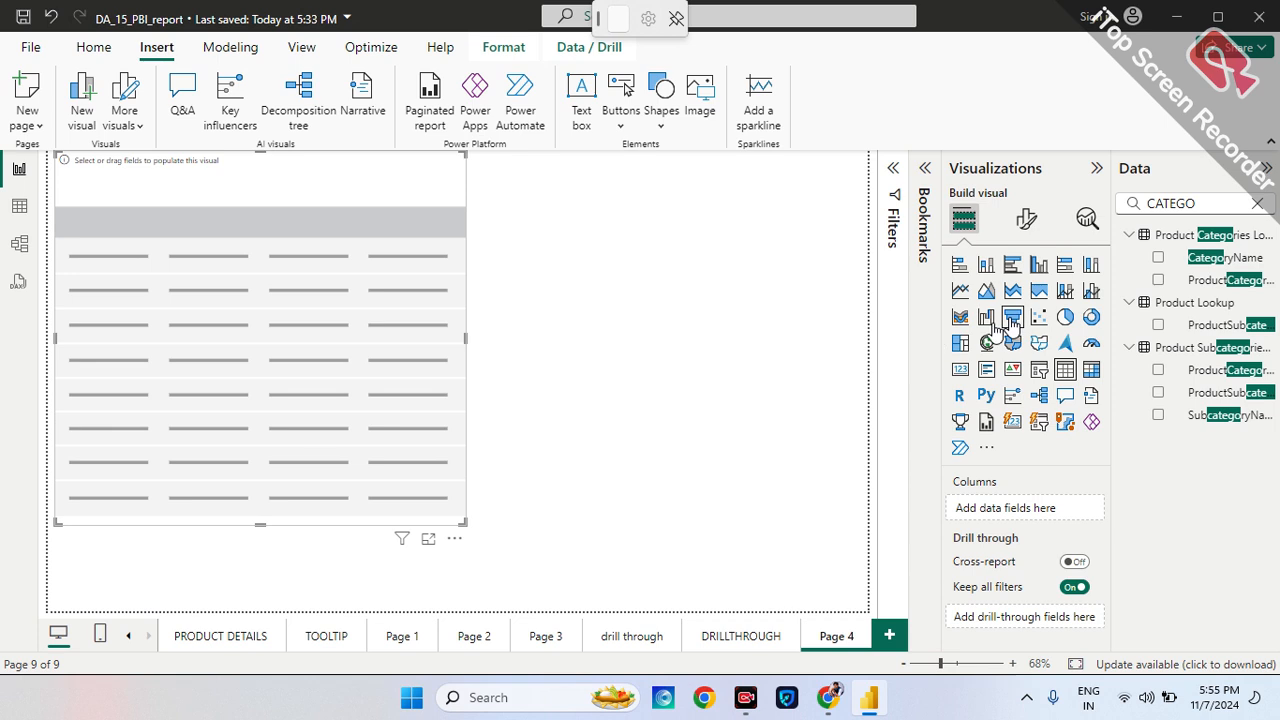
click(1257, 203)
text(YEQAR)
key(BackSpace)
key(BackSpace)
key(BackSpace)
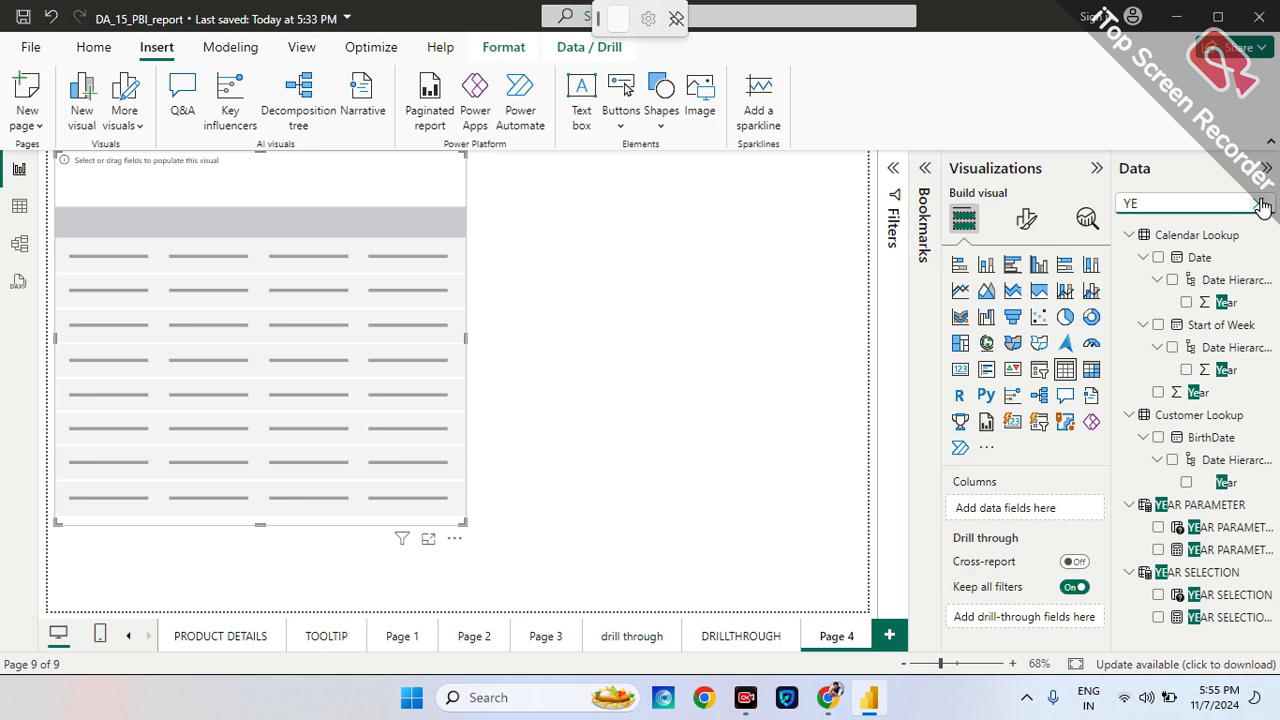
text(AR)
drag(1207, 303, 1038, 512)
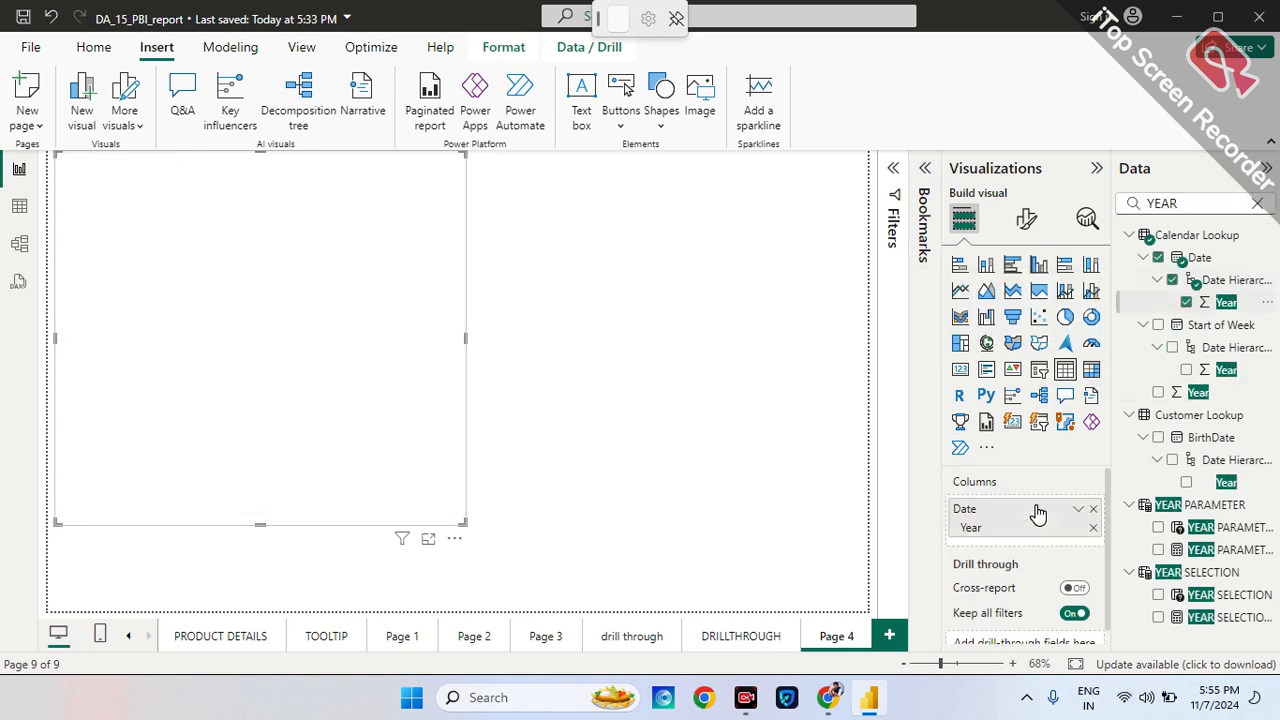
Add Quarter from the Calendar Lookup date hierarchy and the Month Name field as columns of the table.
click(1256, 205)
text(QUARTER)
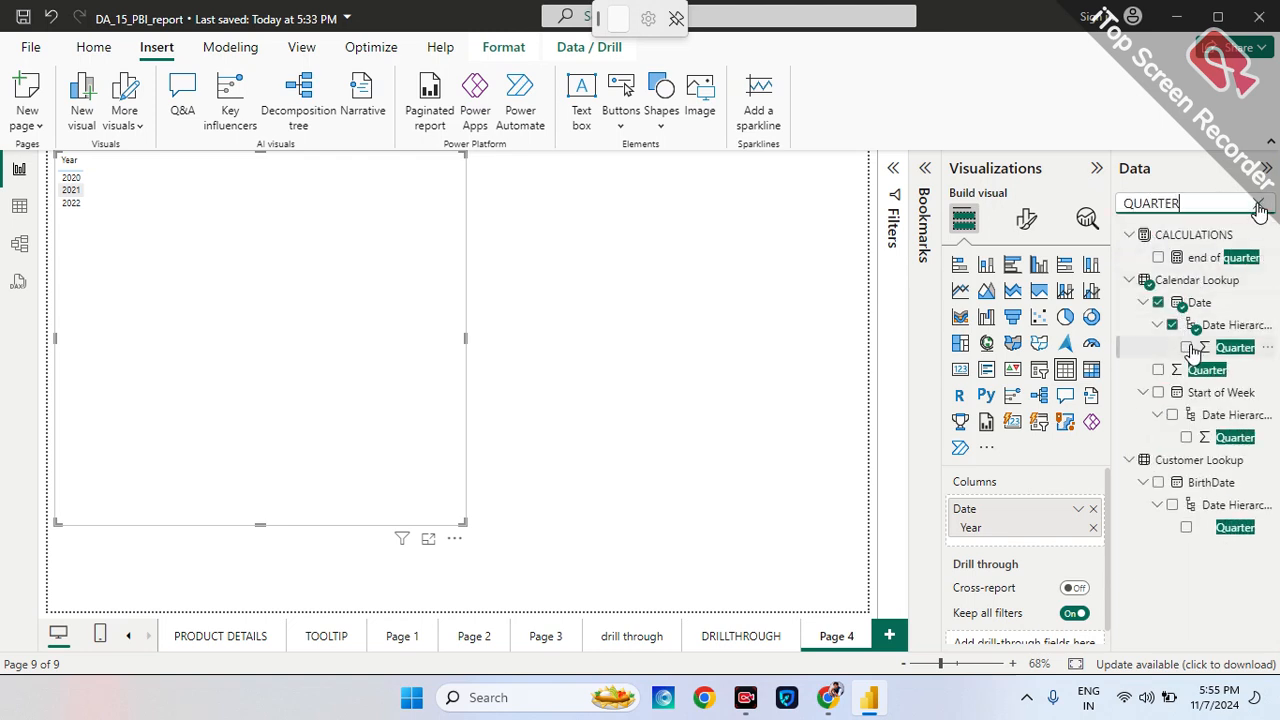
drag(1203, 350, 1043, 543)
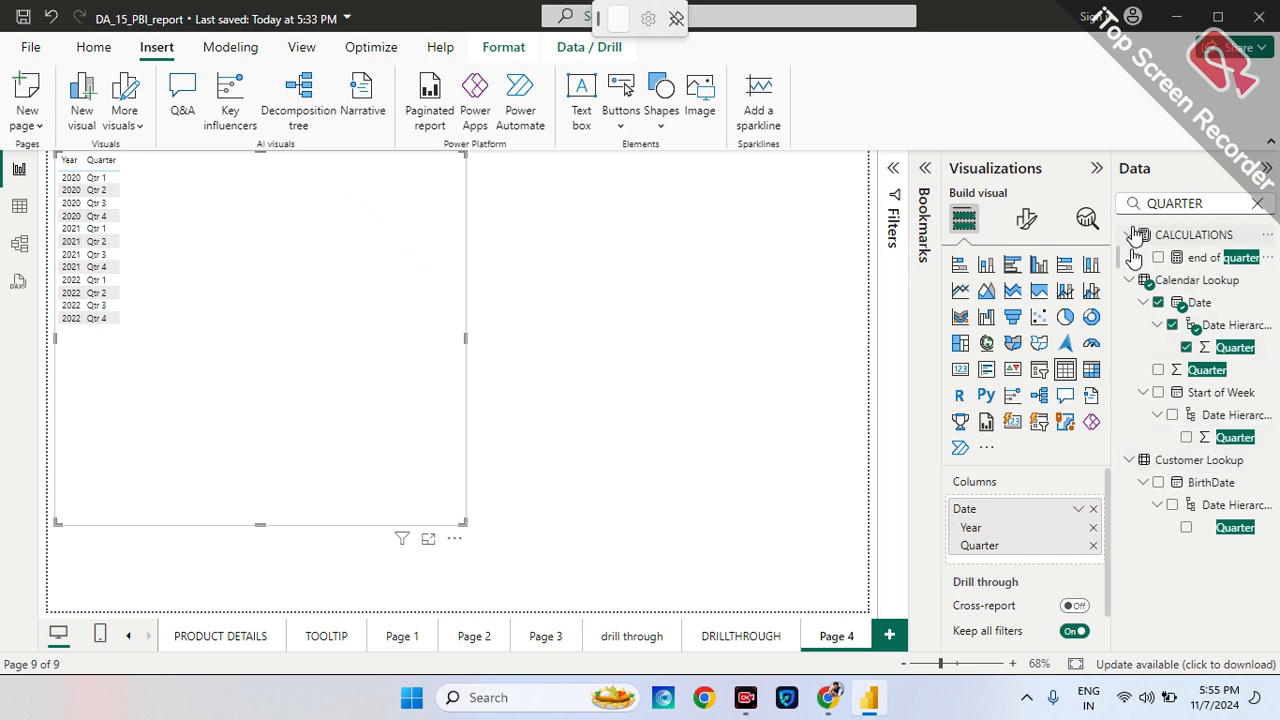
click(1257, 203)
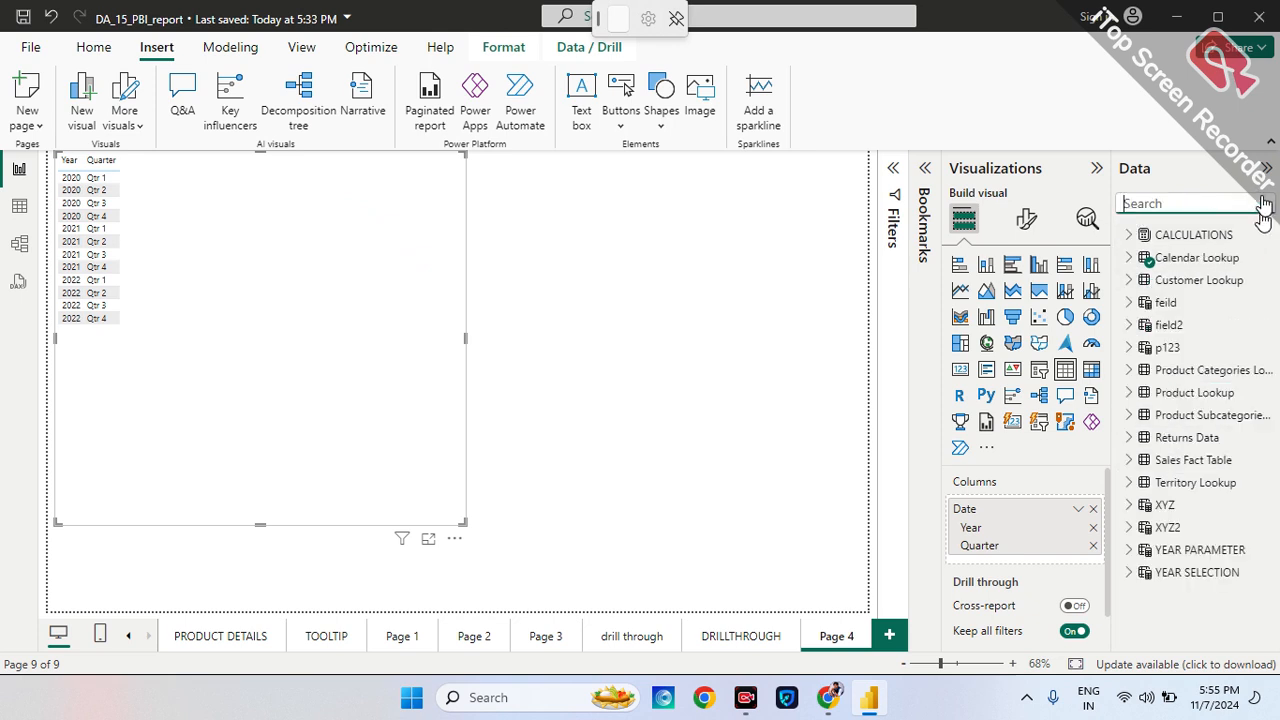
click(1128, 258)
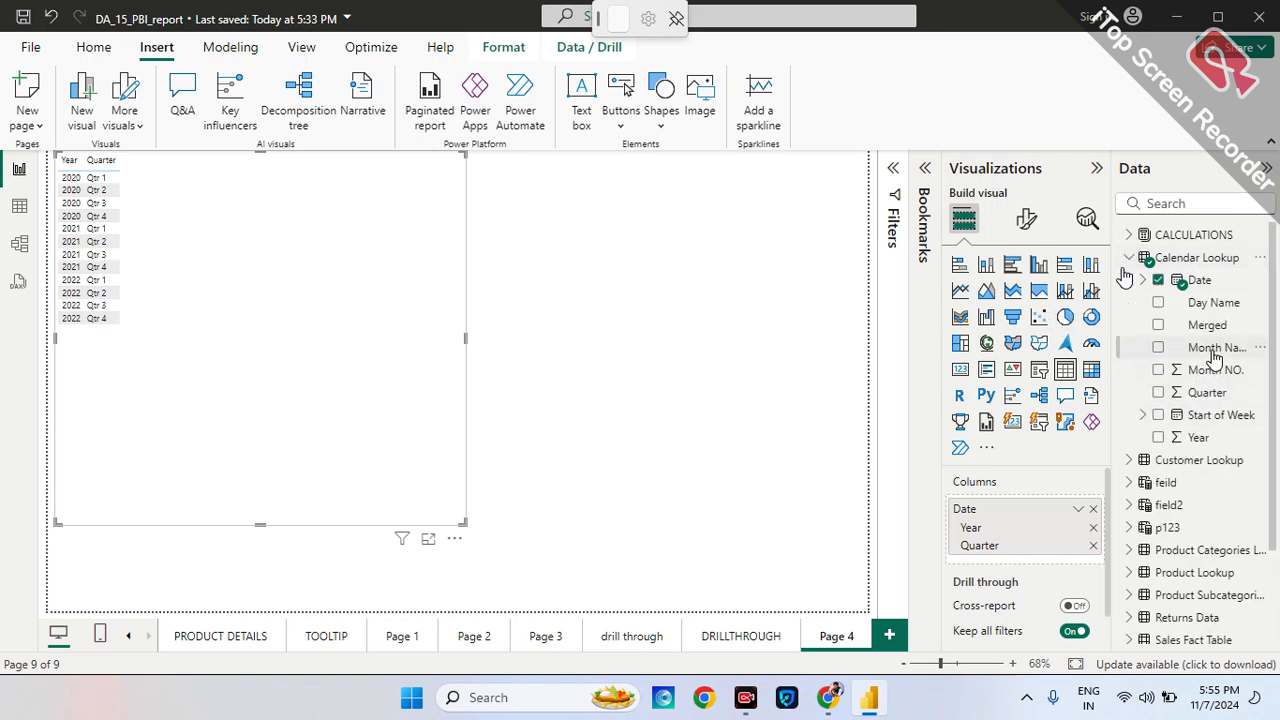
drag(1212, 350, 1035, 568)
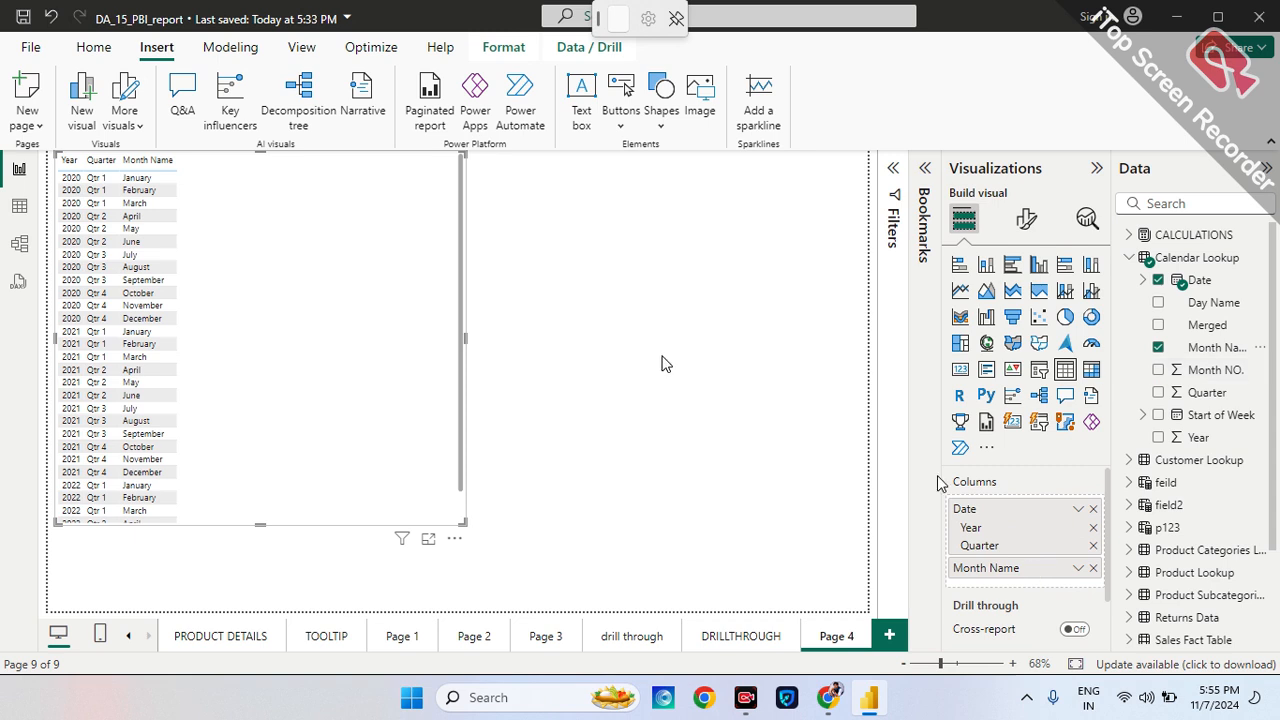
Add the Total Sales measure as the table's last column and slightly narrow the visual.
click(1222, 201)
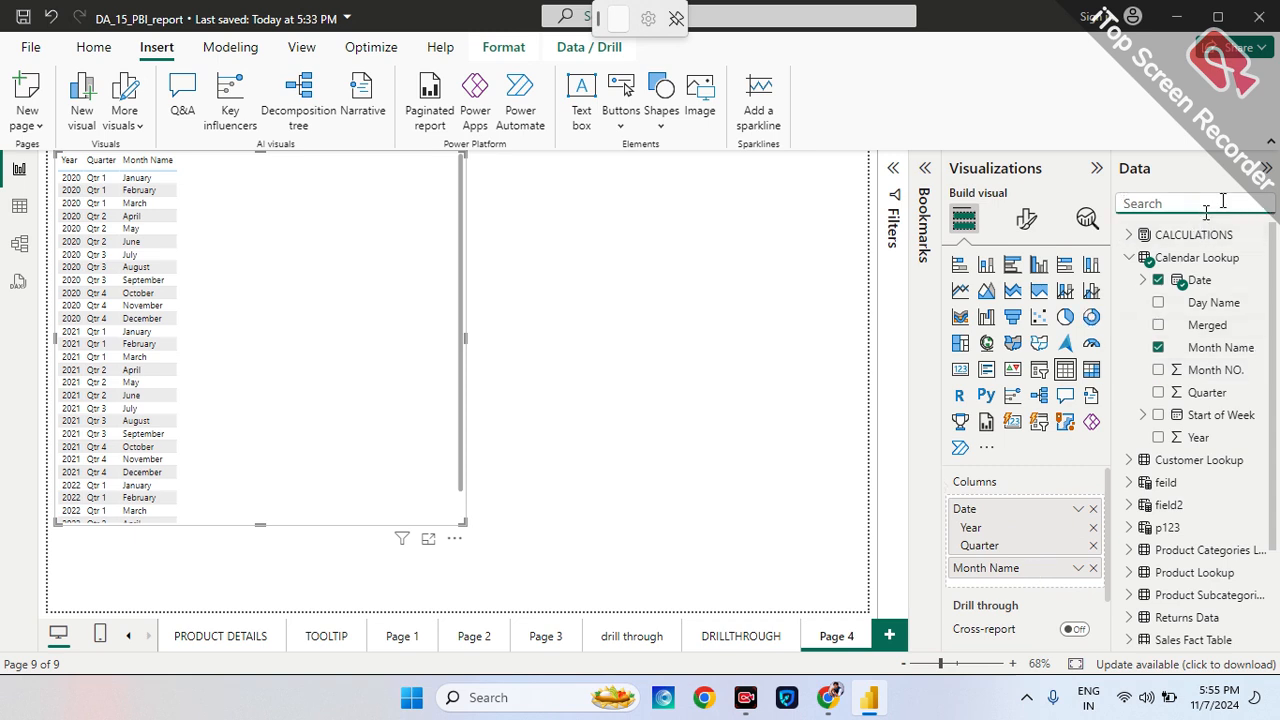
text(TOTAL SALES)
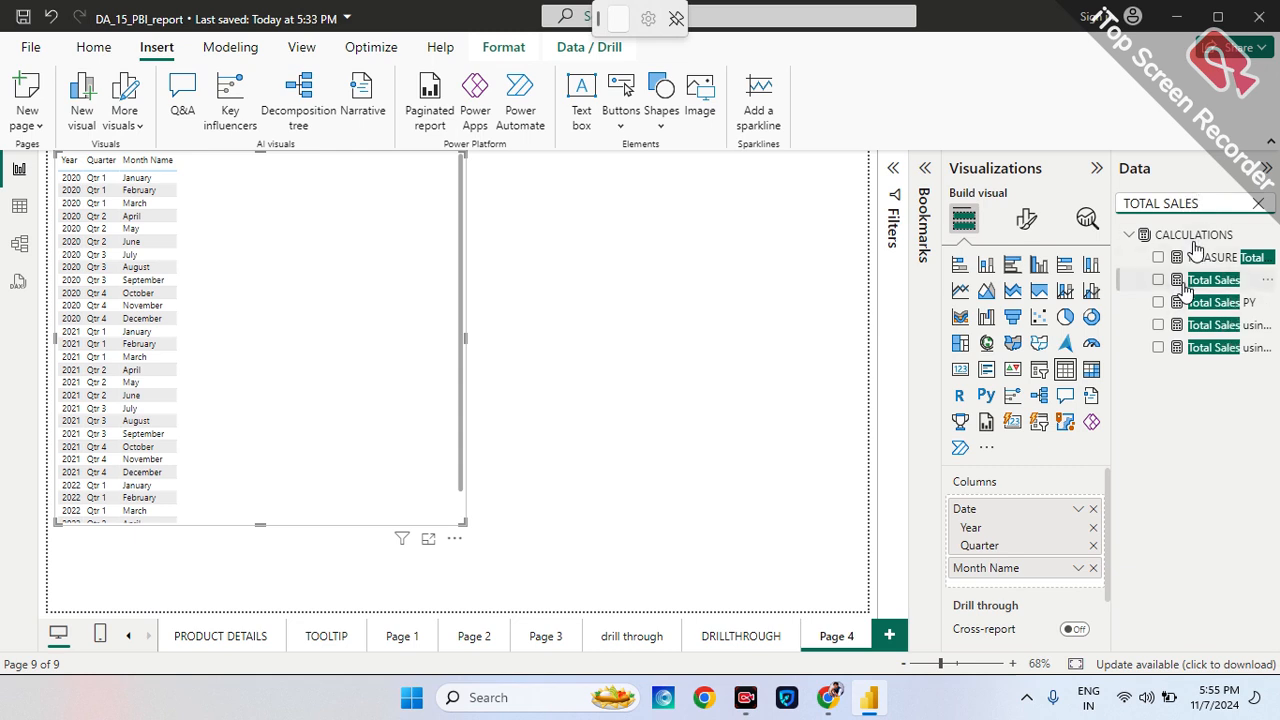
drag(1195, 285, 1022, 588)
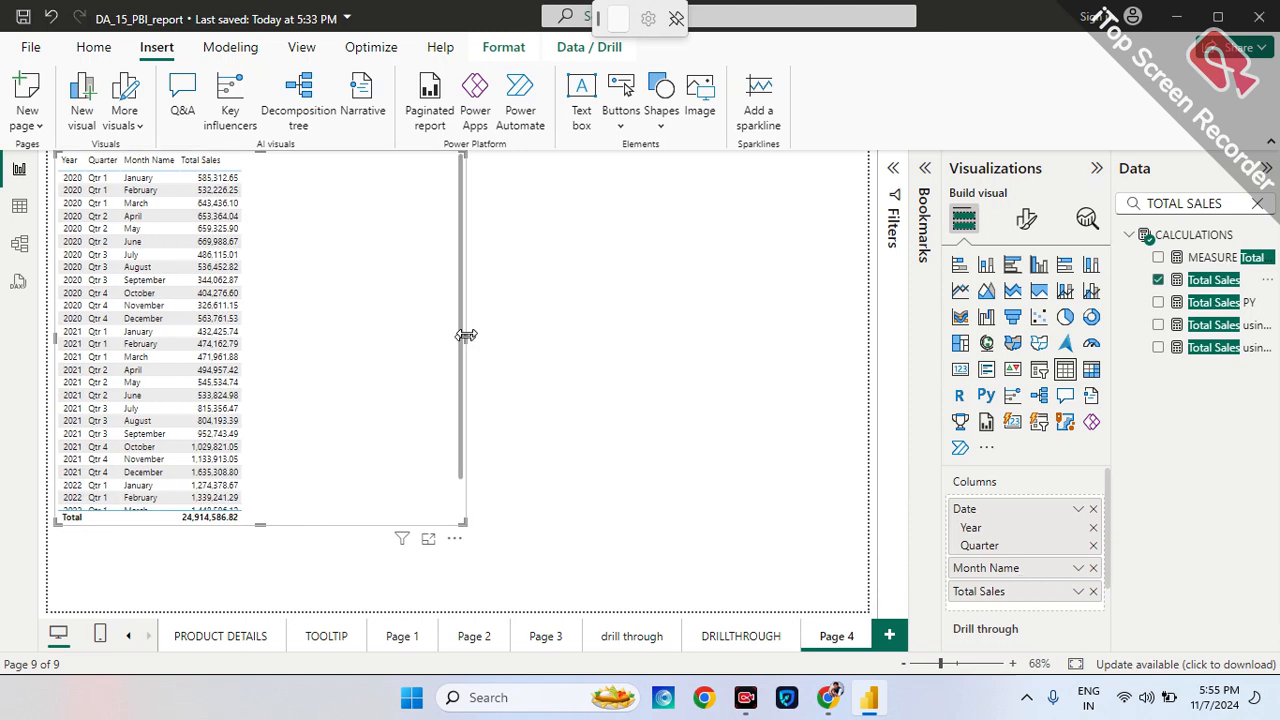
drag(465, 335, 434, 344)
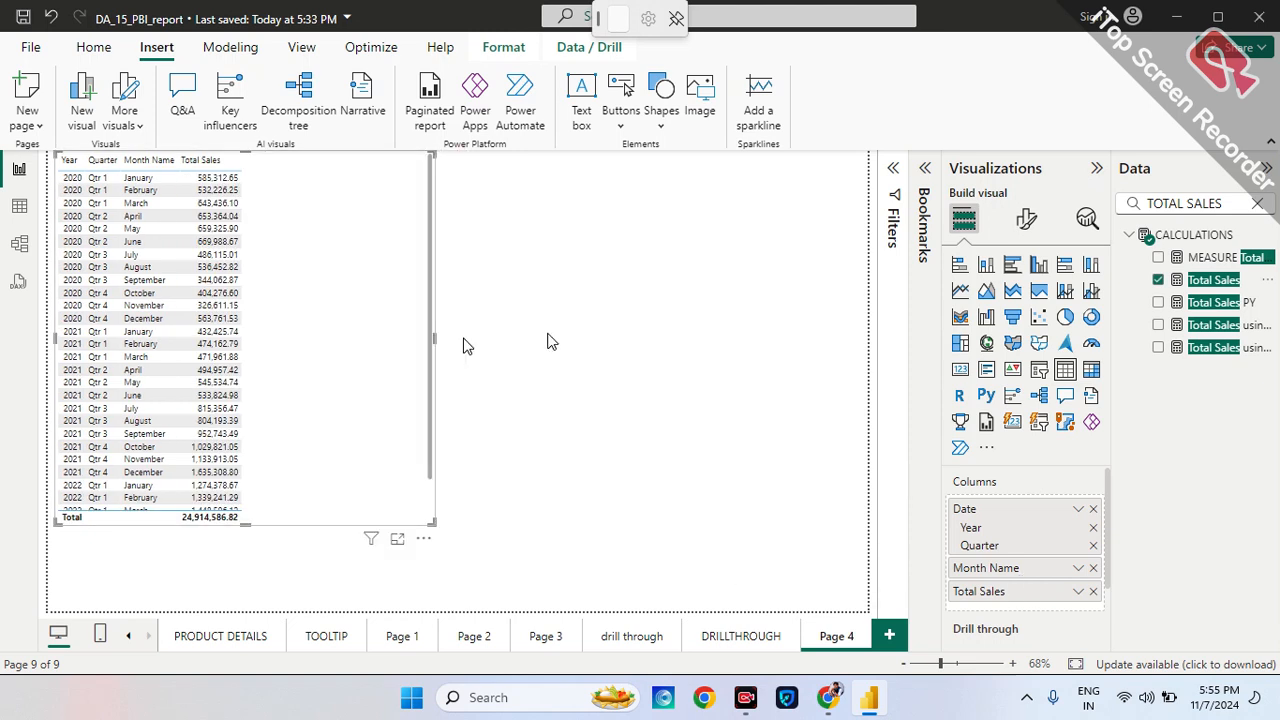
click(463, 346)
Start creating a new numeric range parameter and move its dialog aside.
click(240, 50)
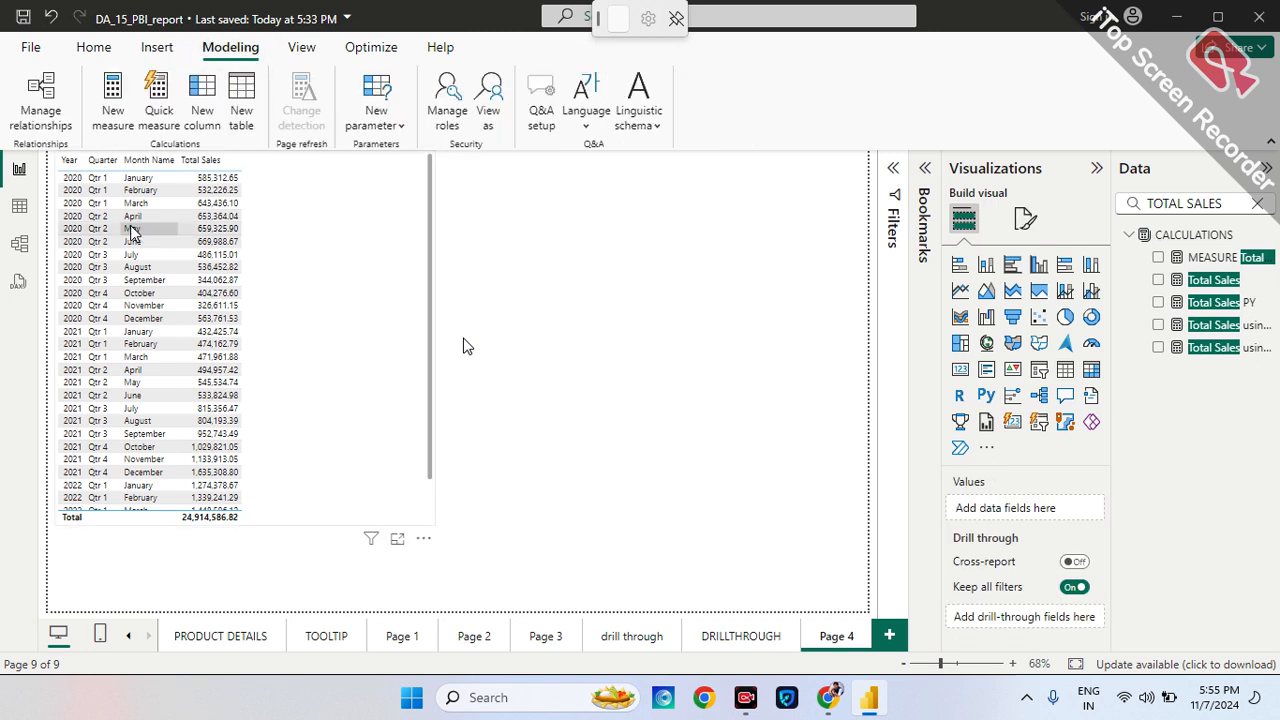
click(99, 47)
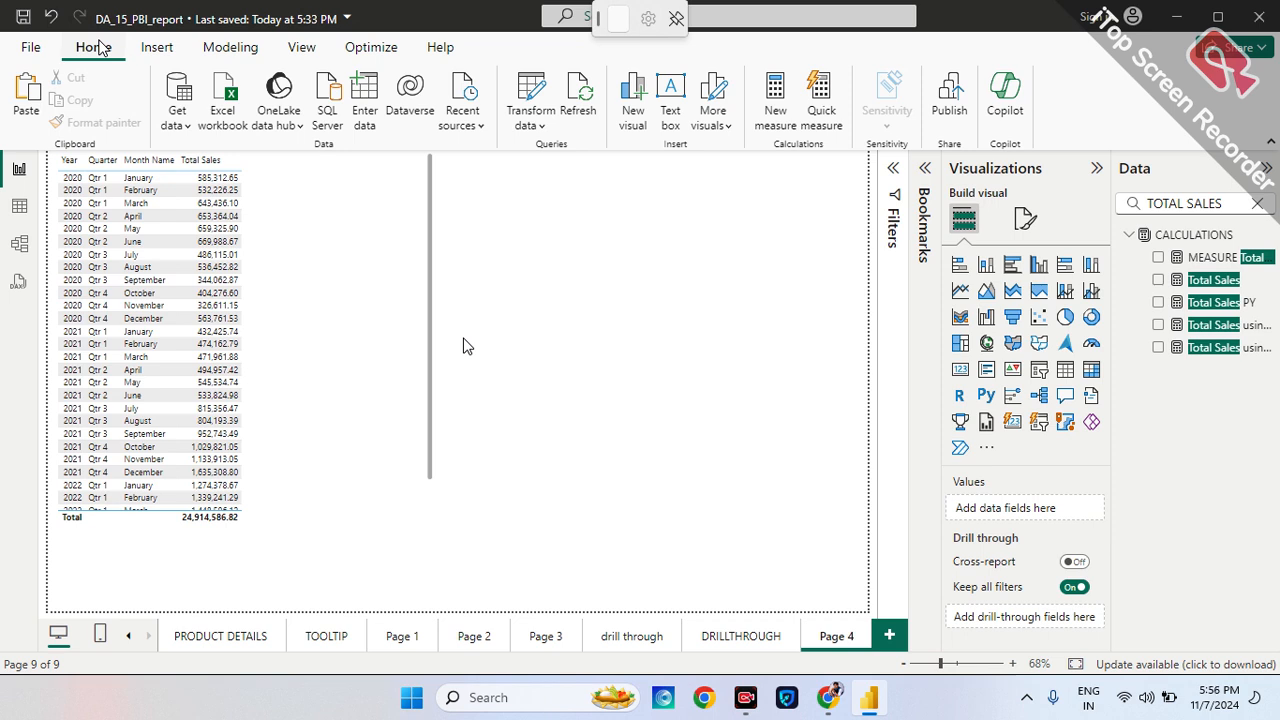
click(228, 57)
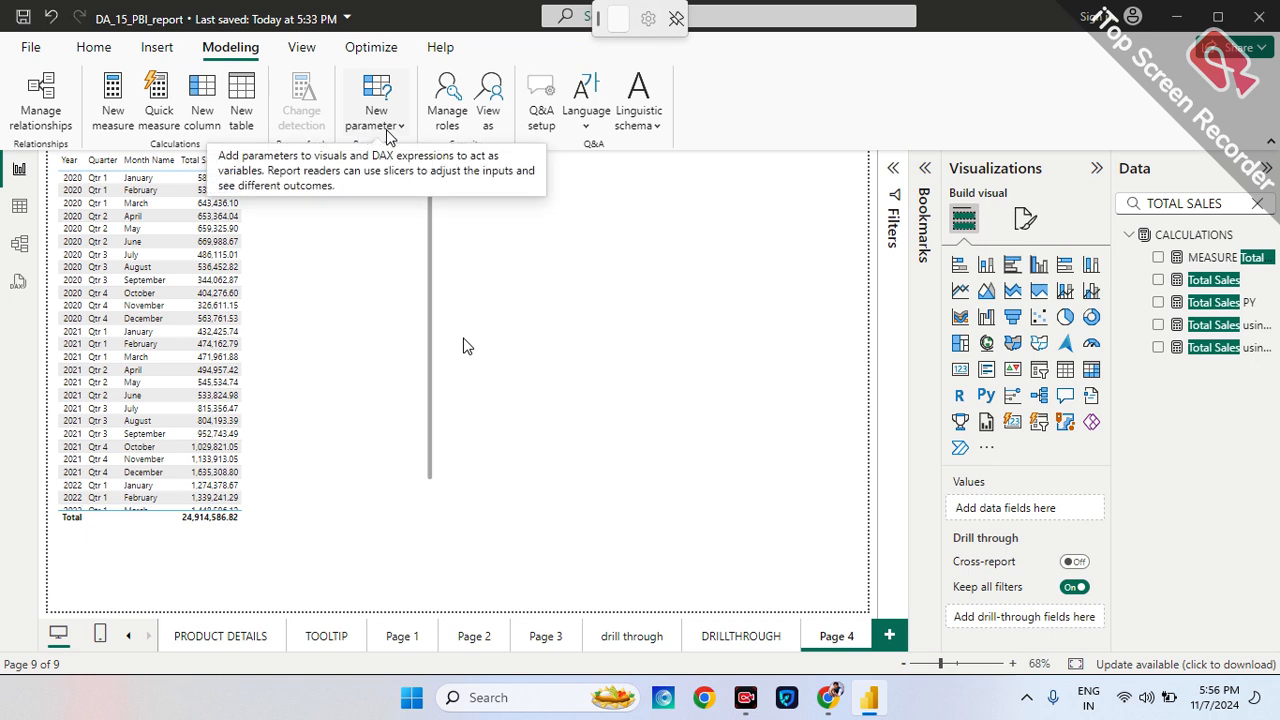
click(390, 133)
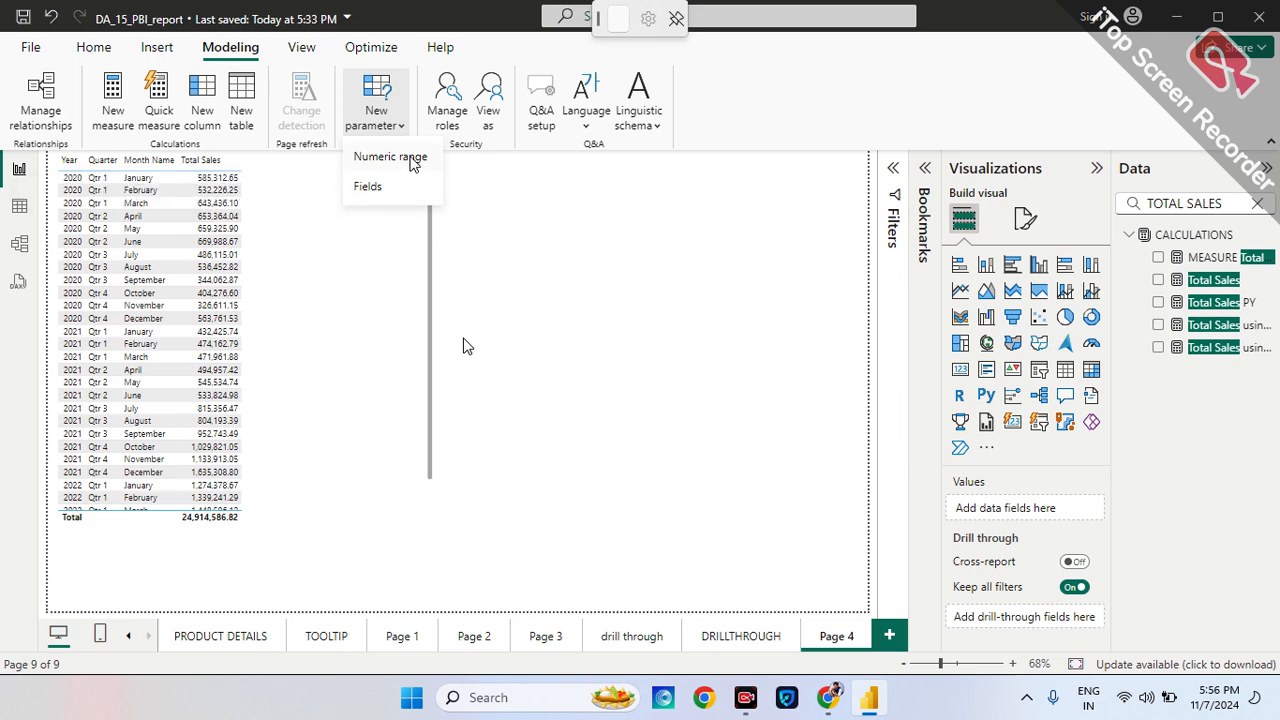
click(411, 160)
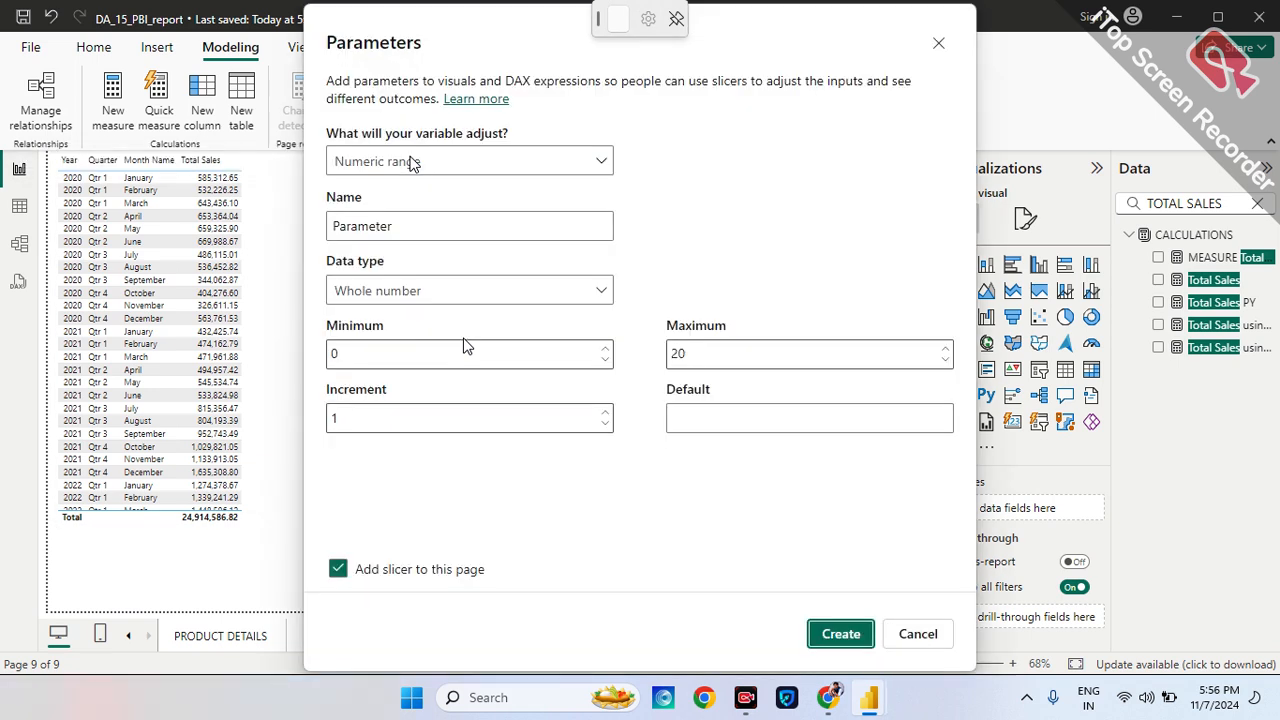
drag(494, 36, 573, 55)
Replace the default name of the numeric range parameter with PARAMETER1.
click(516, 235)
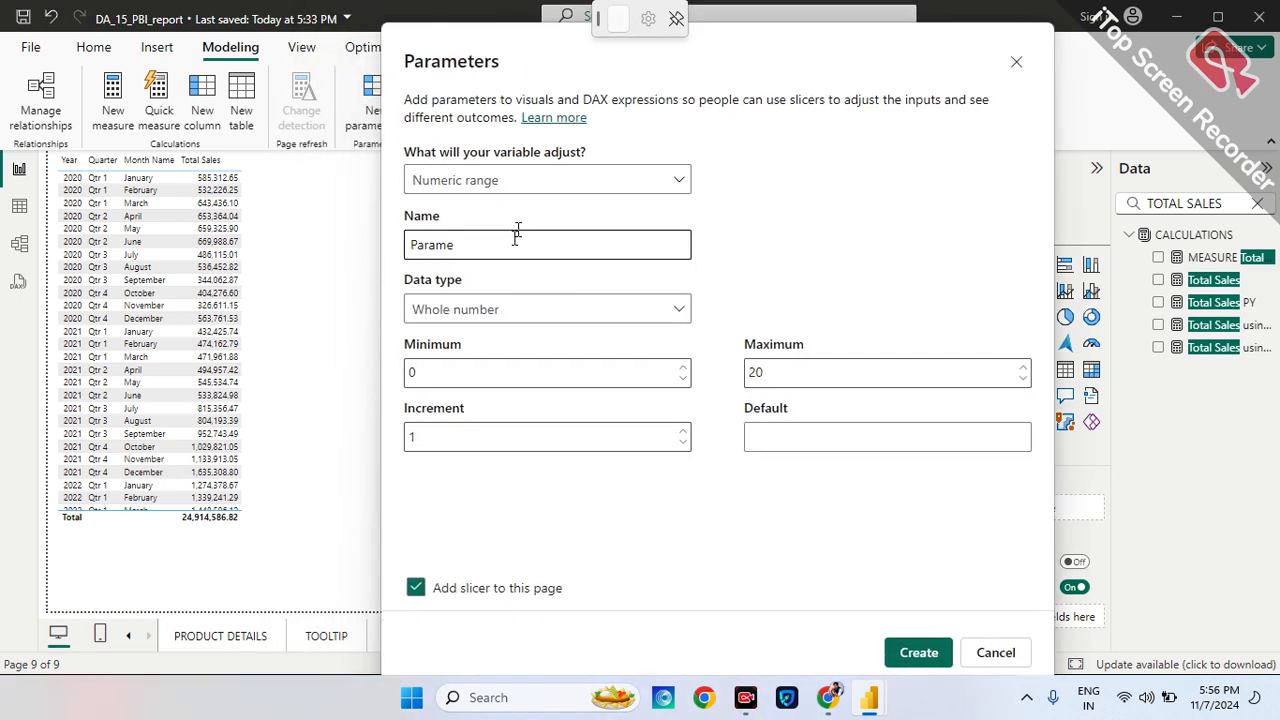
key(BackSpace)
key(BackSpace)
key(BackSpace)
key(BackSpace)
key(BackSpace)
key(BackSpace)
text(p)
key(BackSpace)
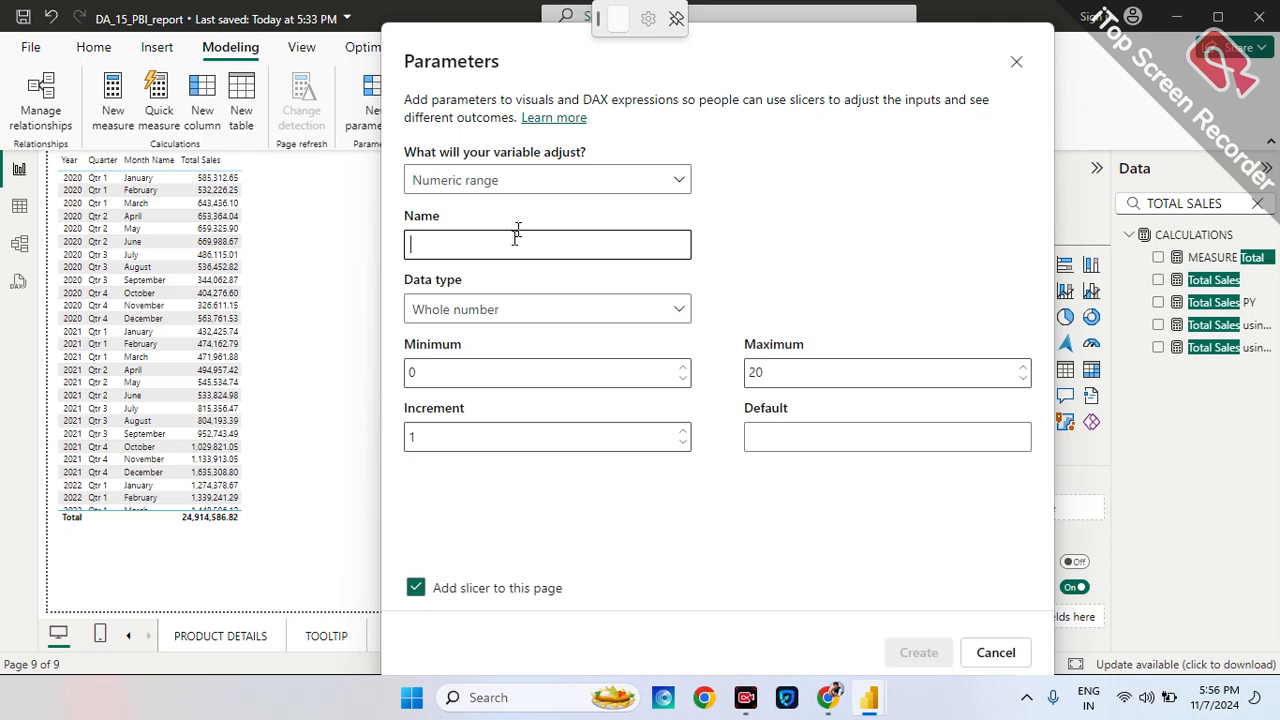
text(sALES)
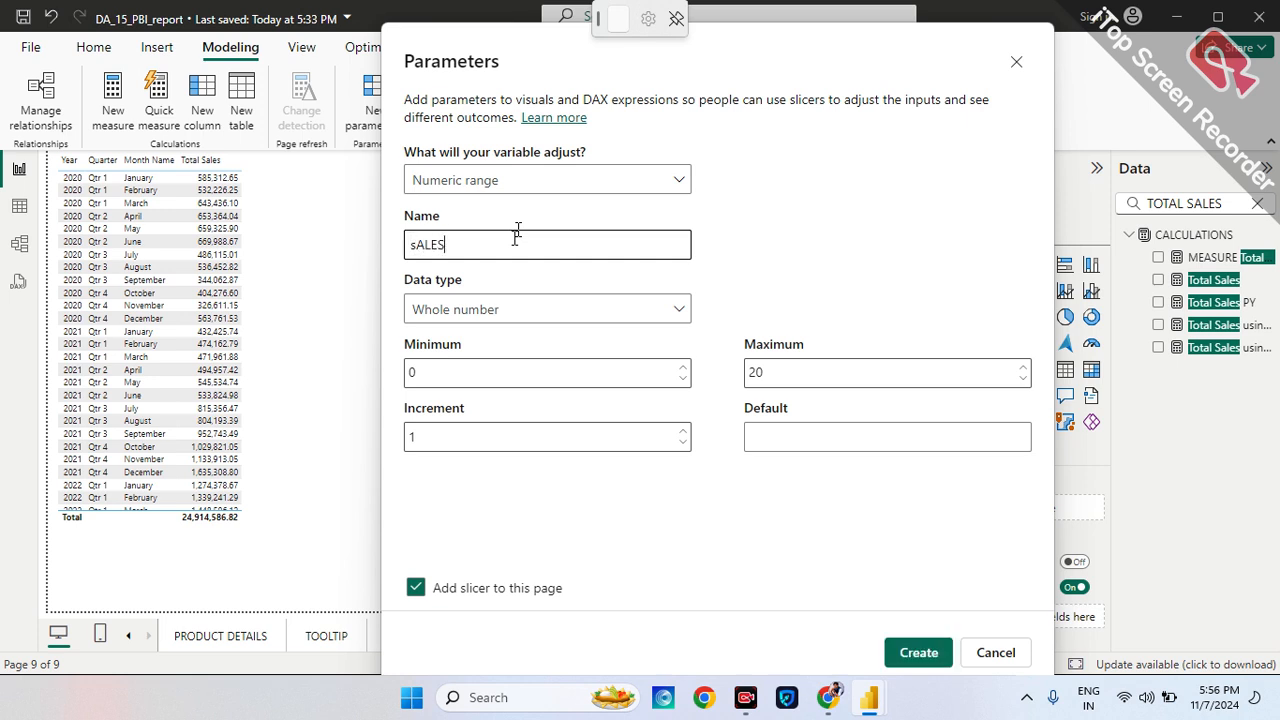
key(BackSpace)
key(BackSpace)
key(BackSpace)
key(BackSpace)
key(BackSpace)
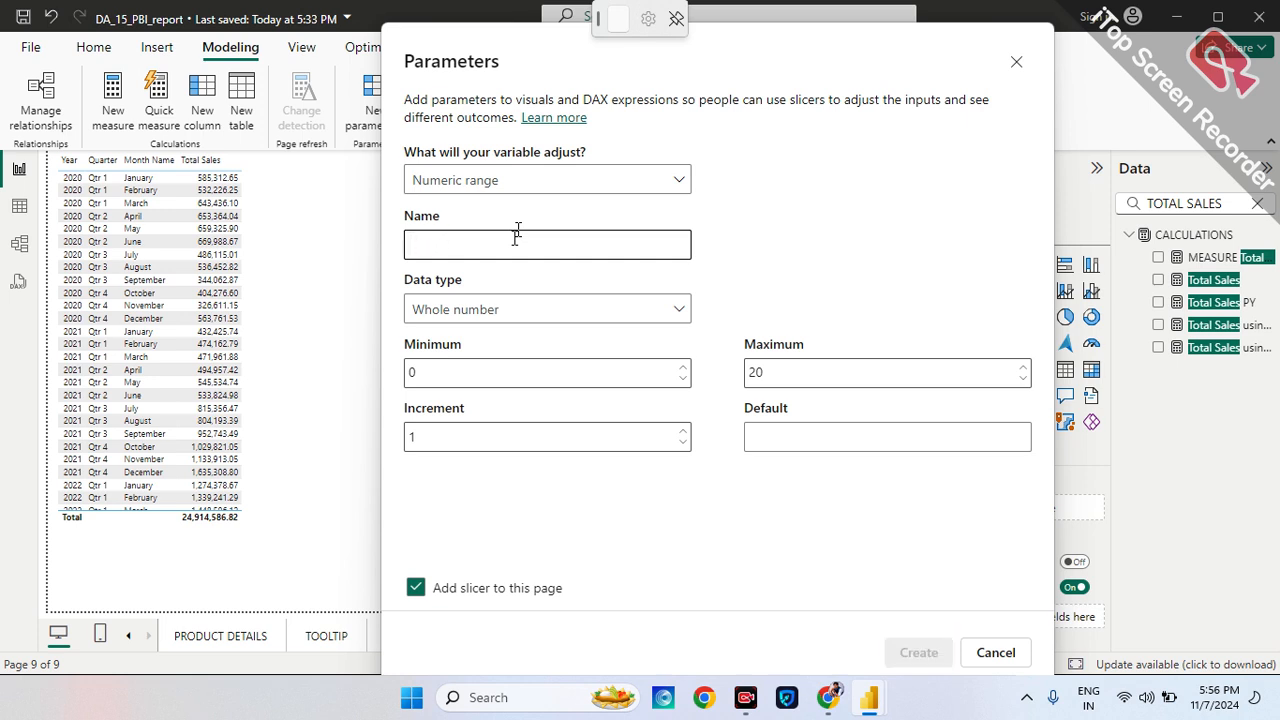
text(PARAMETER1)
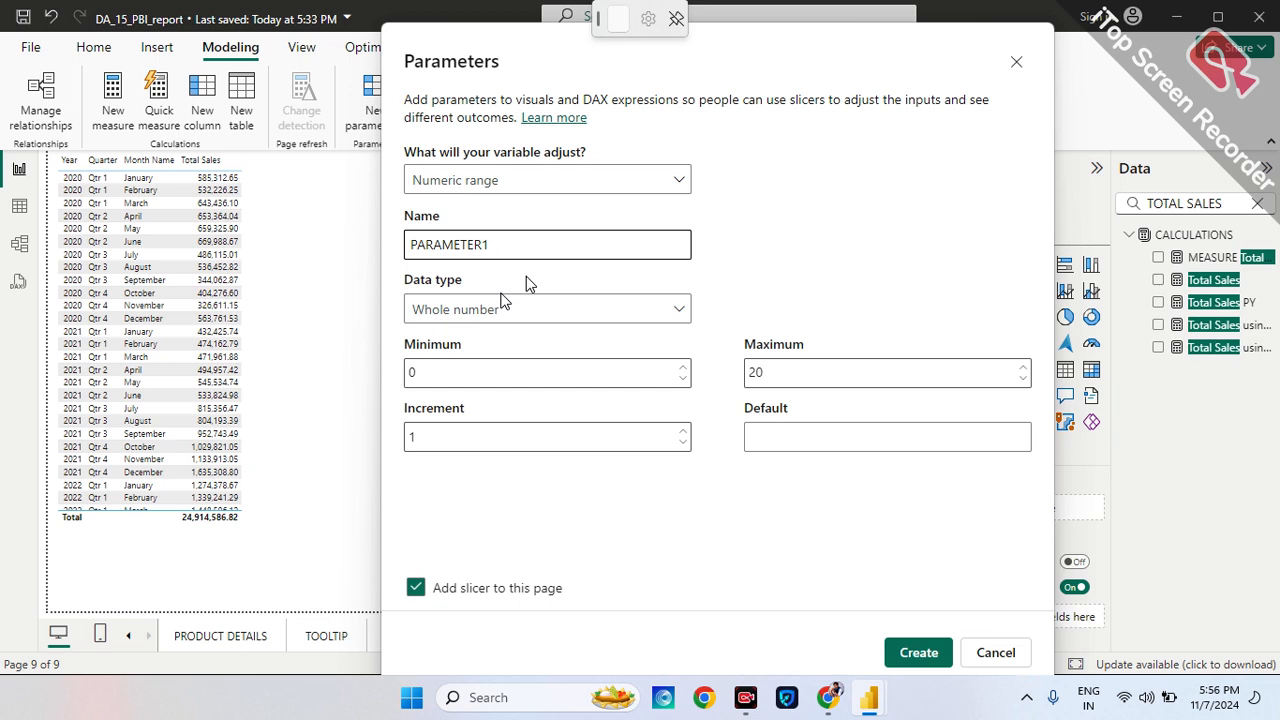
Keep the parameter's data type as Whole number and set its minimum to 1.
click(548, 305)
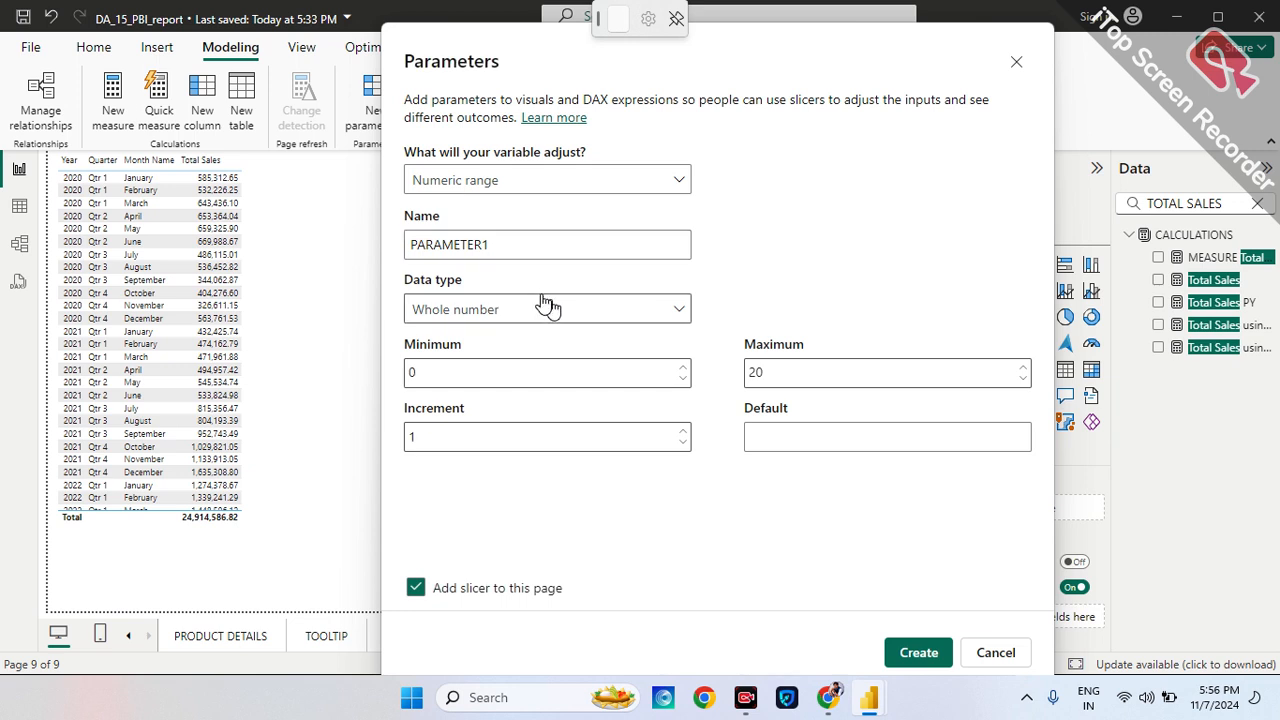
click(550, 302)
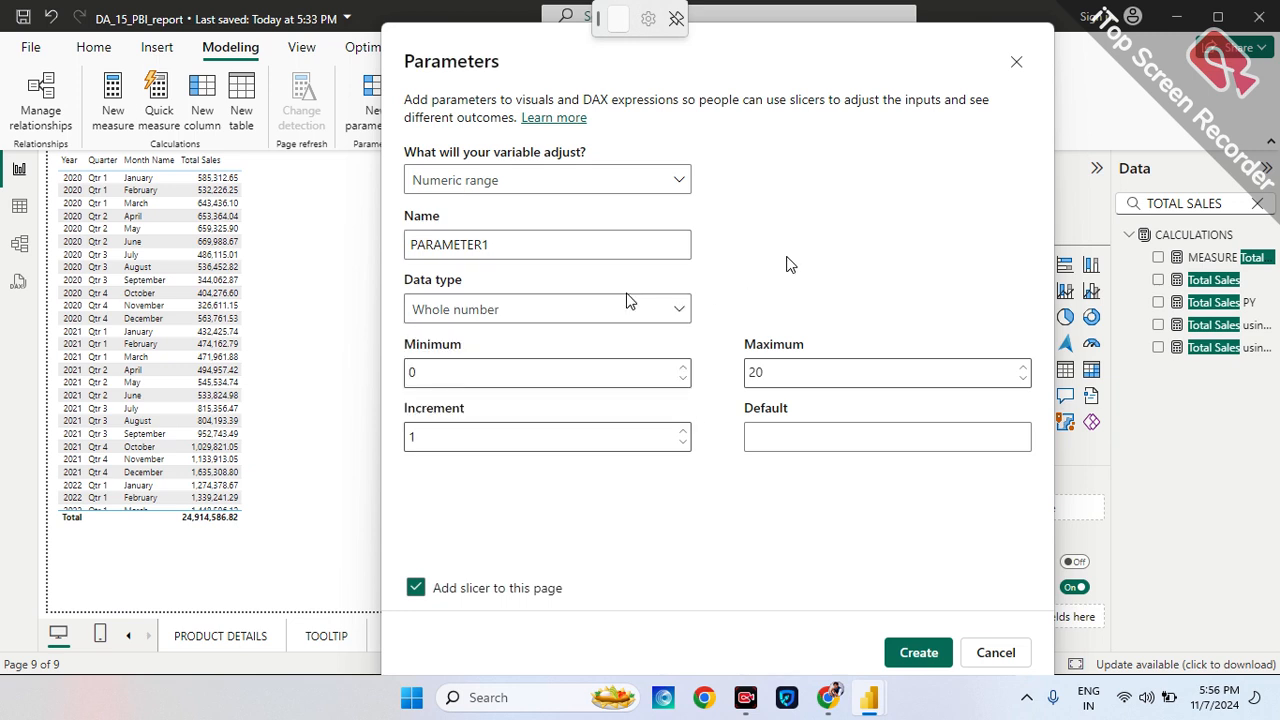
click(432, 373)
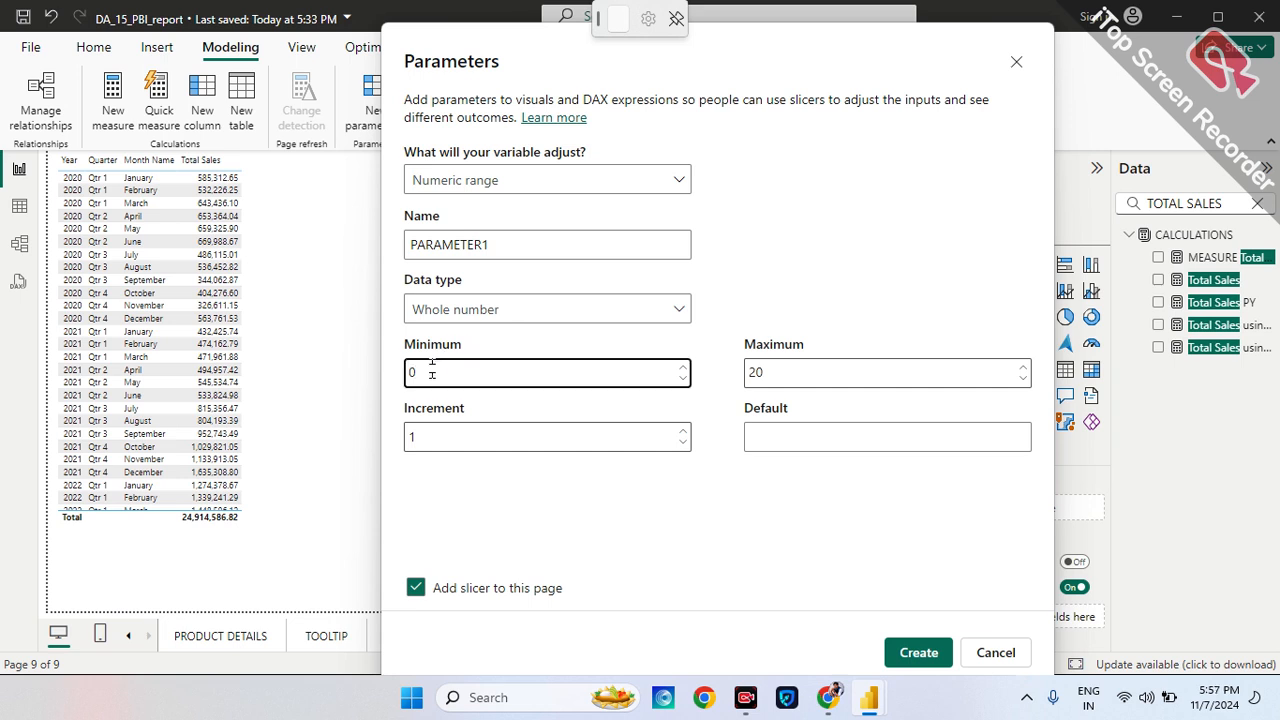
key(BackSpace)
text(1)
Set the parameter's maximum to 3 and default to 1, and create it with a slicer on the page.
click(779, 371)
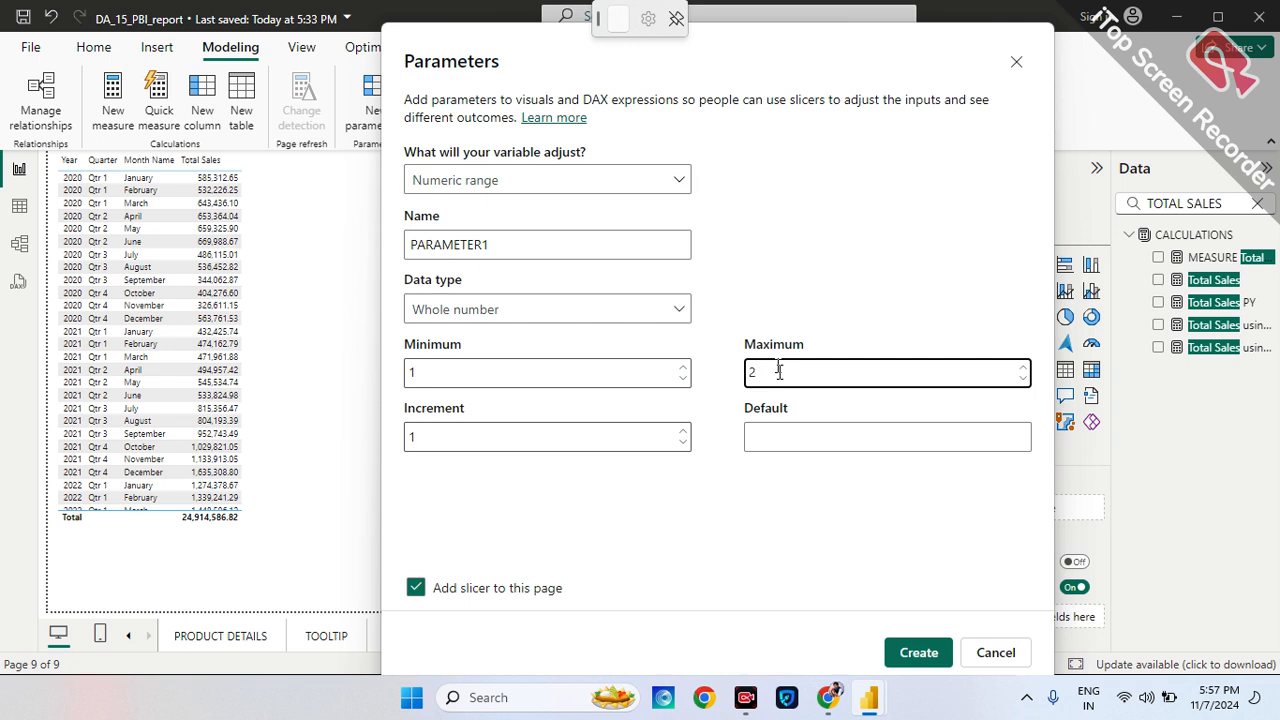
key(BackSpace)
key(BackSpace)
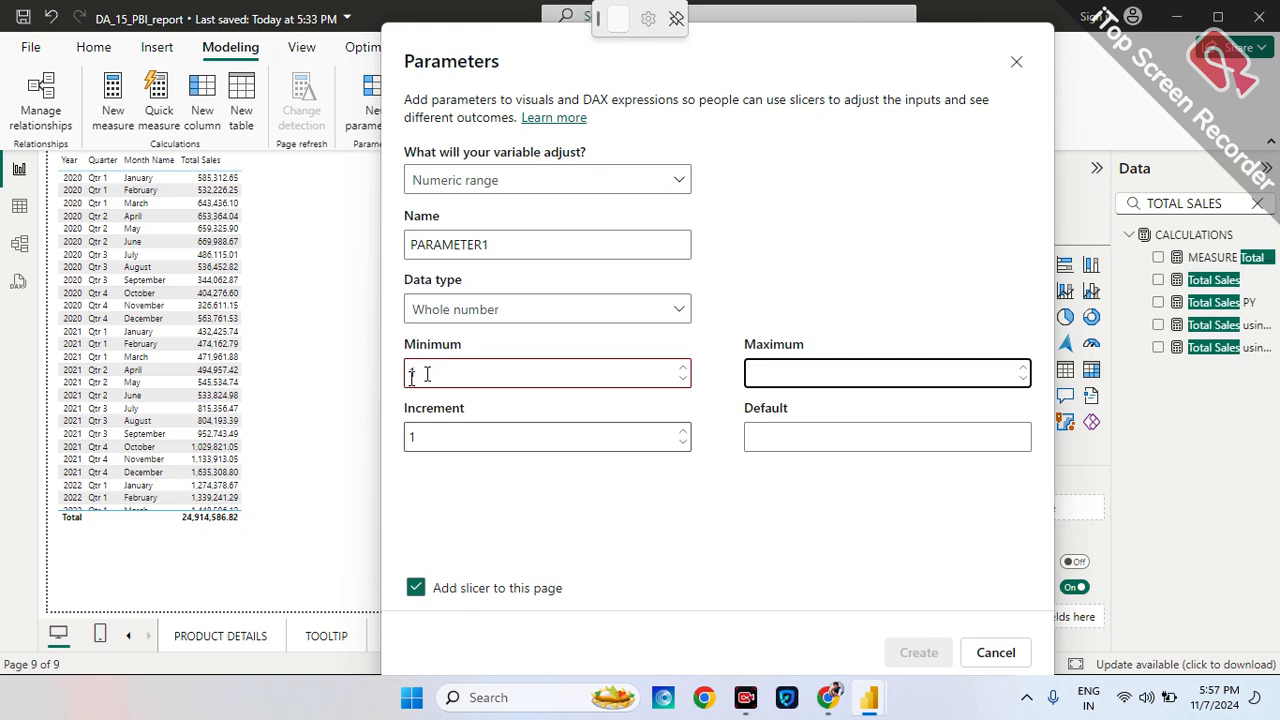
click(466, 311)
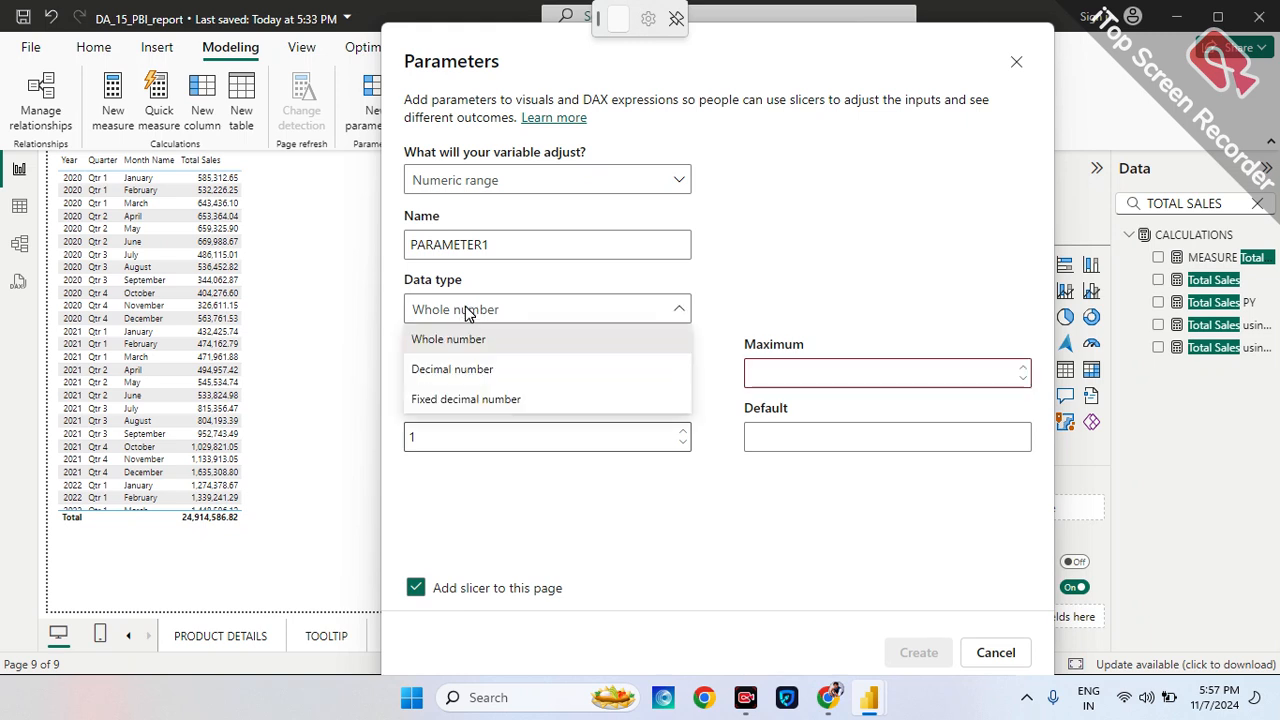
click(557, 316)
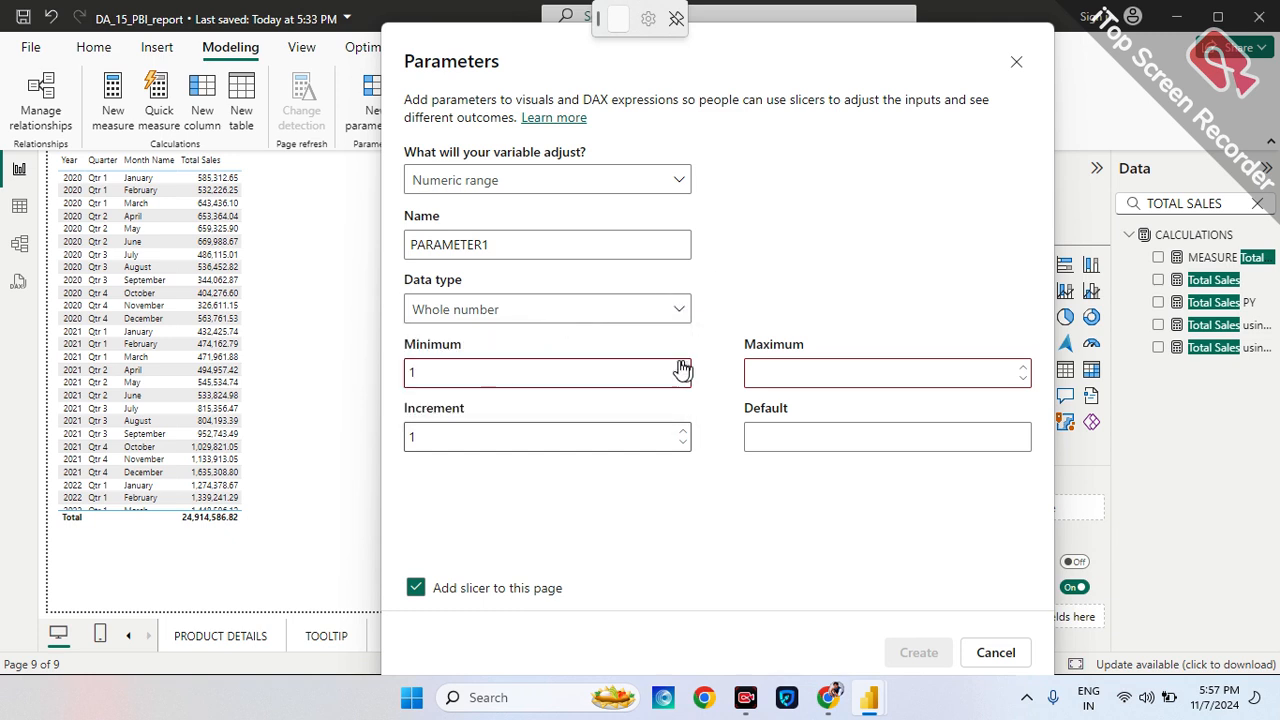
click(757, 375)
text(3)
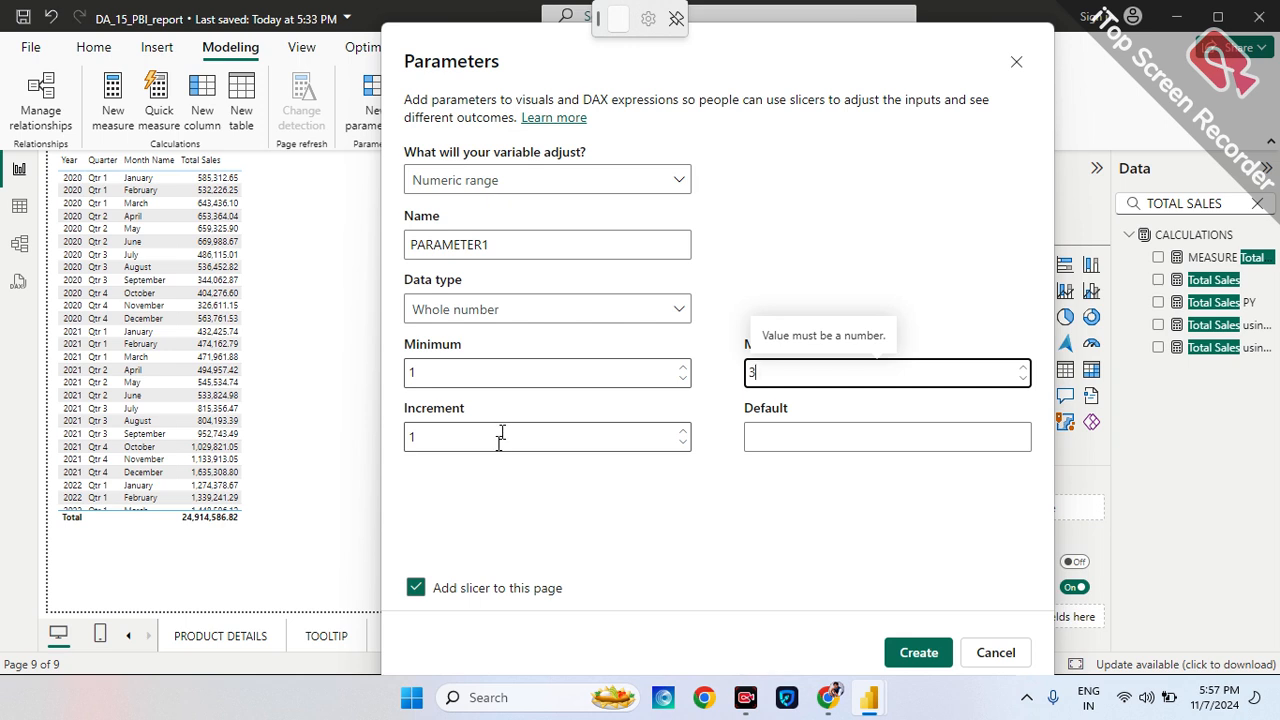
click(800, 437)
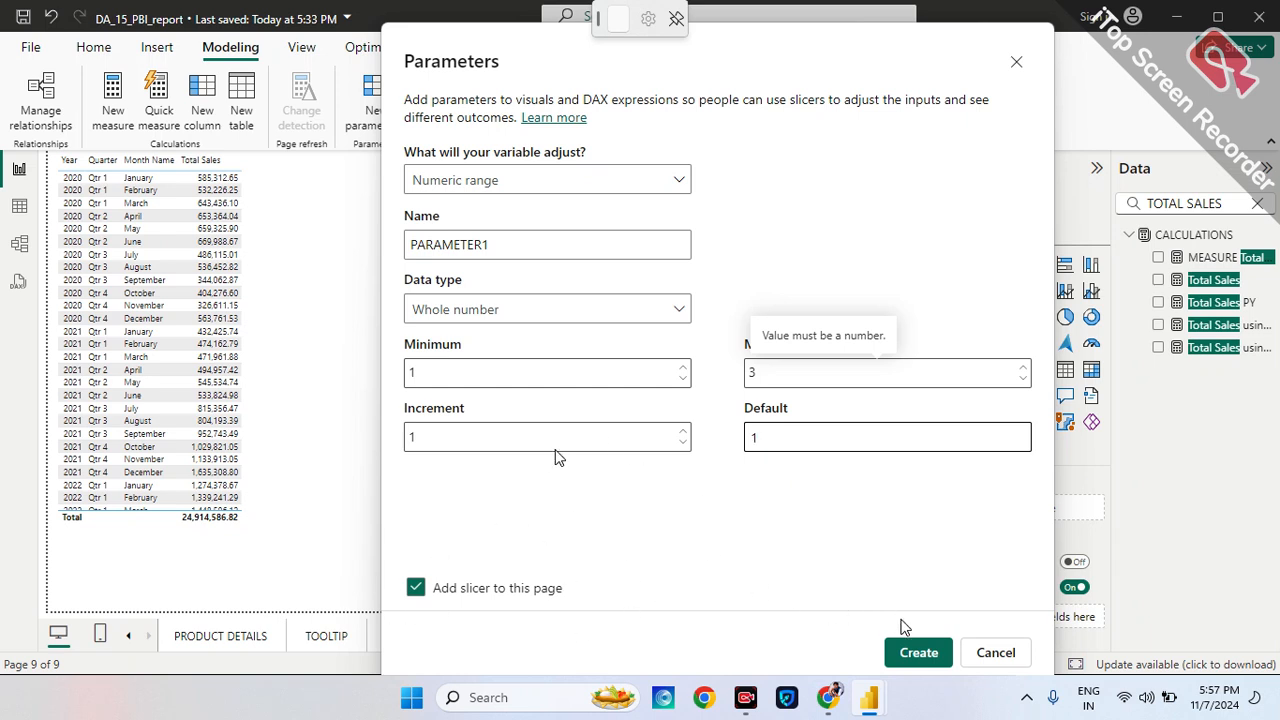
click(916, 652)
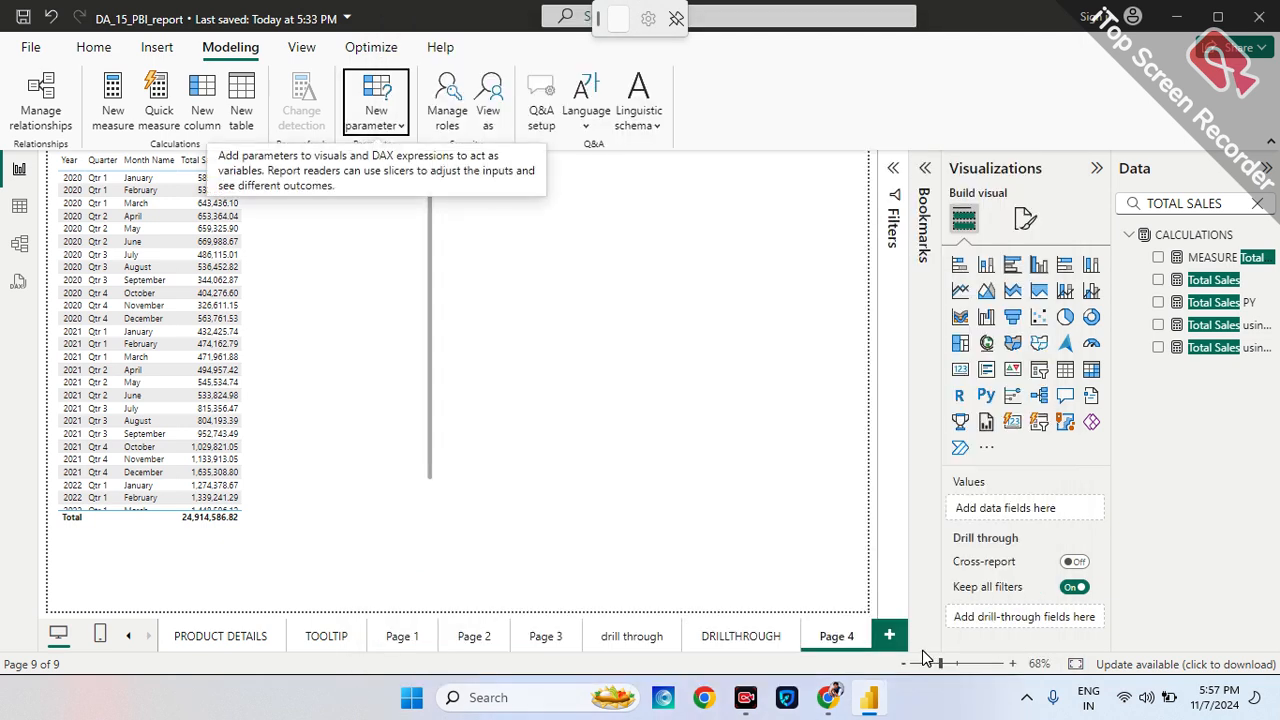
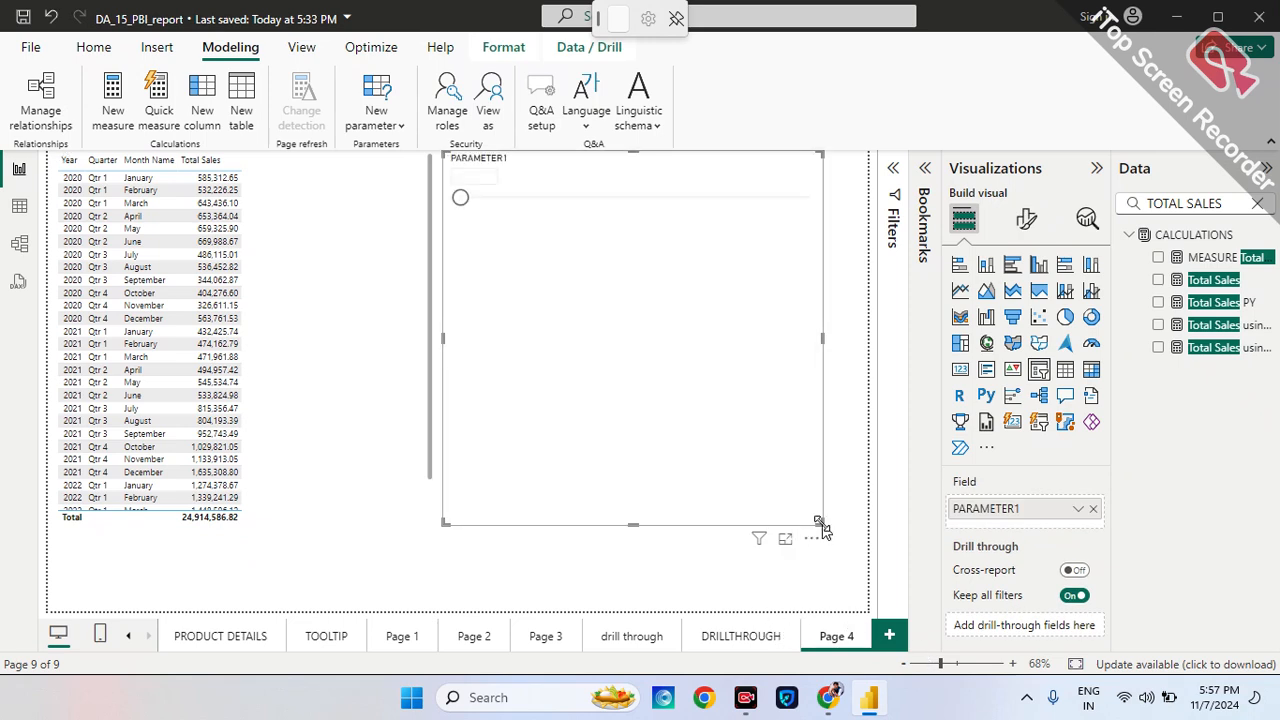
Change the PARAMETER1 slicer's style to Vertical list and shrink the visual to fit closely around its values.
drag(814, 519, 674, 246)
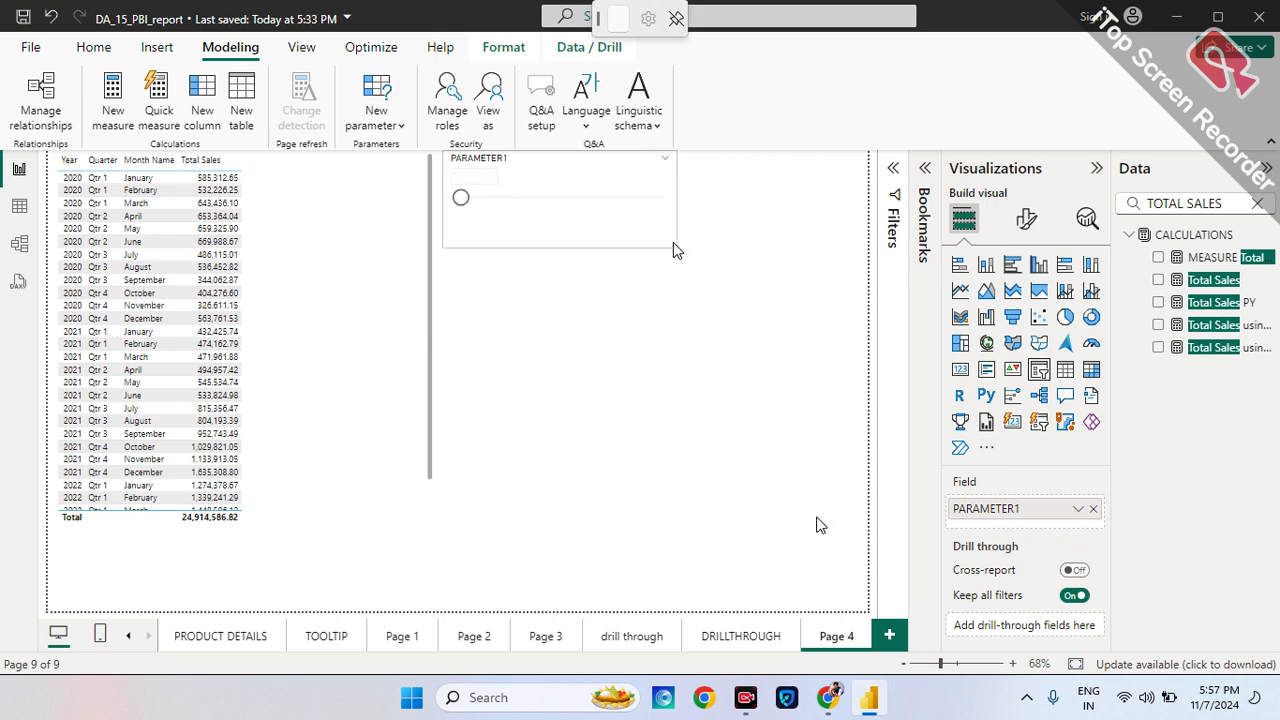
click(1027, 226)
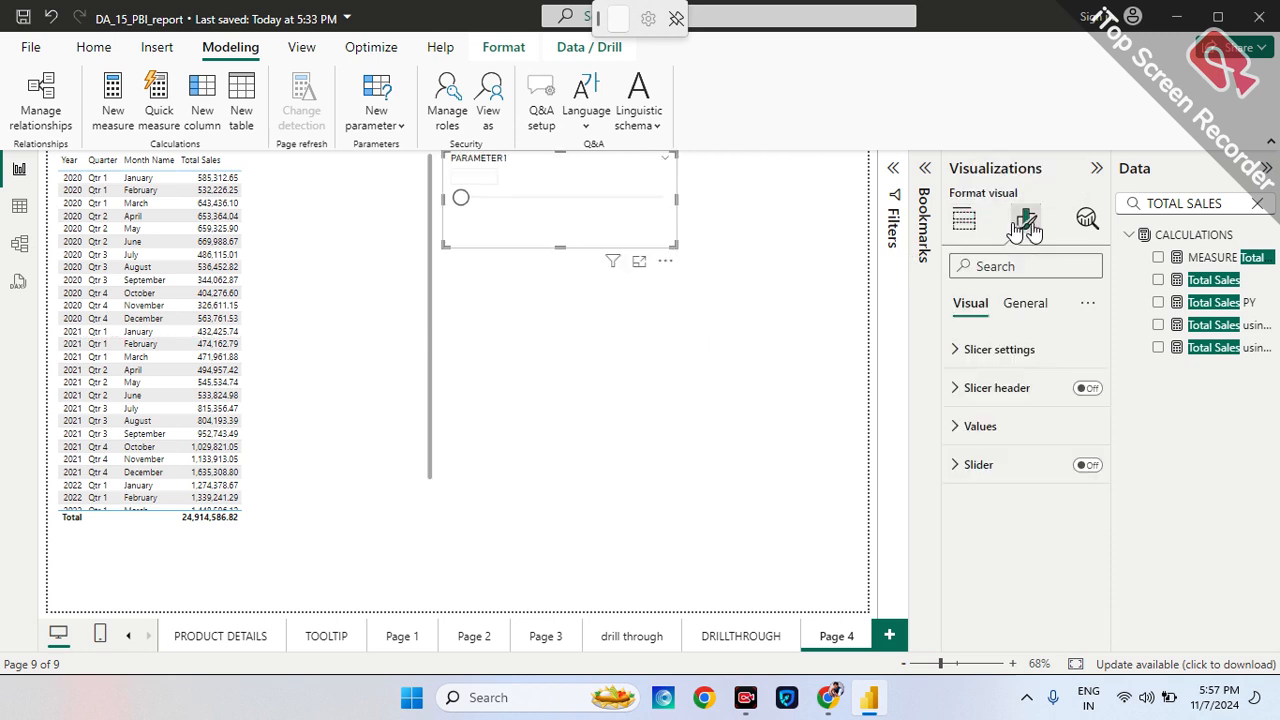
click(970, 350)
click(985, 443)
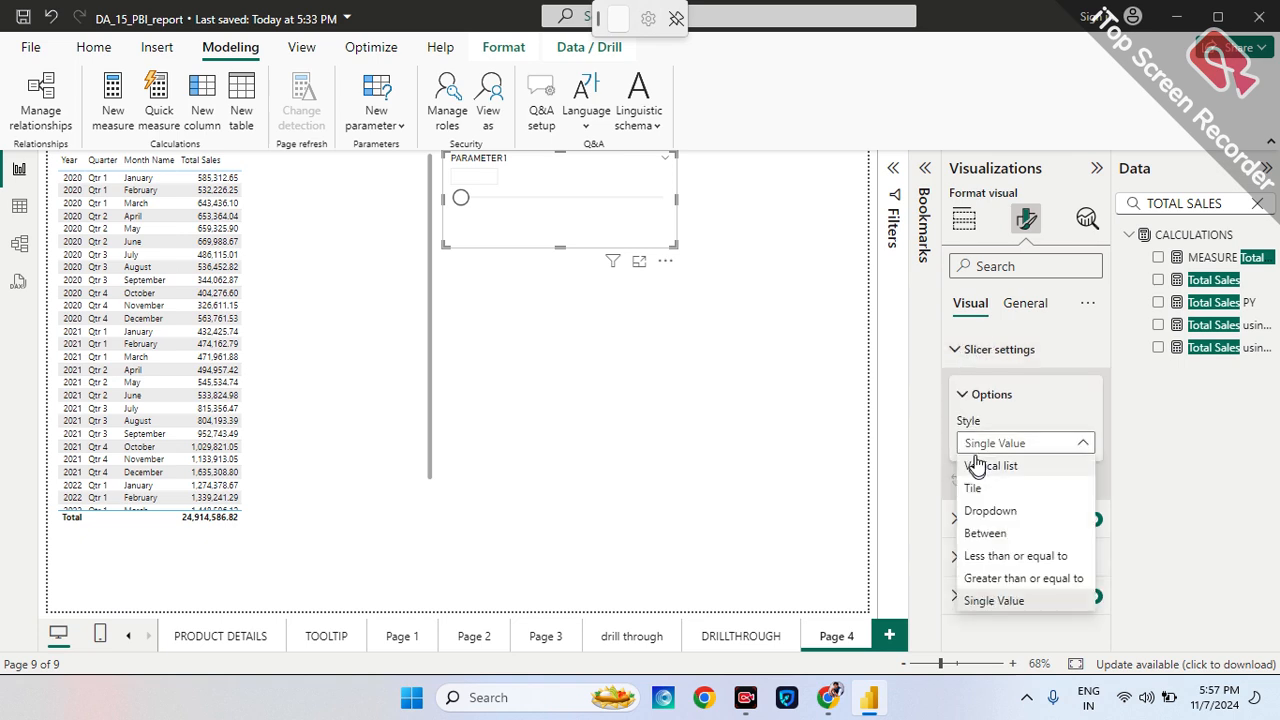
click(979, 466)
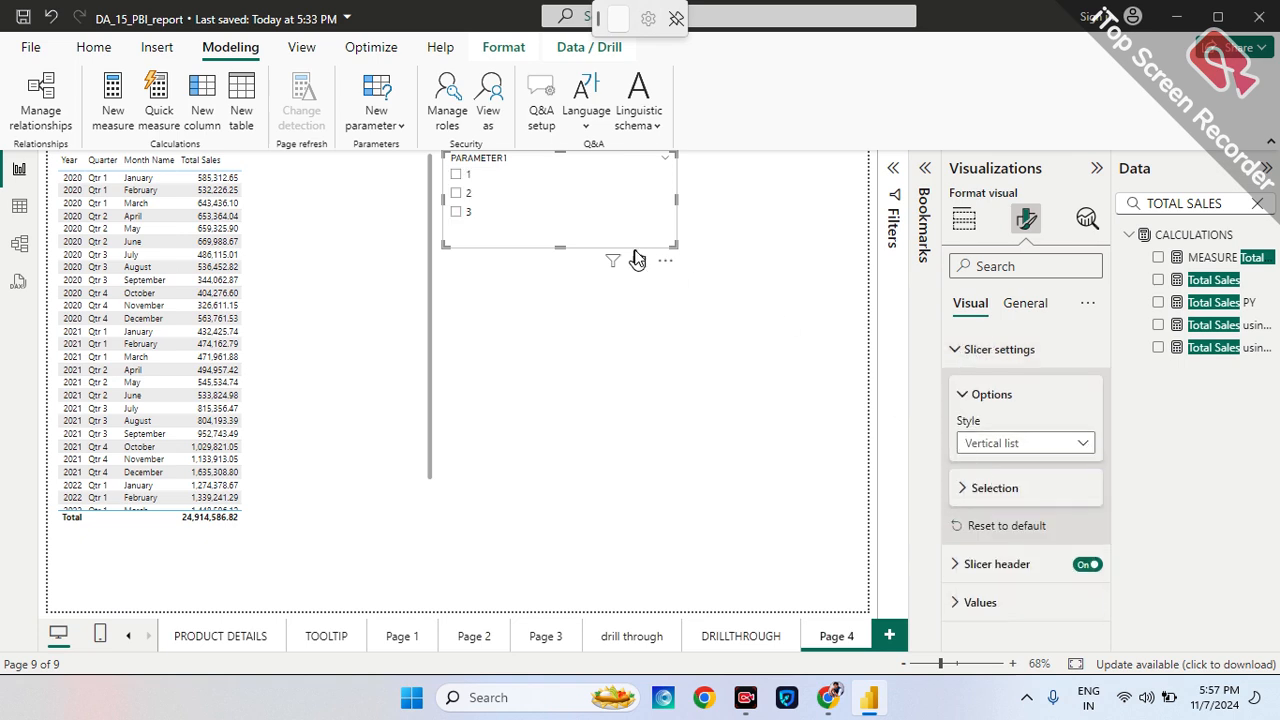
drag(672, 243, 550, 238)
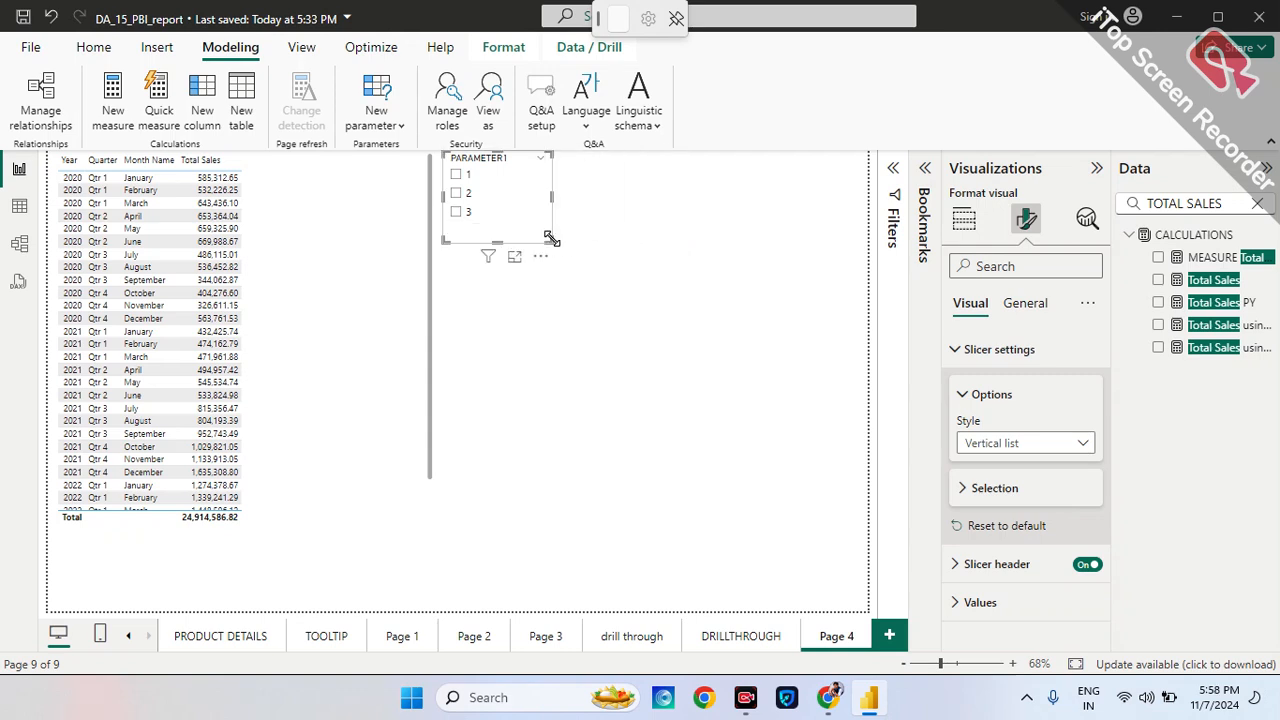
click(653, 215)
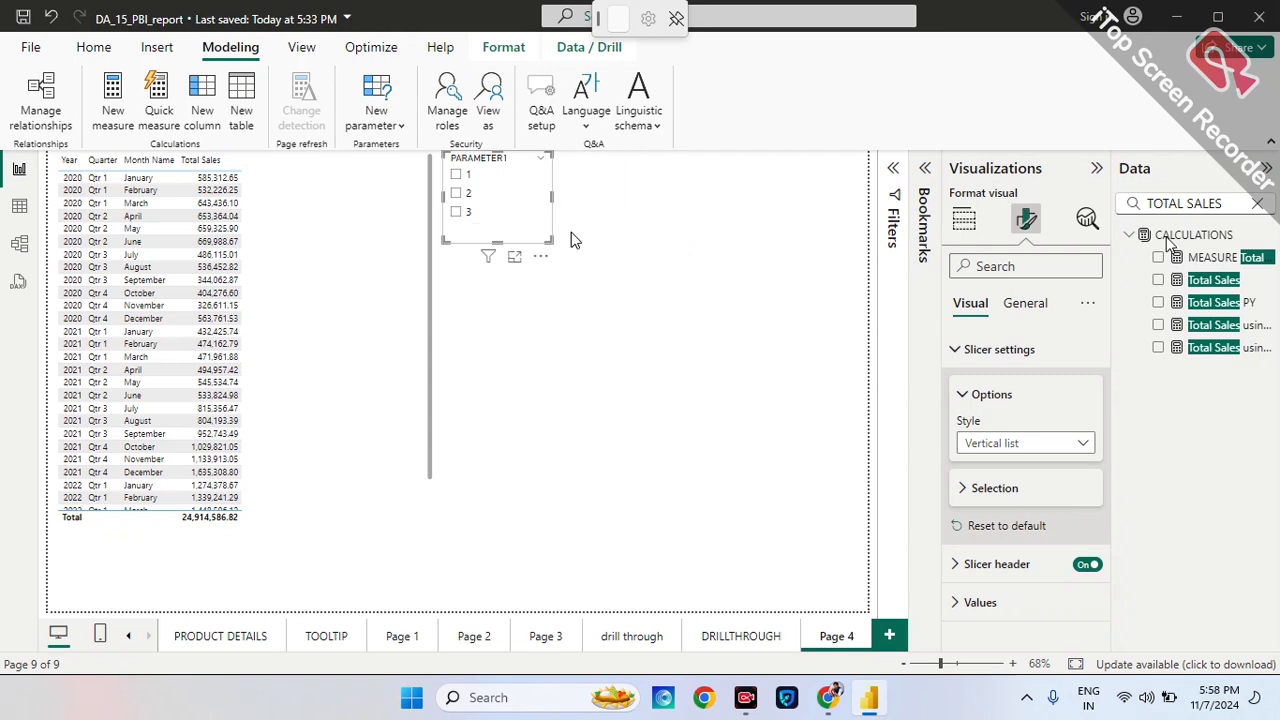
Clear the field search and rename the PARAMETER1 2 table to PARAMETER1.
click(1260, 204)
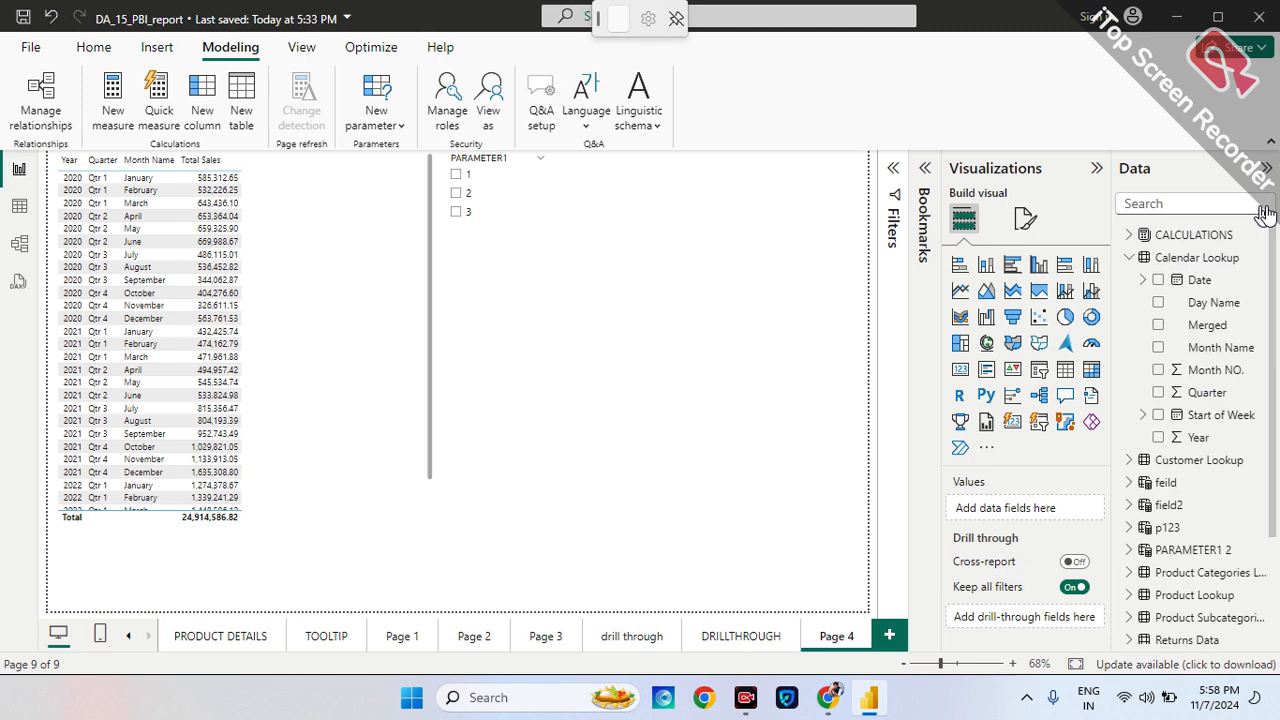
click(1129, 258)
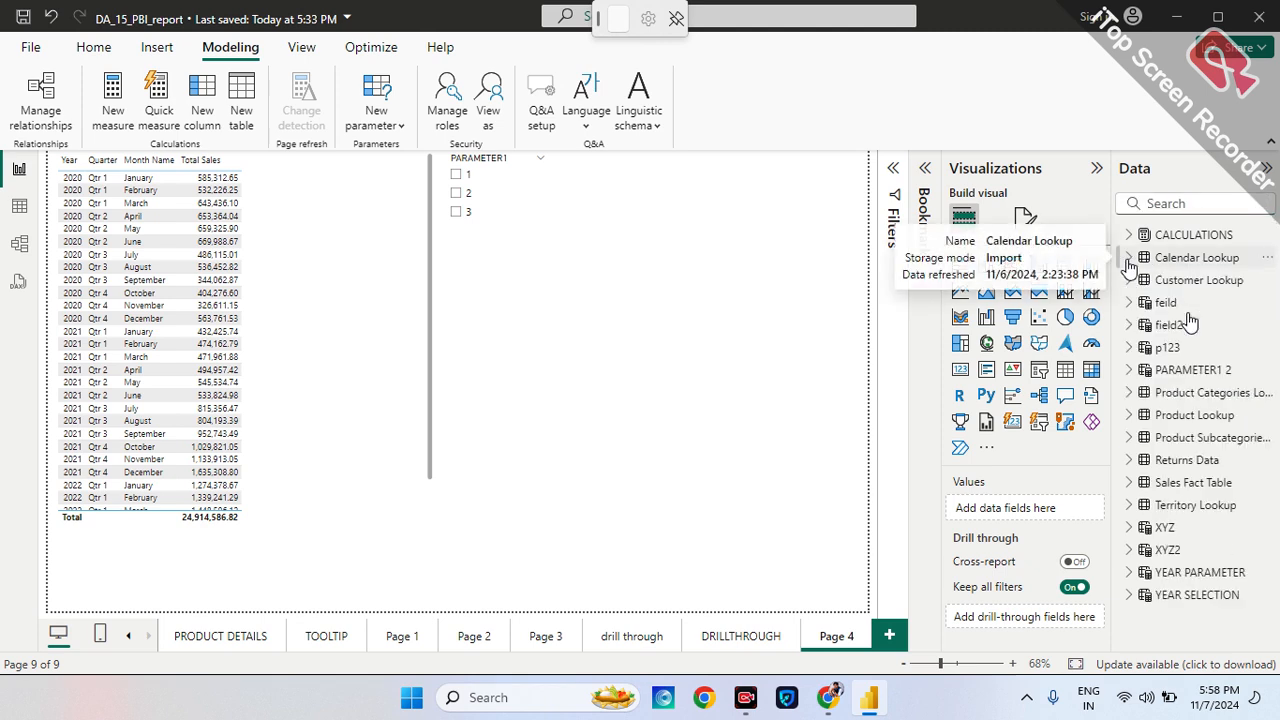
click(1130, 370)
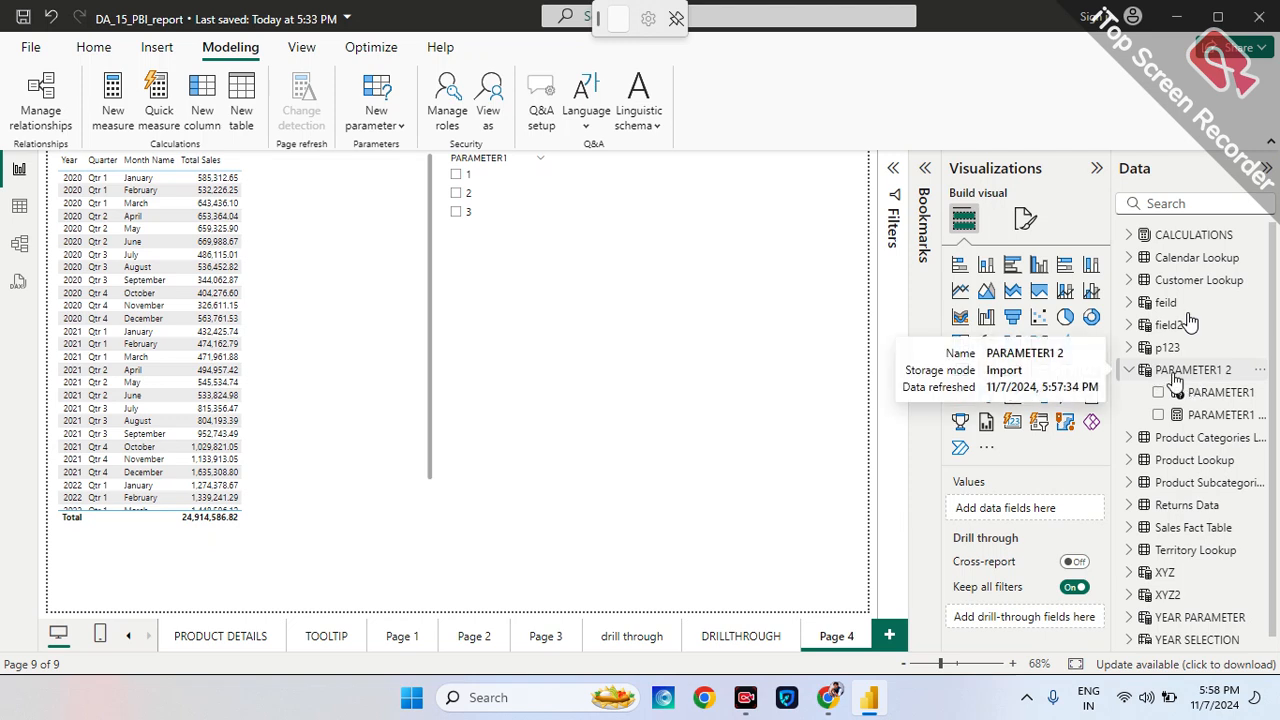
click(1176, 378)
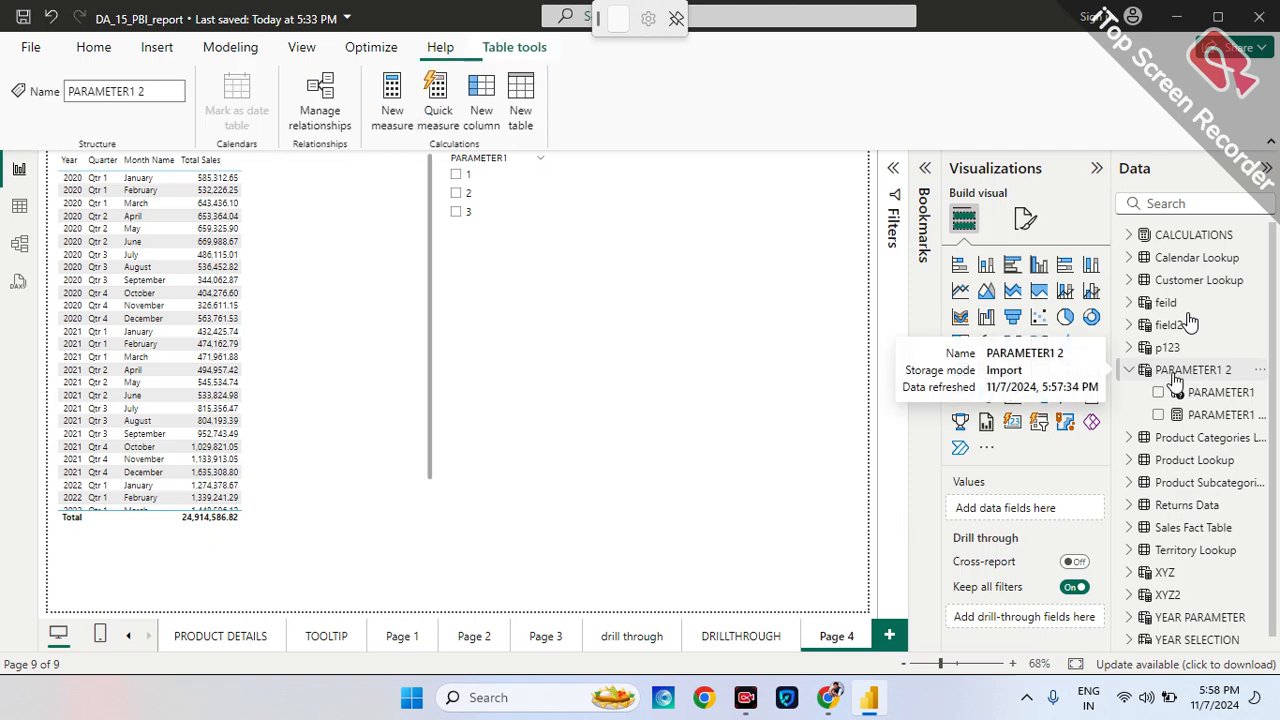
triple_click(148, 88)
click(152, 88)
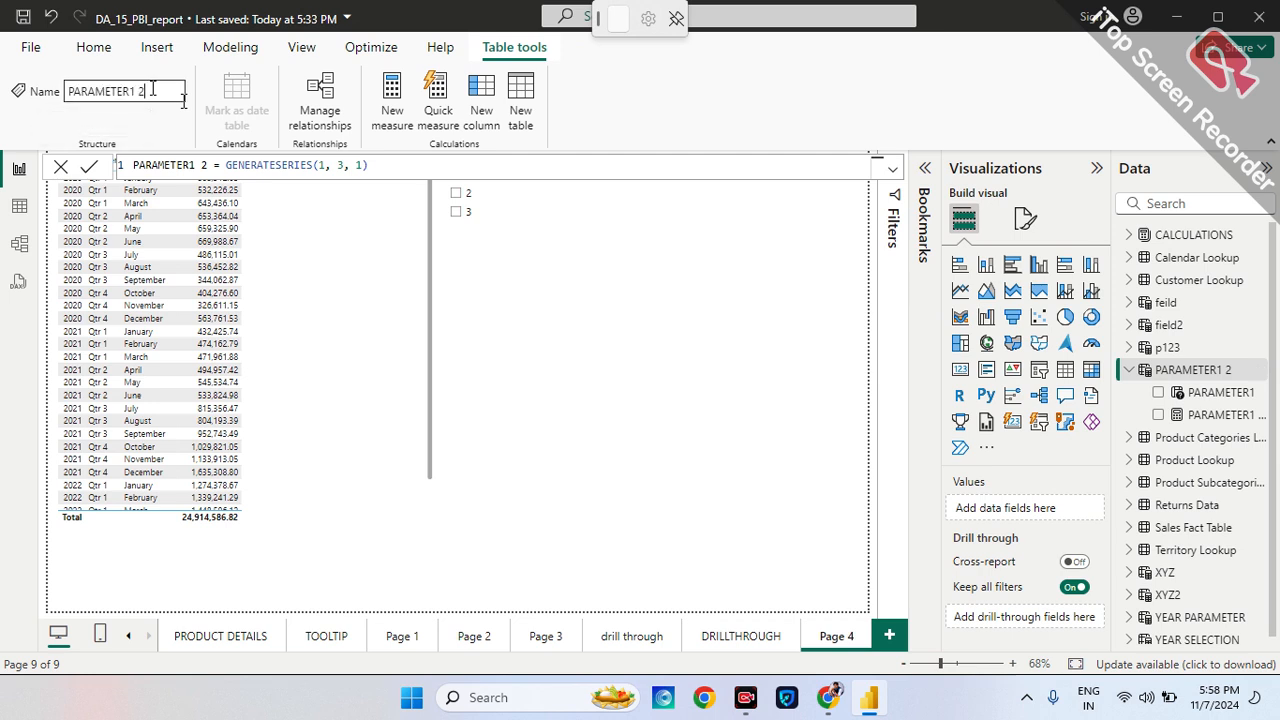
double_click(153, 88)
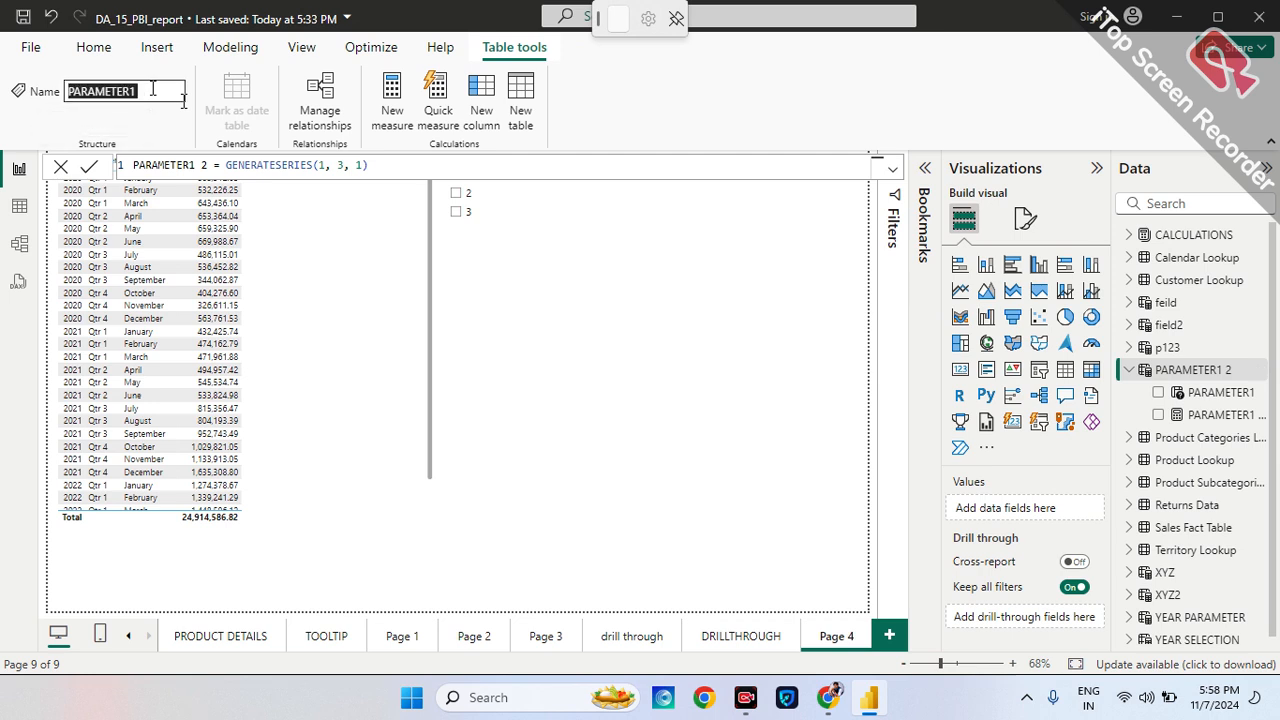
key(Return)
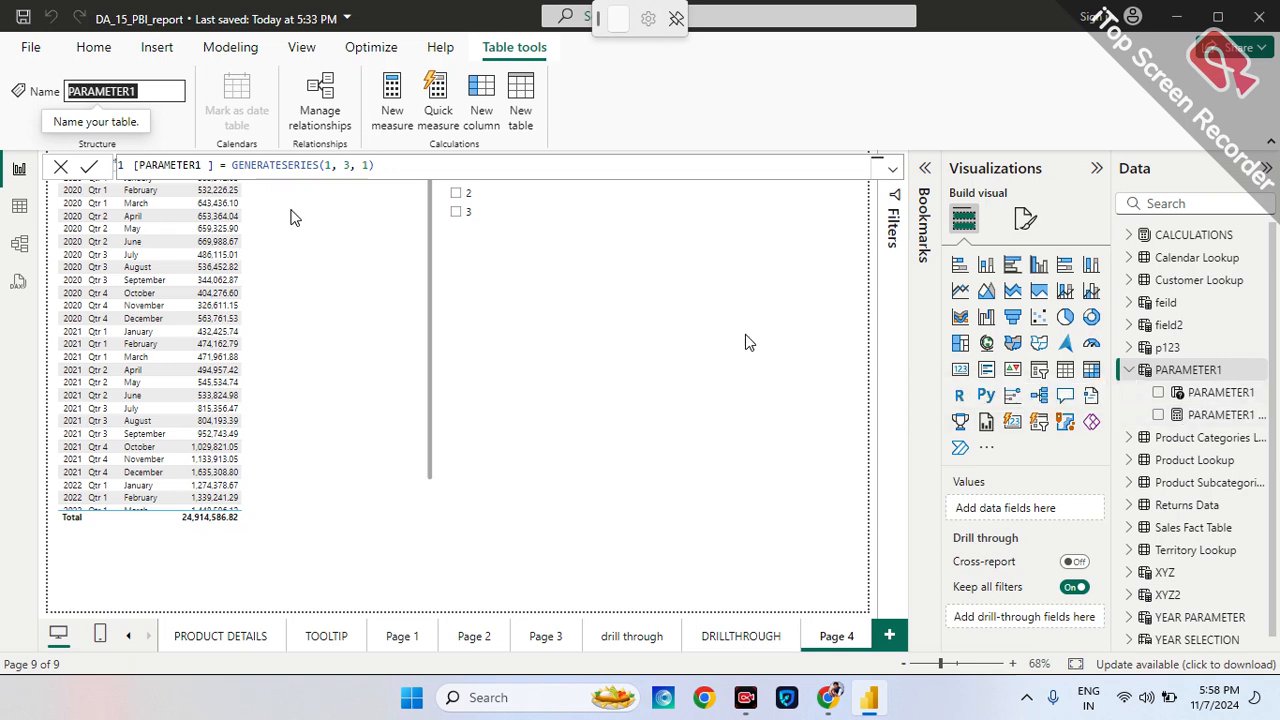
click(61, 166)
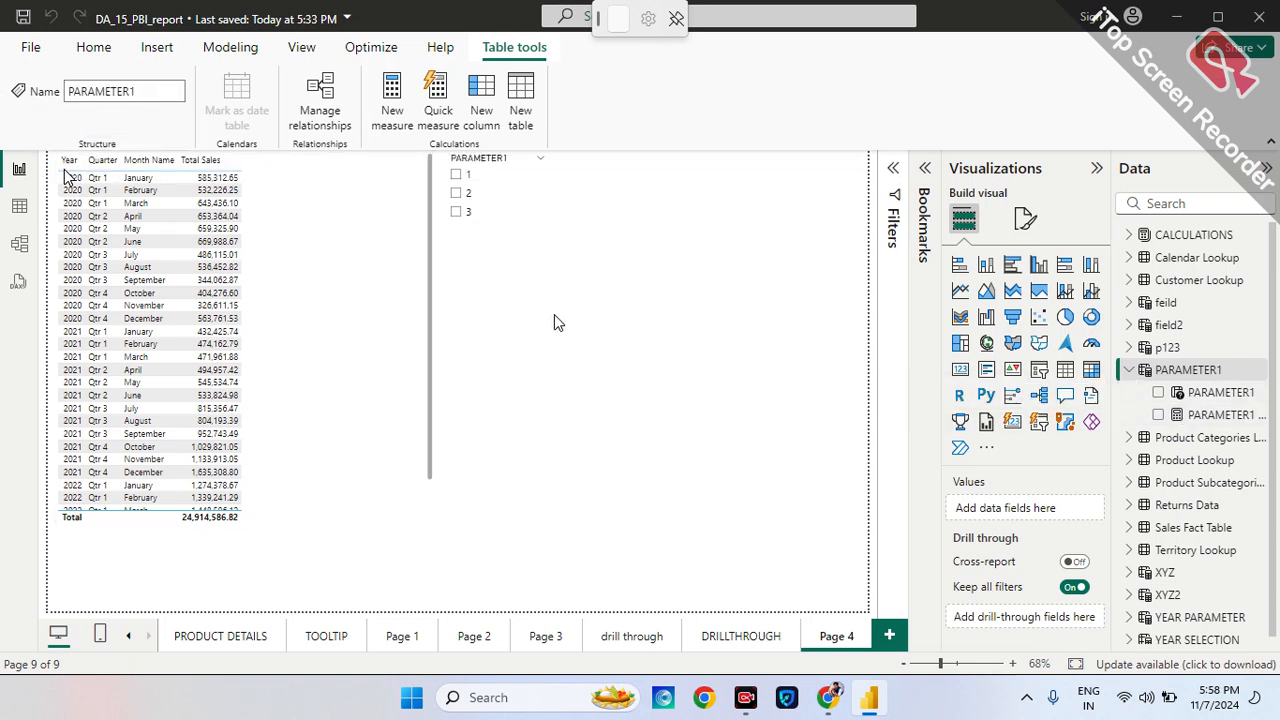
click(567, 205)
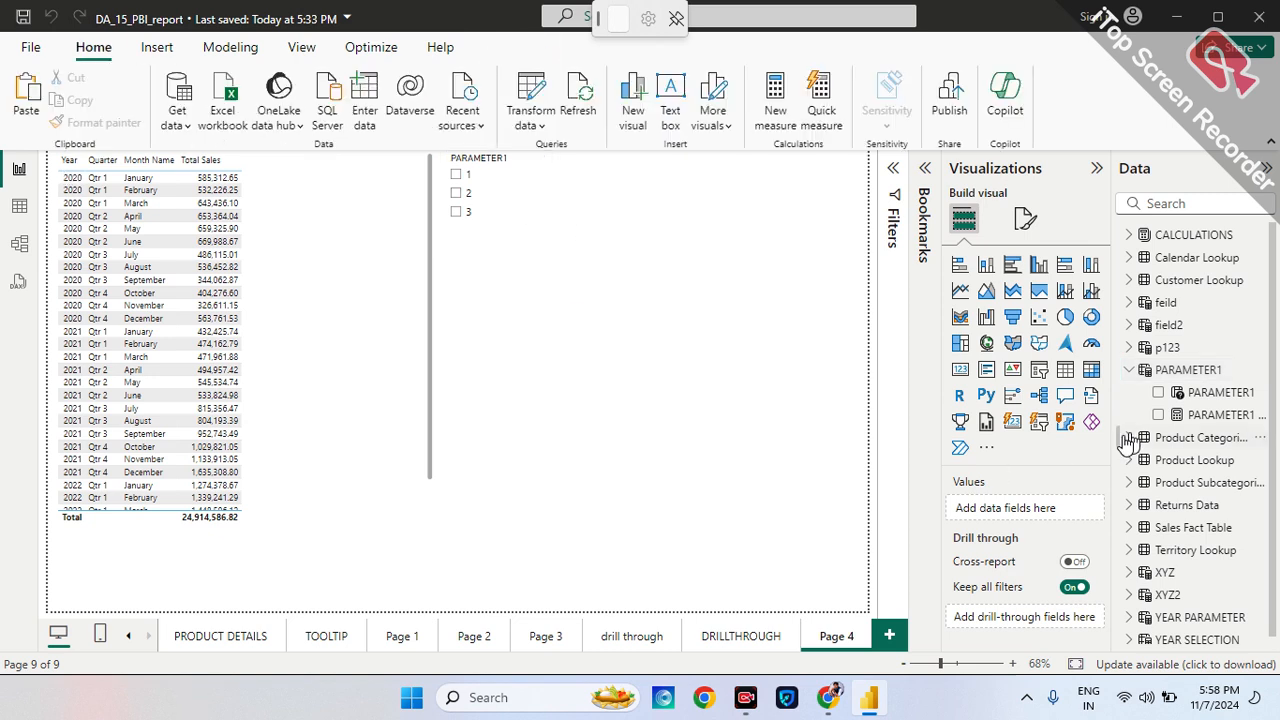
Examine the DAX formulas behind the PARAMETER1 column and the PARAMETER1 Value measure, leaving both as they are.
click(1197, 398)
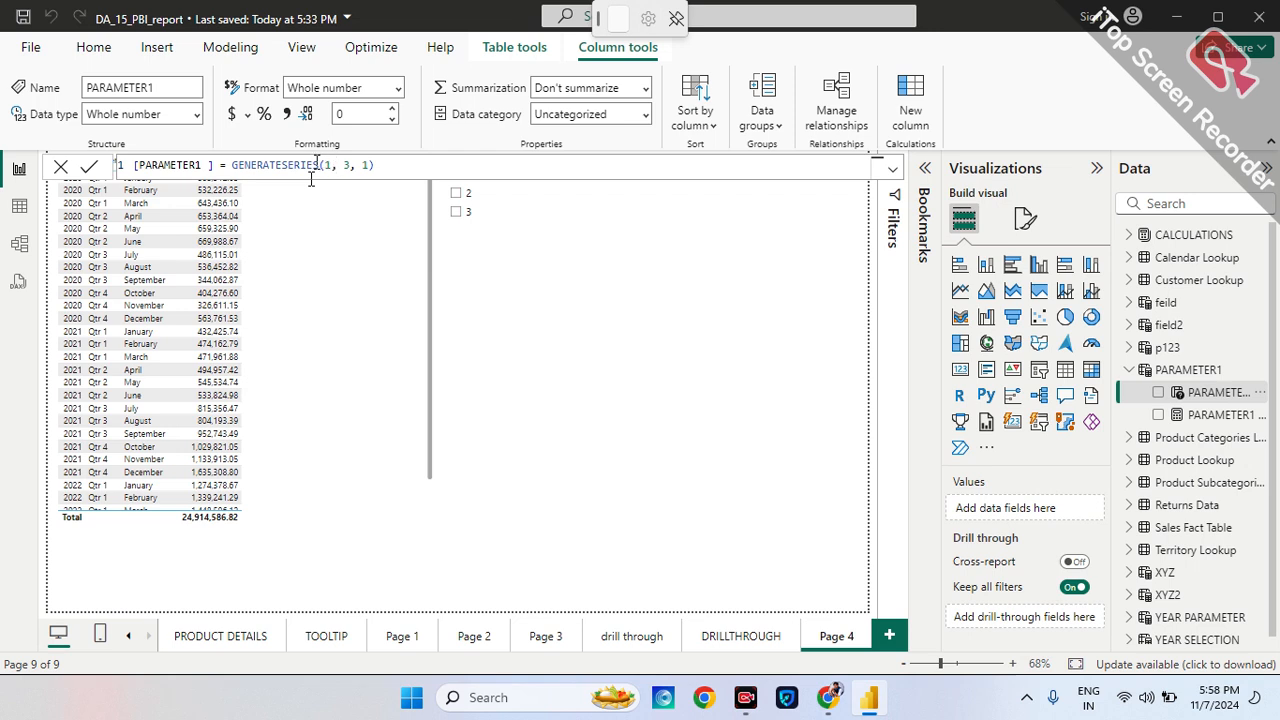
key(Delete)
text(1))
click(57, 168)
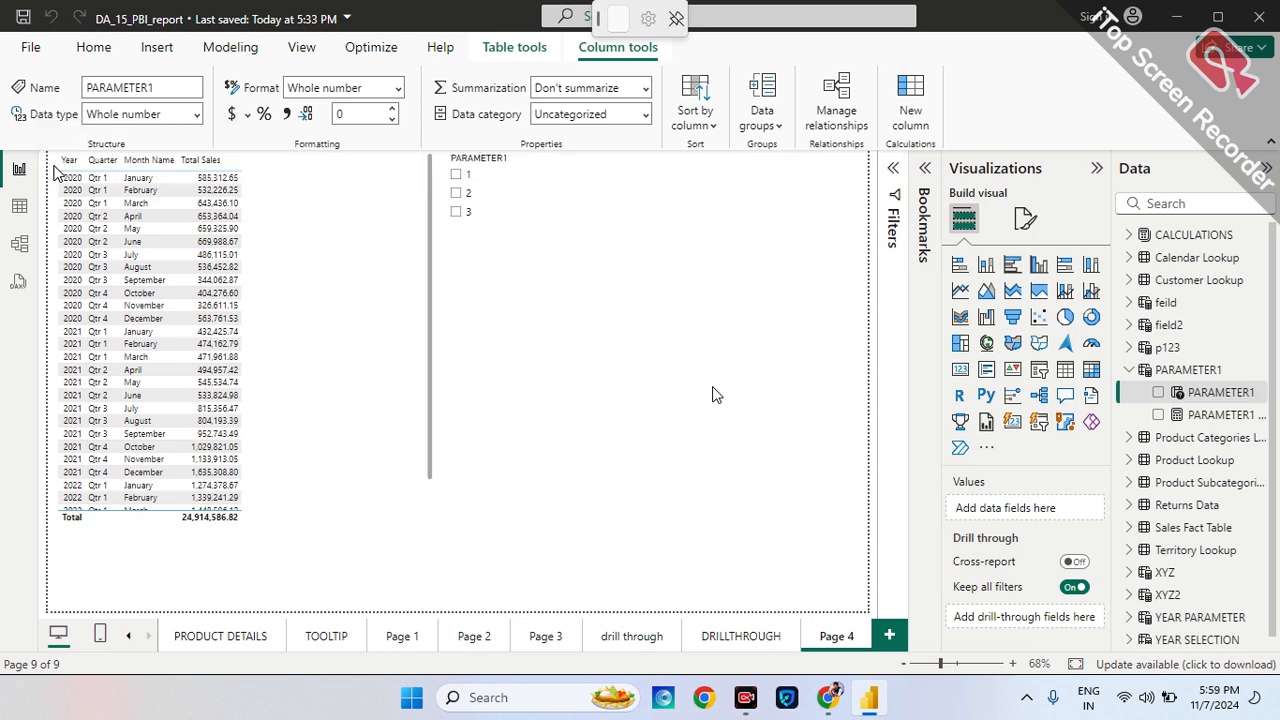
click(1178, 418)
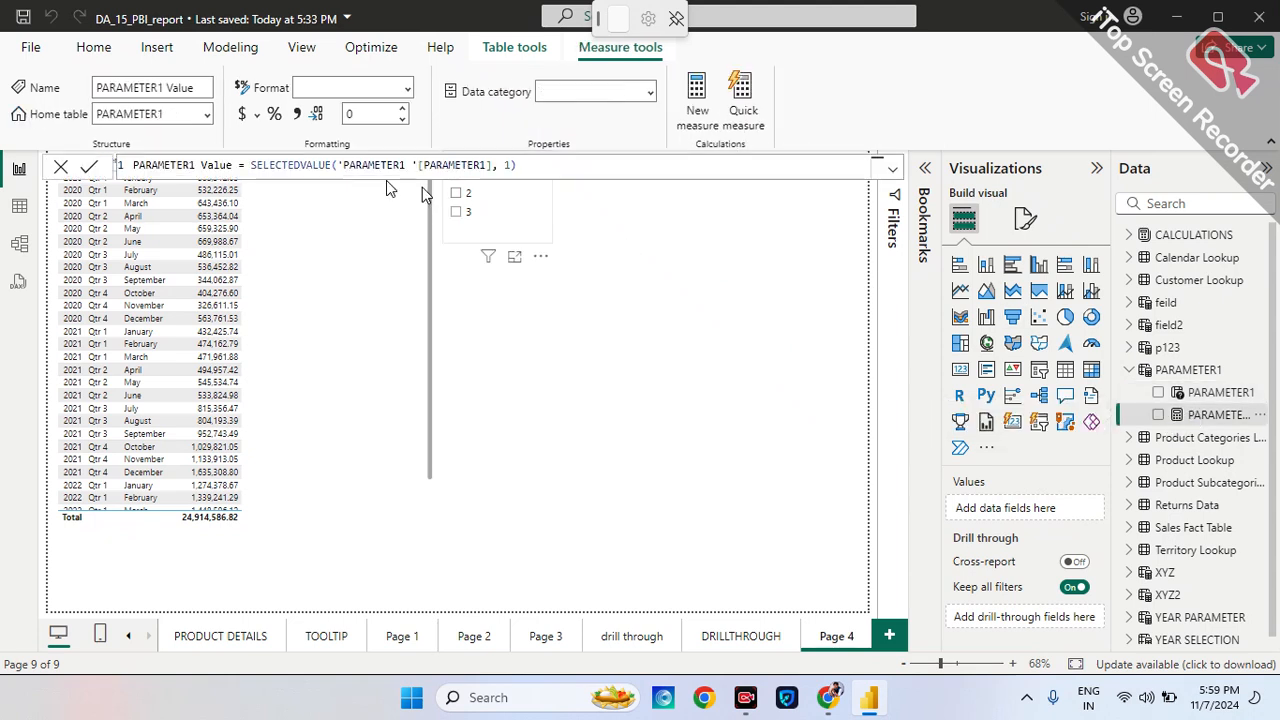
click(61, 166)
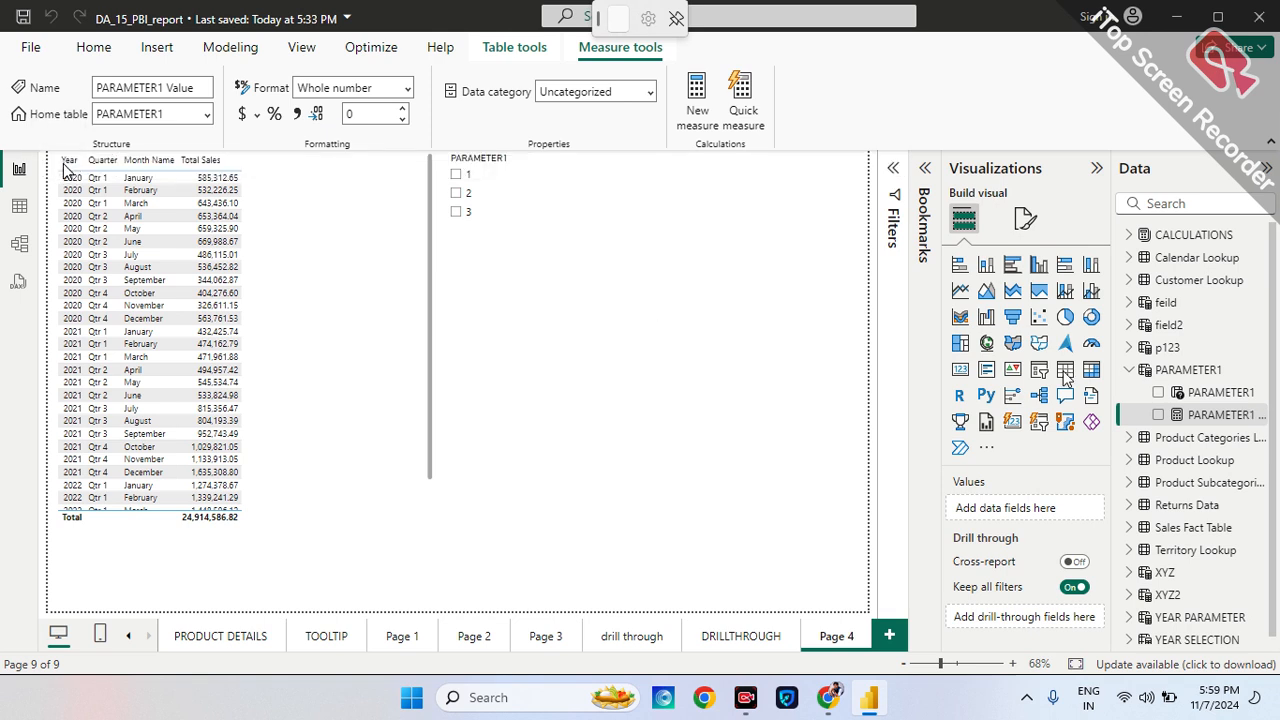
Add a compact card visual showing PARAMETER1 Value in the empty area below the PARAMETER1 slicer.
click(634, 305)
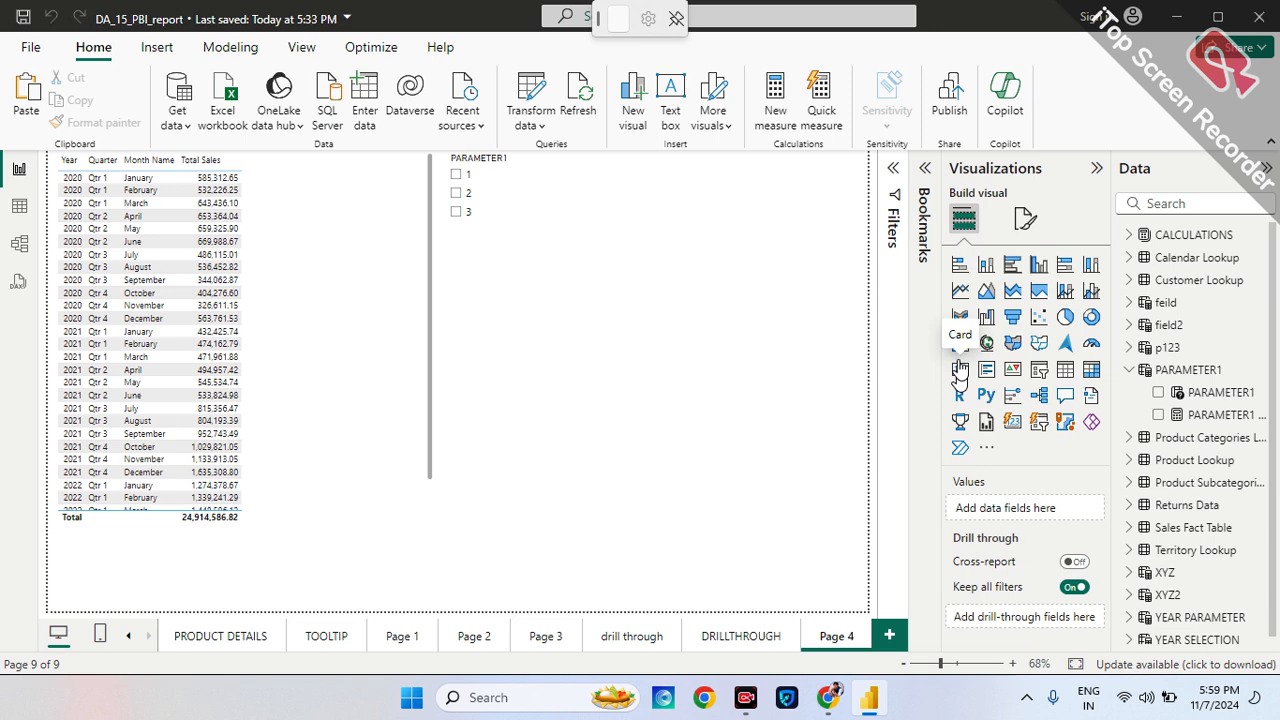
click(959, 370)
drag(495, 518, 503, 378)
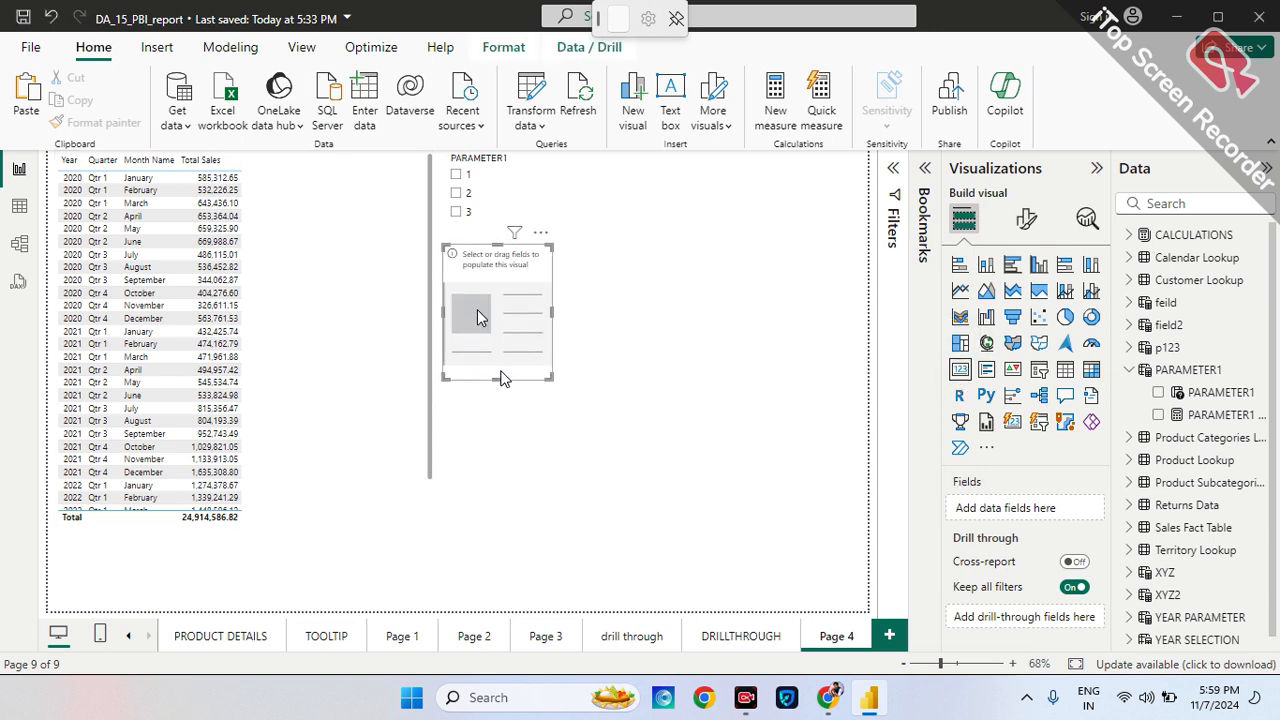
drag(478, 317, 550, 350)
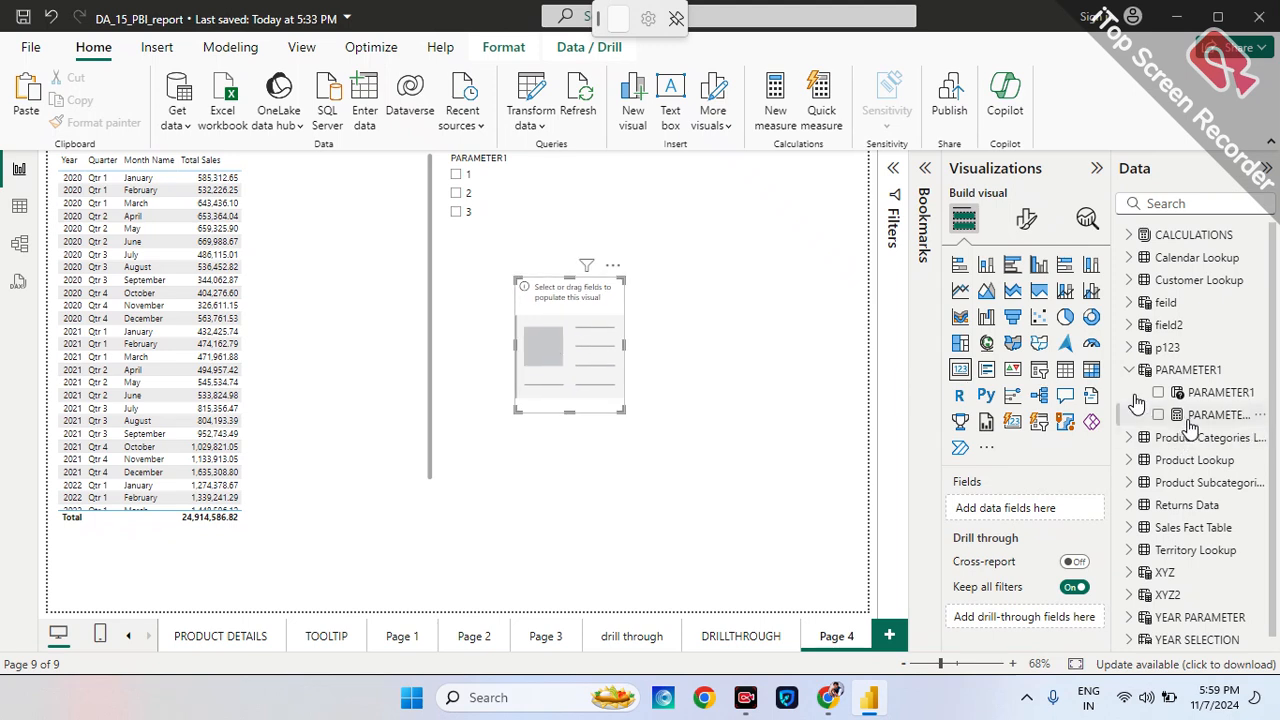
drag(1190, 425, 1036, 517)
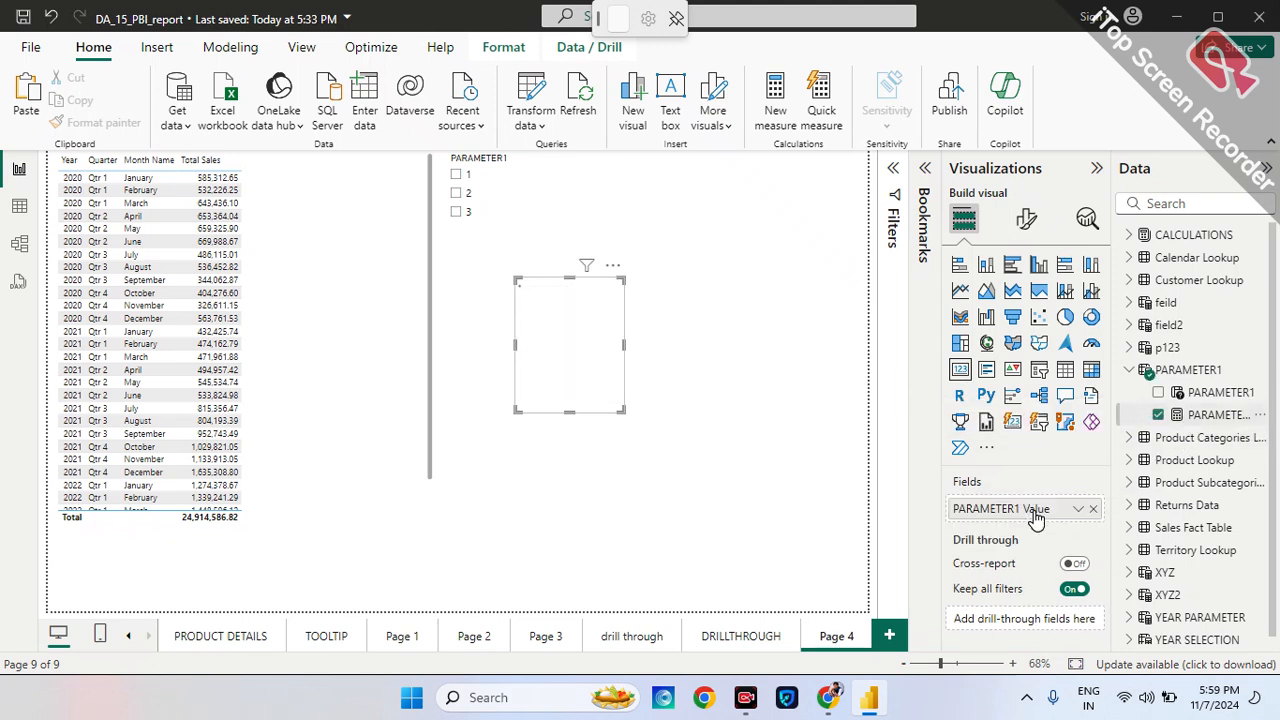
click(714, 268)
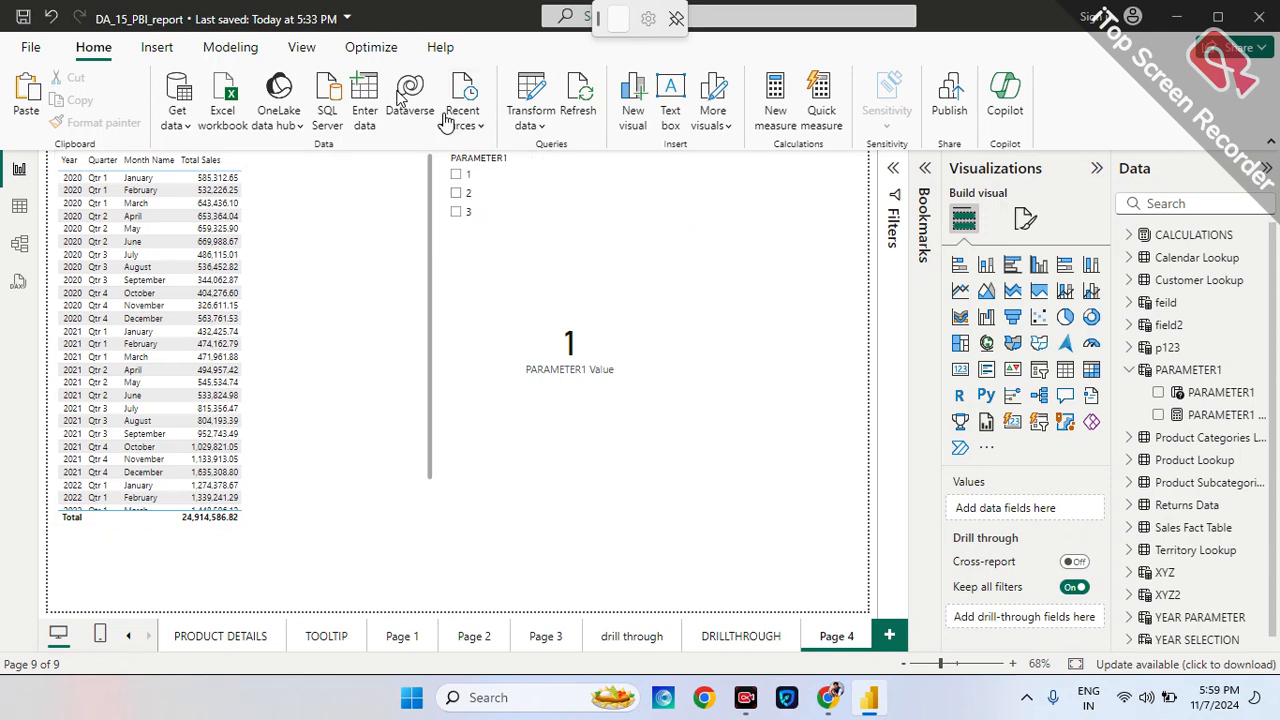
click(230, 47)
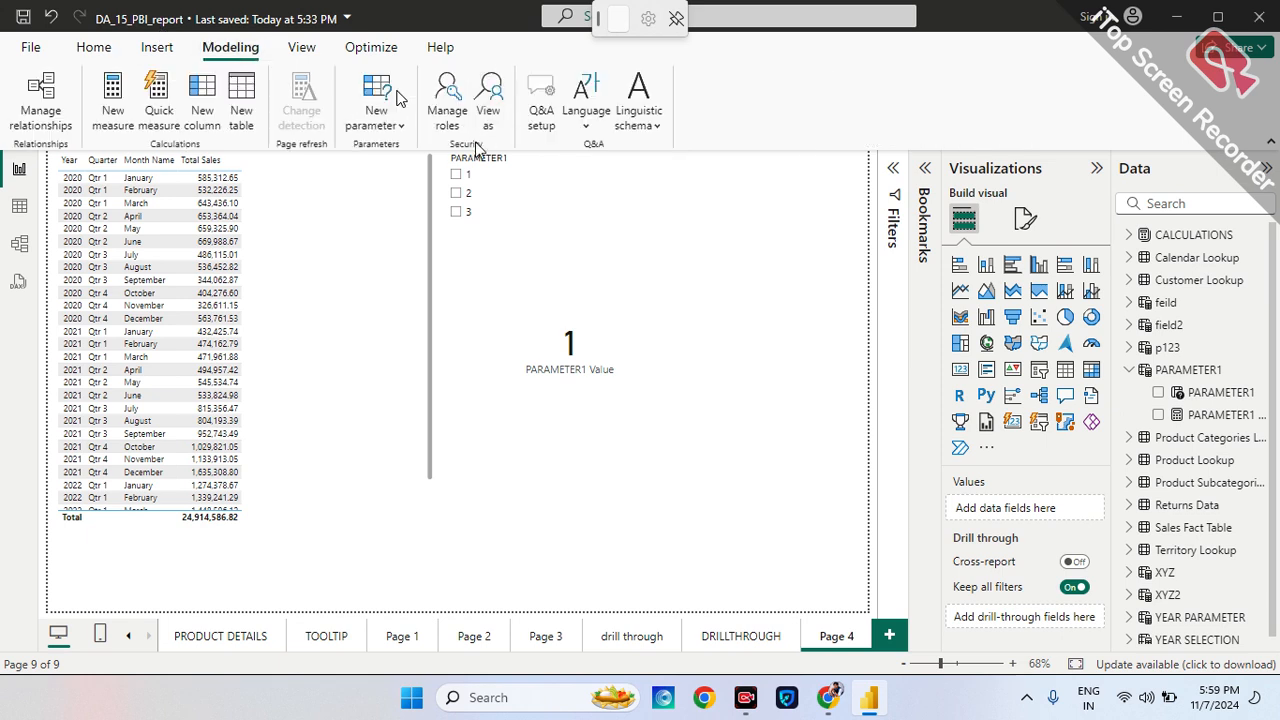
click(392, 122)
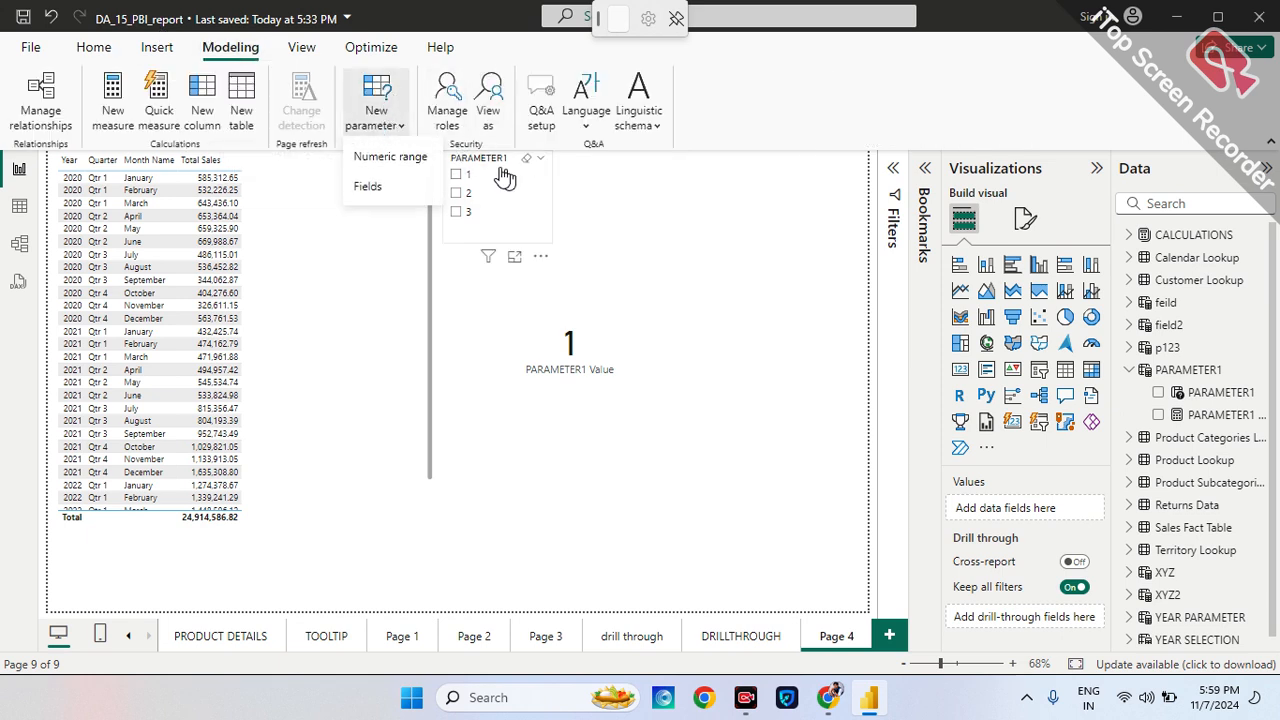
click(557, 190)
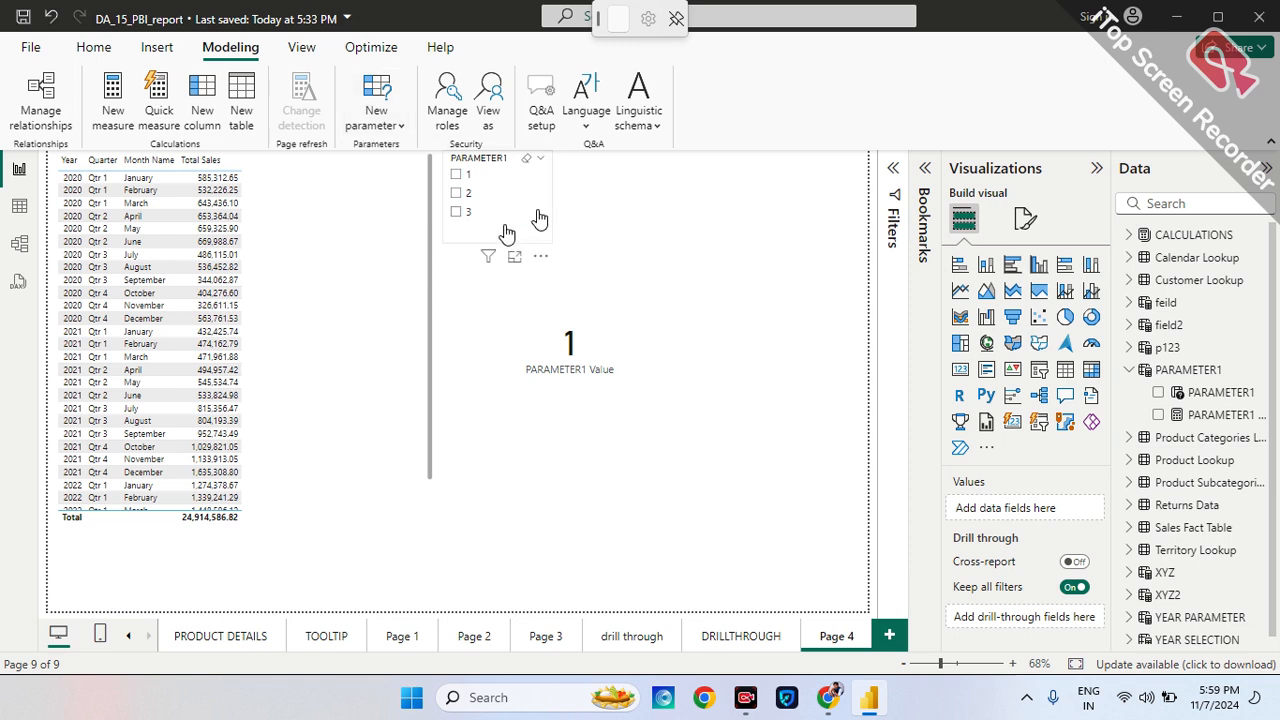
Select value 1 in the PARAMETER1 slicer to check the card's response, and clear the selection again.
click(458, 176)
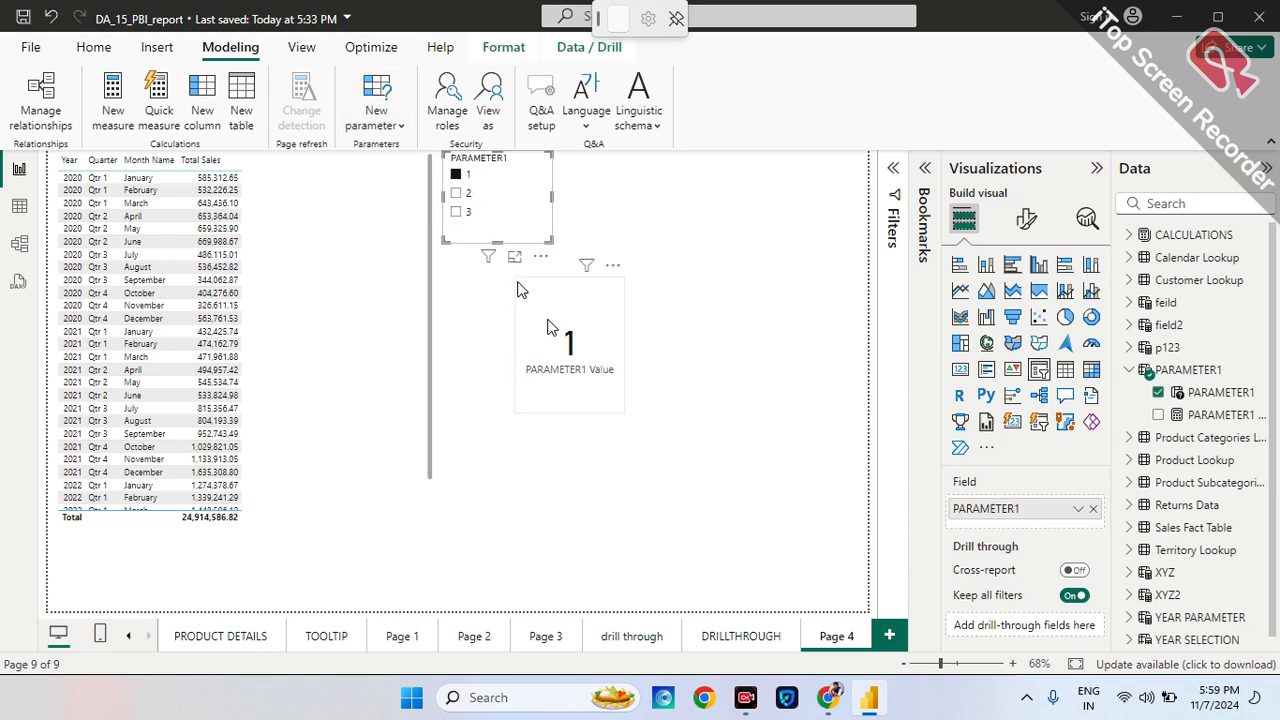
click(456, 176)
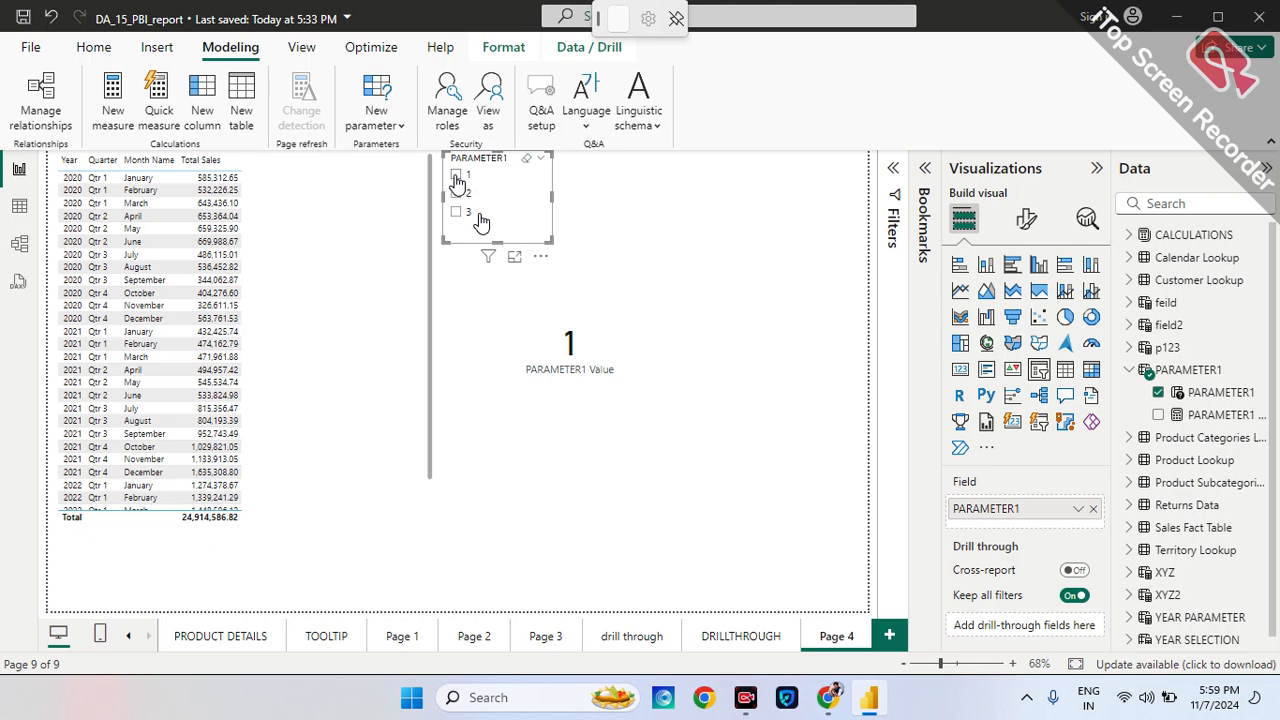
click(697, 232)
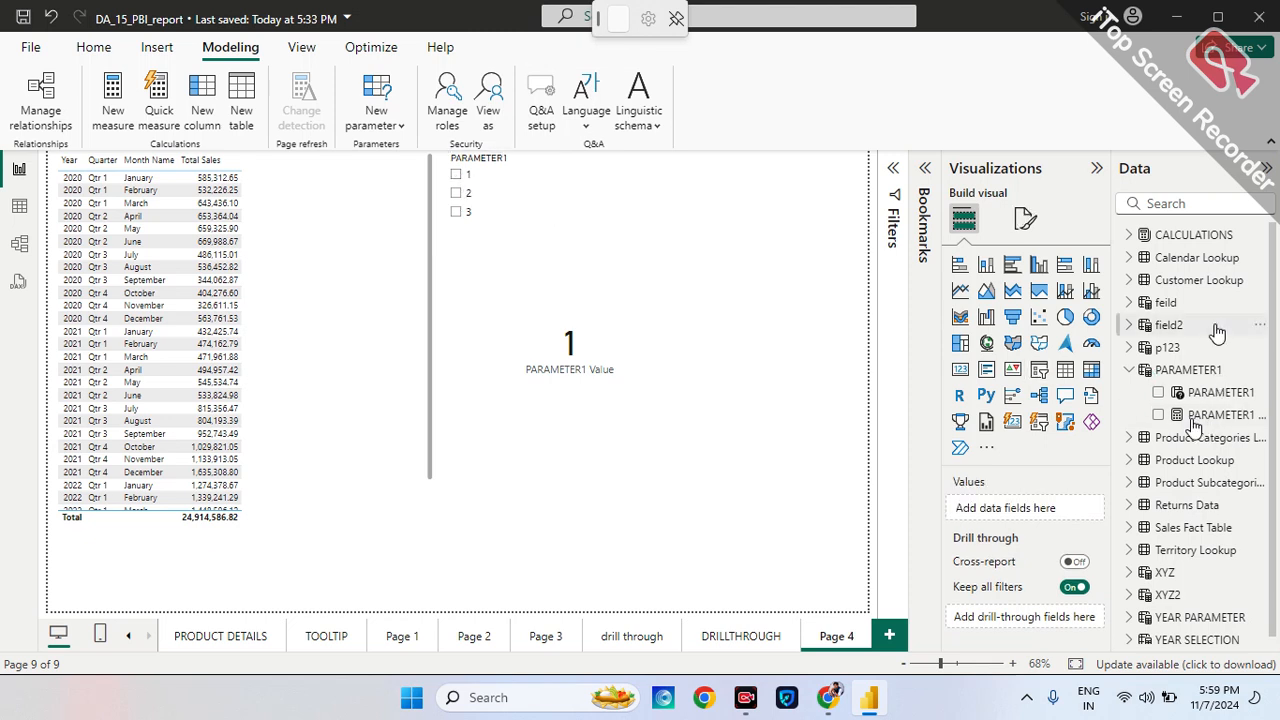
Copy the whole DAX formula of MEASURE Total Sales PY in the CALCULATIONS table, leaving the measure as it is.
click(1129, 235)
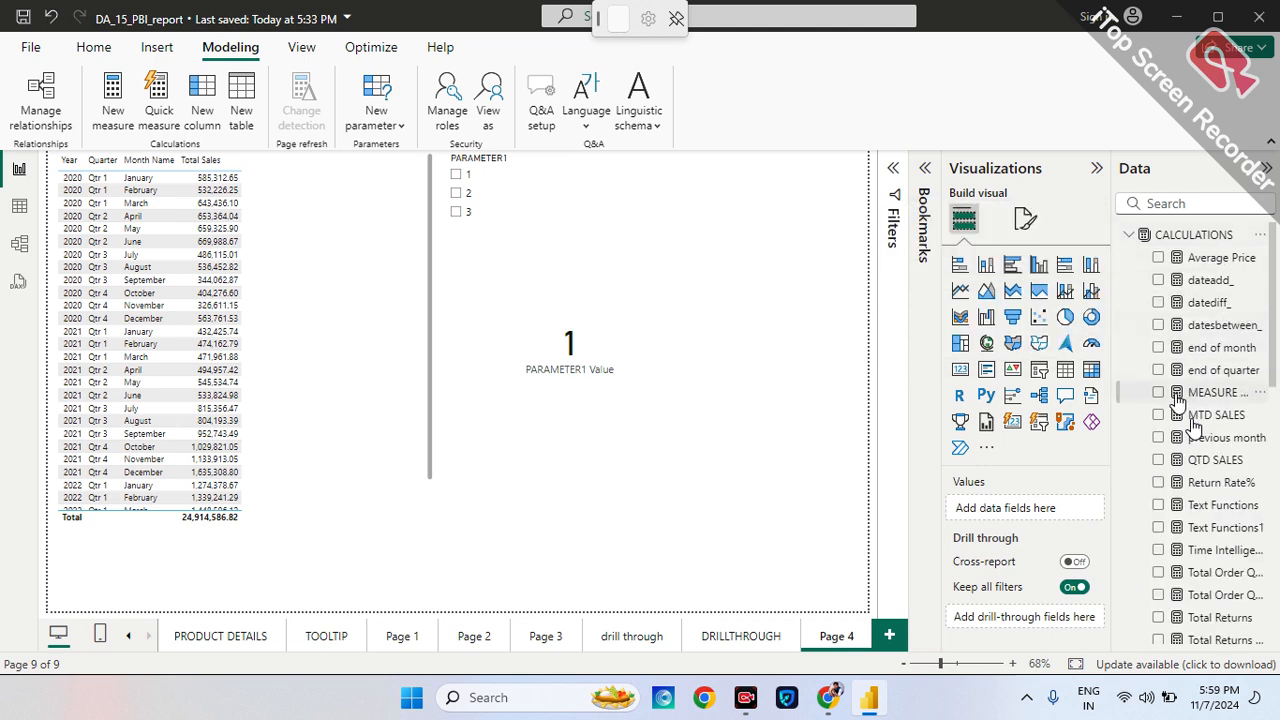
click(1210, 392)
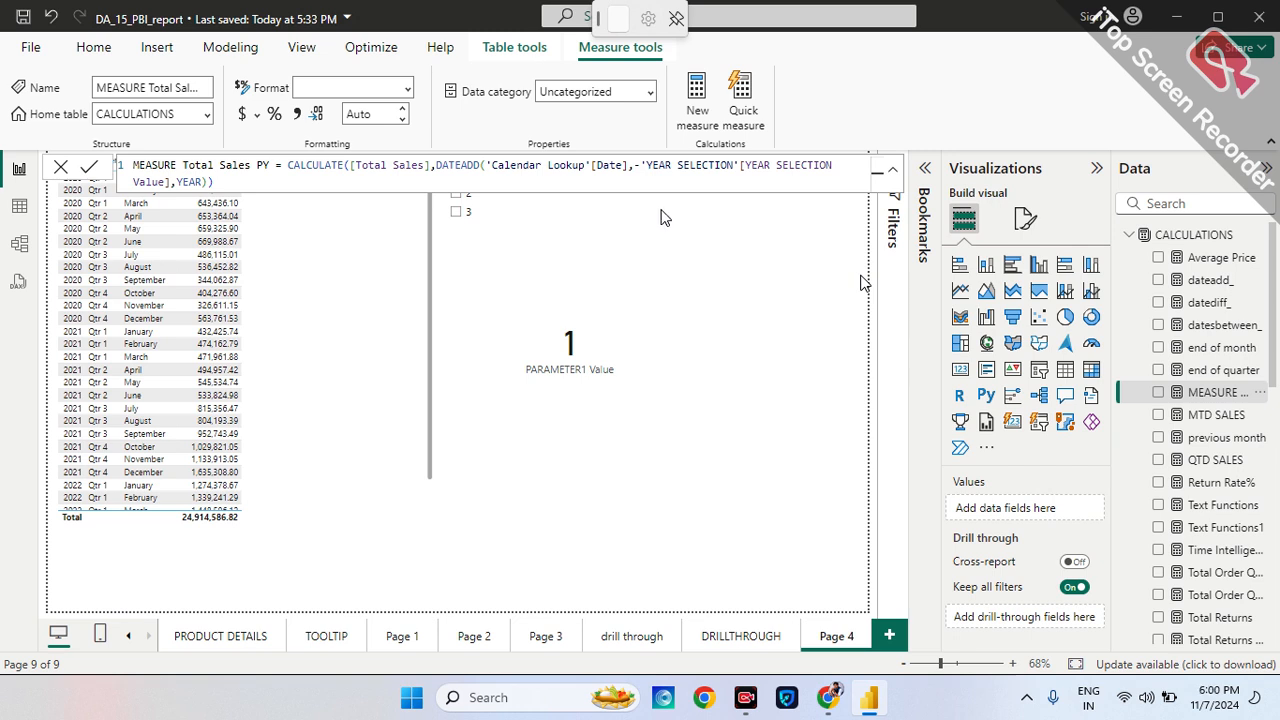
key(ctrl+a)
key(ctrl+c)
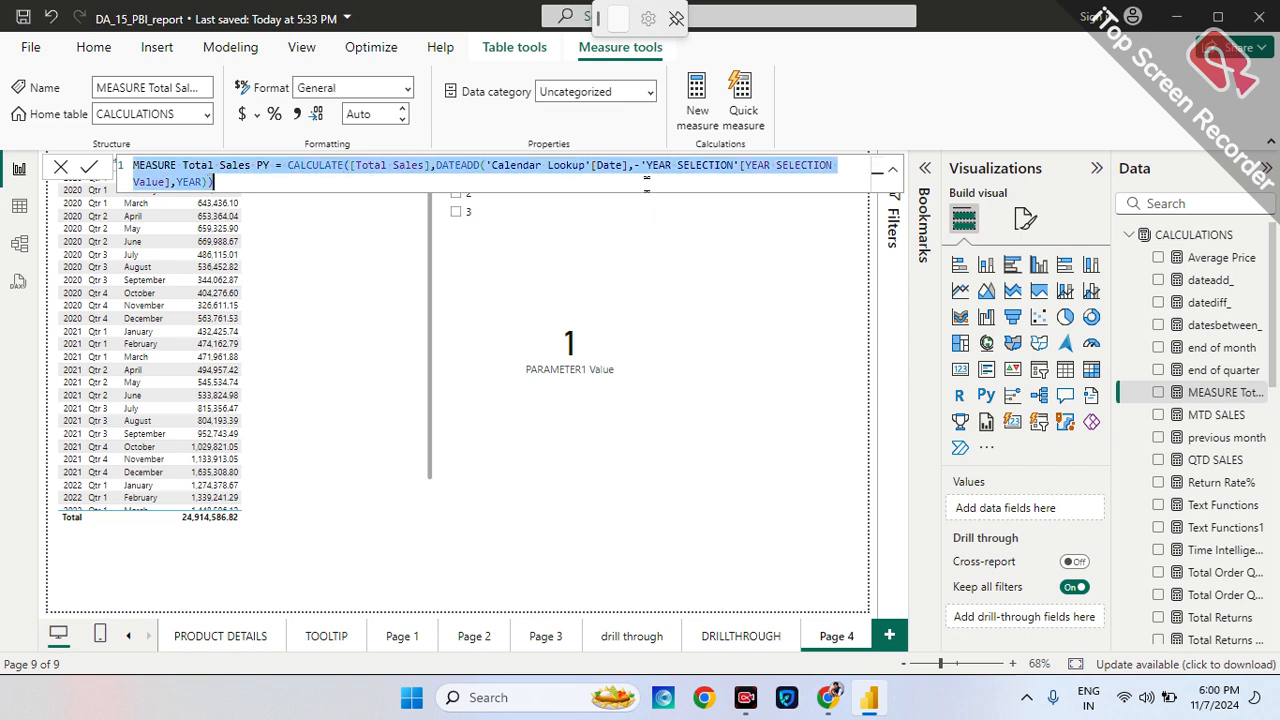
click(1014, 152)
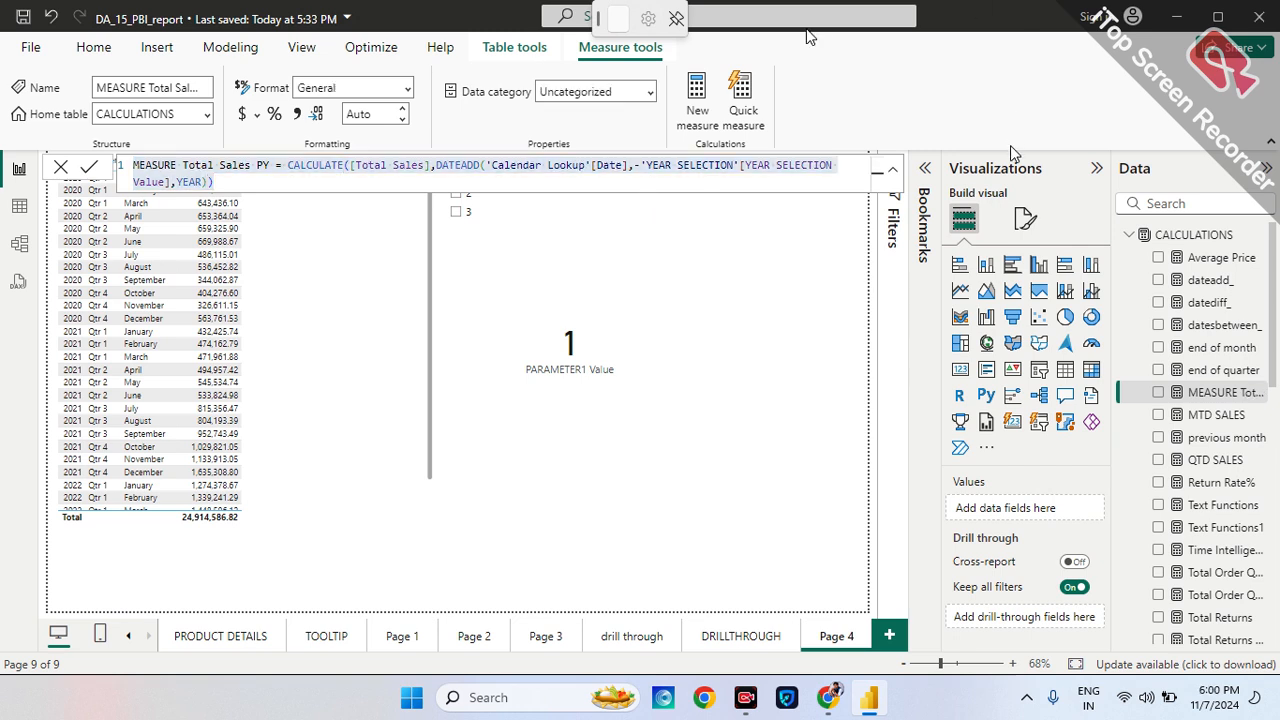
click(60, 167)
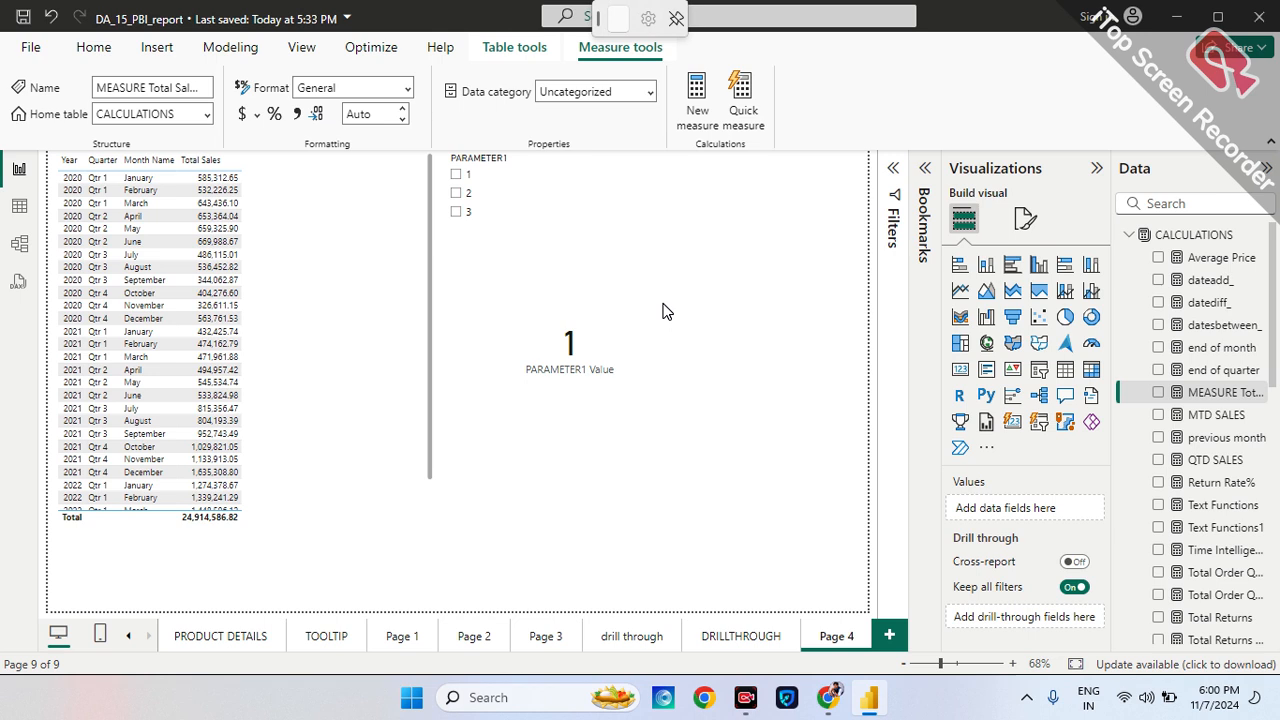
right_click(1255, 234)
click(1146, 268)
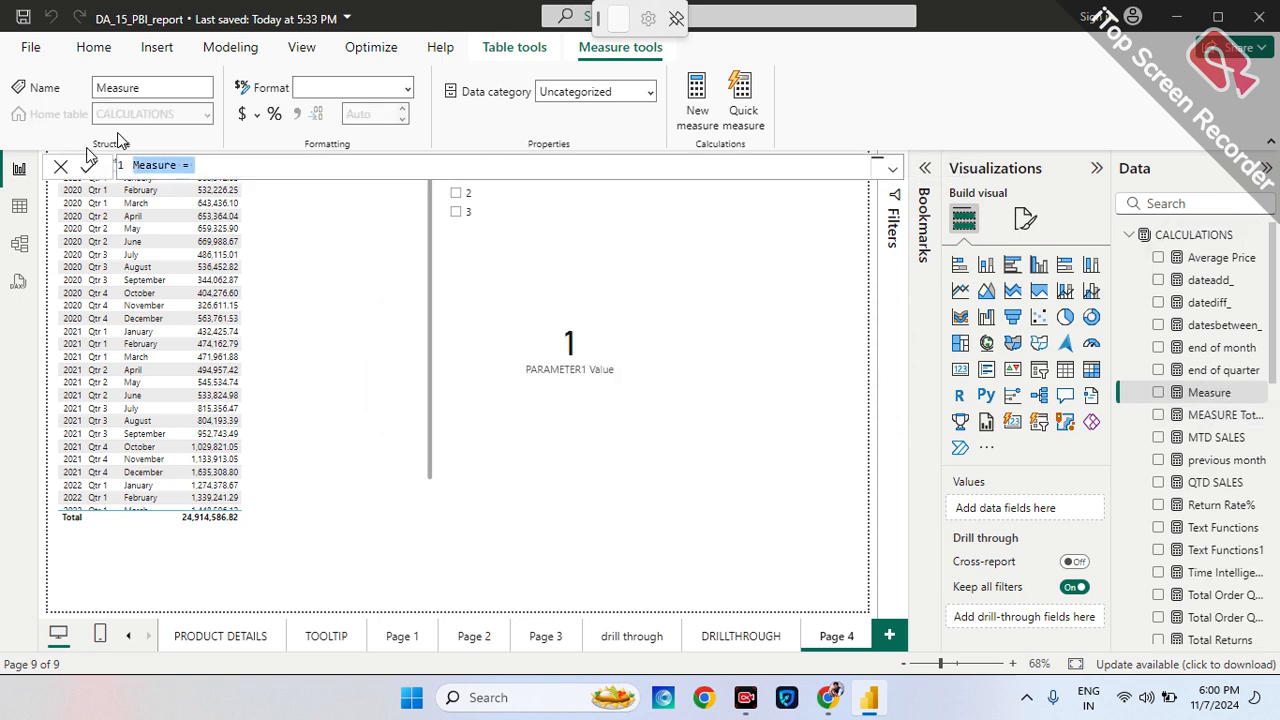
click(66, 165)
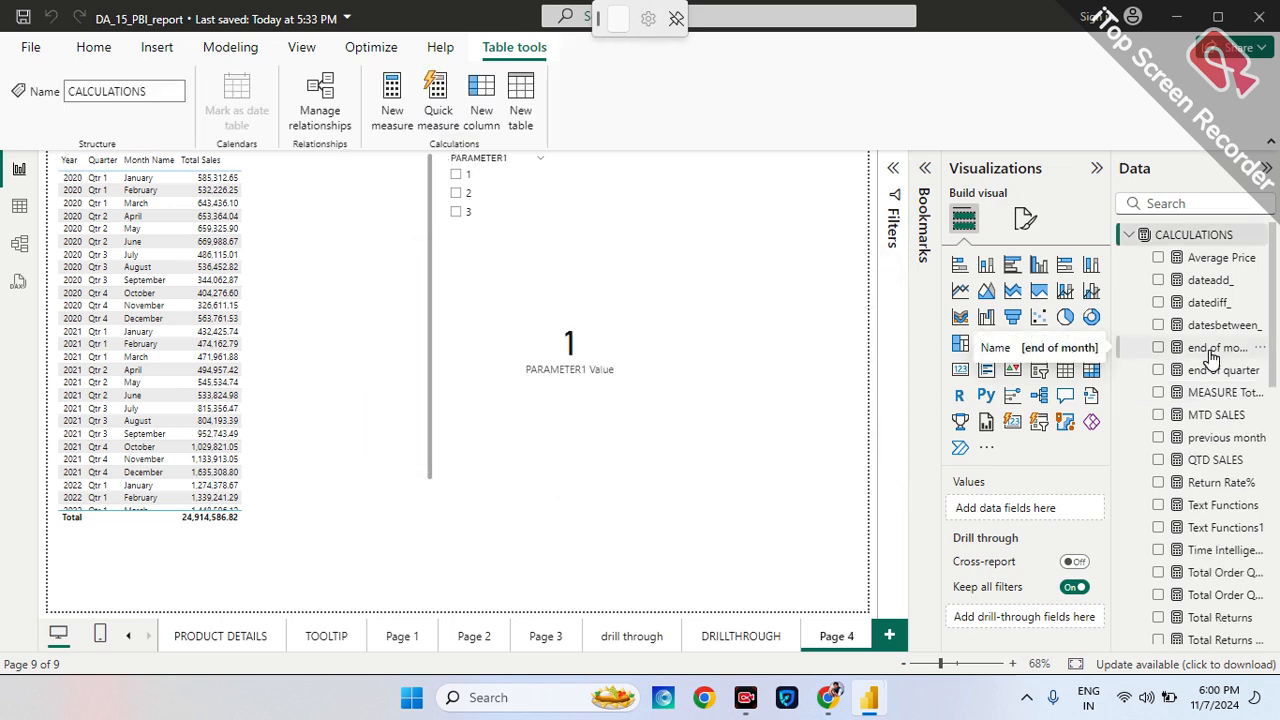
Add the Total Sales PY measure as a column after Total Sales in the table visual.
scroll(1210, 358, down, 5)
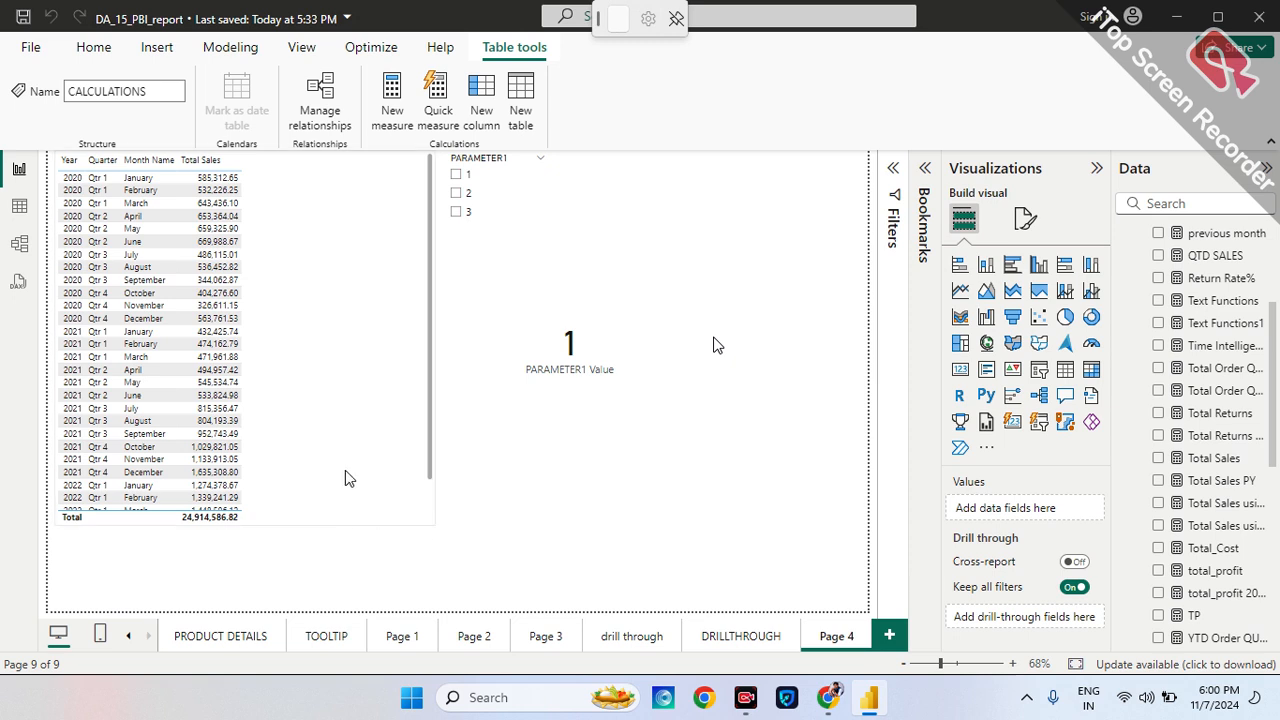
click(382, 511)
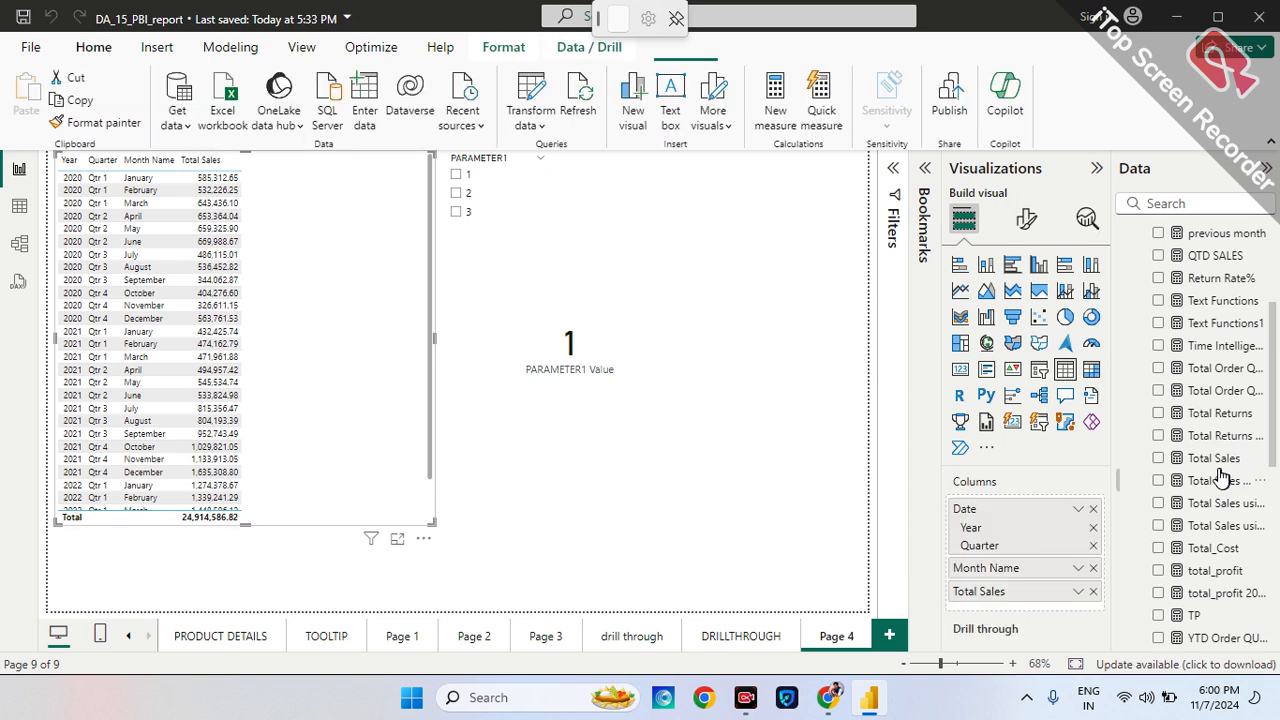
drag(1222, 478, 1057, 611)
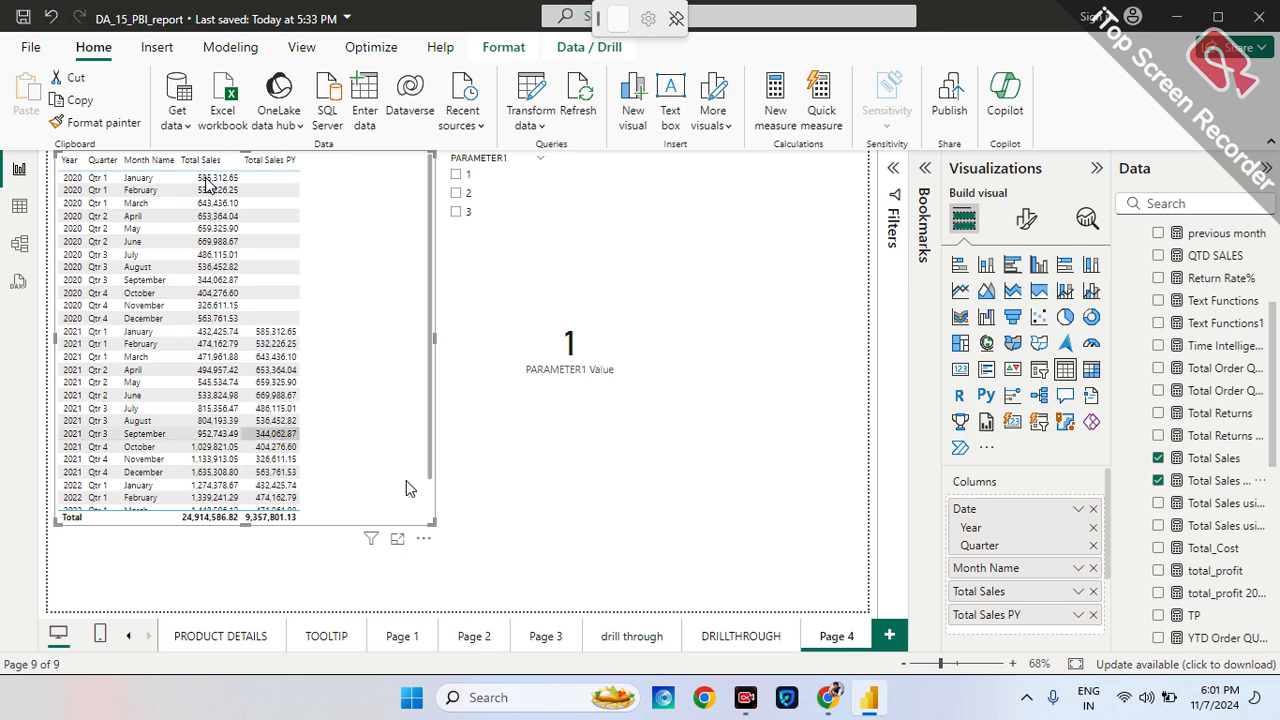
Examine the Total Sales PY formula, especially its DATEADD year interval, and leave it as it is.
click(1137, 487)
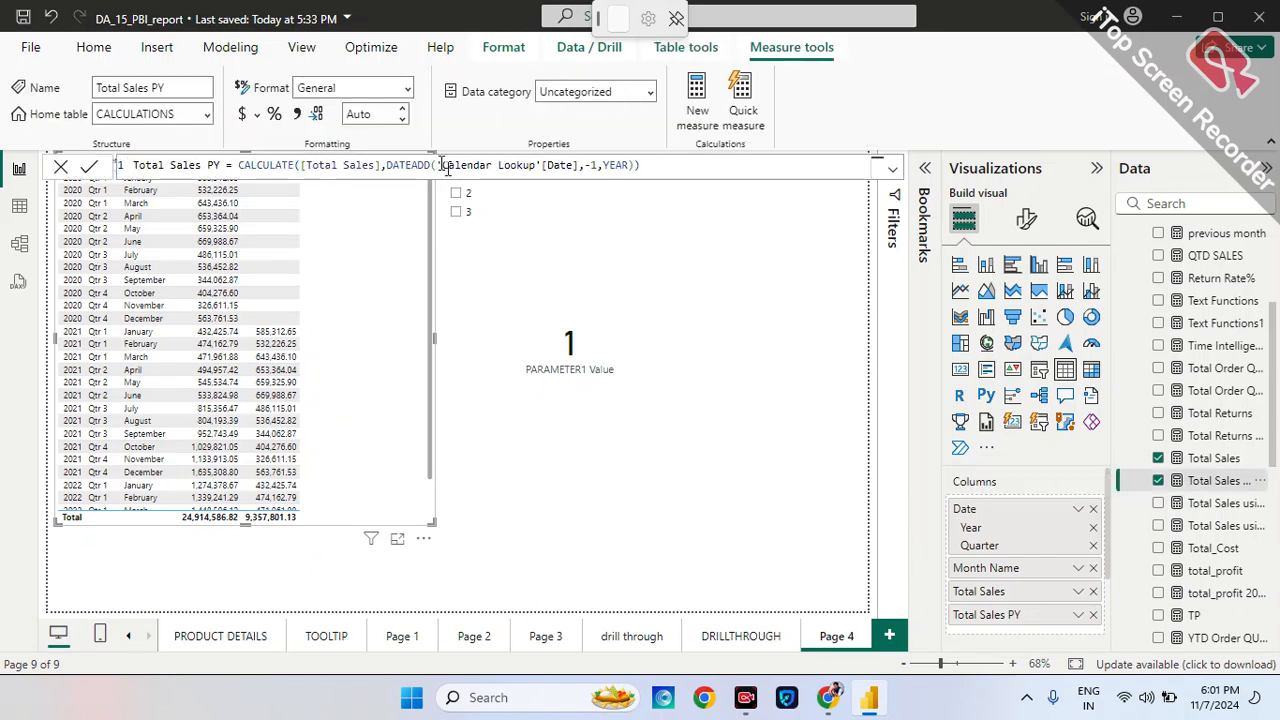
click(595, 166)
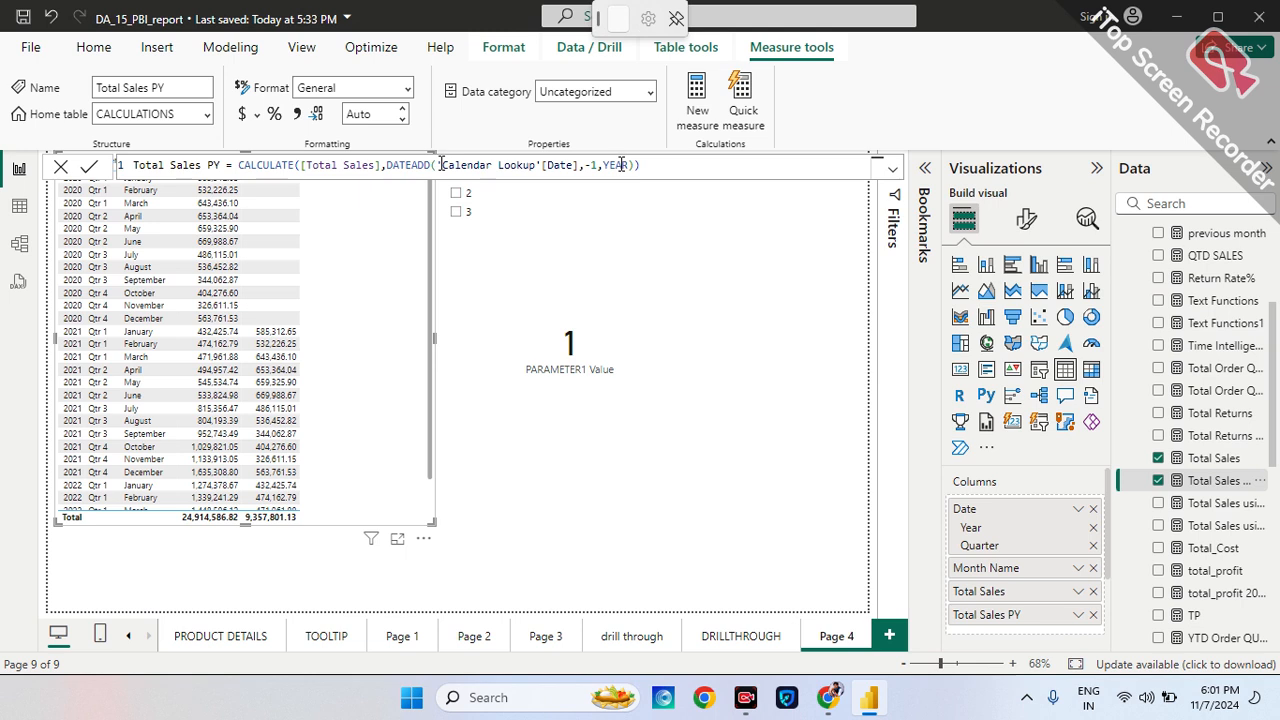
click(62, 166)
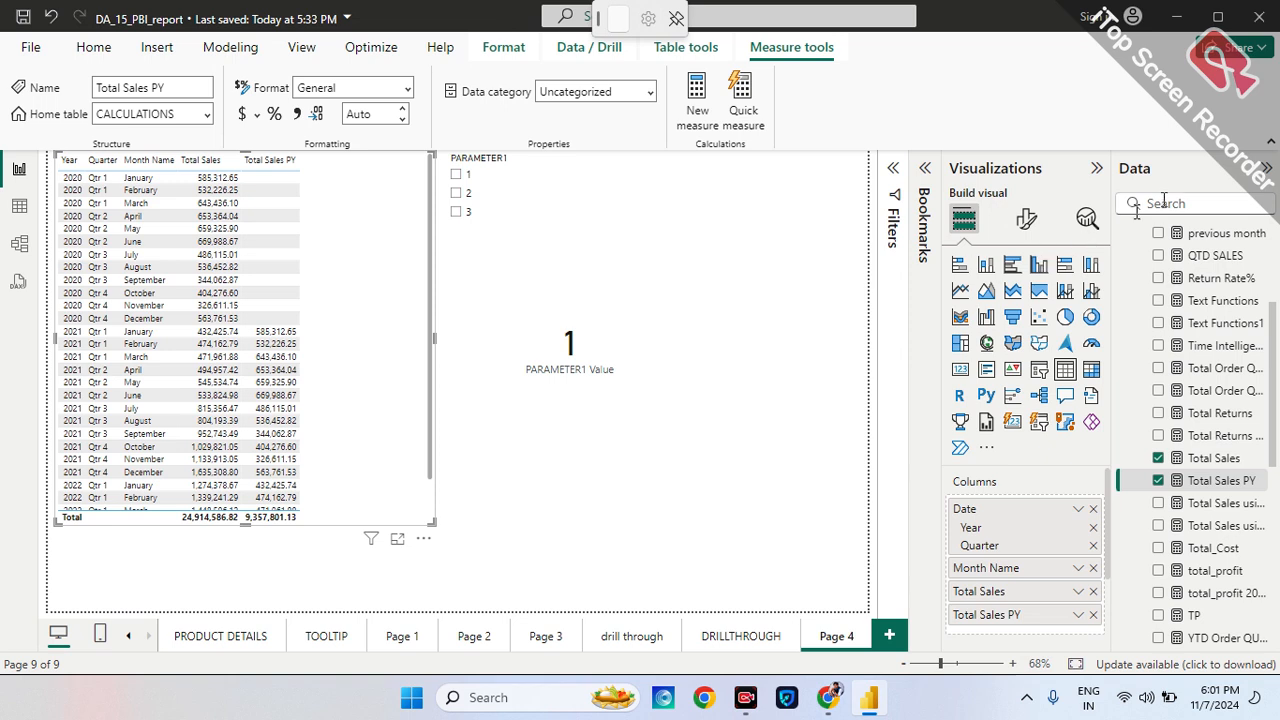
Create a new measure in the CALCULATIONS table and paste the copied MEASURE Total Sales PY formula into it.
scroll(1190, 255, up, 3)
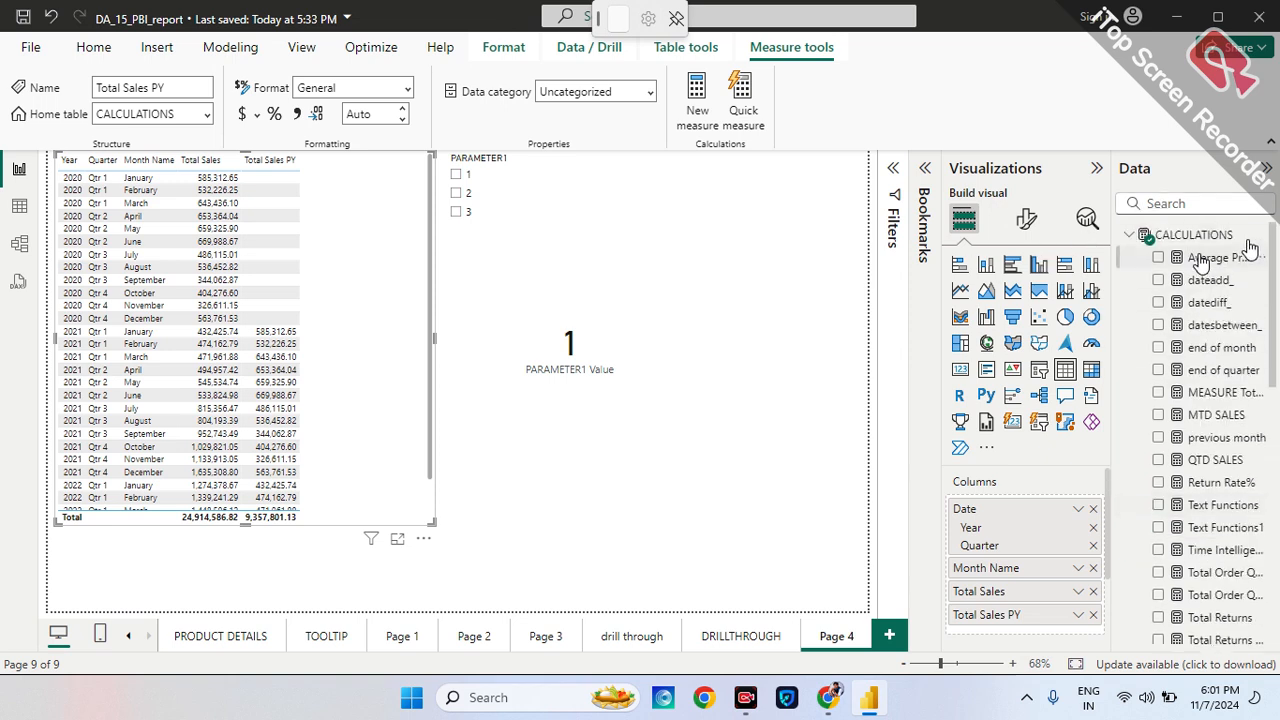
click(1256, 238)
click(1134, 278)
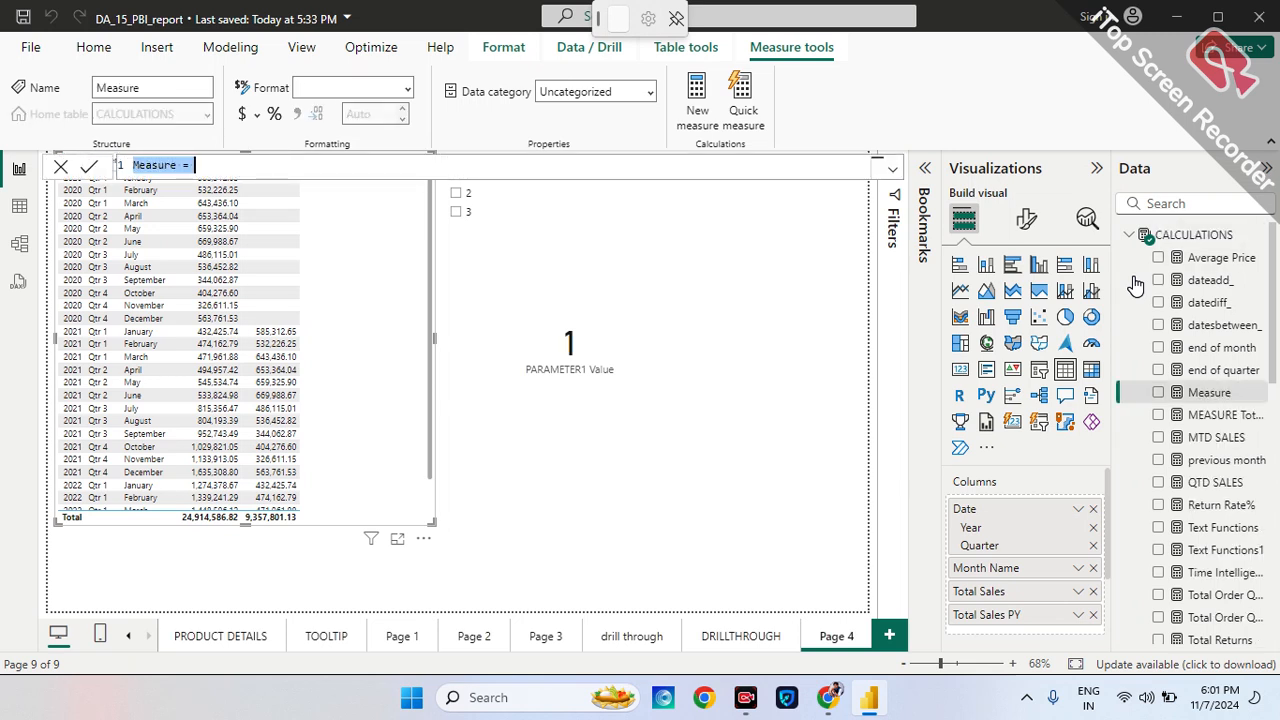
key(ctrl+v)
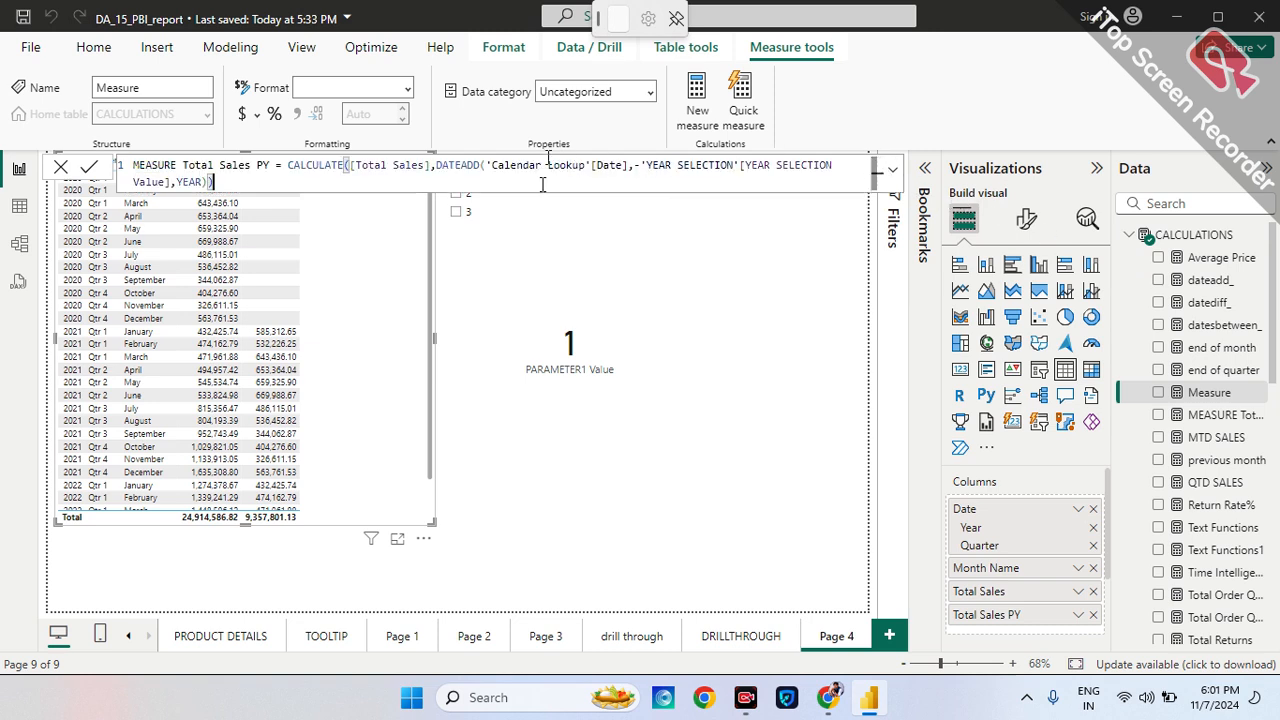
Remove the 'YEAR SELECTION'[YEAR SELECTION Value] reference from the new measure's DATEADD interval, keeping only the minus sign.
click(171, 183)
key(BackSpace)
key(BackSpace)
key(BackSpace)
key(BackSpace)
key(BackSpace)
key(BackSpace)
key(BackSpace)
key(BackSpace)
key(BackSpace)
key(BackSpace)
key(BackSpace)
key(BackSpace)
key(BackSpace)
key(BackSpace)
key(BackSpace)
key(BackSpace)
key(BackSpace)
key(BackSpace)
key(BackSpace)
key(BackSpace)
key(BackSpace)
key(BackSpace)
key(BackSpace)
key(BackSpace)
key(BackSpace)
key(BackSpace)
key(BackSpace)
key(BackSpace)
key(BackSpace)
key(BackSpace)
key(BackSpace)
key(BackSpace)
key(BackSpace)
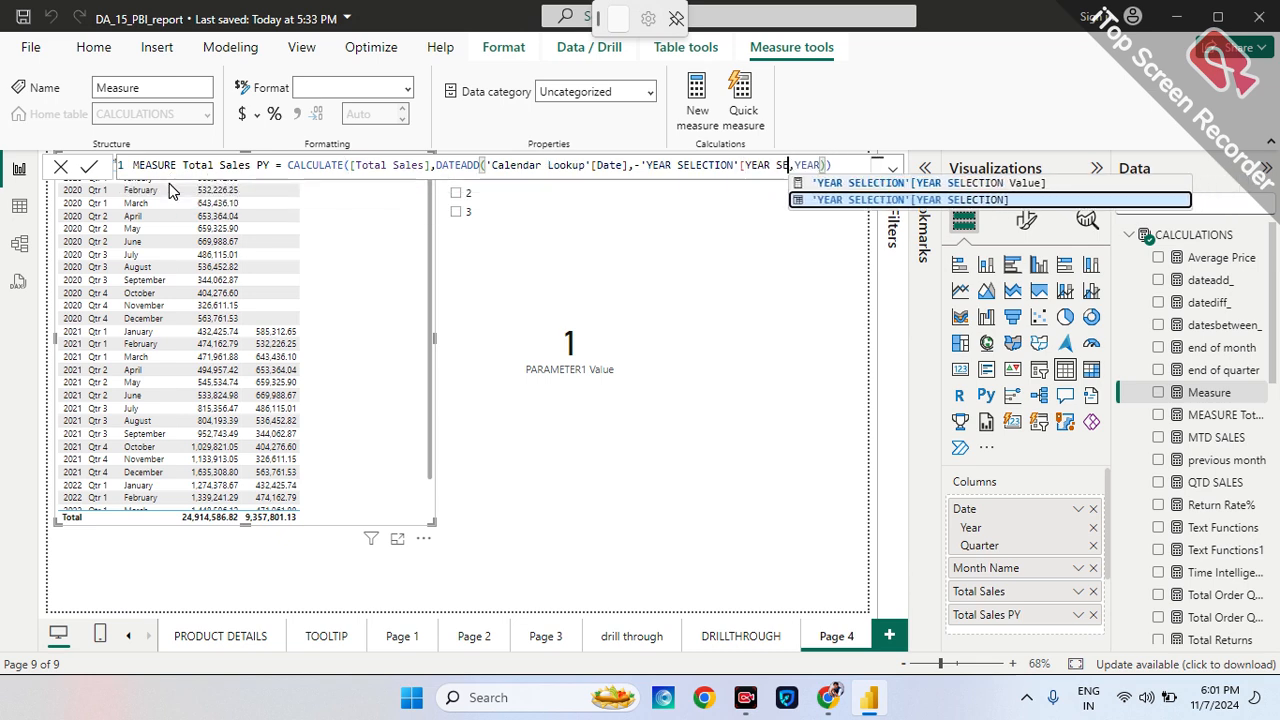
key(BackSpace)
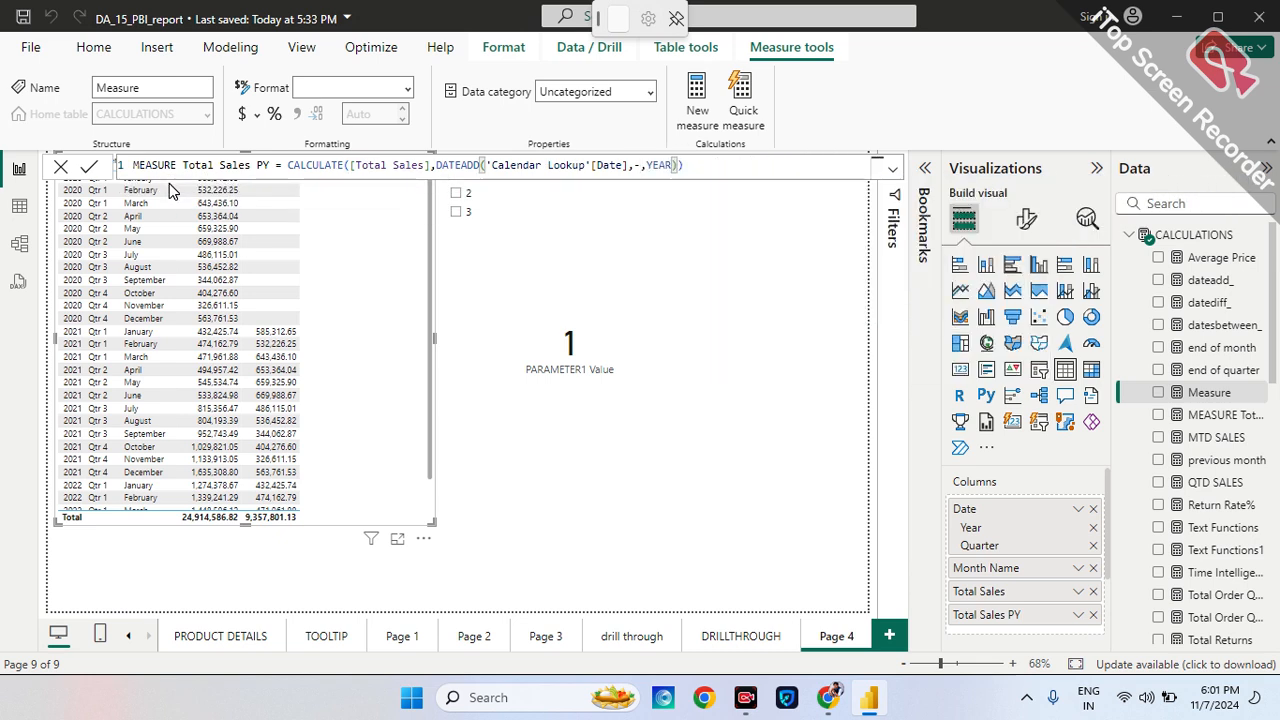
text(1)
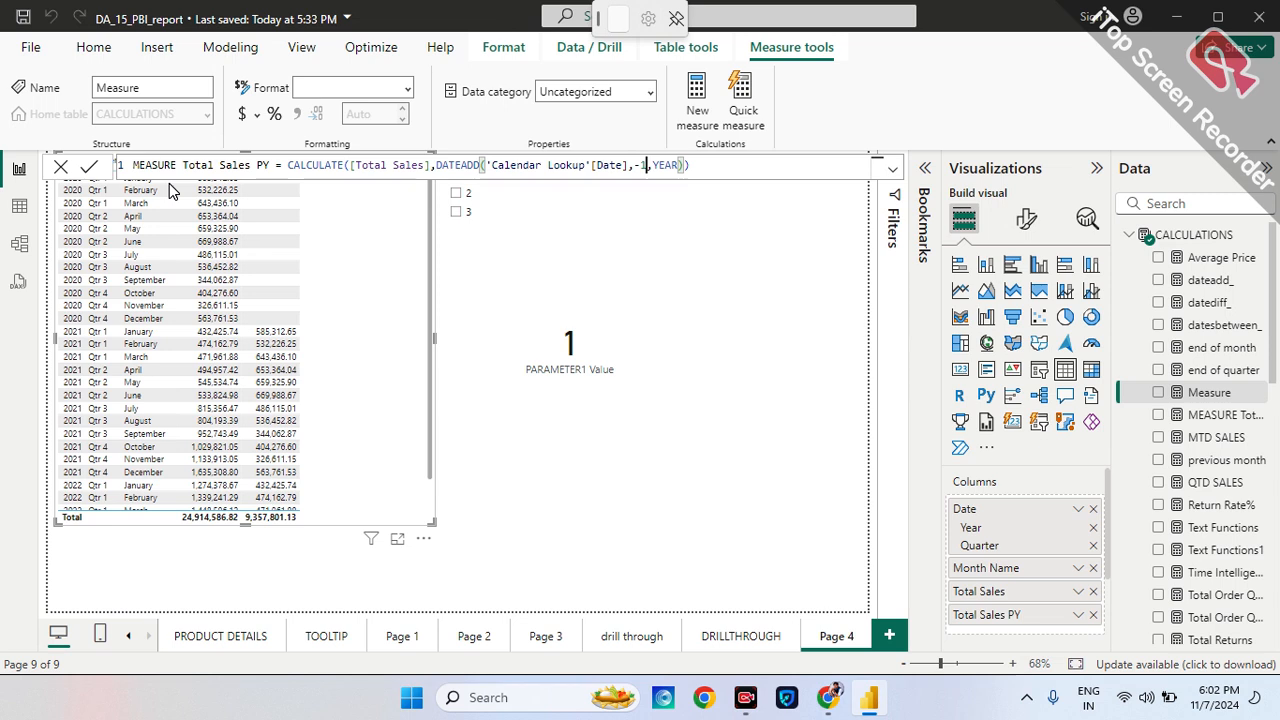
key(BackSpace)
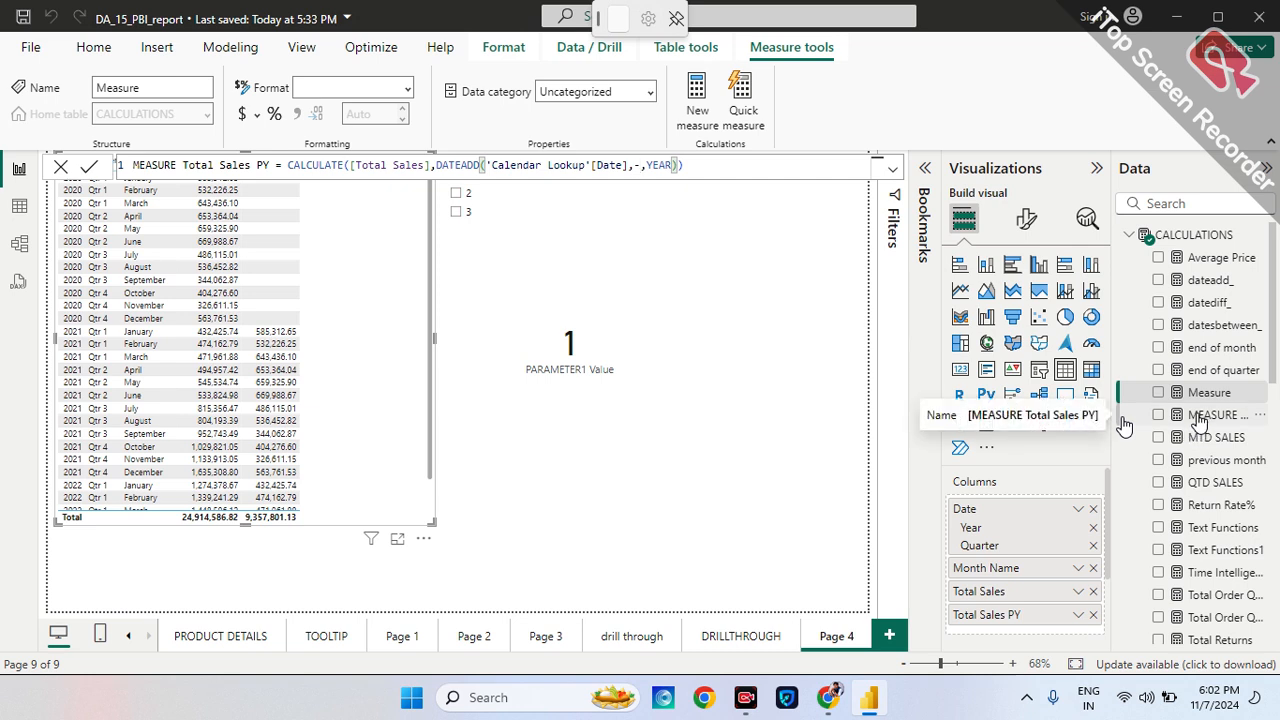
Insert 'PARAMETER1 '[PARAMETER1 Value] after the minus sign as the new measure's DATEADD interval.
scroll(1195, 460, down, 5)
scroll(1190, 465, down, 3)
click(1130, 498)
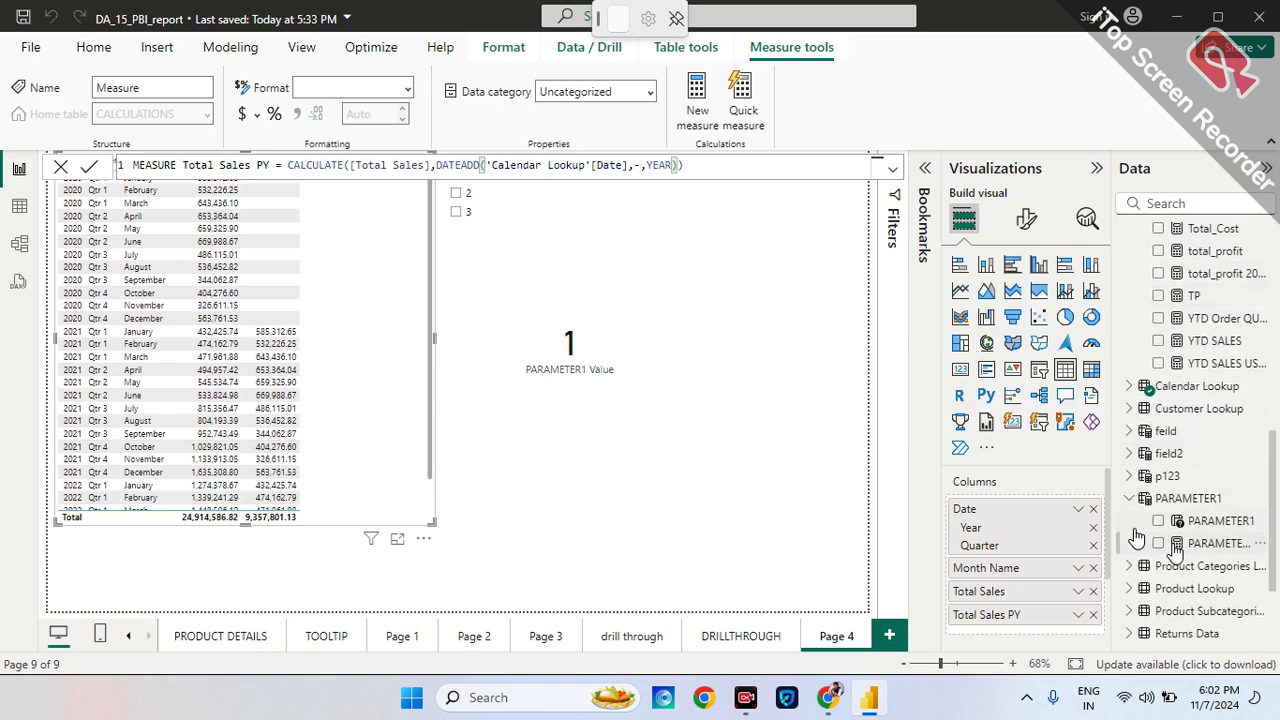
drag(1207, 545, 1137, 537)
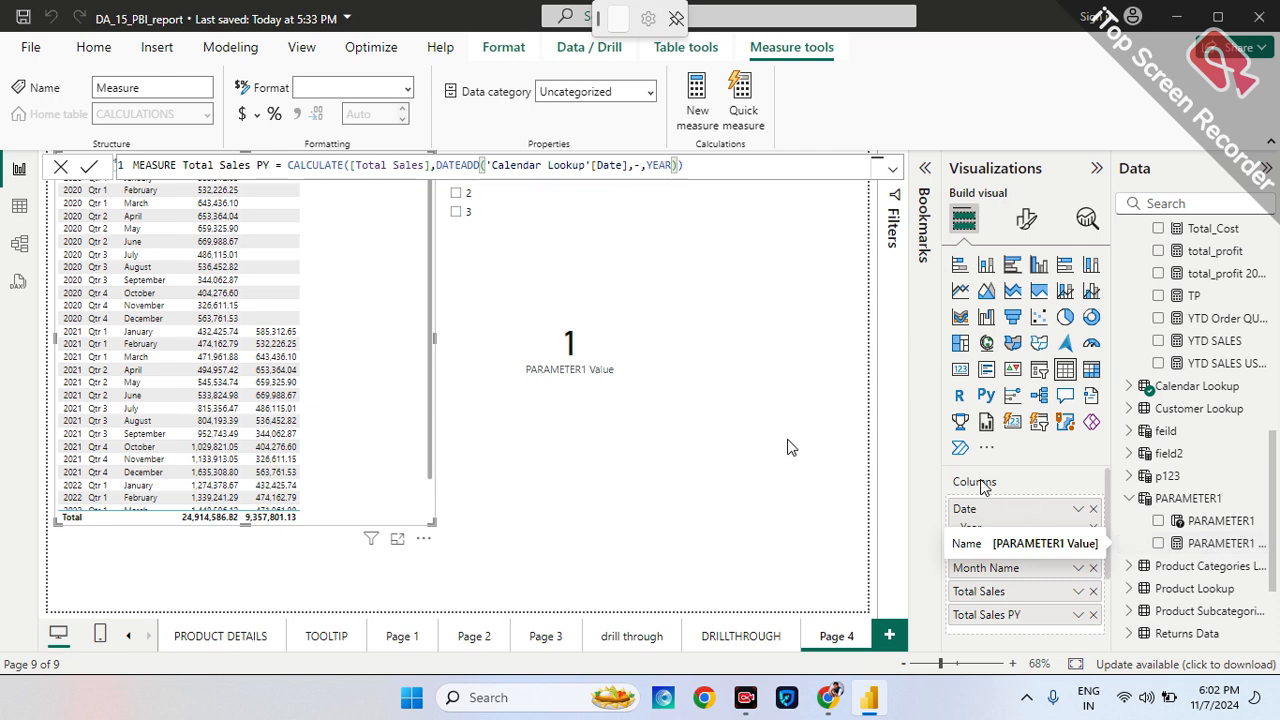
text(PAR)
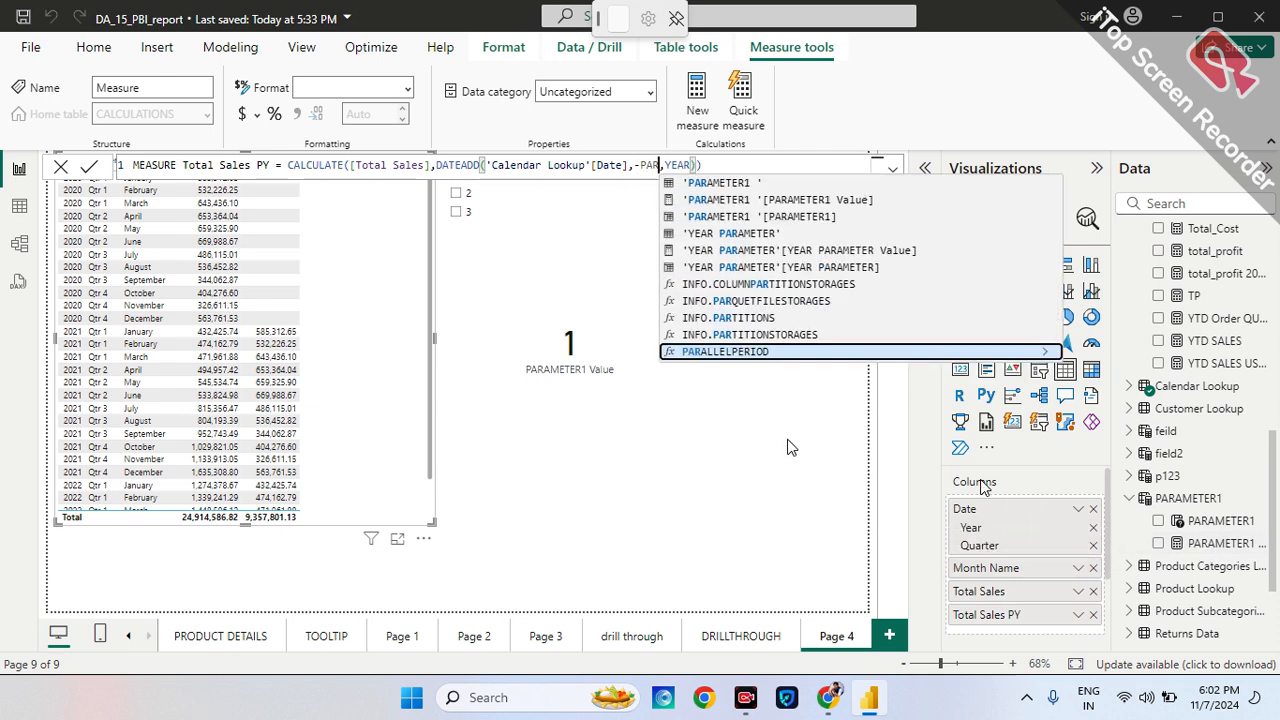
key(Up)
key(Up)
key(Up)
key(Up)
key(Up)
key(Up)
key(Up)
key(Up)
key(Up)
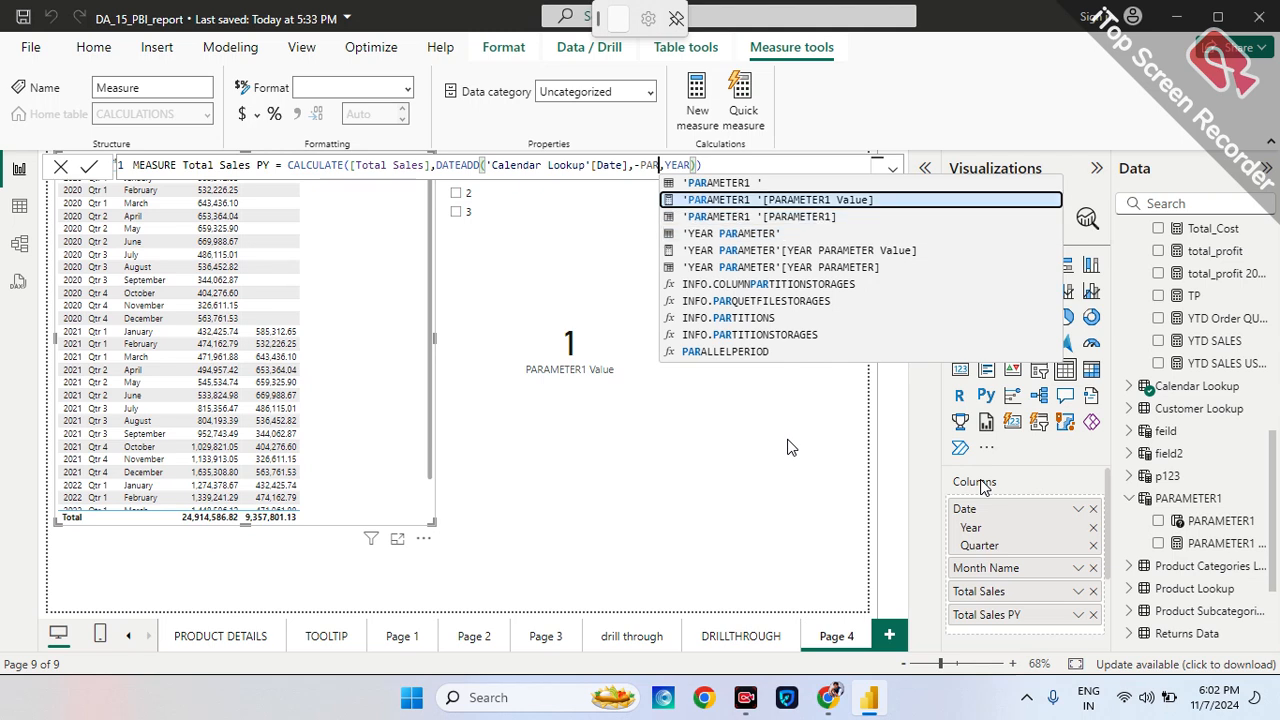
key(Tab)
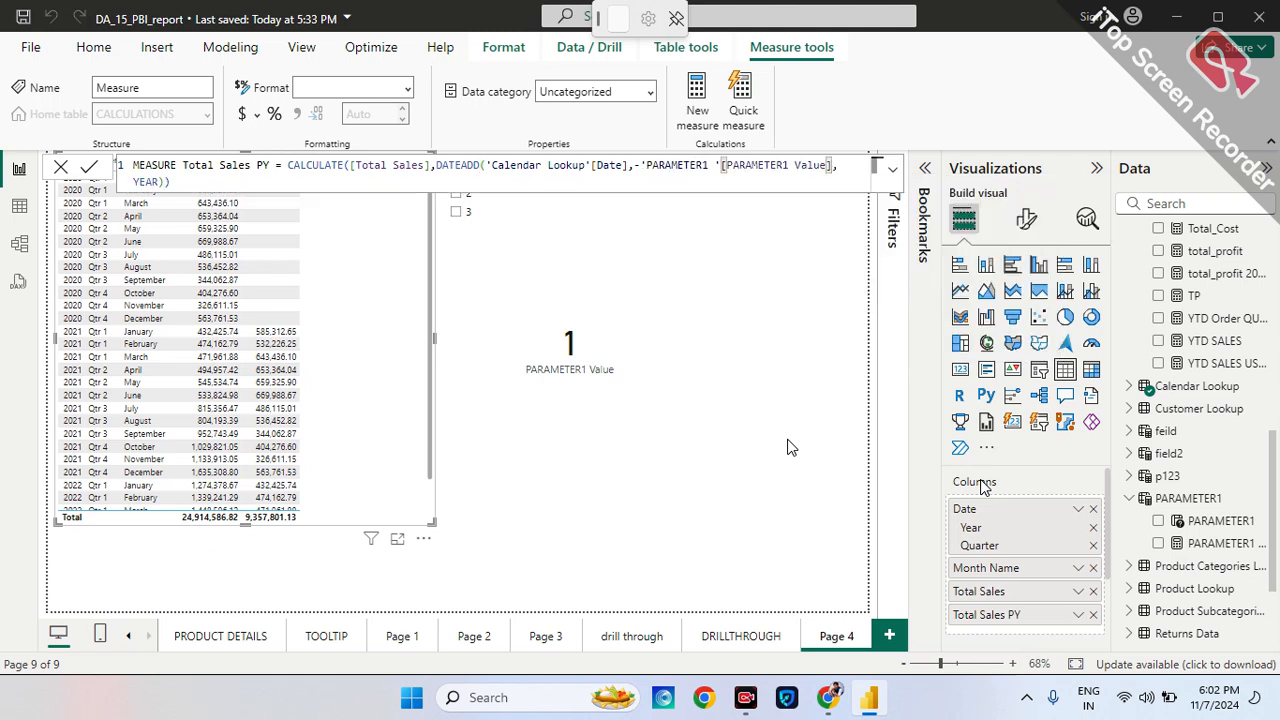
Rename the new measure MEASURE Total Sales PY2 in its formula, commit it and close the formula editor.
click(95, 177)
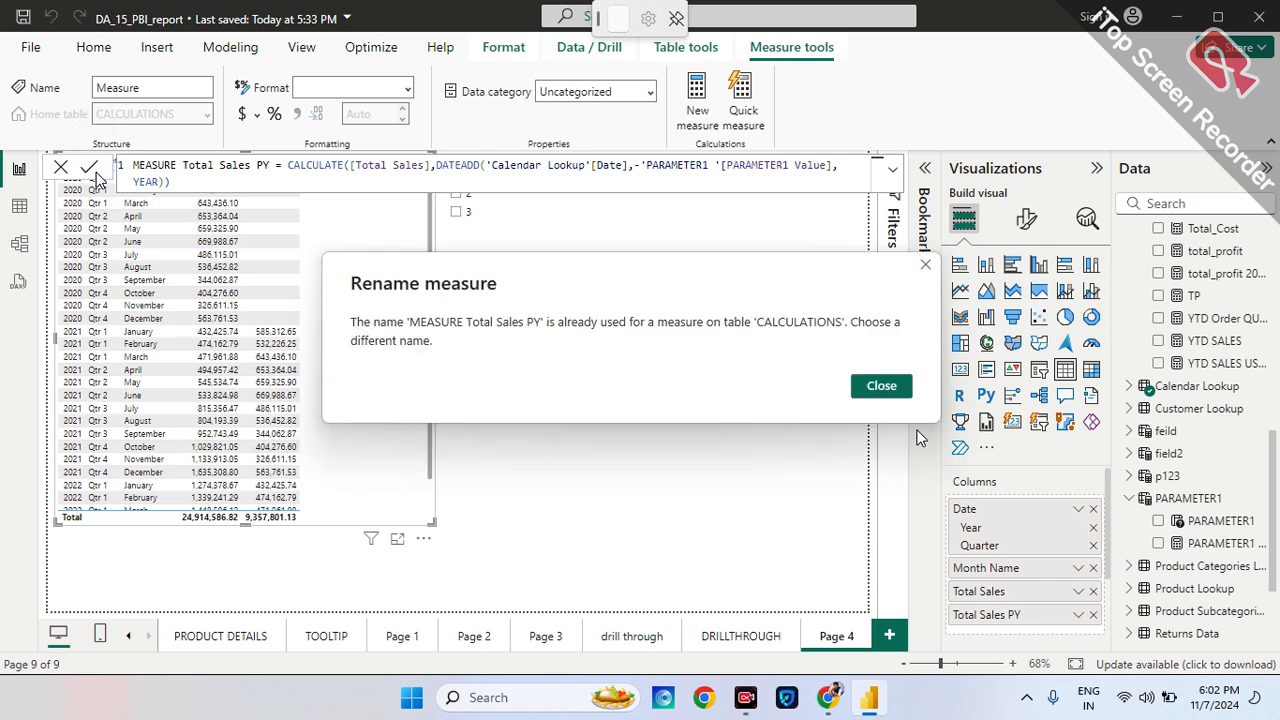
click(884, 387)
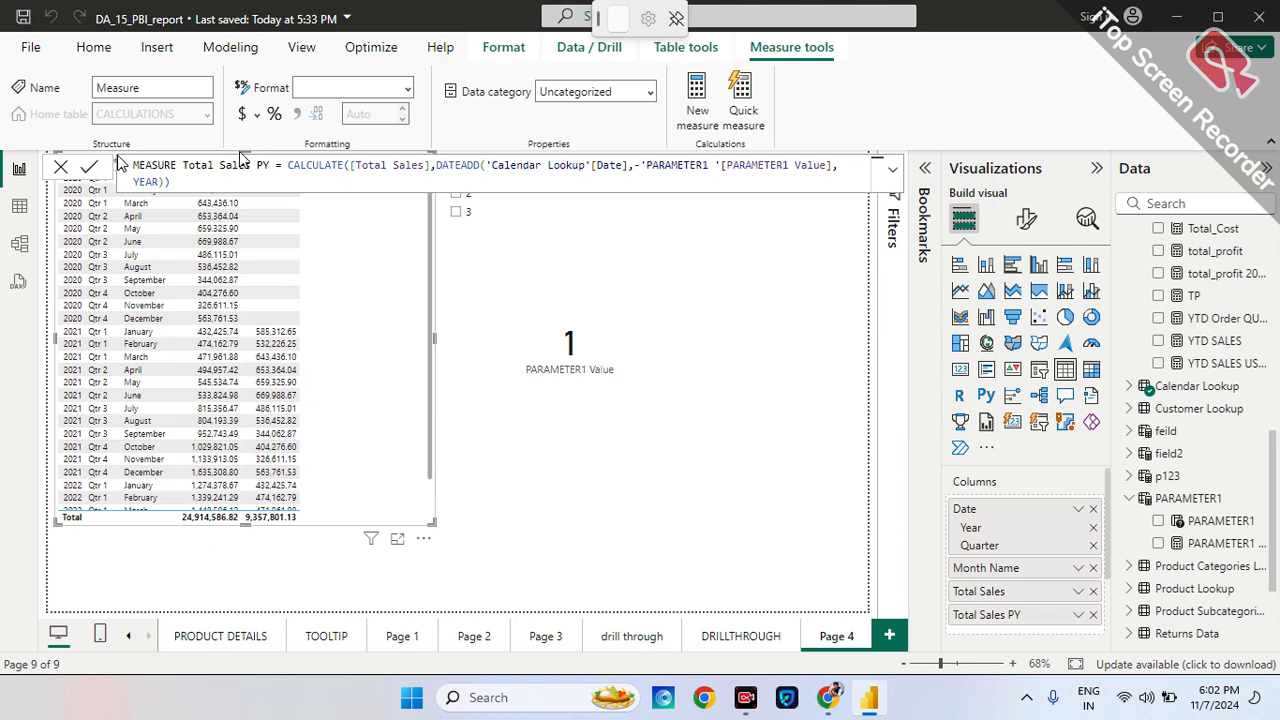
click(274, 165)
text(2)
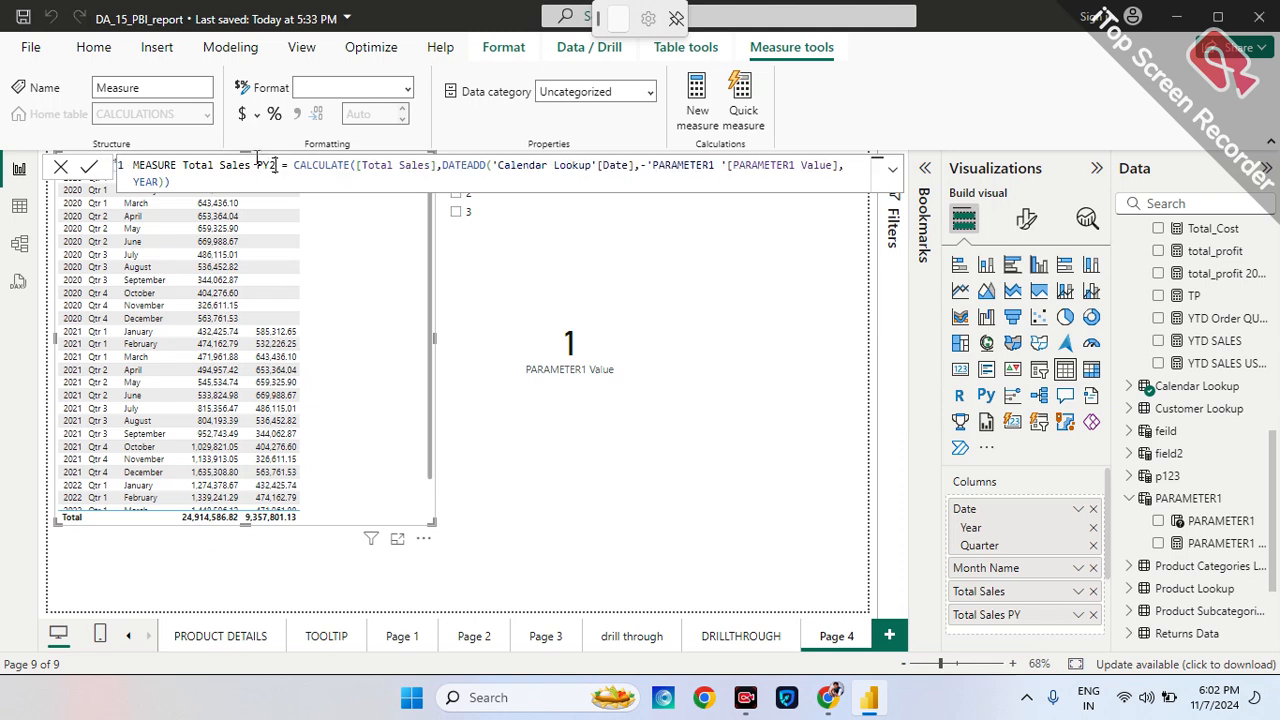
key(Return)
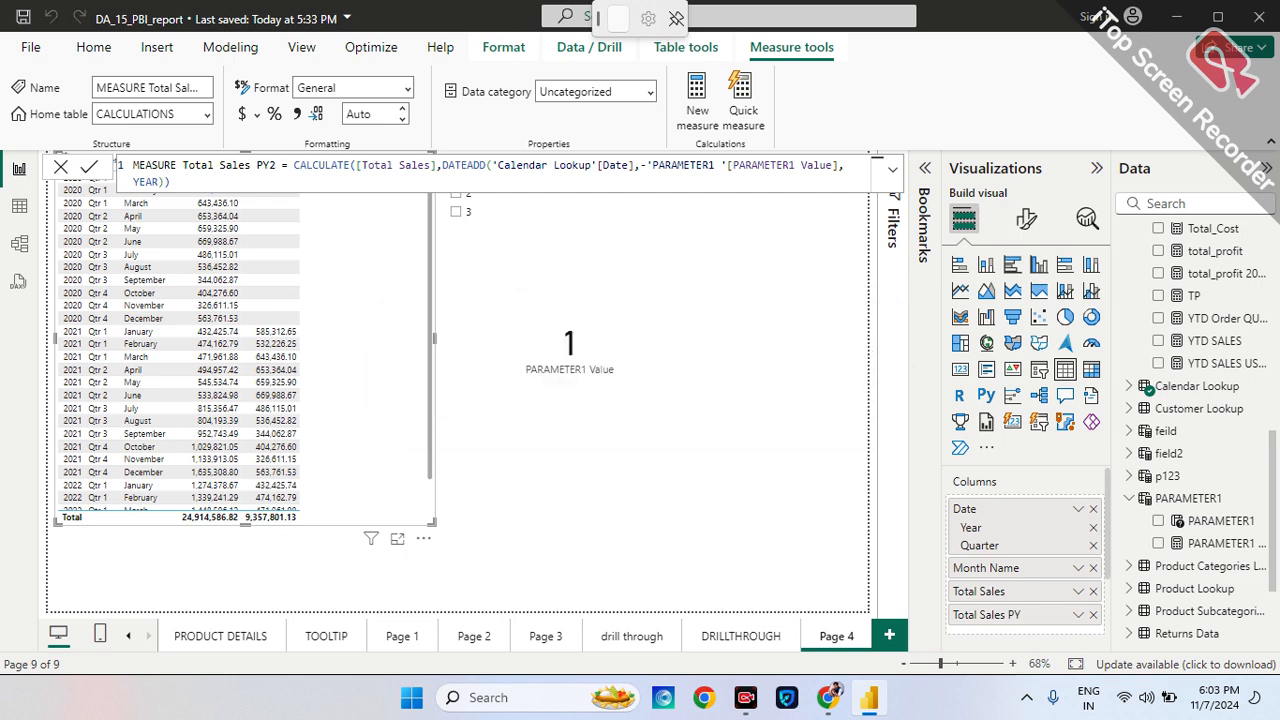
click(60, 169)
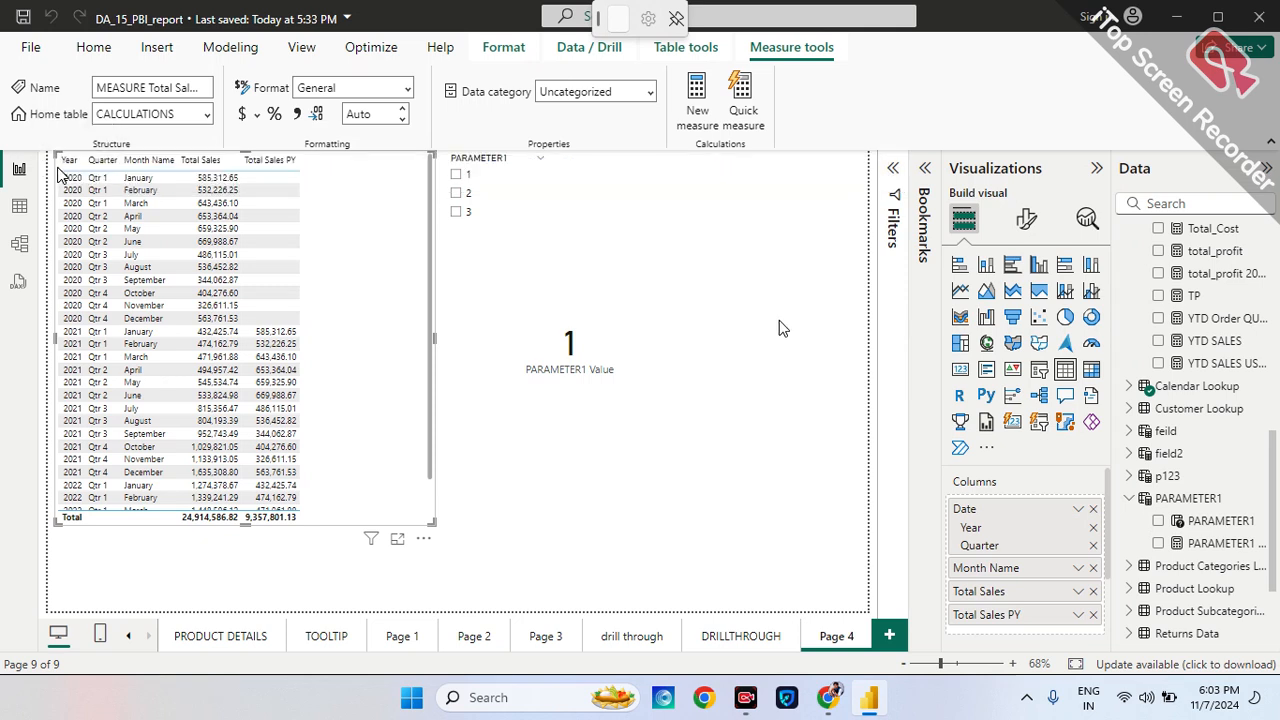
Try the values 1, 2 and 3 in the PARAMETER1 slicer against the table, and leave the slicer cleared.
click(457, 177)
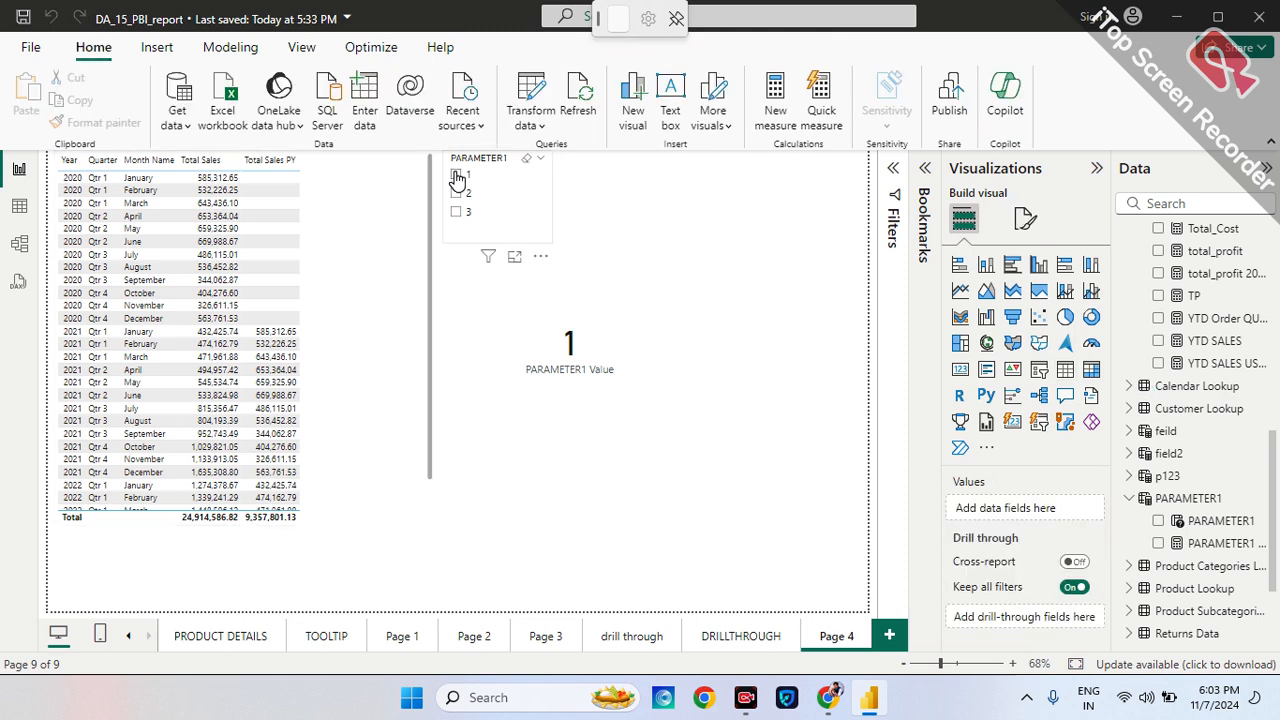
click(457, 177)
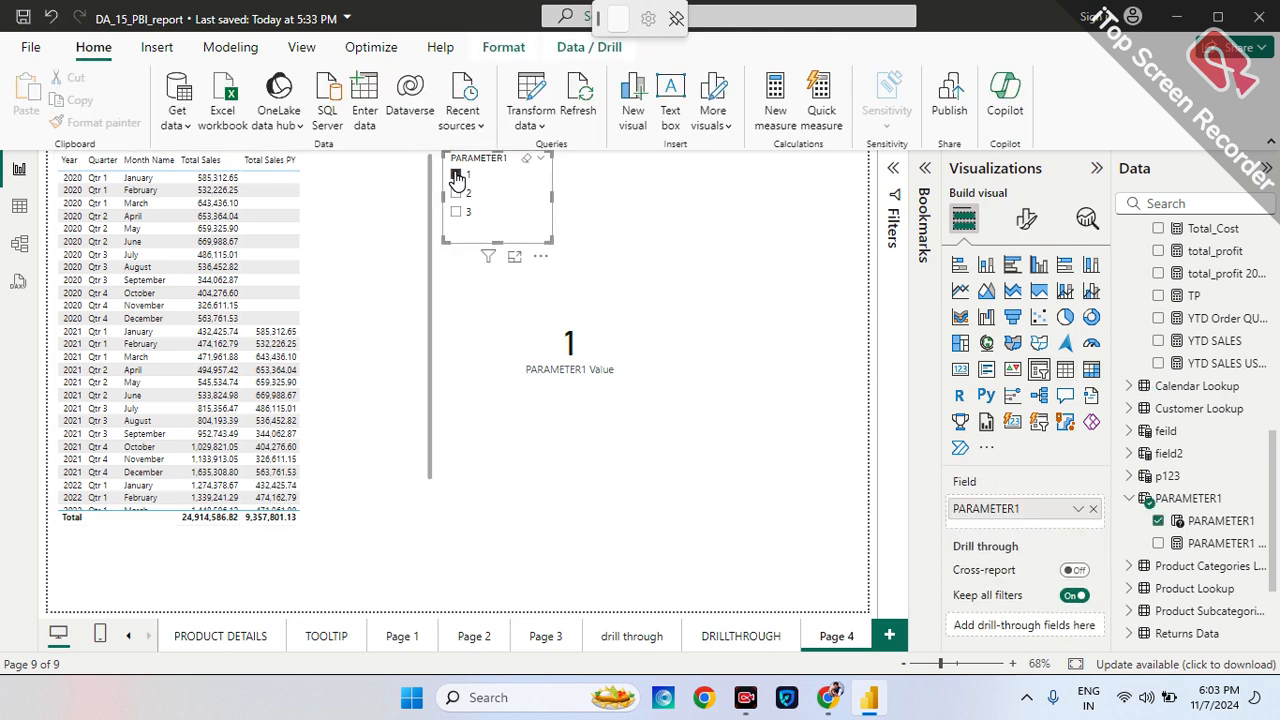
click(456, 194)
click(456, 215)
click(456, 215)
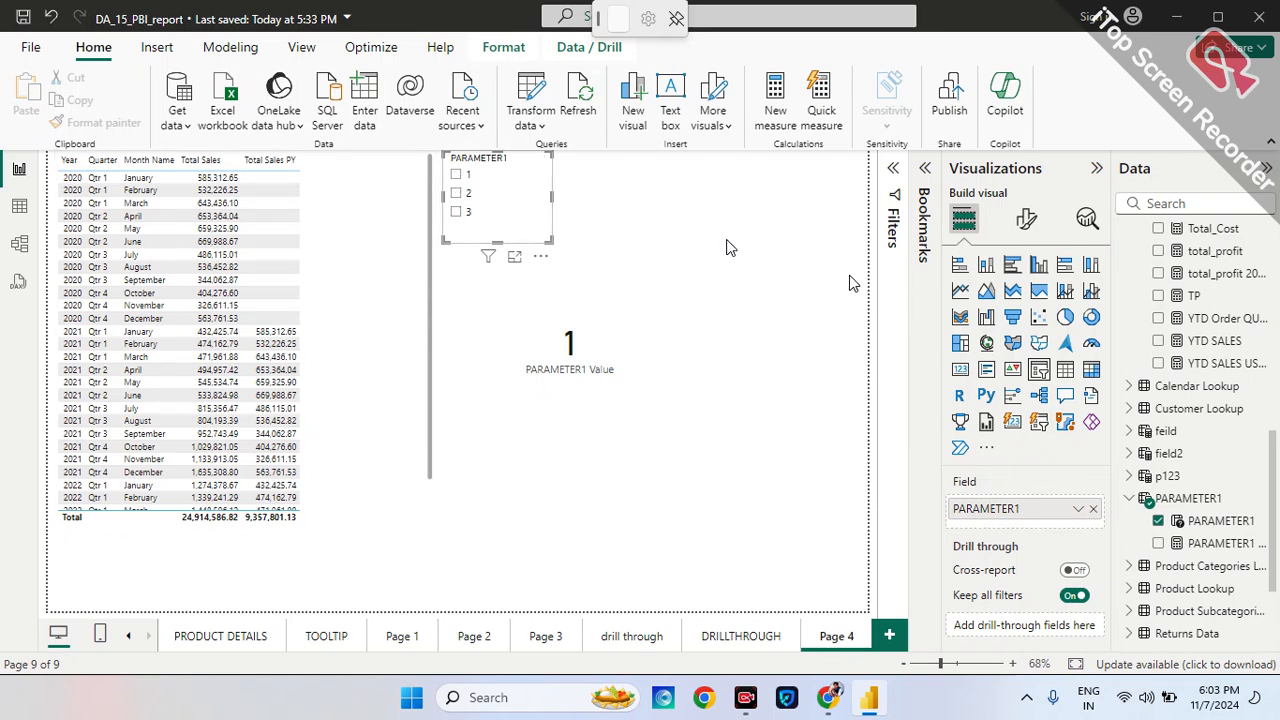
Add MEASURE Total Sales PY2 to the table visual as a column after Total Sales PY.
scroll(1160, 290, up, 10)
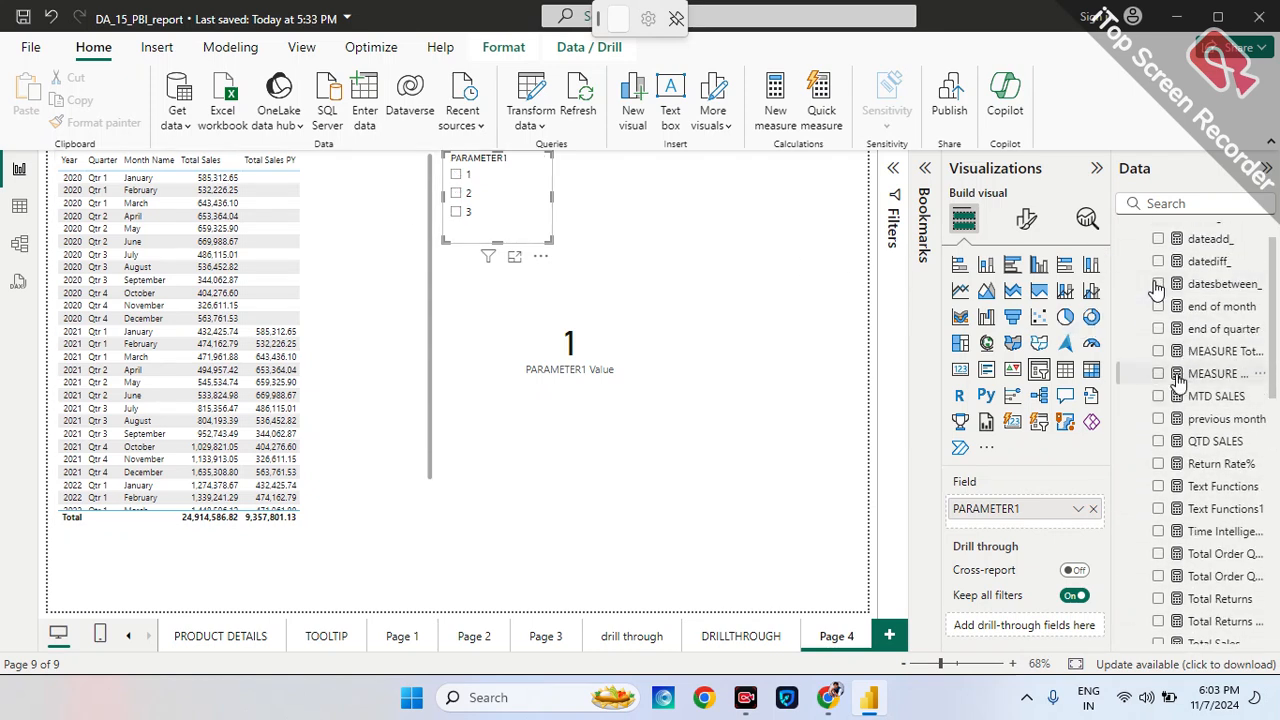
mouse_move(1178, 380)
mouse_down()
mouse_move(1000, 490)
mouse_move(1063, 507)
mouse_move(1181, 393)
mouse_up()
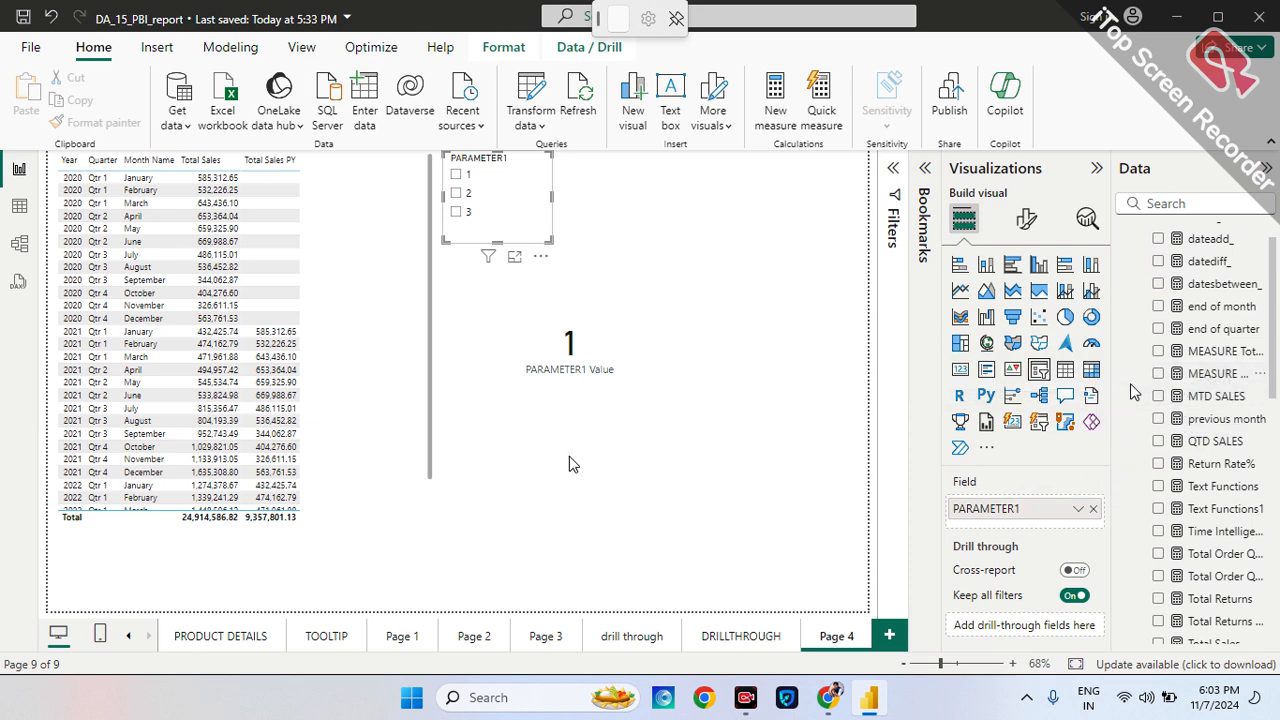
click(360, 349)
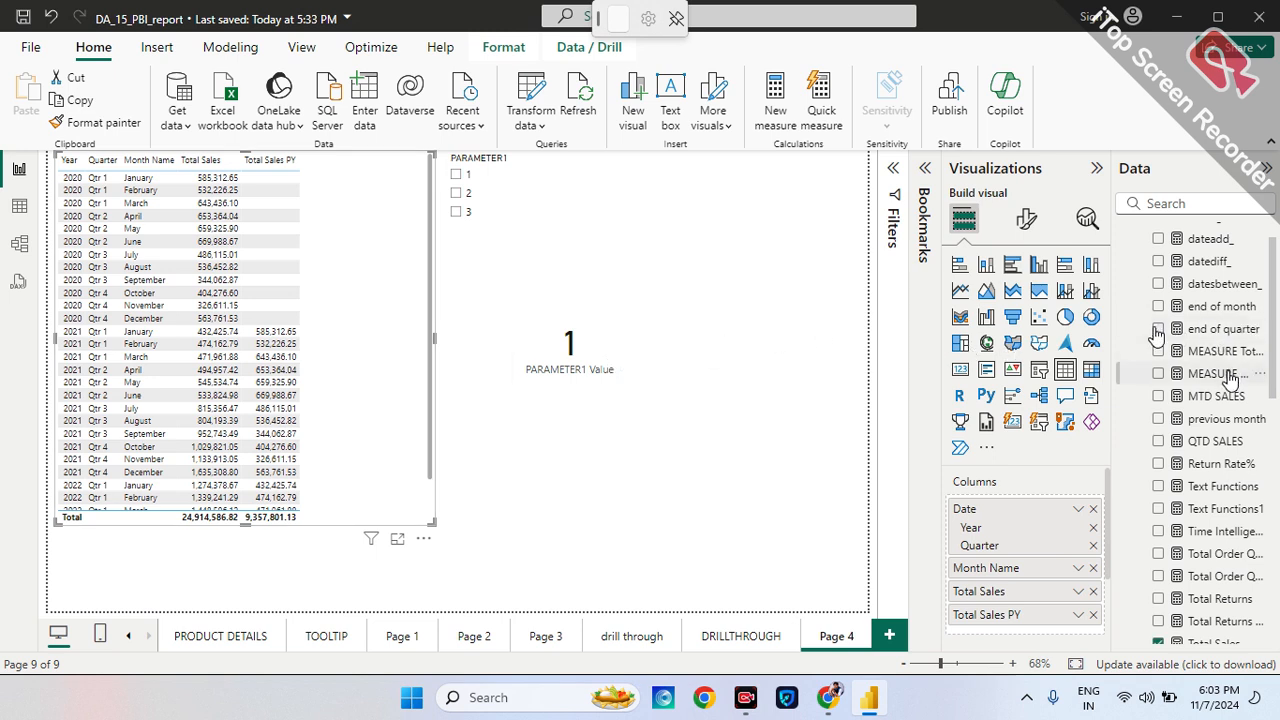
drag(1230, 375, 1045, 633)
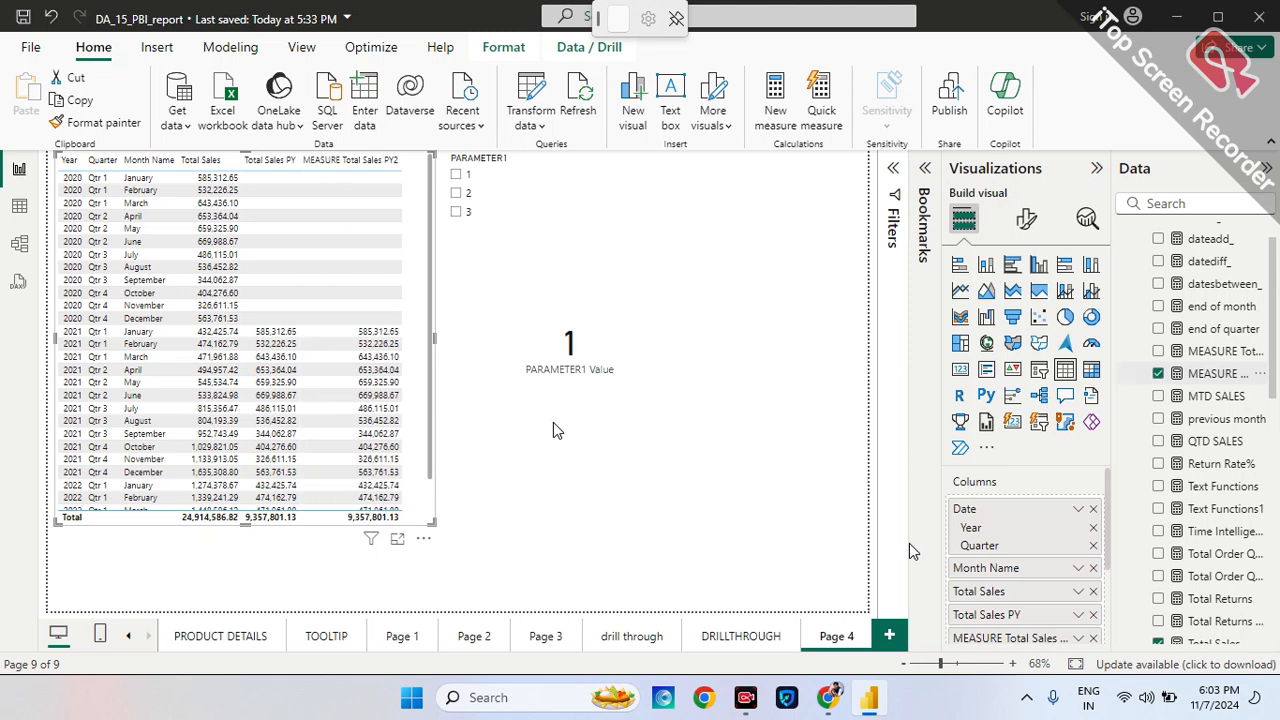
Set the PARAMETER1 slicer to 1, 2 and 3 in turn, and move the PARAMETER1 Value card directly below the slicer.
click(457, 176)
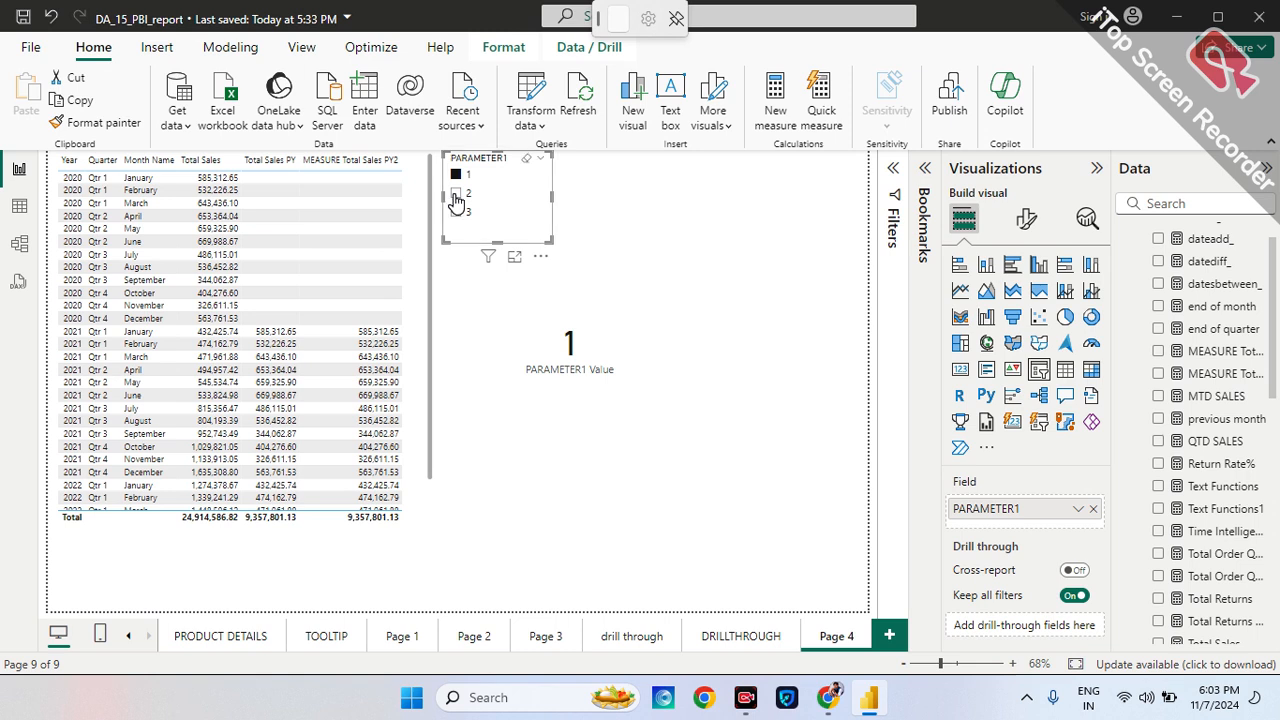
click(455, 195)
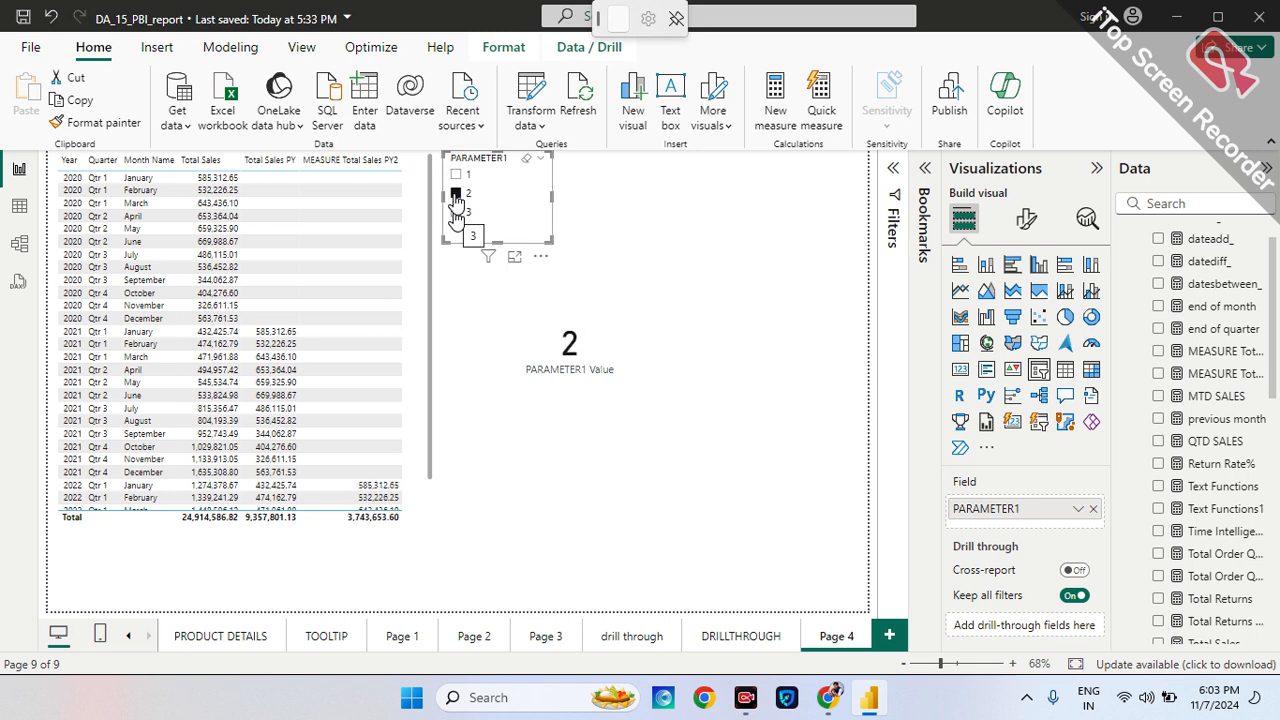
click(456, 213)
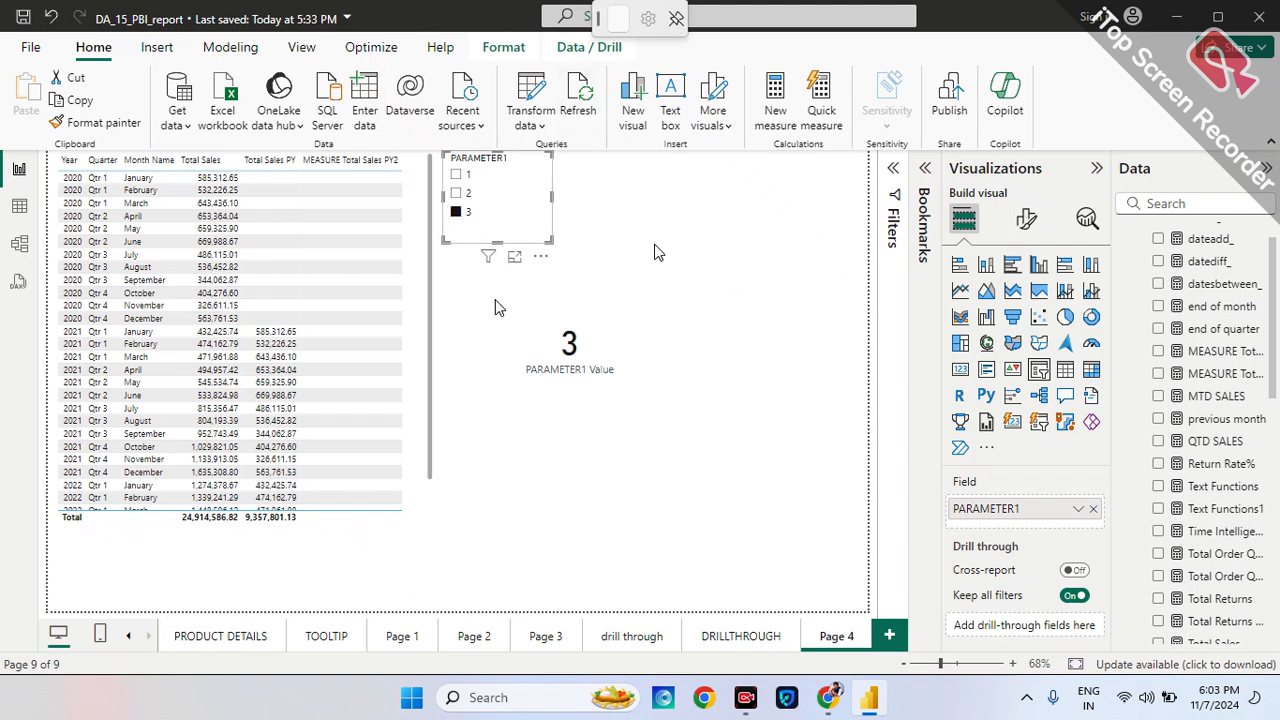
drag(592, 290, 518, 313)
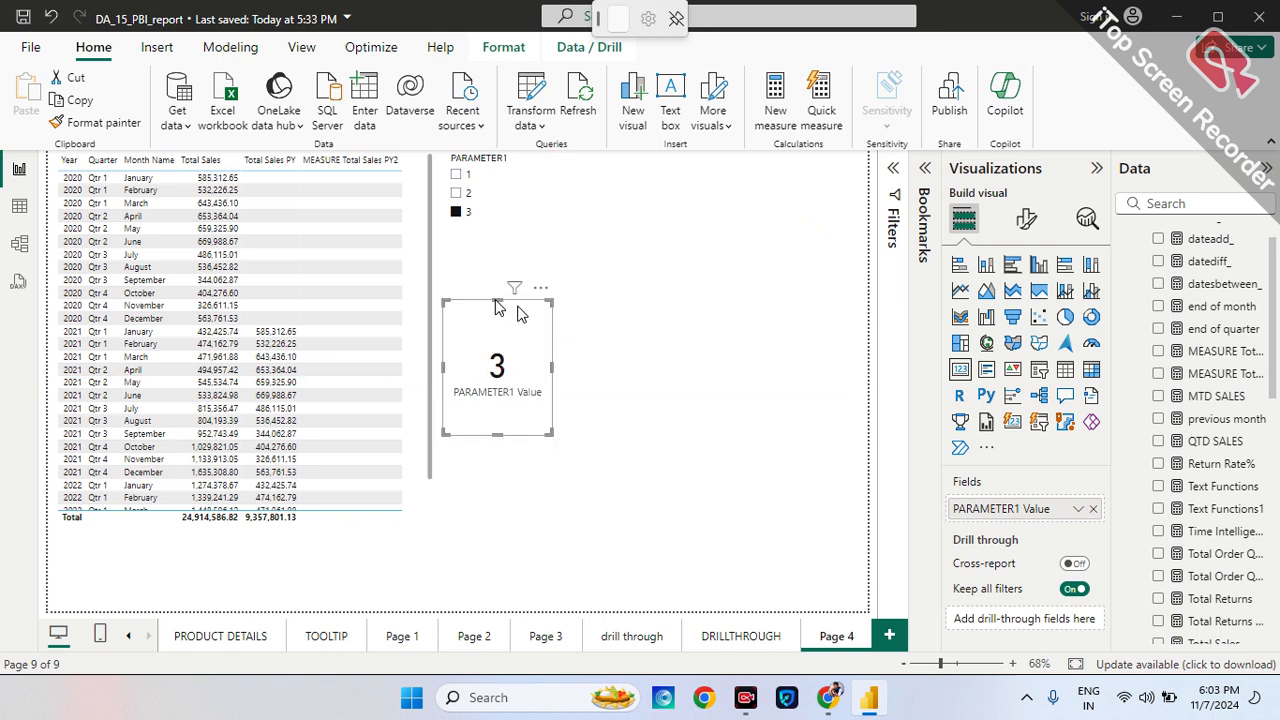
click(630, 252)
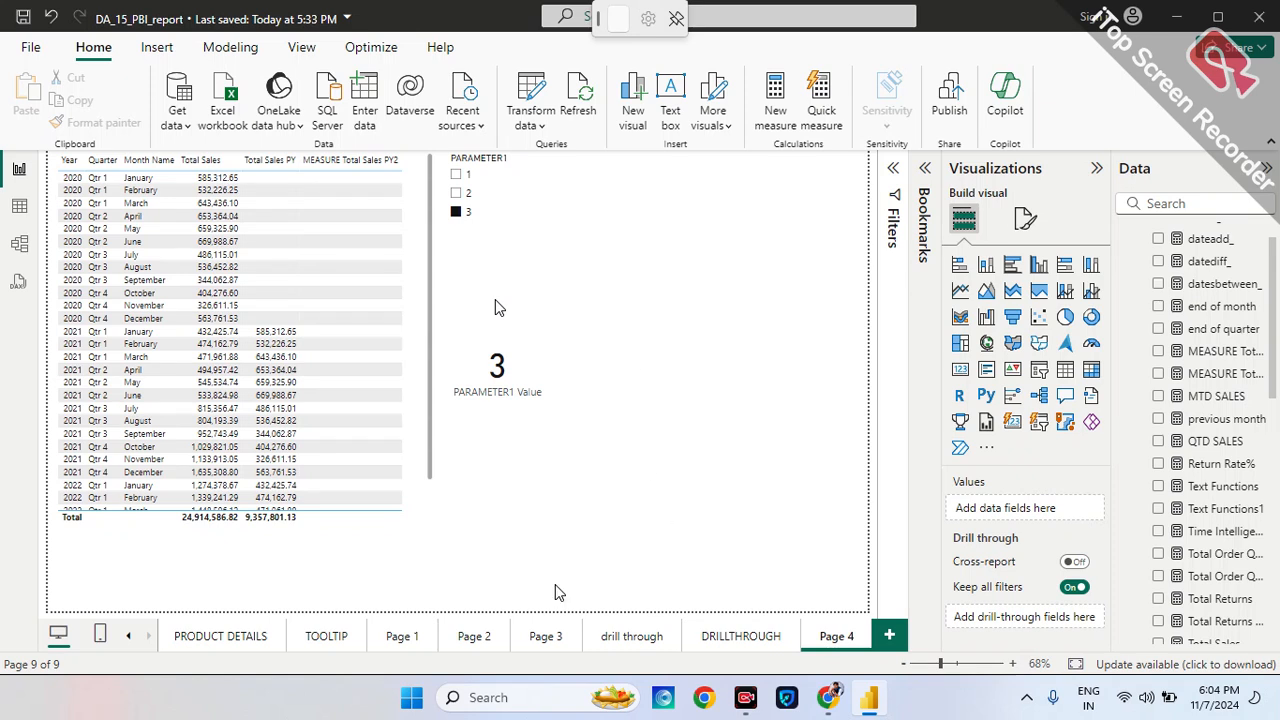
Switch to Page 2 and delete Page 4 from the report.
click(477, 641)
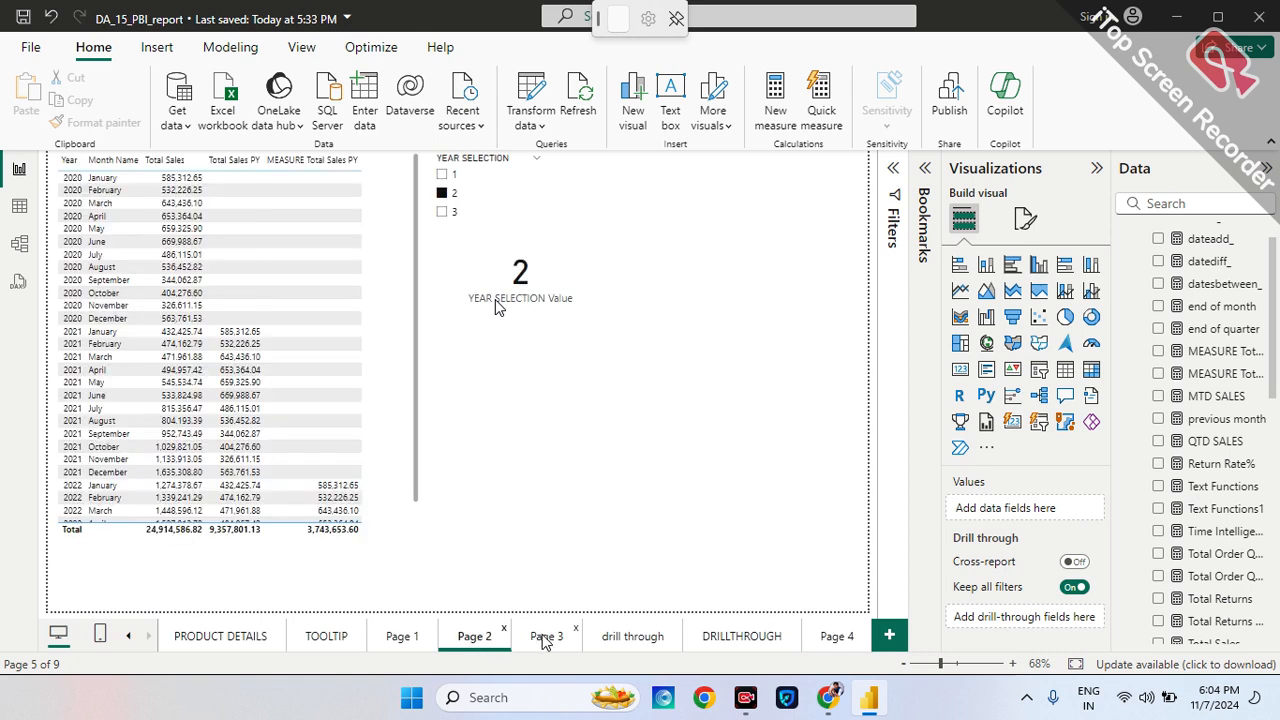
click(866, 632)
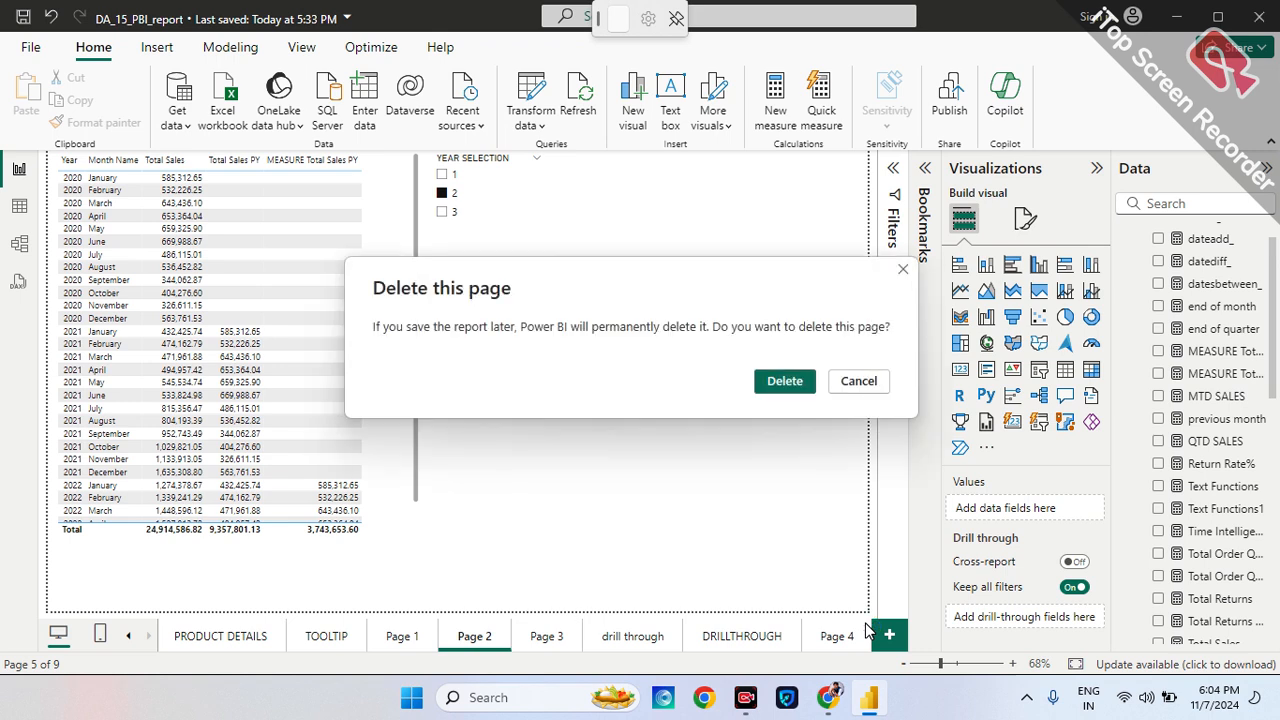
click(785, 381)
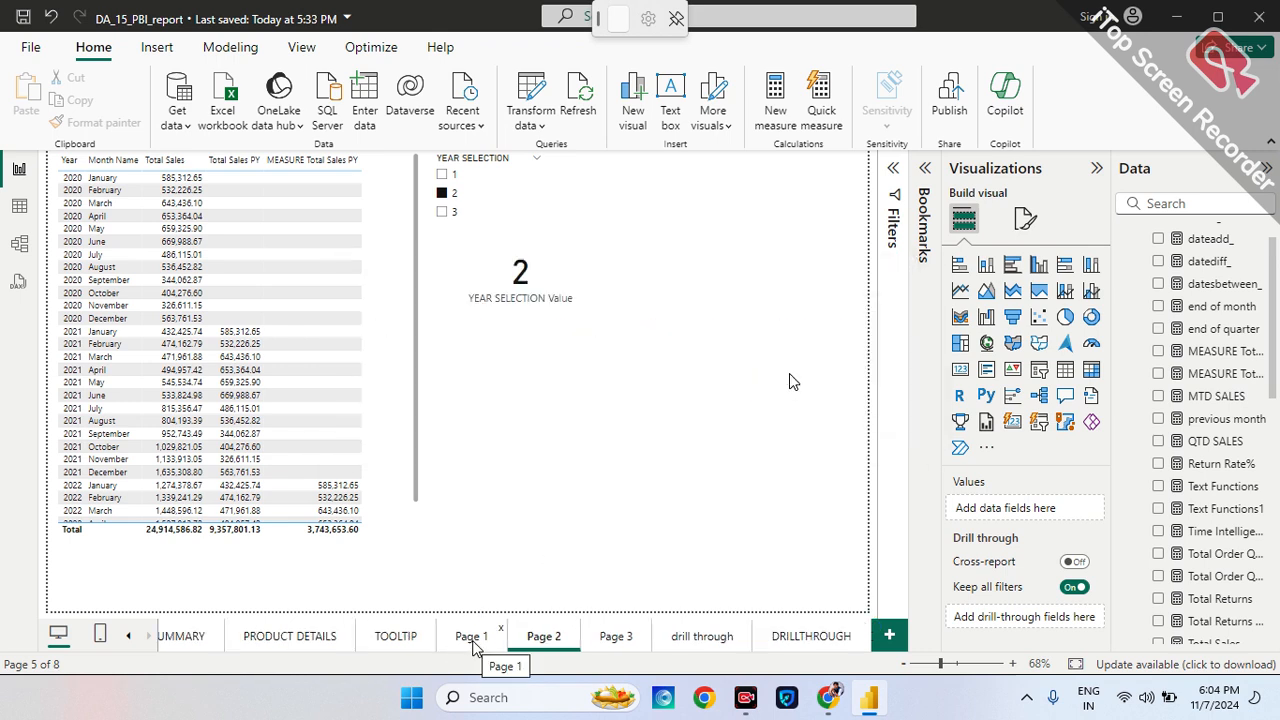
Review the pie charts and field slicers on Page 3 and the visuals on the EXECUTIVE SUMMARY page.
click(615, 638)
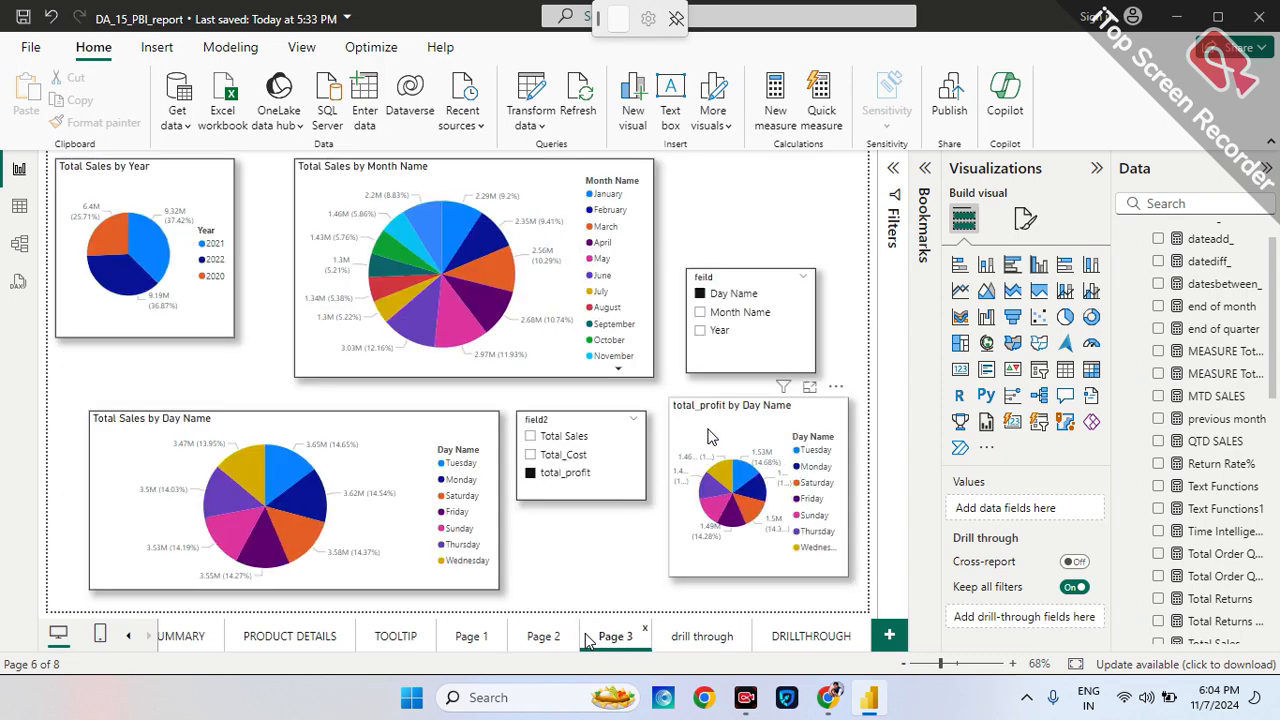
click(708, 436)
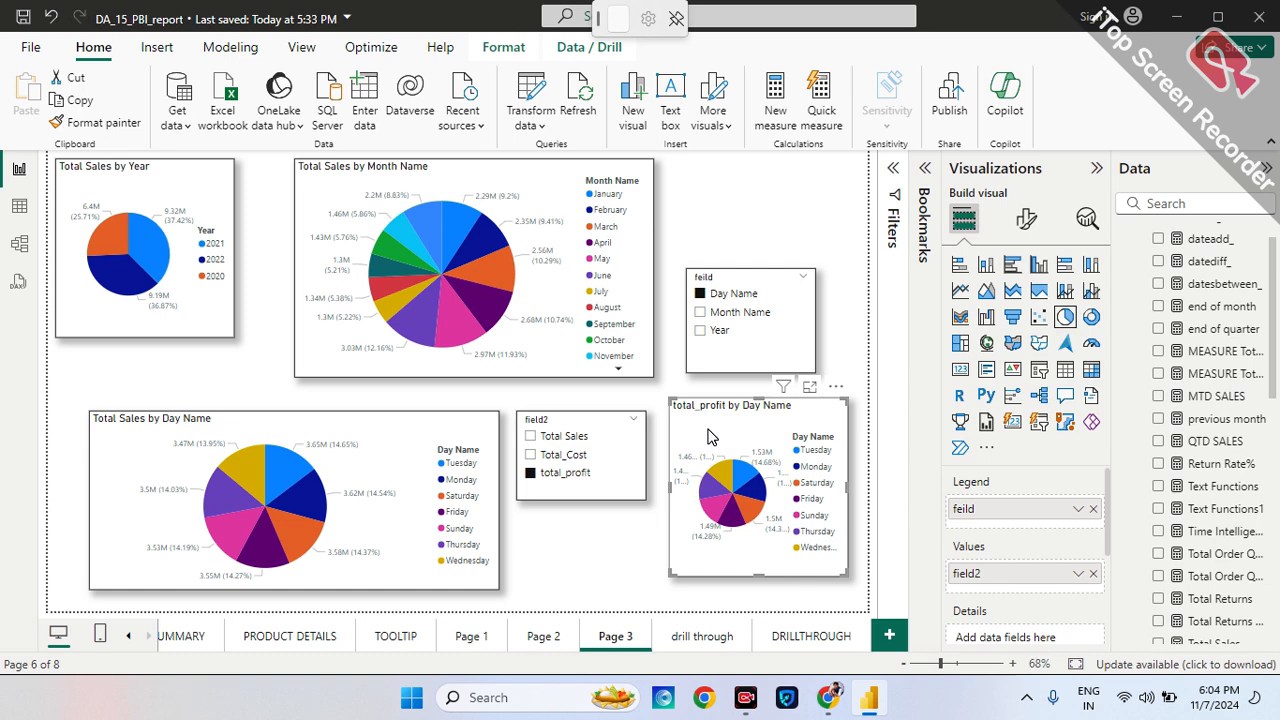
click(709, 262)
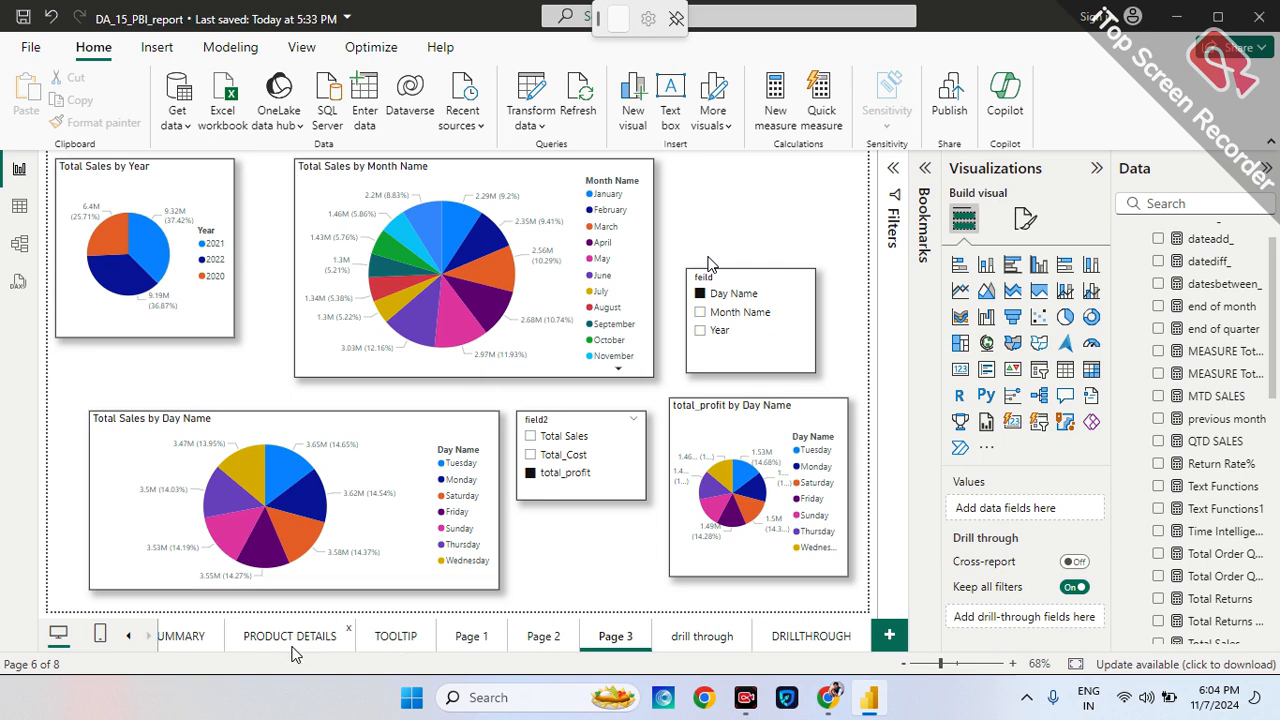
click(183, 636)
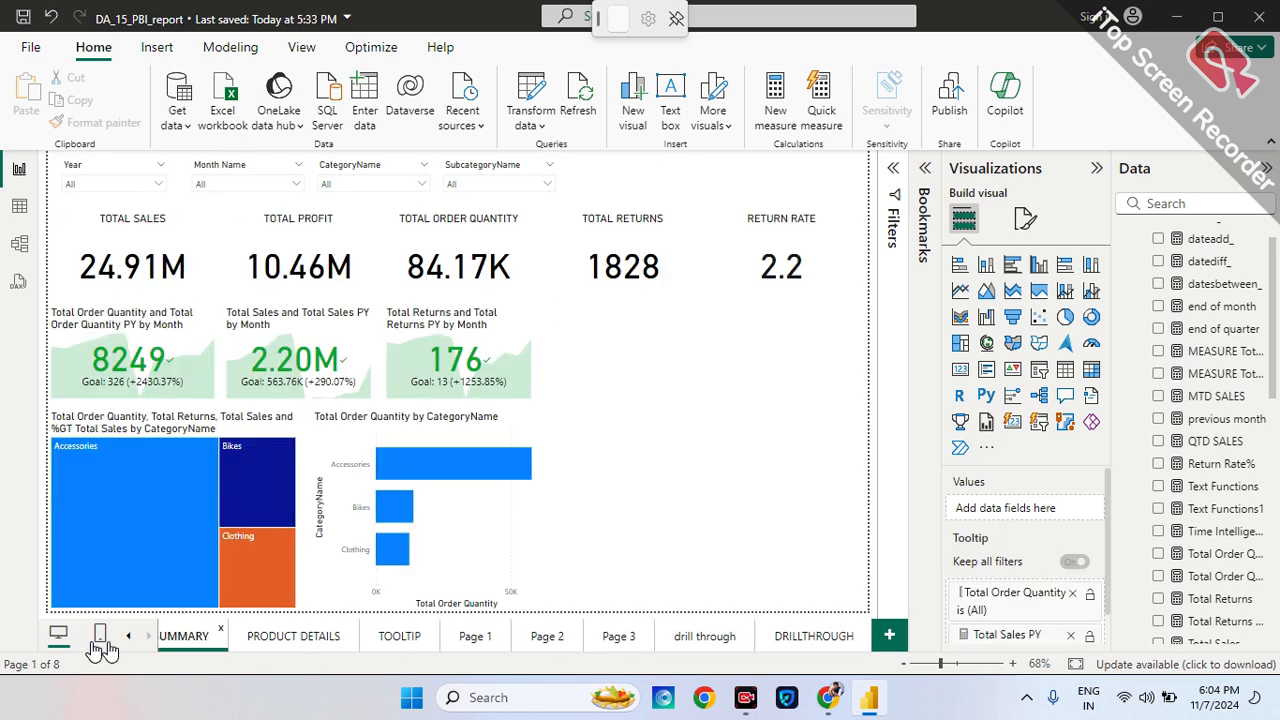
click(130, 638)
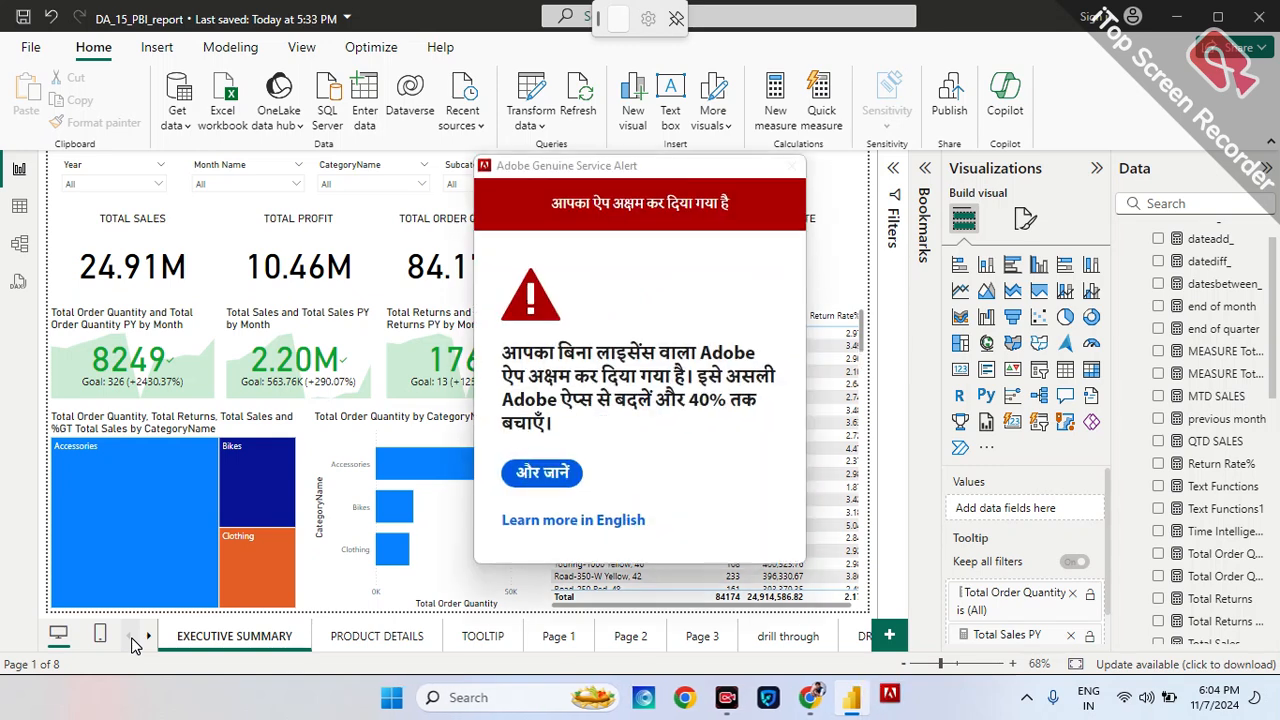
Open the English information page from the Adobe alert and close its browser tab.
click(537, 520)
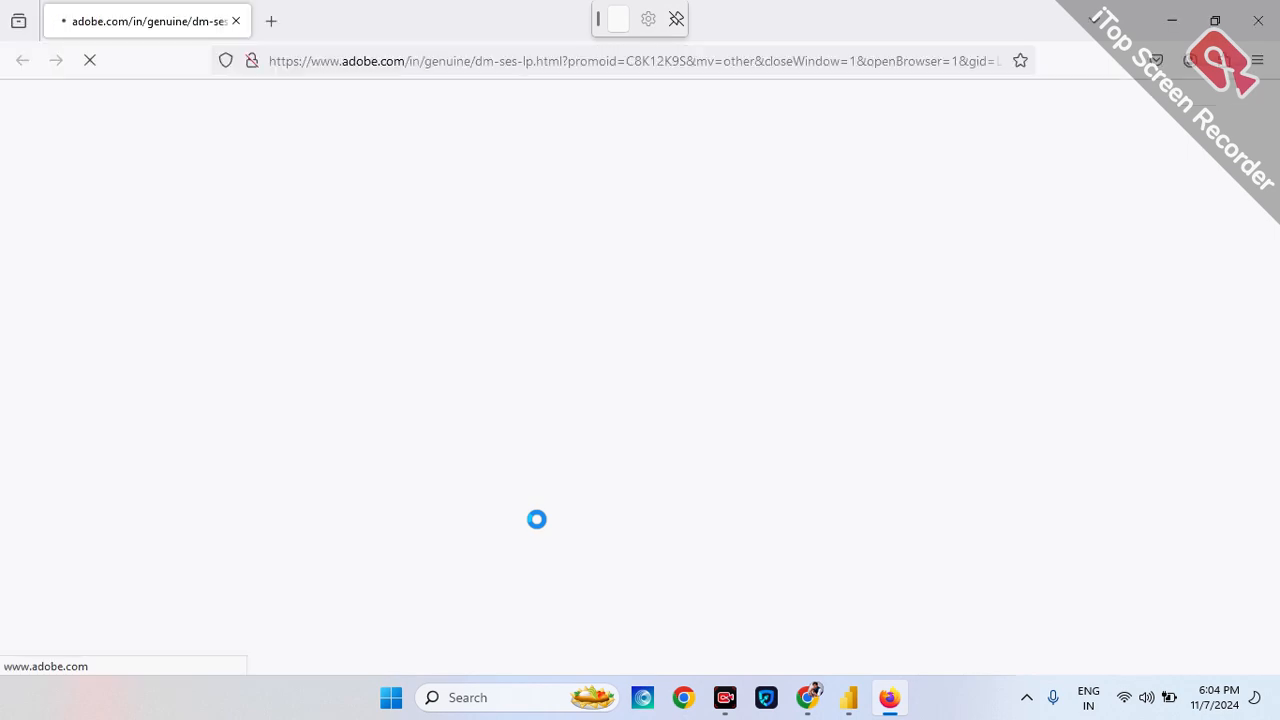
click(236, 21)
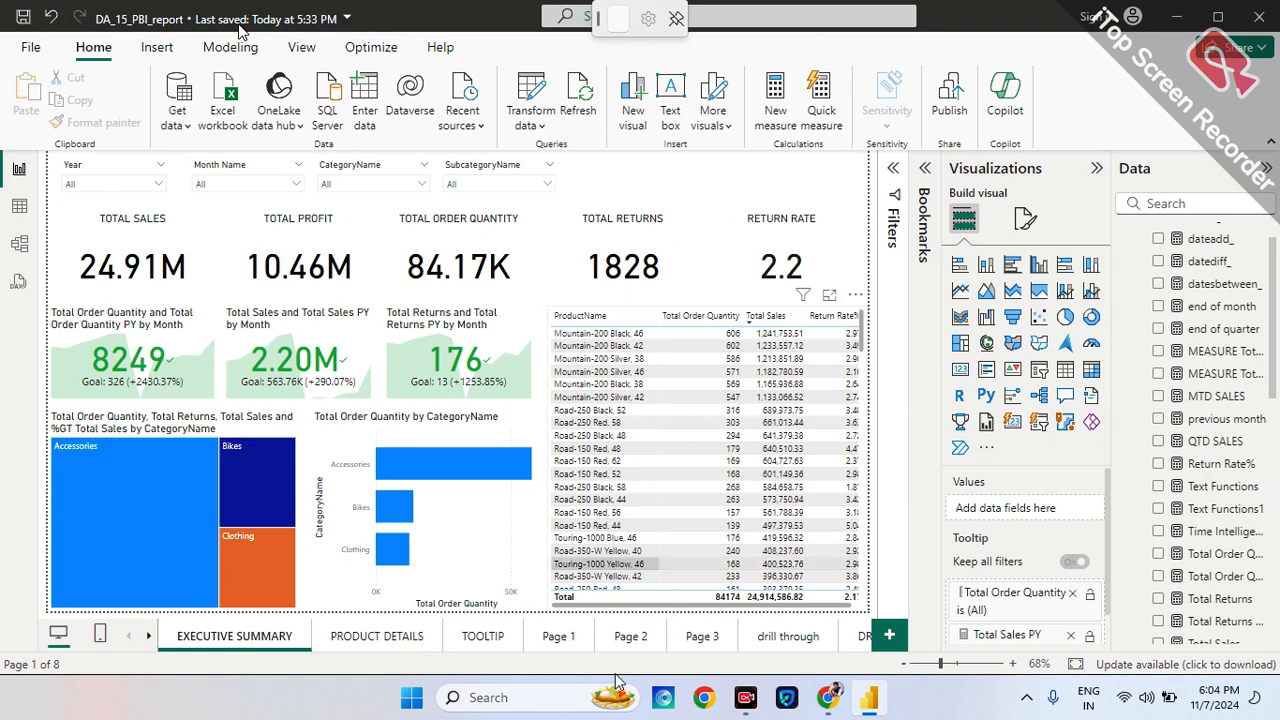
Return to Page 2 by way of Page 3 and set the YEAR SELECTION slicer to 3.
click(866, 637)
click(704, 640)
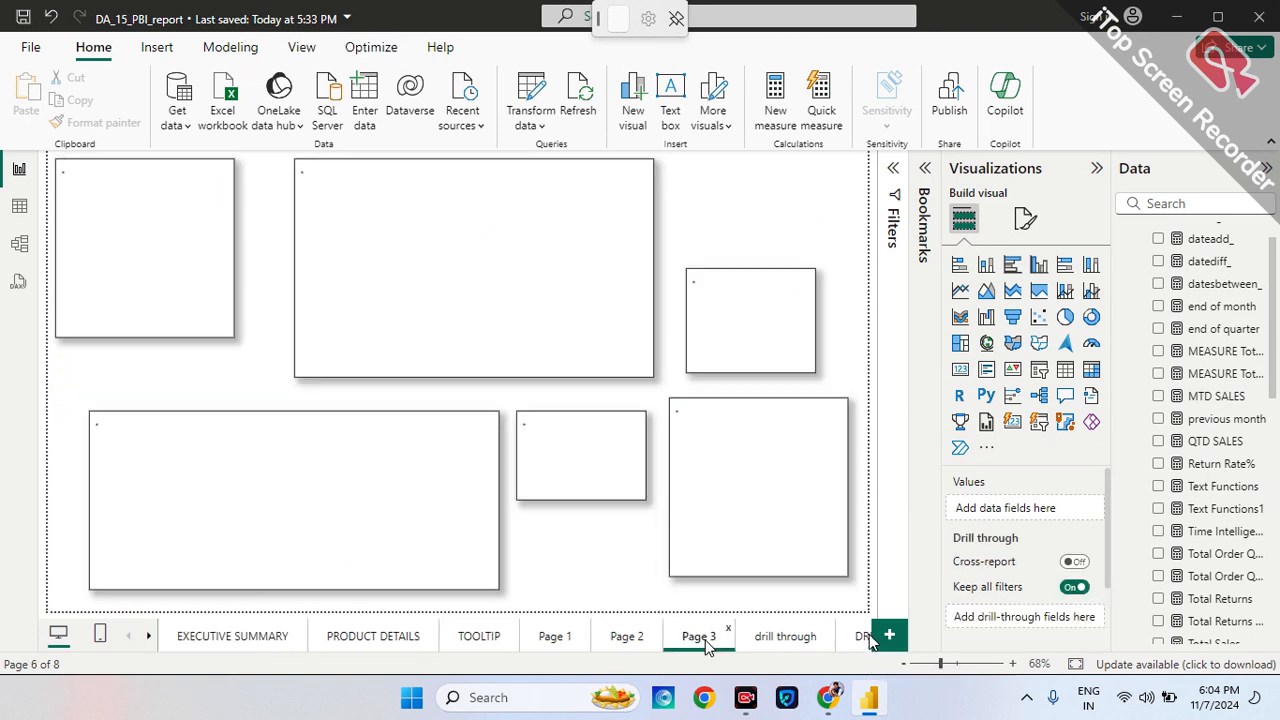
click(612, 639)
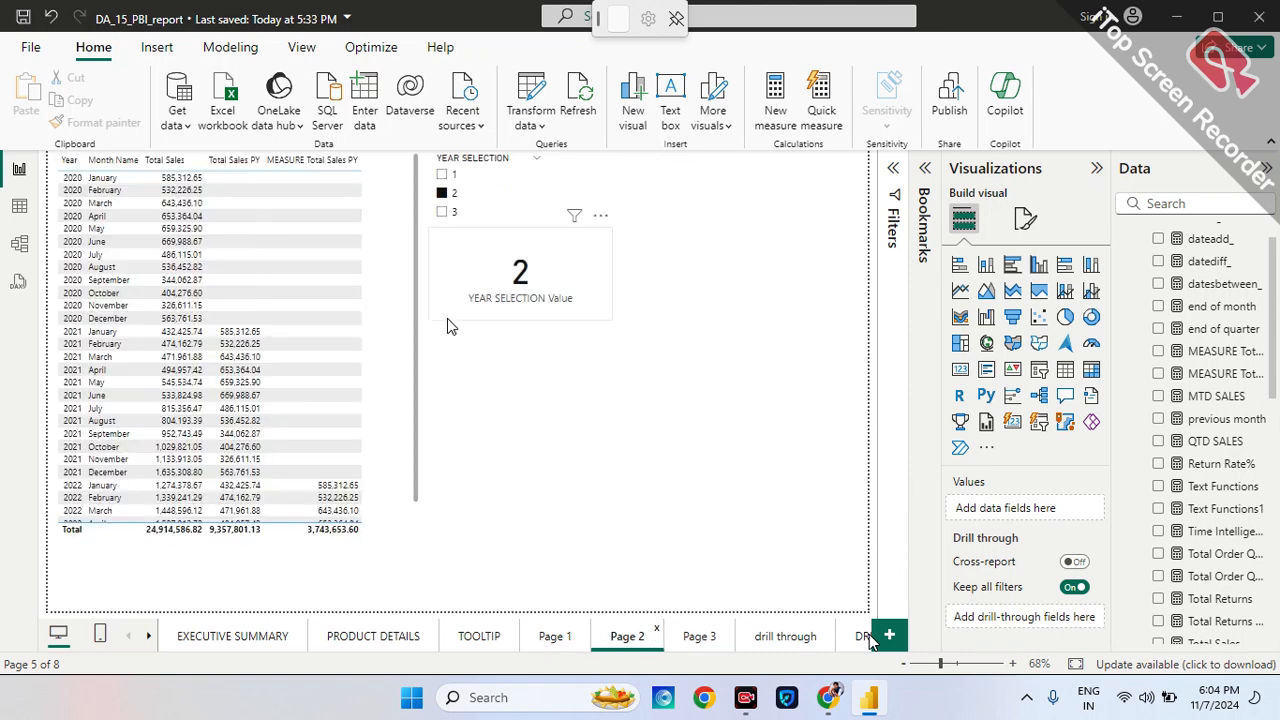
click(441, 215)
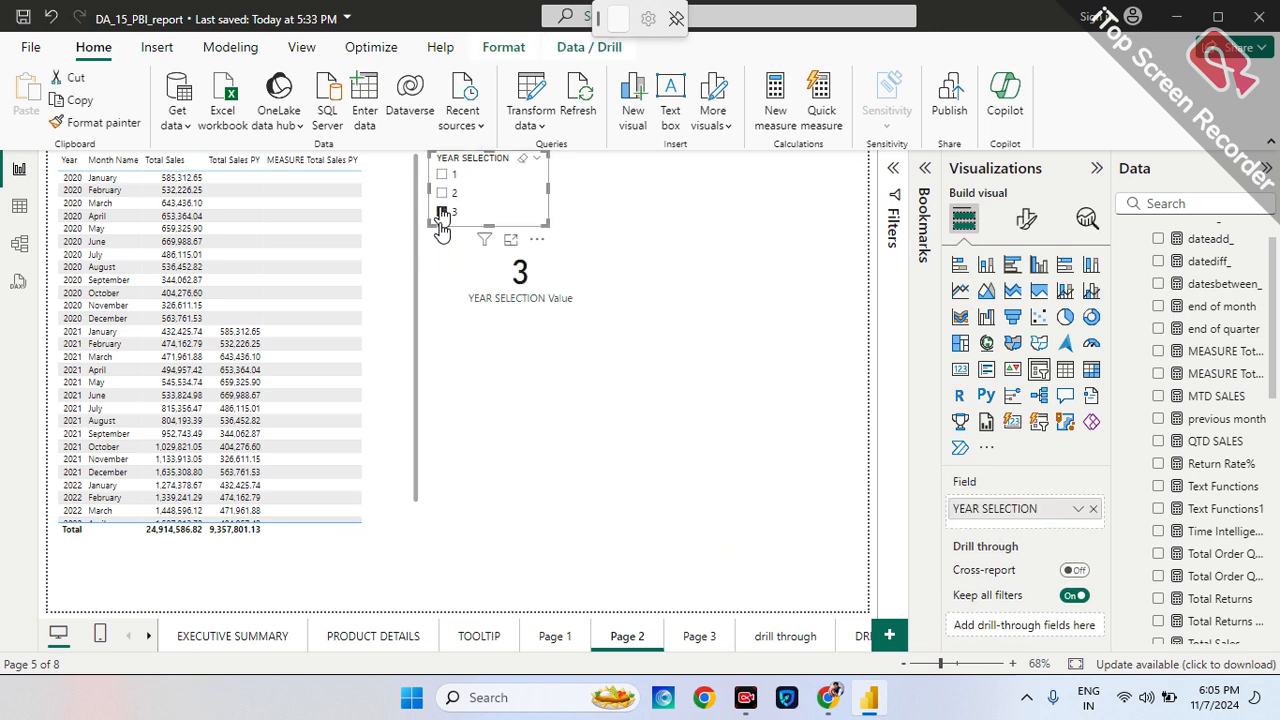
Set the YEAR SELECTION slicer to 2 and review the formula of the MEASURE Total Sales PY2 measure.
click(442, 194)
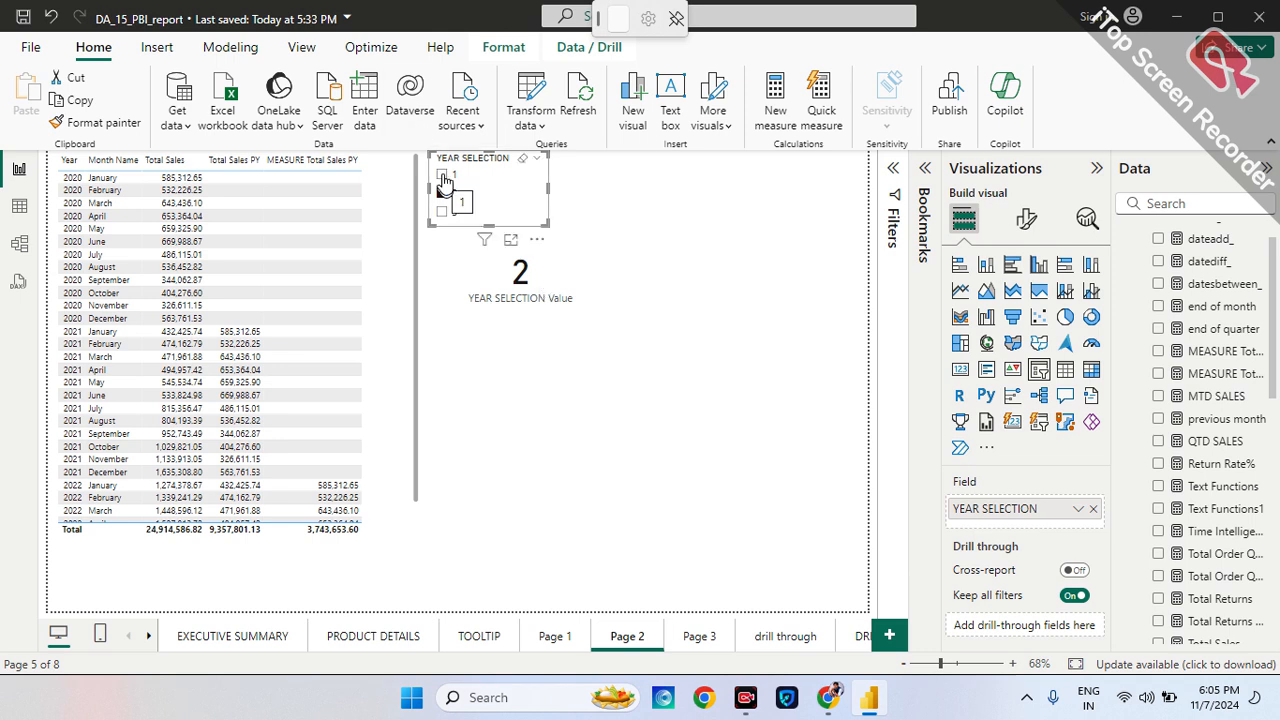
click(767, 252)
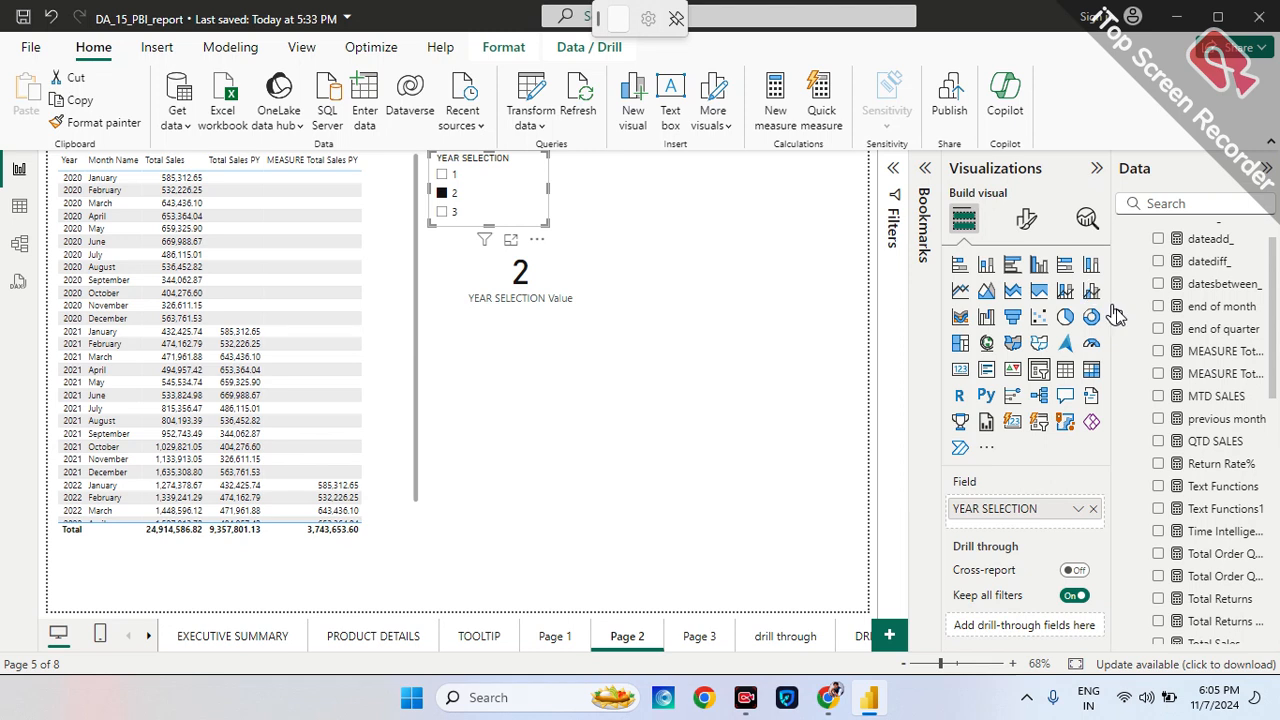
click(1180, 374)
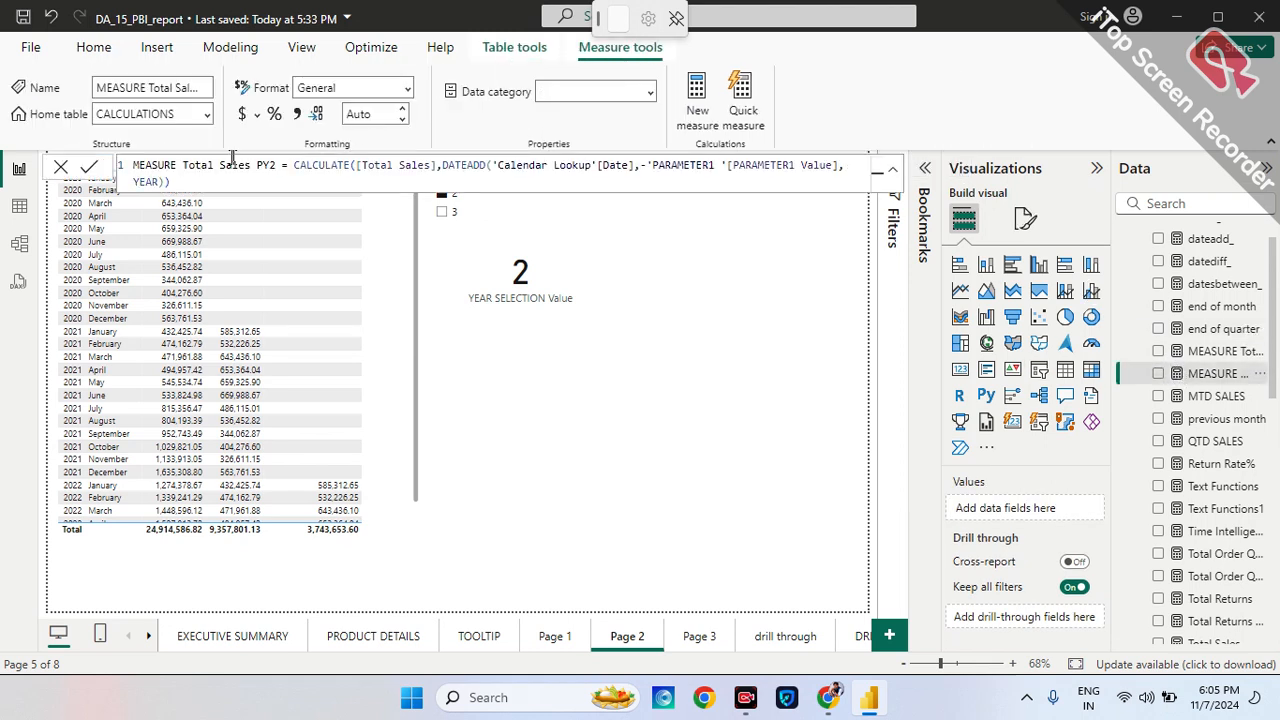
click(645, 290)
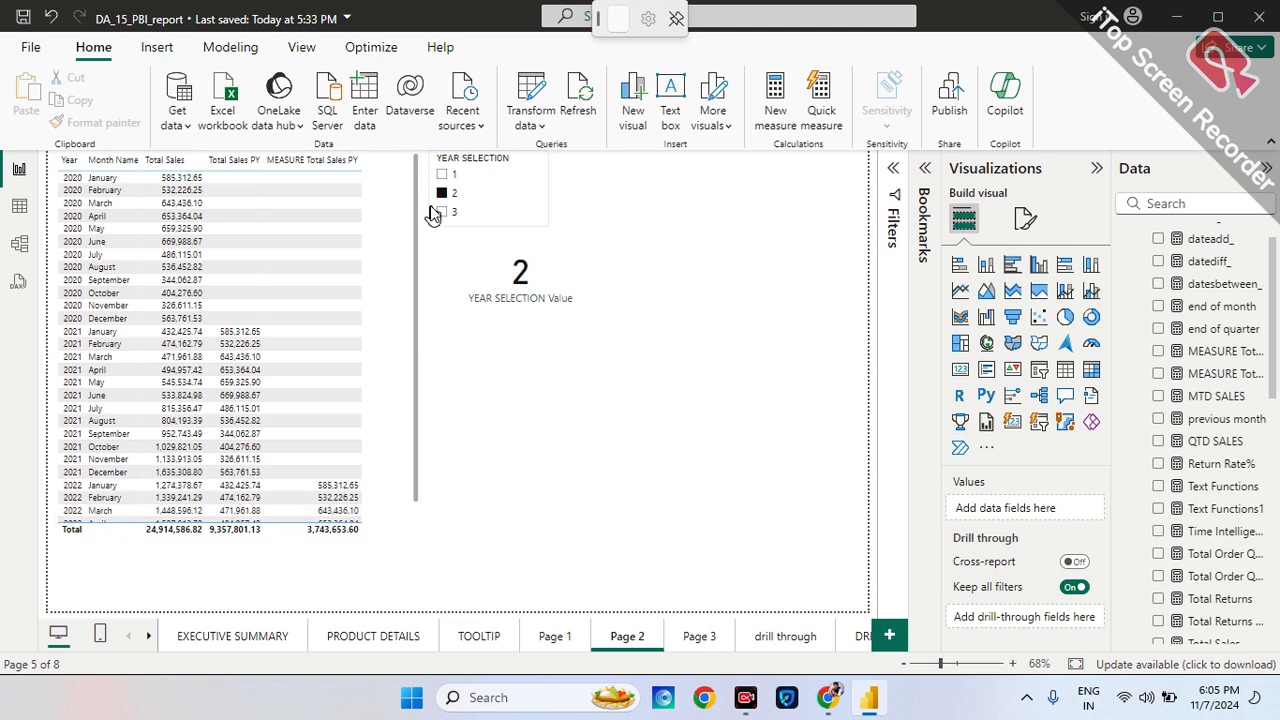
Switch the YEAR SELECTION slicer through 1, 2 and 3, comparing the prior-year sales columns in the monthly table.
click(442, 176)
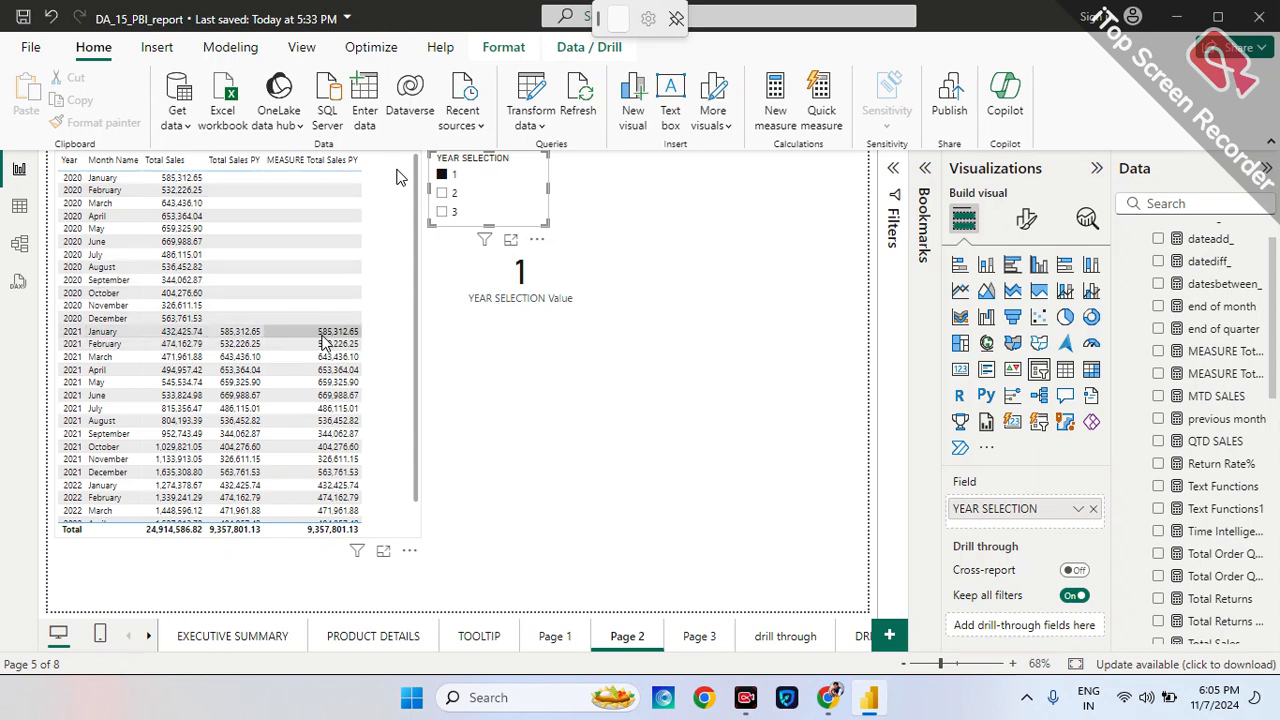
click(443, 194)
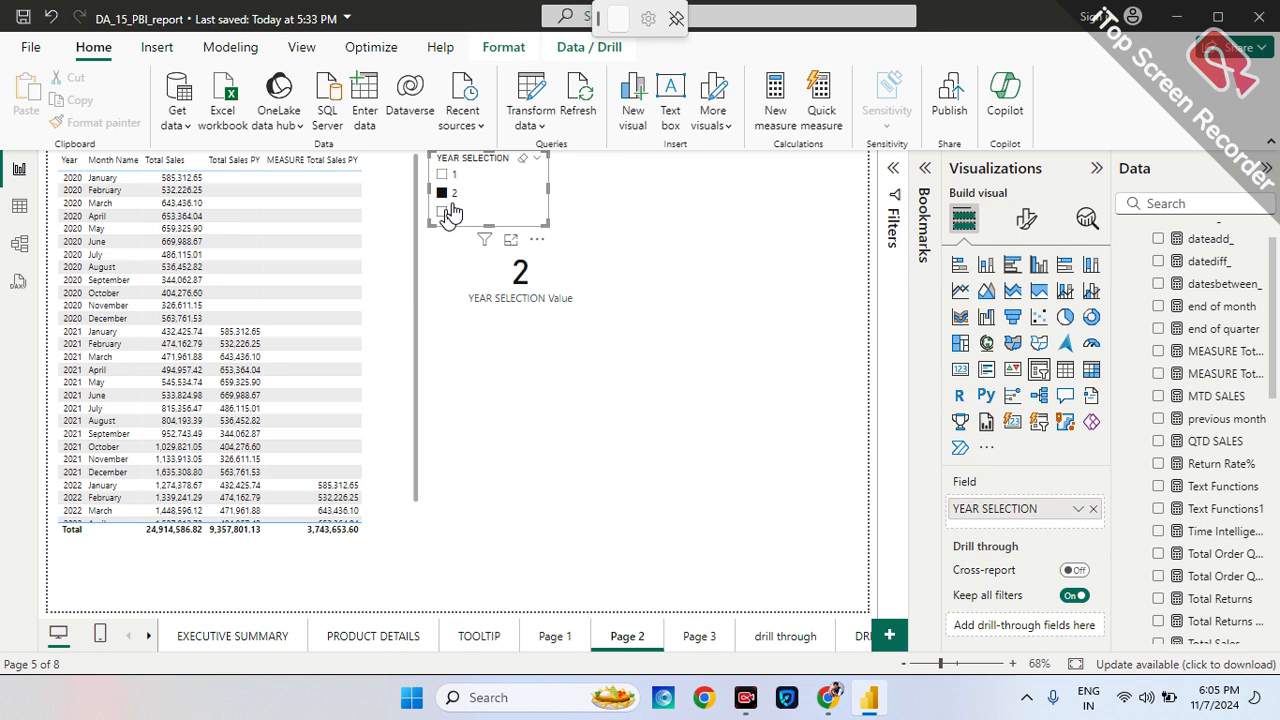
click(448, 211)
scroll(335, 335, down, 1)
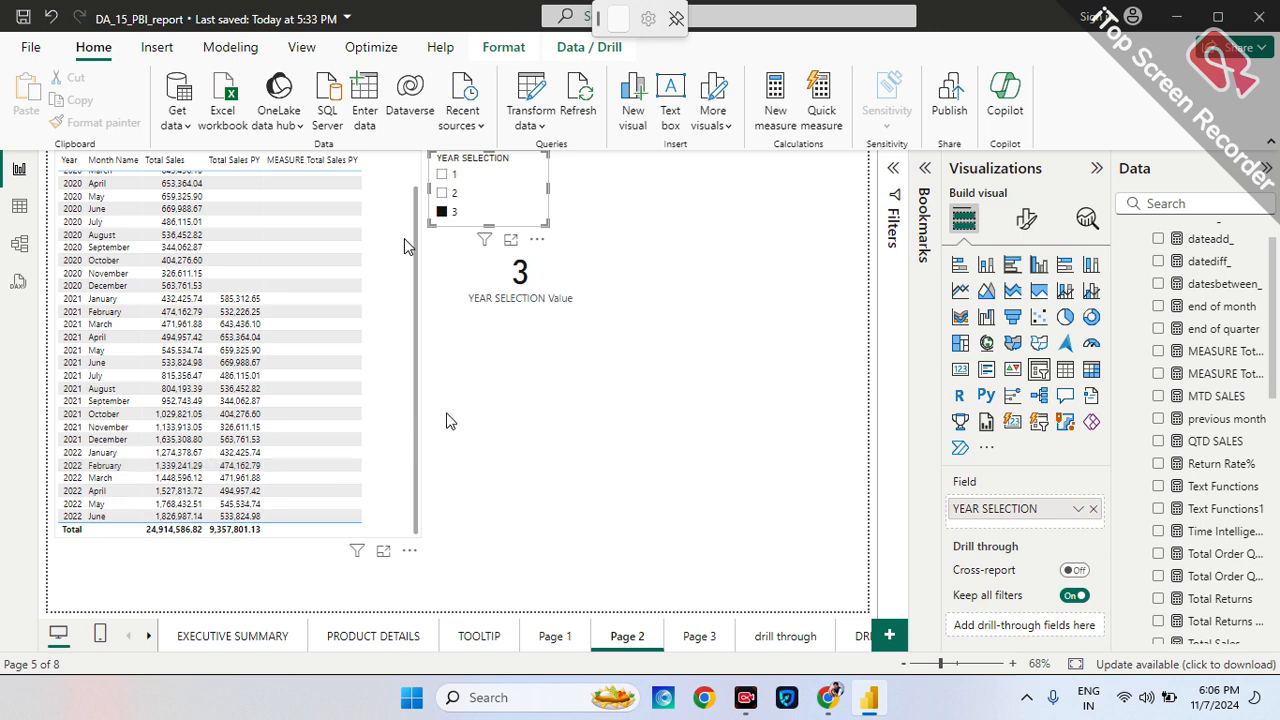
click(585, 392)
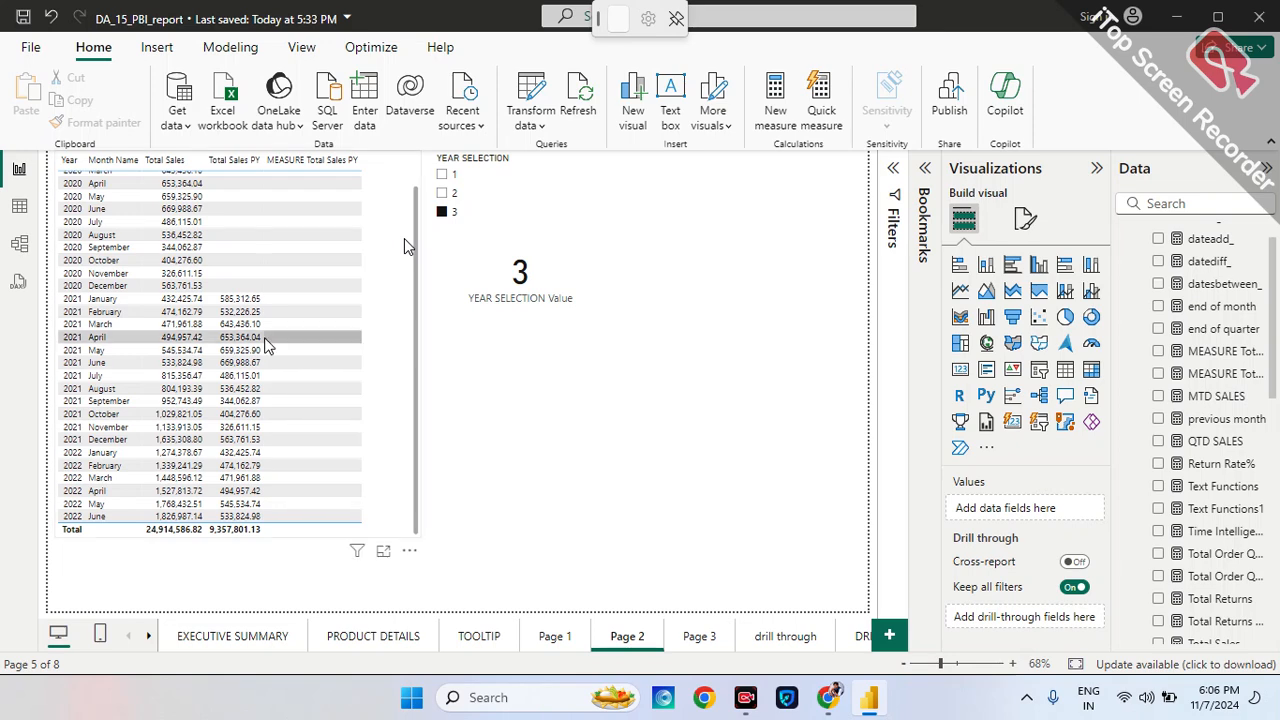
scroll(329, 325, up, 1)
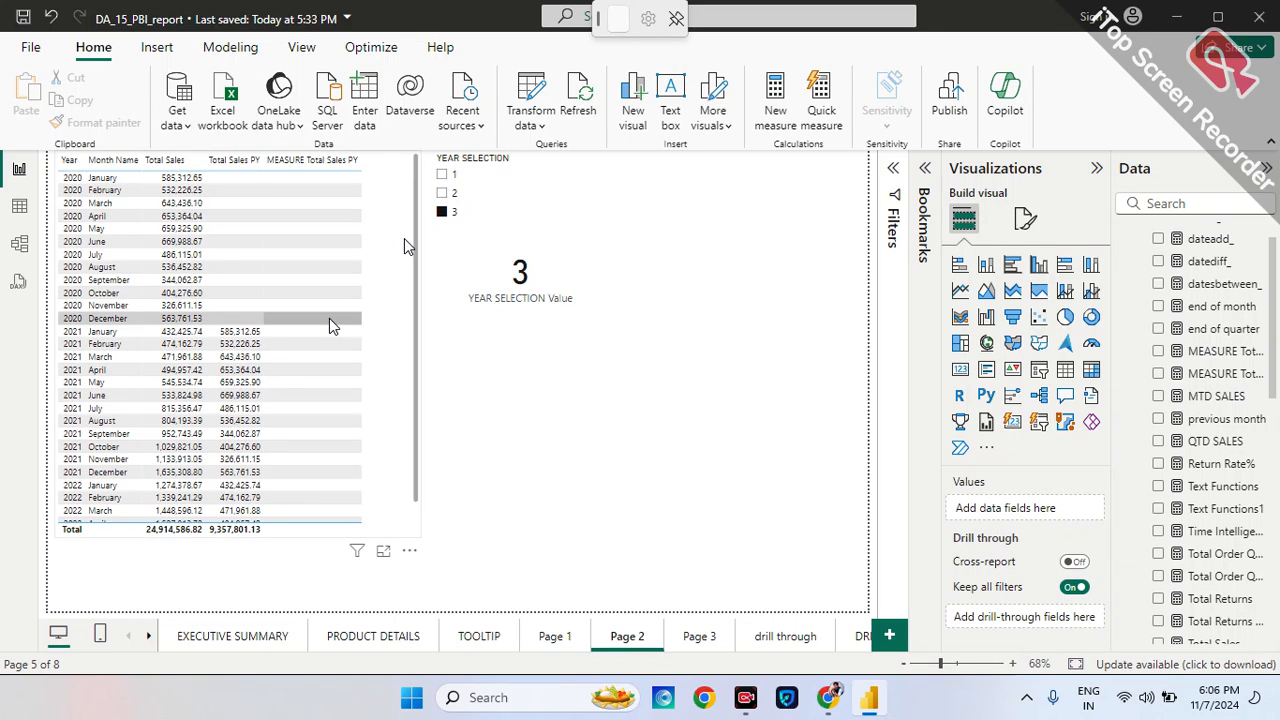
Set the YEAR SELECTION slicer to 1 and open the formula of the MEASURE Total Sales PY measure.
click(440, 176)
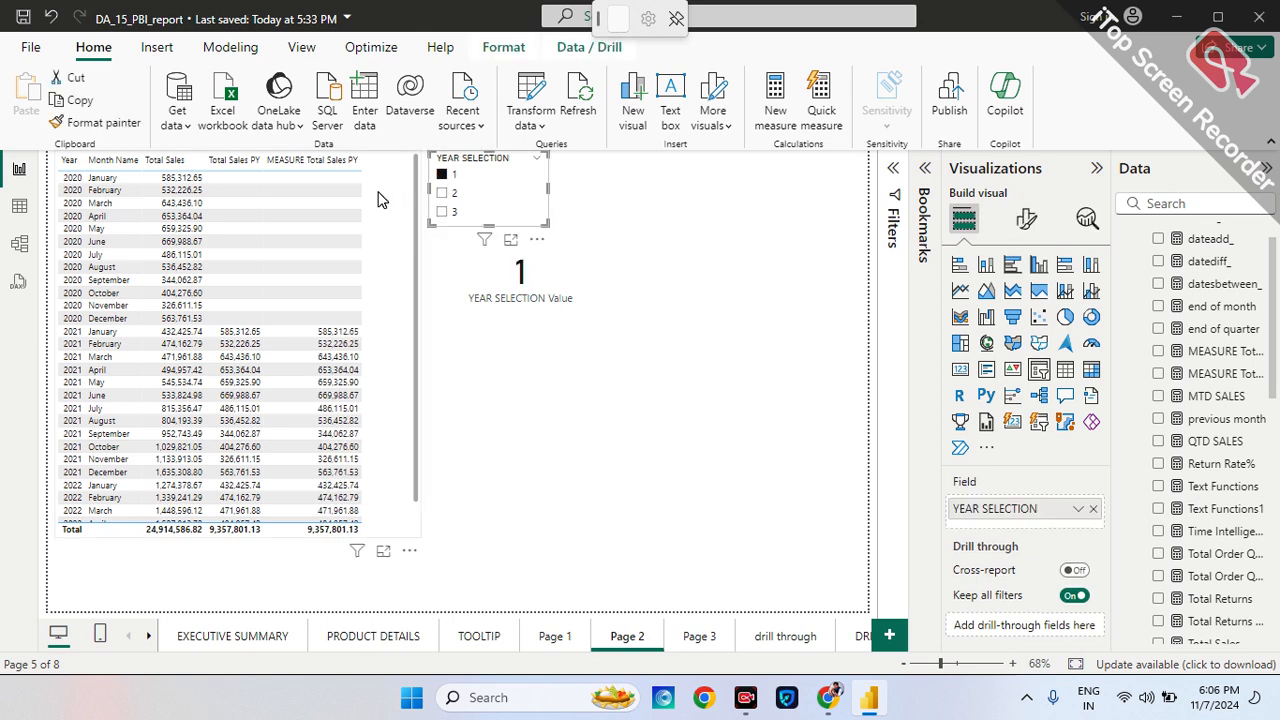
click(1205, 351)
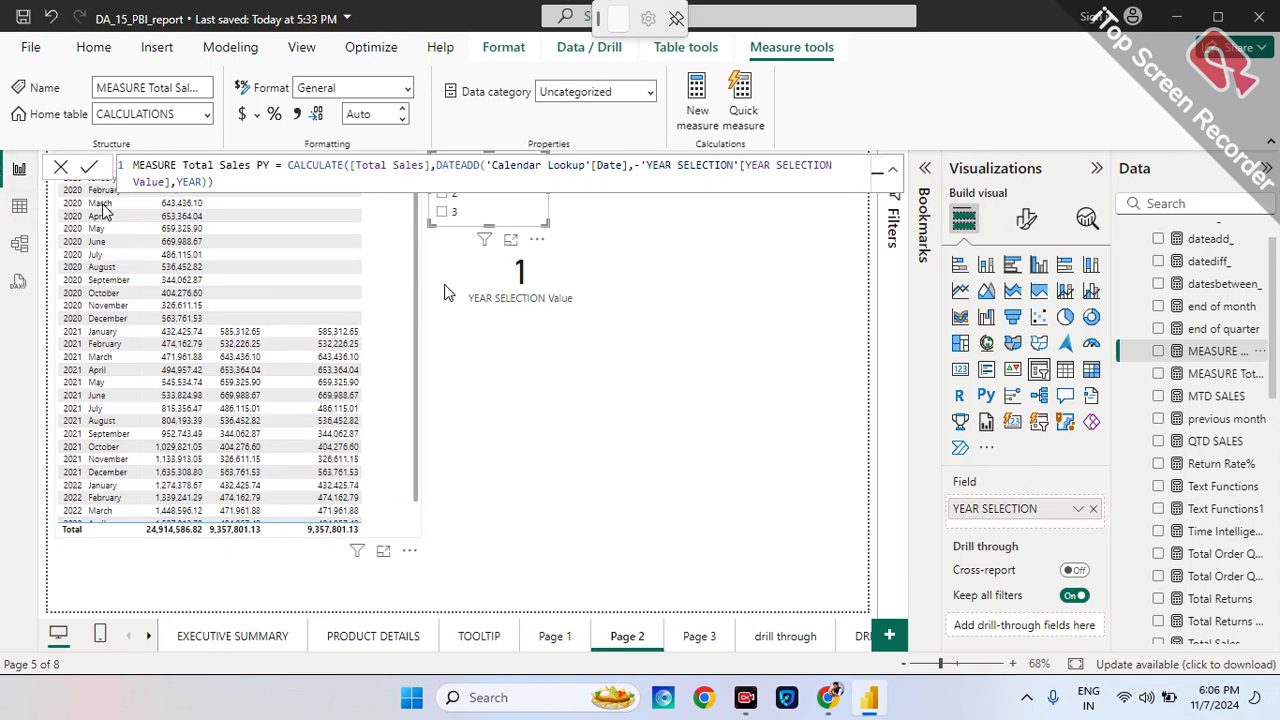
Close the MEASURE Total Sales PY formula and examine the table's prior-year columns with YEAR SELECTION set to 2.
click(57, 168)
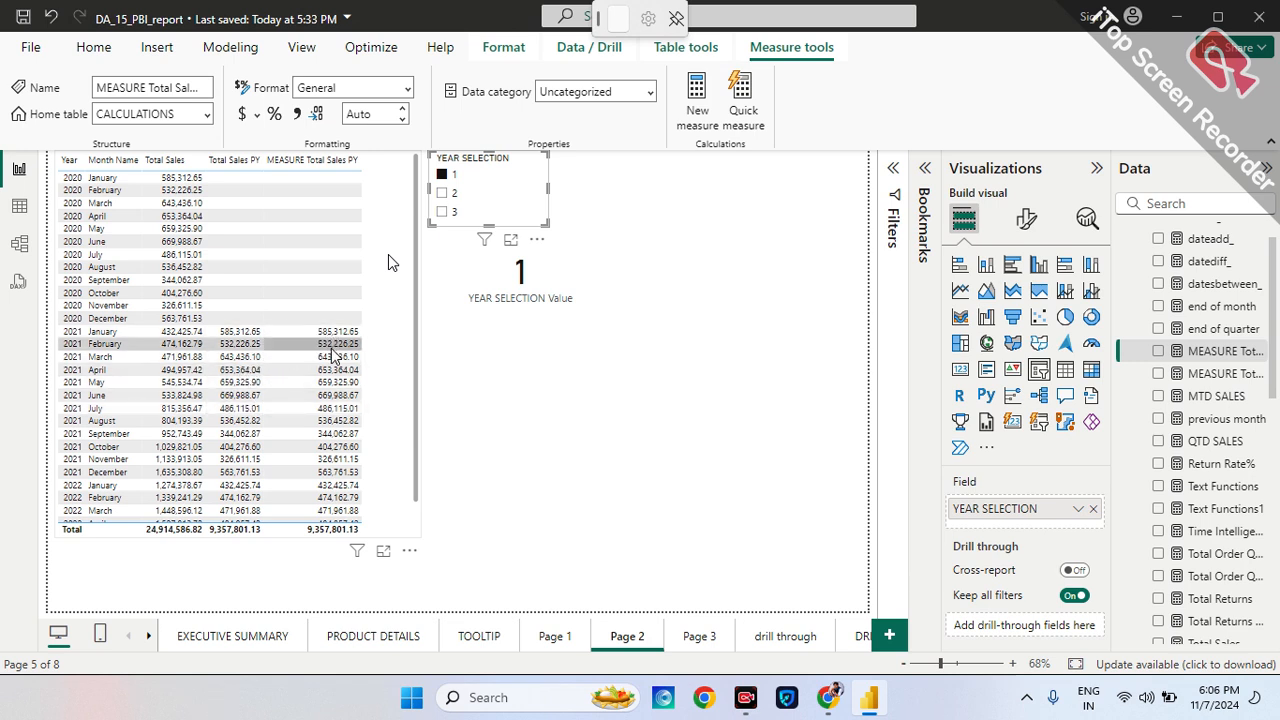
scroll(282, 416, down, 2)
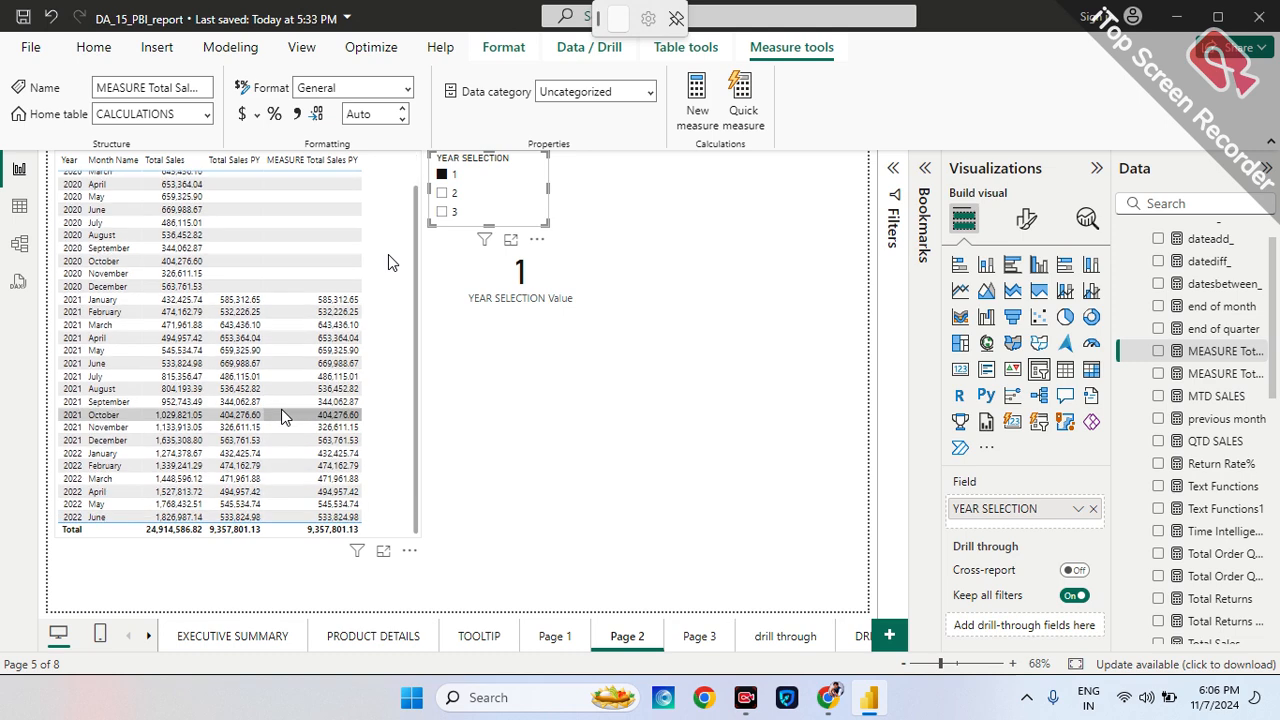
click(441, 194)
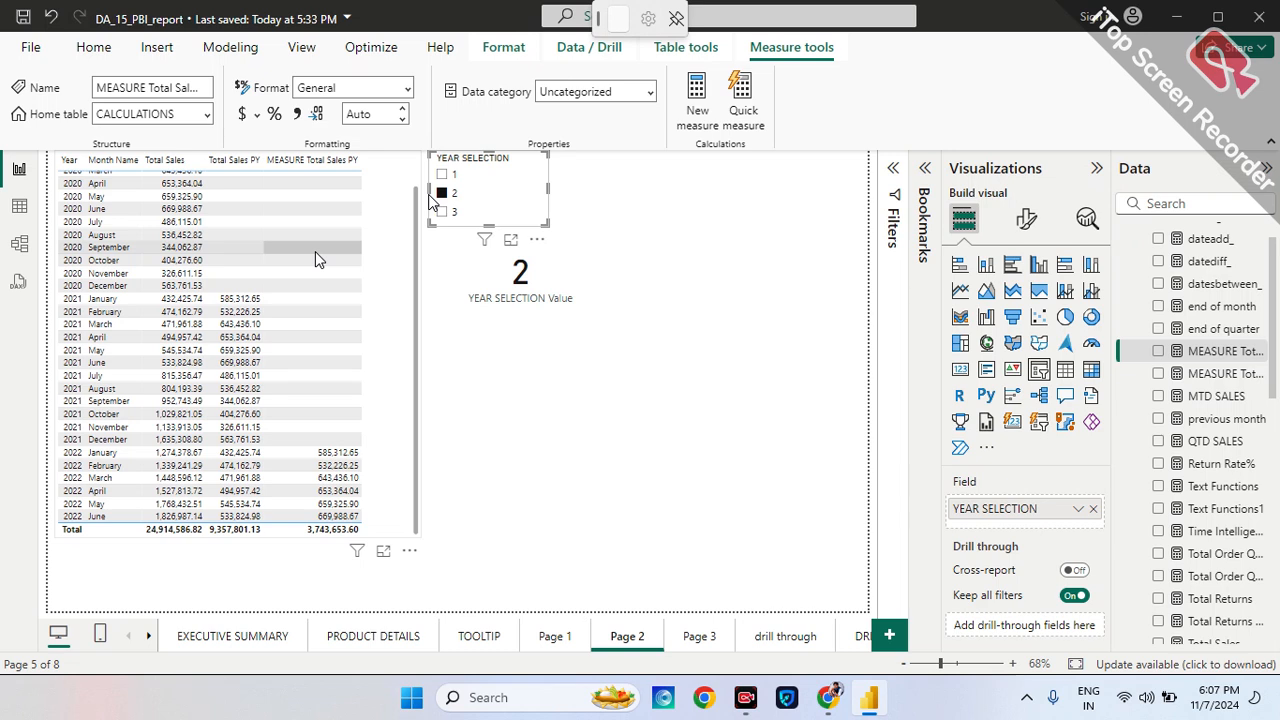
scroll(315, 251, up, 2)
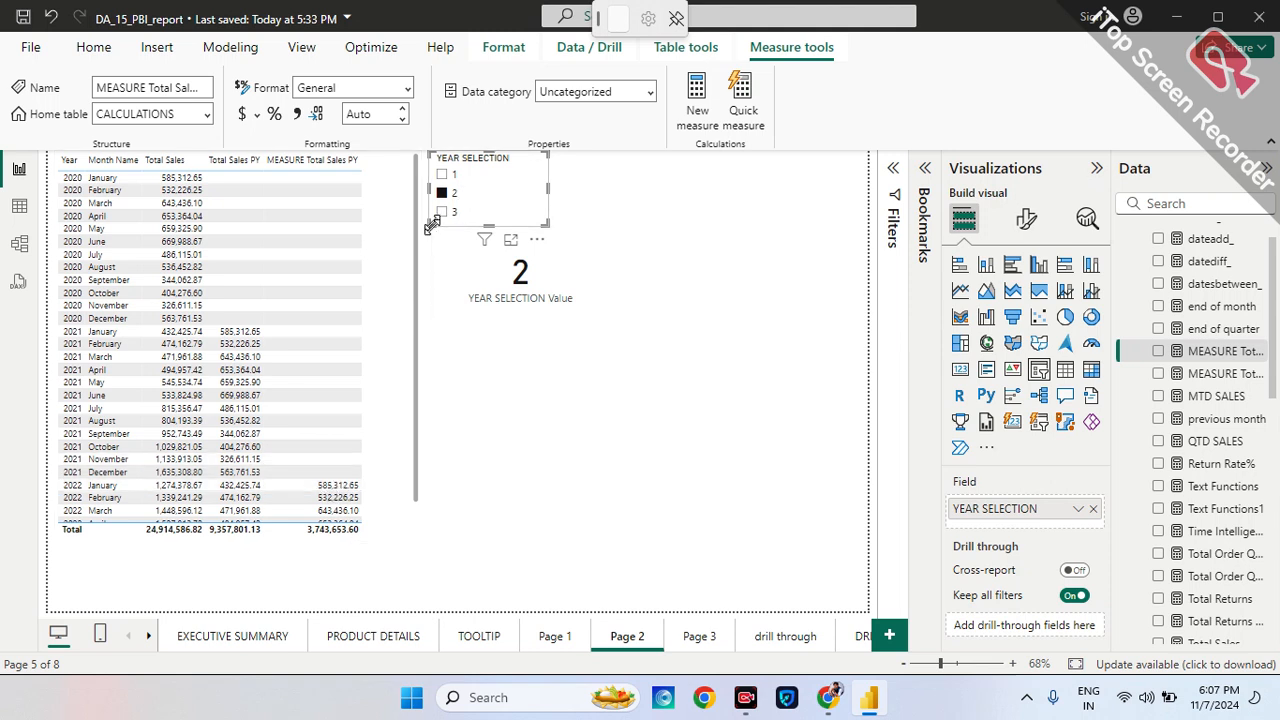
Set YEAR SELECTION to 3, examine the prior-year sales columns, and clear the slicer selection.
click(438, 220)
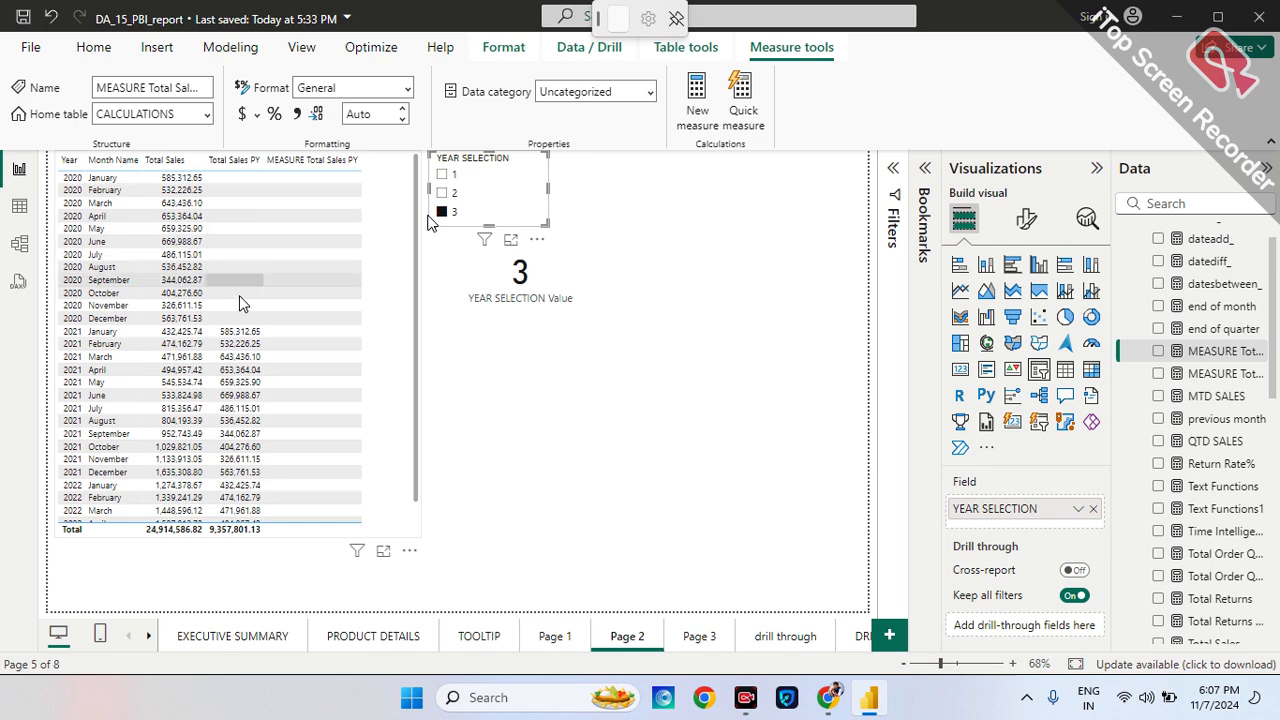
scroll(240, 320, down, 1)
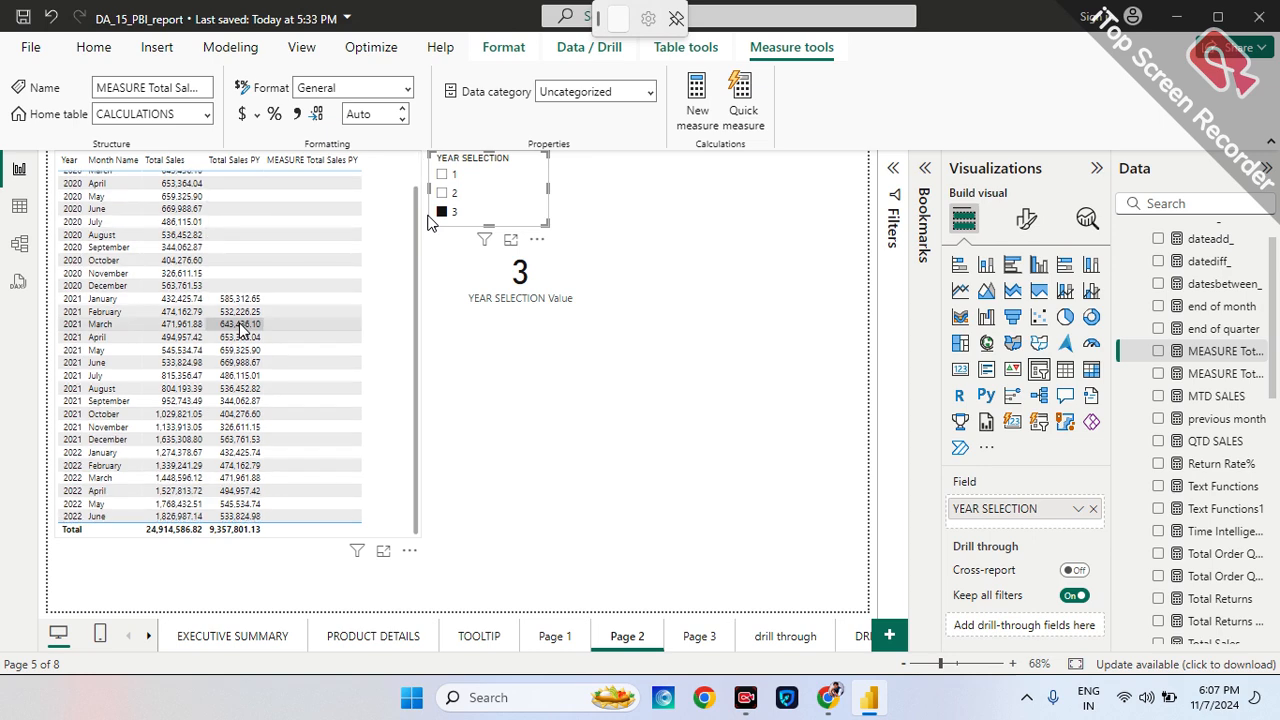
scroll(240, 330, up, 1)
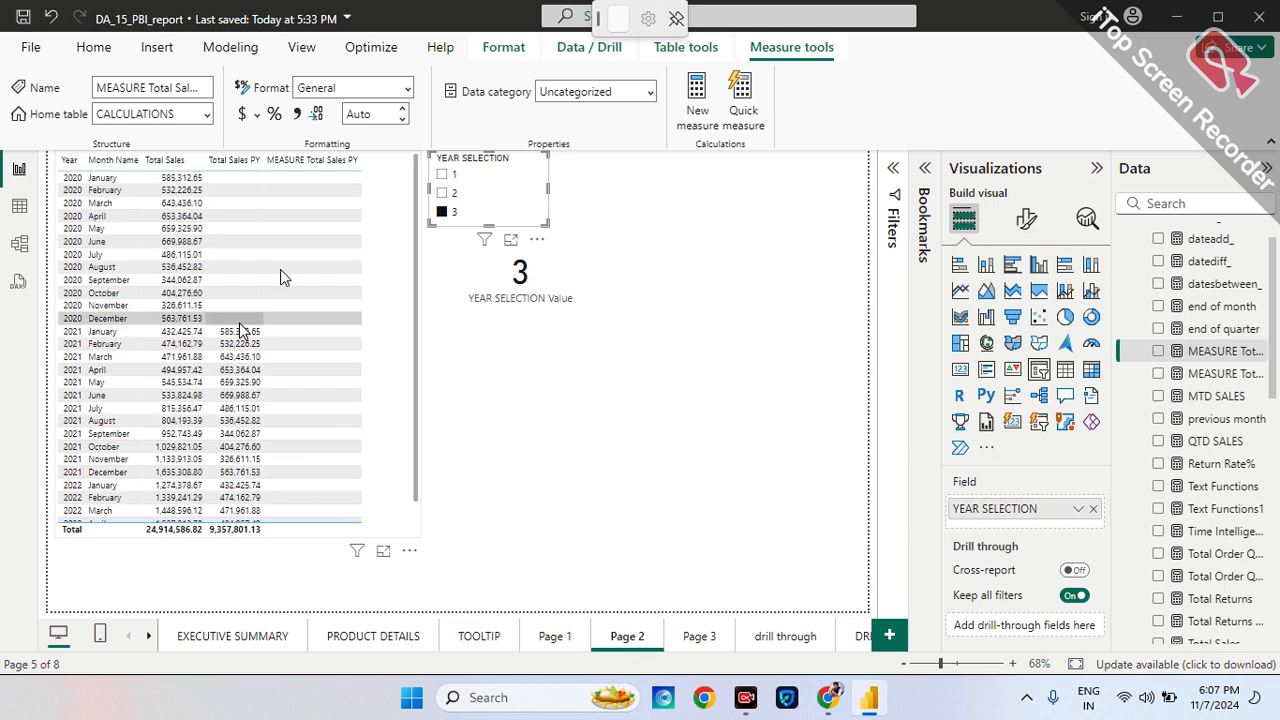
scroll(339, 360, down, 1)
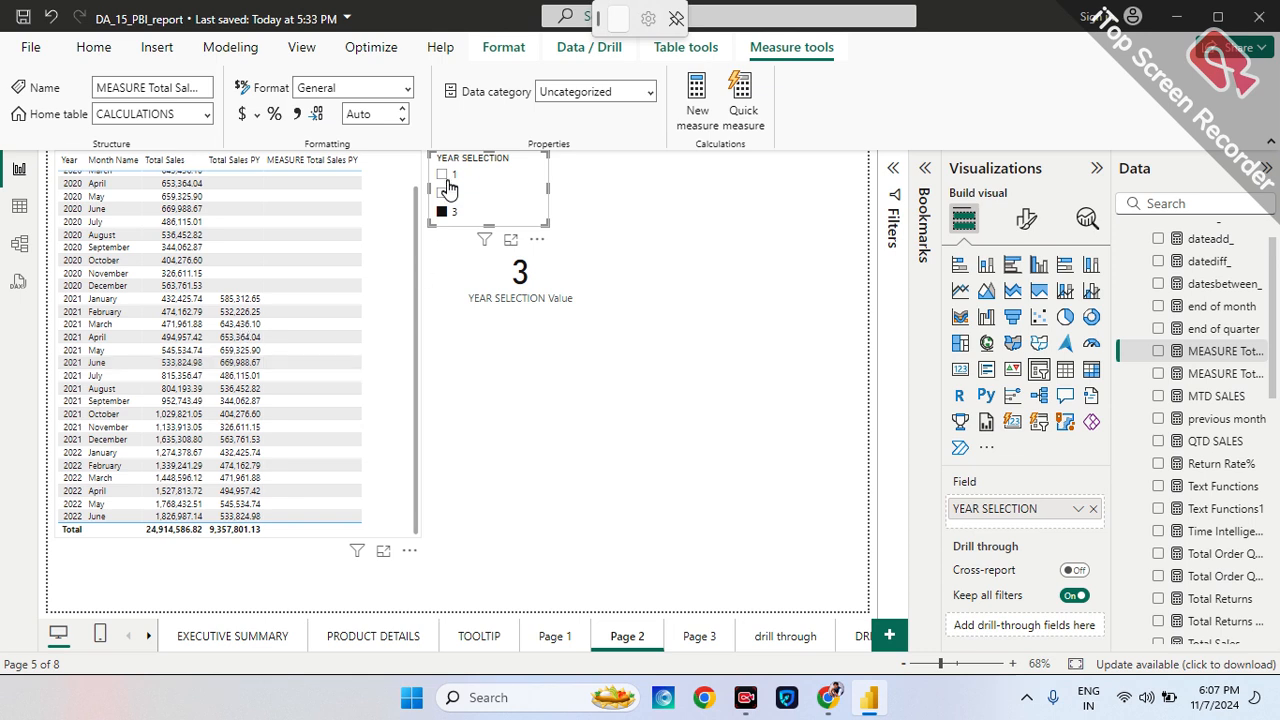
click(443, 212)
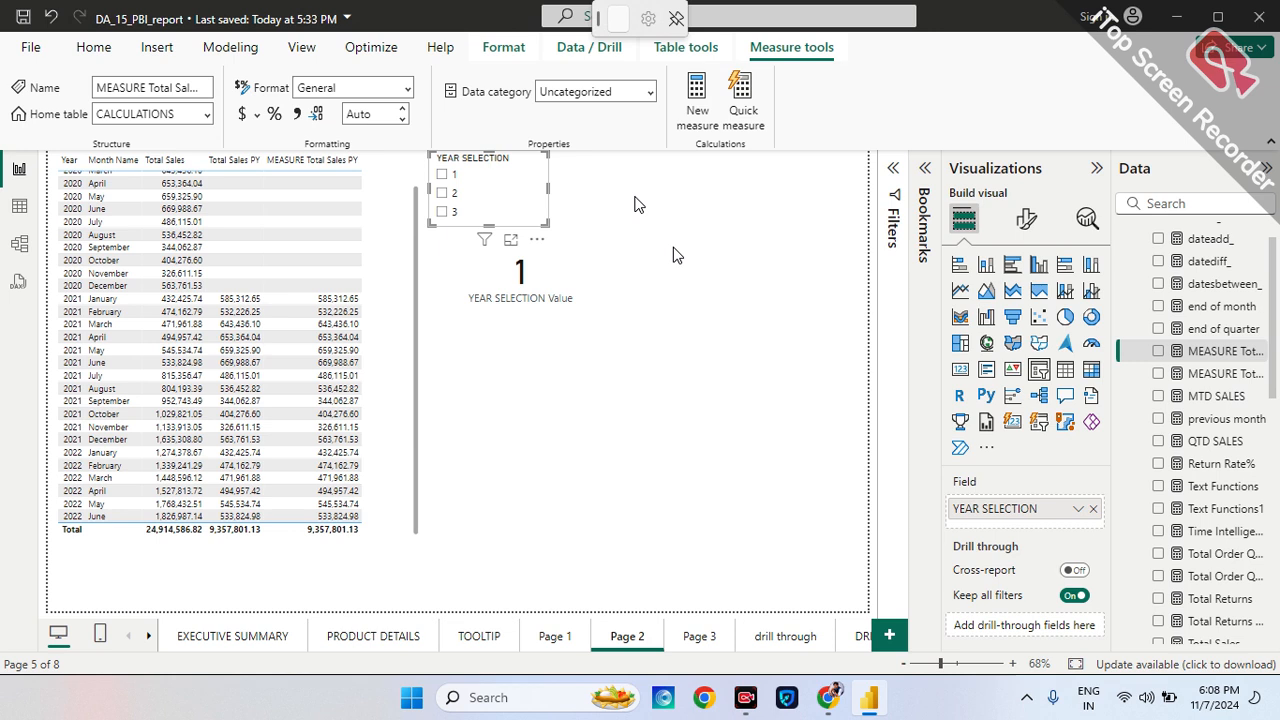
Find the Total Order Quantity PY measure among the CALCULATIONS measures and display its formula.
scroll(1200, 335, up, 1)
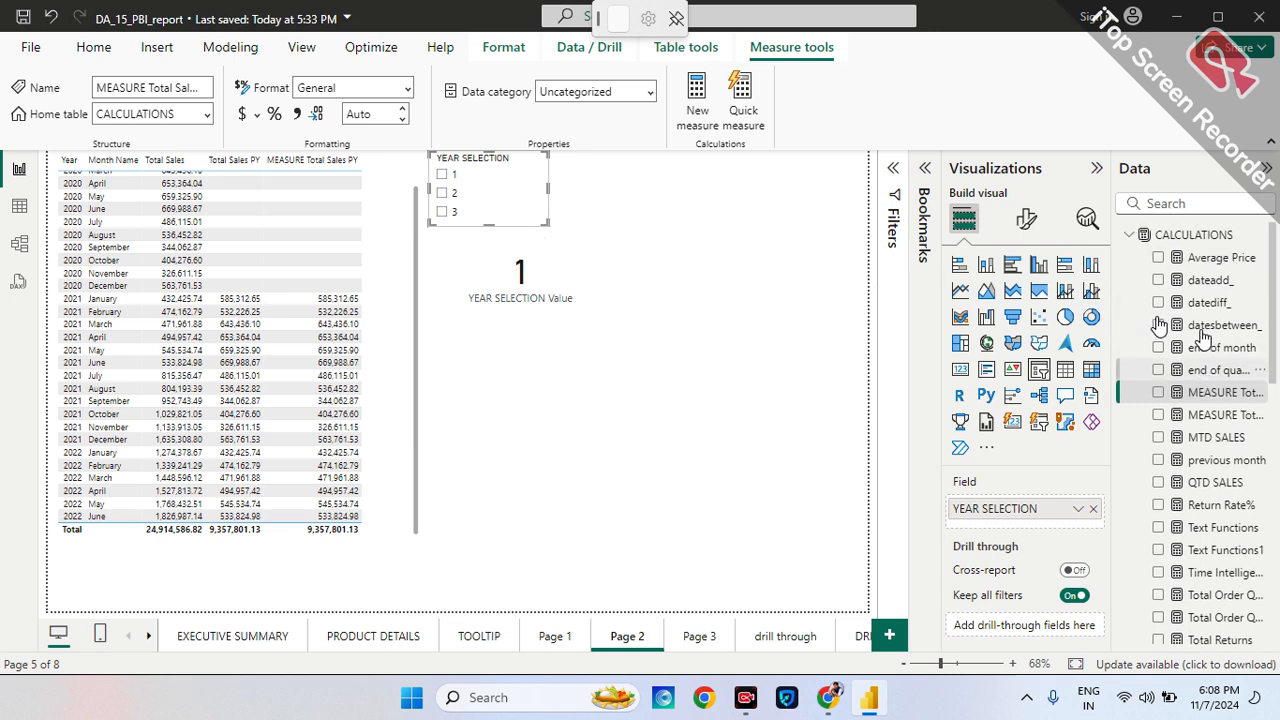
scroll(1196, 505, down, 5)
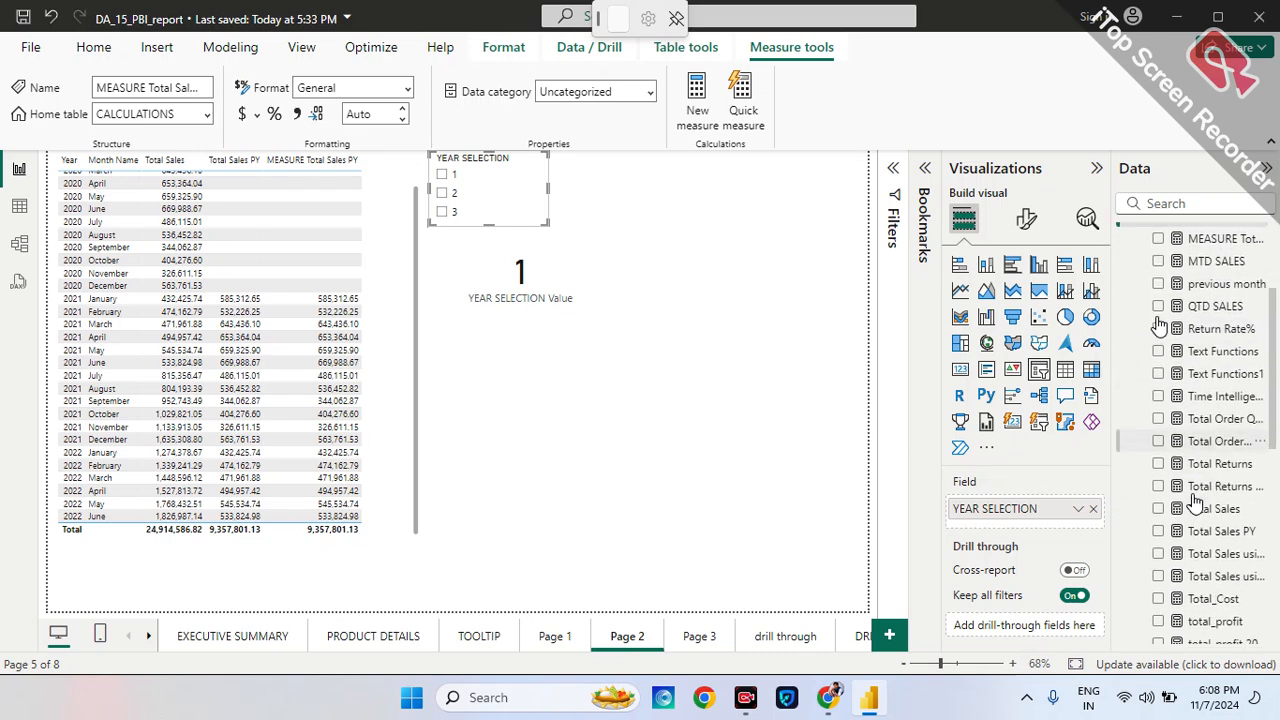
scroll(1196, 503, down, 2)
scroll(1196, 503, up, 2)
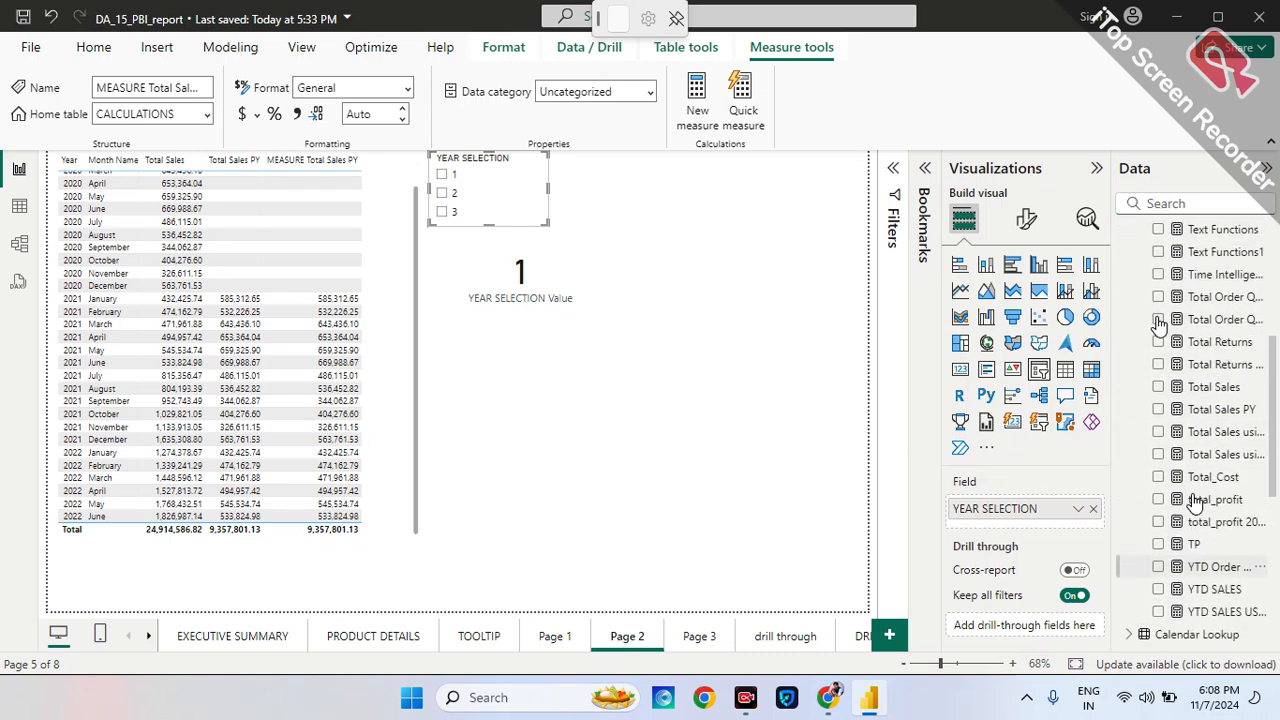
scroll(1195, 500, up, 1)
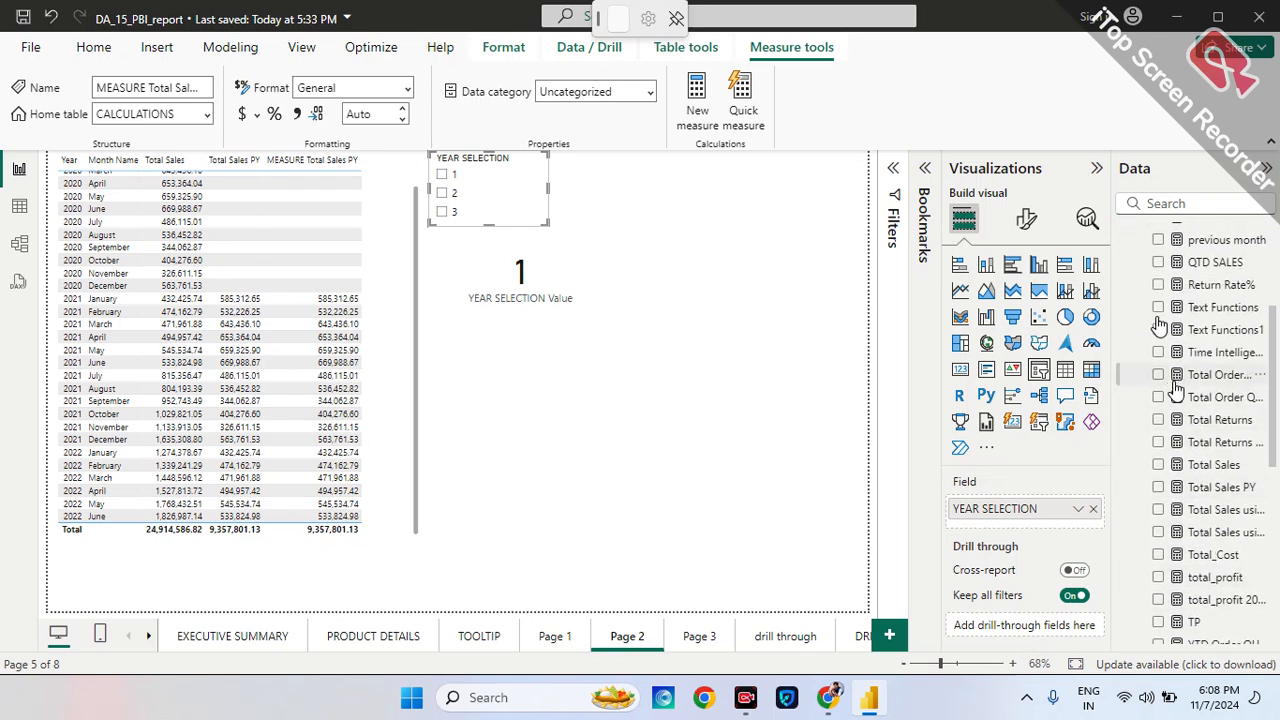
click(1177, 398)
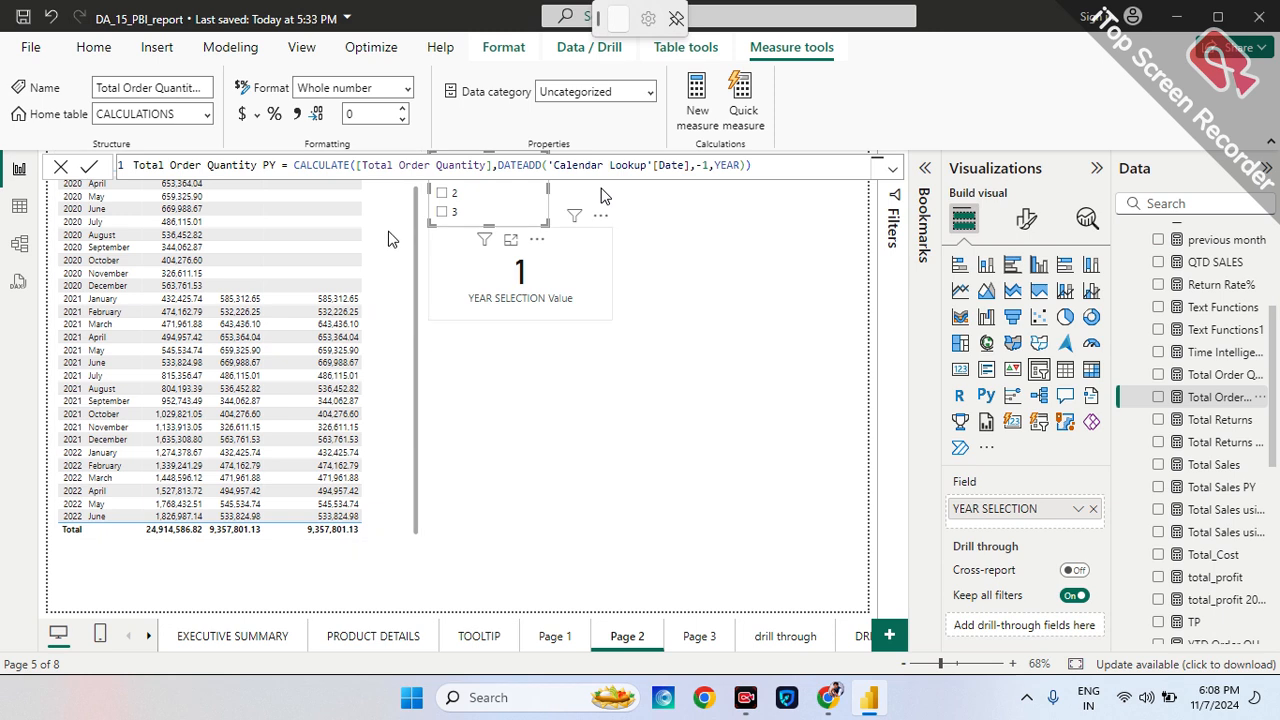
Move the YEAR SELECTION slicer and value card to the right side of the report page, with 1 selected, and narrow the card.
drag(573, 290, 800, 330)
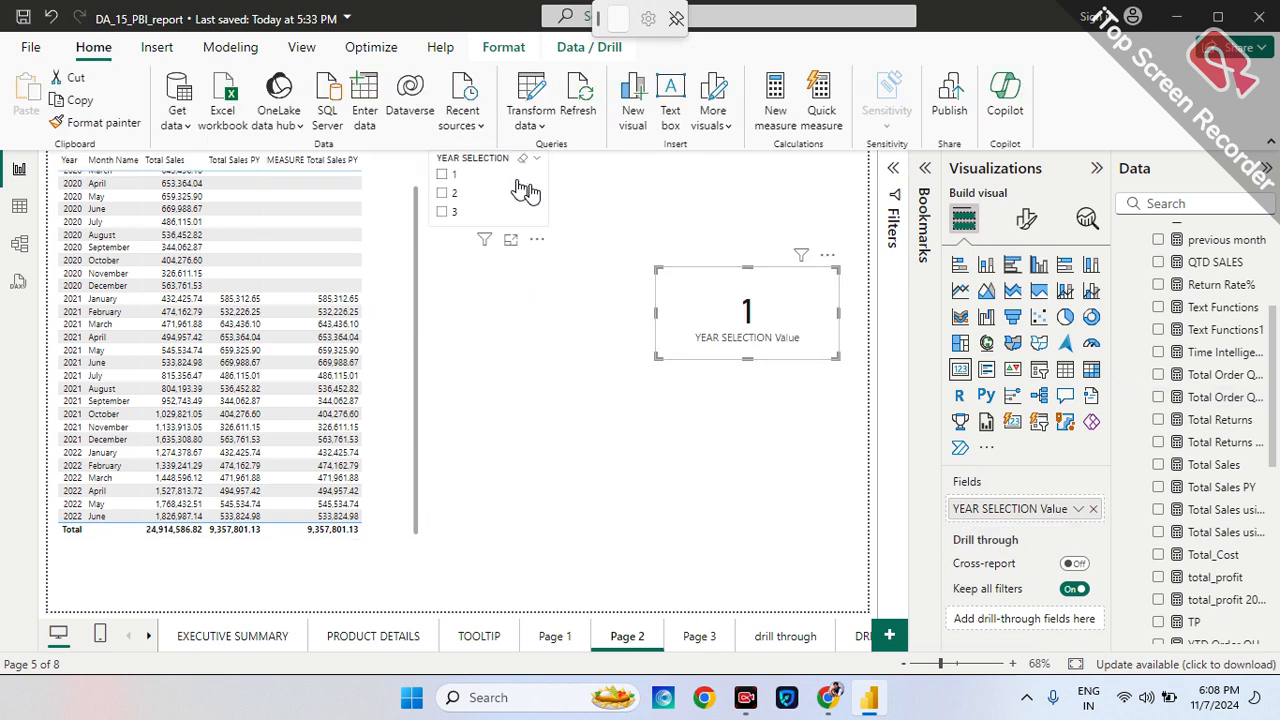
drag(527, 191, 808, 198)
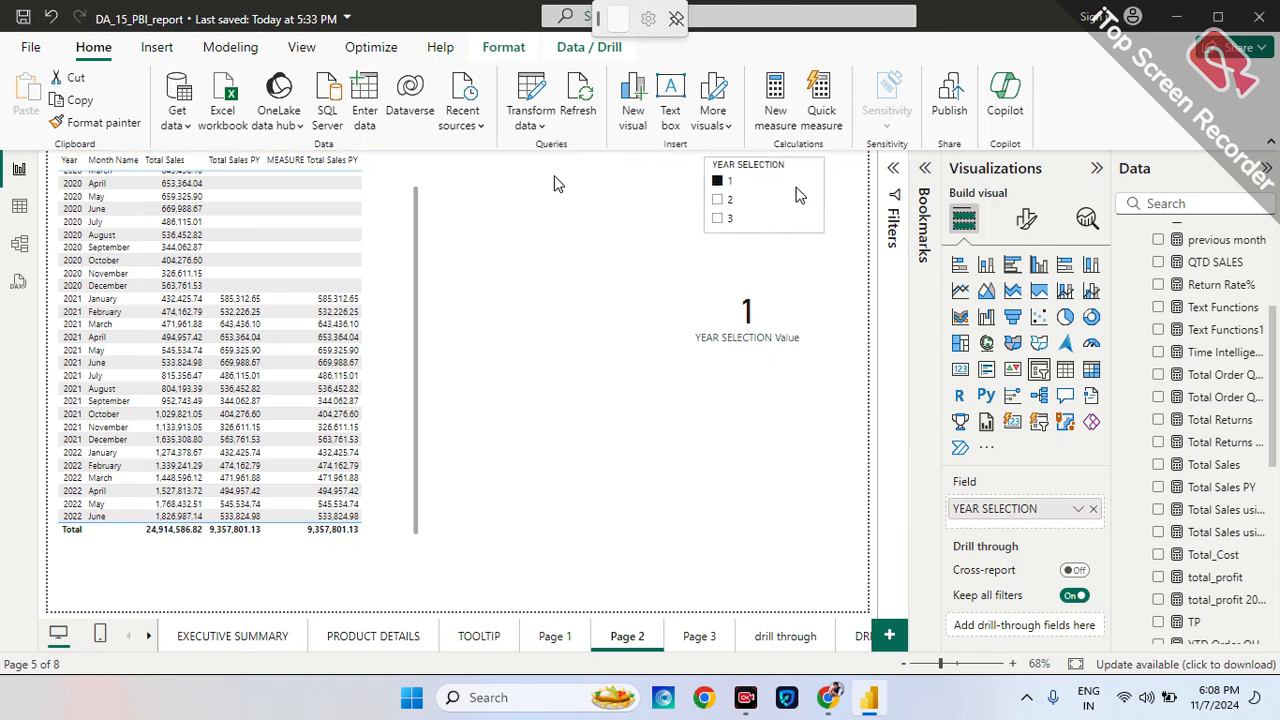
click(720, 287)
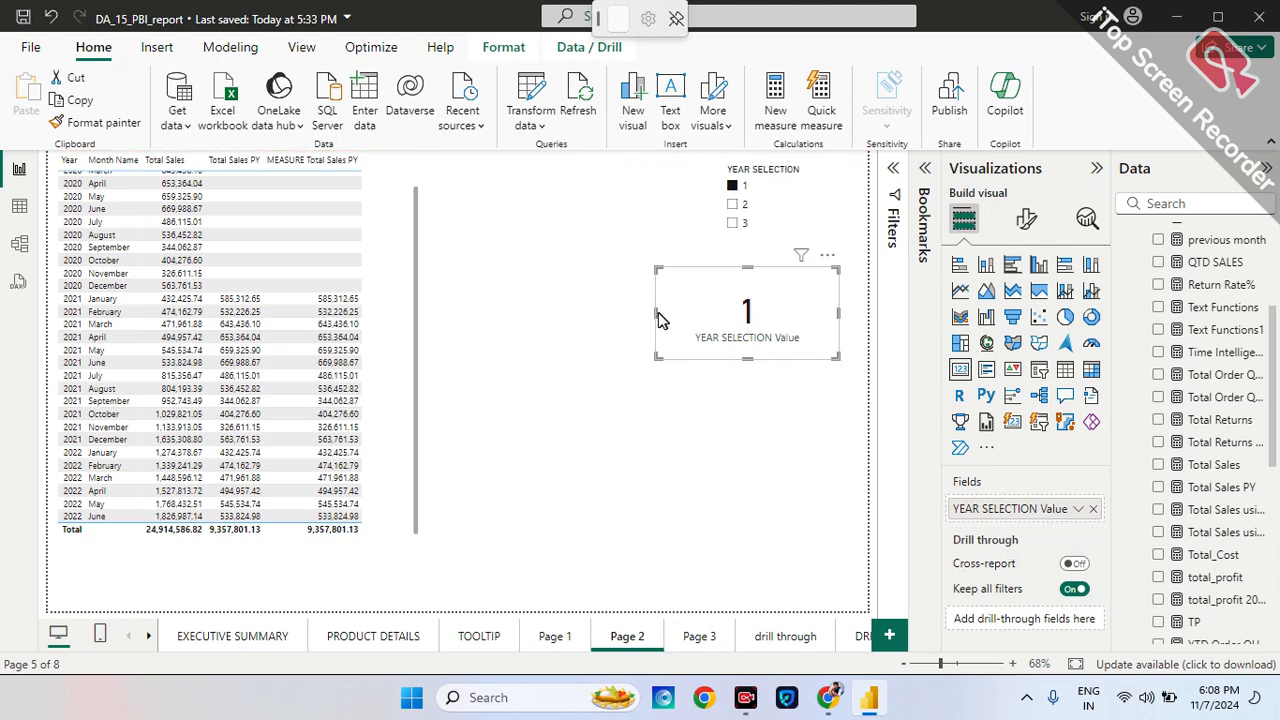
drag(656, 312, 720, 311)
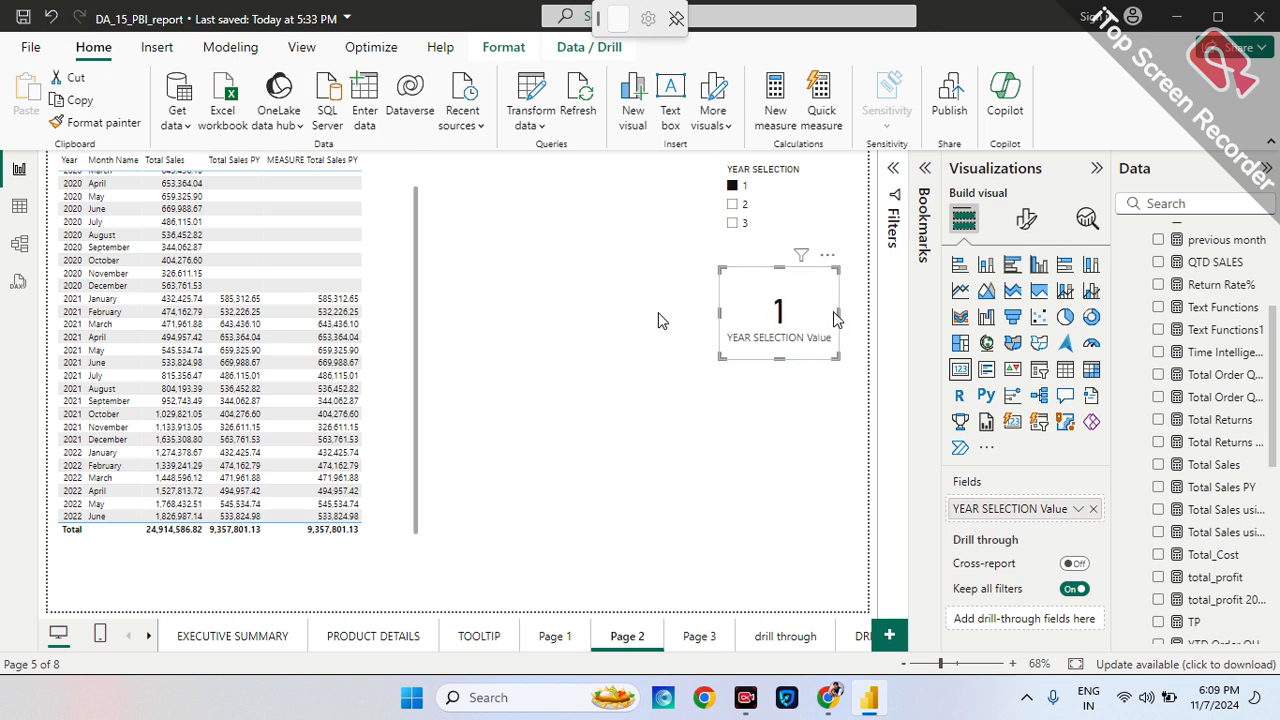
drag(838, 312, 842, 312)
click(407, 320)
click(476, 318)
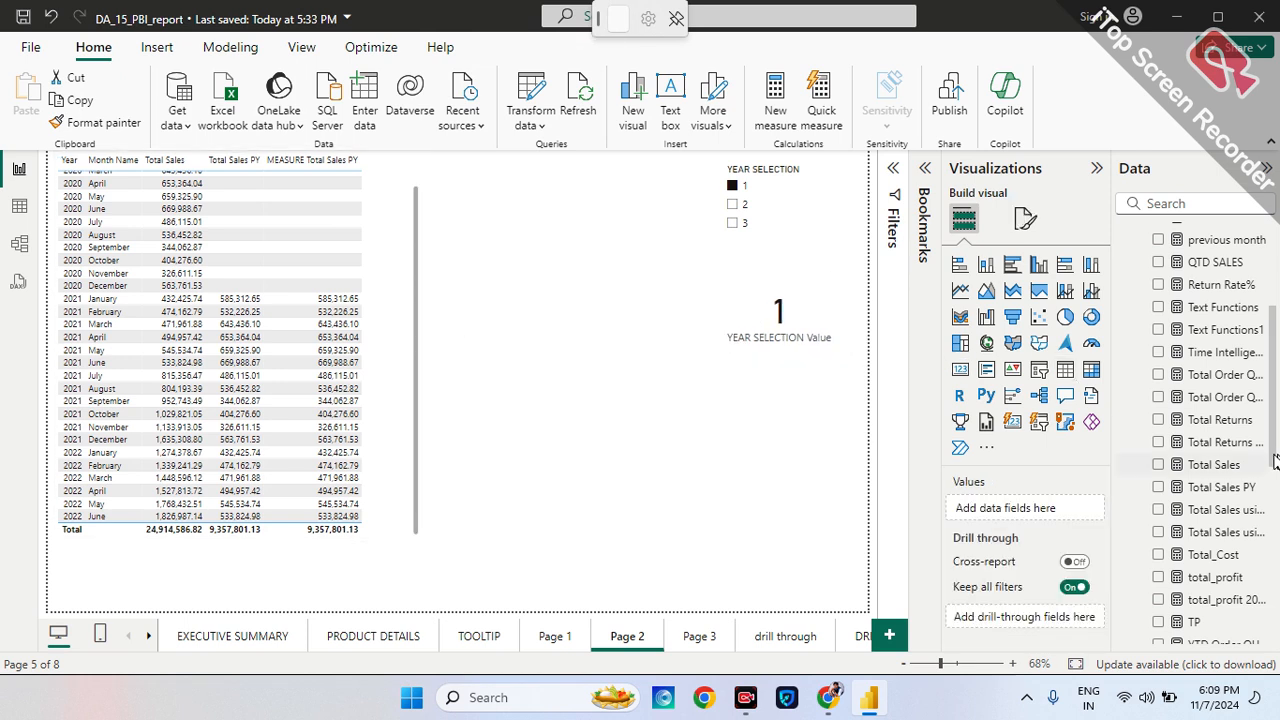
Add Total Order Quantity and Total Order Quantity PY to the sales table and widen it to fit the new columns.
click(381, 208)
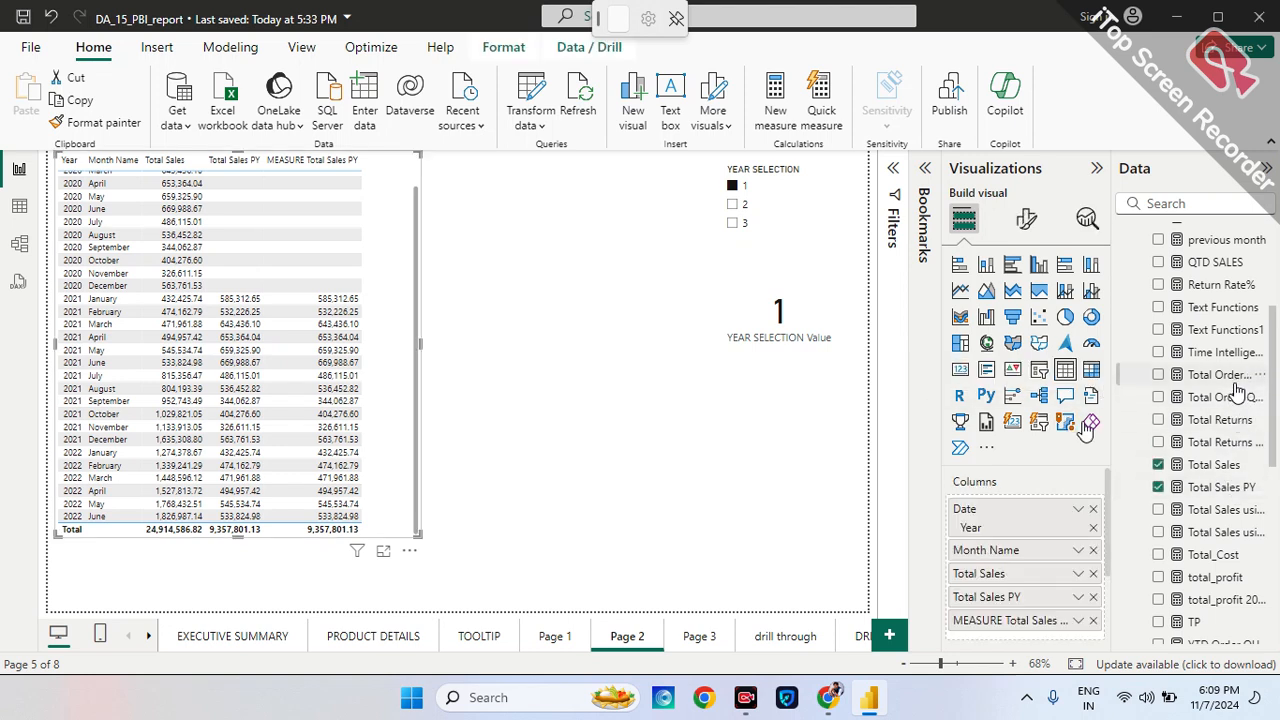
drag(1236, 392, 1048, 536)
drag(1207, 400, 1042, 562)
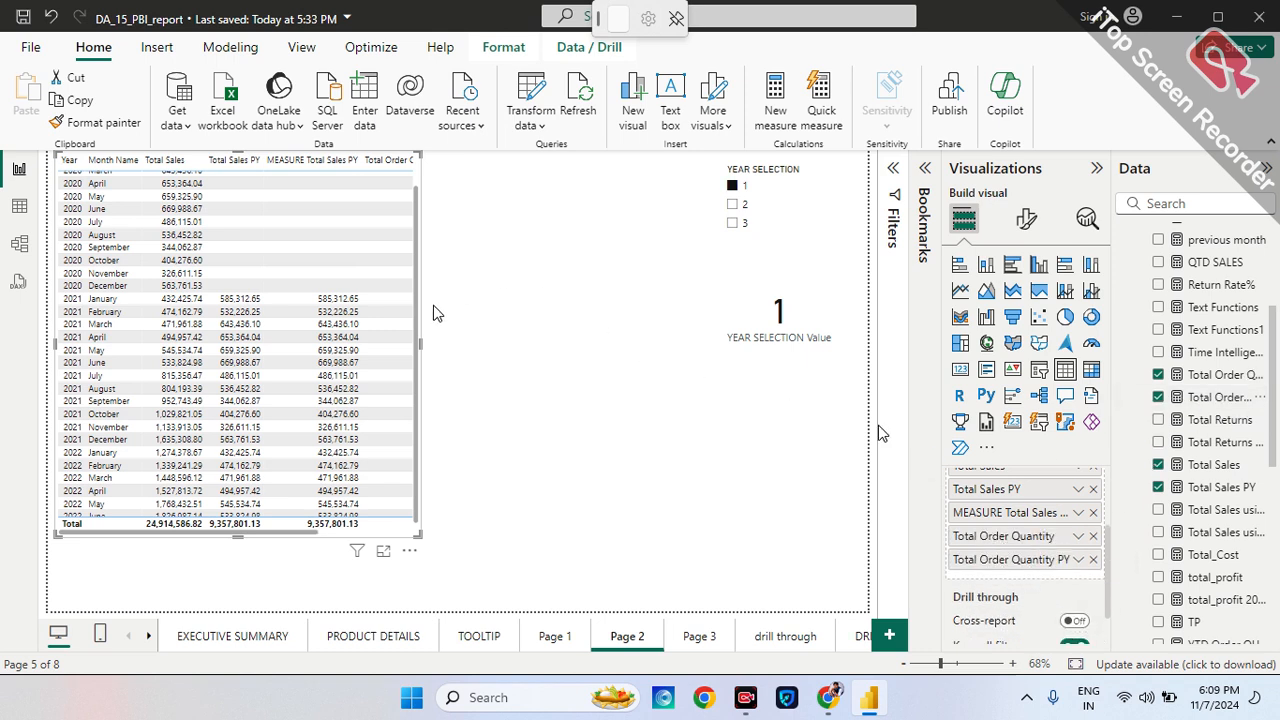
drag(420, 343, 595, 357)
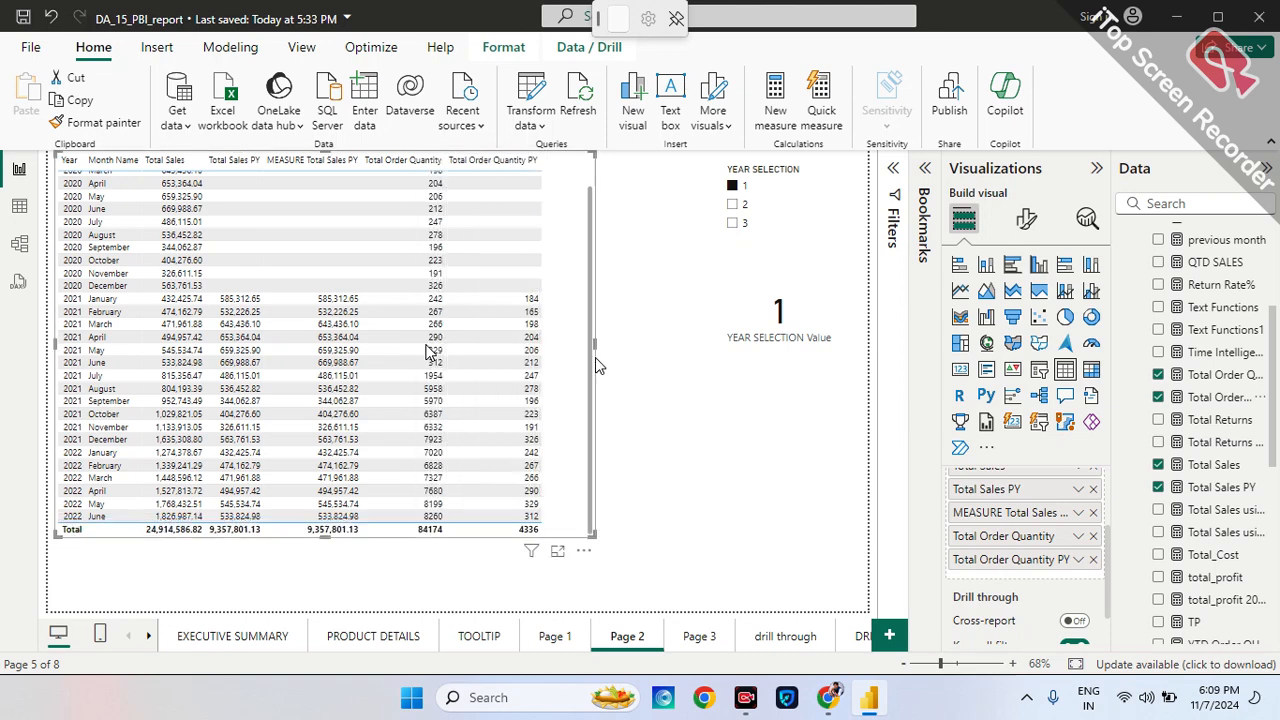
scroll(507, 330, up, 1)
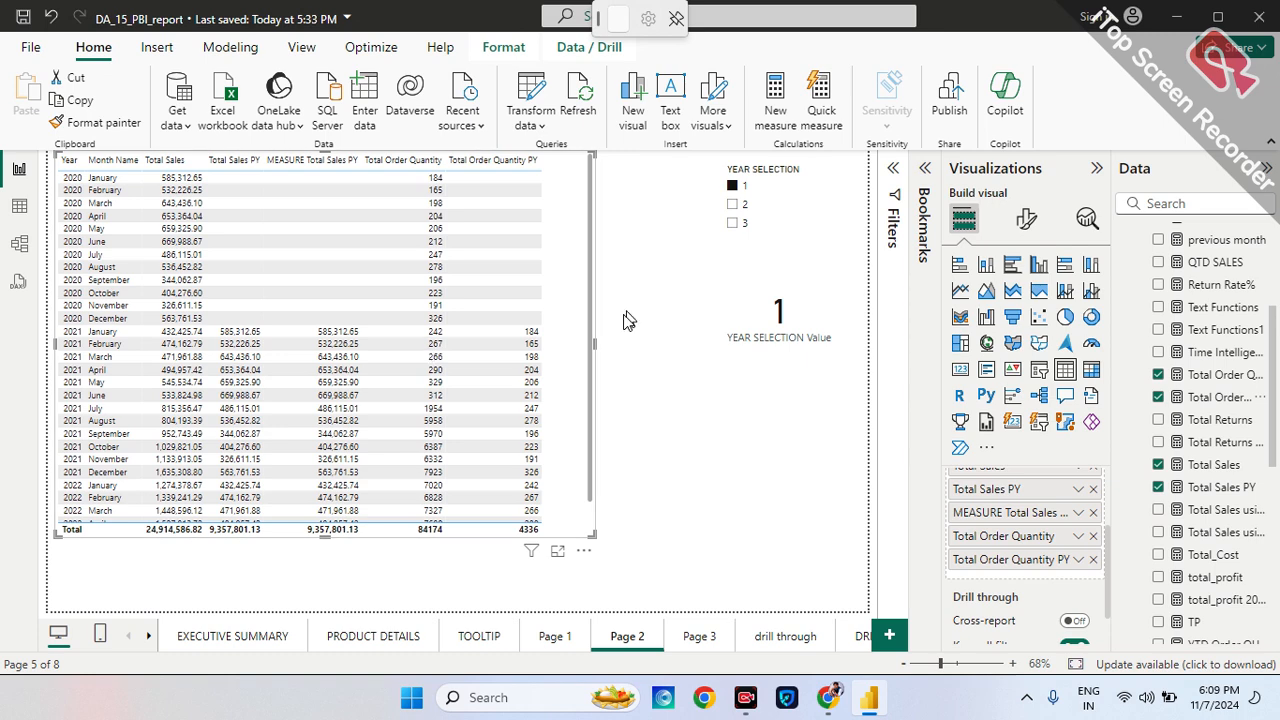
Copy the full formula of the Total Order Quantity PY measure and close its formula without changes.
click(1181, 398)
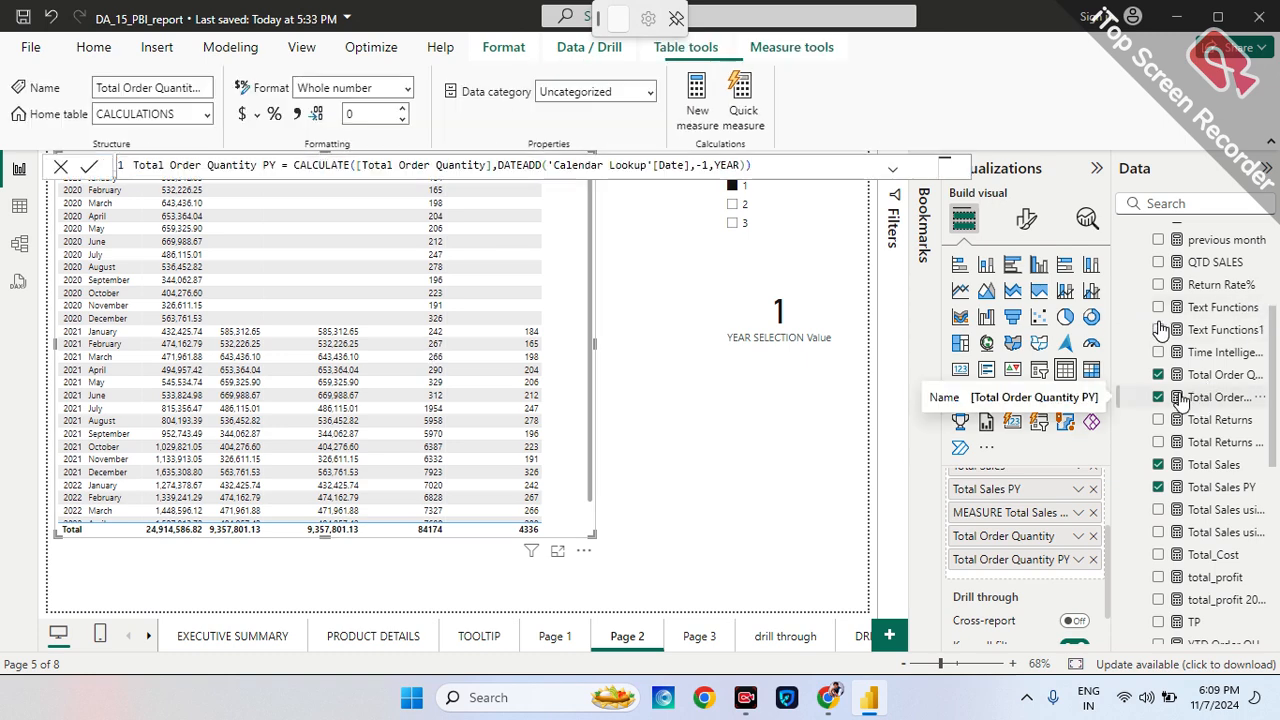
click(760, 165)
key(ctrl+a)
key(ctrl+c)
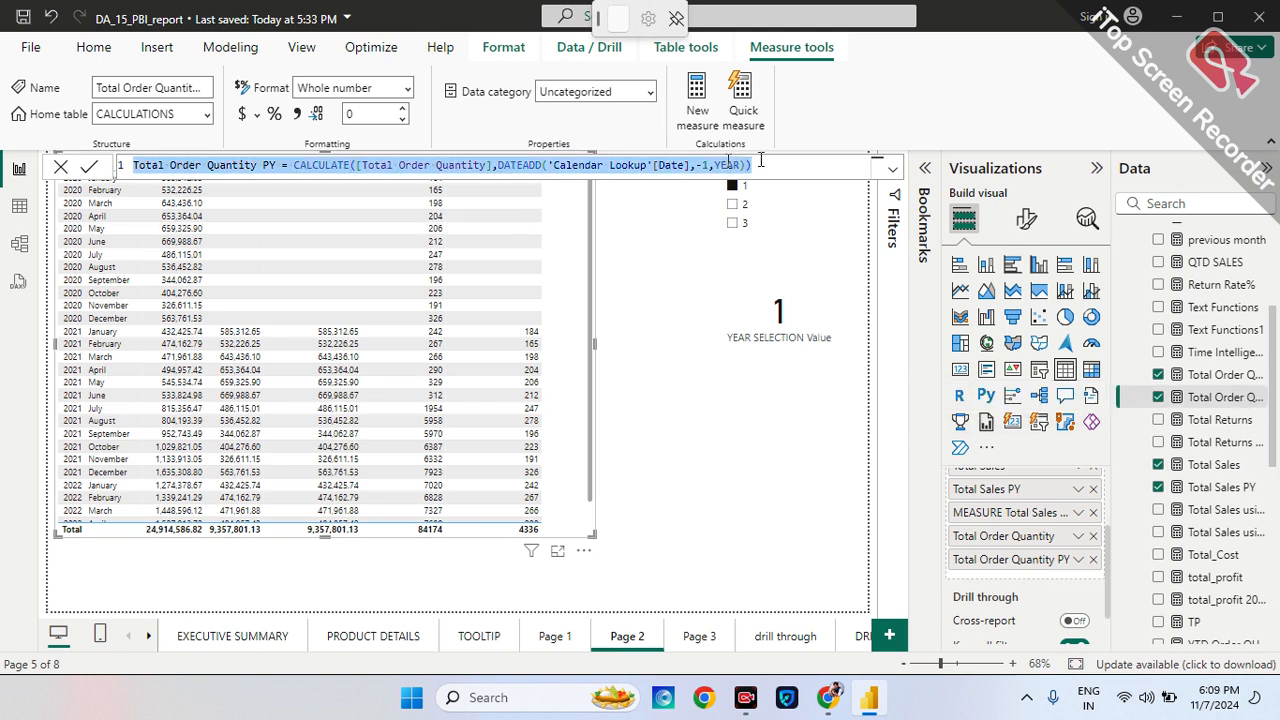
click(66, 170)
click(66, 170)
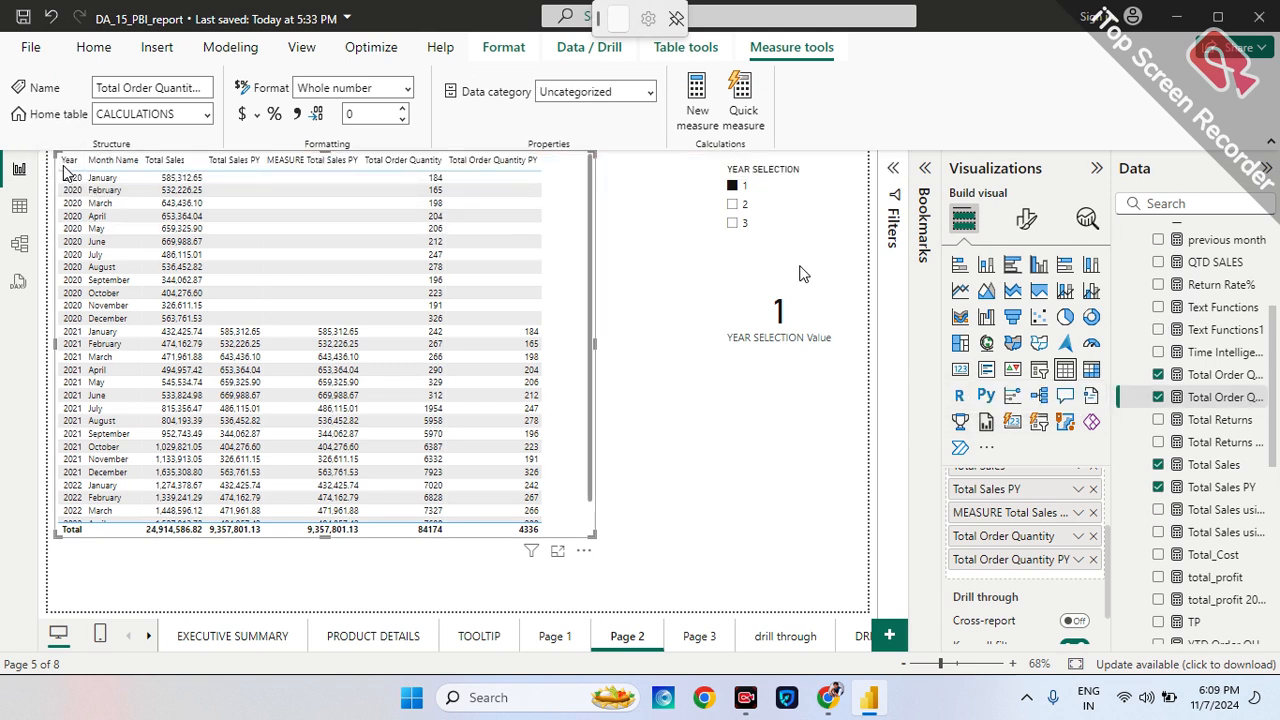
Create a new measure in the CALCULATIONS table from the copied formula, with "dynamic" prefixed to its name.
scroll(1240, 260, up, 5)
click(1260, 235)
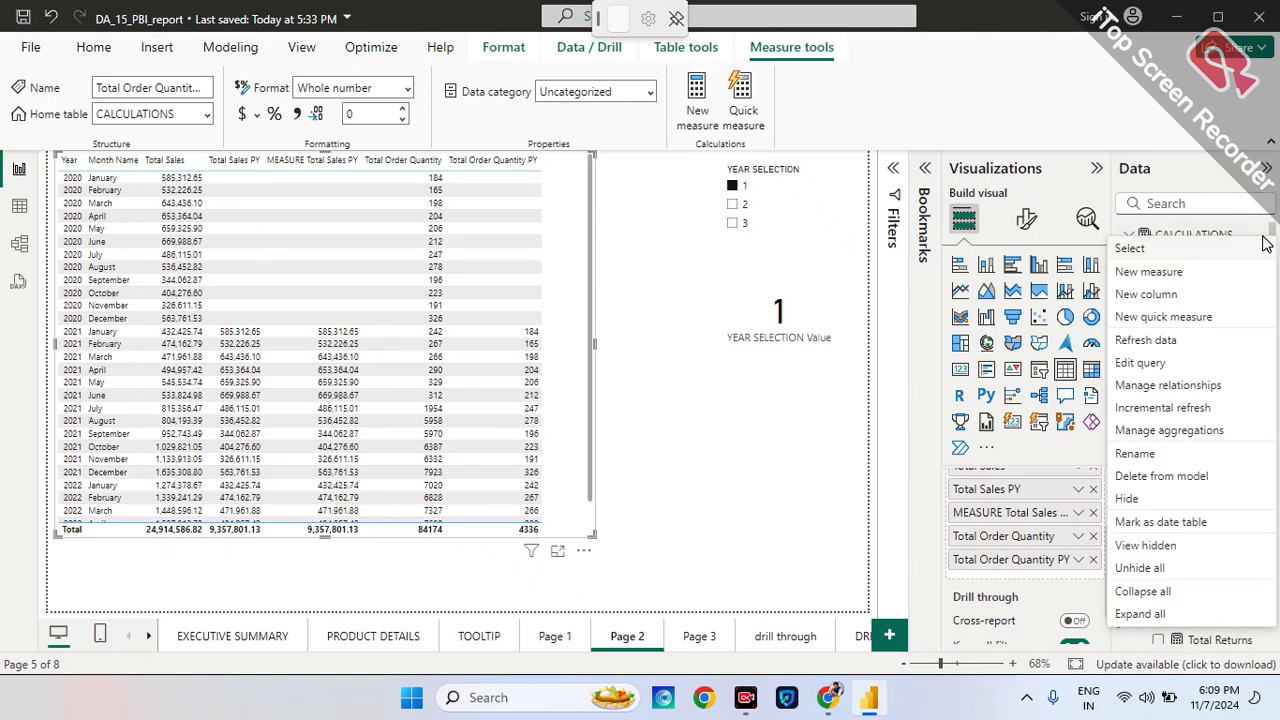
click(1145, 271)
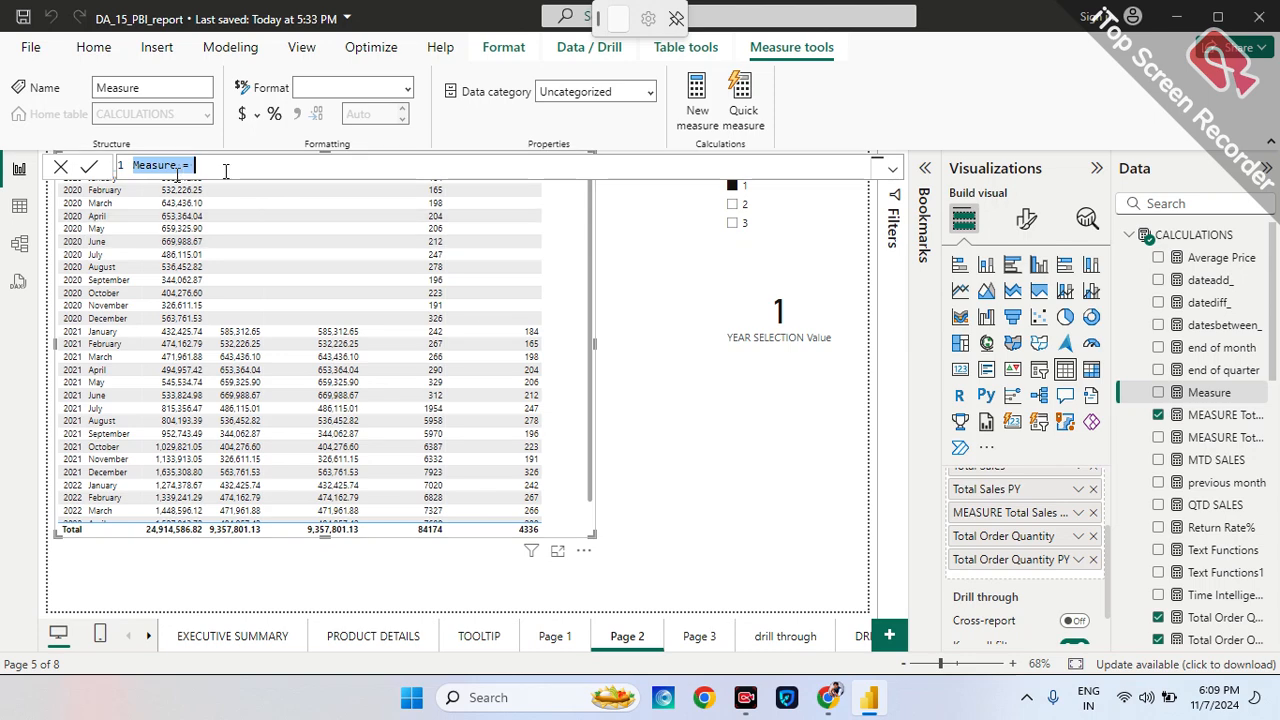
key(BackSpace)
text(dYNmi)
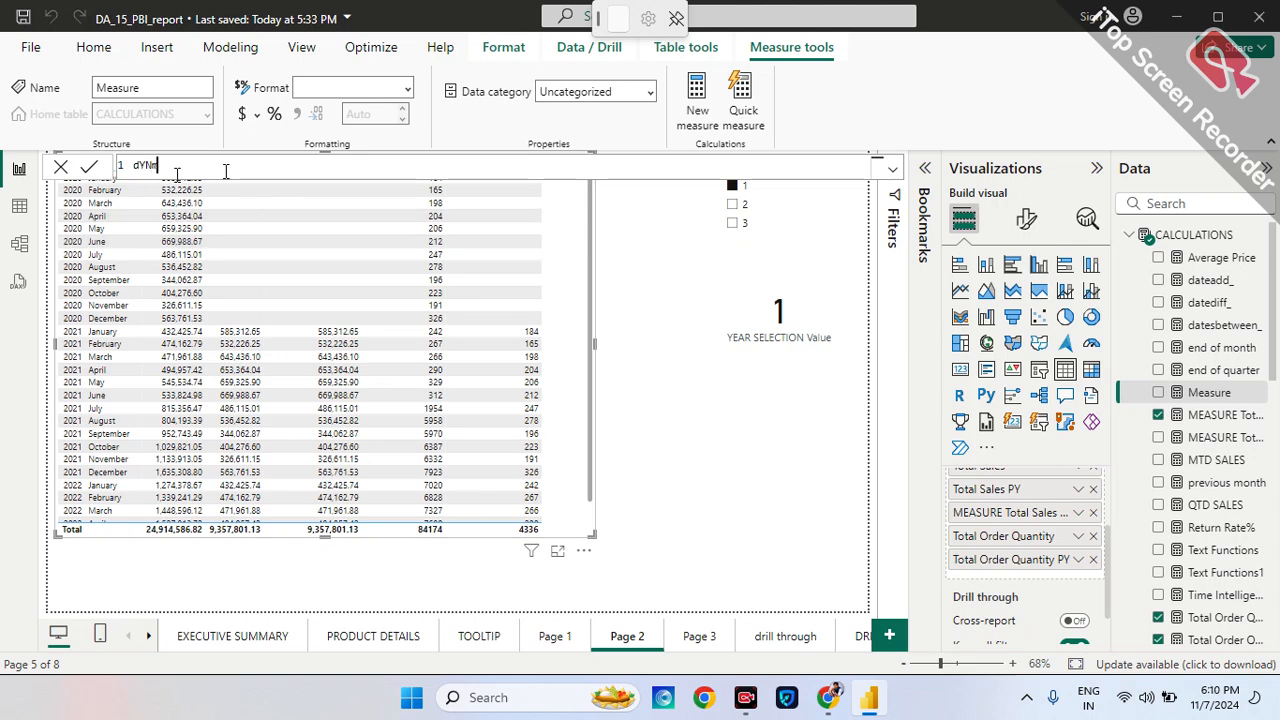
key(BackSpace)
key(BackSpace)
key(BackSpace)
key(BackSpace)
key(BackSpace)
text(dynamic_)
key(ctrl+v)
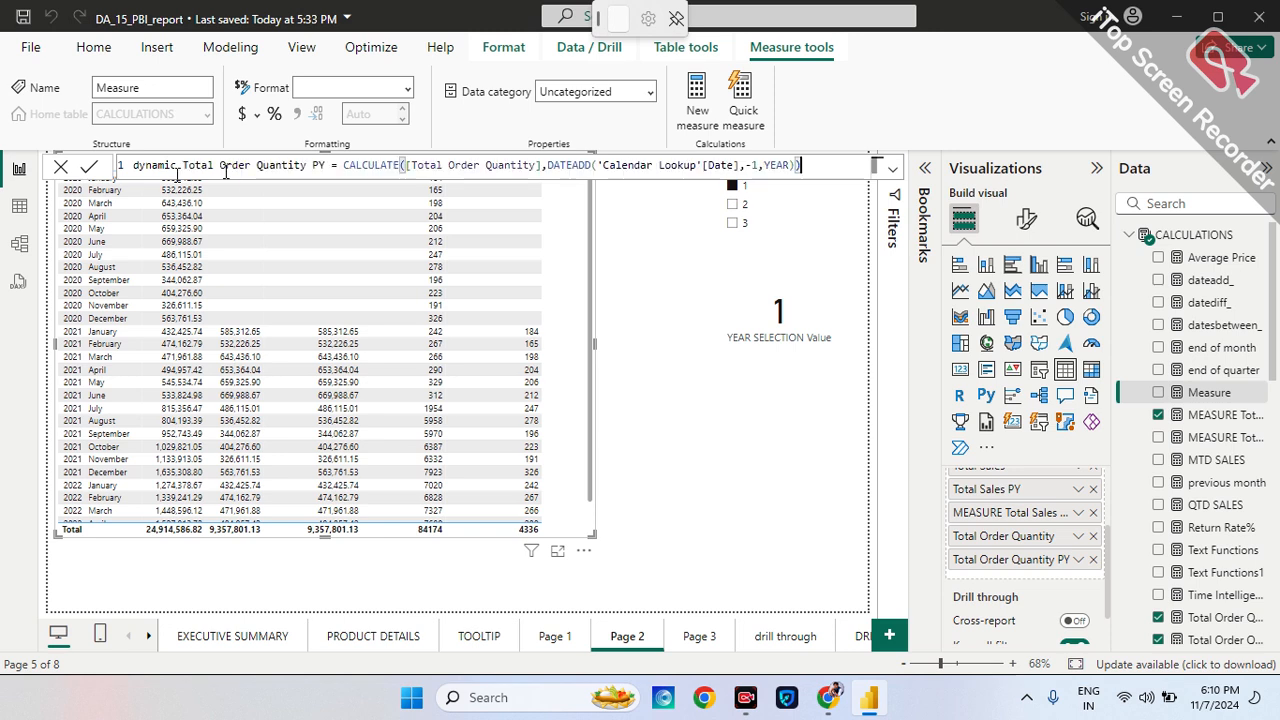
Replace the 1 in the new measure's DATEADD interval with 'PARAMETER1 '[PARAMETER1 Value], keeping the minus sign.
click(757, 165)
key(BackSpace)
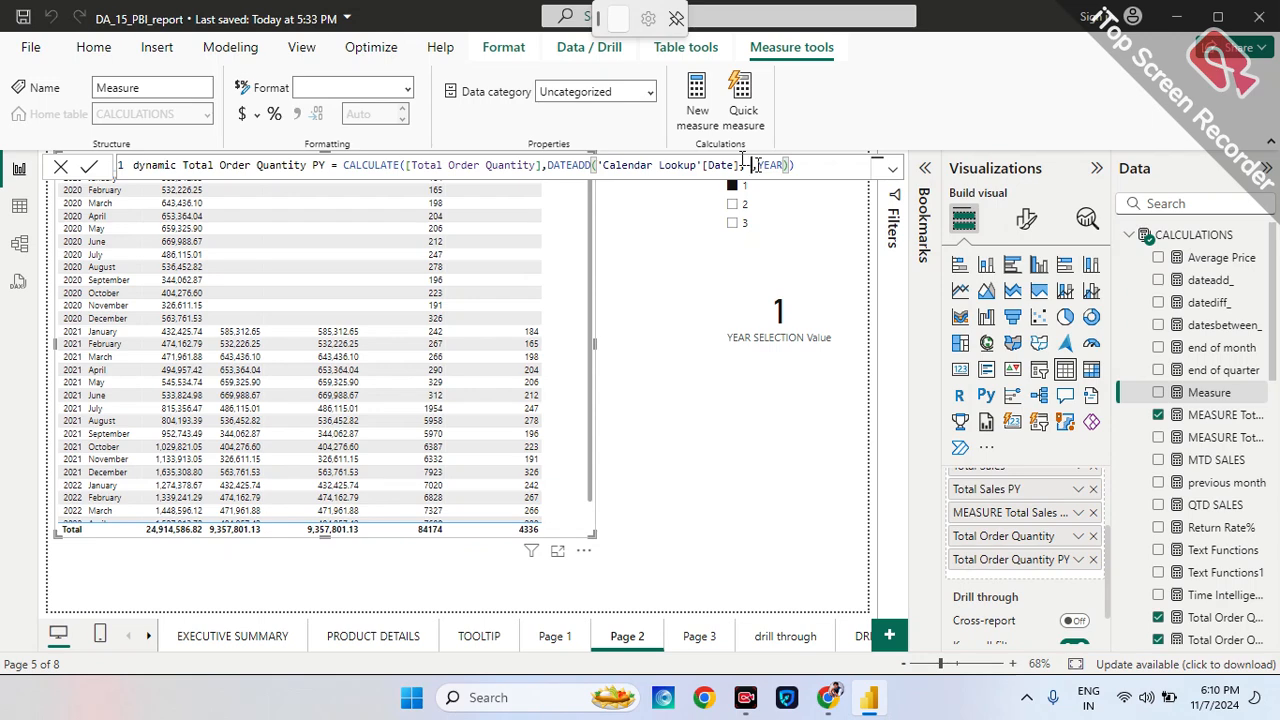
text(par)
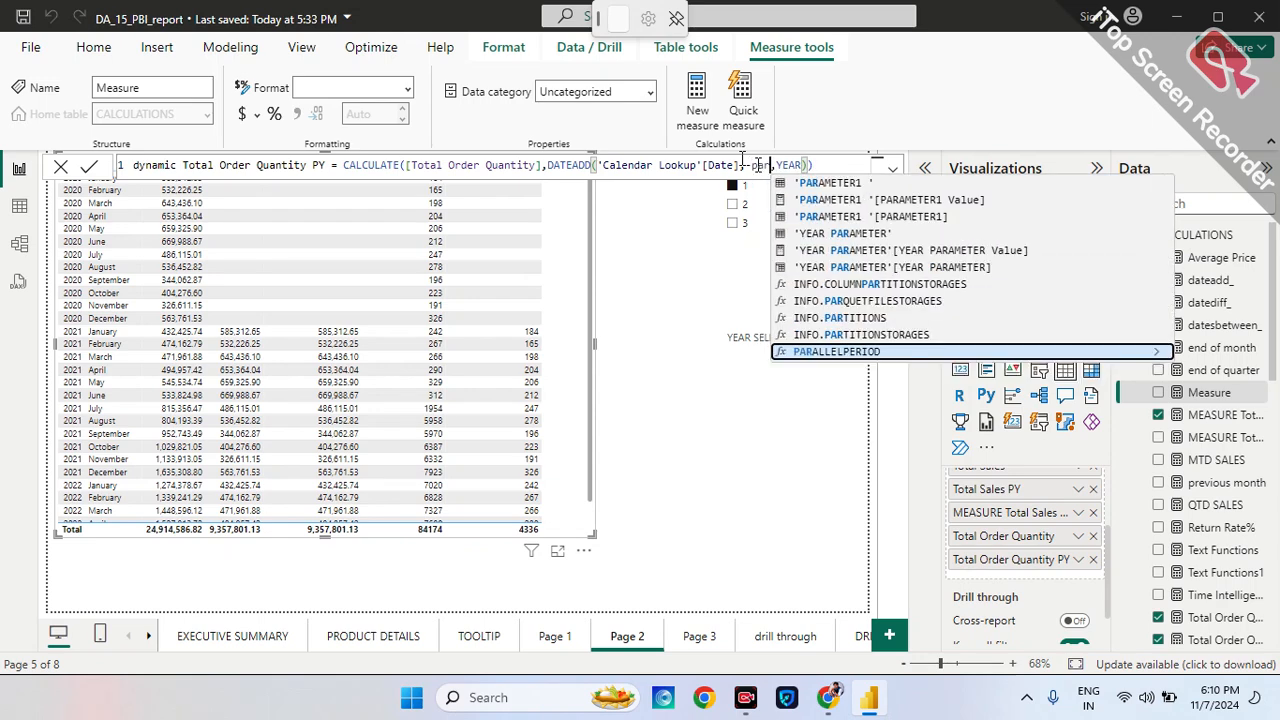
key(Up)
key(Up)
key(Up)
key(Up)
key(Up)
key(Up)
key(Up)
key(Up)
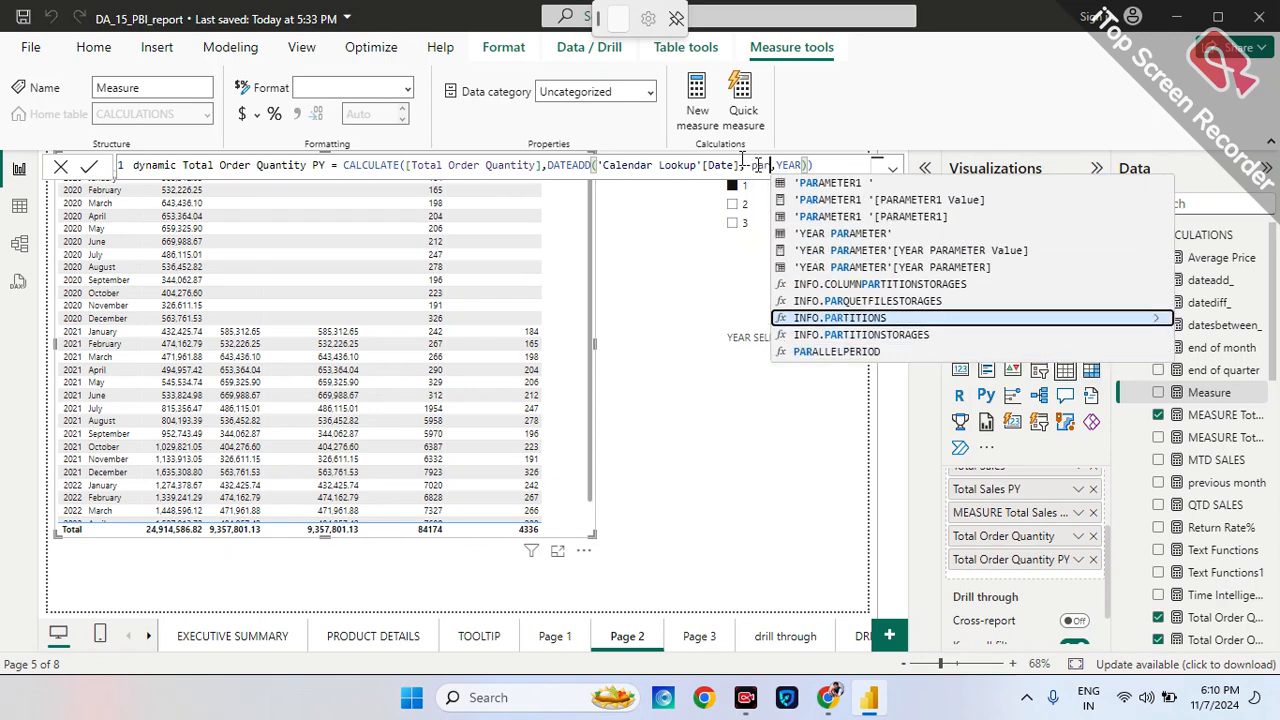
key(Up)
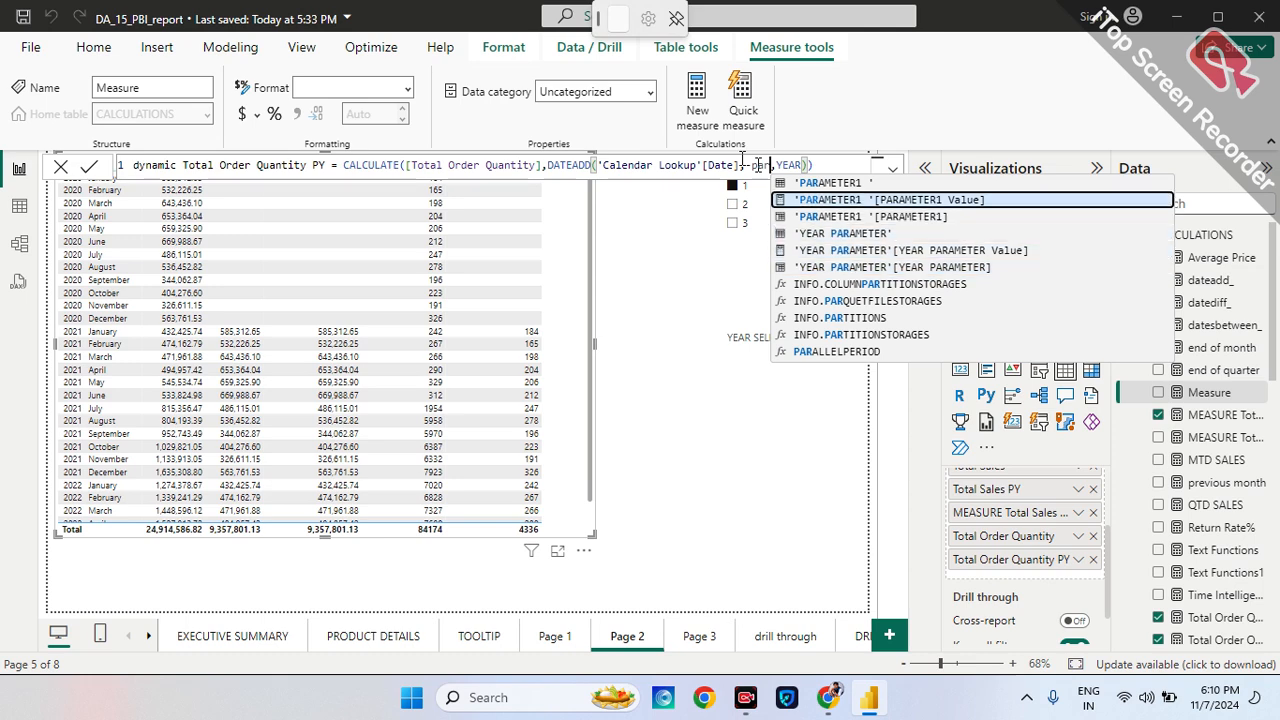
key(Tab)
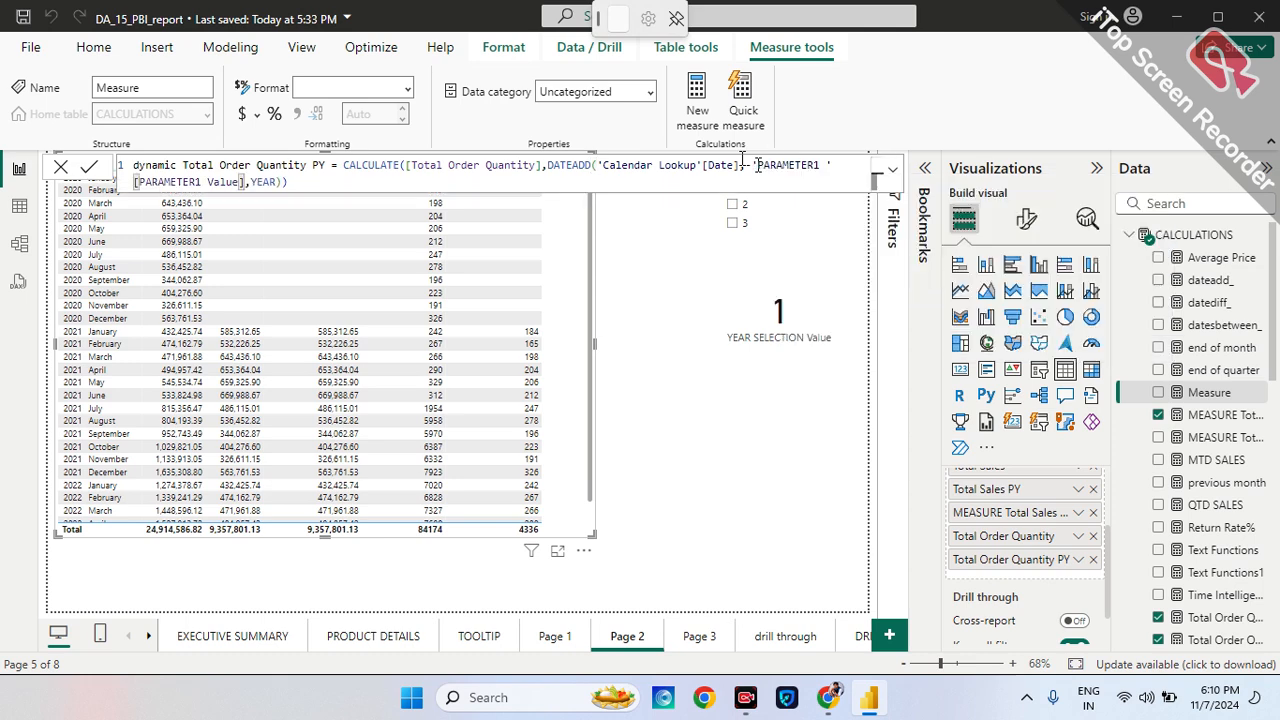
Commit the dynamic Total Order Quantity PY measure and add it to the sales table, widening the table to fit the column.
key(Return)
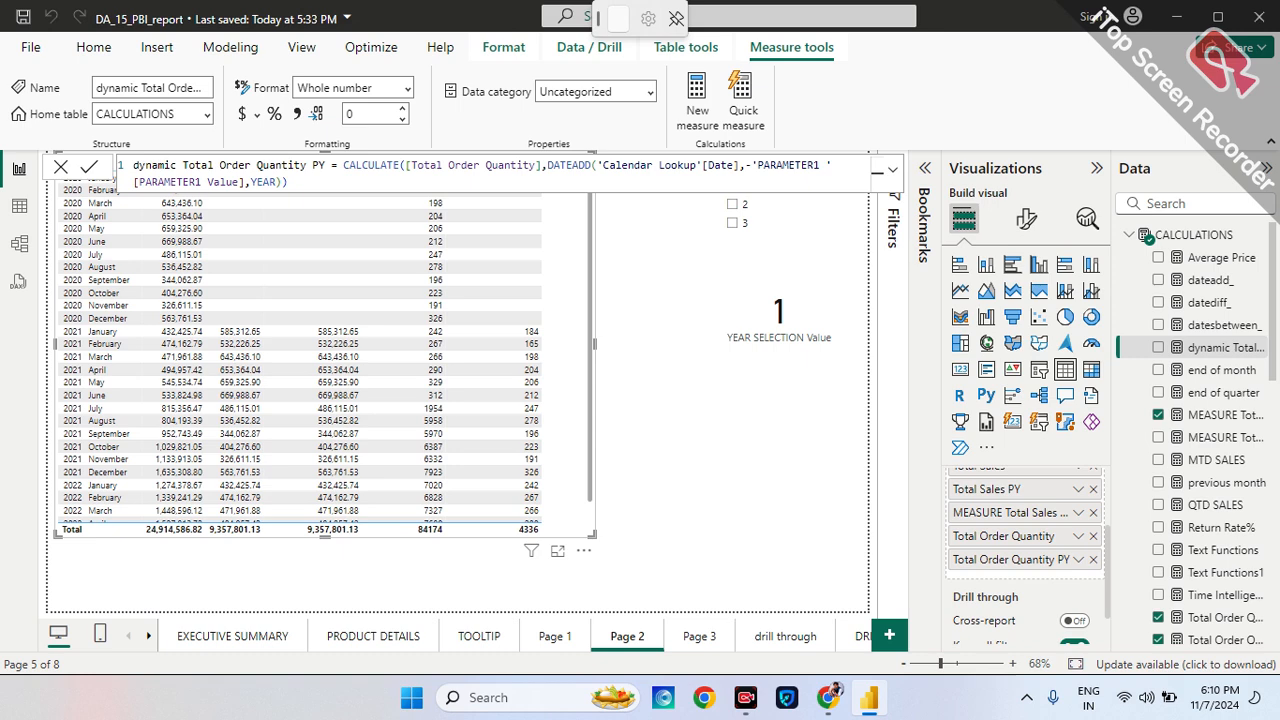
click(60, 166)
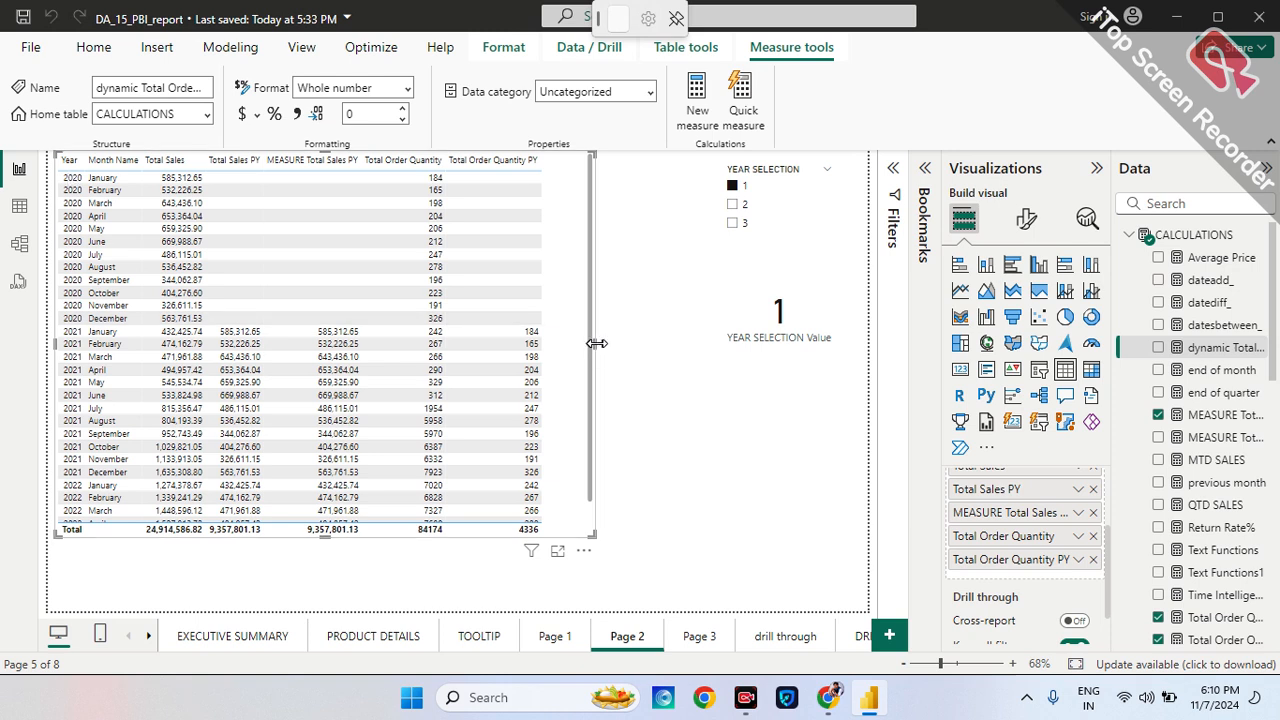
drag(597, 345, 676, 367)
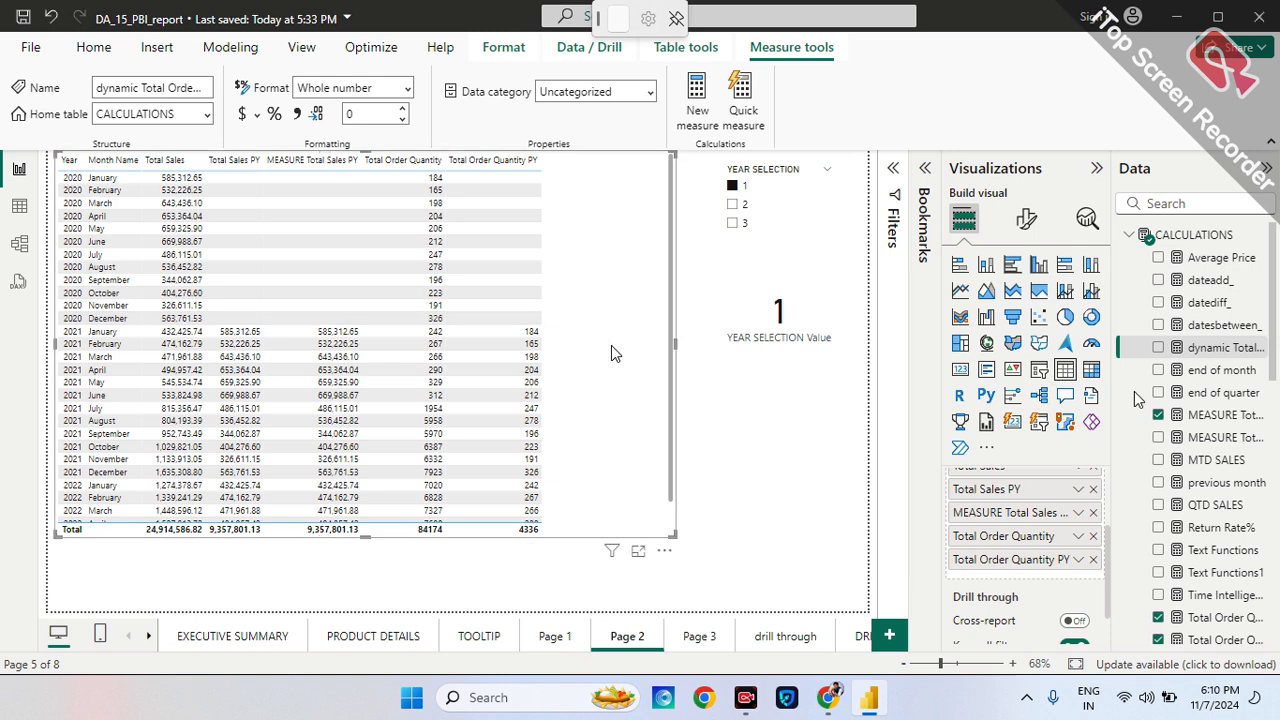
drag(1155, 400, 1018, 582)
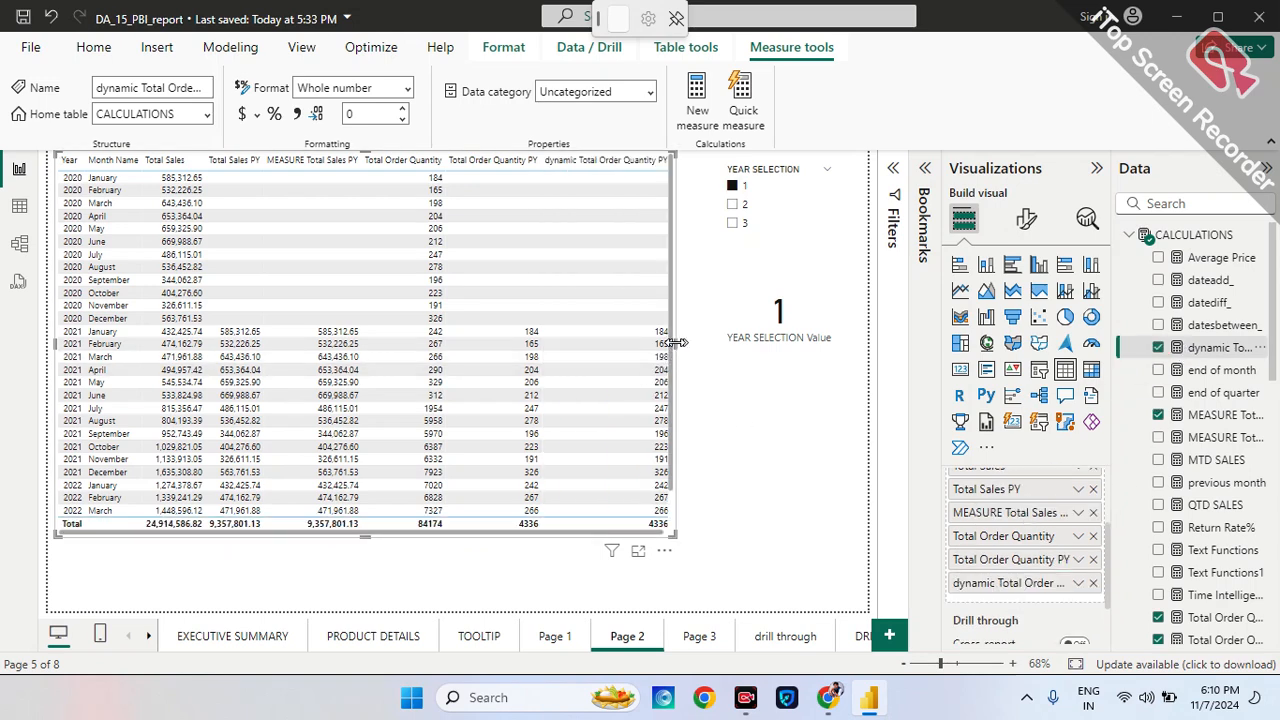
drag(676, 342, 704, 345)
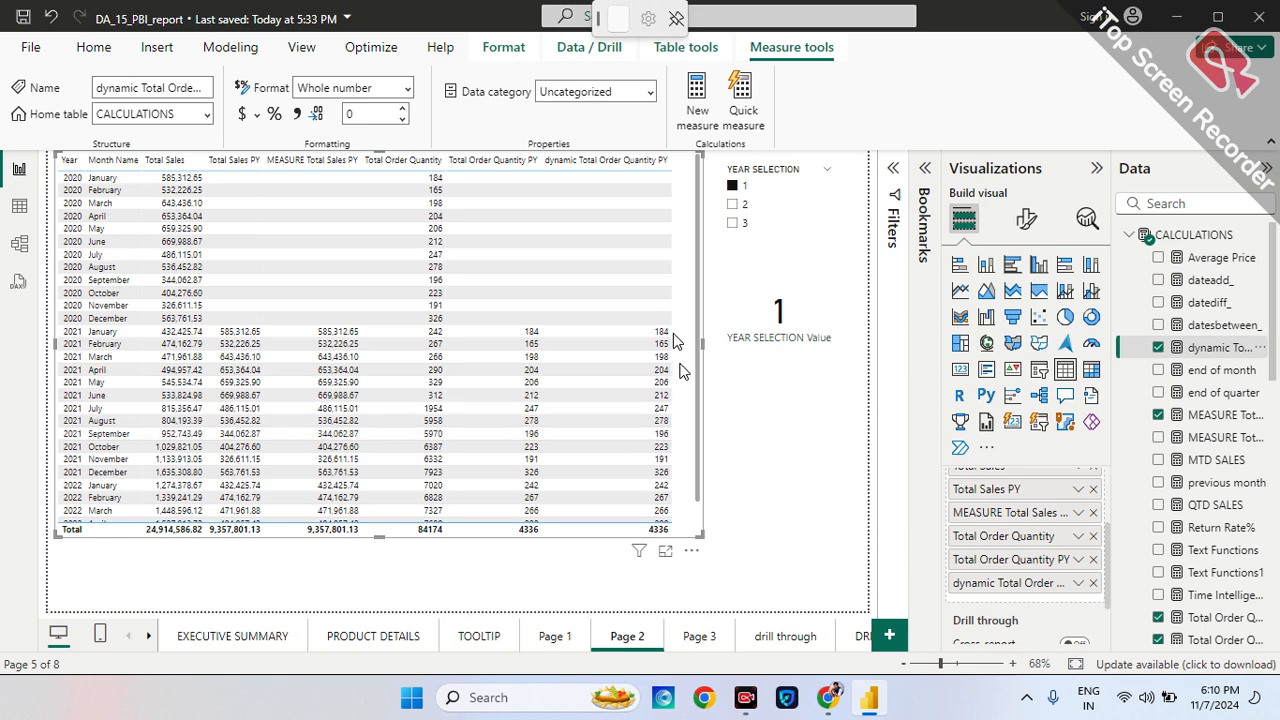
Set the YEAR SELECTION slicer to 2 and check the prior-year columns and the selection card against it.
click(735, 190)
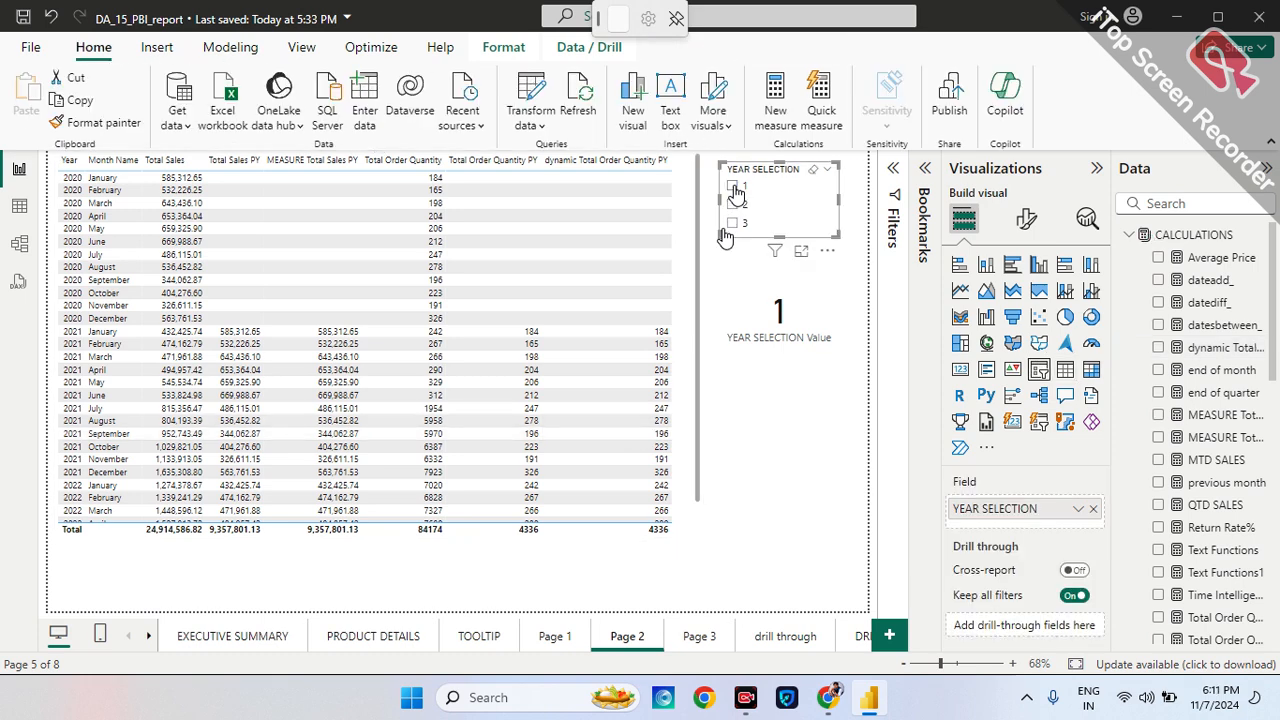
click(735, 190)
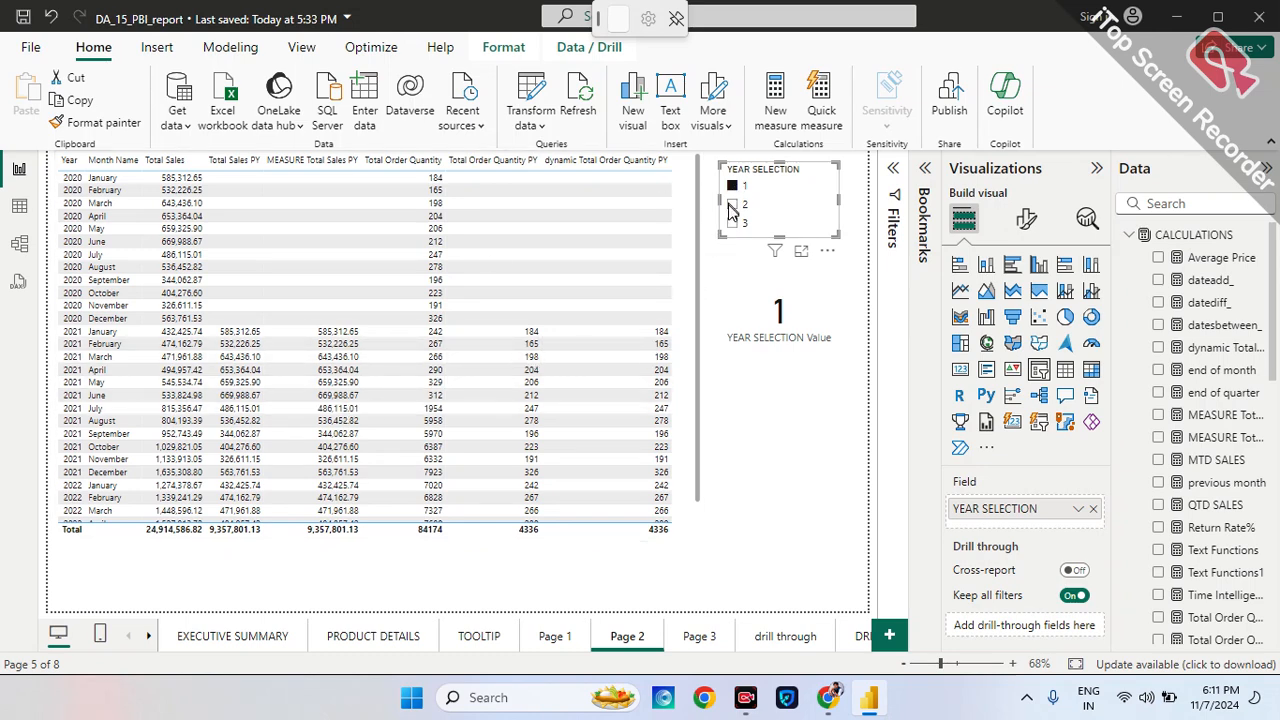
click(732, 206)
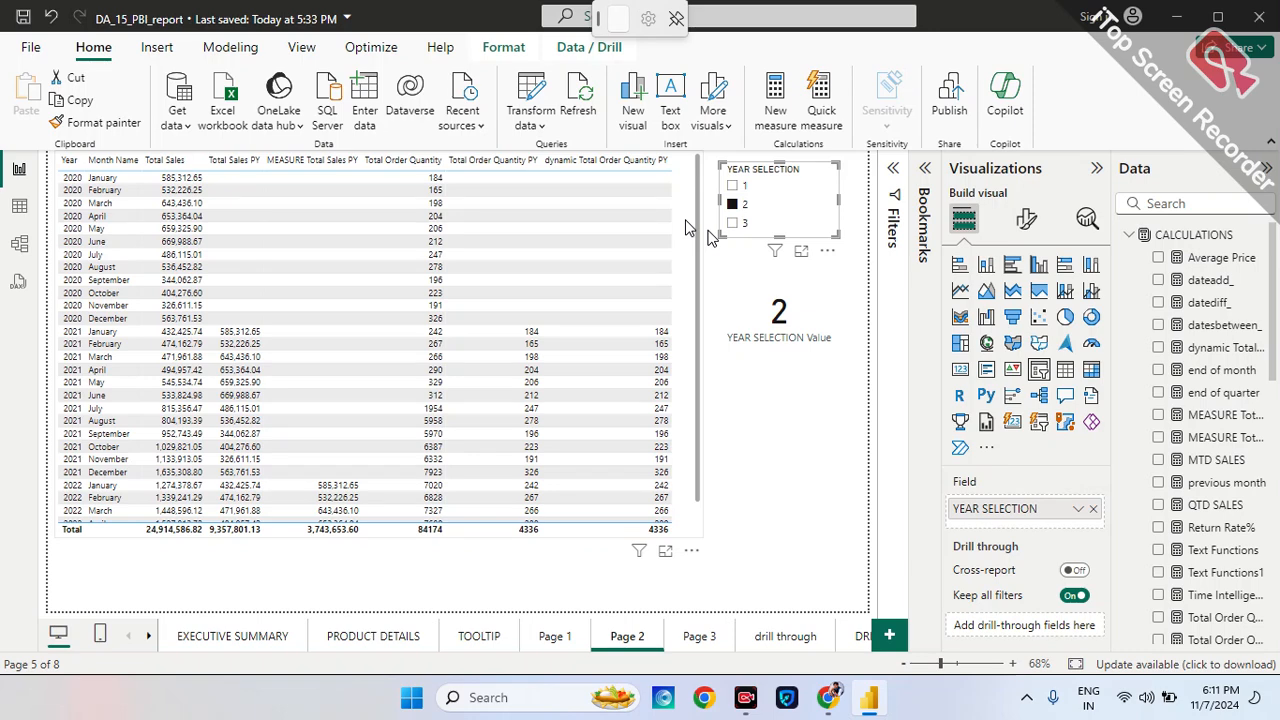
scroll(1250, 410, down, 5)
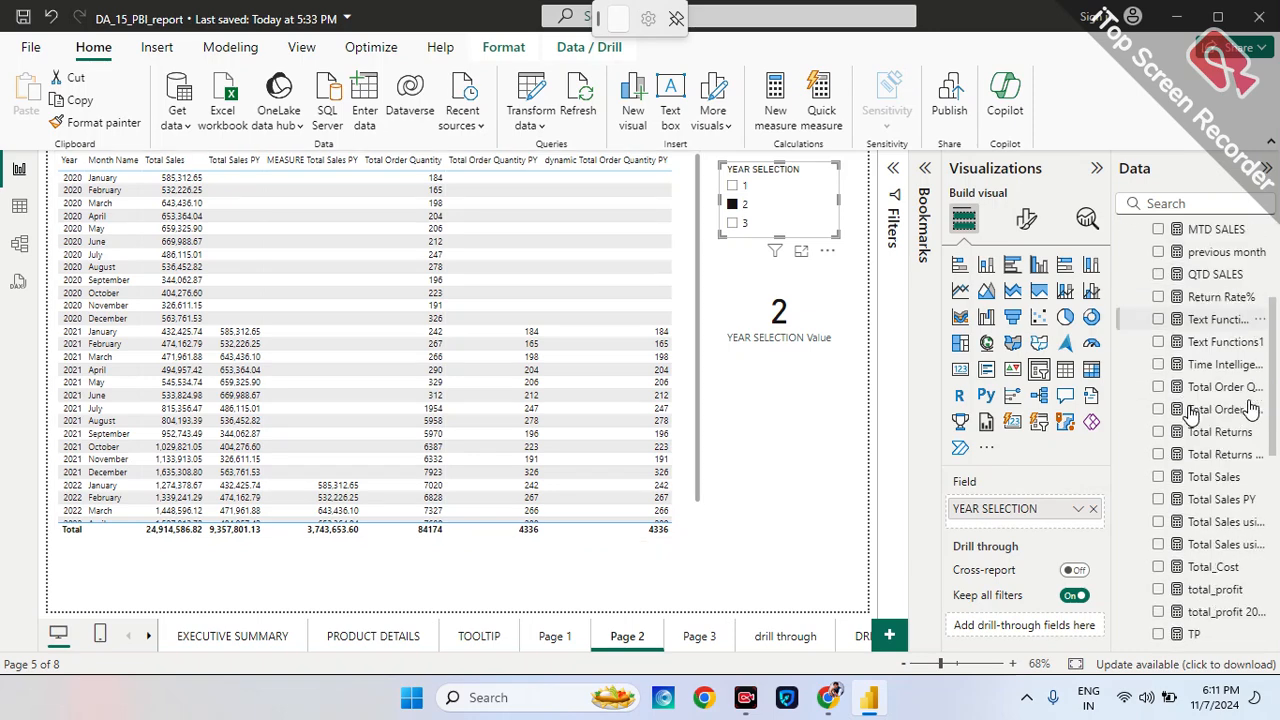
scroll(1250, 410, down, 3)
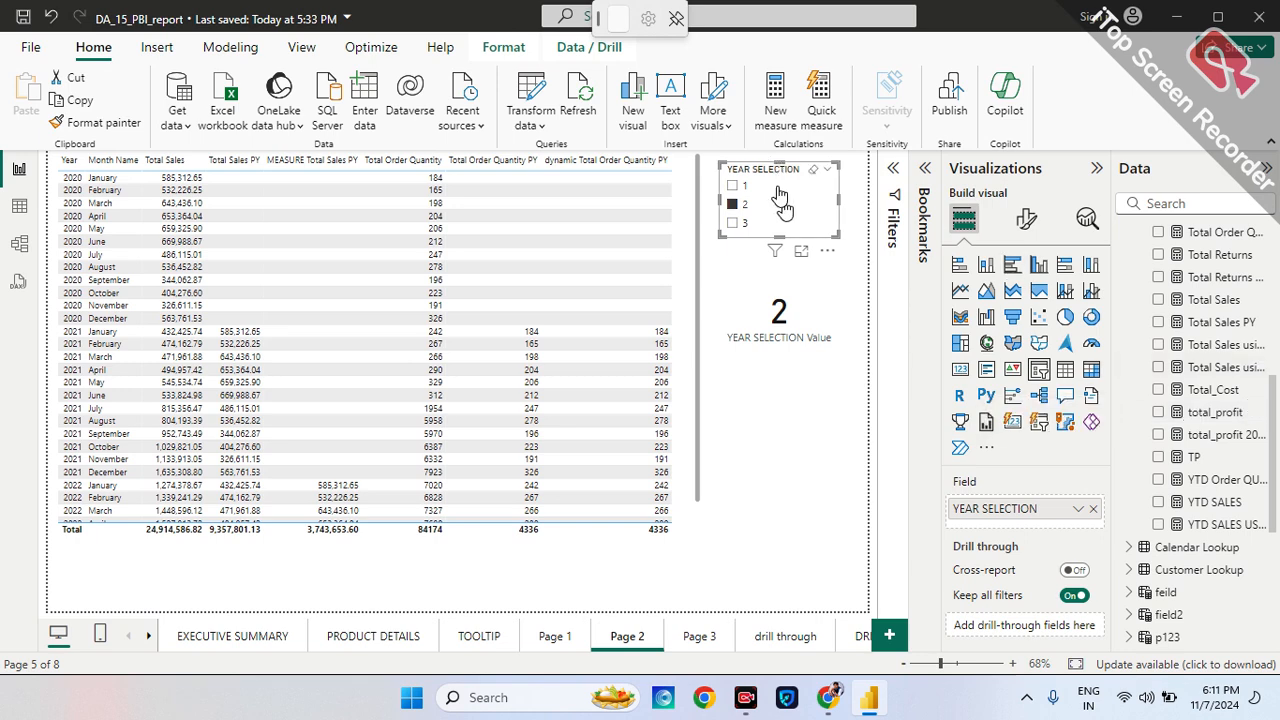
click(838, 311)
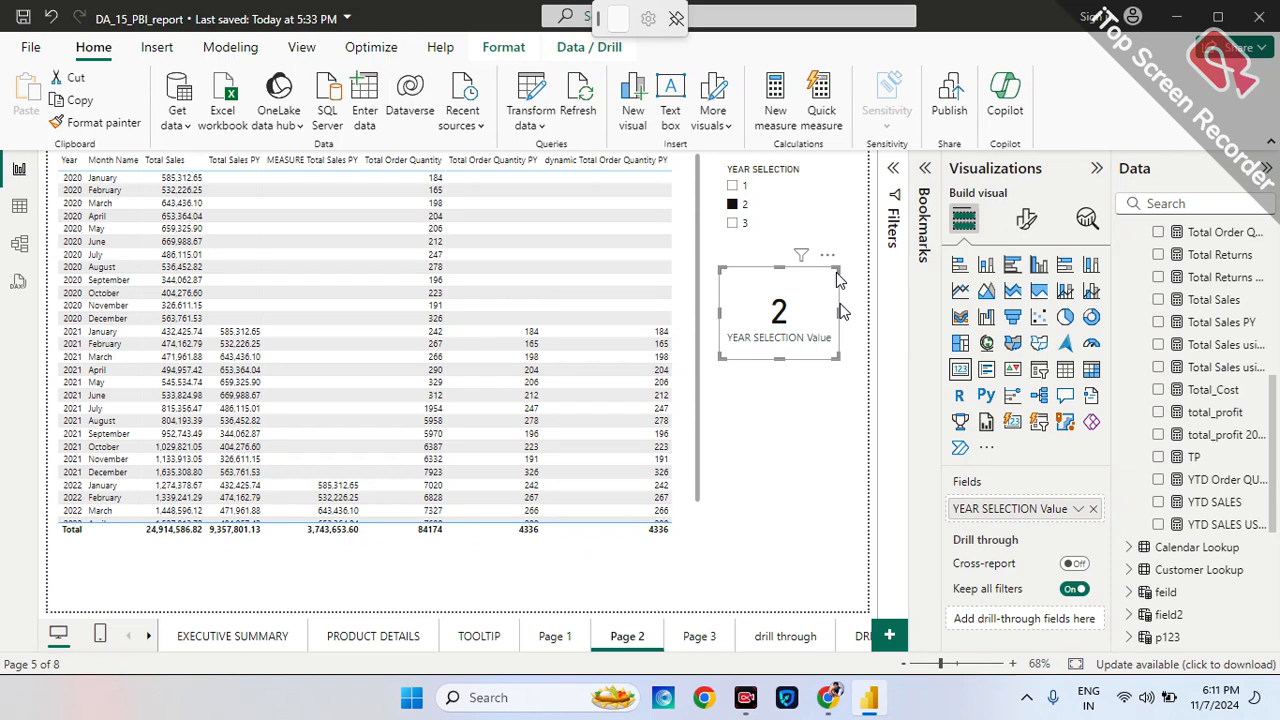
click(840, 413)
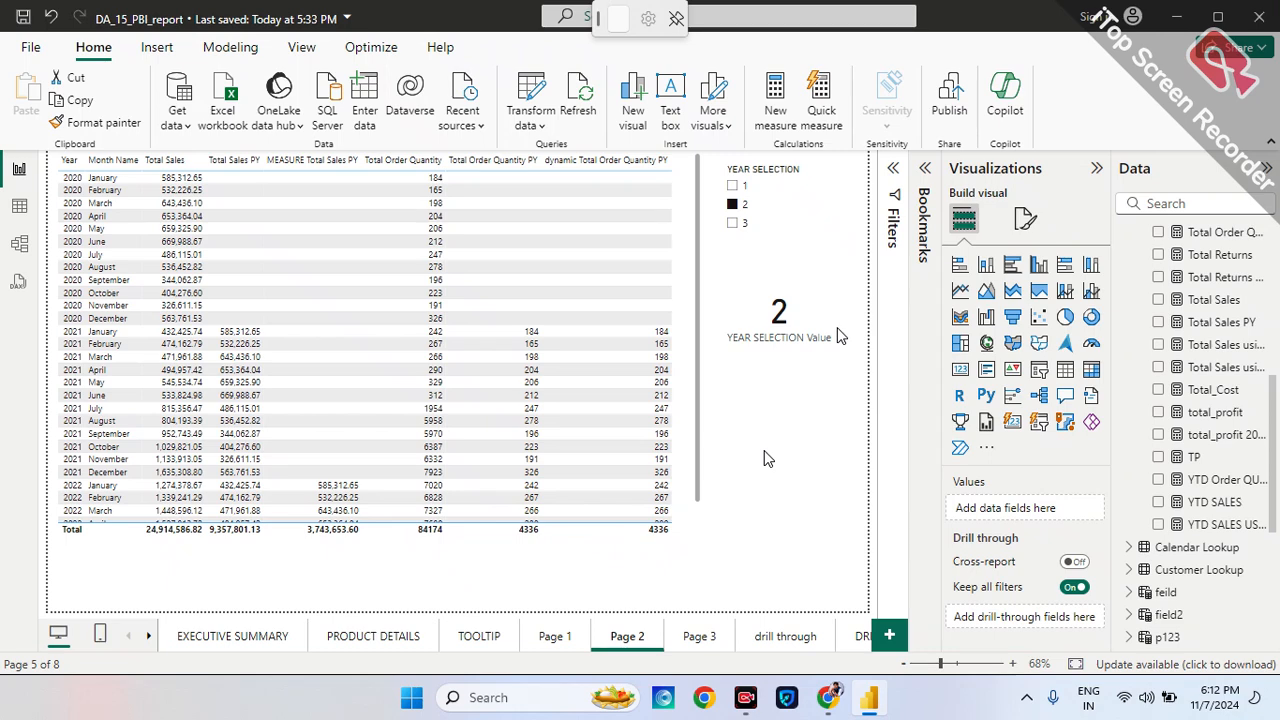
click(763, 458)
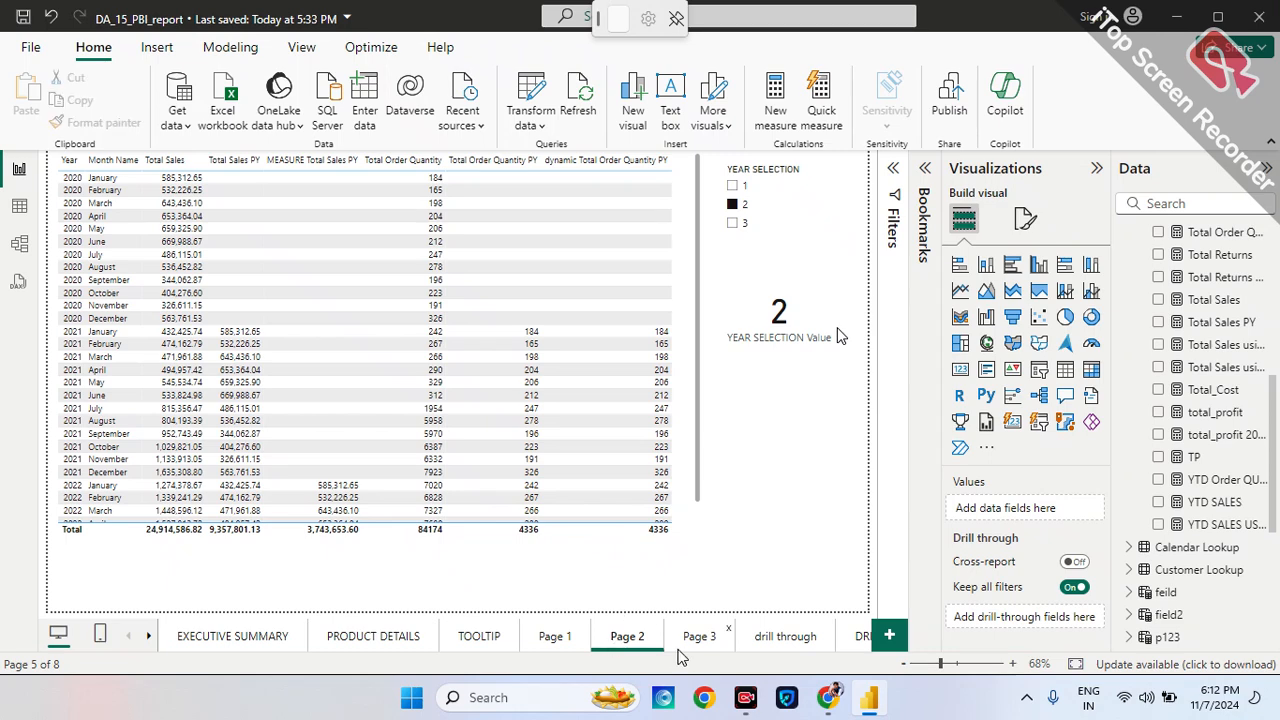
Delete the total_profit by Day Name pie chart from Page 3.
click(690, 645)
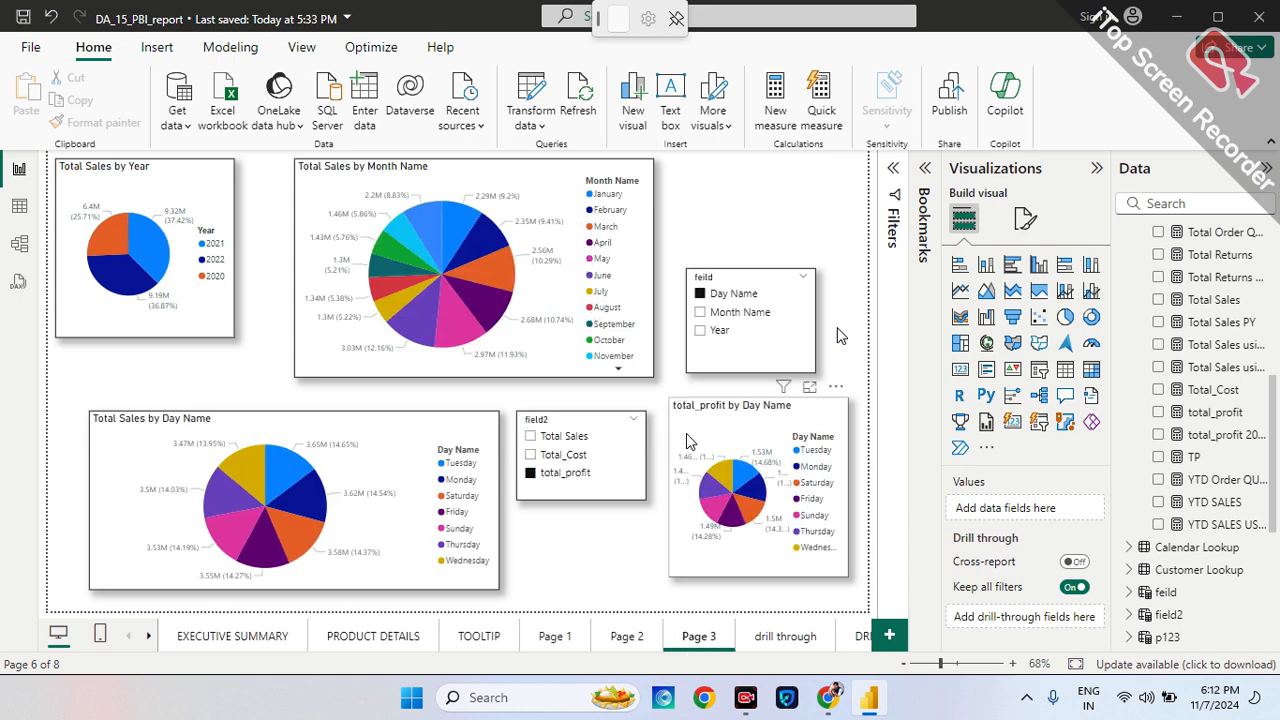
click(688, 441)
key(Delete)
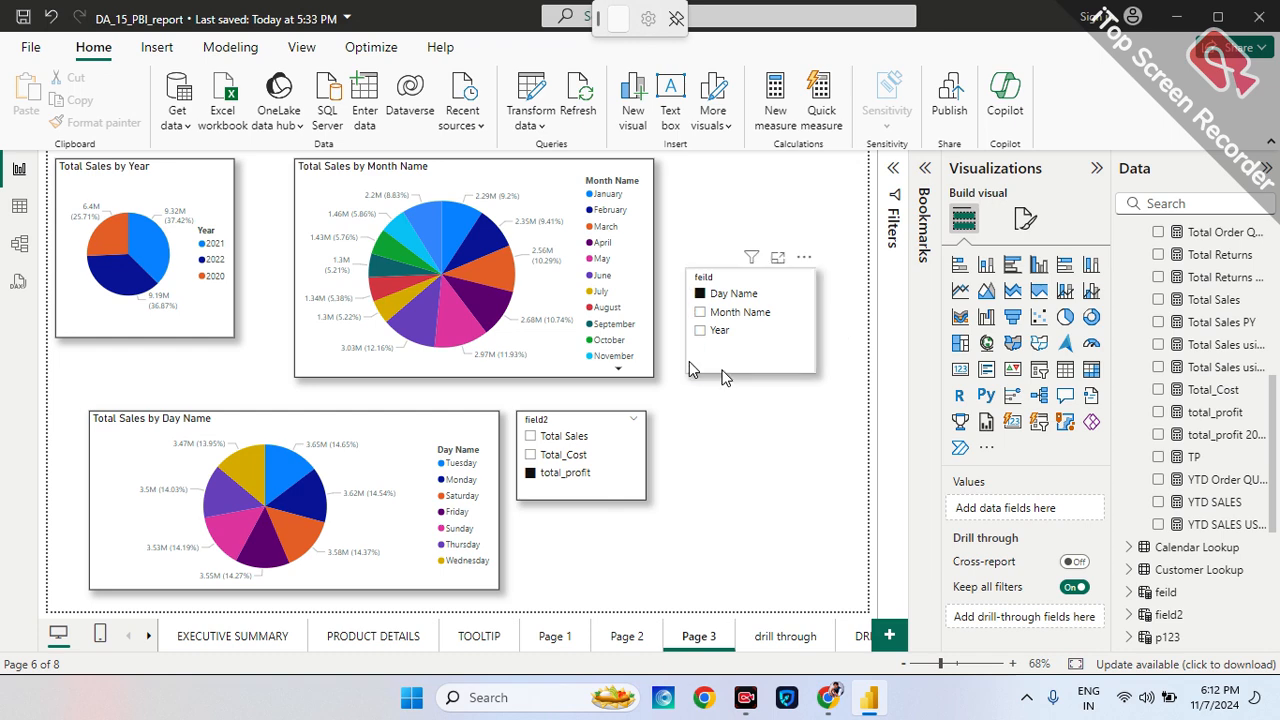
Add a new report page, review the charts on Page 3, and insert a slightly enlarged empty pie chart on the new page.
click(889, 635)
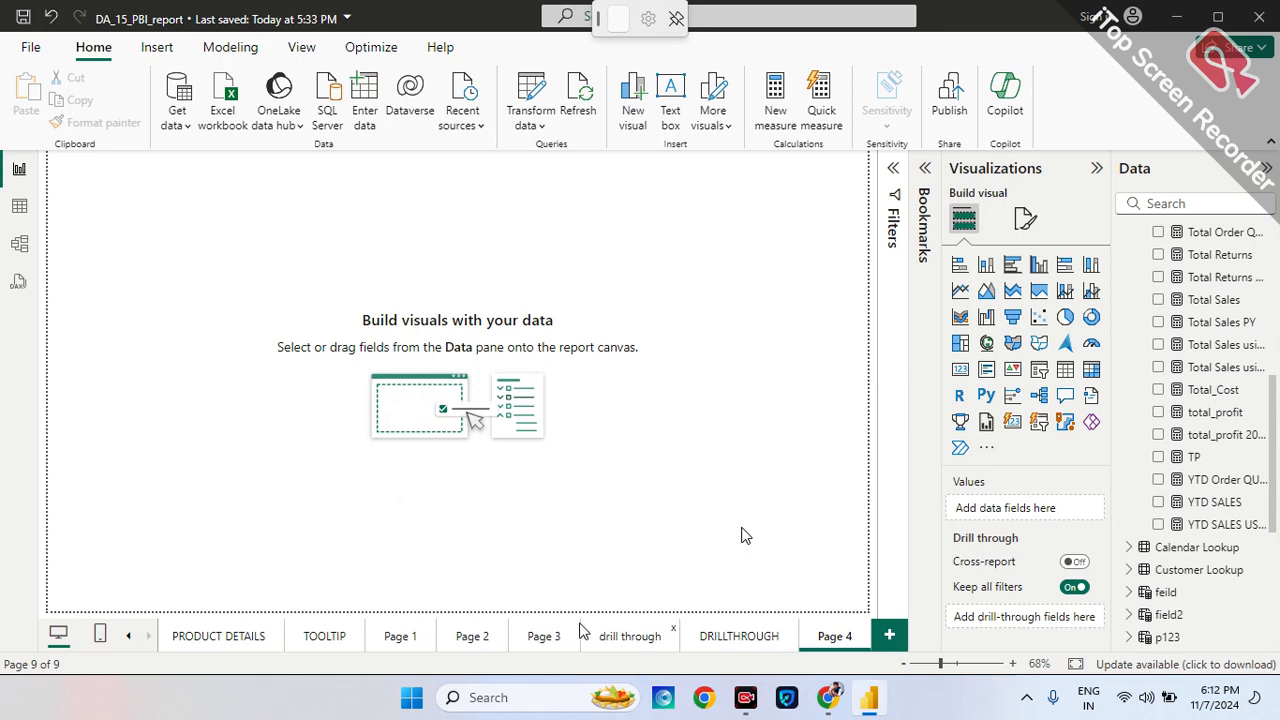
click(548, 636)
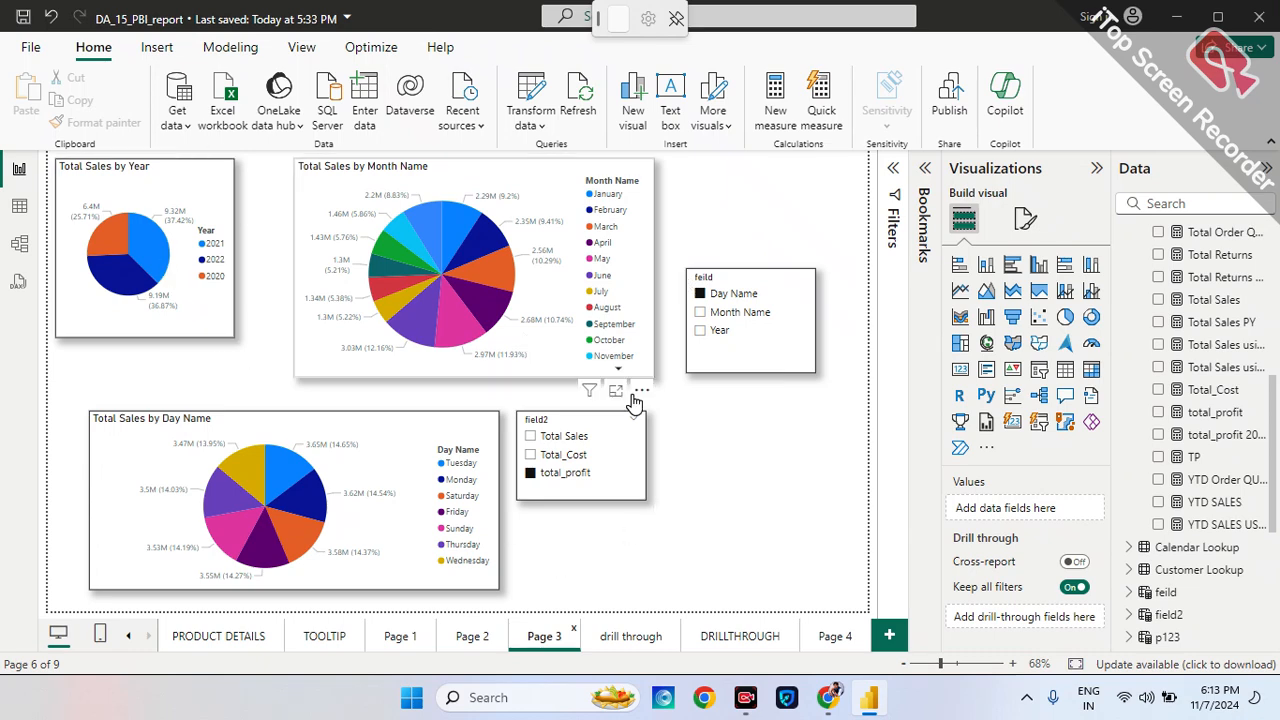
click(836, 636)
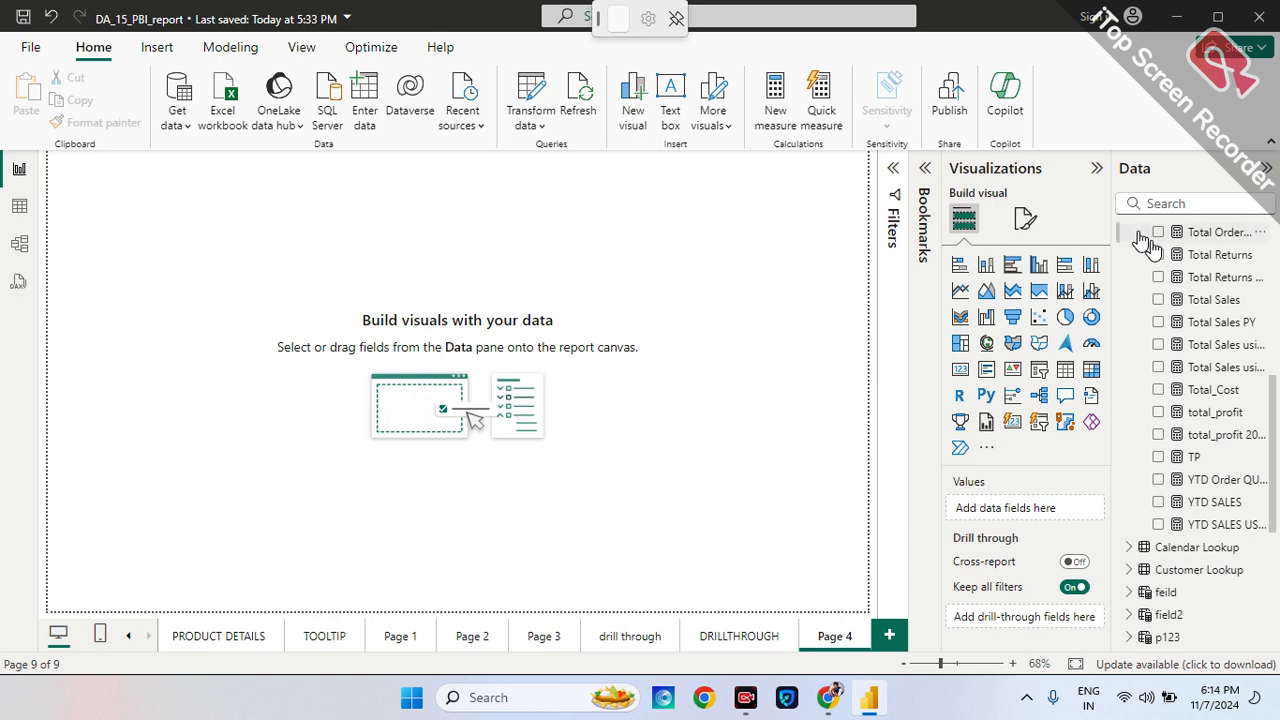
click(1065, 325)
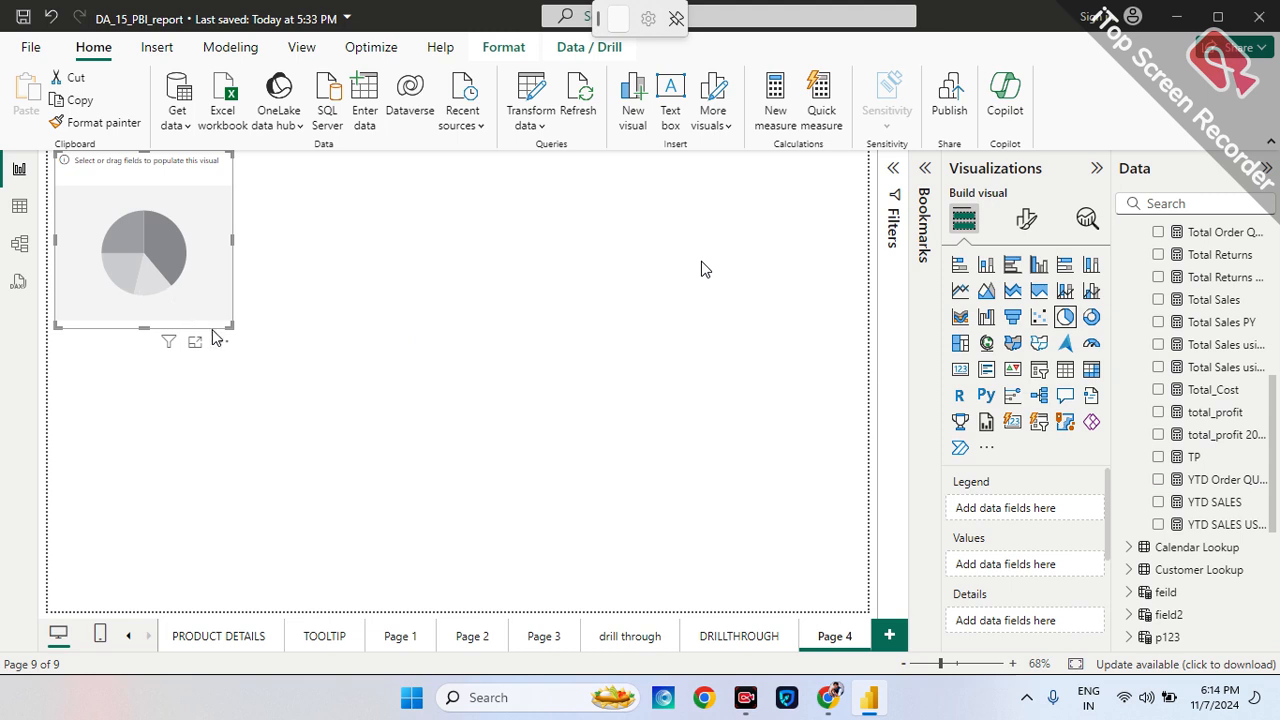
drag(232, 326, 292, 340)
Find the year fields and assign Year from the Start of Week date hierarchy in Calendar Lookup as the pie chart's legend.
click(1203, 211)
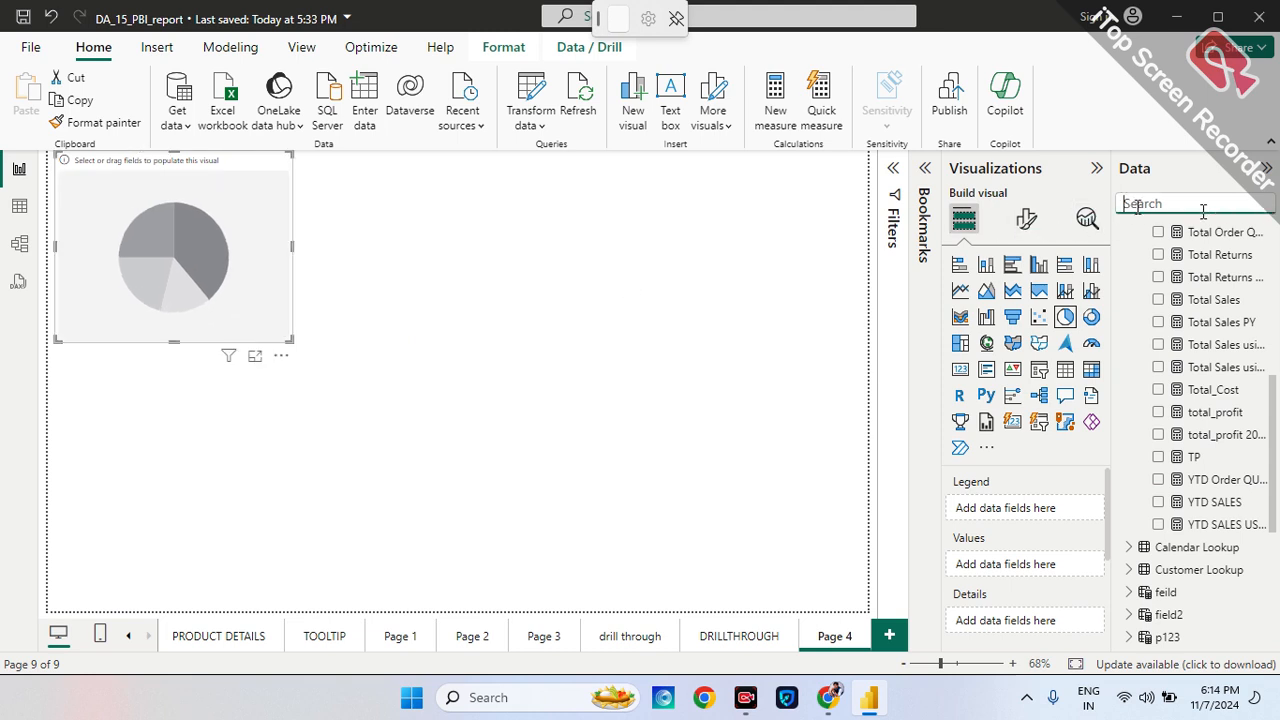
scroll(1145, 272, up, 5)
scroll(1140, 277, up, 2)
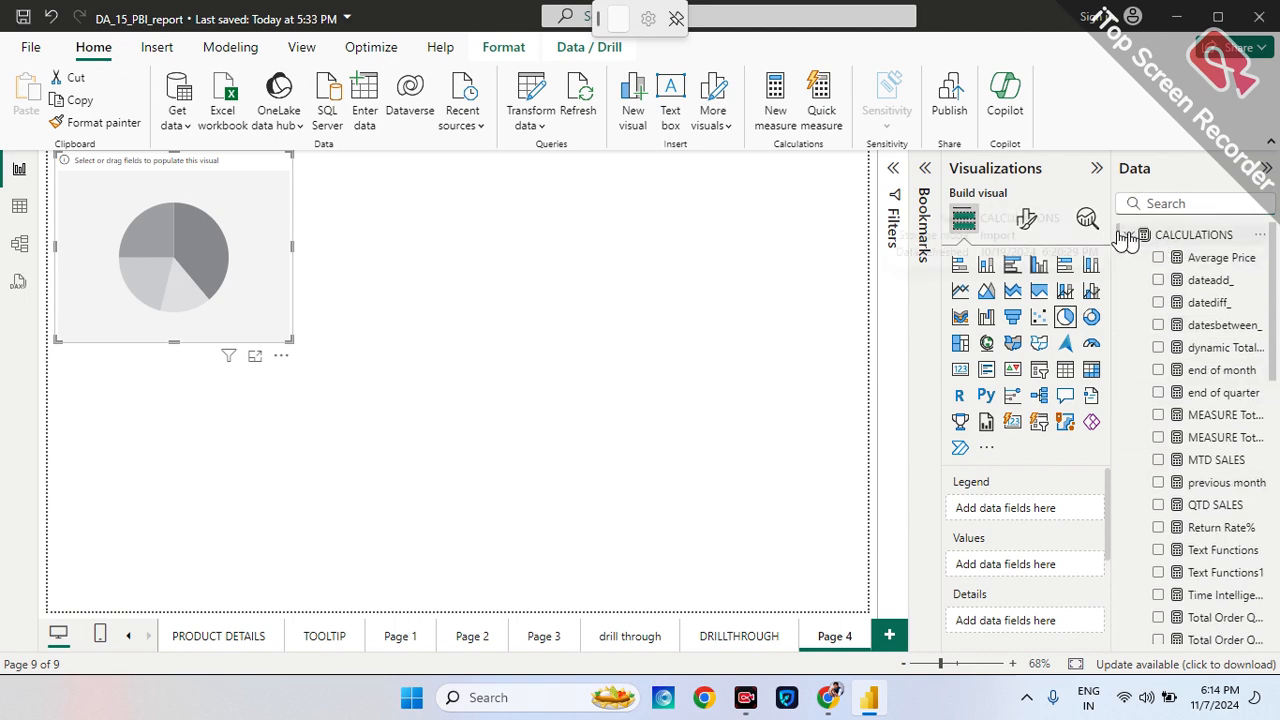
click(1128, 236)
click(1165, 204)
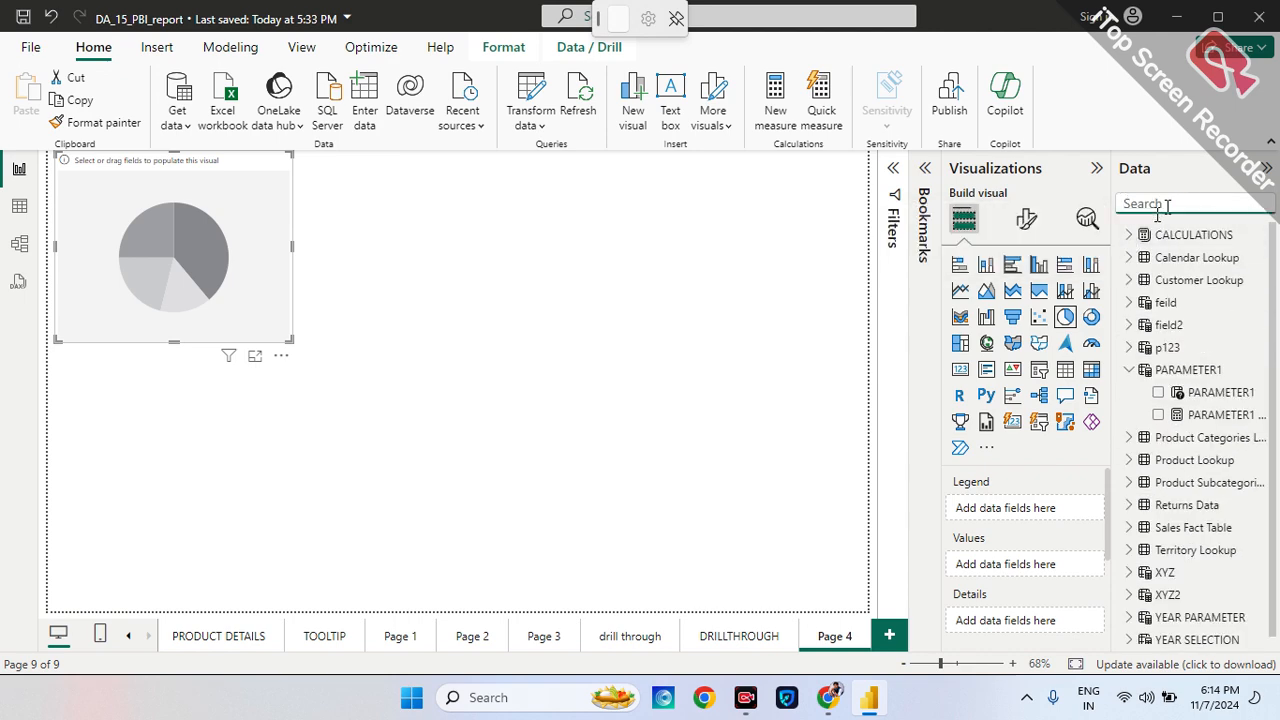
text(year)
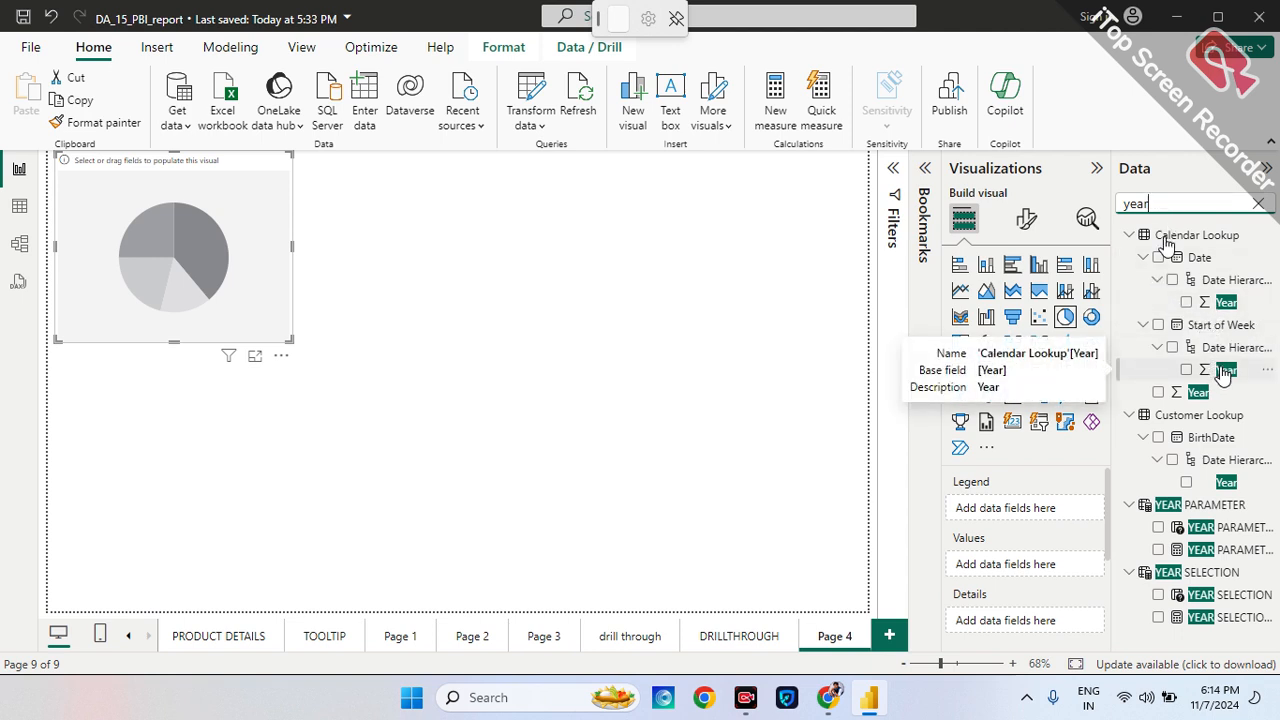
drag(1218, 368, 1056, 506)
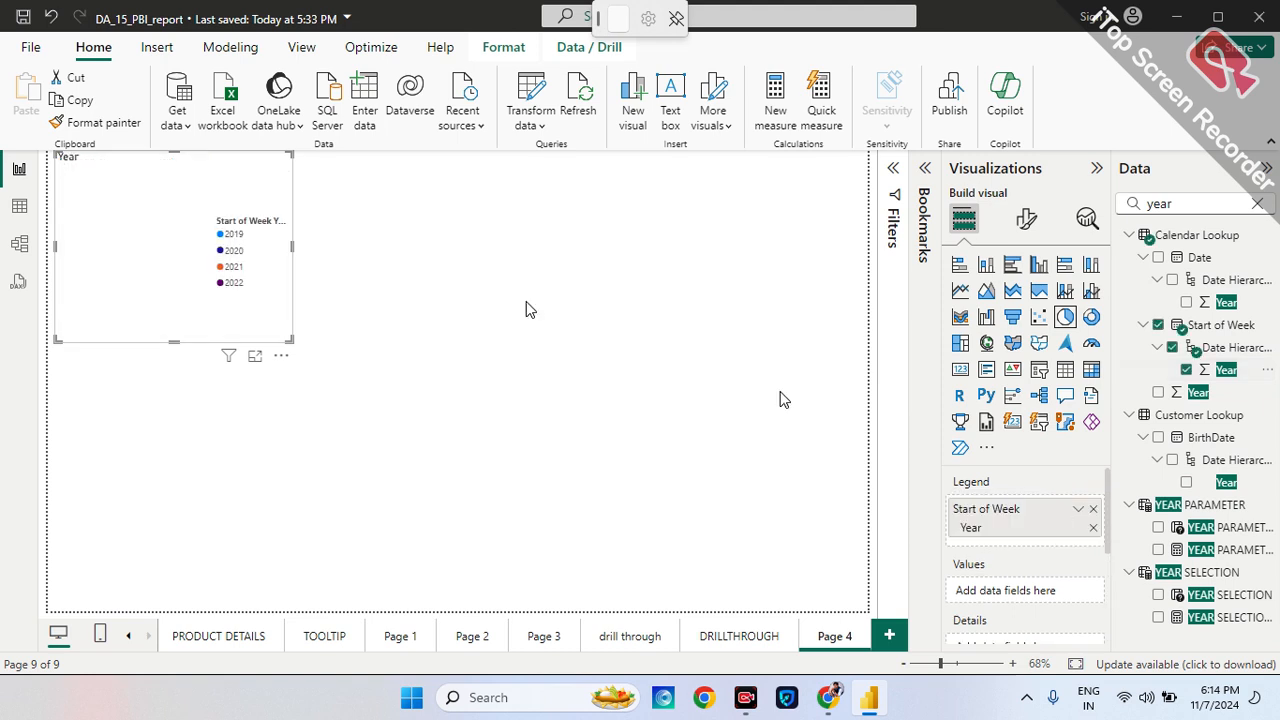
Search the fields for "total sales" and assign the Total Sales measure as the pie chart's values.
click(1254, 207)
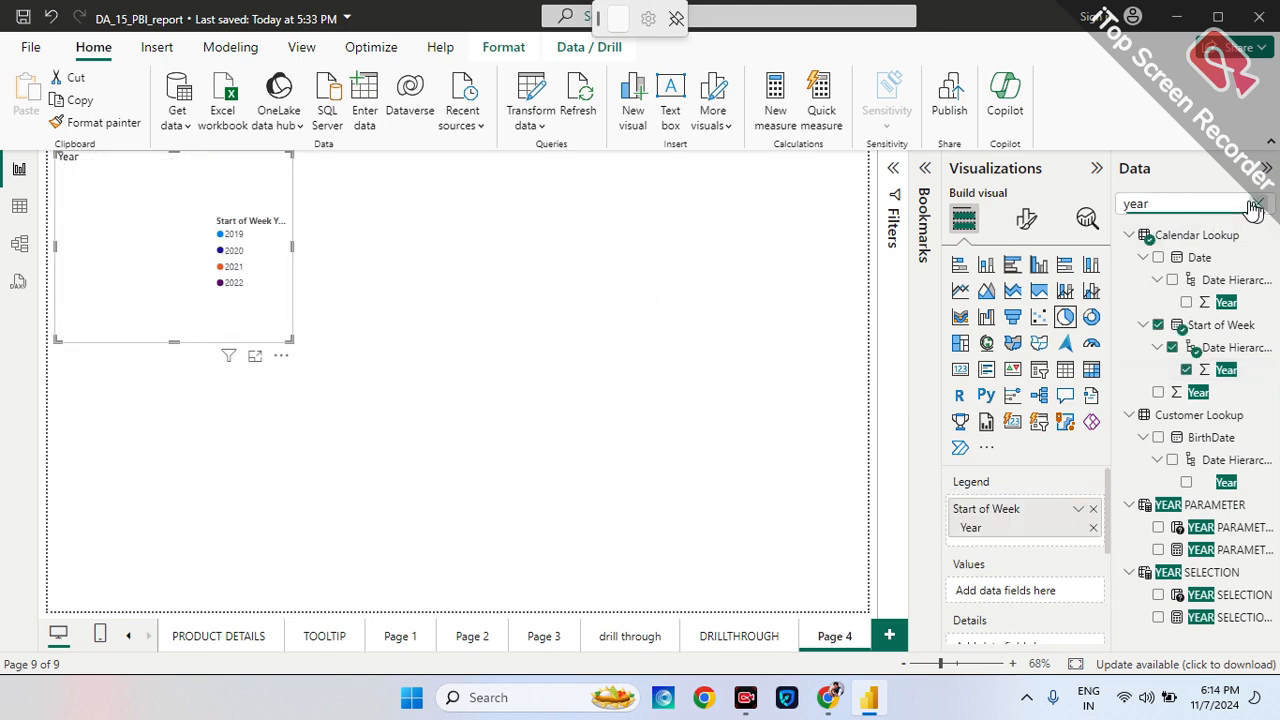
click(1255, 205)
text(total sales)
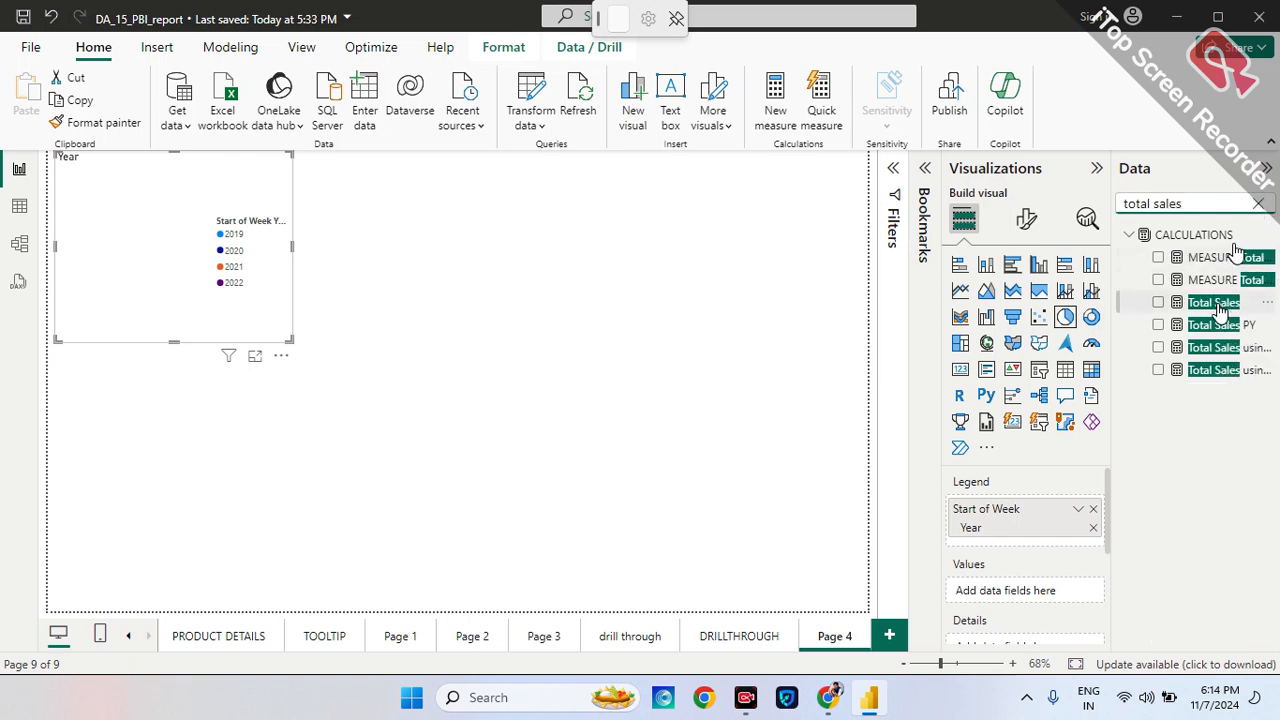
drag(1218, 304, 1051, 594)
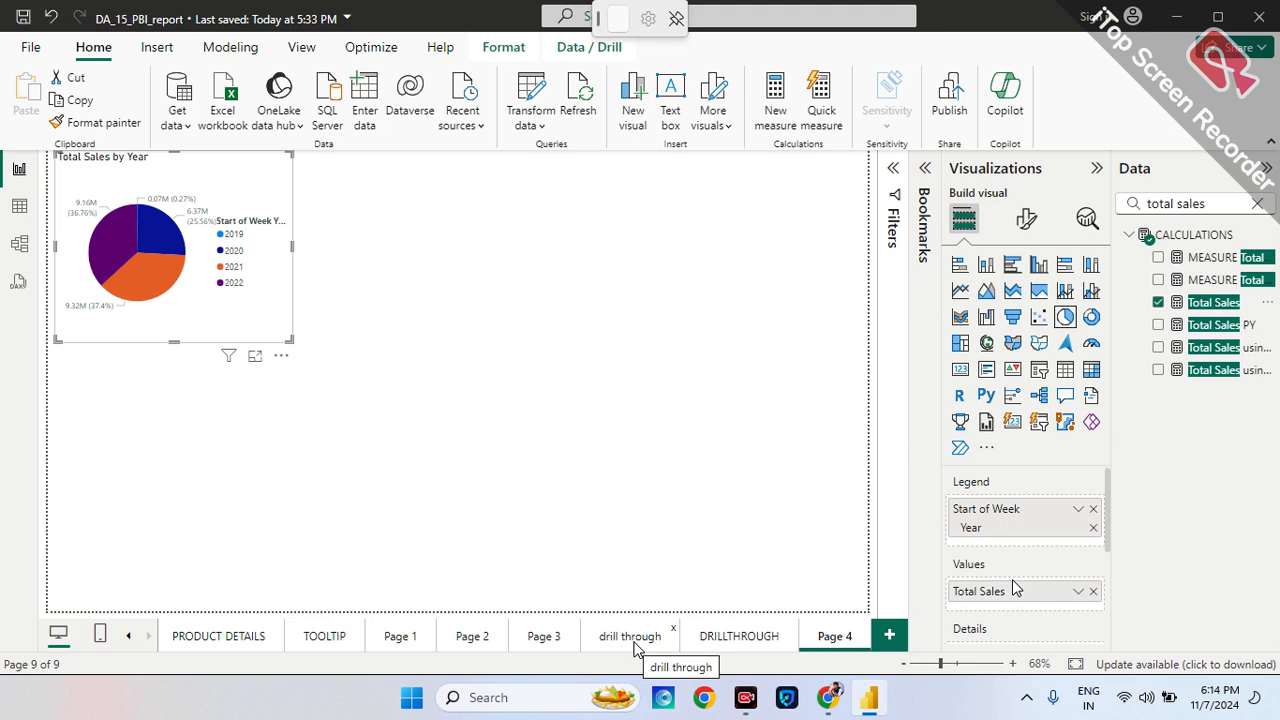
Check the Page 3 layout, then duplicate the Total Sales by Year pie twice on Page 4, placing one copy beside and one below it.
click(543, 636)
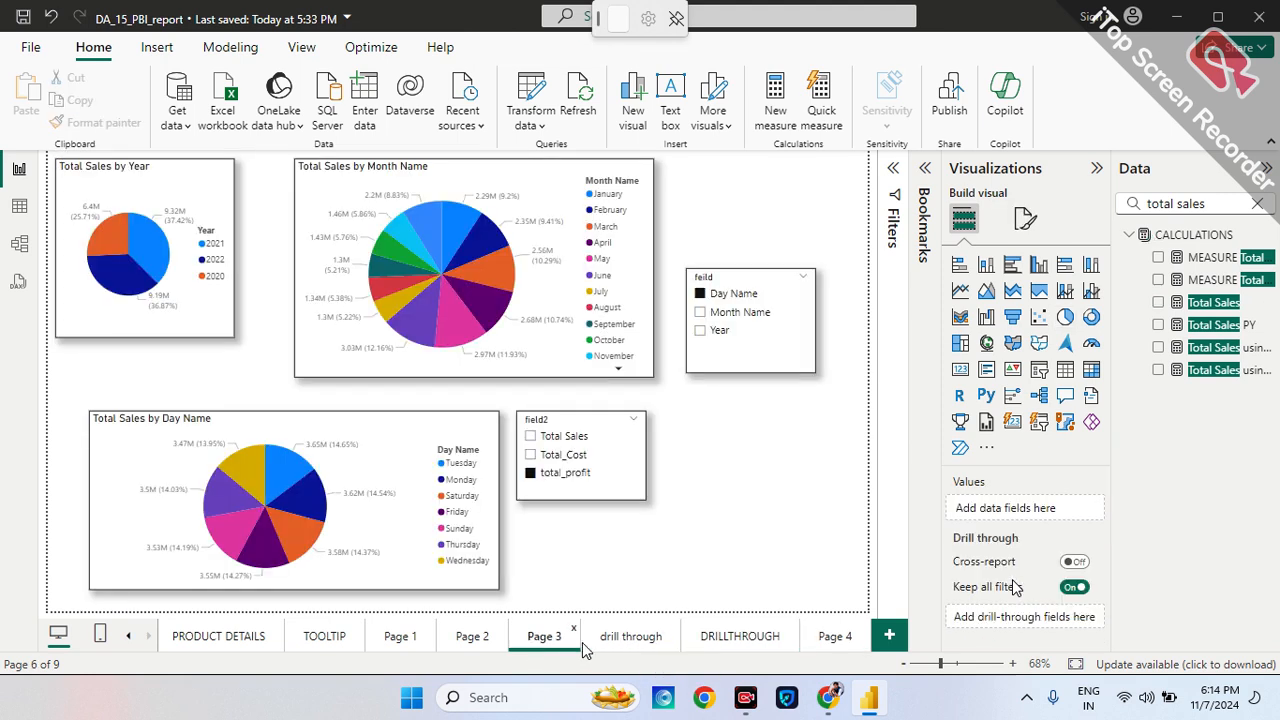
click(836, 636)
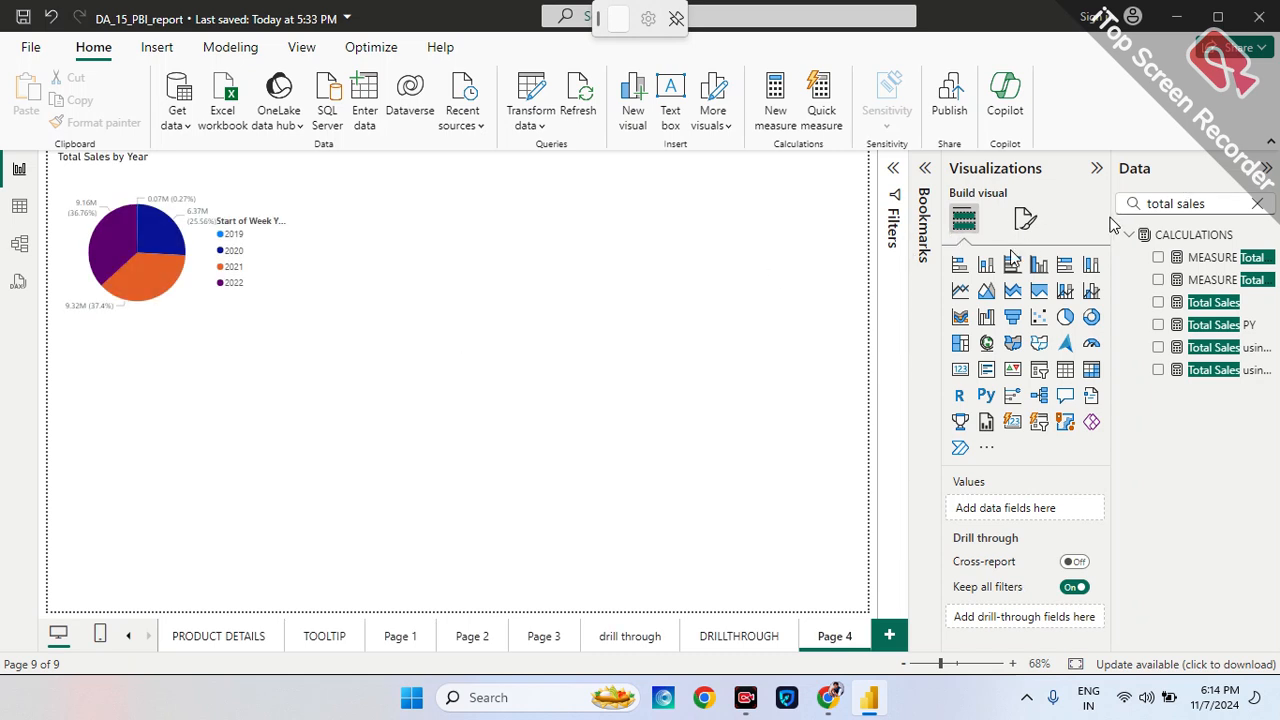
click(228, 170)
key(ctrl+c)
key(ctrl+v)
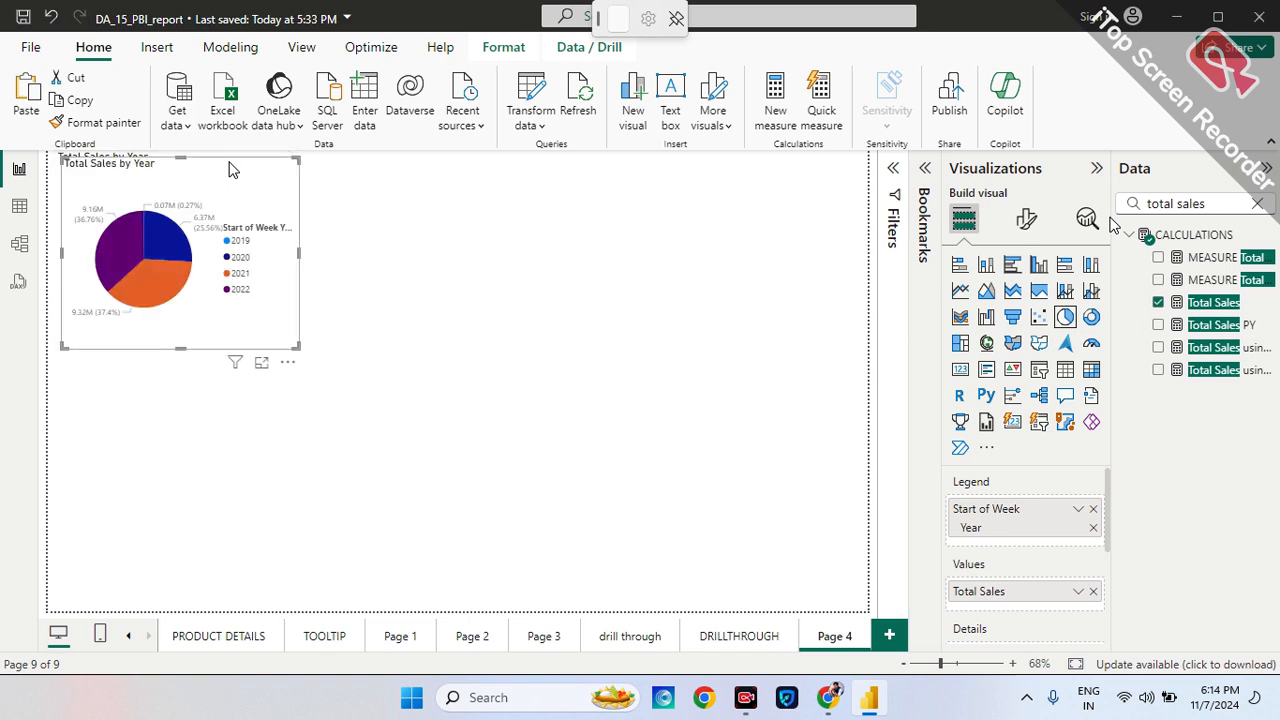
key(ctrl+v)
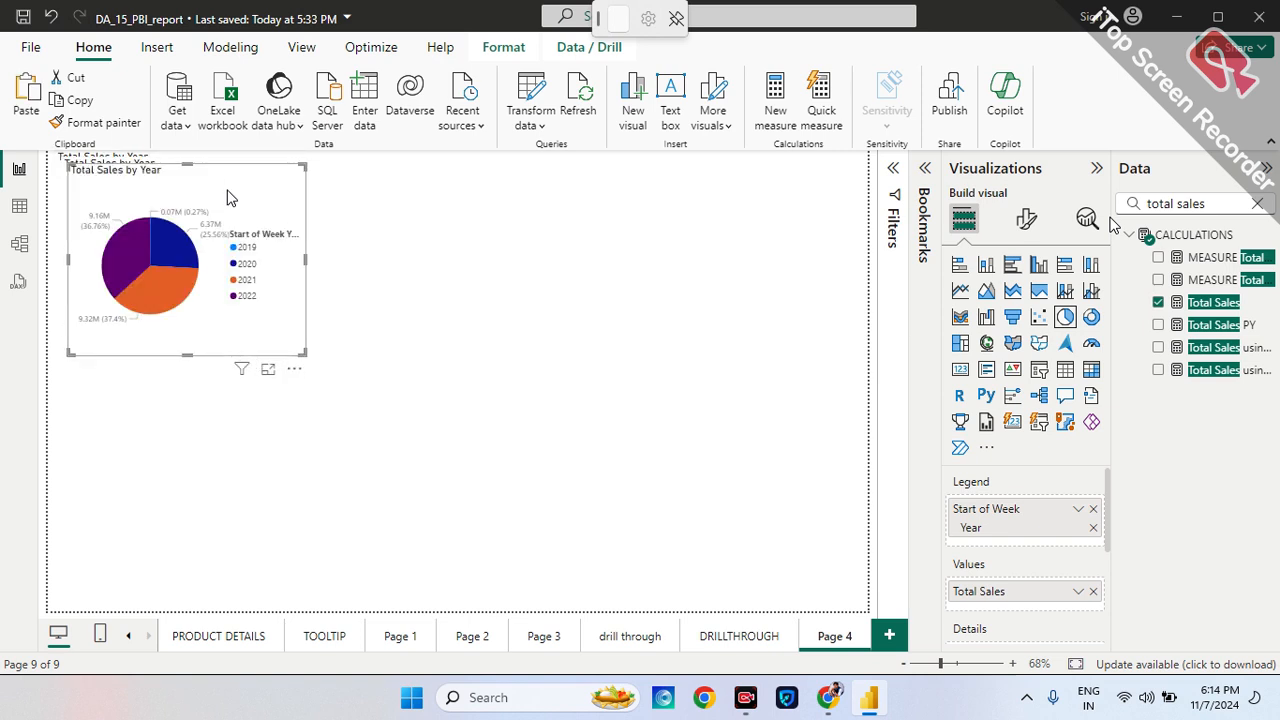
drag(228, 197, 251, 451)
drag(254, 191, 530, 193)
drag(222, 415, 205, 401)
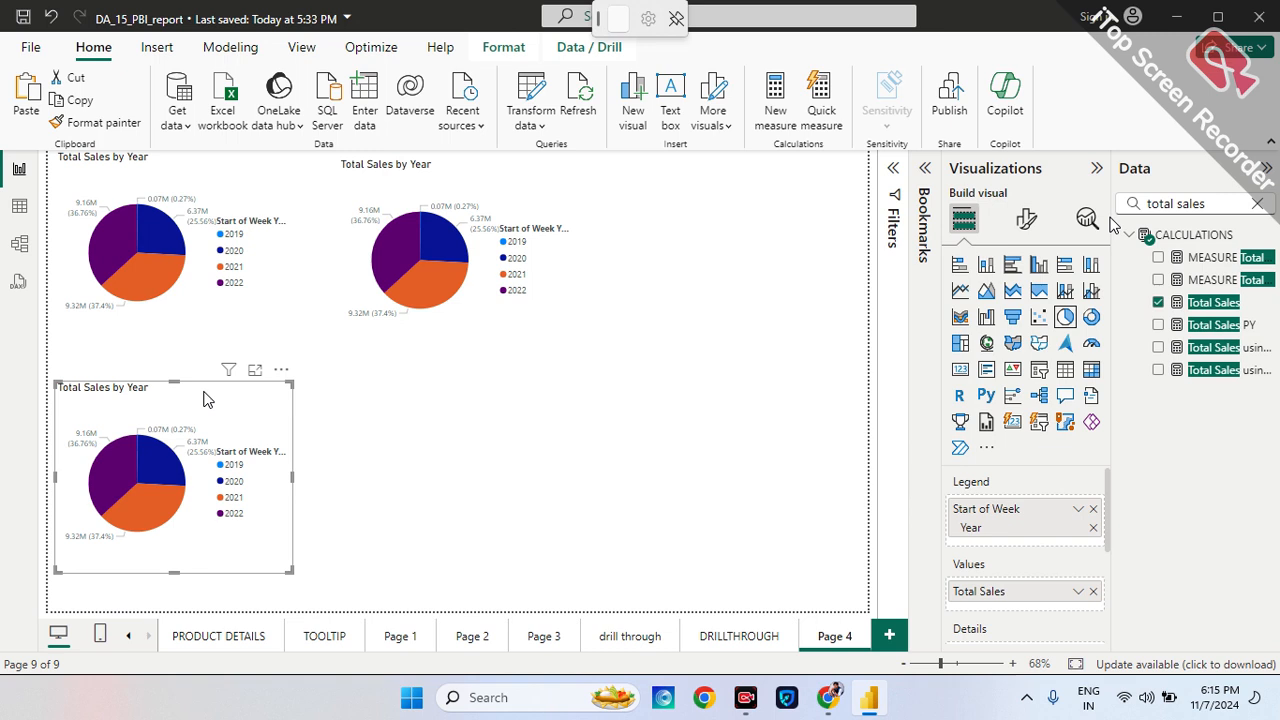
Replace the Year legend of the pie beside the original with Month Name from Calendar Lookup.
click(474, 171)
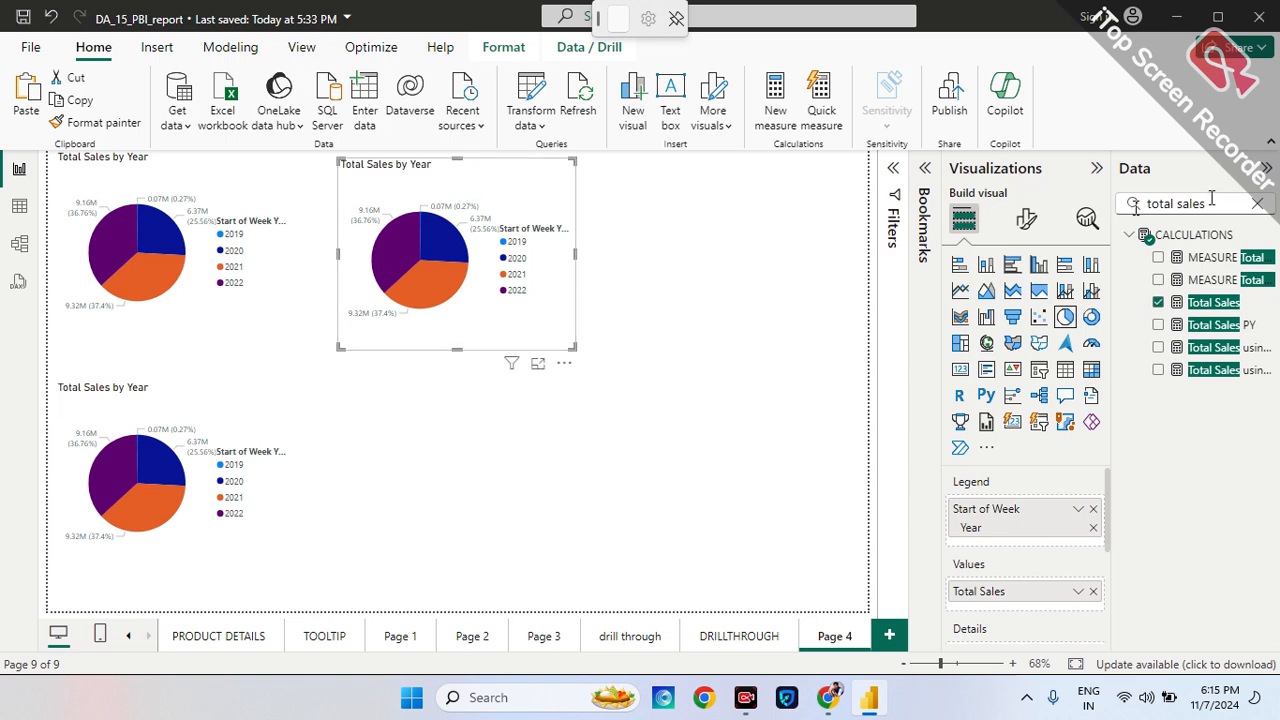
click(1093, 510)
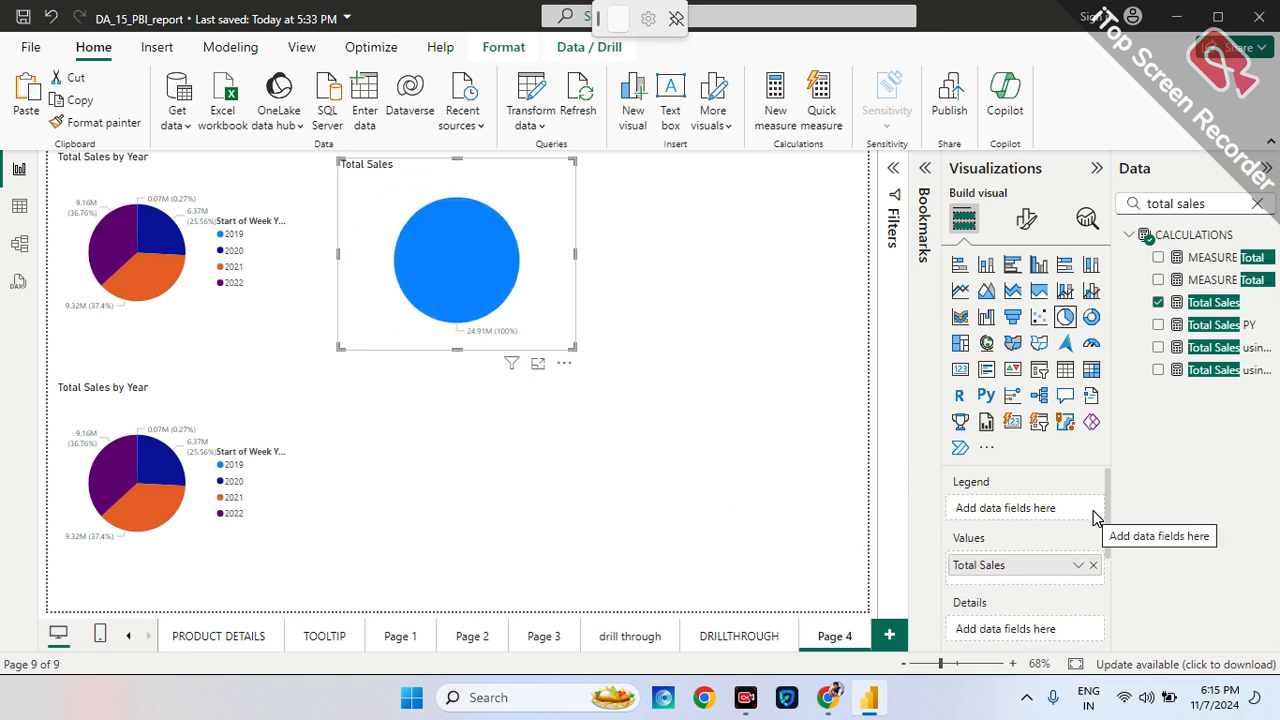
click(1257, 203)
text(h)
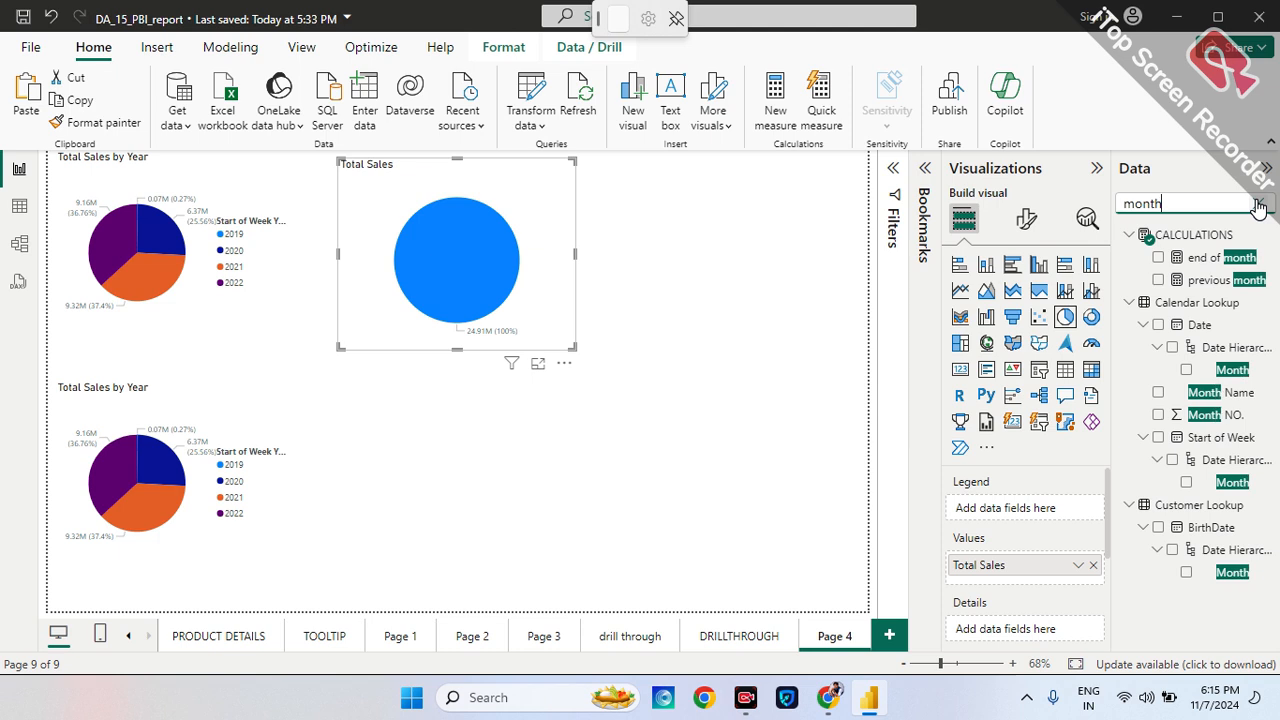
drag(1205, 395, 1045, 515)
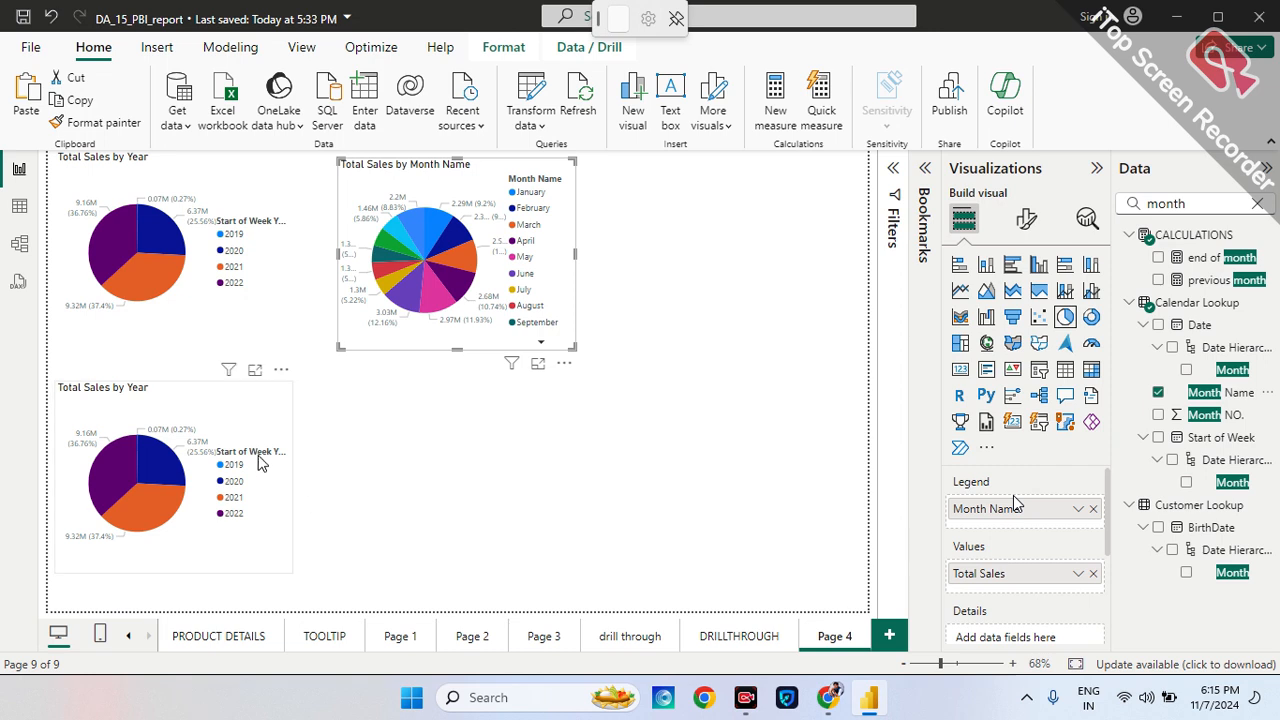
Check Page 3, then replace the lower Page 4 pie's Year legend with Quarter from the Calendar Lookup Date hierarchy.
click(270, 406)
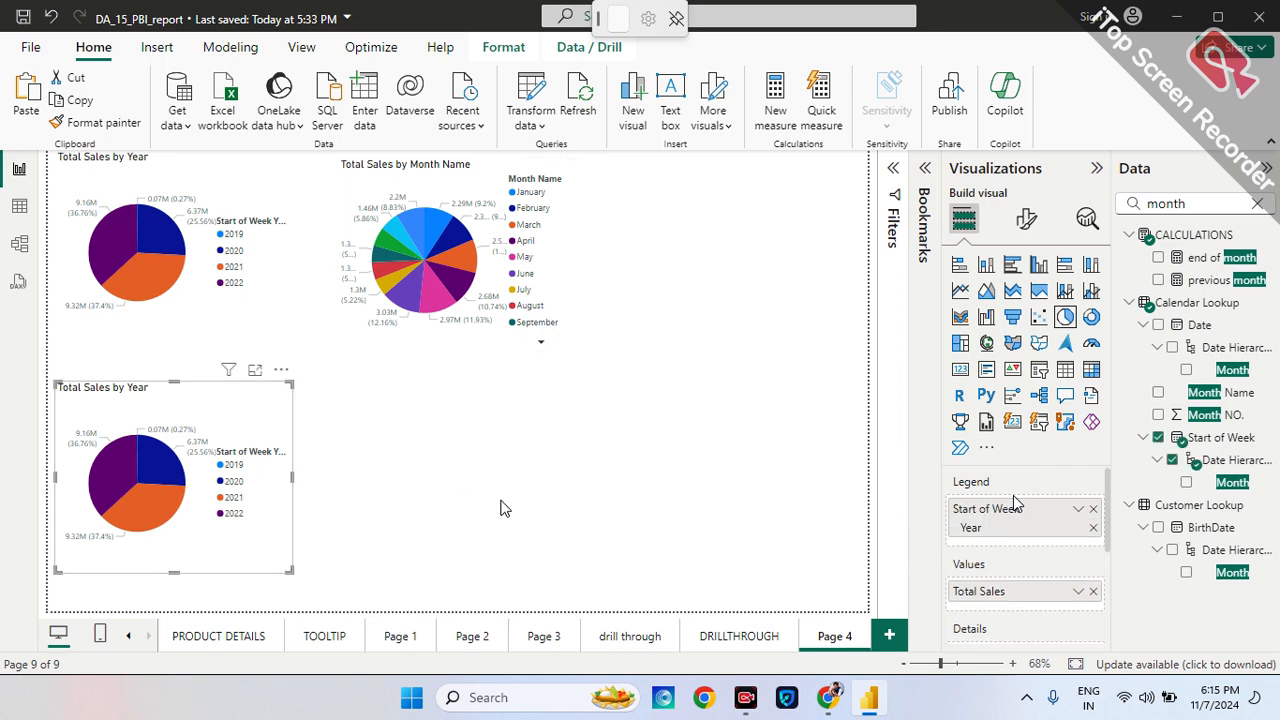
click(544, 636)
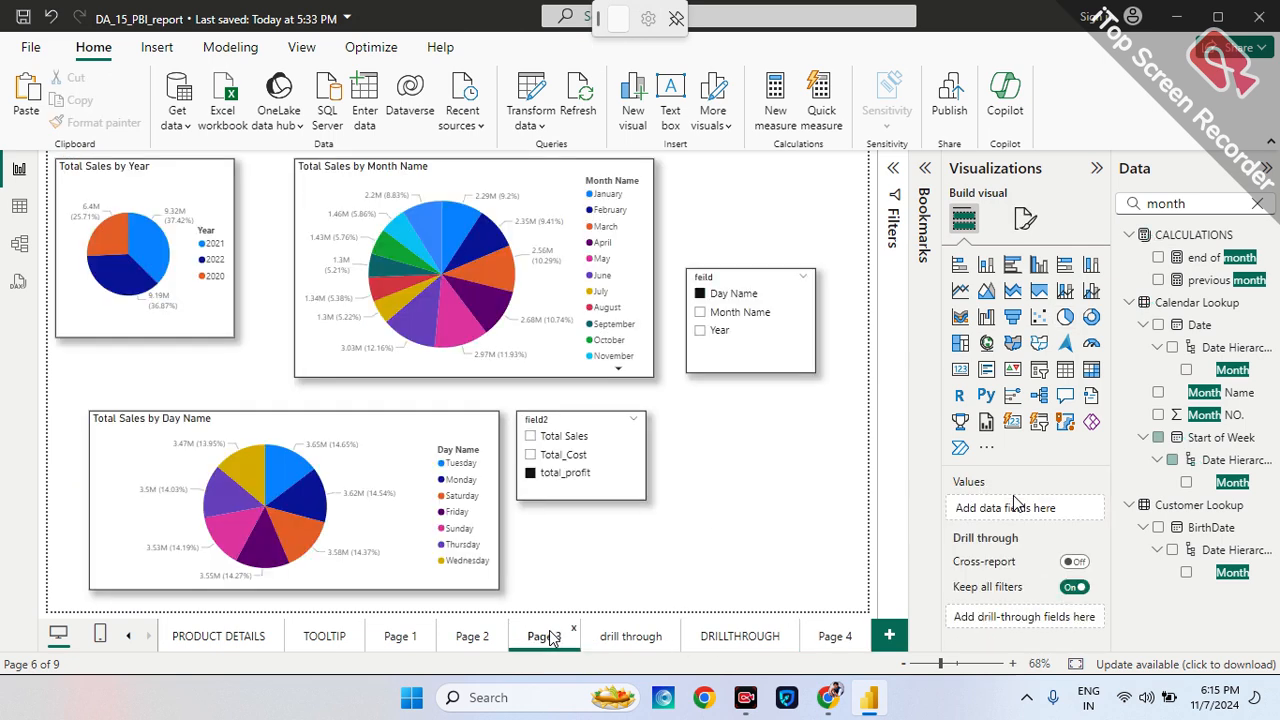
click(840, 637)
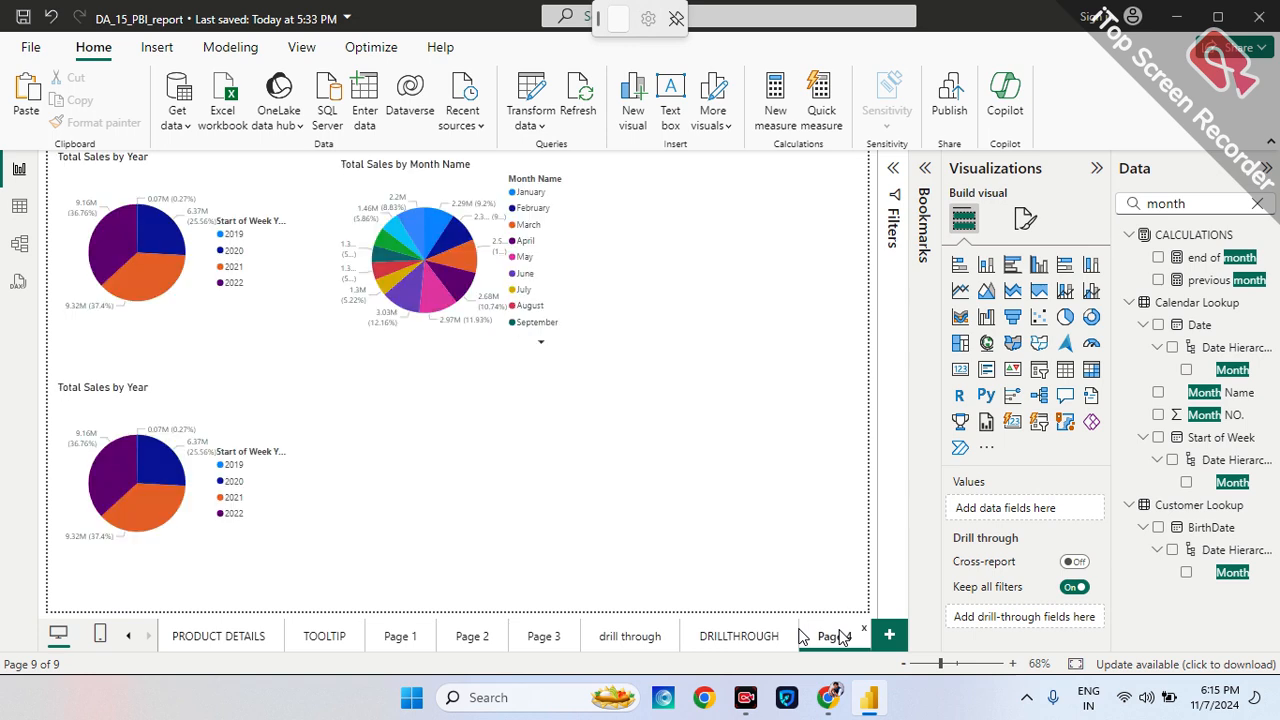
click(193, 385)
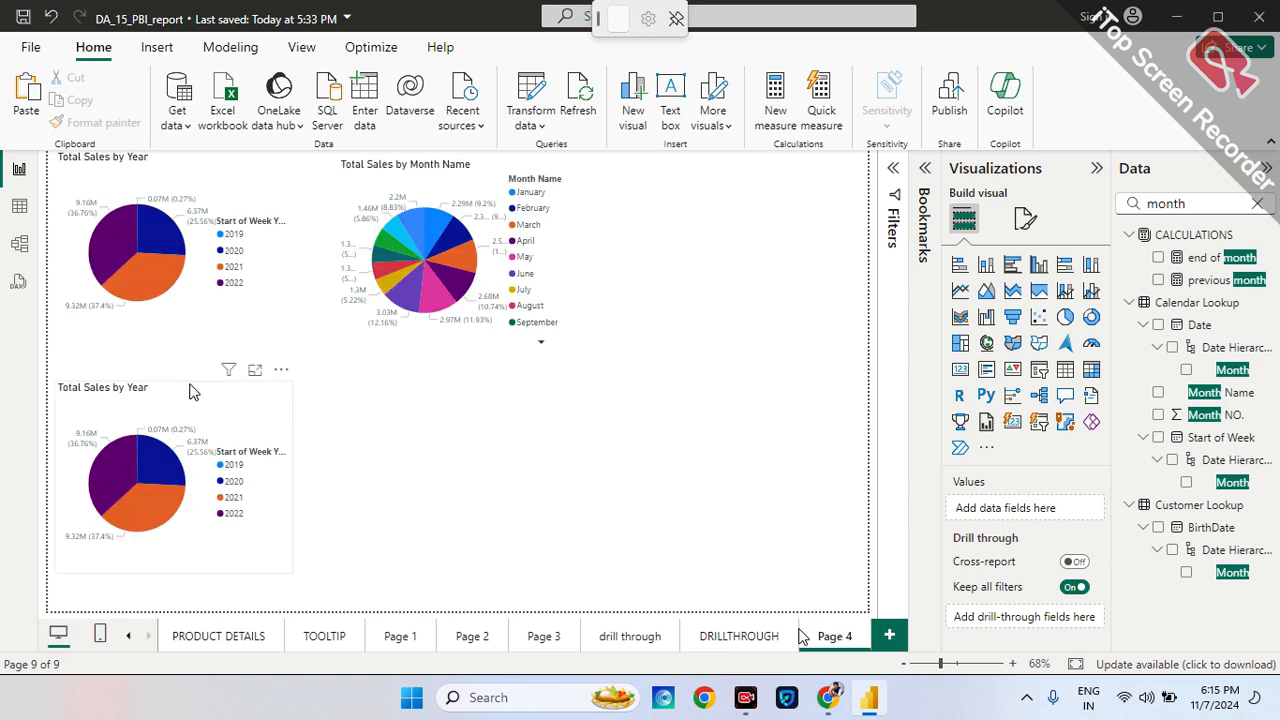
click(1257, 204)
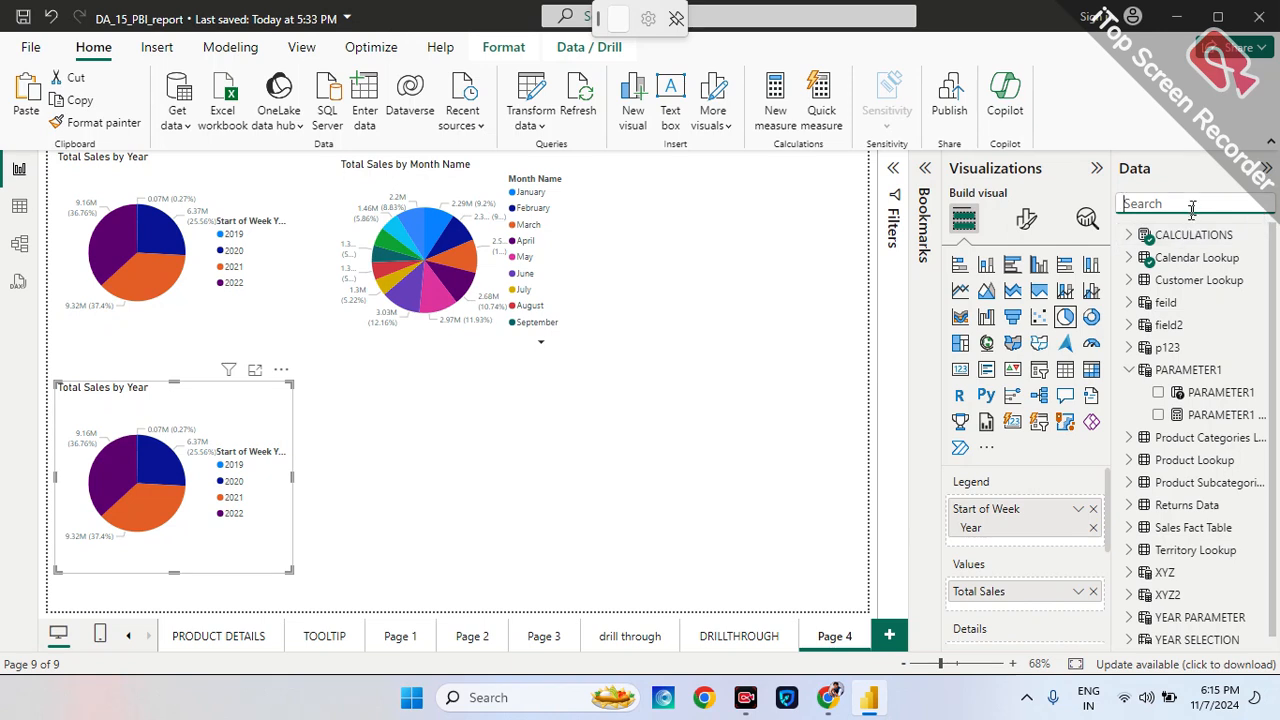
text(quarter)
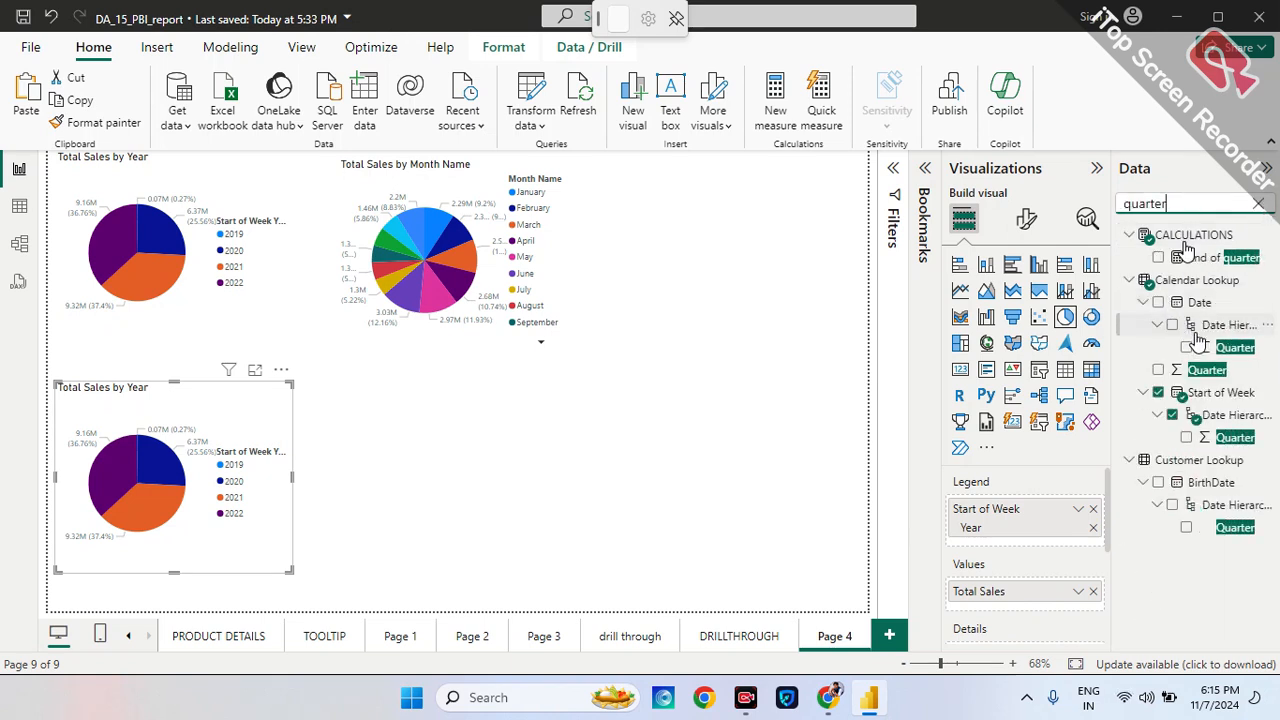
drag(1232, 347, 1063, 530)
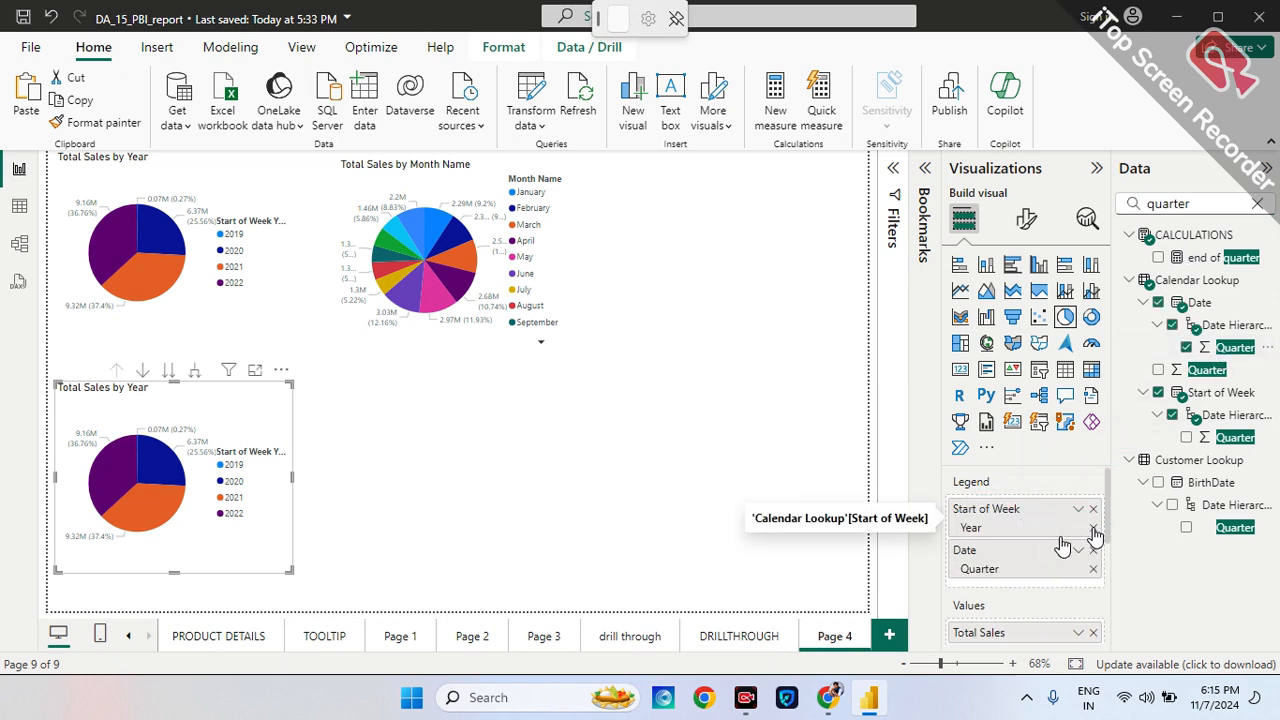
click(1093, 509)
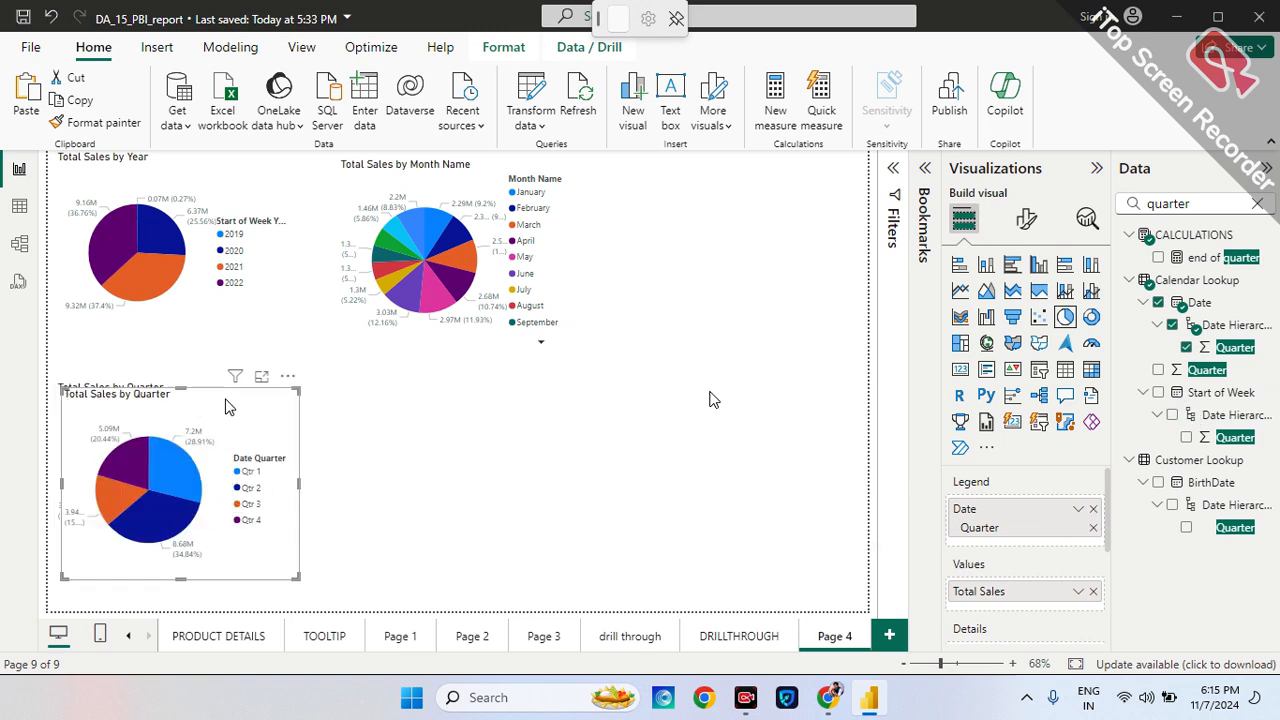
Duplicate the Total Sales by Quarter pie, place the copy beside it, and replace the copy's legend with Day Name.
drag(225, 405, 503, 399)
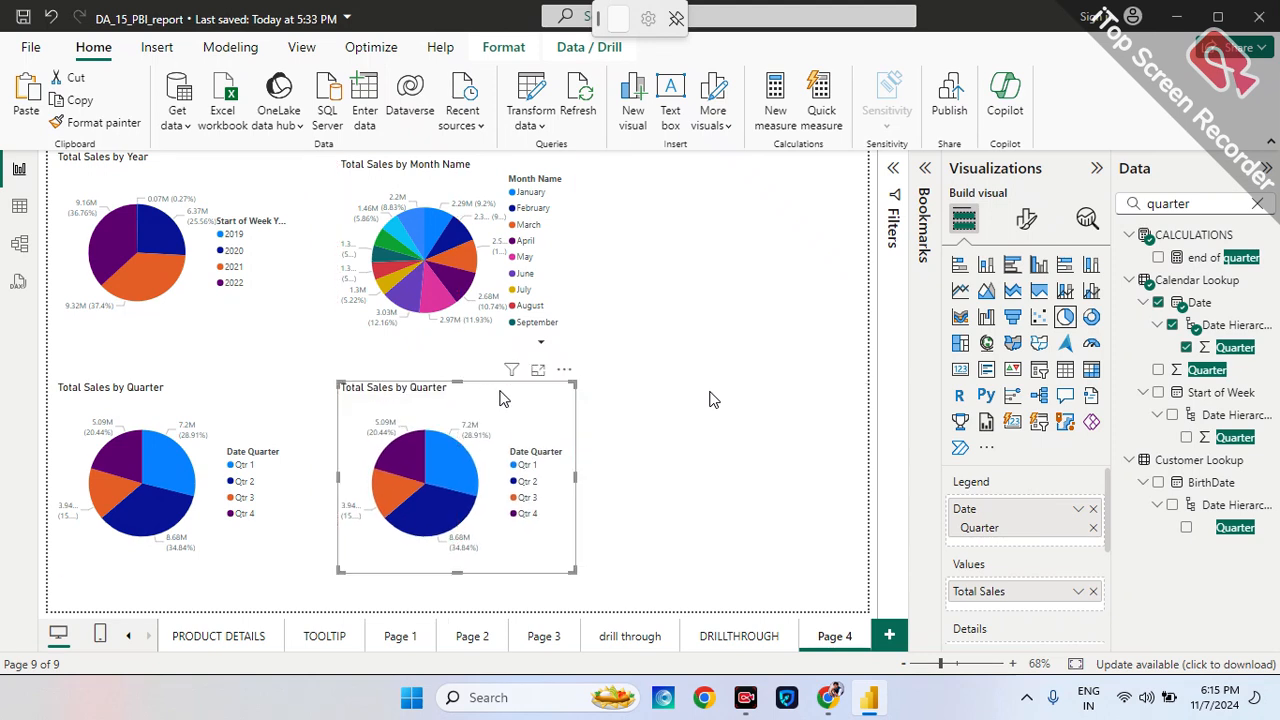
click(1256, 205)
text(day)
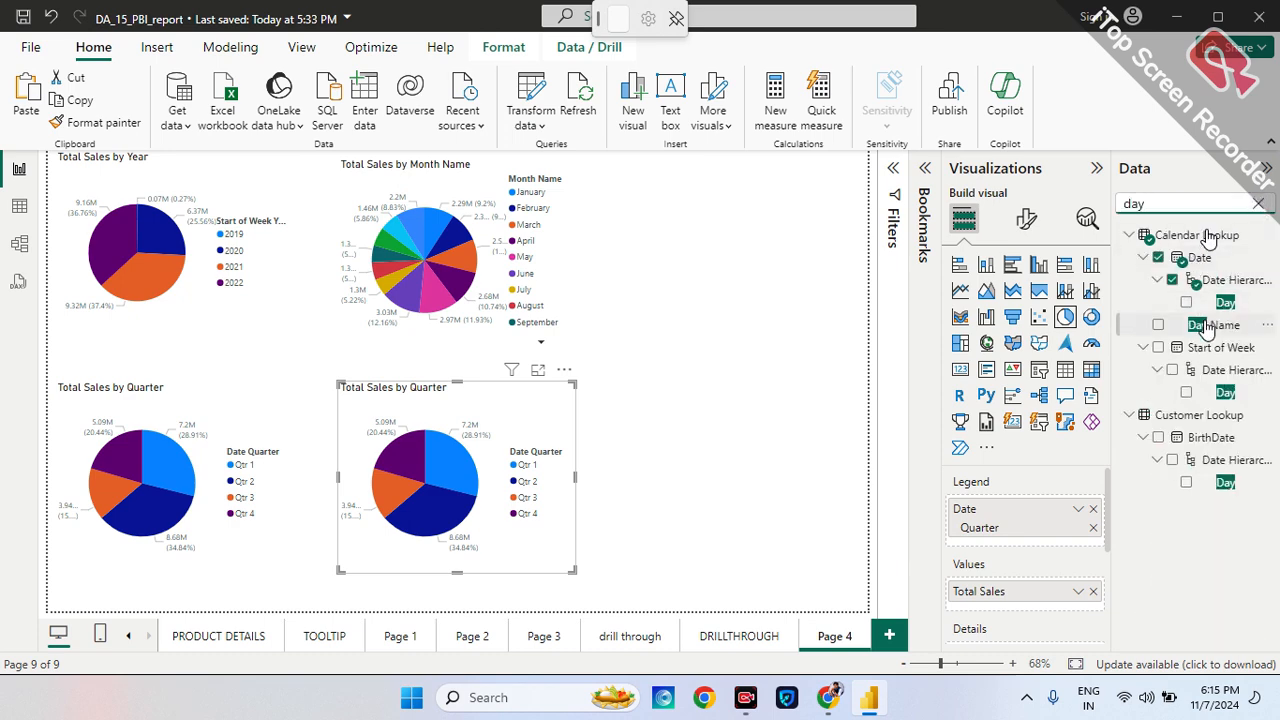
click(1093, 509)
drag(1203, 322, 1035, 509)
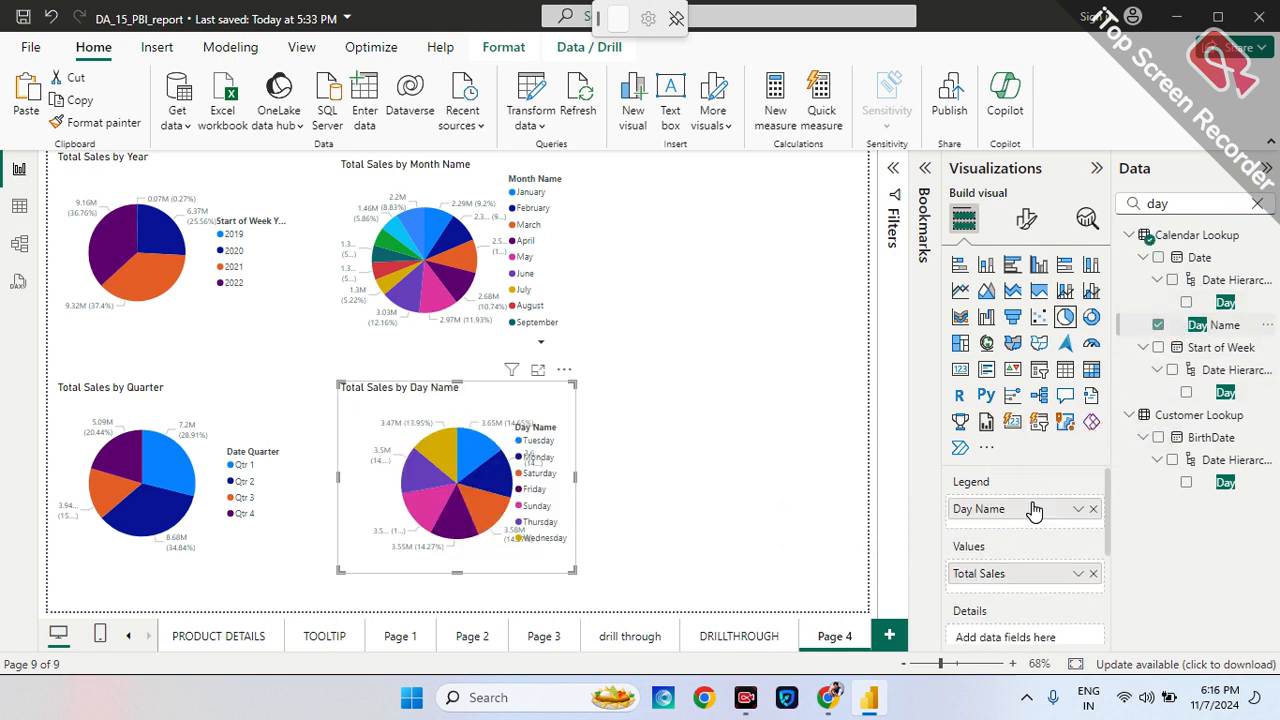
click(630, 410)
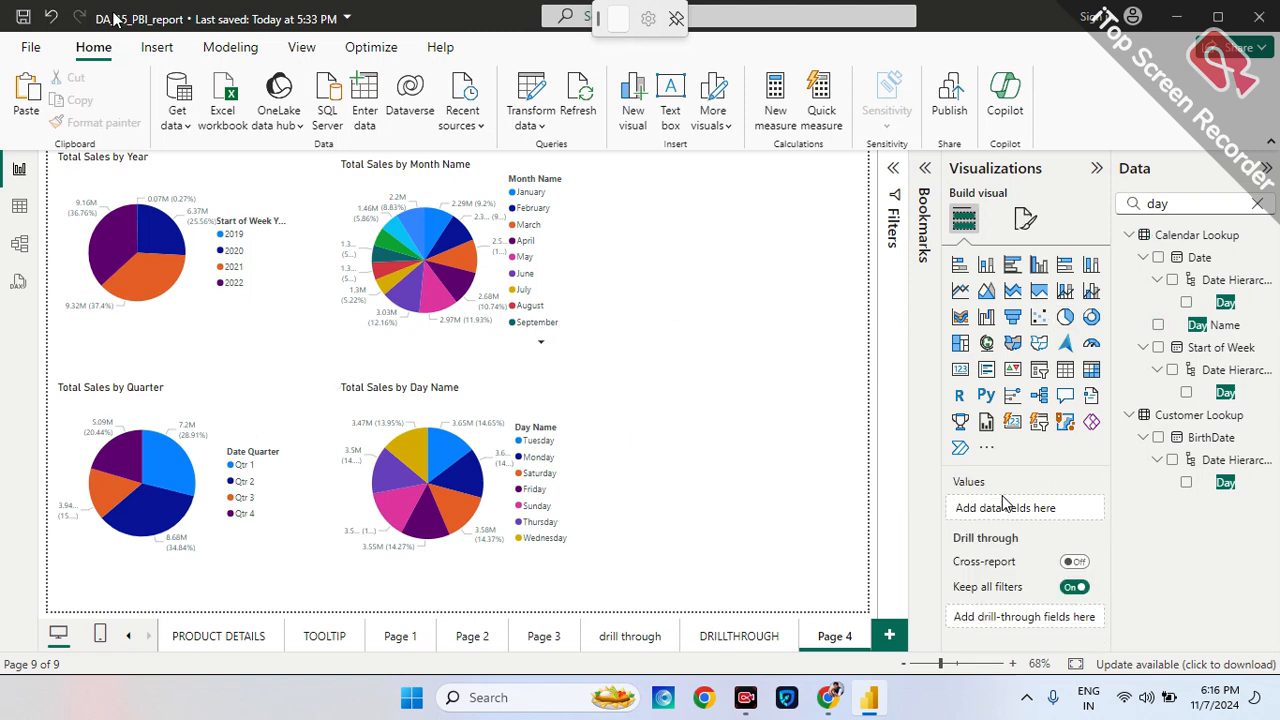
Clear the field search and open the setup for a new fields parameter.
click(222, 47)
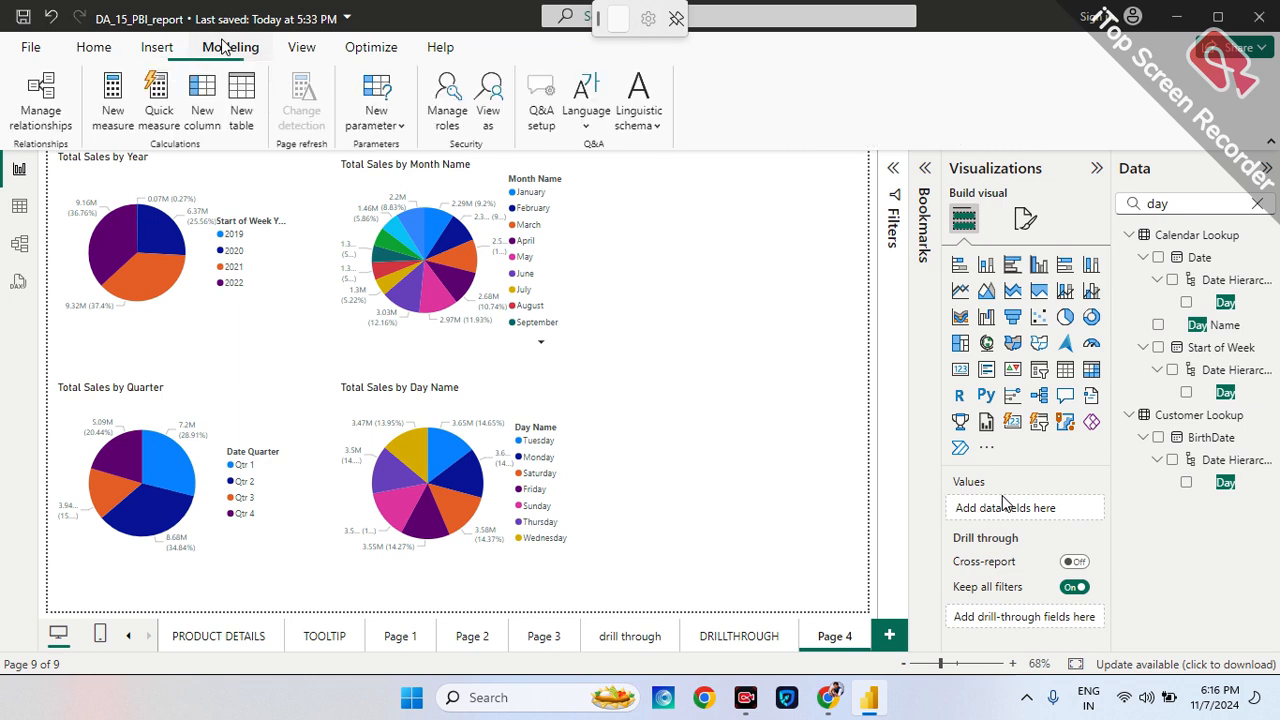
click(106, 48)
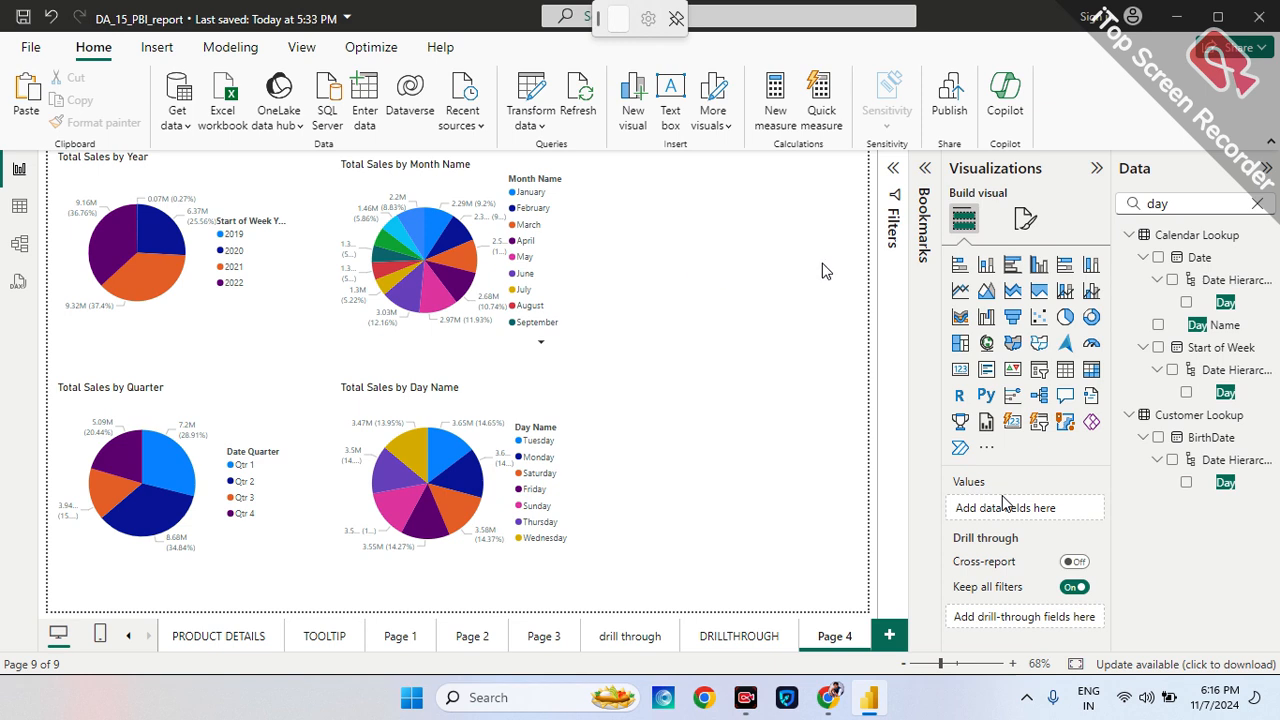
click(1254, 211)
click(1254, 214)
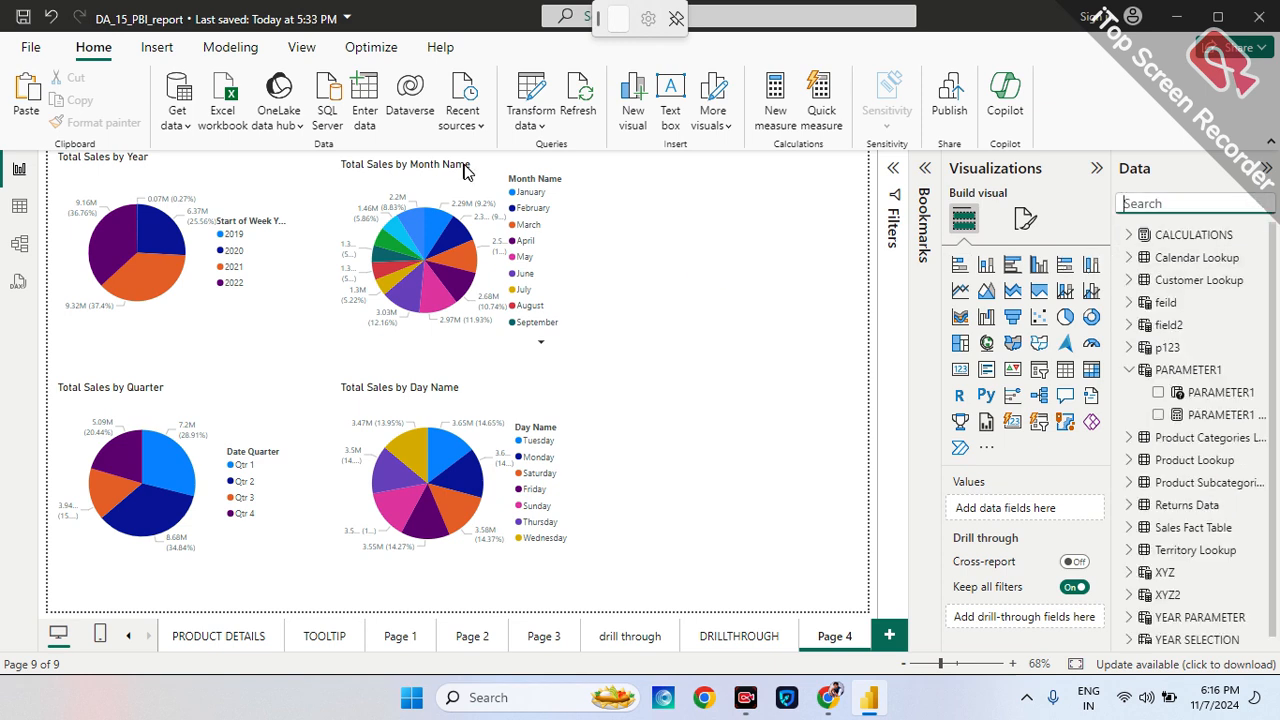
click(214, 58)
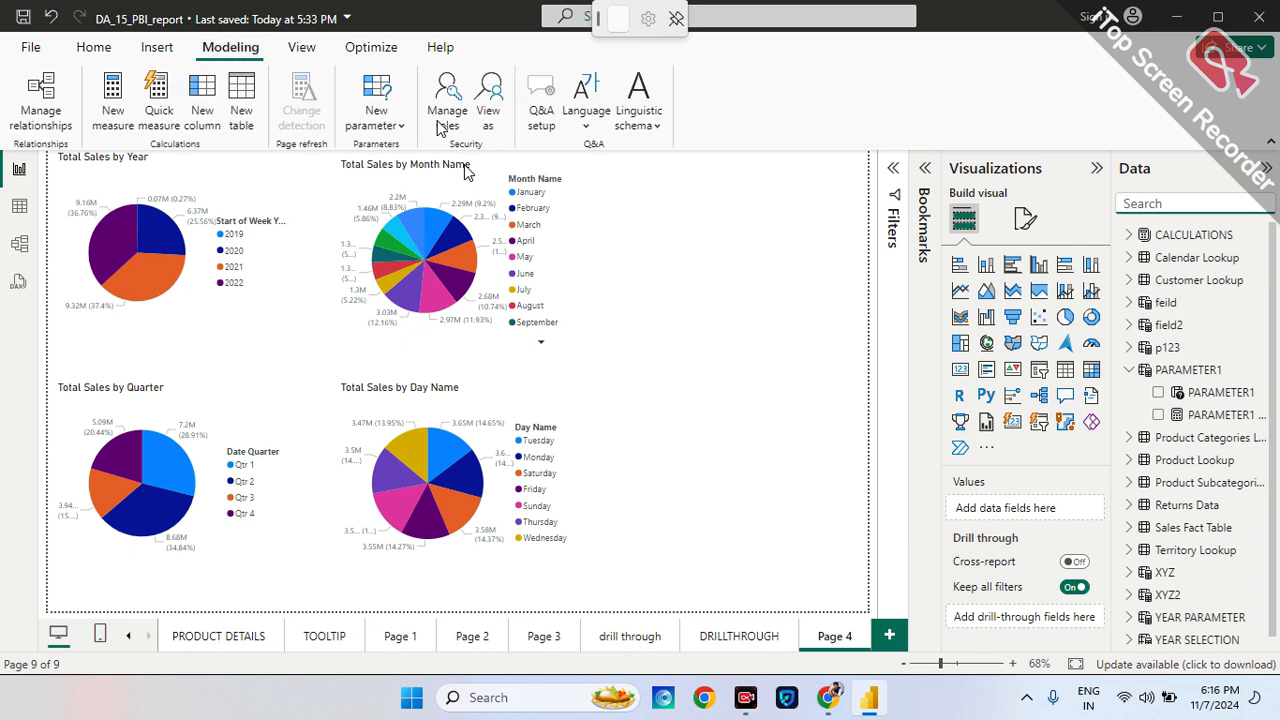
click(398, 128)
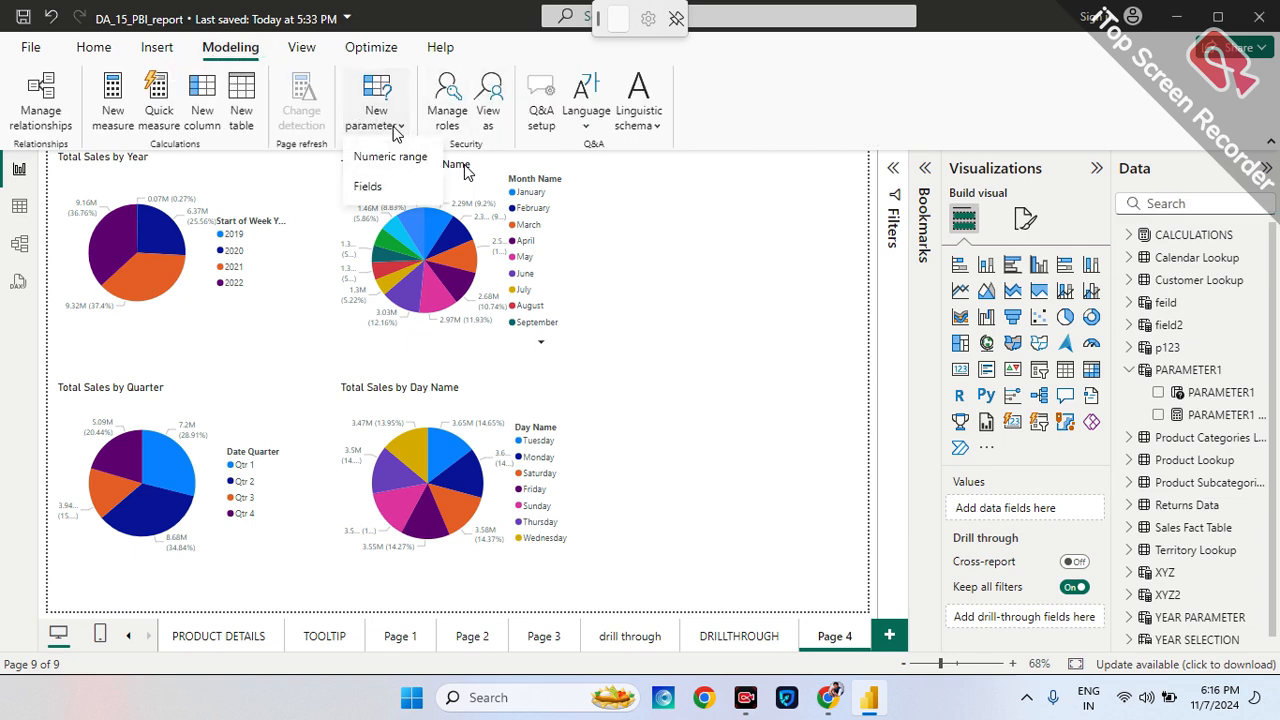
click(364, 187)
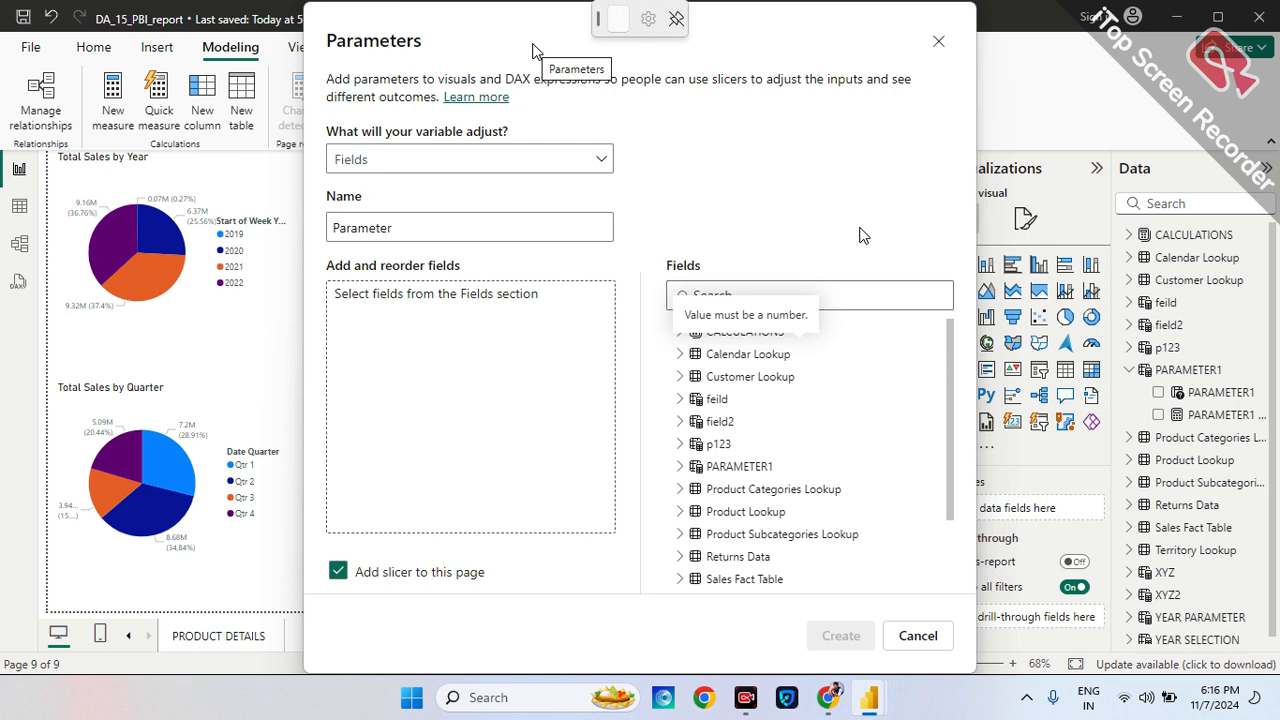
Keep Fields as the variable type and name the parameter FIELDPARAMETER.
click(571, 159)
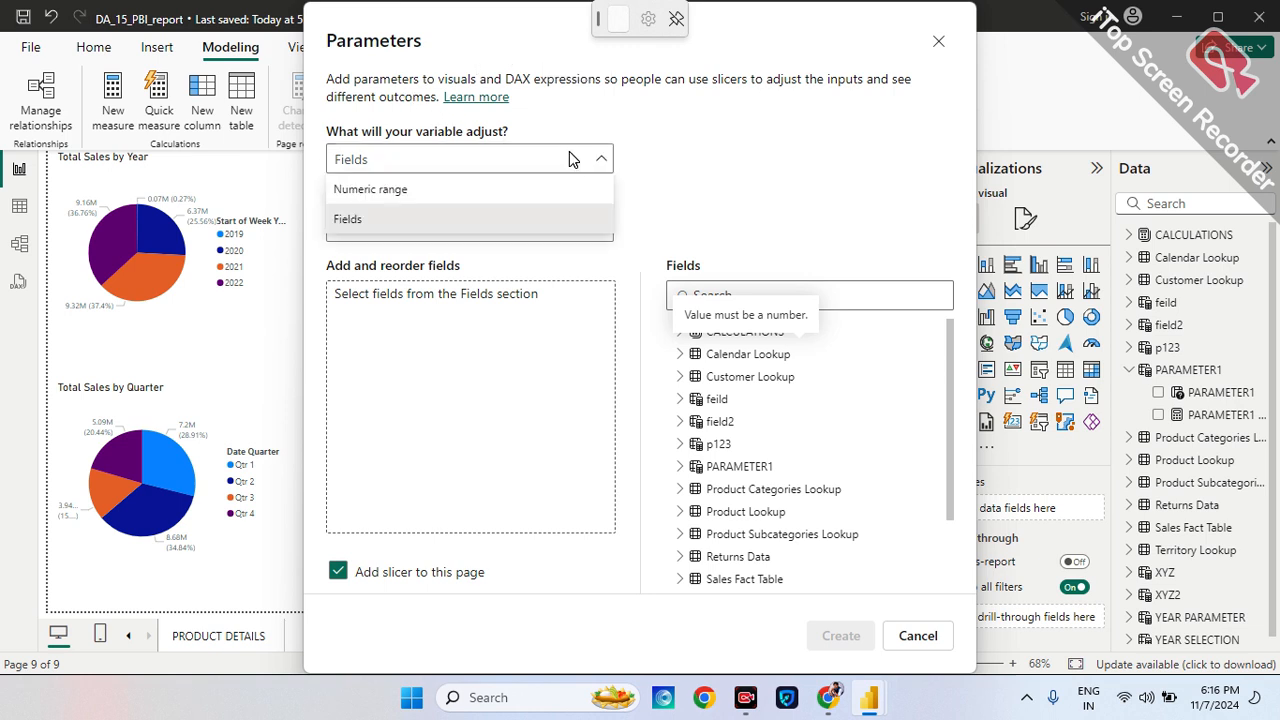
click(571, 159)
click(463, 228)
key(BackSpace)
key(BackSpace)
key(BackSpace)
key(BackSpace)
key(BackSpace)
key(BackSpace)
key(BackSpace)
key(BackSpace)
key(BackSpace)
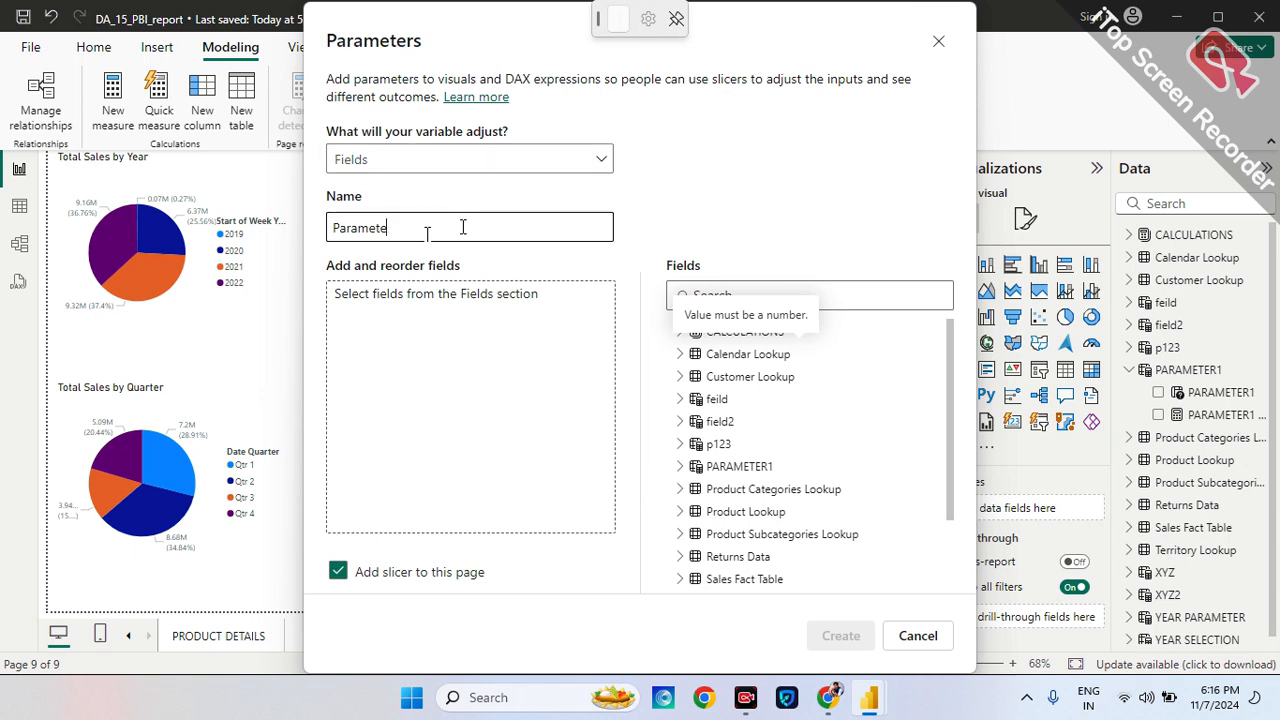
text(FILED)
key(BackSpace)
key(BackSpace)
key(BackSpace)
key(BackSpace)
text(IELDPARAMETER)
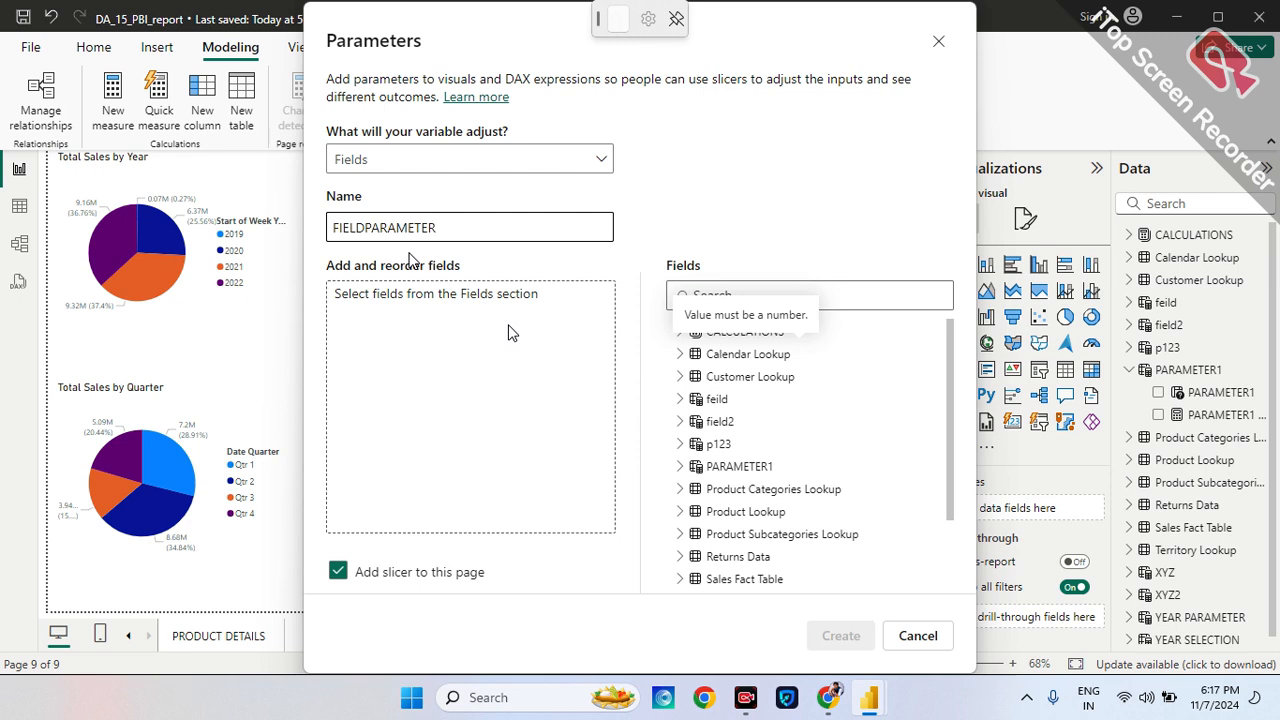
Add Year, Quarter, Month Name and Day Name from Calendar Lookup, create the parameter with its page slicer, and close its formula.
click(681, 355)
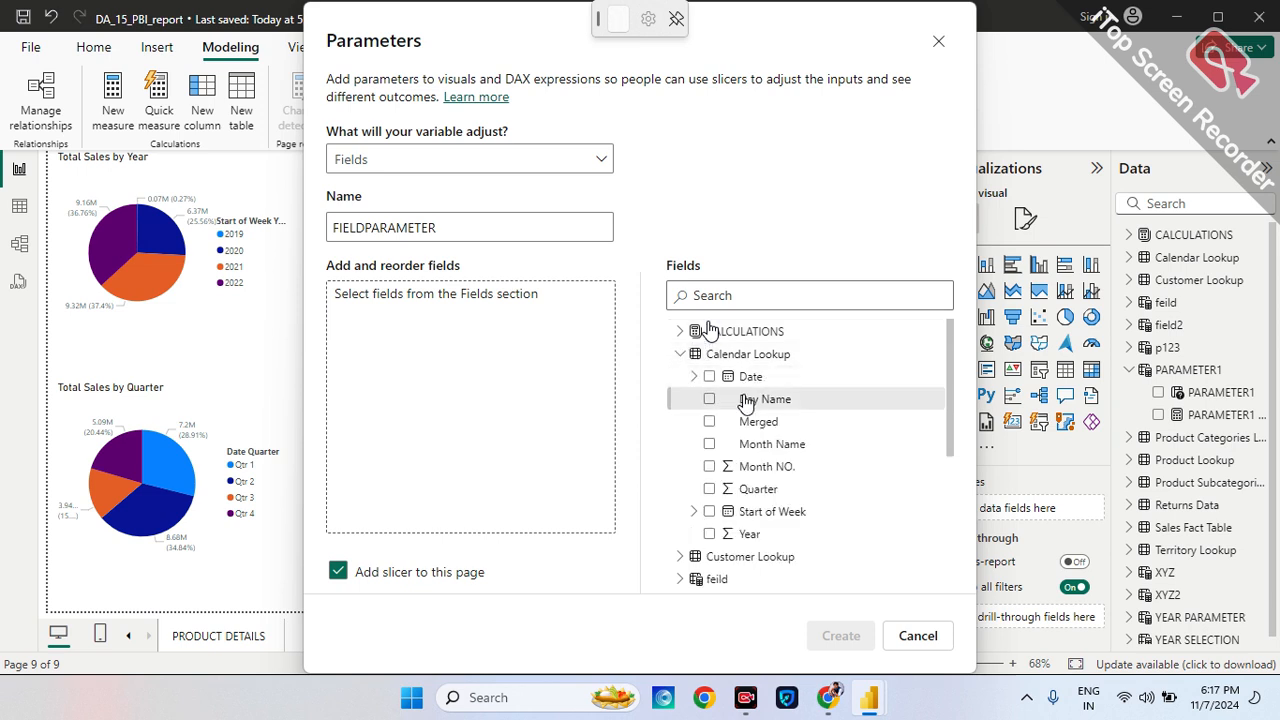
mouse_move(748, 402)
mouse_down()
mouse_move(606, 394)
mouse_move(720, 417)
mouse_move(751, 400)
mouse_up()
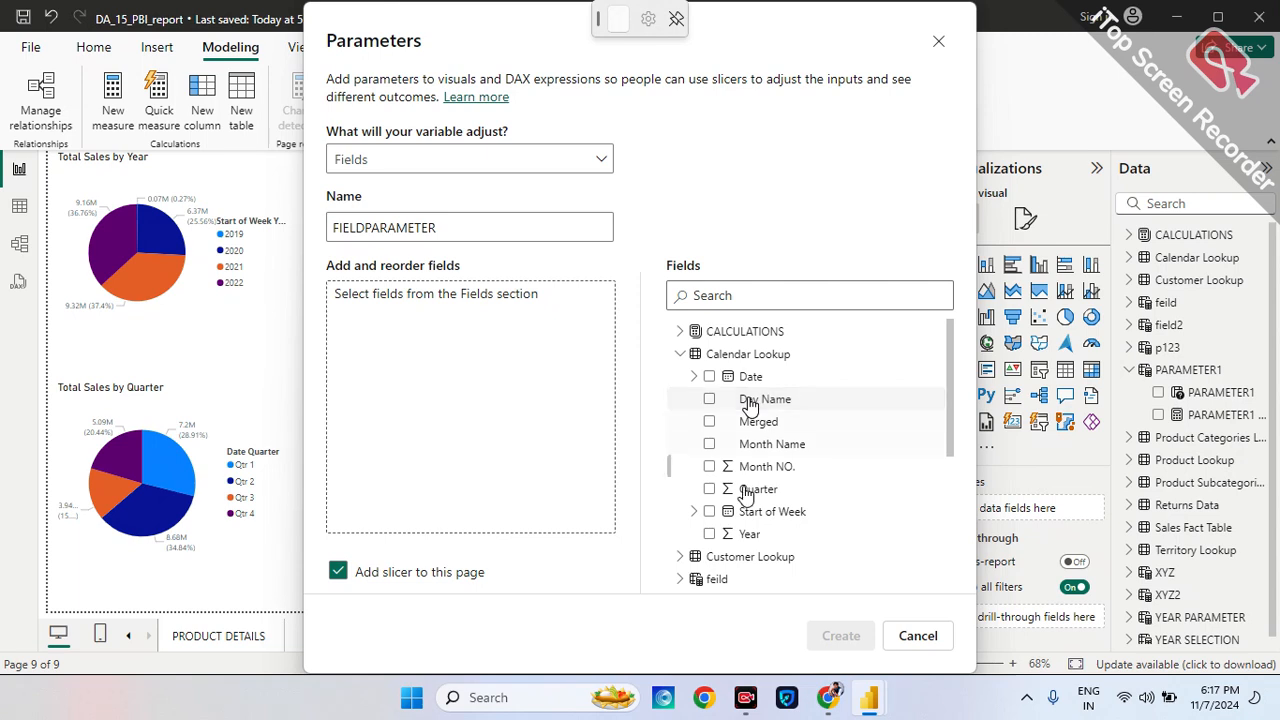
drag(749, 540, 407, 316)
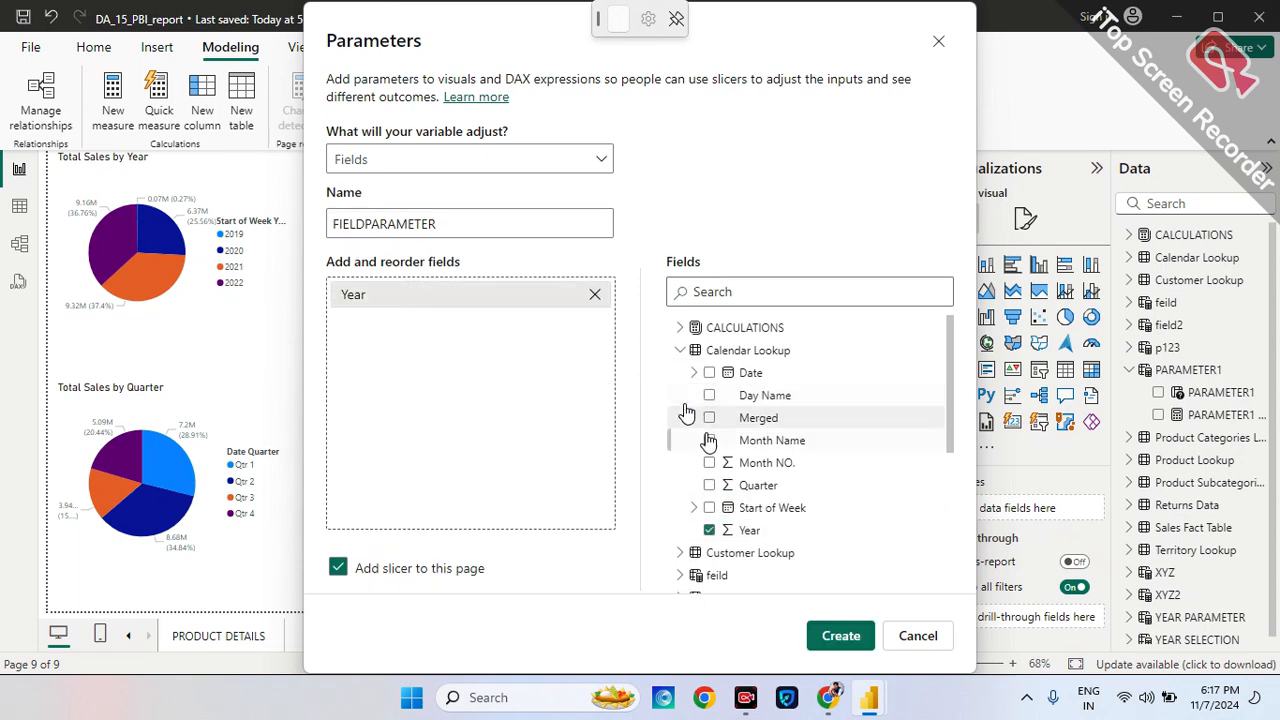
click(709, 485)
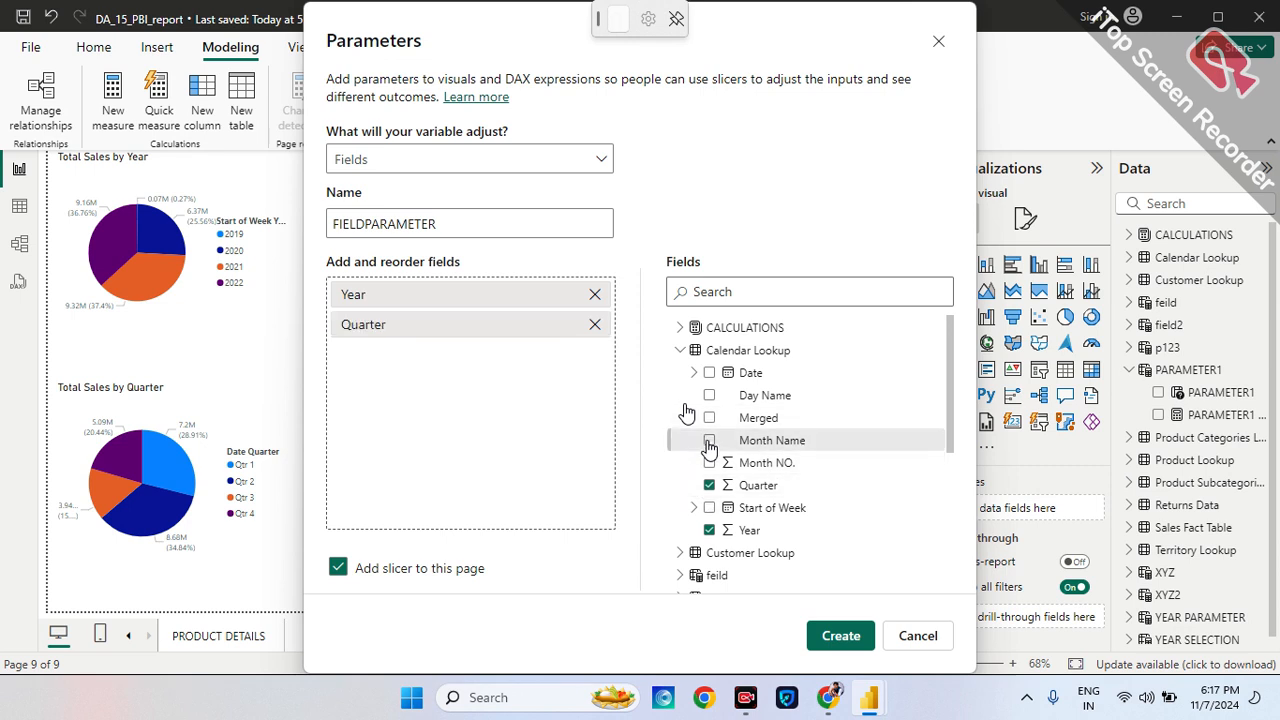
click(709, 444)
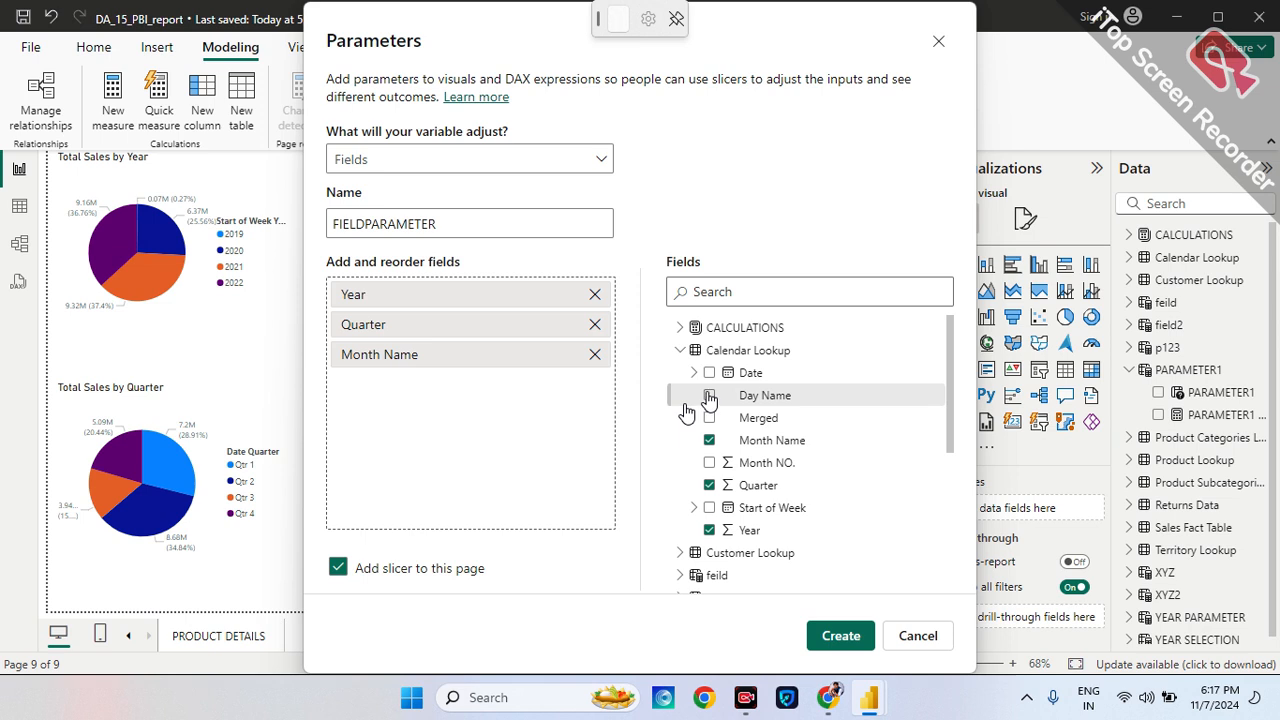
click(709, 395)
click(845, 635)
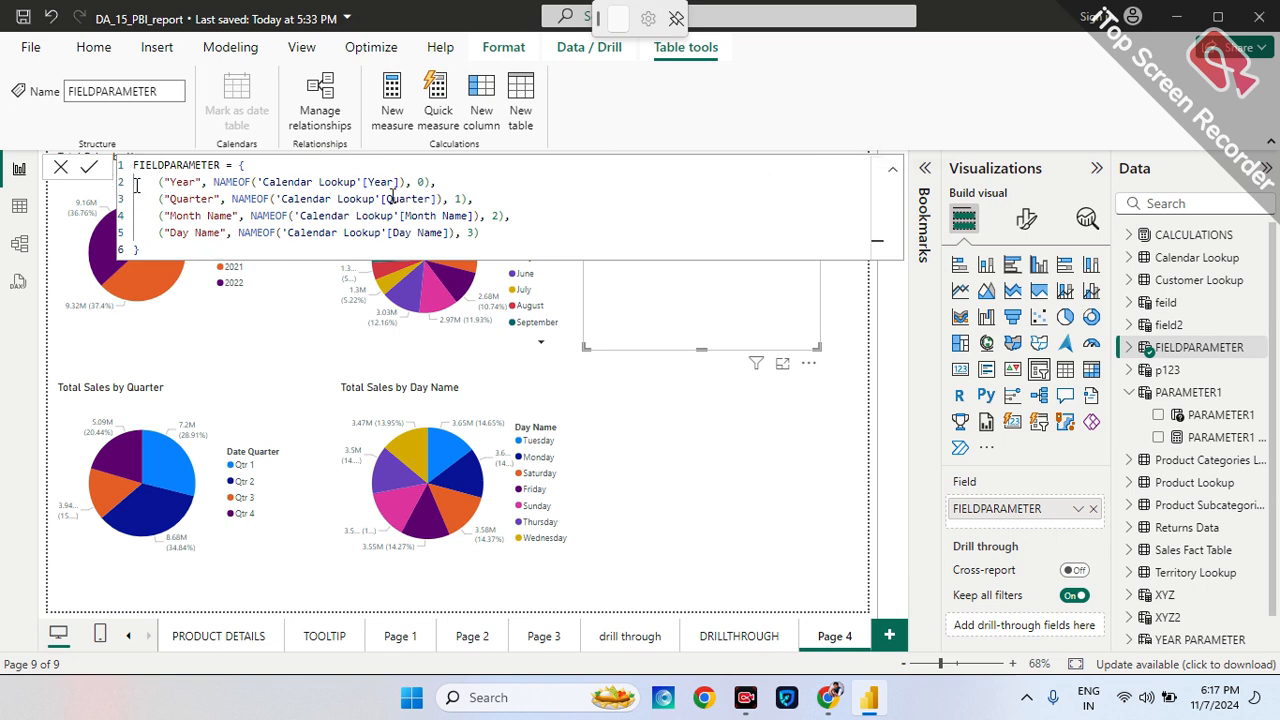
click(890, 172)
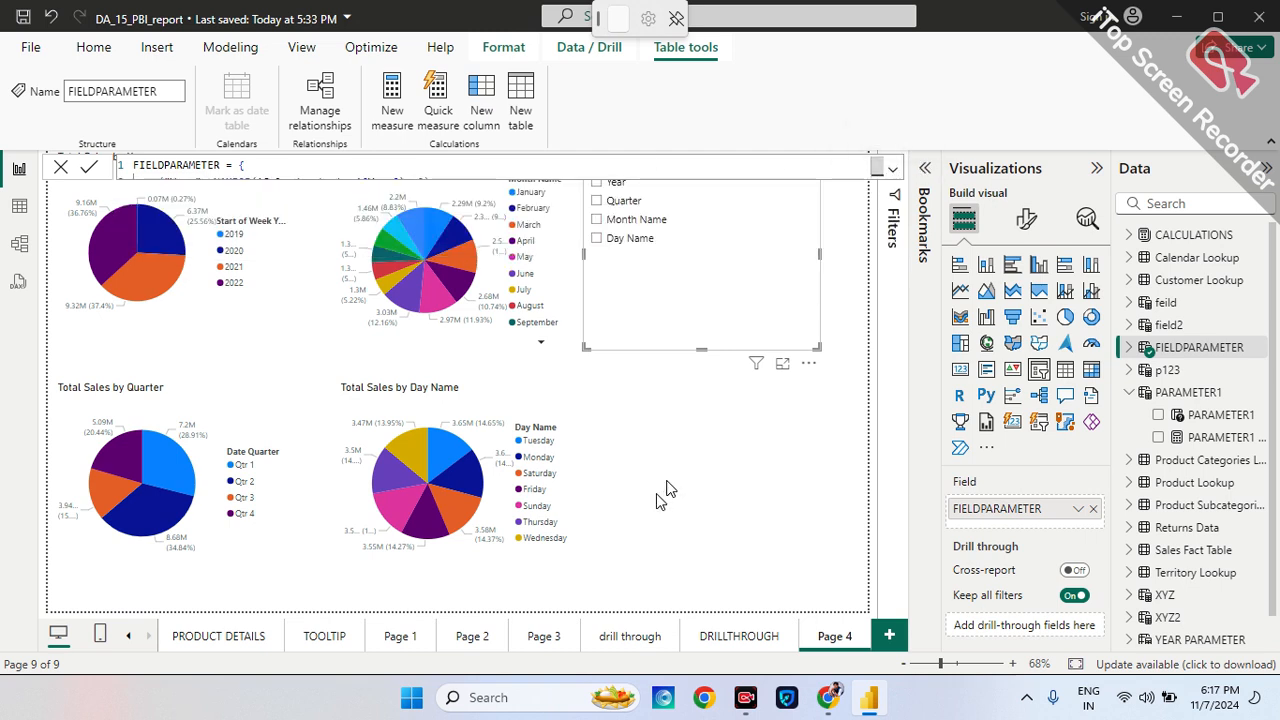
click(60, 167)
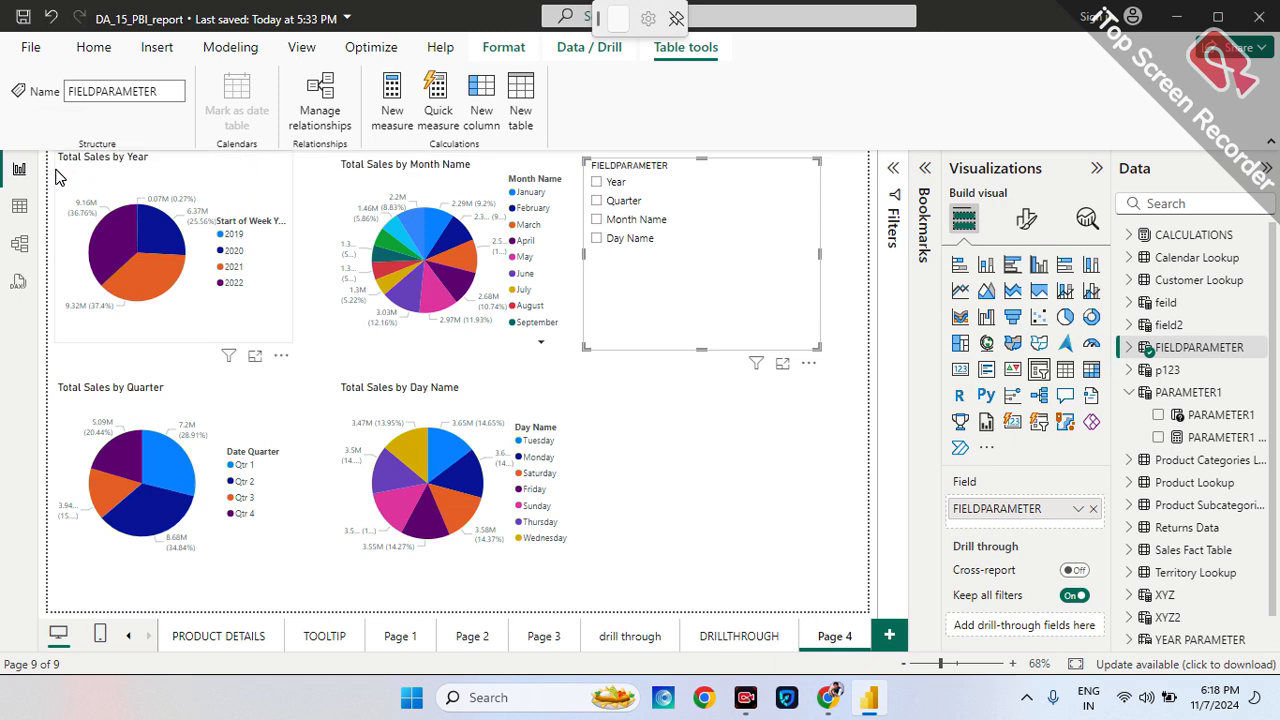
Duplicate the Total Sales by Year pie and place the copy below the FIELDPARAMETER slicer.
click(243, 172)
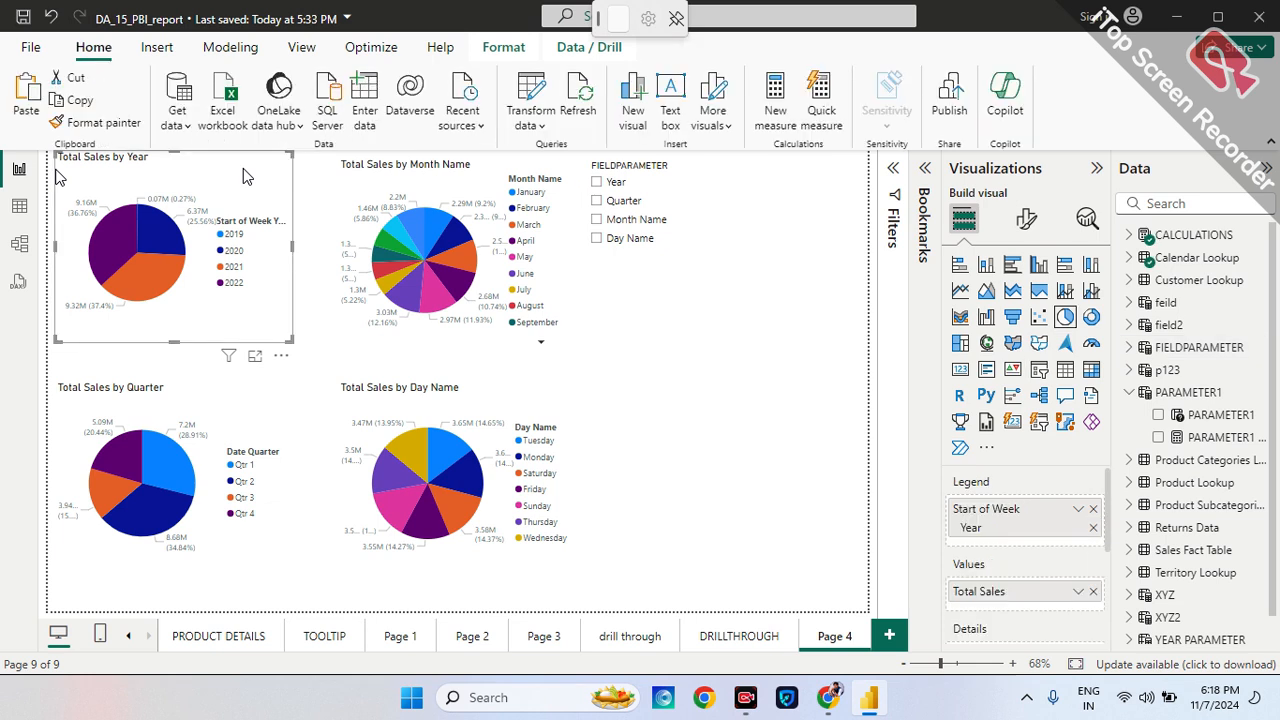
drag(243, 170, 769, 355)
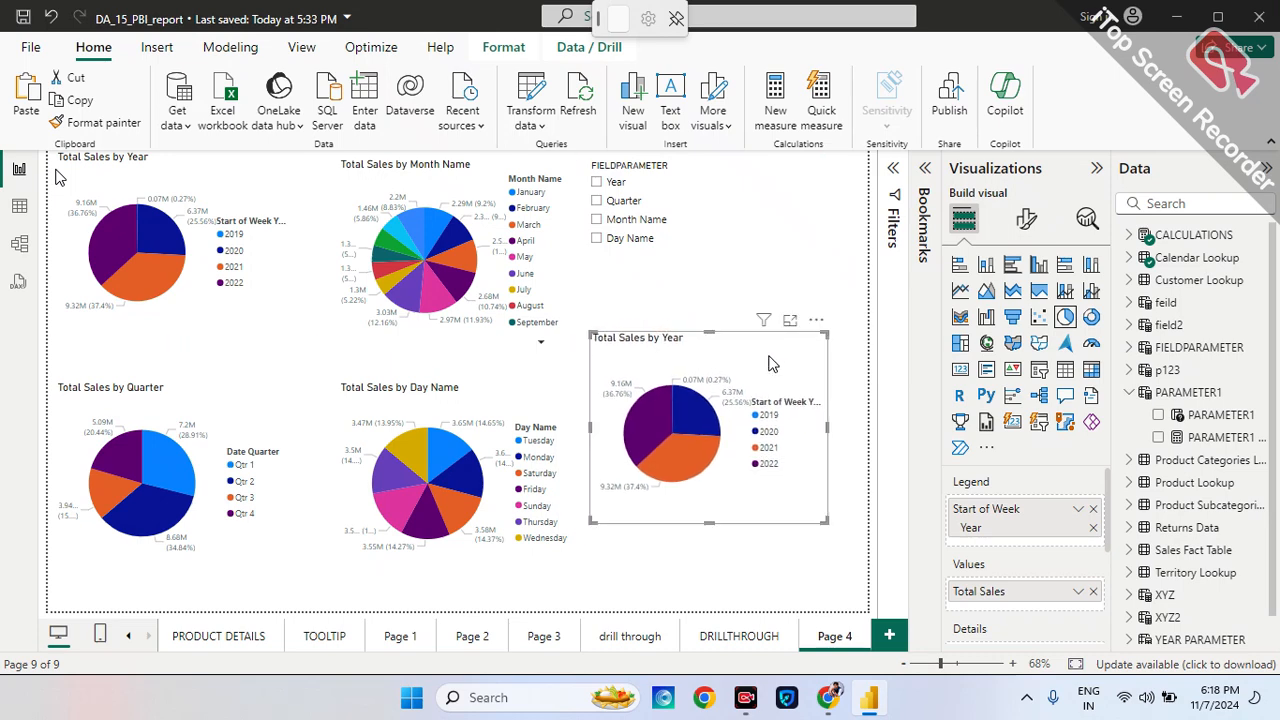
Choose Month Name in the FIELDPARAMETER slicer and shorten the slicer so it ends above the duplicated pie.
click(755, 268)
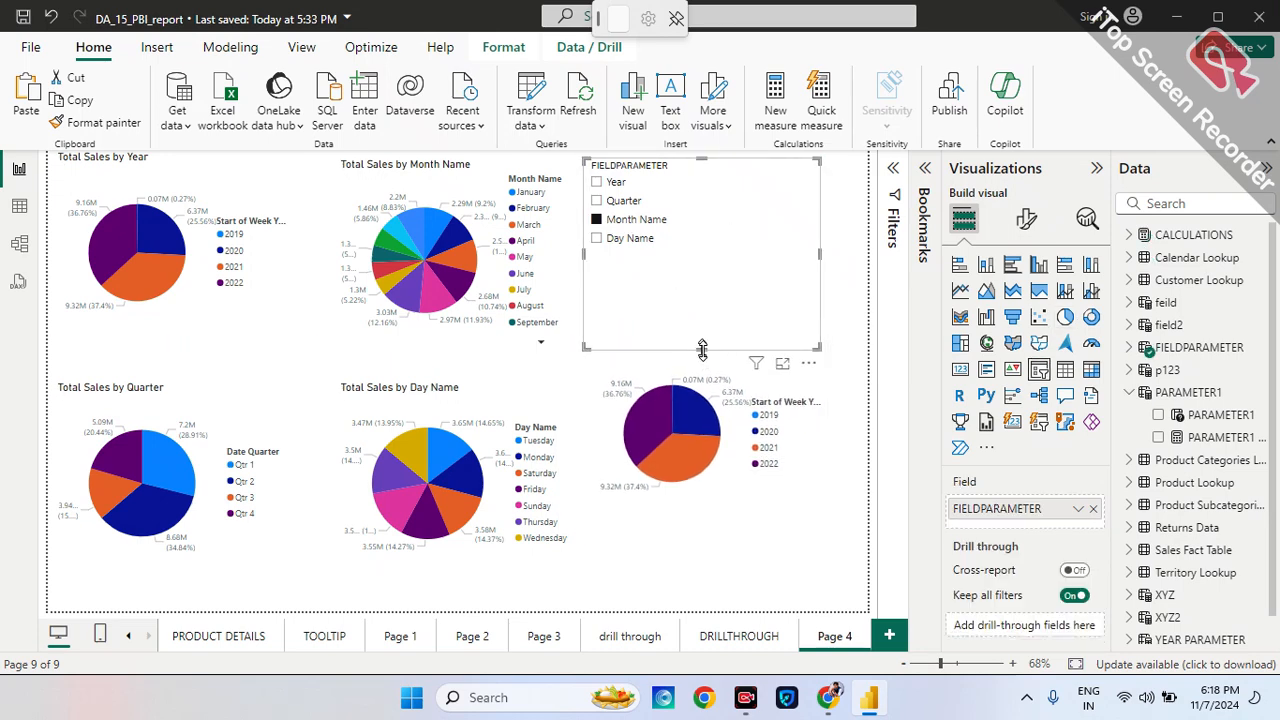
drag(702, 348, 687, 276)
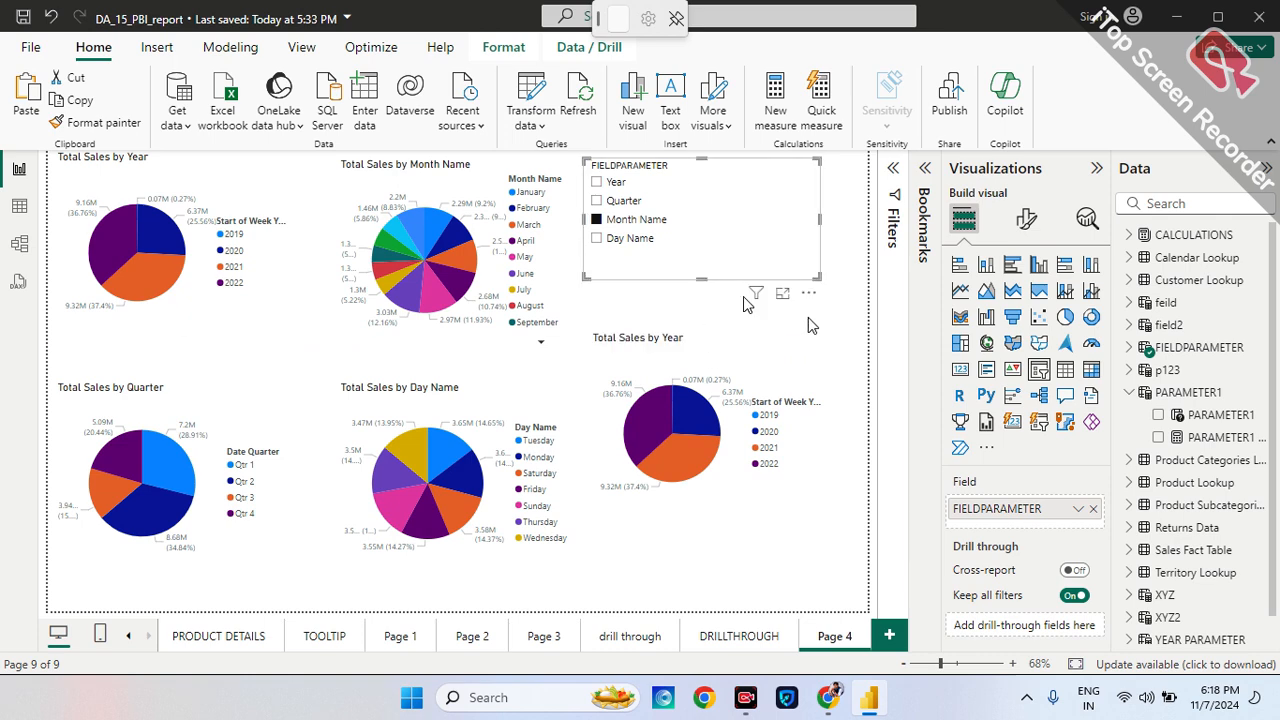
click(826, 326)
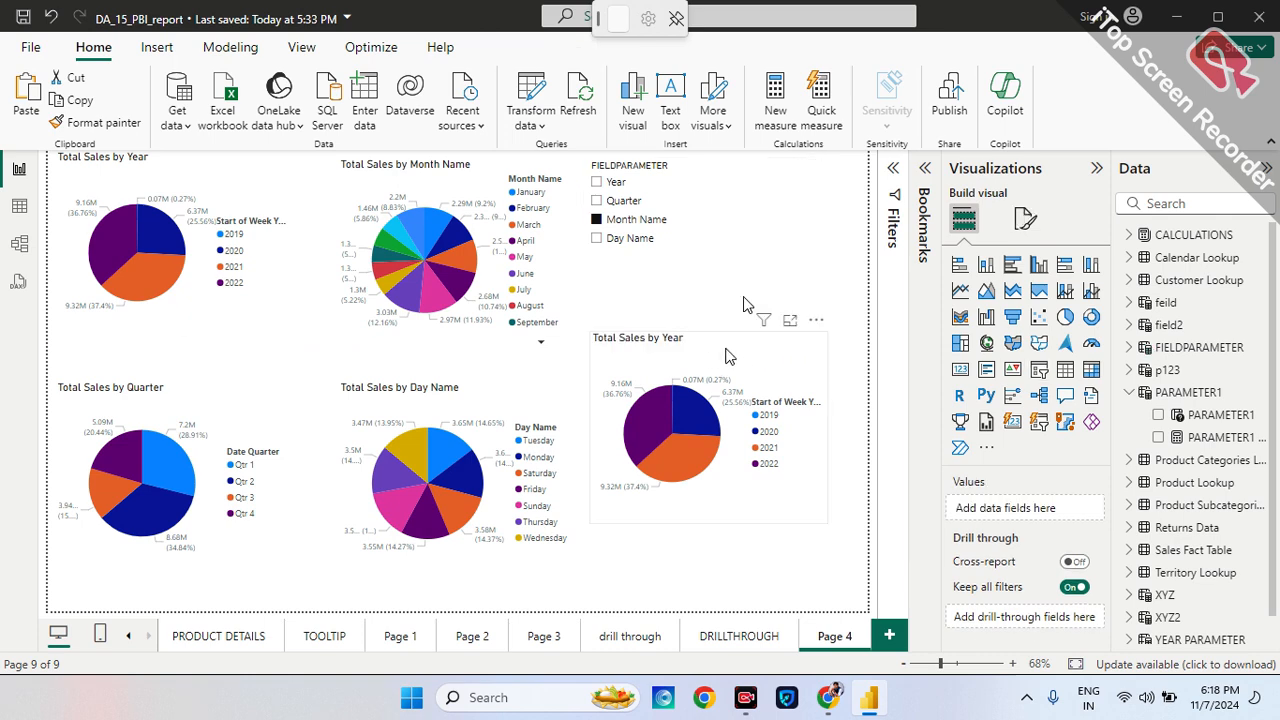
Replace the duplicated pie's Start of Week Year legend with the FIELDPARAMETER field.
click(700, 334)
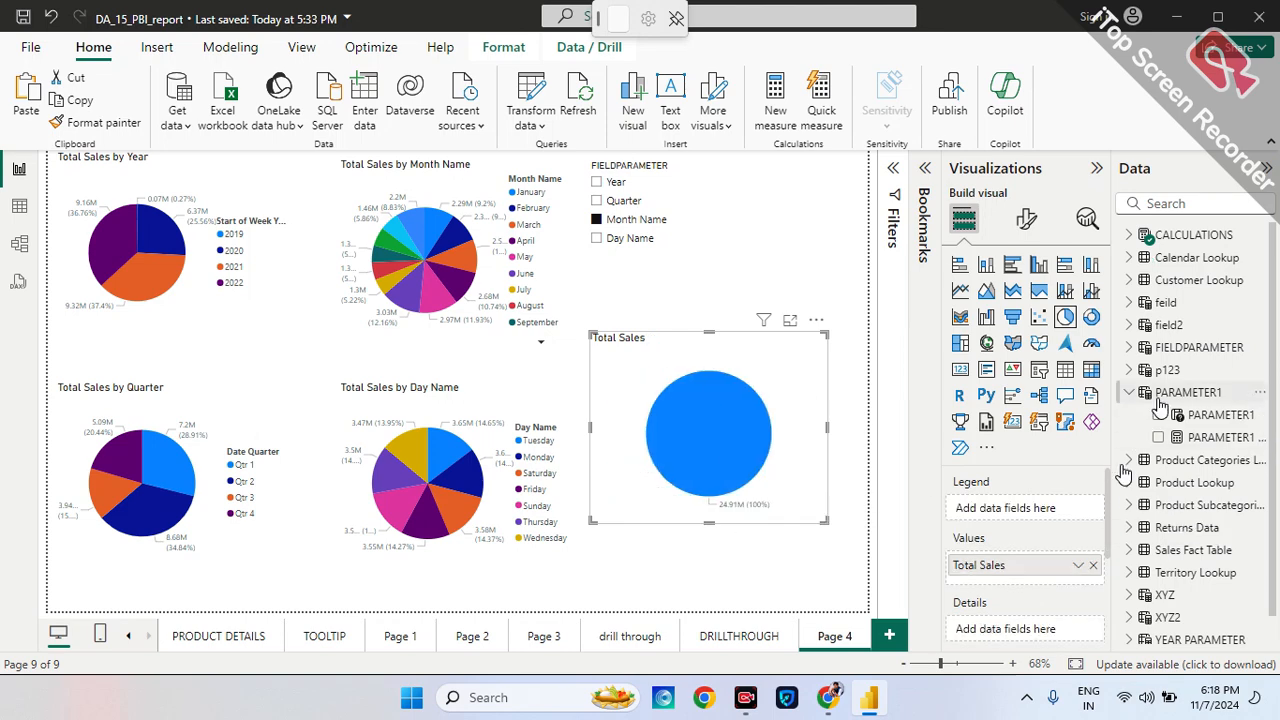
click(1131, 349)
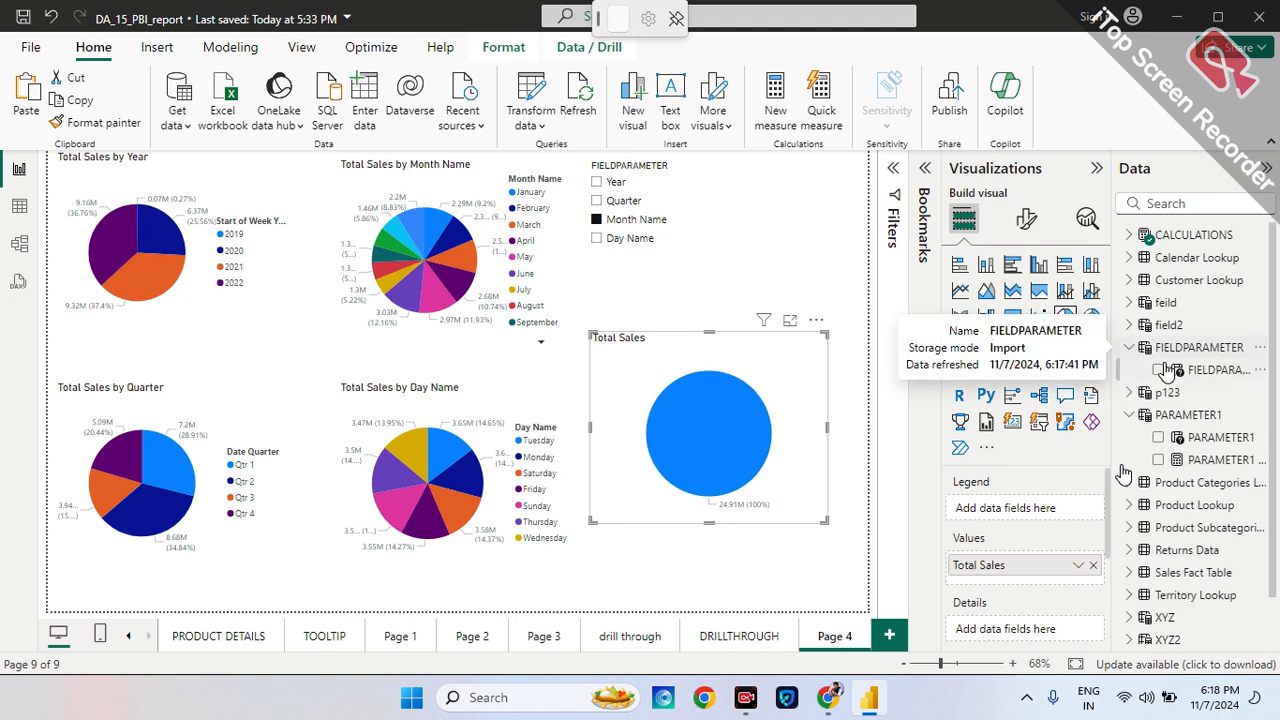
drag(1180, 372, 1040, 505)
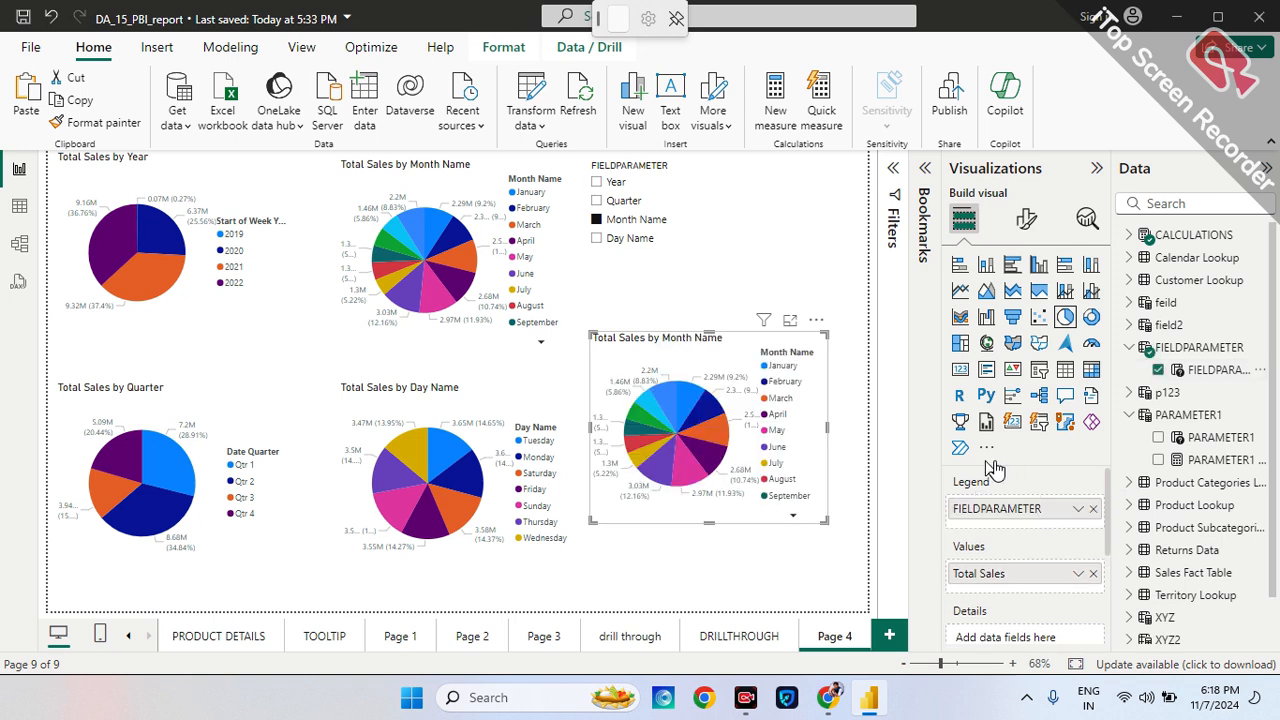
Switch the FIELDPARAMETER slicer through Year, Quarter, Month Name and Day Name to check how the pie responds.
click(597, 183)
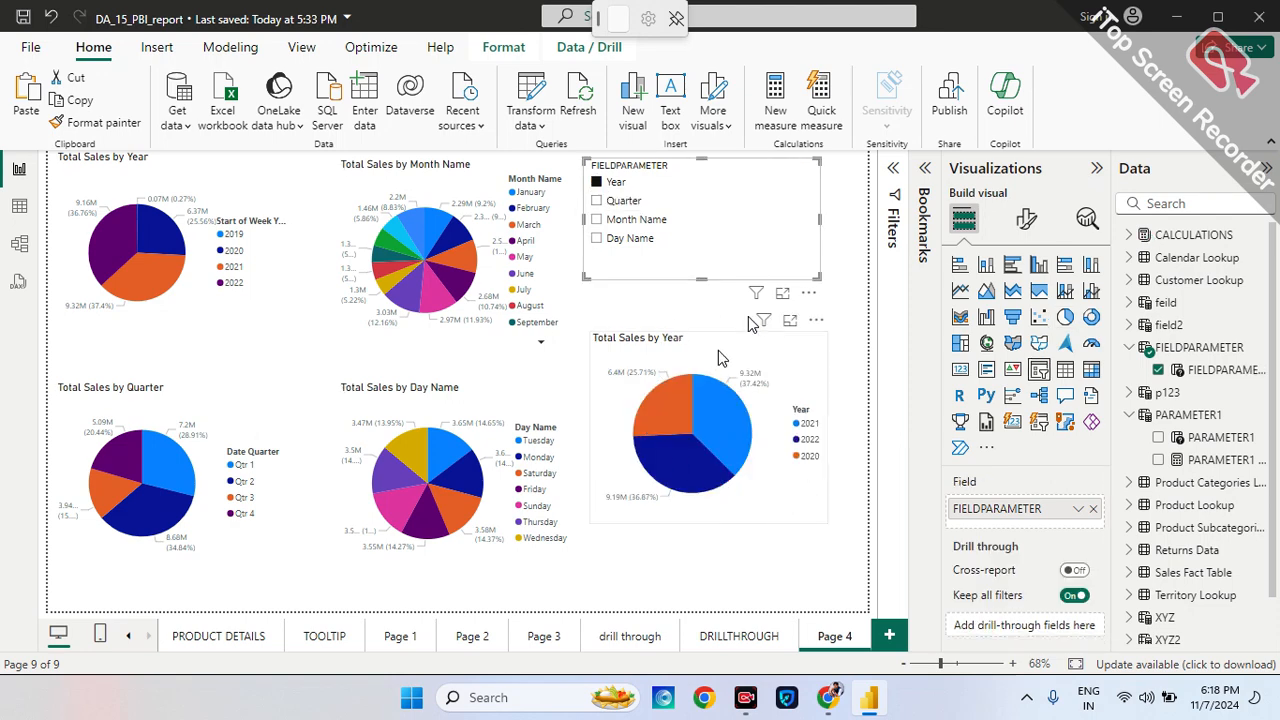
click(597, 201)
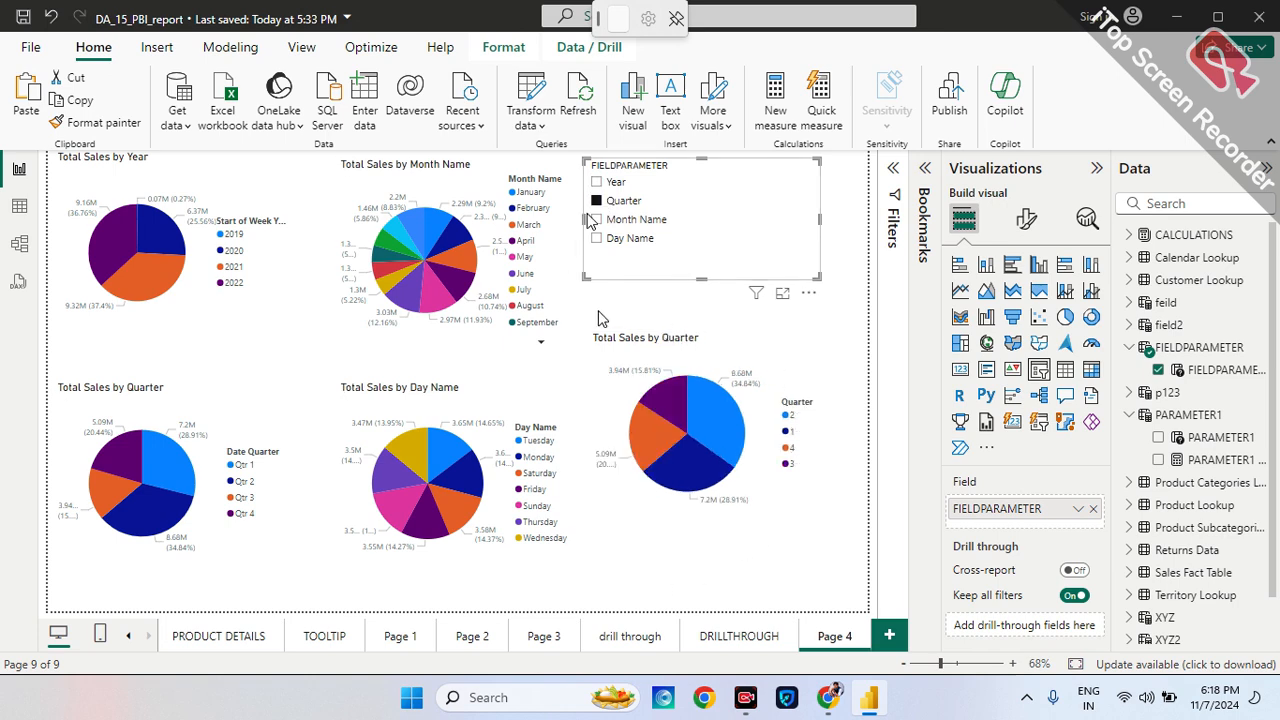
click(596, 219)
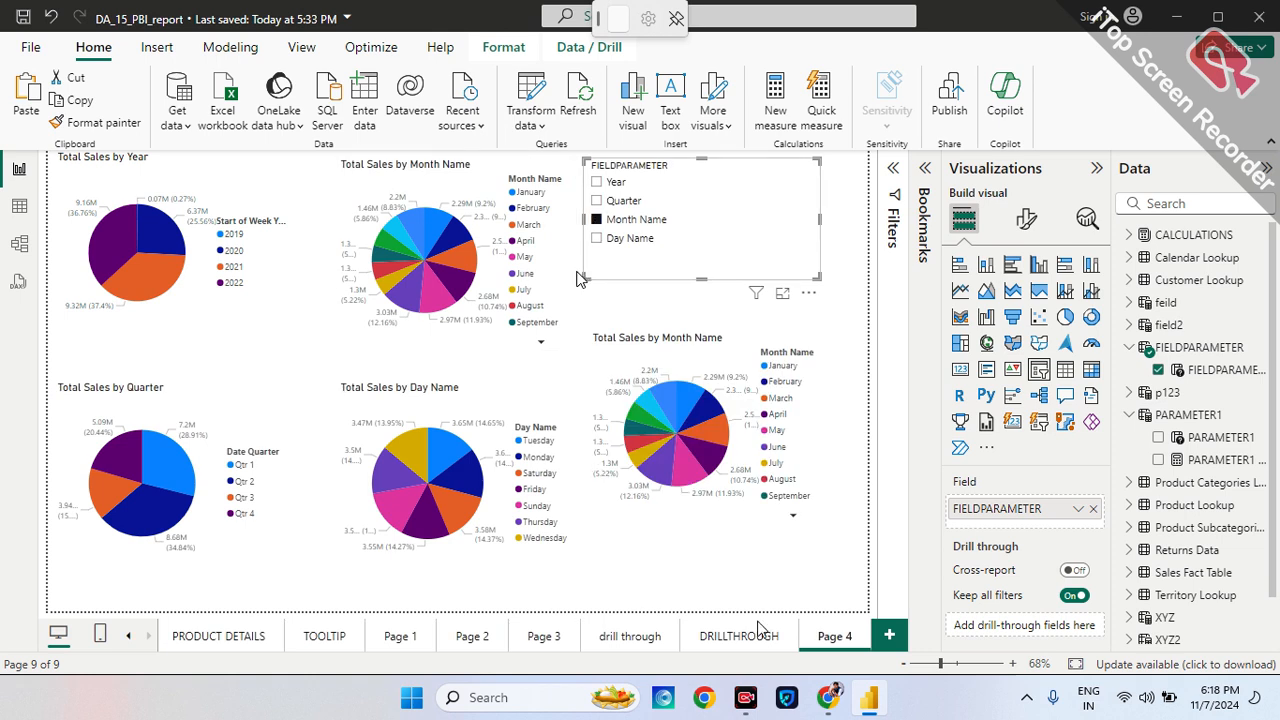
click(597, 238)
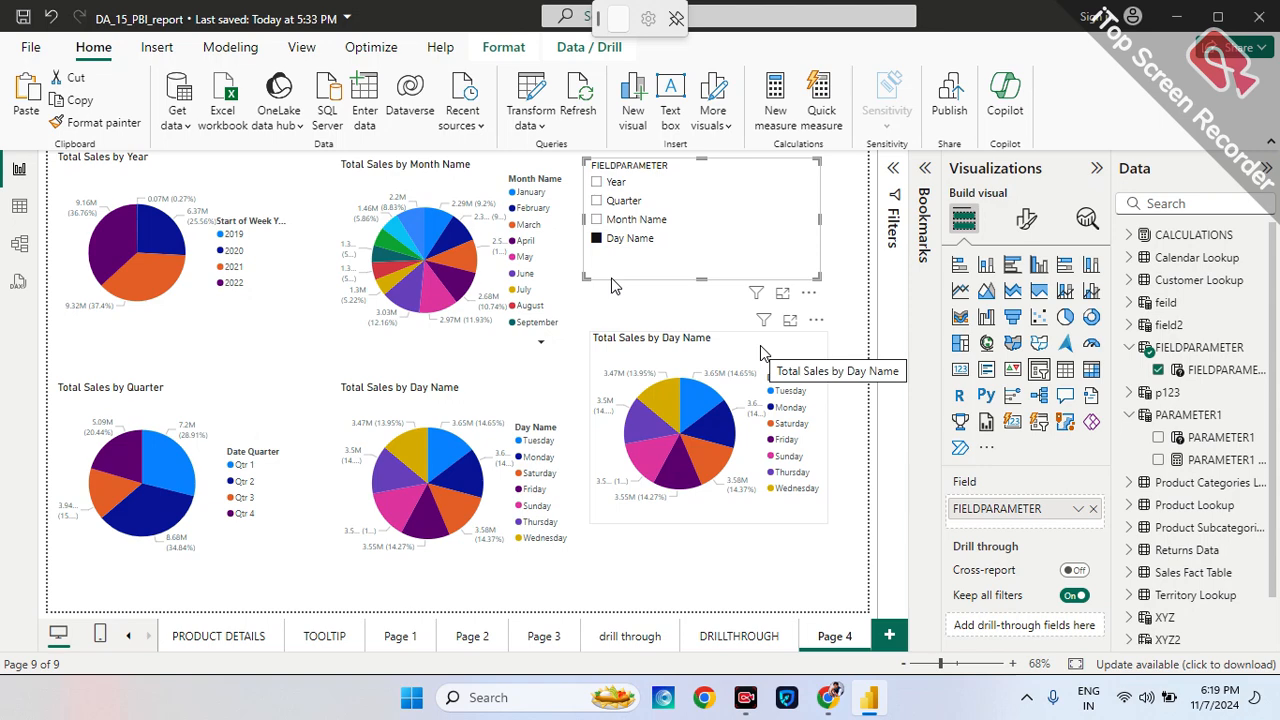
Delete the FIELDPARAMETER slicer and the pie driven by it from Page 4.
click(780, 207)
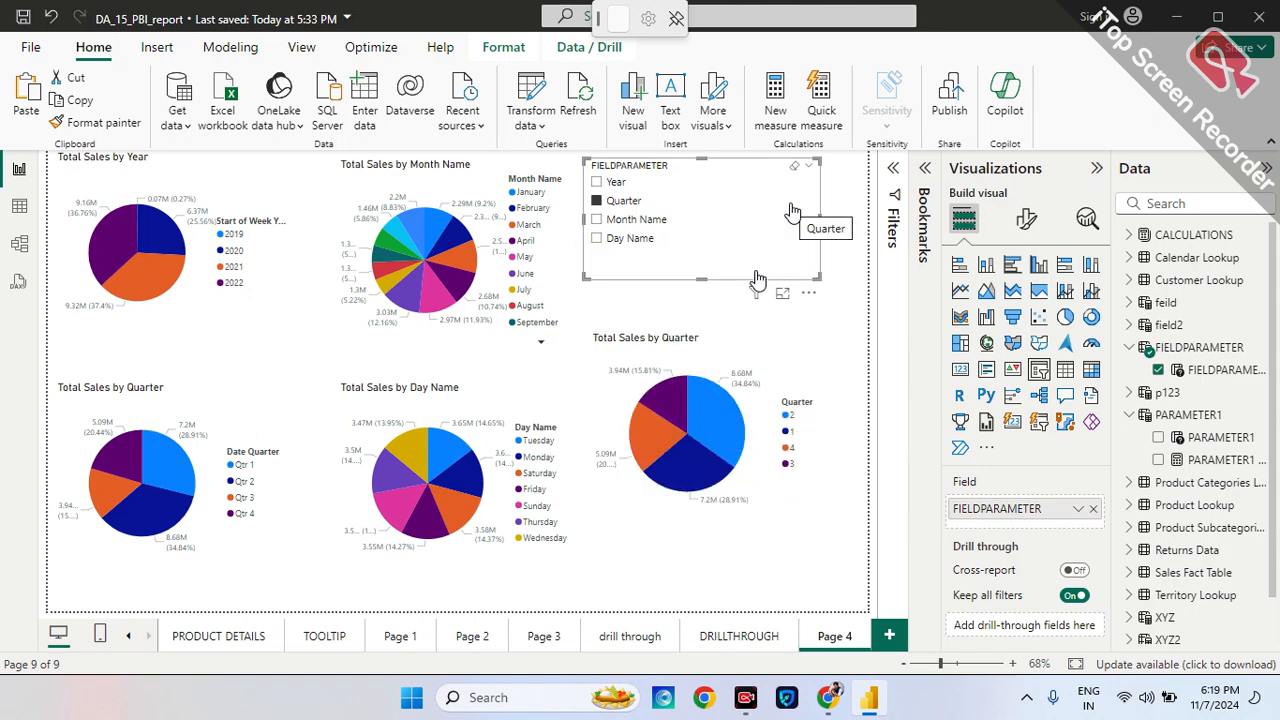
key(Delete)
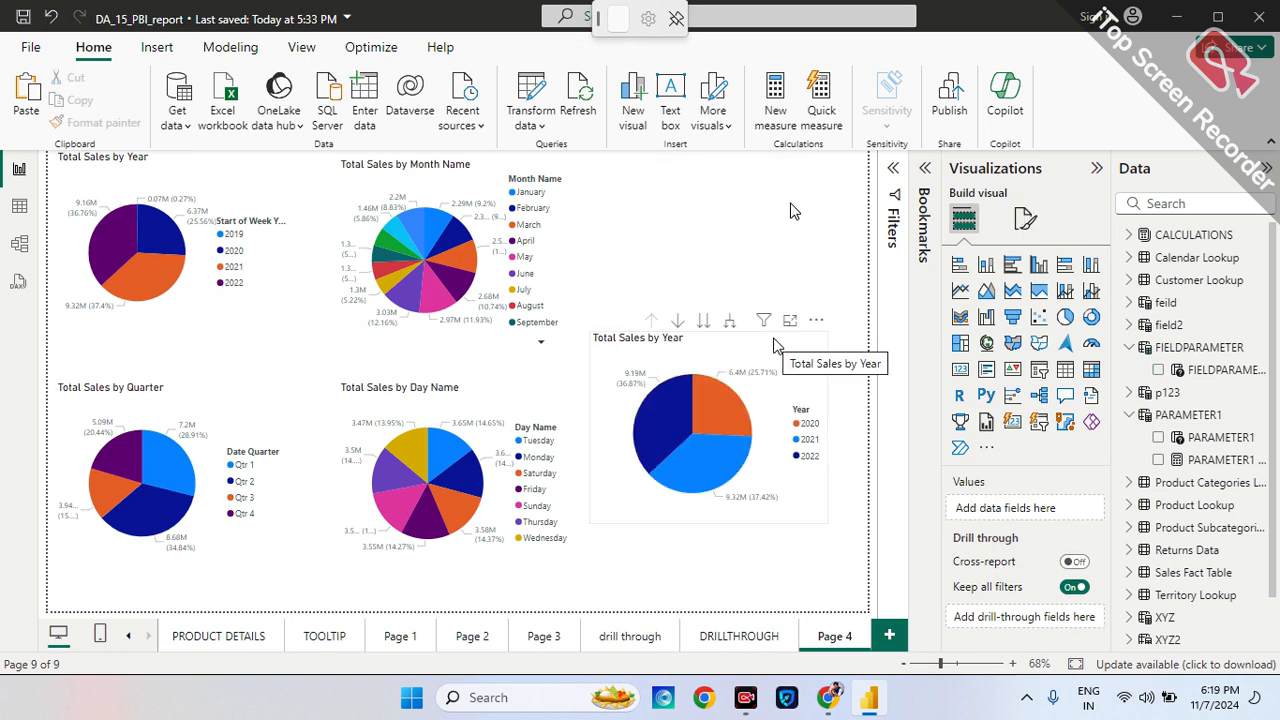
drag(775, 343, 772, 385)
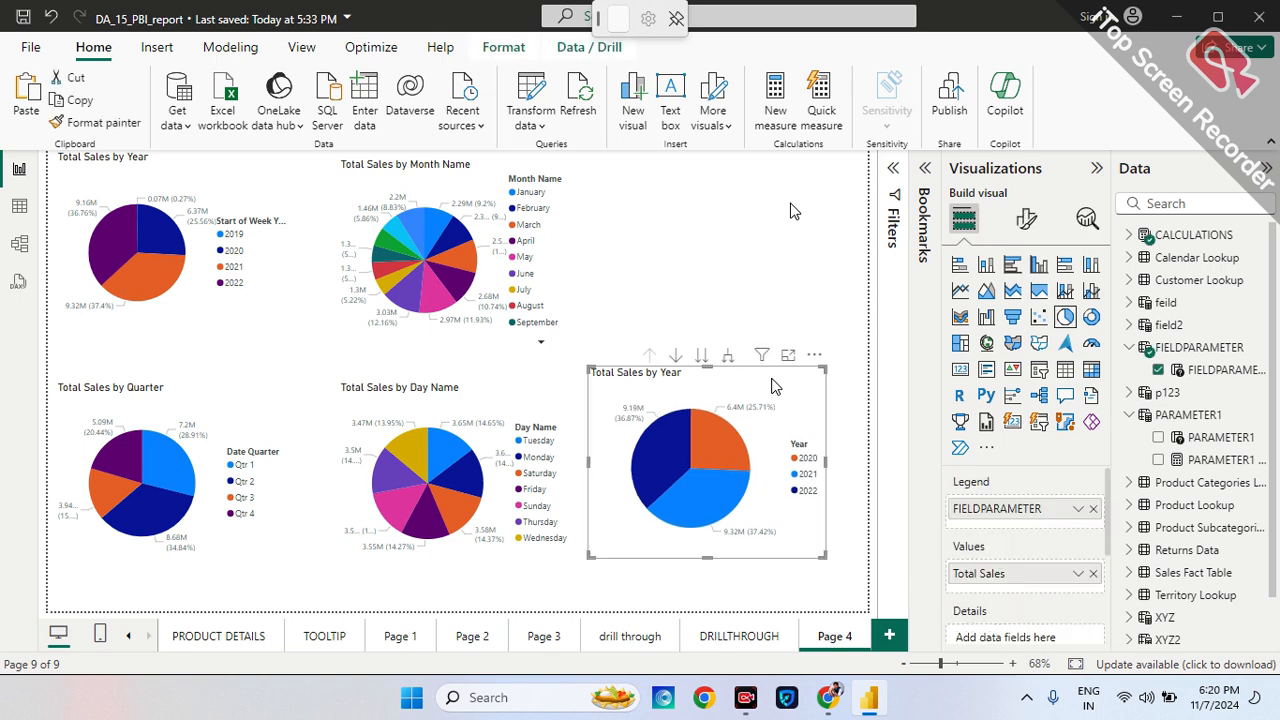
key(Delete)
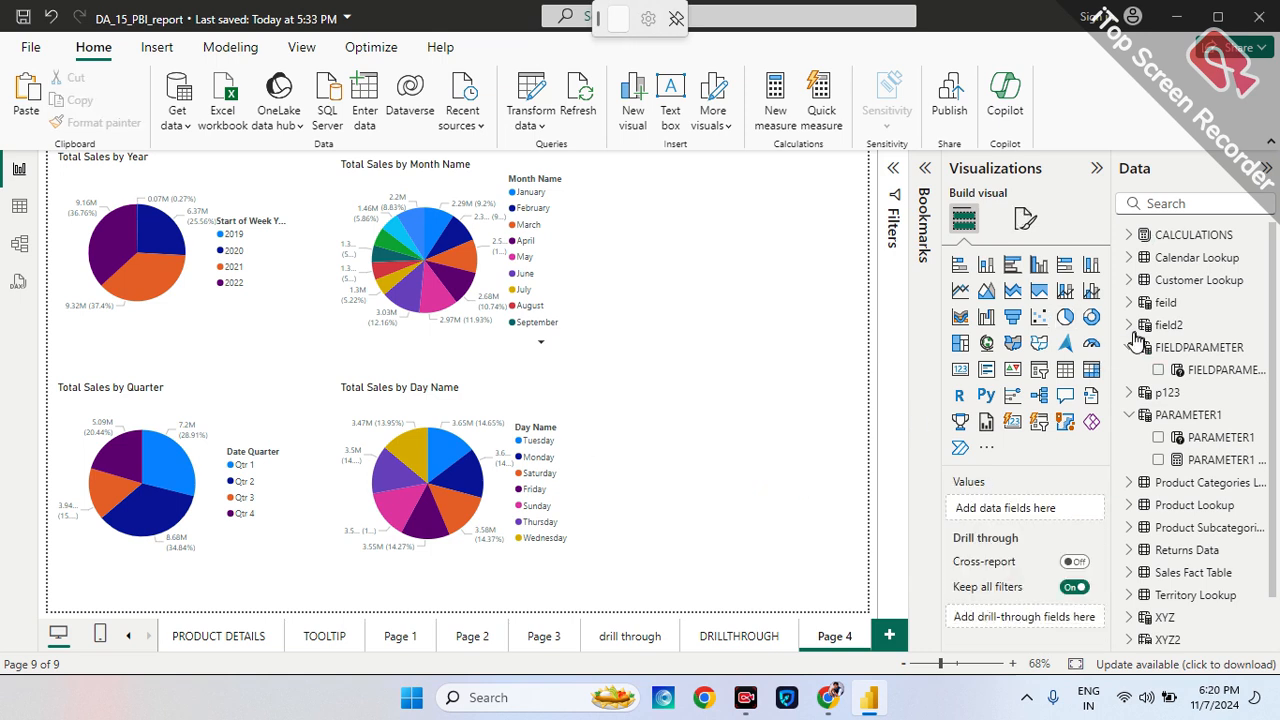
Delete the FIELDPARAMETER table from the model.
click(1259, 347)
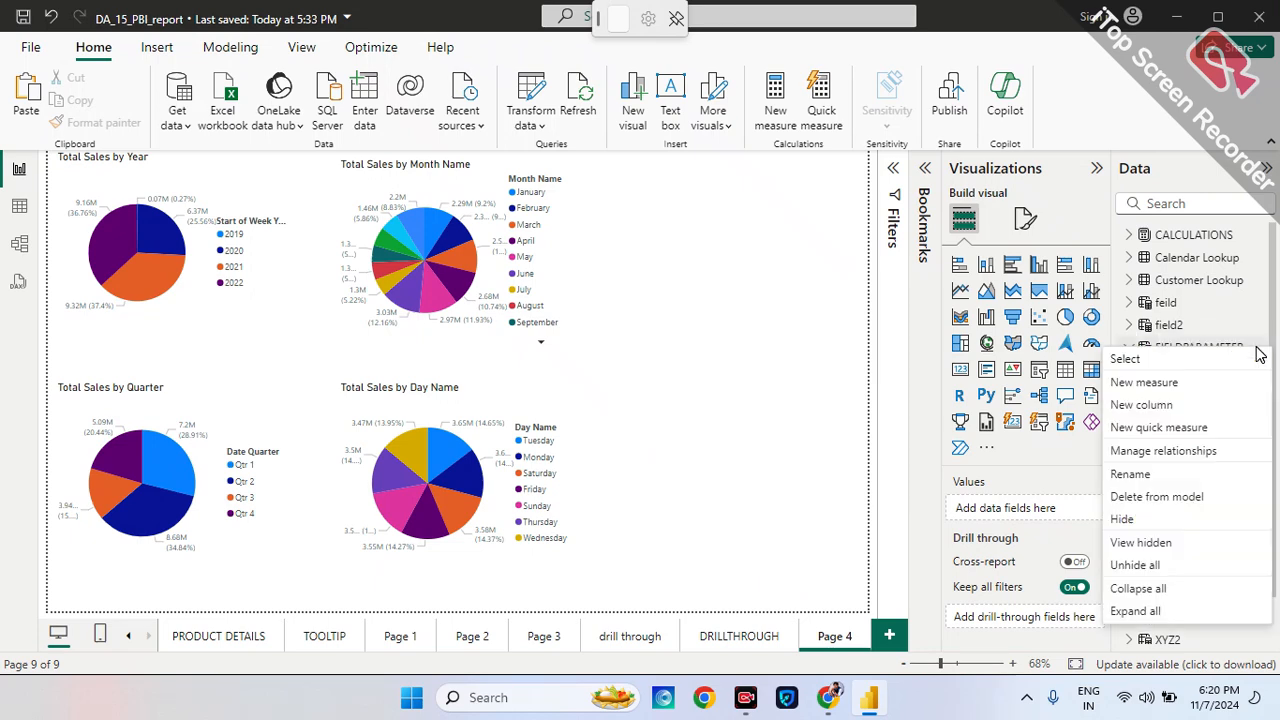
click(1156, 496)
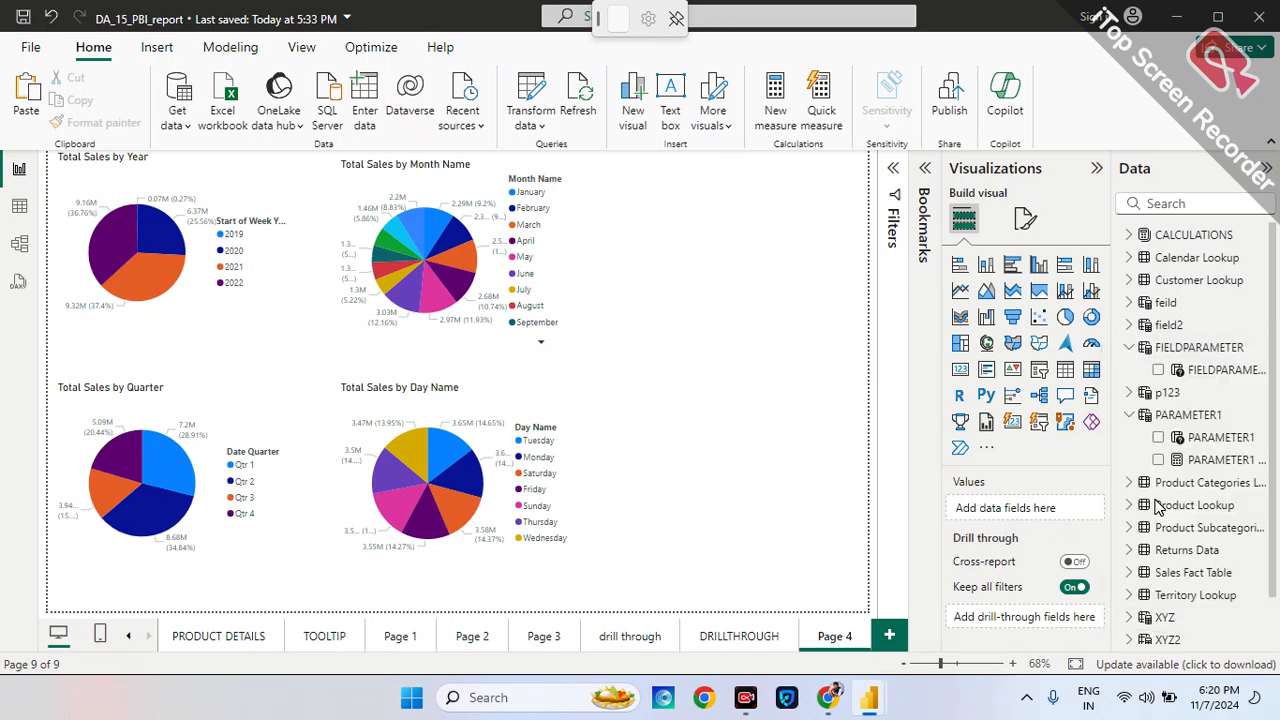
click(760, 395)
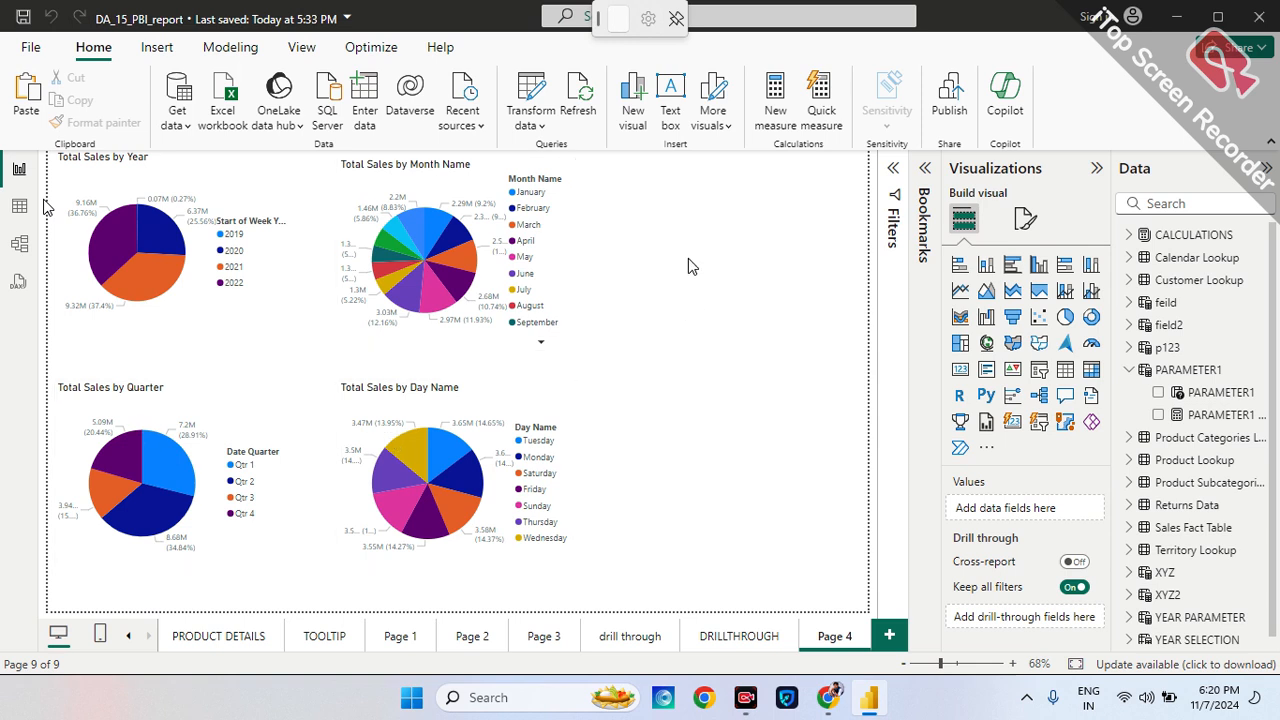
Add a slicer with Month Name from Calendar Lookup beside the pies and size it to list every month.
click(1165, 204)
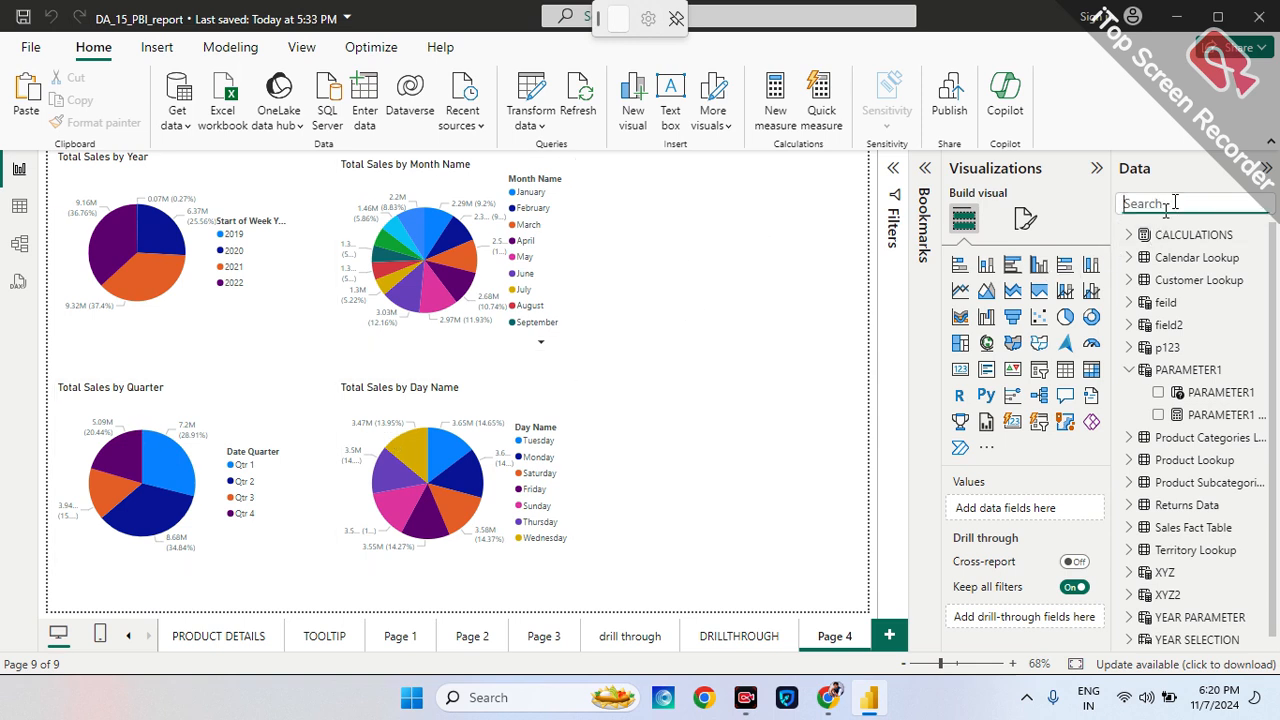
click(1038, 372)
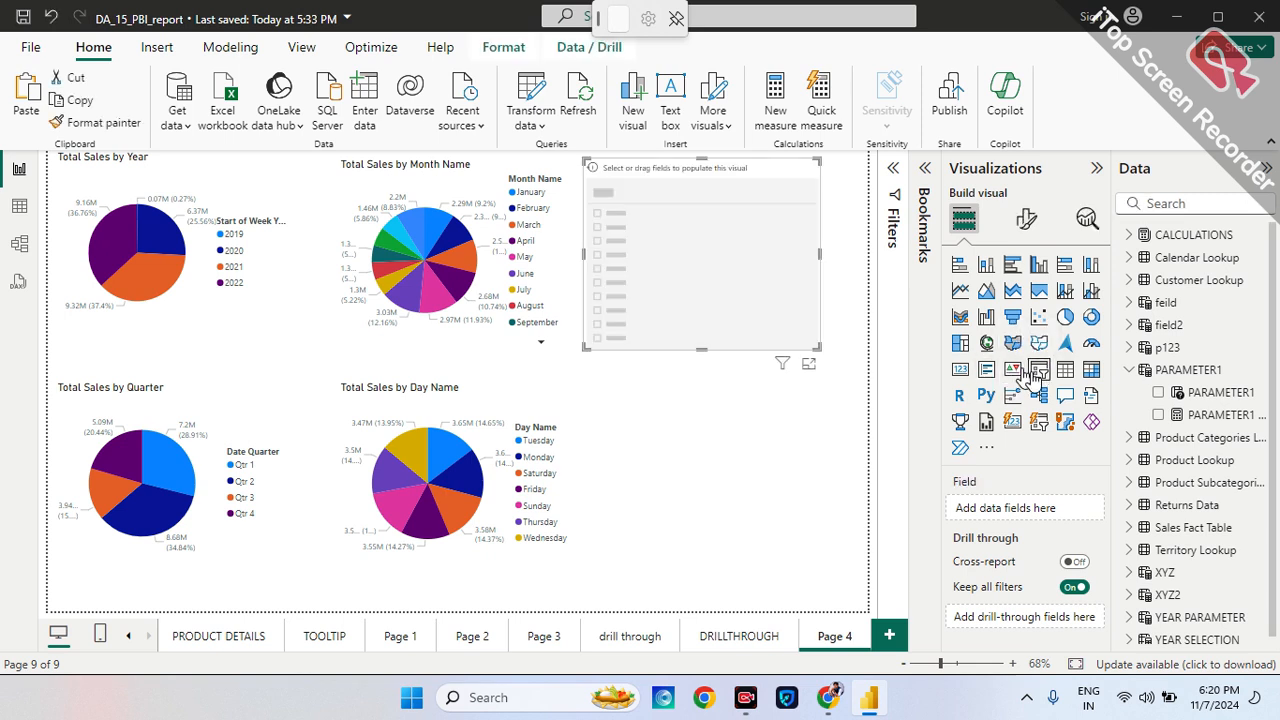
drag(697, 347, 737, 236)
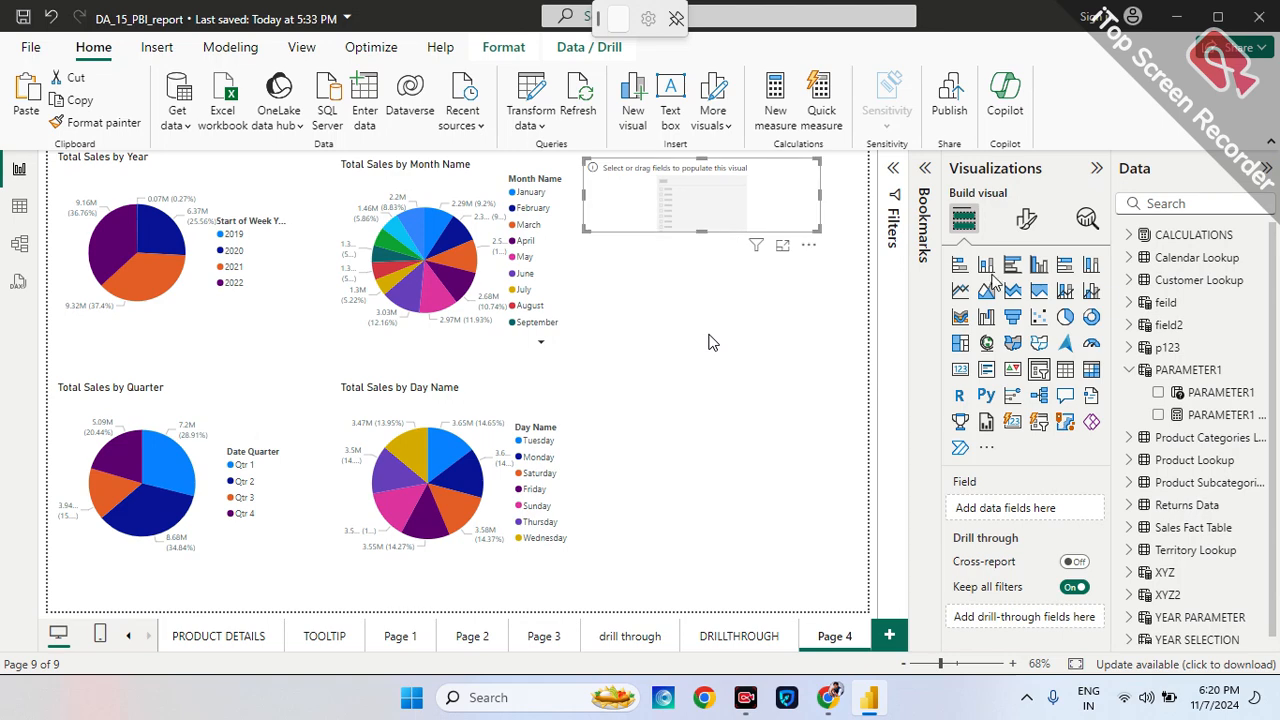
click(1220, 205)
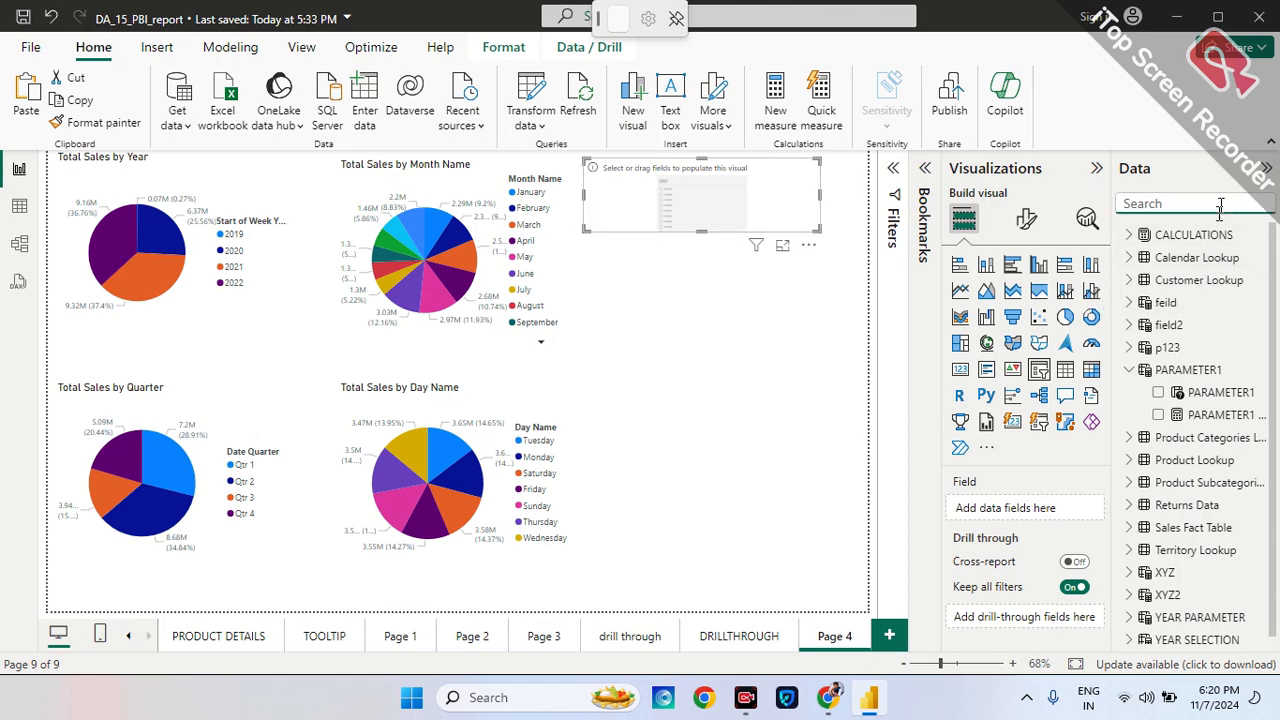
text(MONTH)
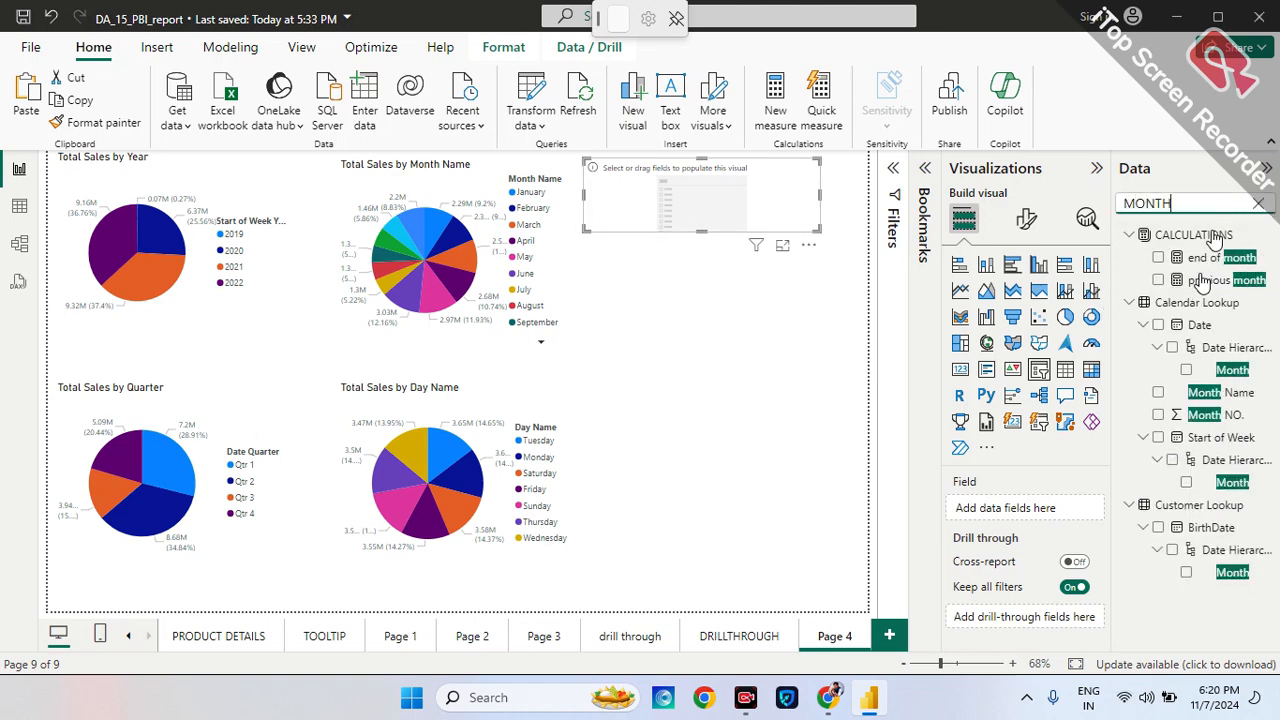
drag(1222, 398, 1057, 517)
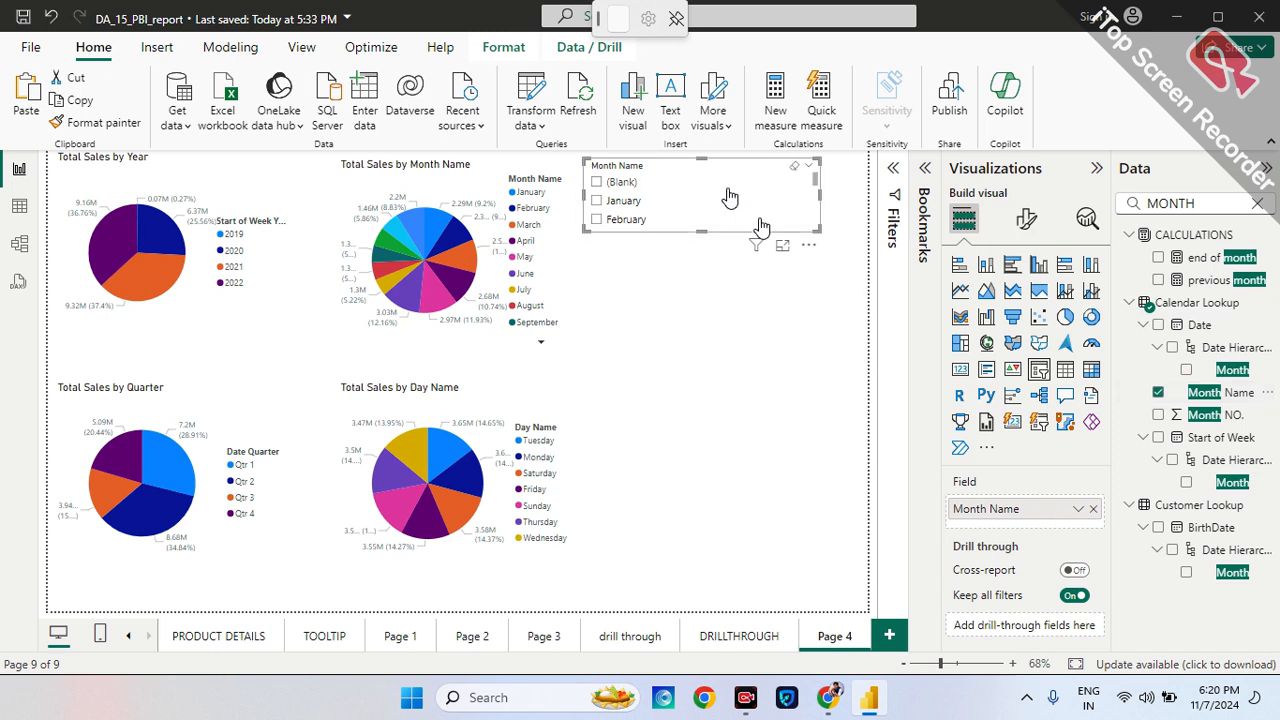
drag(708, 230, 703, 440)
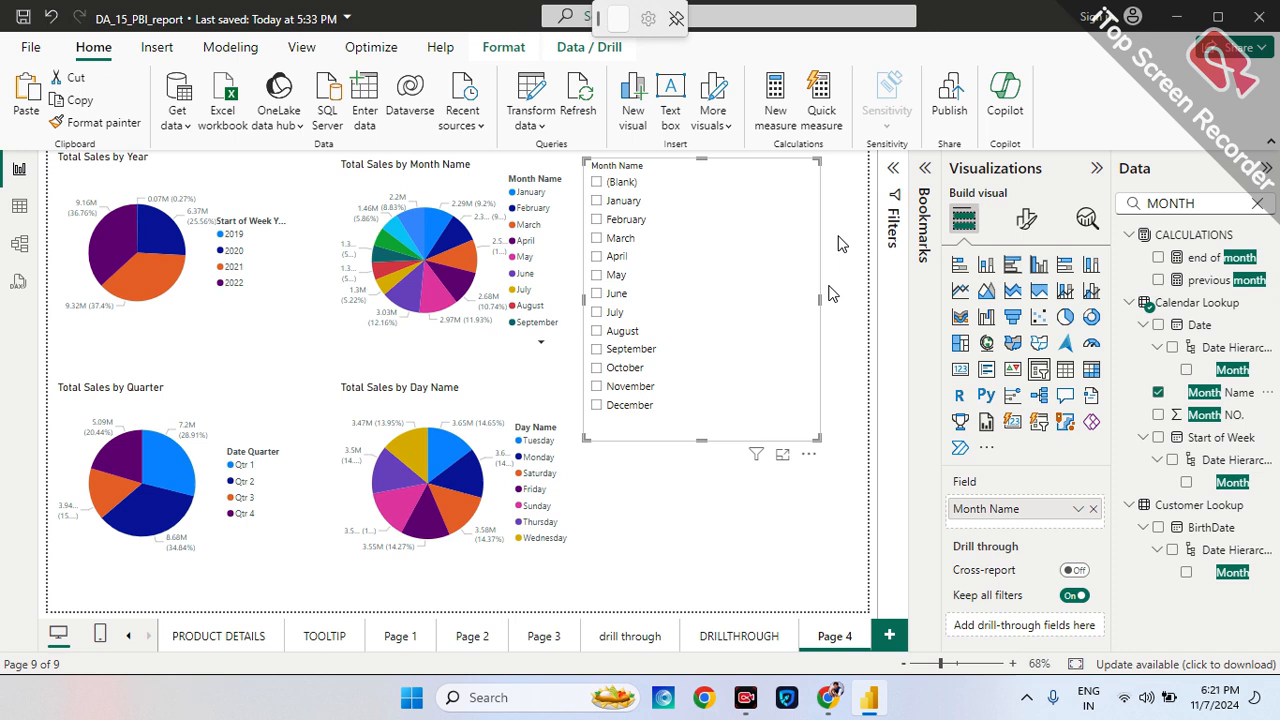
Delete the Month Name slicer from Page 4.
click(738, 500)
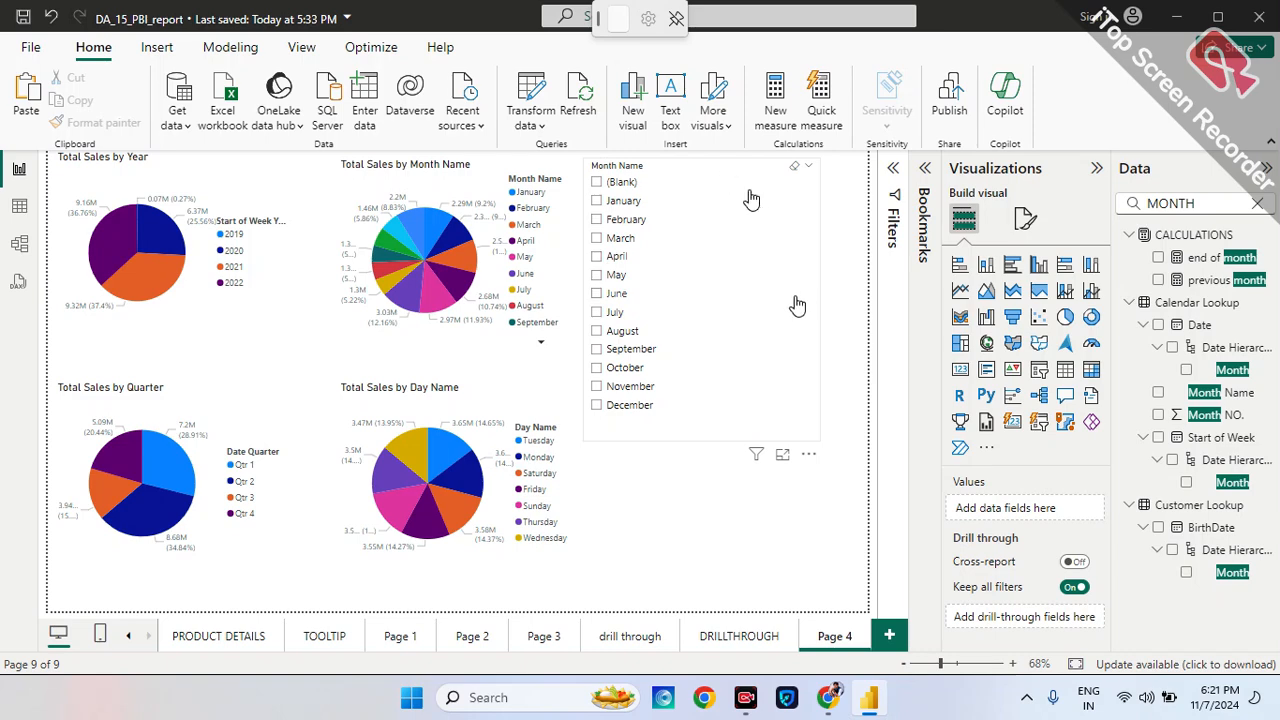
click(718, 429)
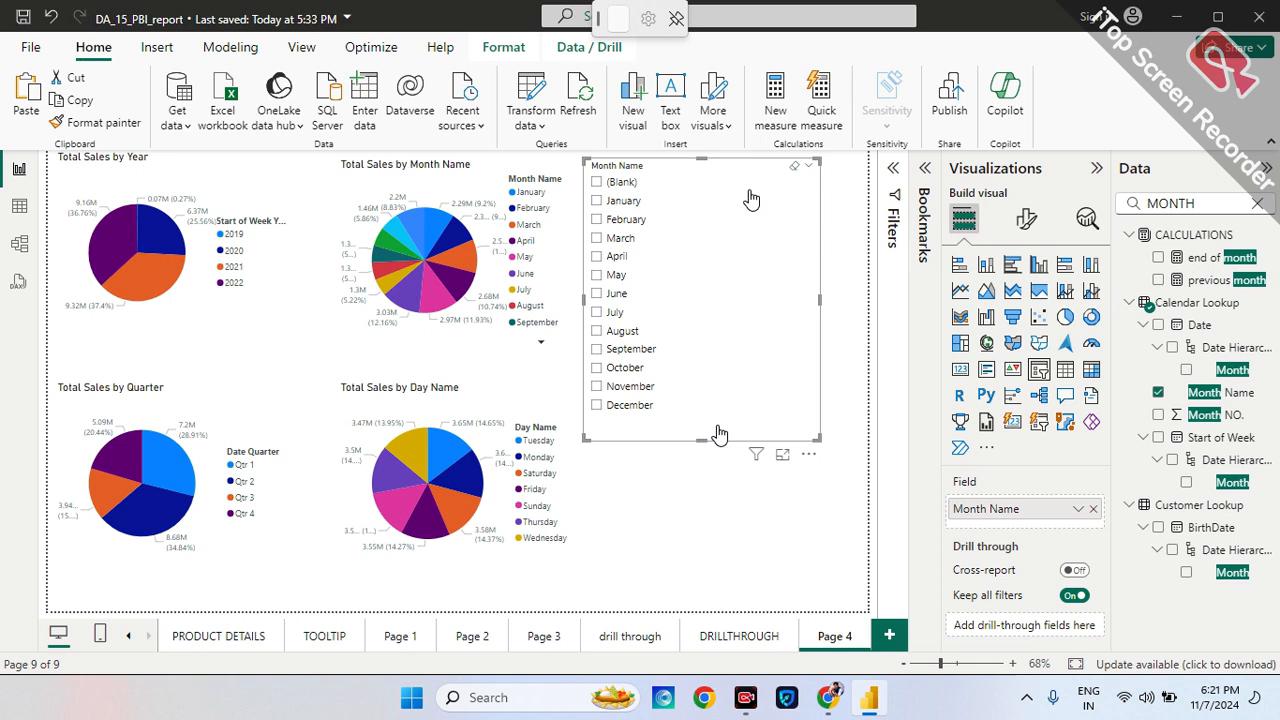
key(Delete)
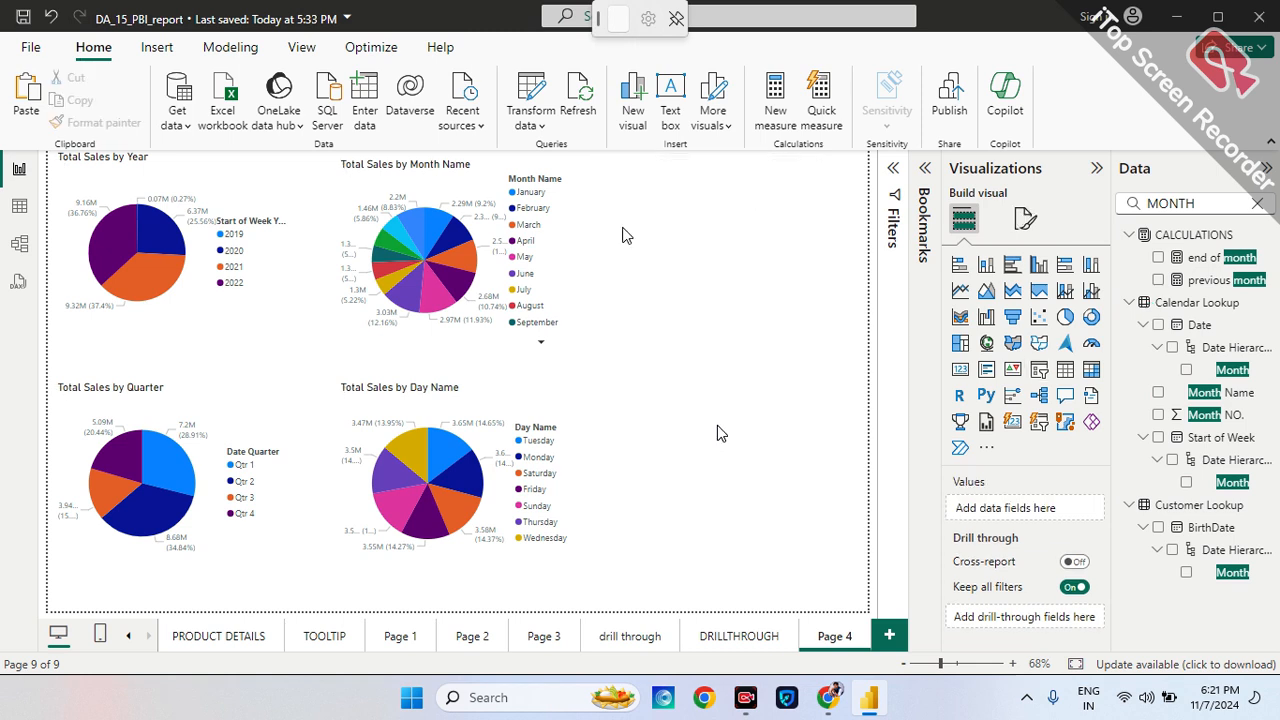
Start a new fields parameter and name it FIELDPARAMETER.
click(215, 50)
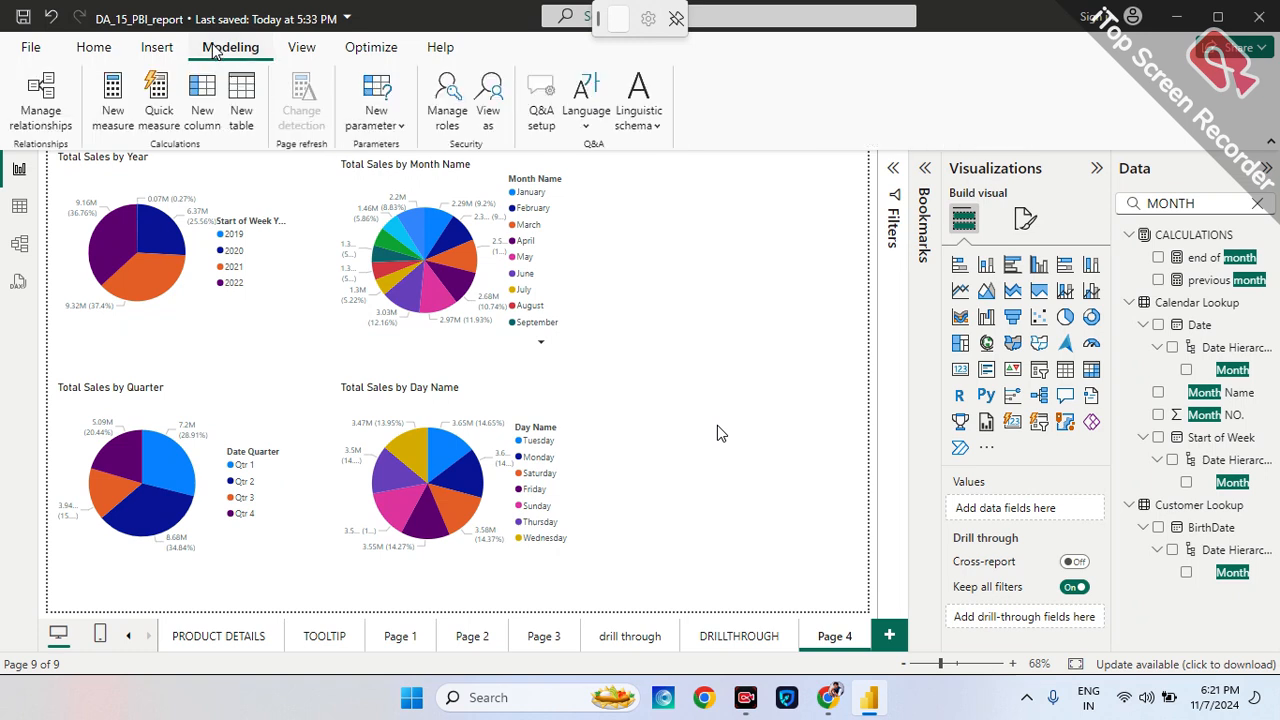
click(395, 132)
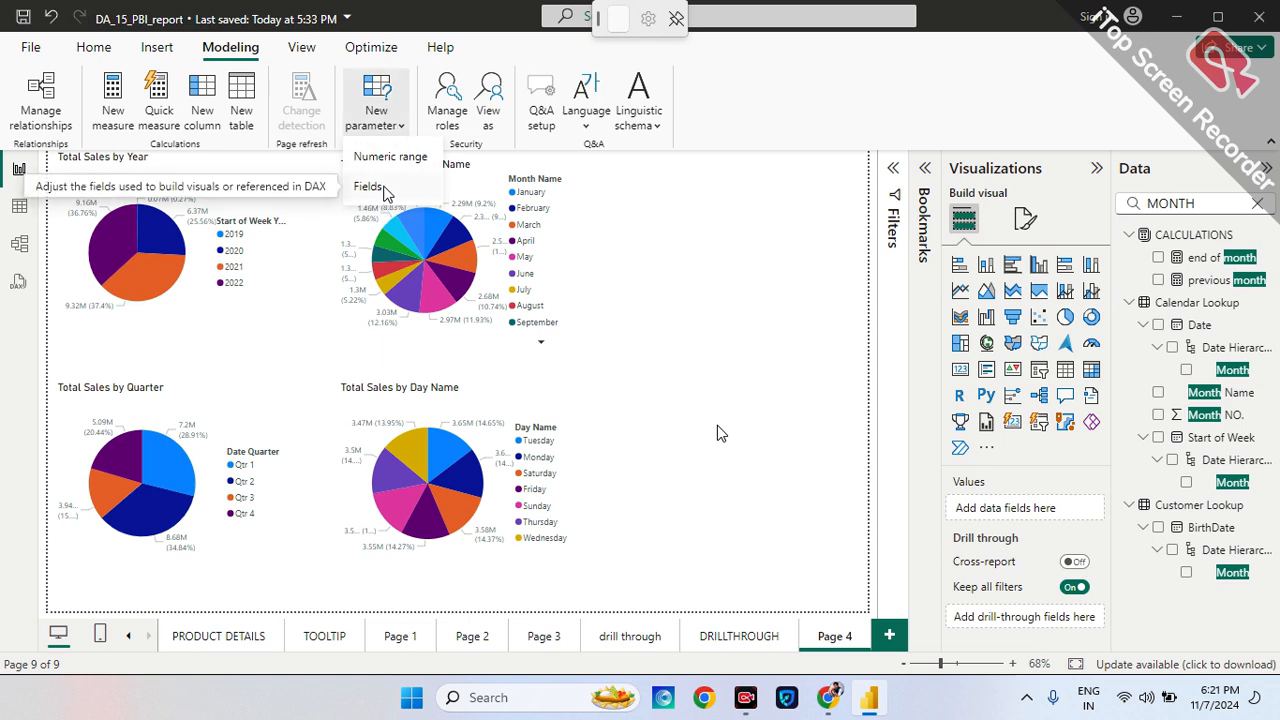
click(385, 193)
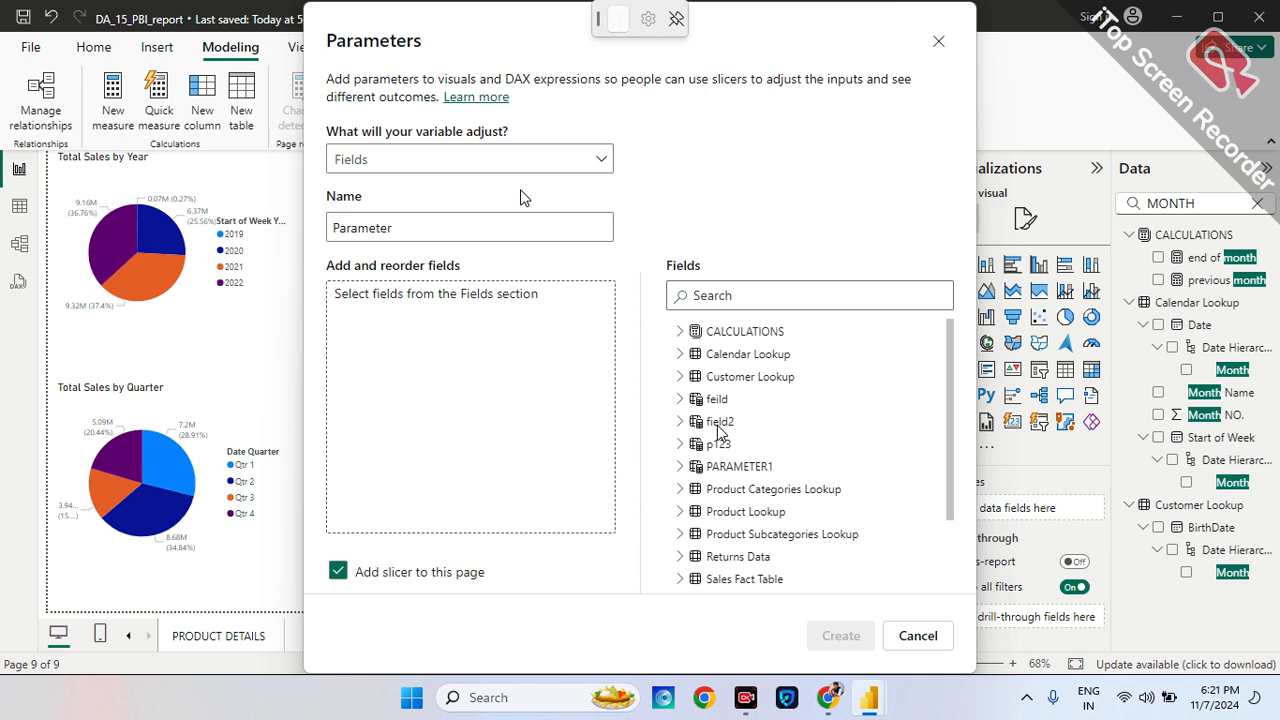
click(424, 225)
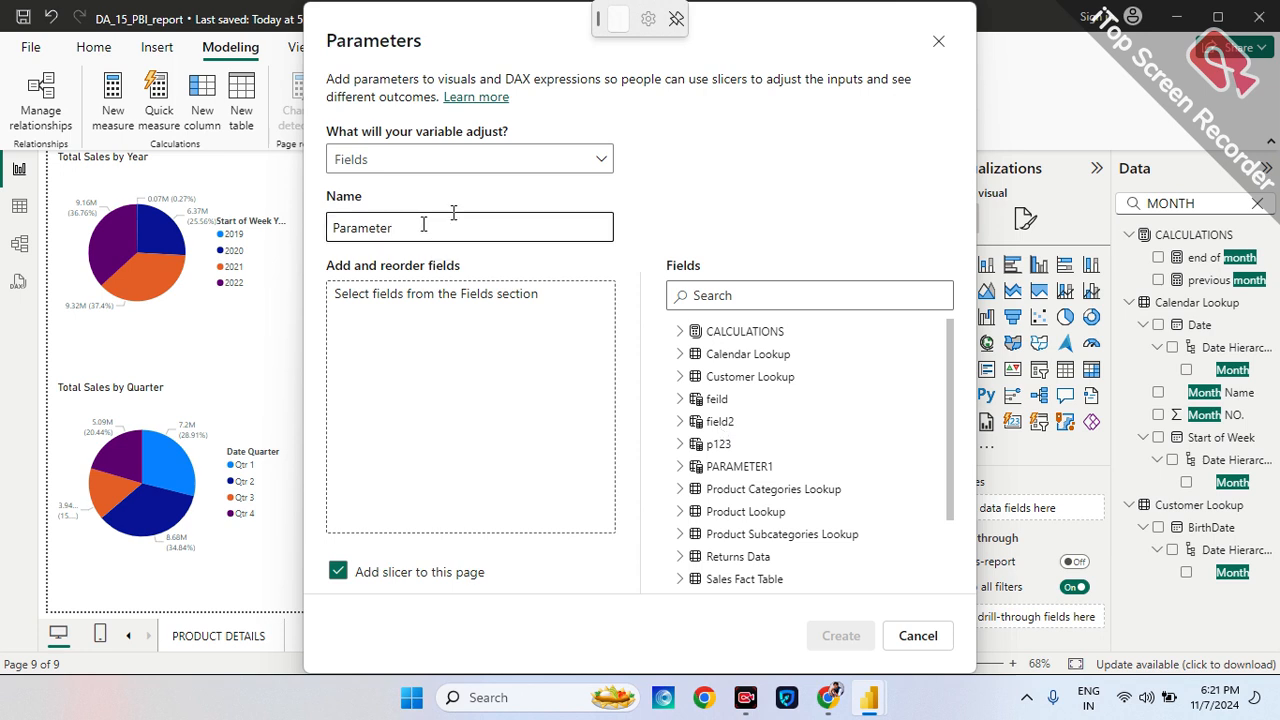
key(BackSpace)
key(BackSpace)
key(BackSpace)
key(BackSpace)
key(BackSpace)
key(BackSpace)
key(BackSpace)
key(BackSpace)
text(field)
key(BackSpace)
key(BackSpace)
key(BackSpace)
key(BackSpace)
key(BackSpace)
text(FIELDPARAMETER)
click(680, 354)
click(680, 354)
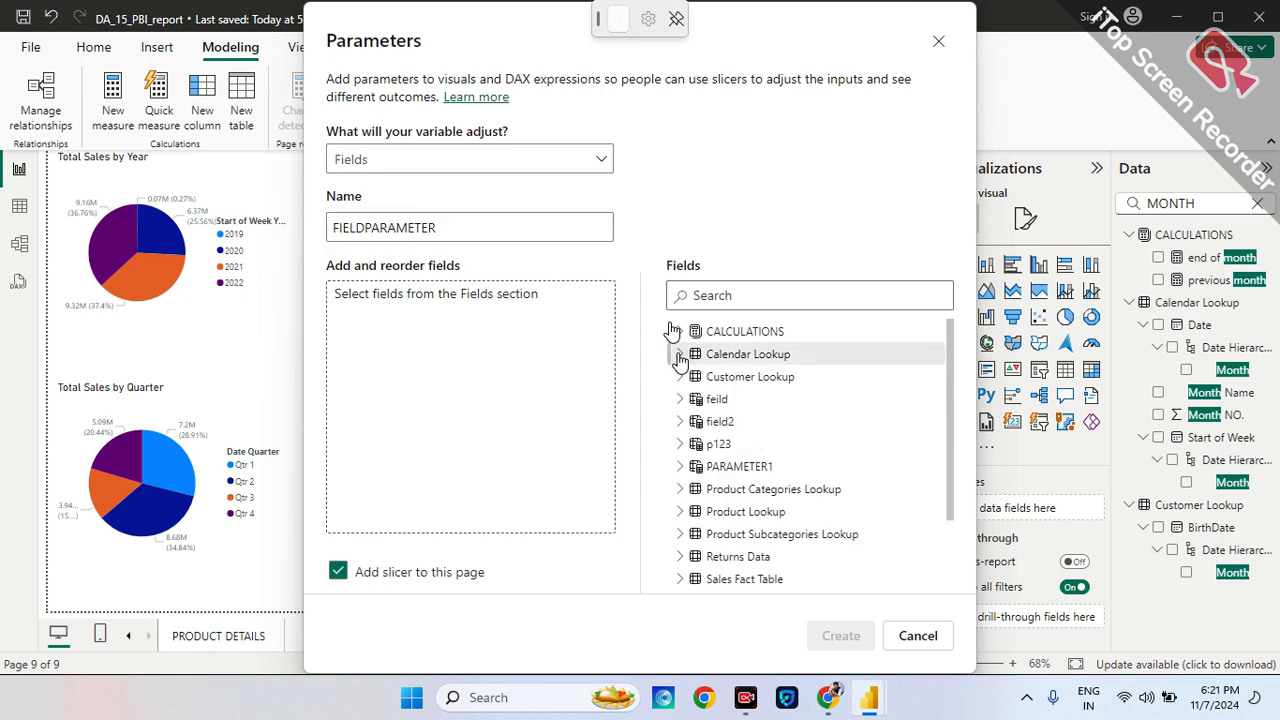
click(680, 489)
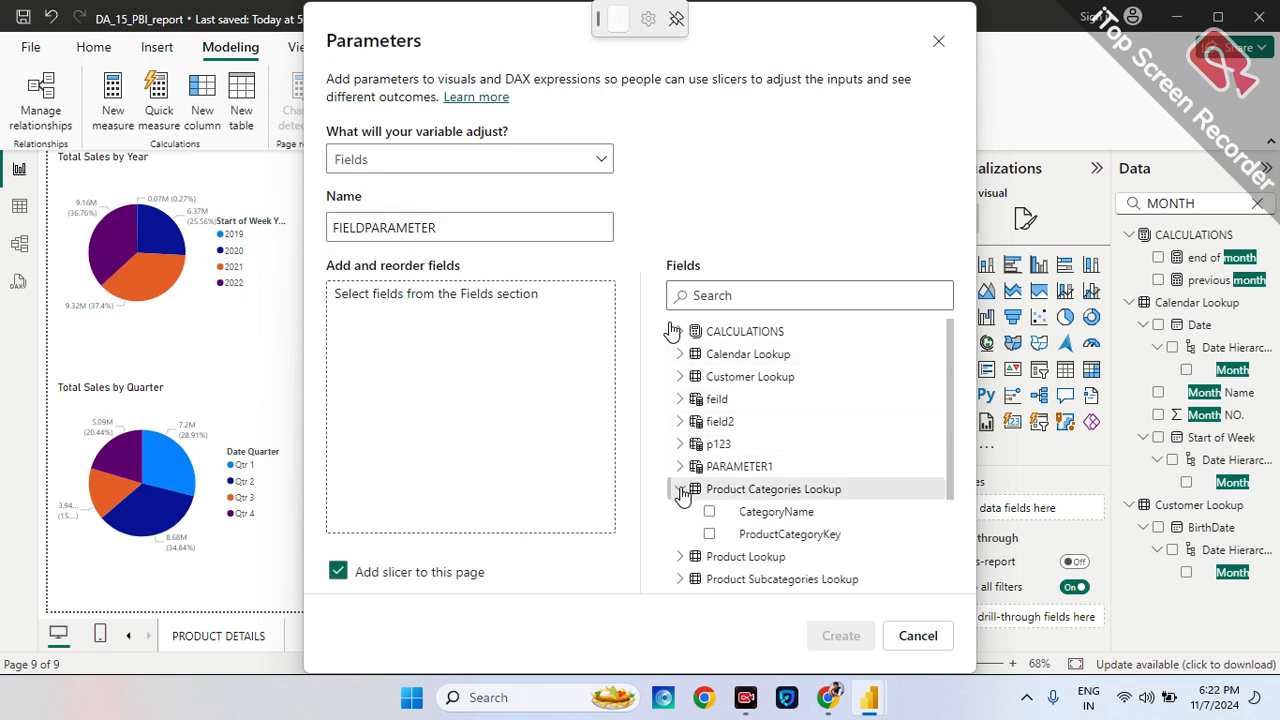
click(680, 489)
scroll(735, 493, down, 2)
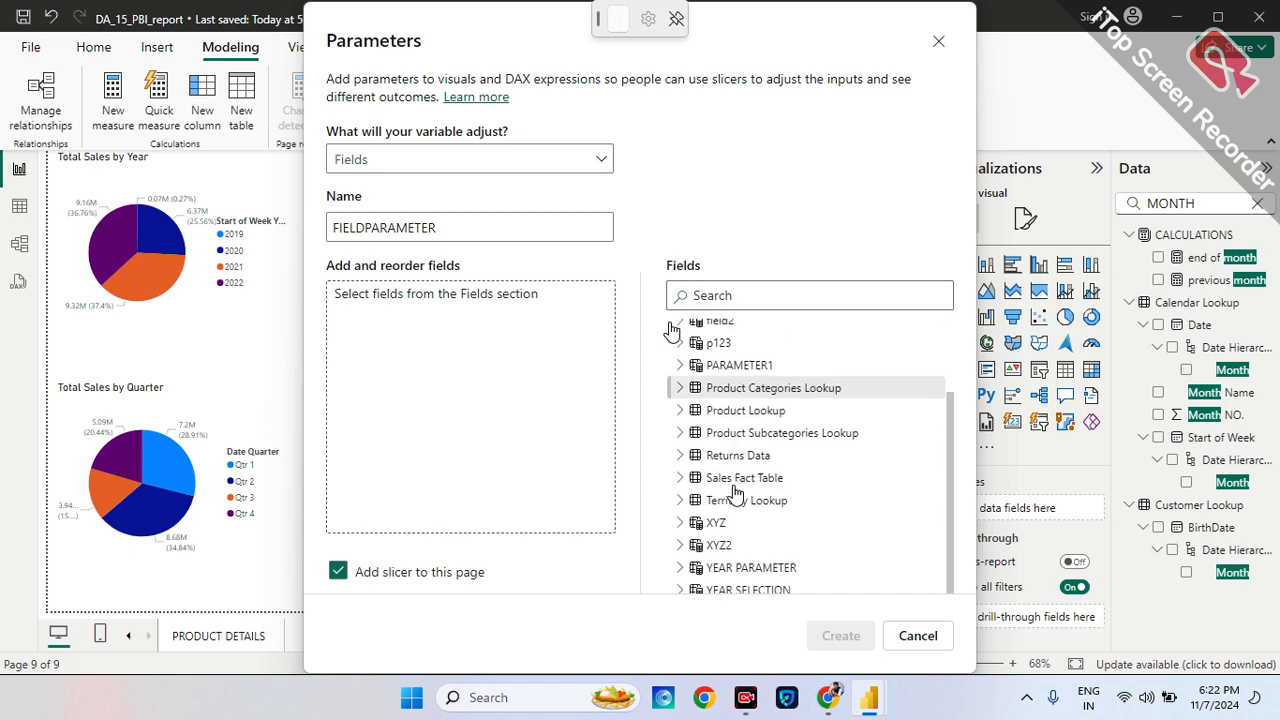
scroll(735, 493, up, 3)
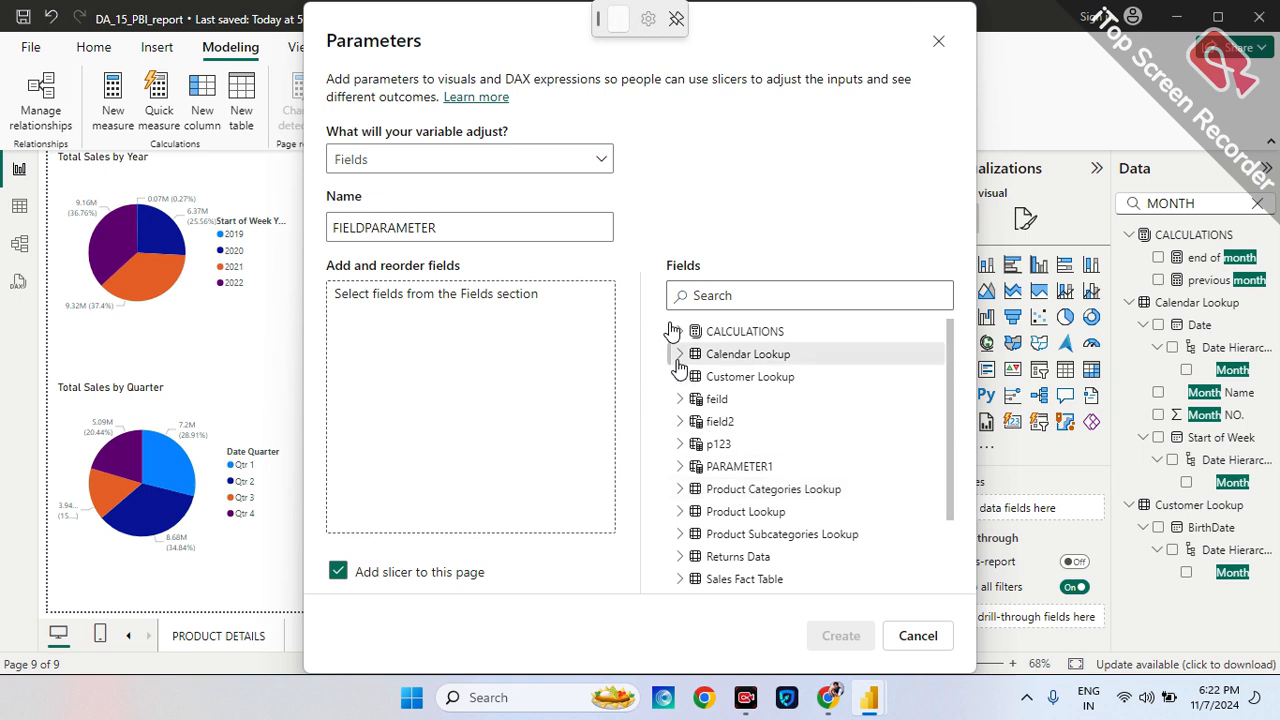
Add Year, Quarter, Month Name and Day Name from Calendar Lookup to the parameter and create it with a slicer on the page.
click(680, 355)
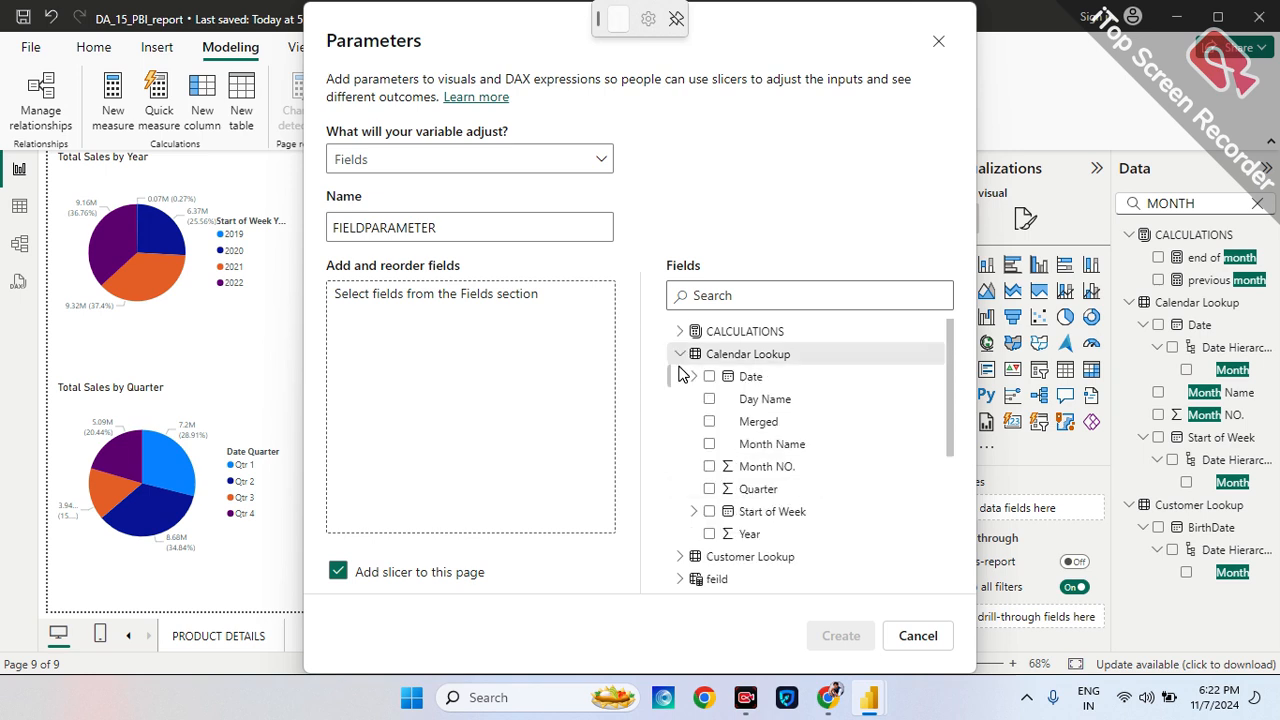
click(709, 535)
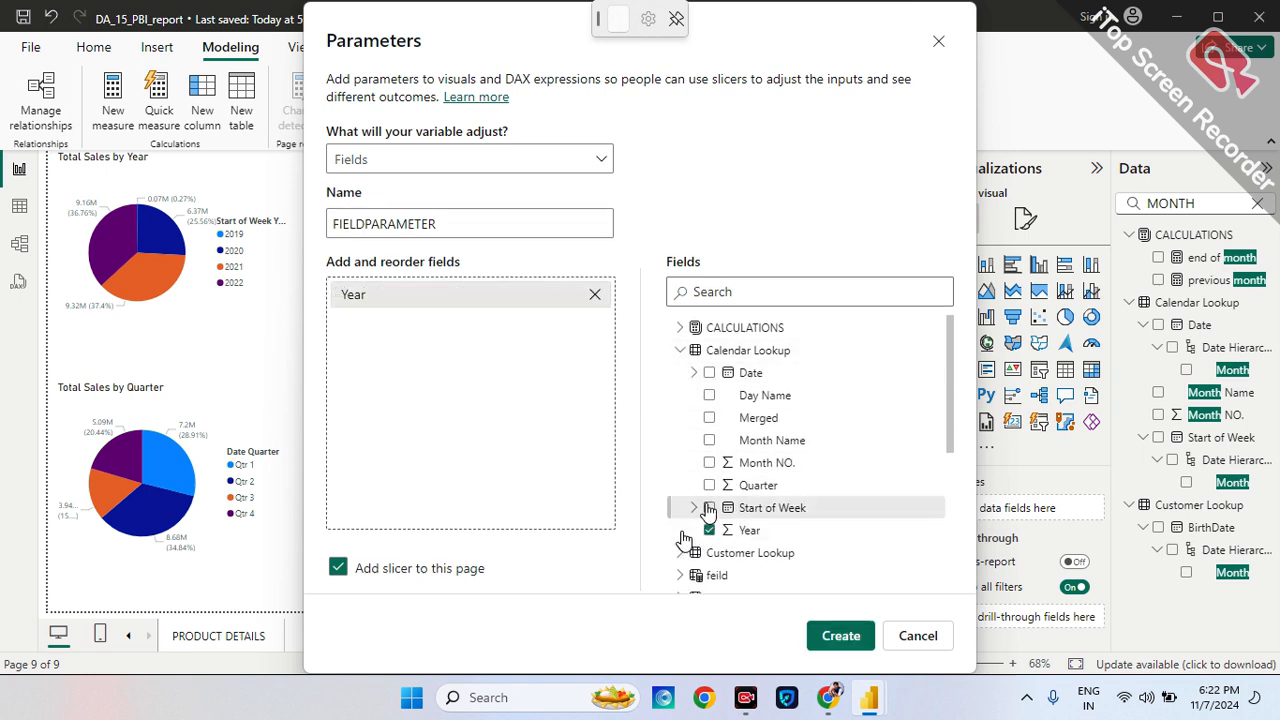
click(709, 487)
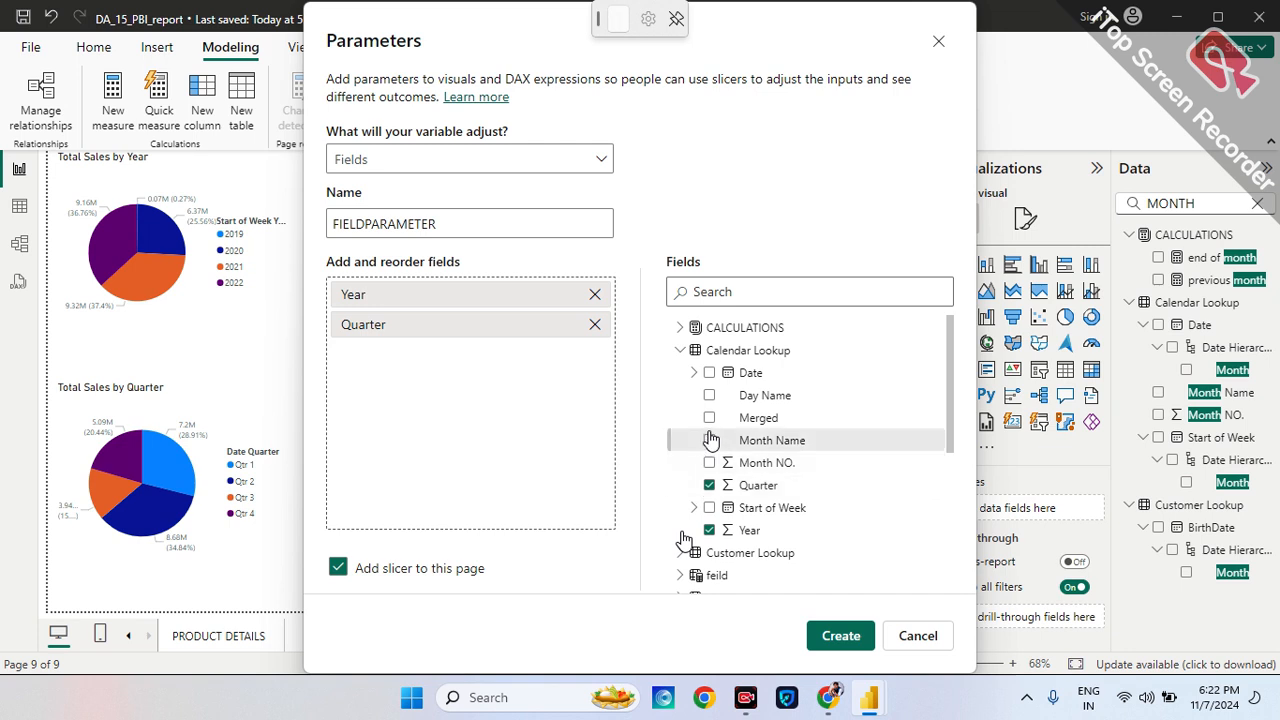
click(709, 440)
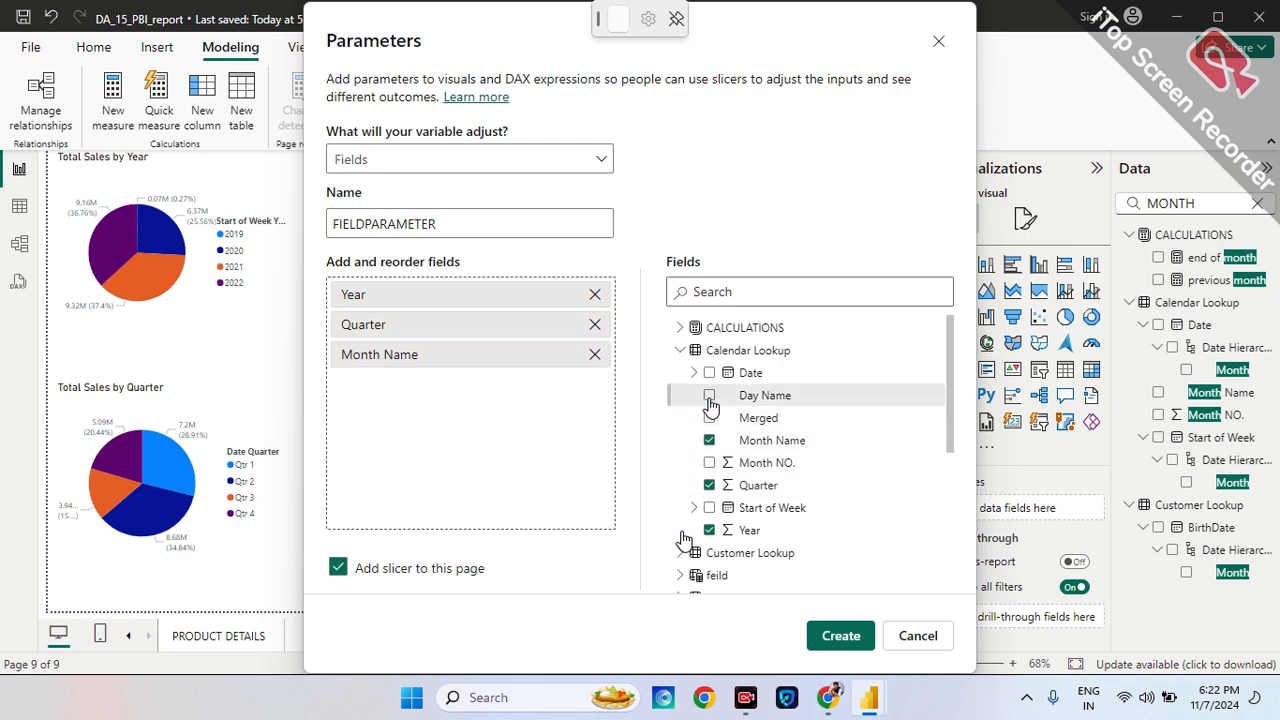
click(709, 396)
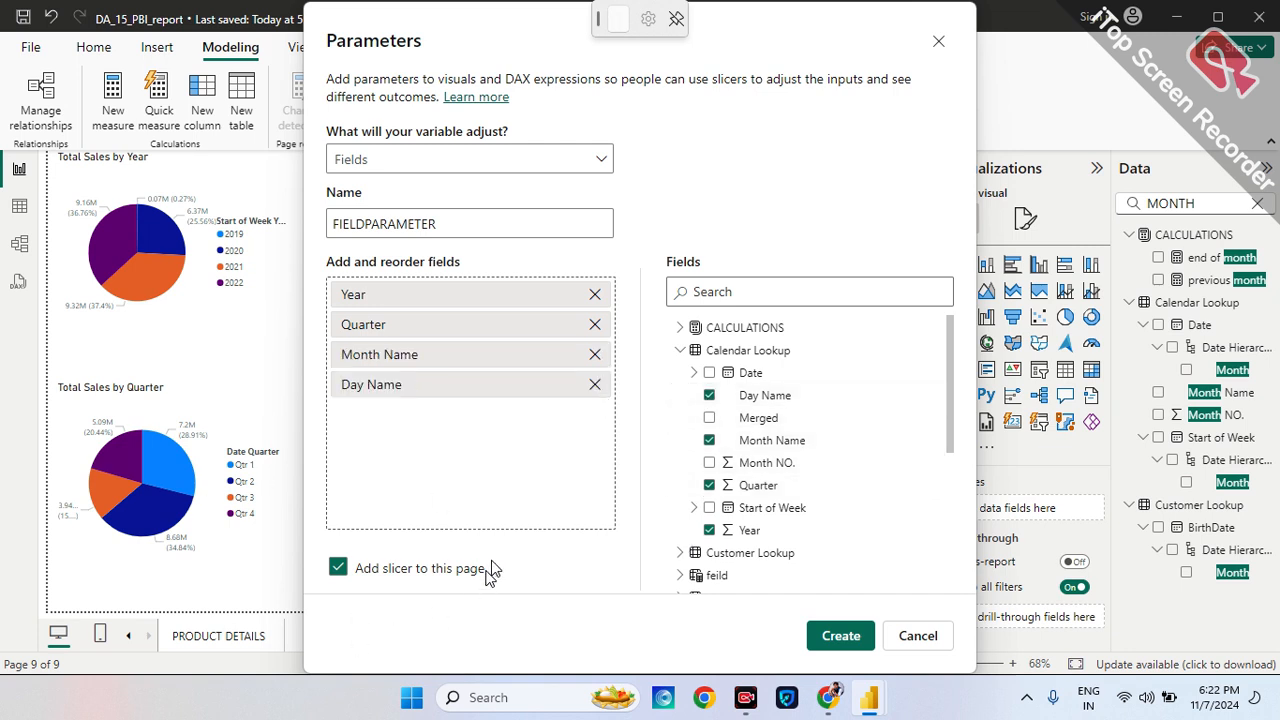
click(841, 636)
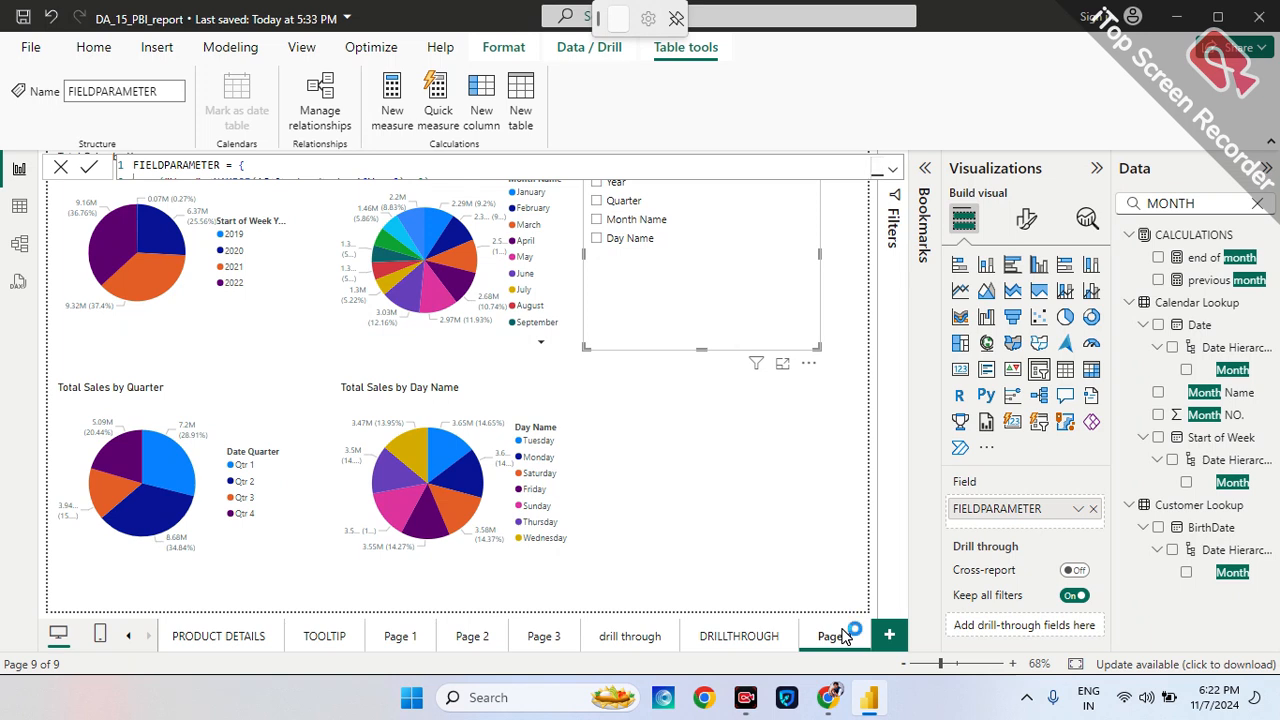
Review the full FIELDPARAMETER formula, close it, and shorten the new slicer to fit its four options.
click(890, 176)
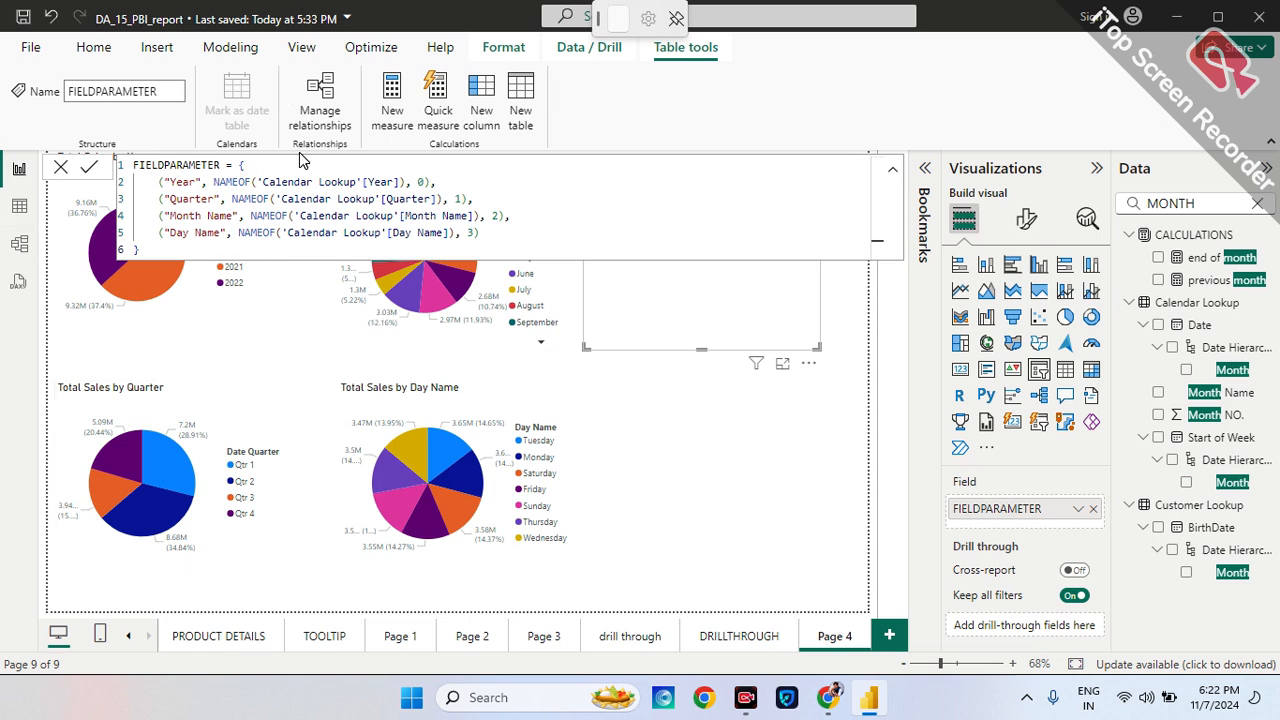
click(62, 168)
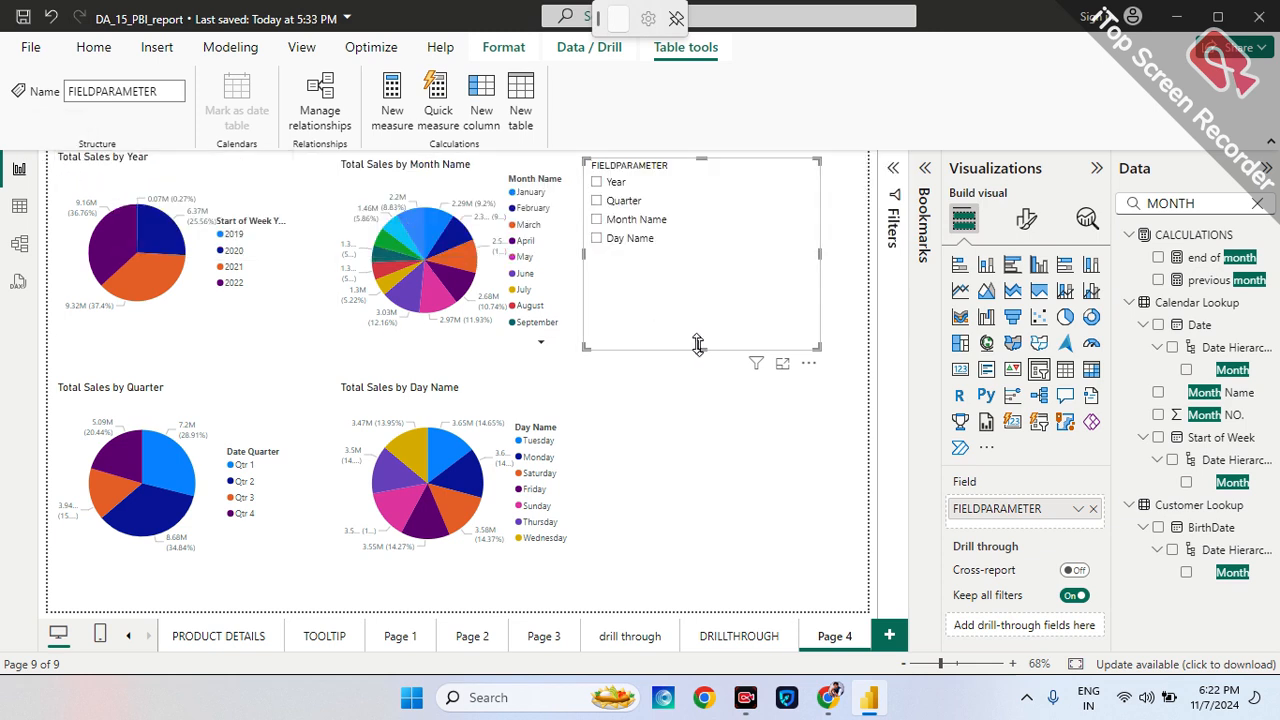
drag(700, 344, 702, 260)
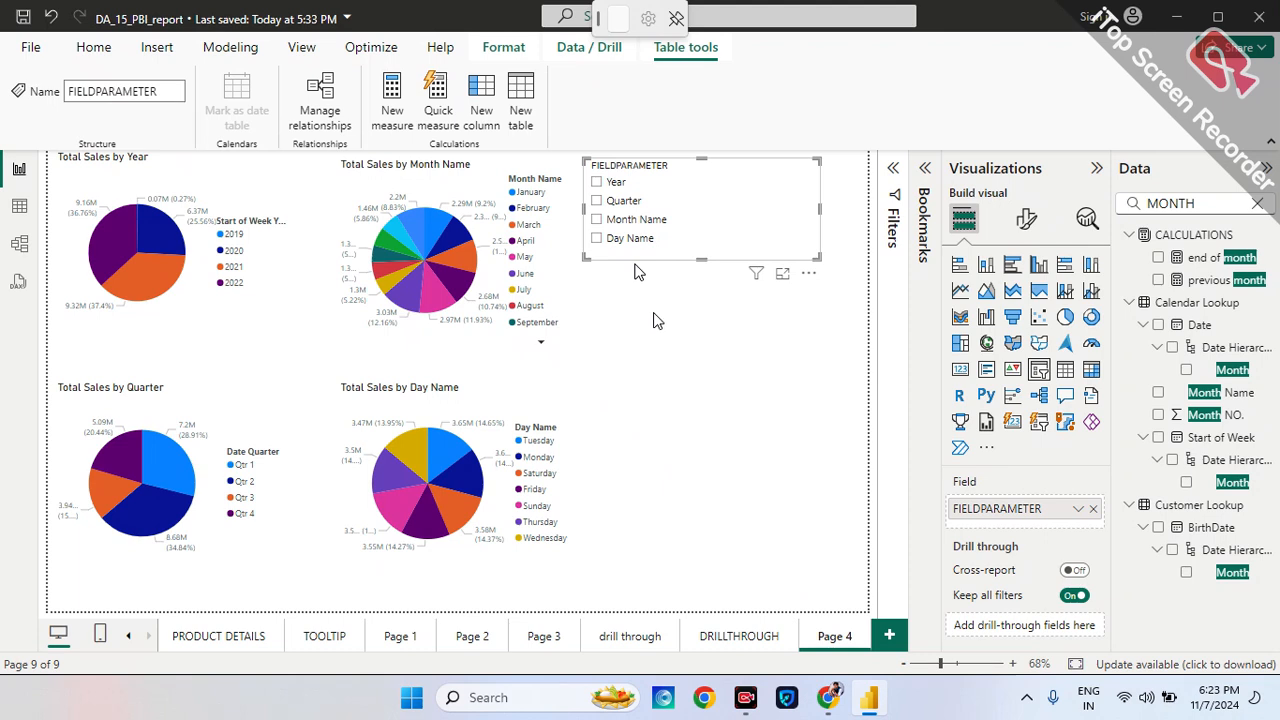
click(657, 323)
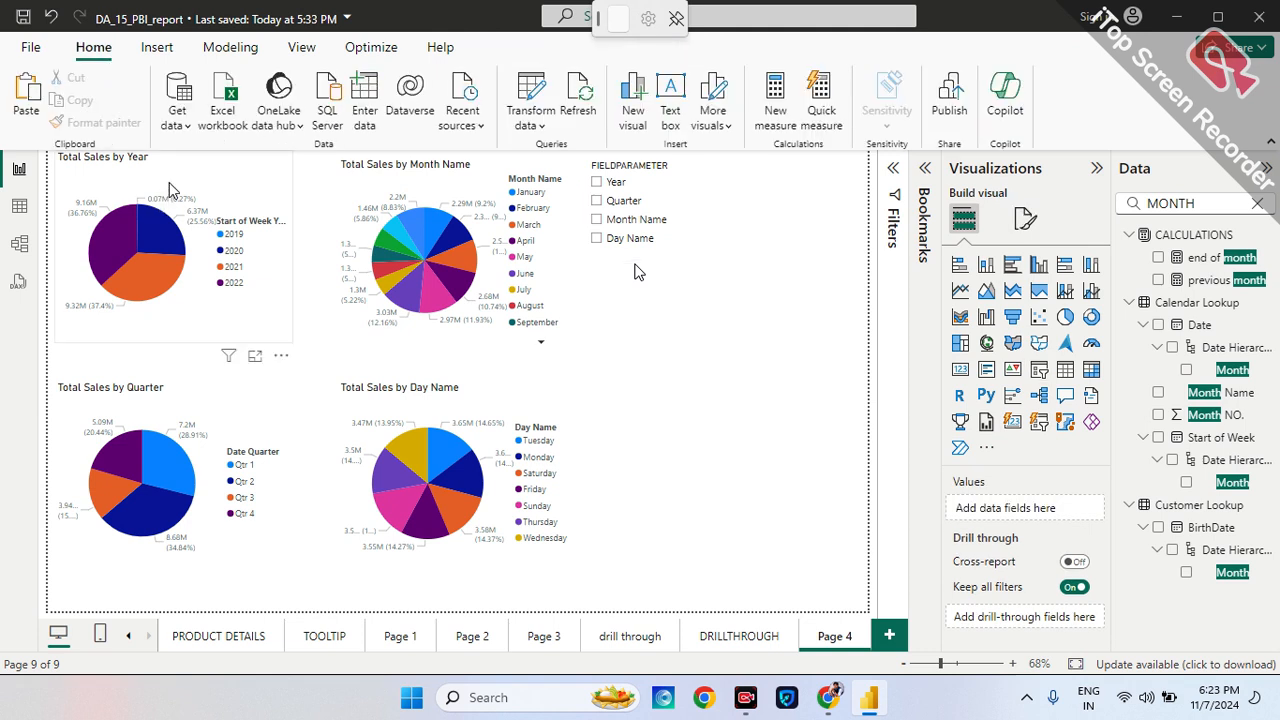
Duplicate the Total Sales by Quarter pie and place the copy below the FIELDPARAMETER slicer.
click(169, 190)
click(741, 451)
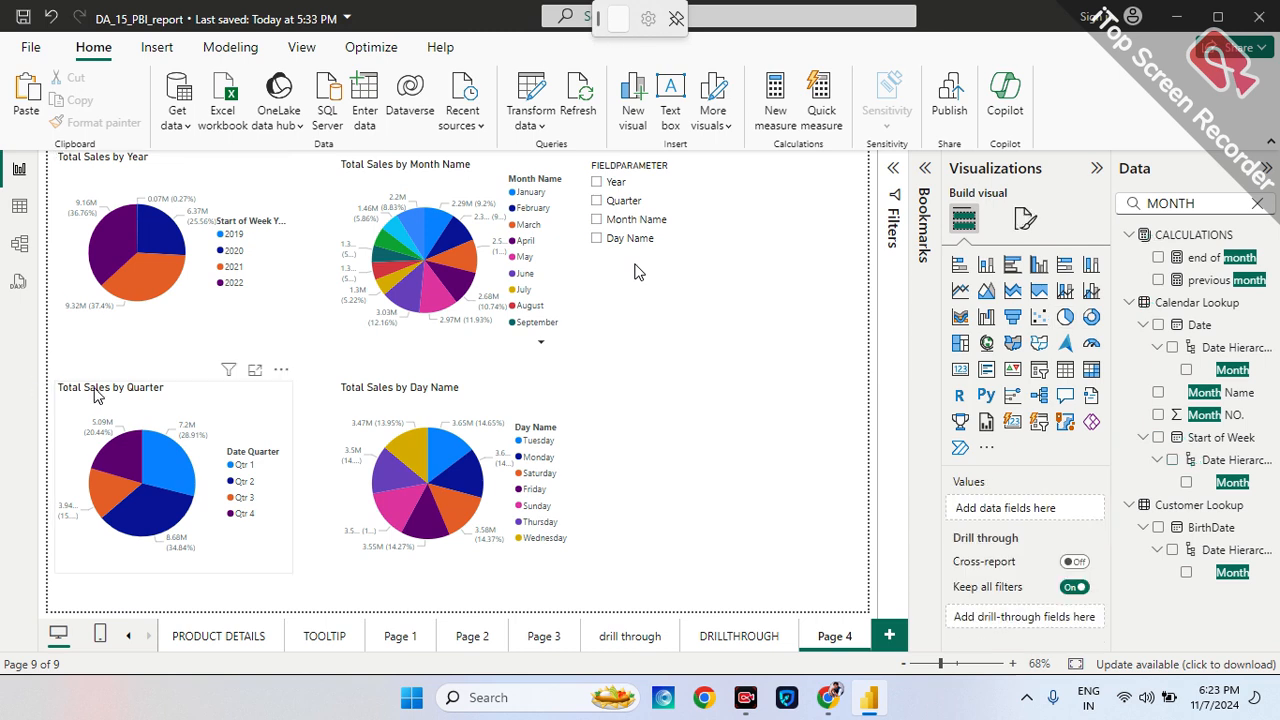
click(100, 397)
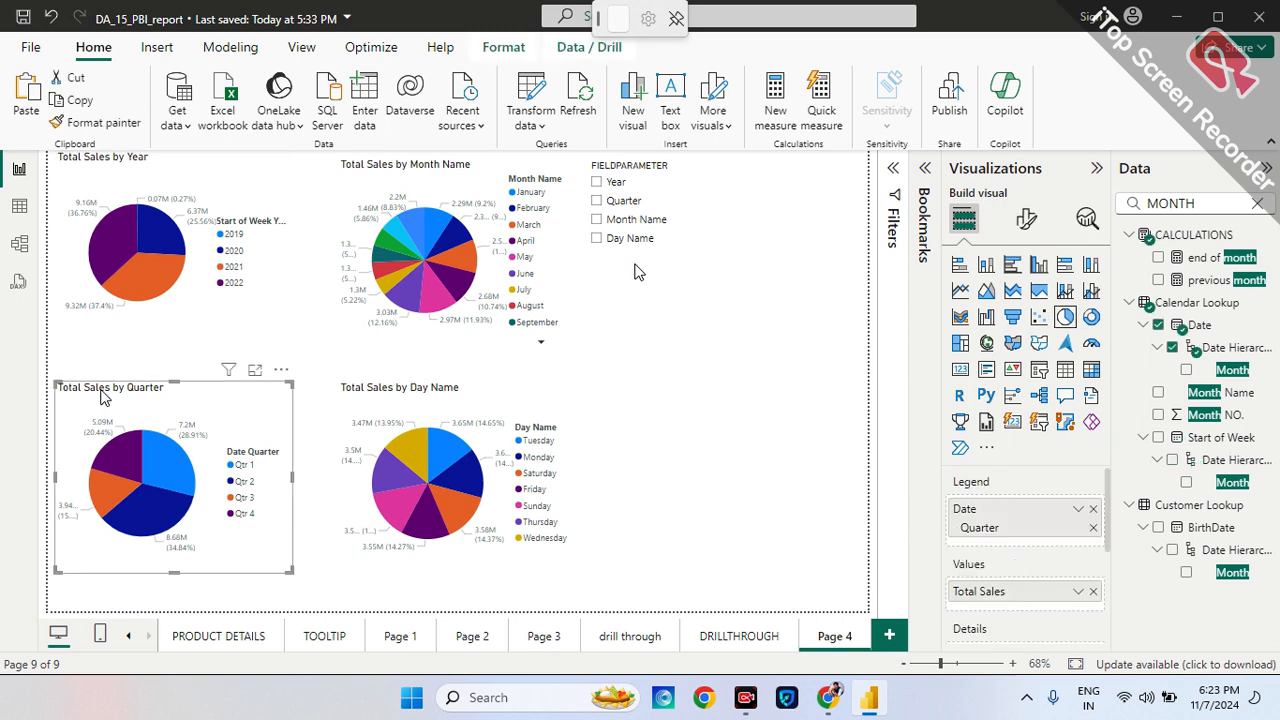
drag(100, 397, 688, 366)
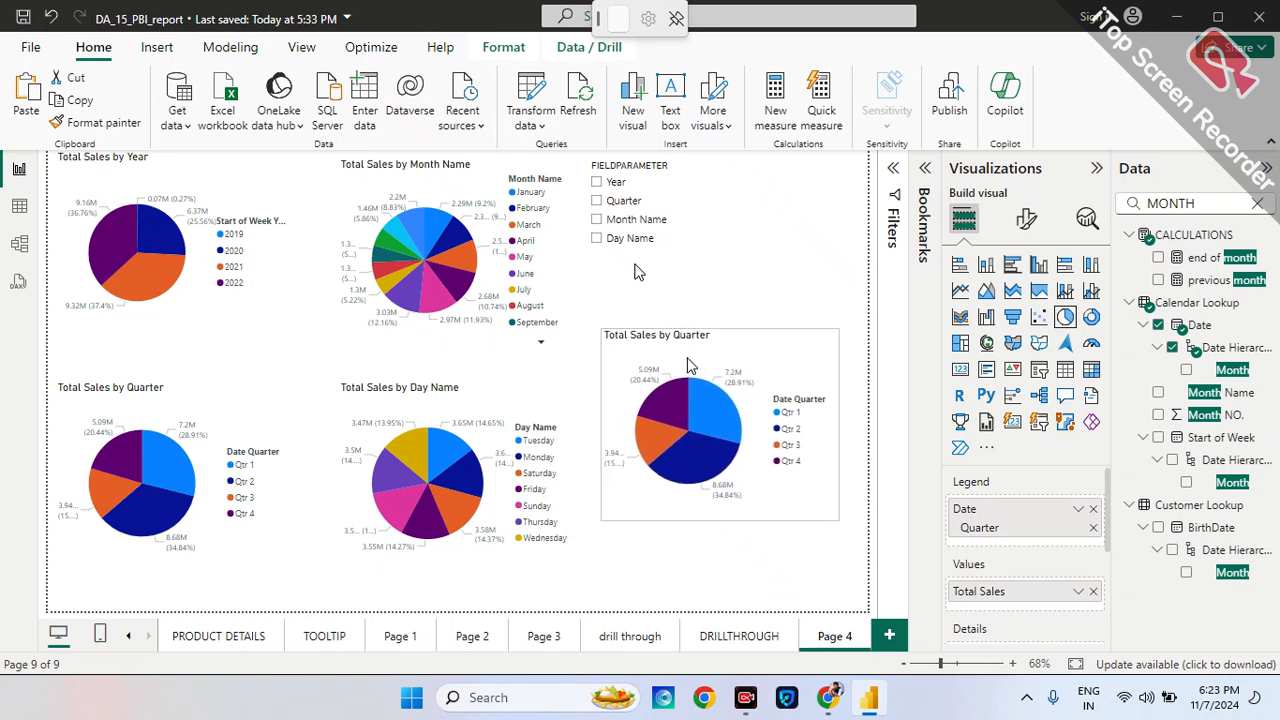
click(705, 310)
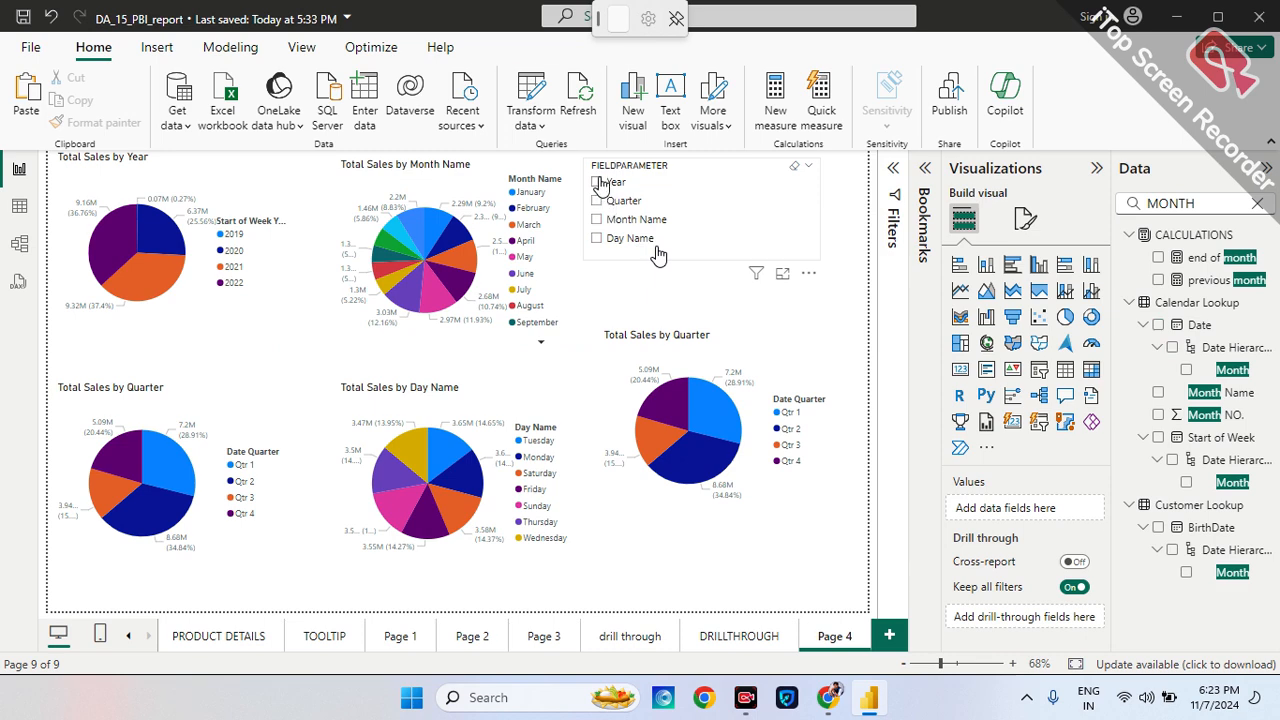
Remove the Date field from the legend of the copied pie below the slicer.
click(658, 255)
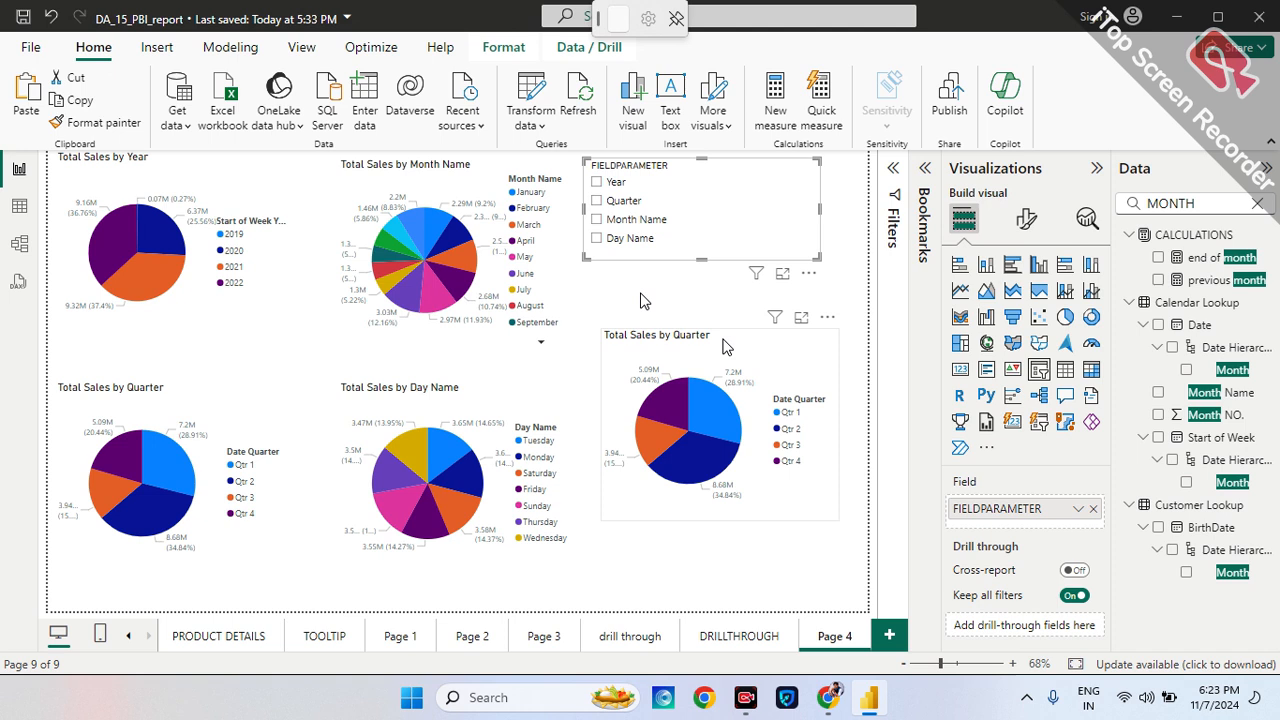
click(726, 347)
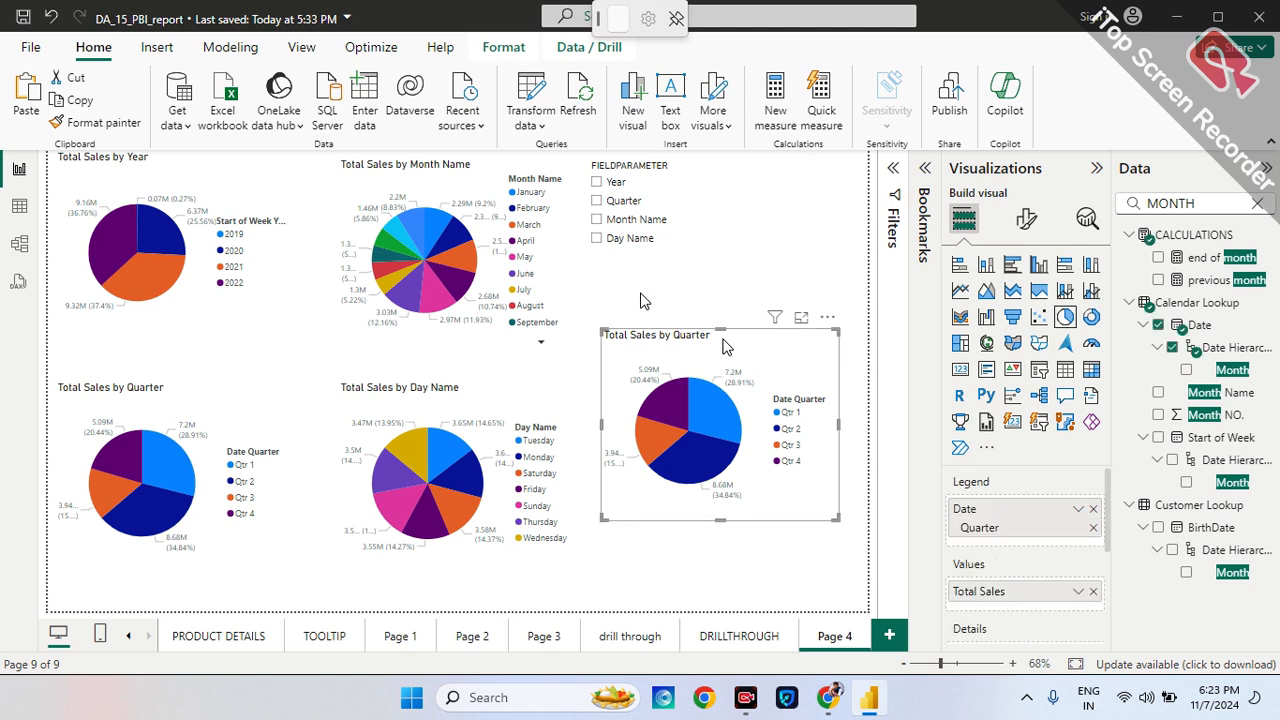
click(540, 395)
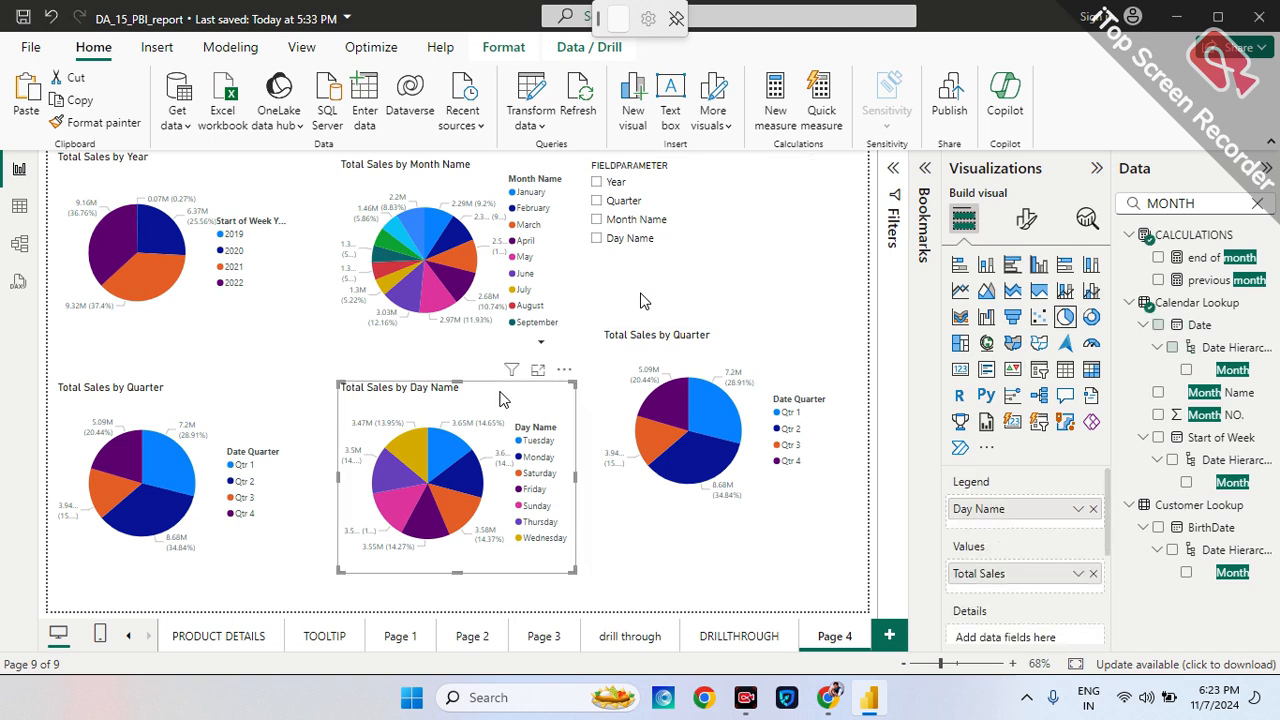
click(700, 358)
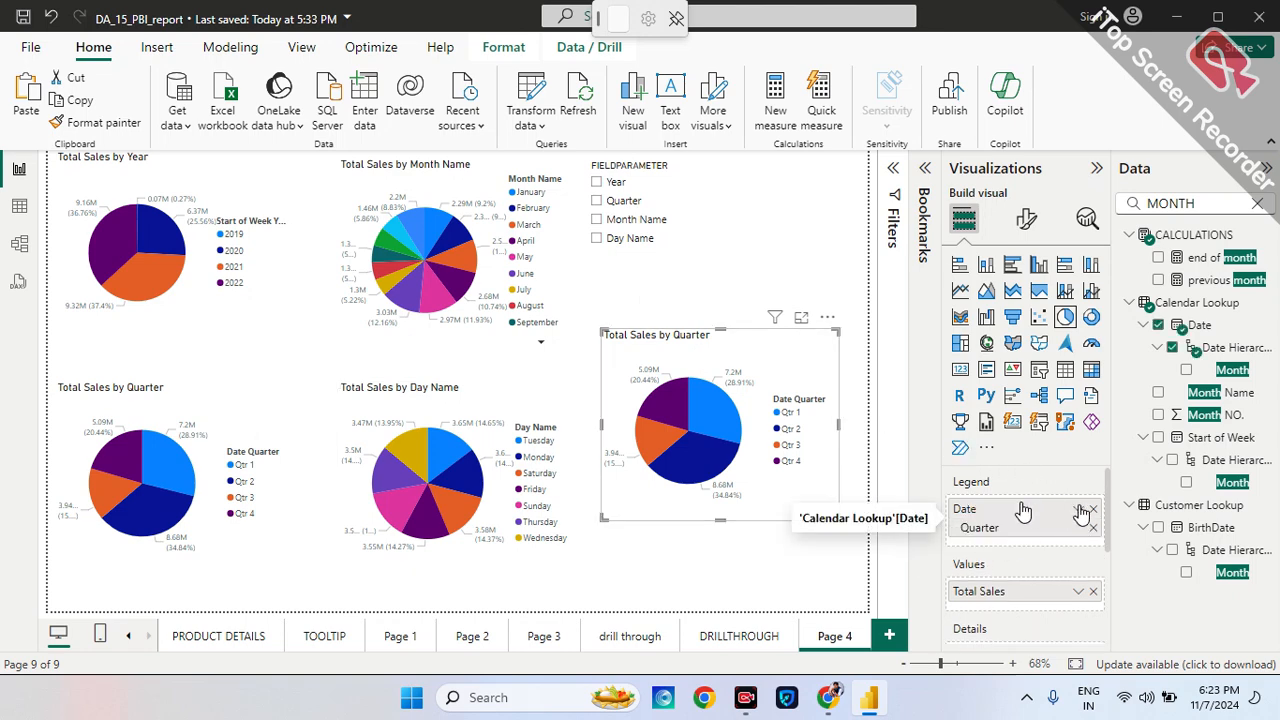
click(1094, 510)
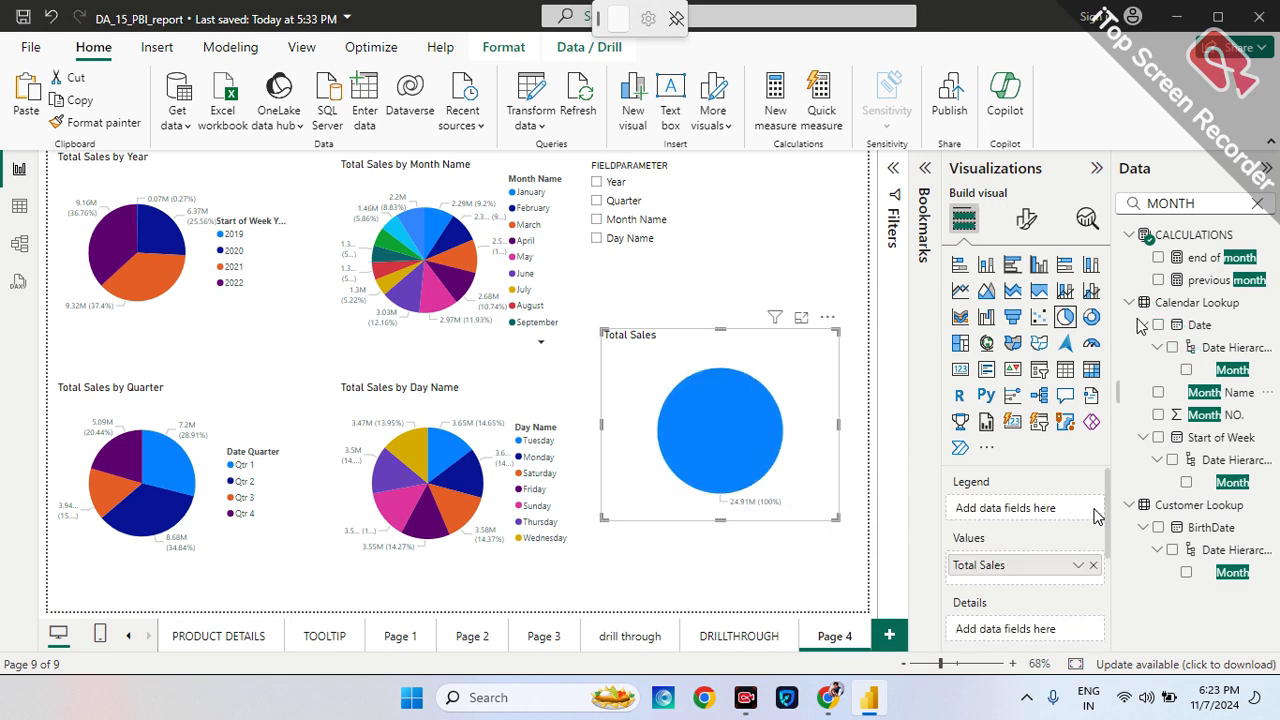
Clear the field search and set the FIELDPARAMETER field as the legend of the copied Total Sales pie.
click(1257, 205)
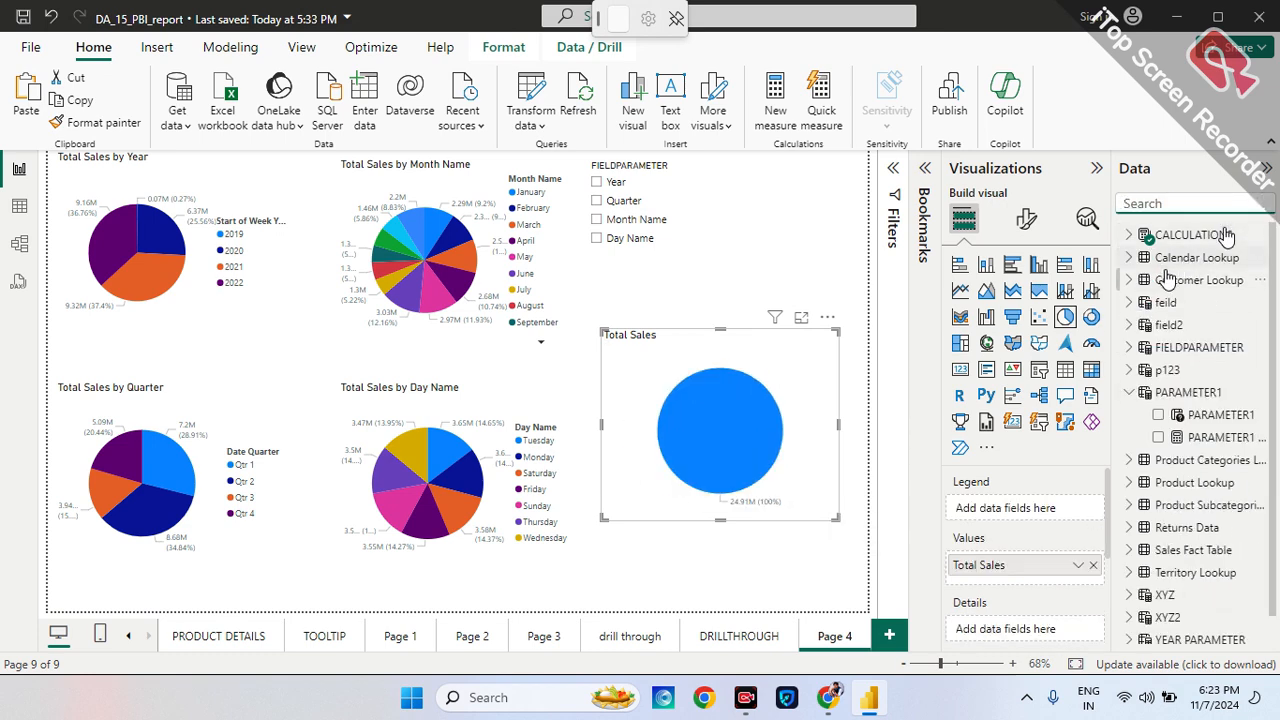
click(1140, 348)
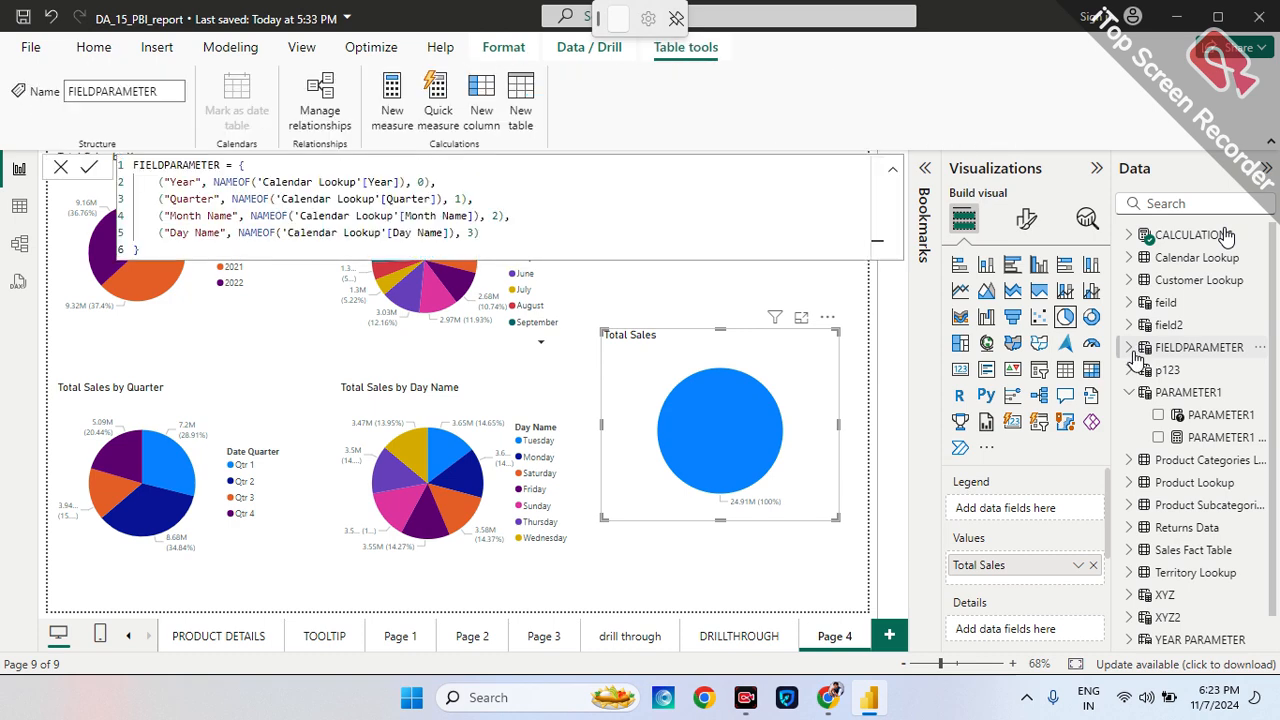
click(61, 167)
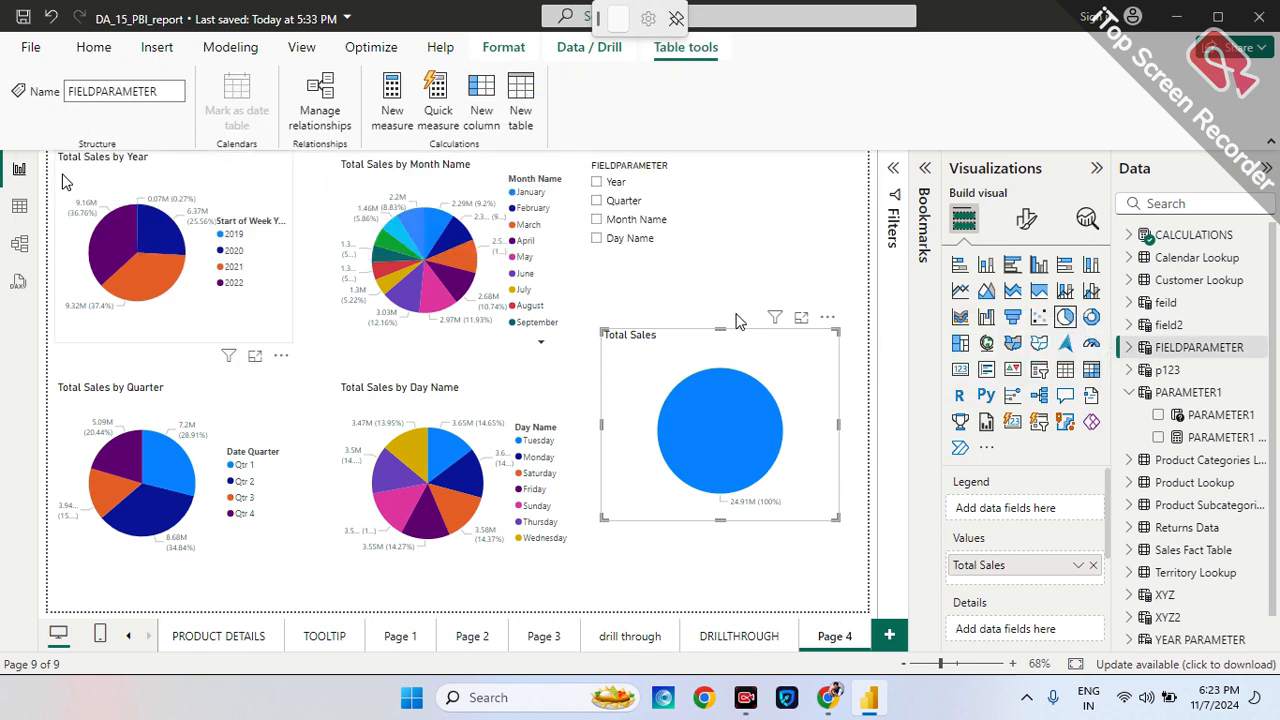
click(1126, 348)
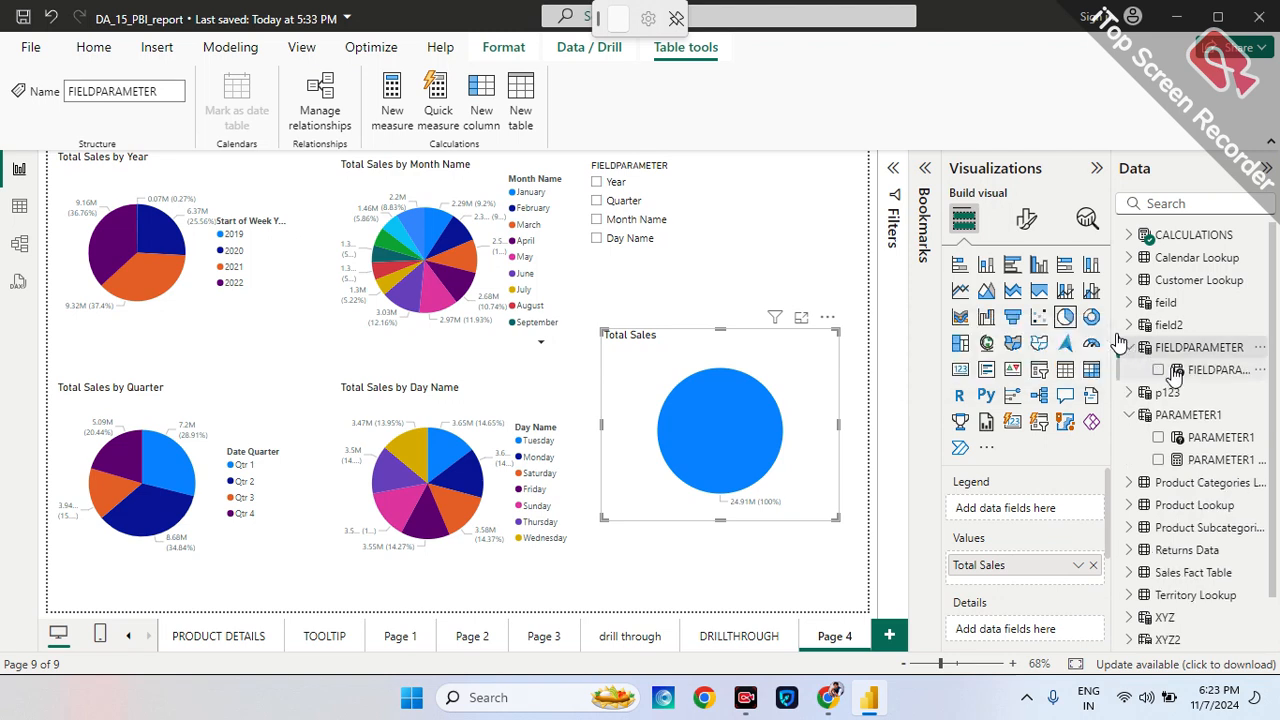
drag(1180, 370, 1010, 508)
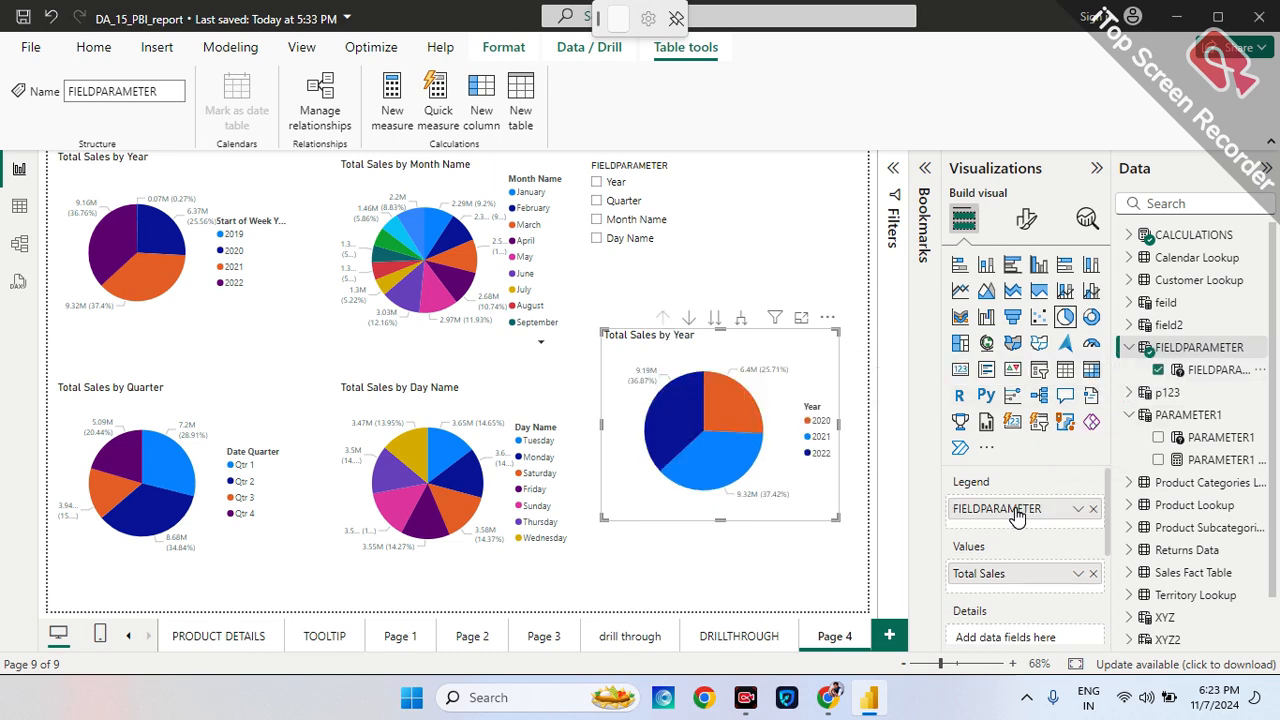
click(600, 268)
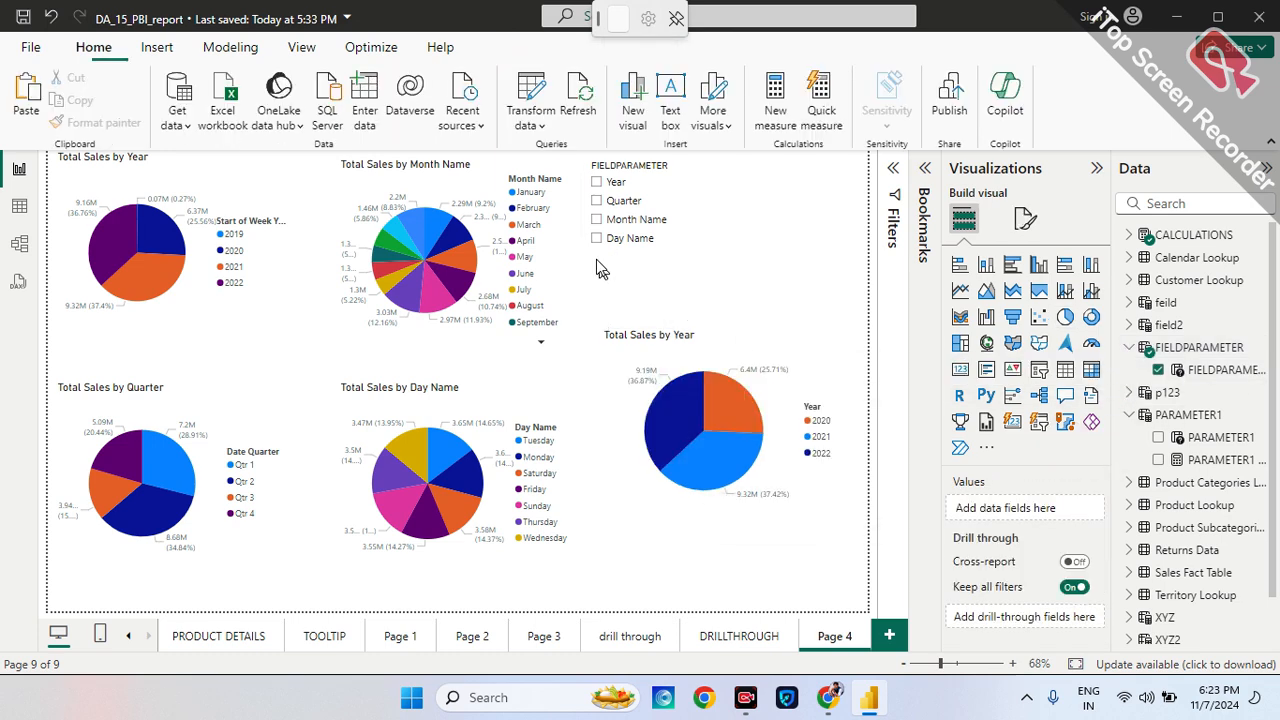
Switch the FIELDPARAMETER slicer from Year to Quarter and compare the dynamic pie with the fixed Total Sales by Quarter pie.
click(597, 182)
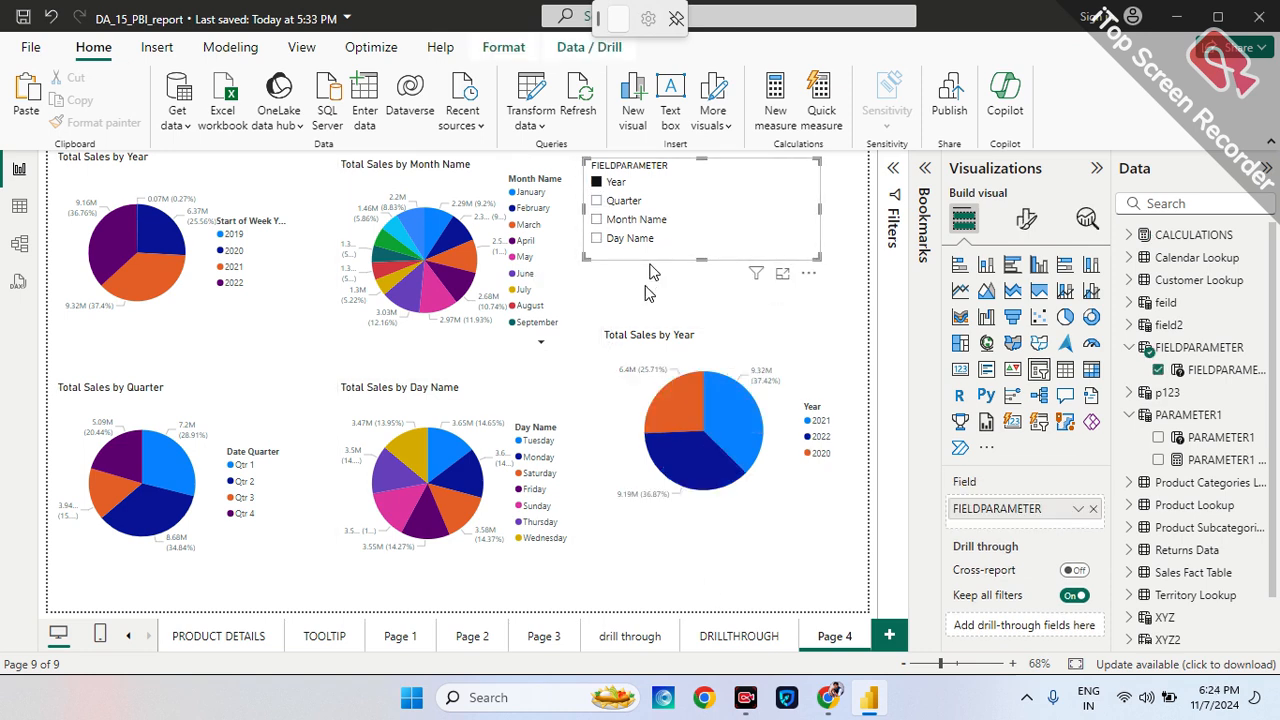
click(597, 200)
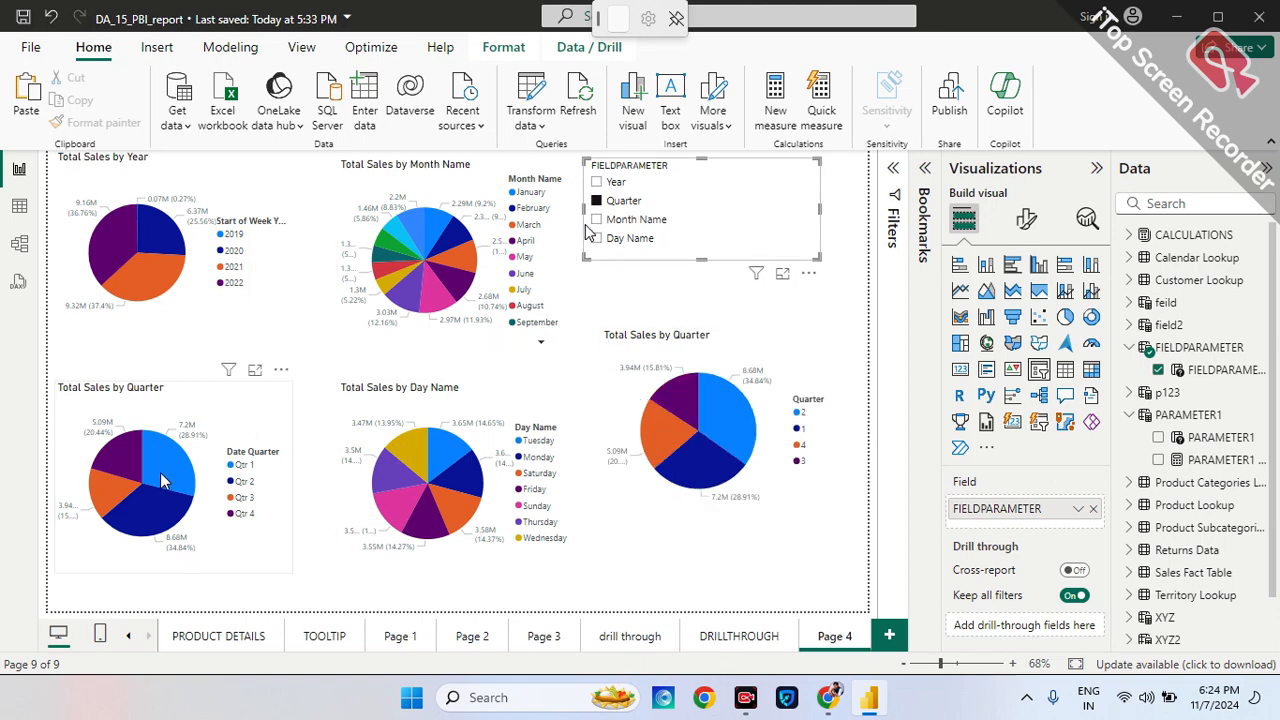
mouse_move(140, 485)
mouse_move(724, 437)
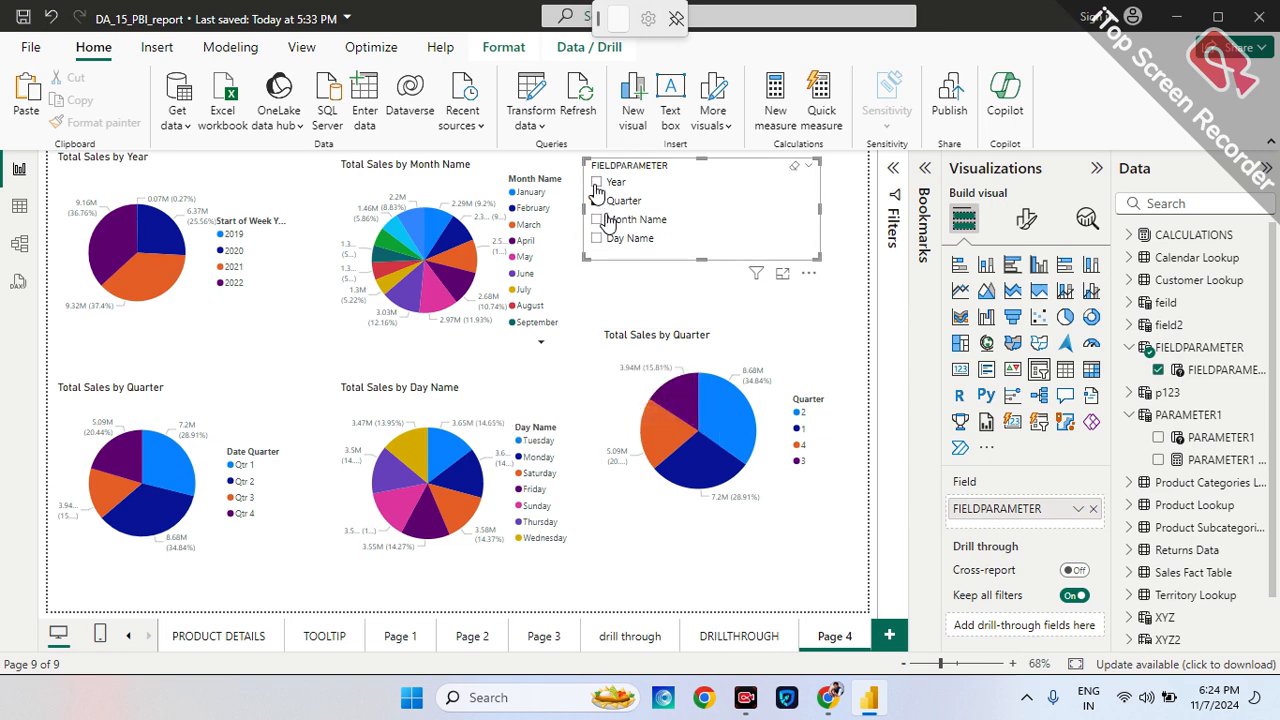
Switch the slicer back to Year and compare the dynamic pie's slices with the fixed Total Sales by Year pie.
click(596, 184)
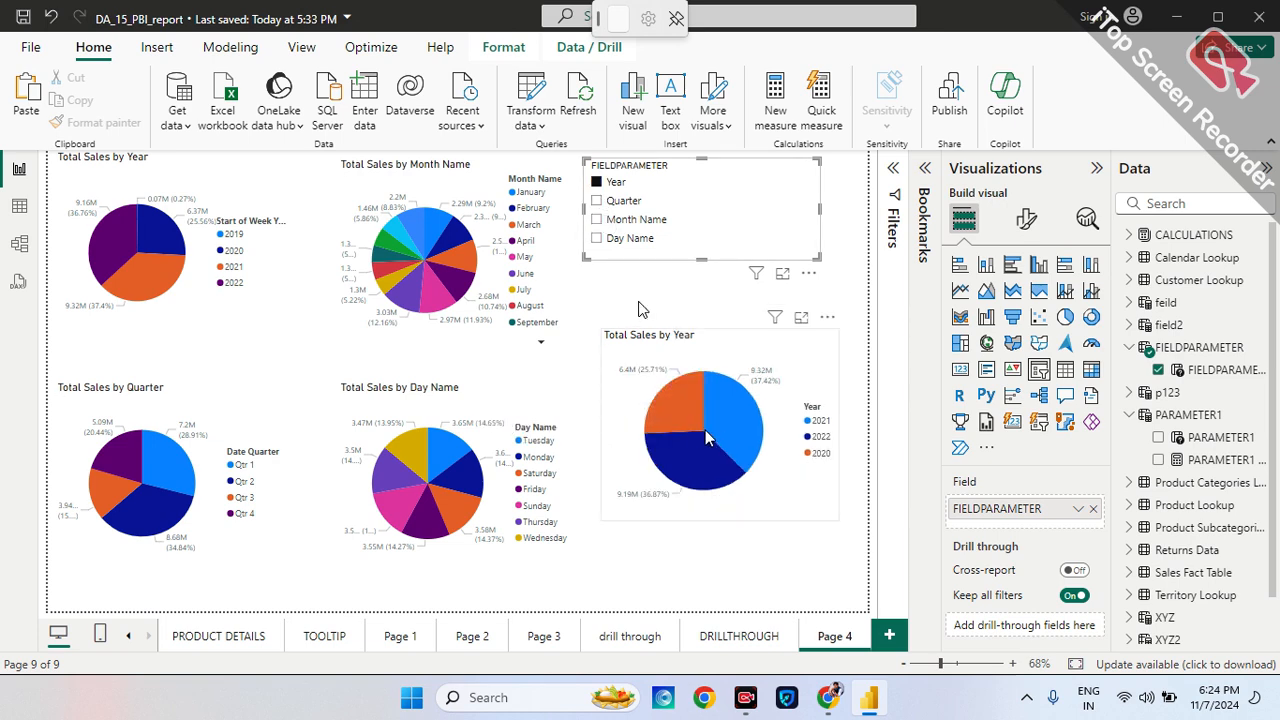
mouse_move(108, 255)
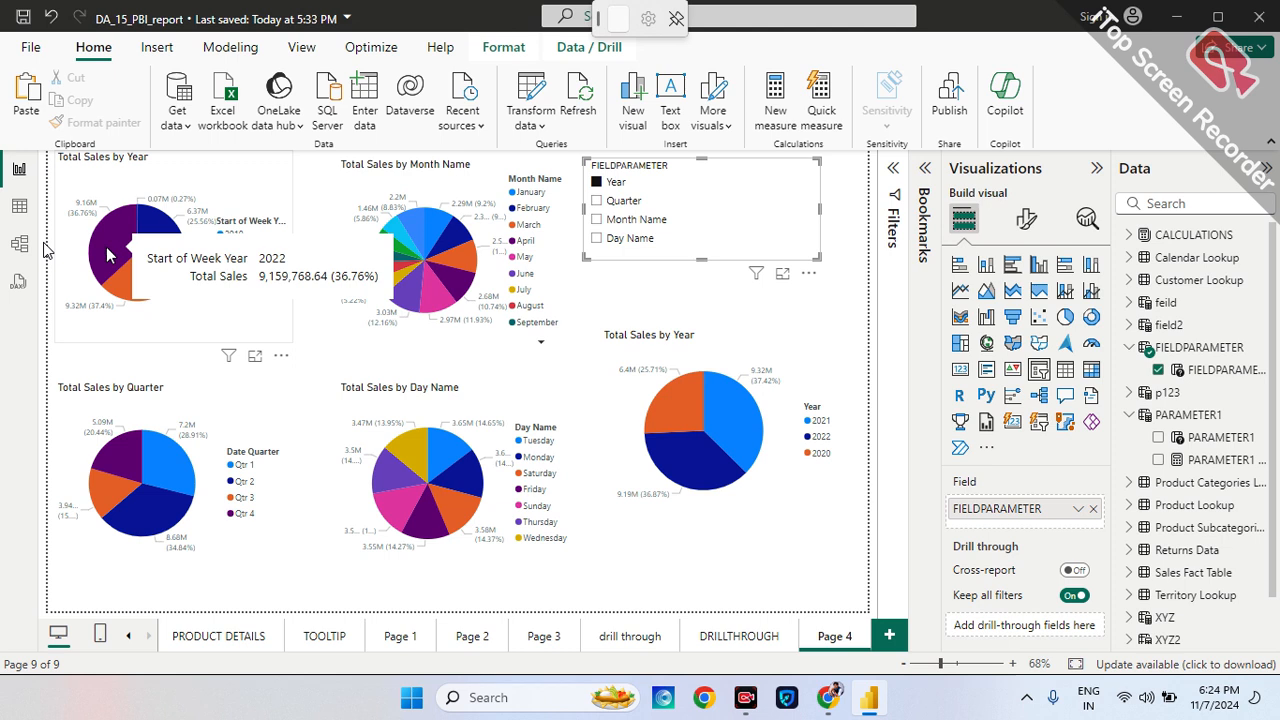
mouse_move(165, 235)
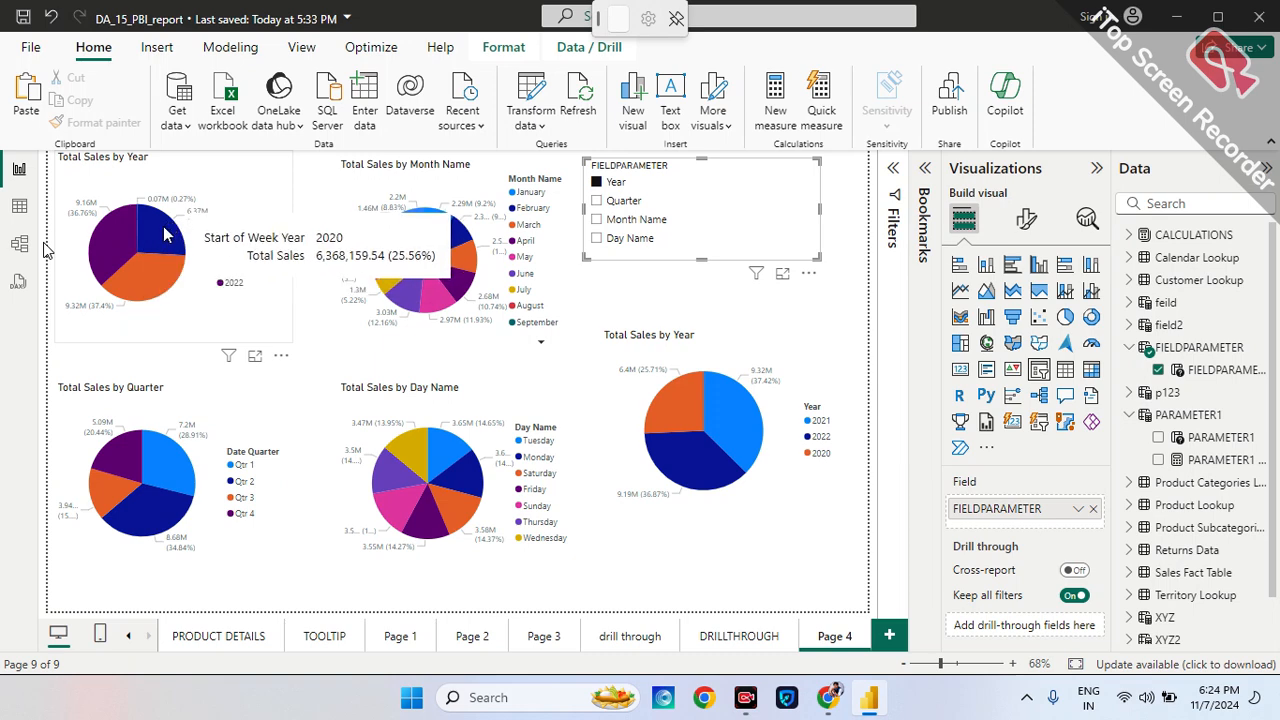
Inspect the slice values of the dynamic pie against the fixed Total Sales by Year pie and check the fixed pie's legend field.
mouse_move(733, 412)
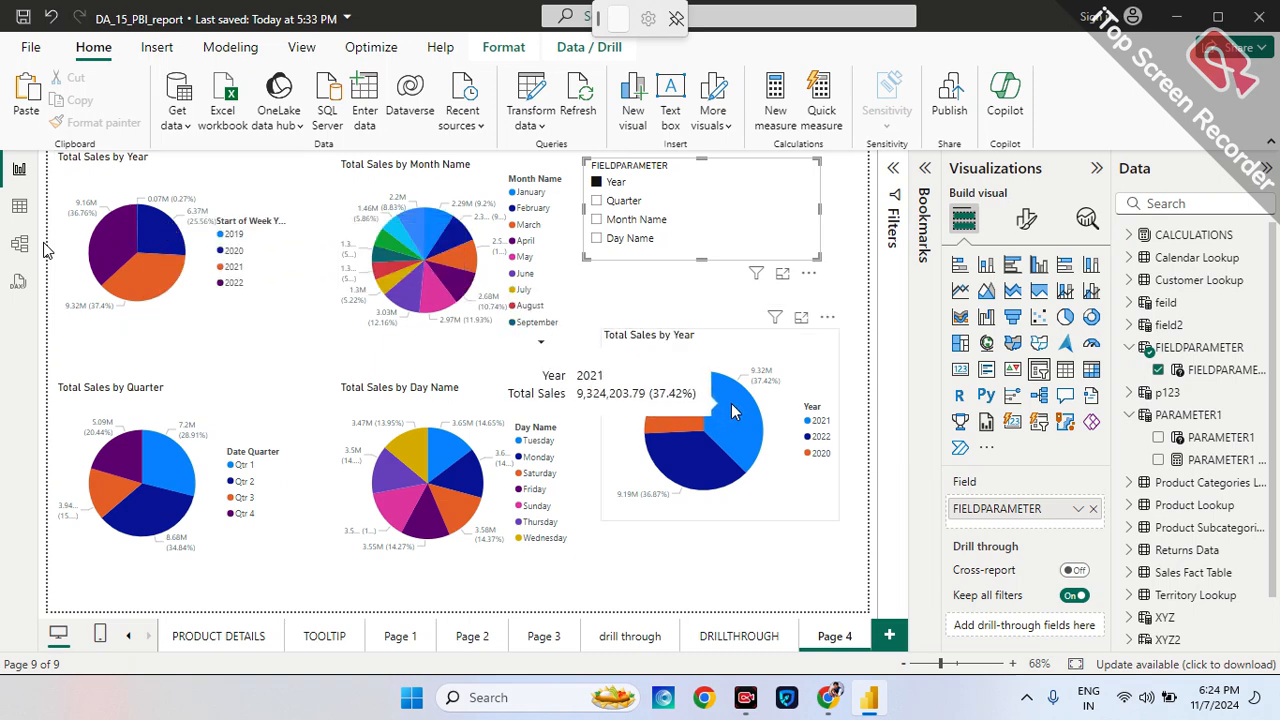
mouse_move(680, 482)
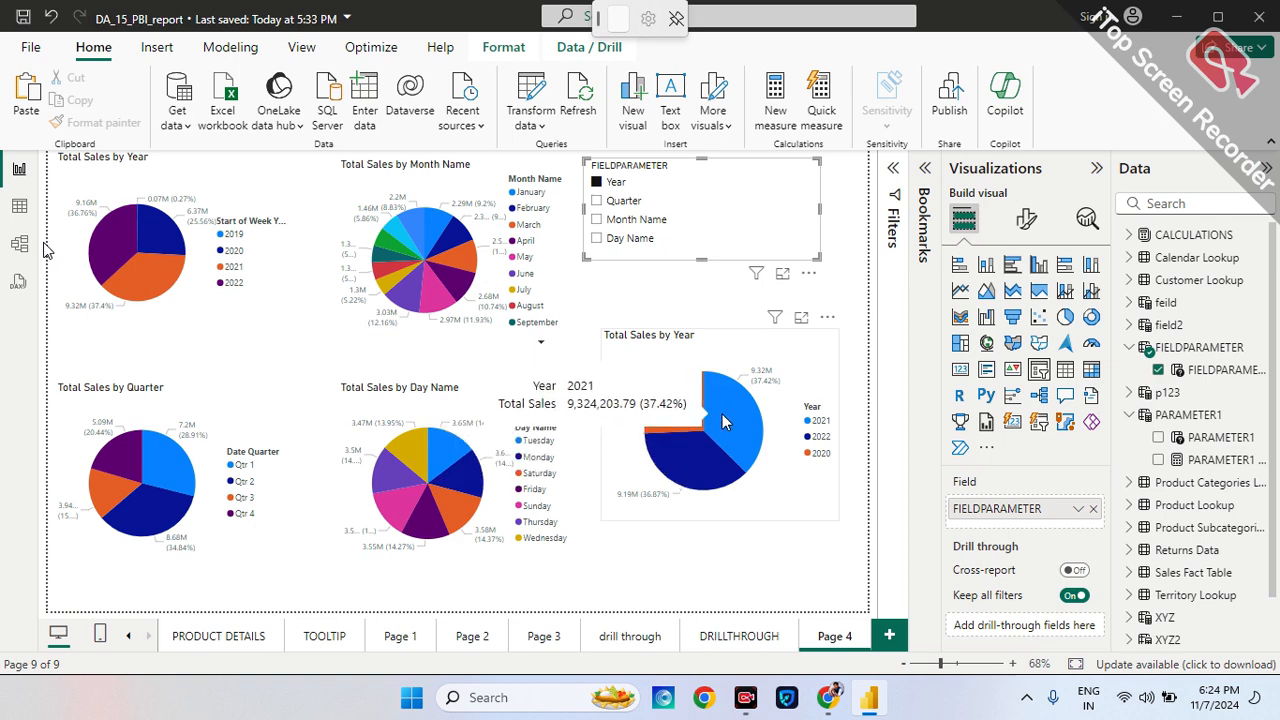
mouse_move(688, 421)
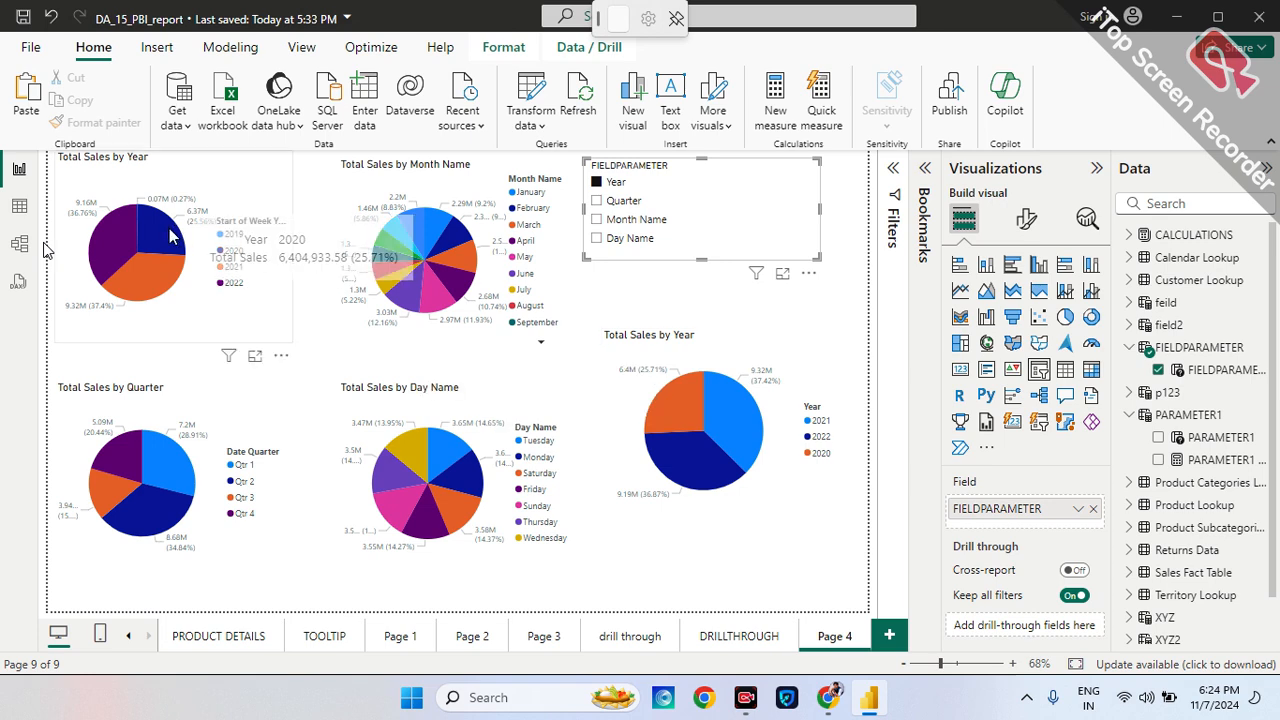
mouse_move(160, 280)
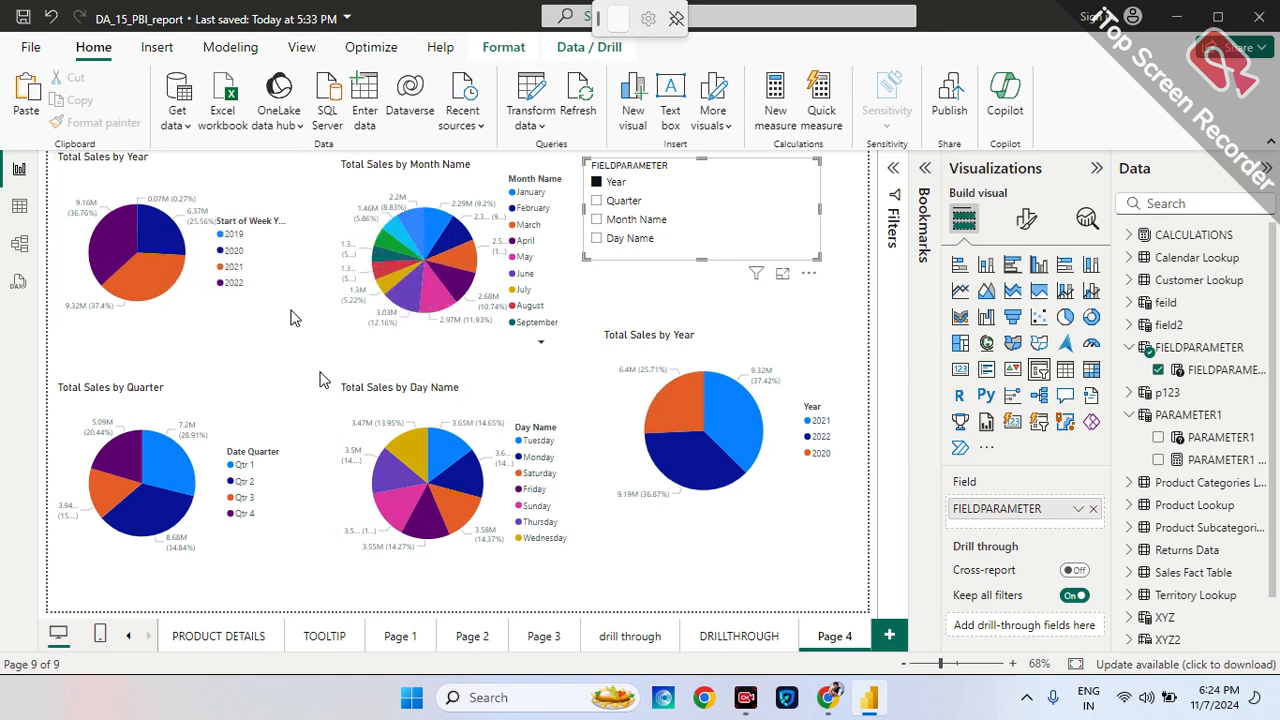
click(256, 183)
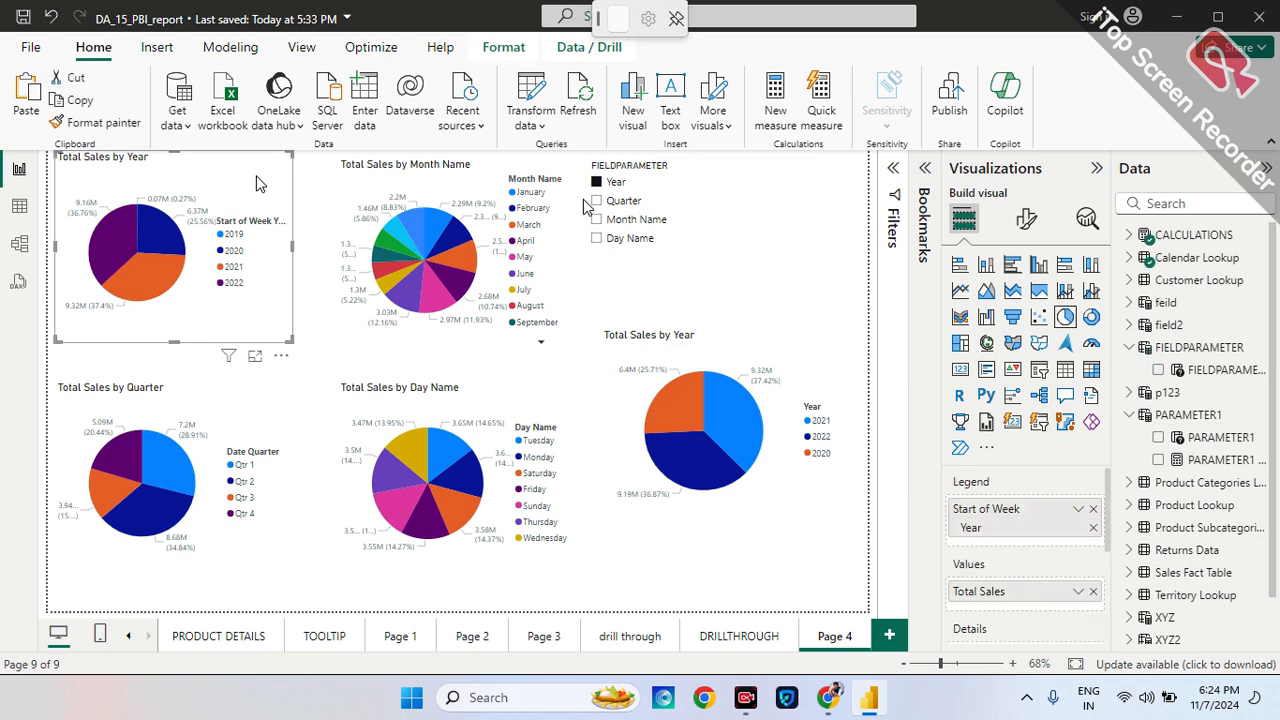
Examine the columns of the Product Lookup table in the model's table data.
click(20, 207)
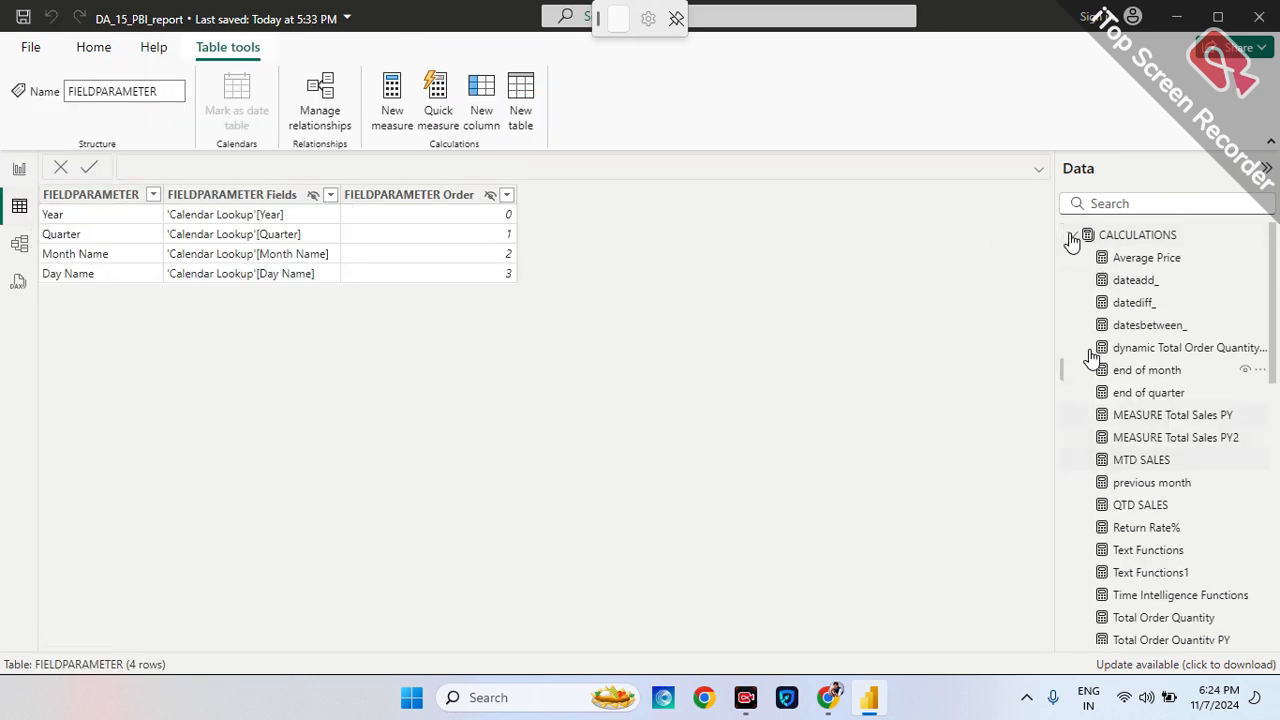
scroll(1090, 350, down, 5)
scroll(1094, 350, down, 4)
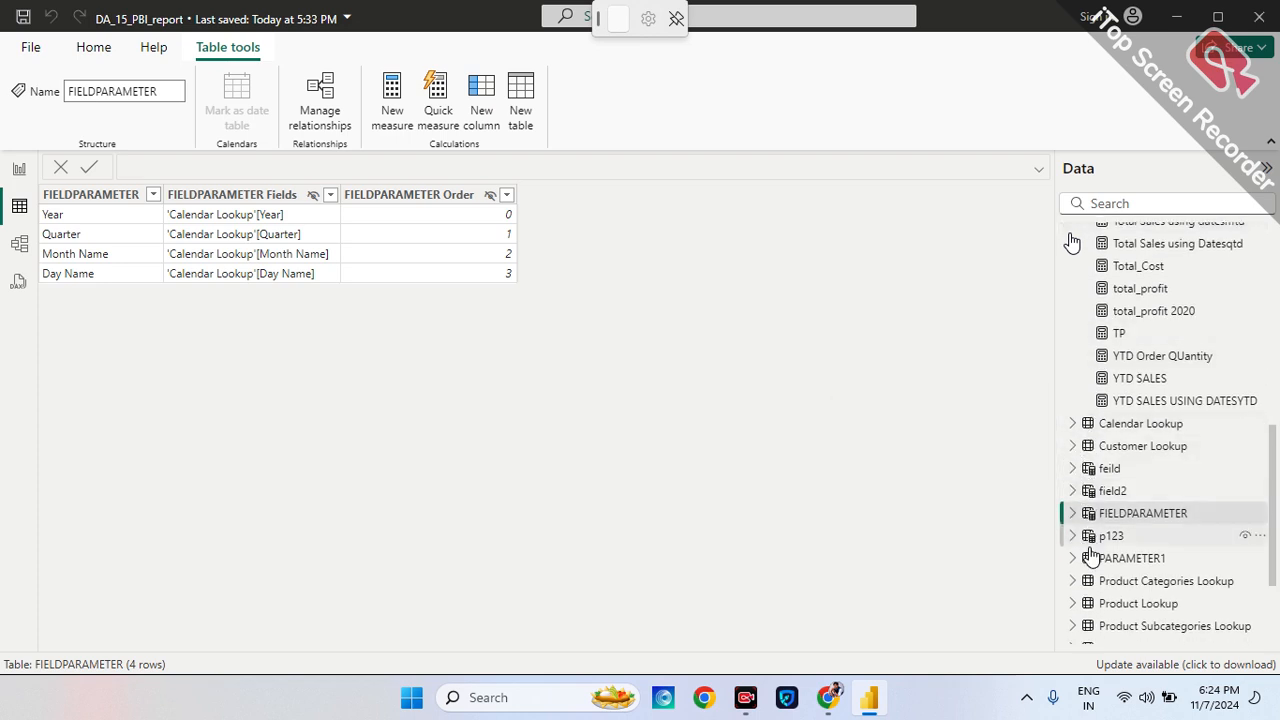
click(1092, 513)
scroll(1092, 513, down, 3)
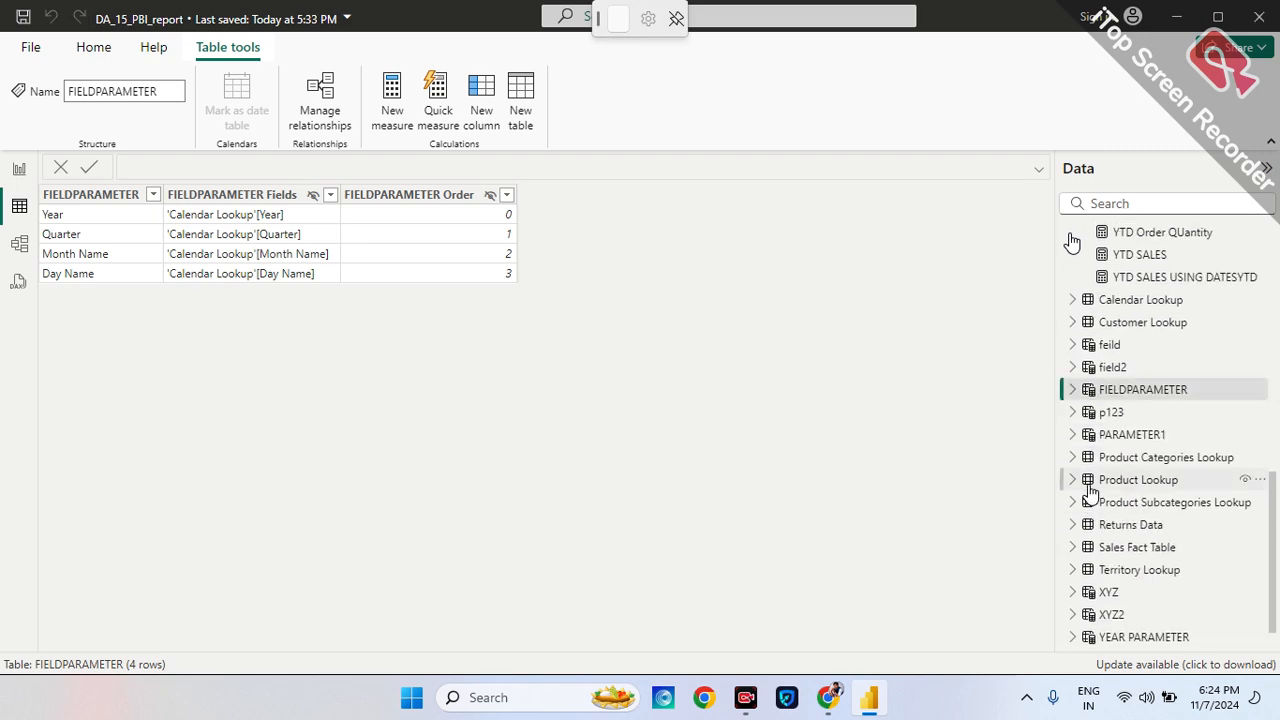
click(1090, 488)
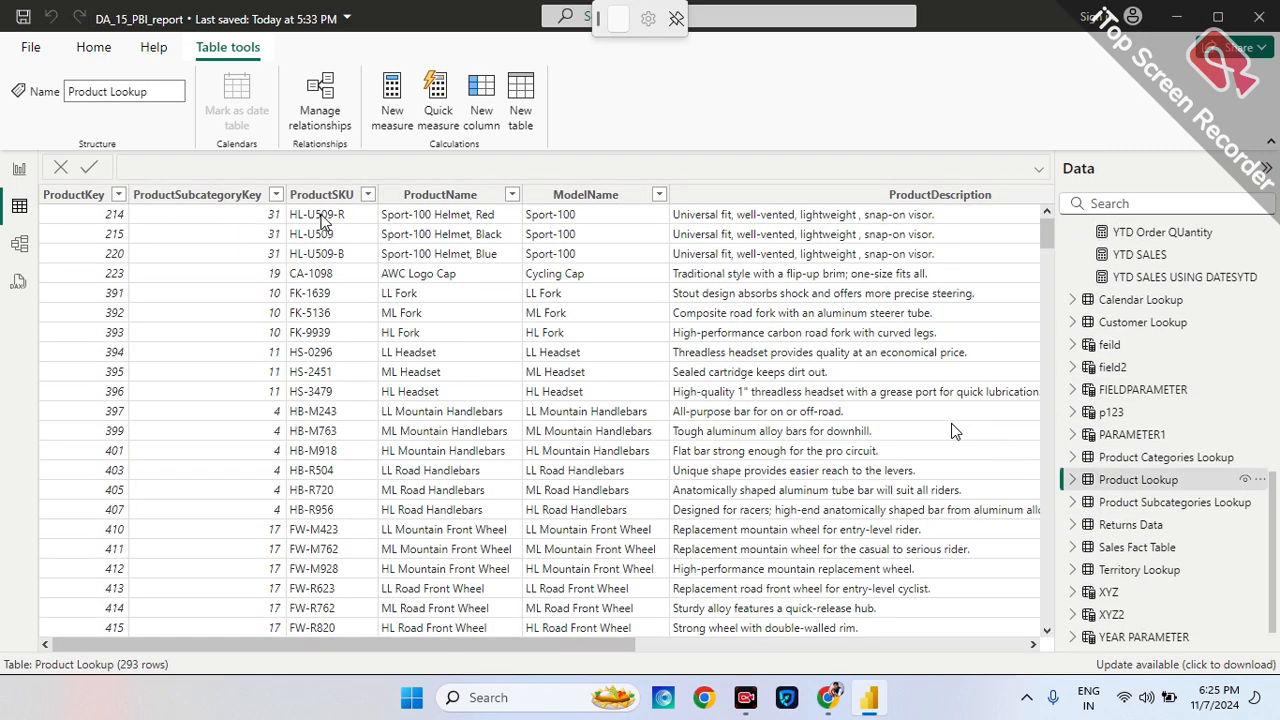
scroll(450, 268, right, 10)
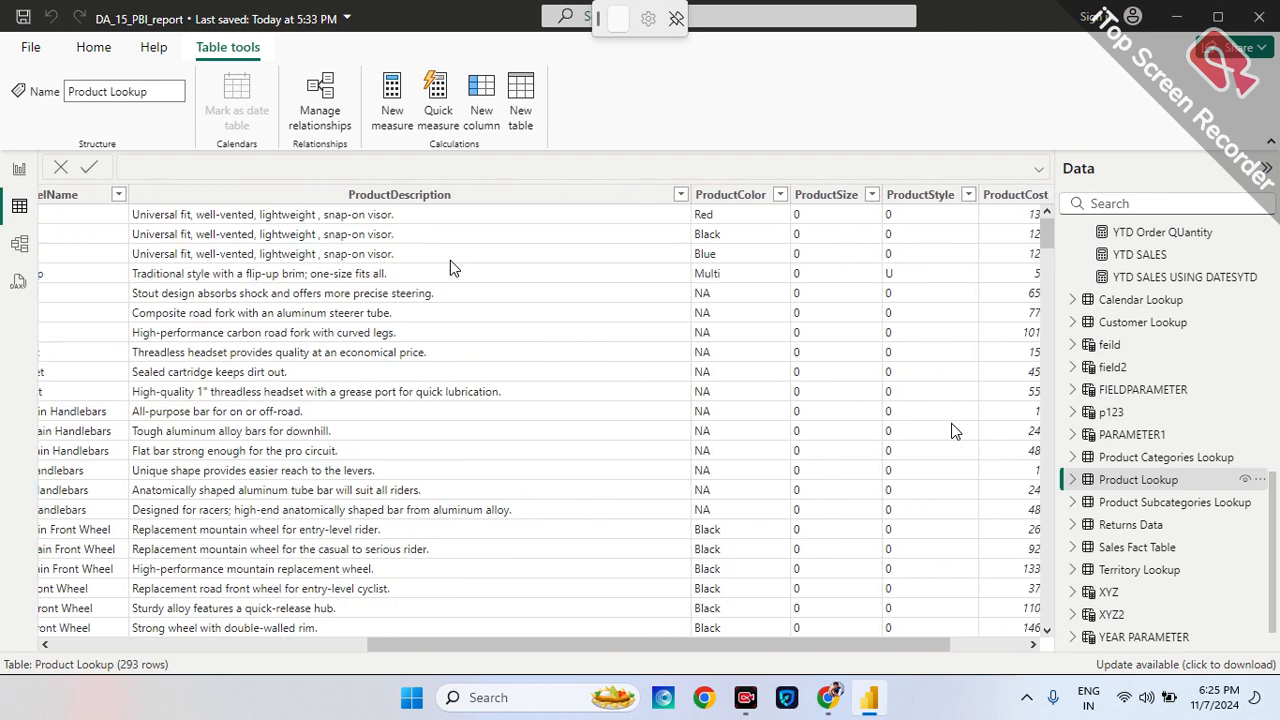
scroll(450, 268, left, 10)
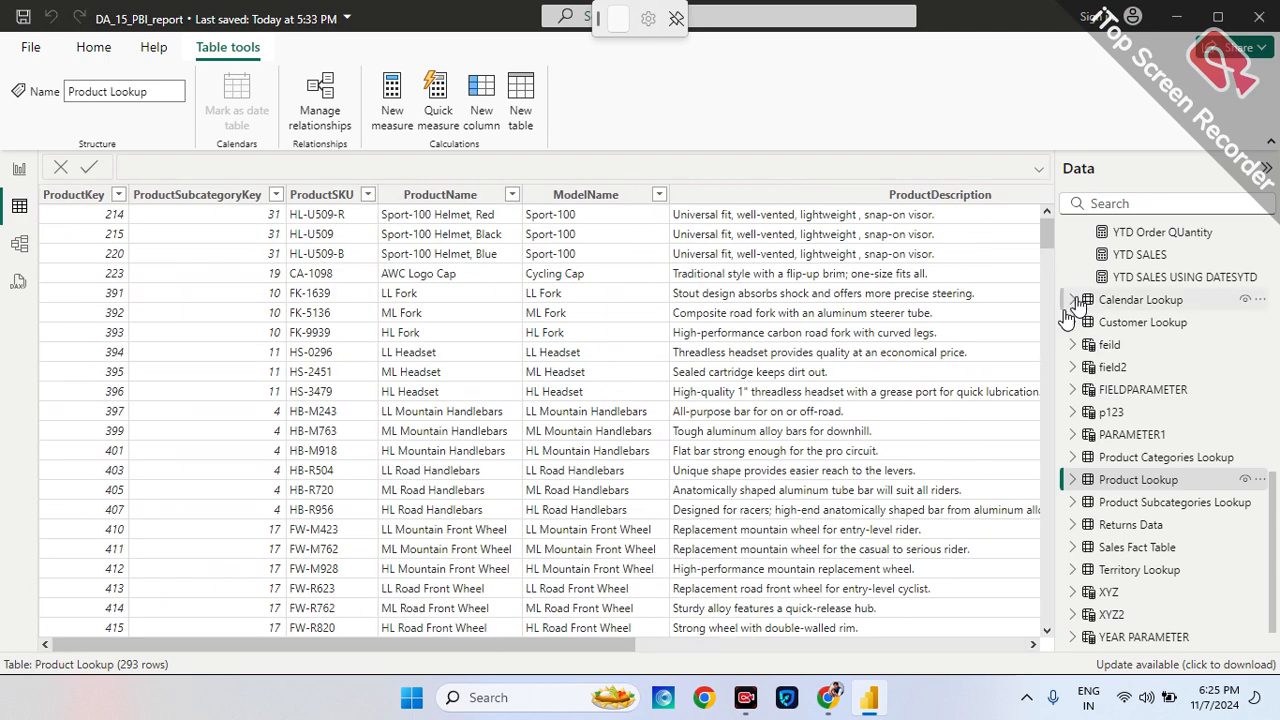
Examine the Sales Fact Table and the list of dates available in its StockDate column without applying a filter.
scroll(1067, 312, up, 8)
scroll(1067, 312, down, 9)
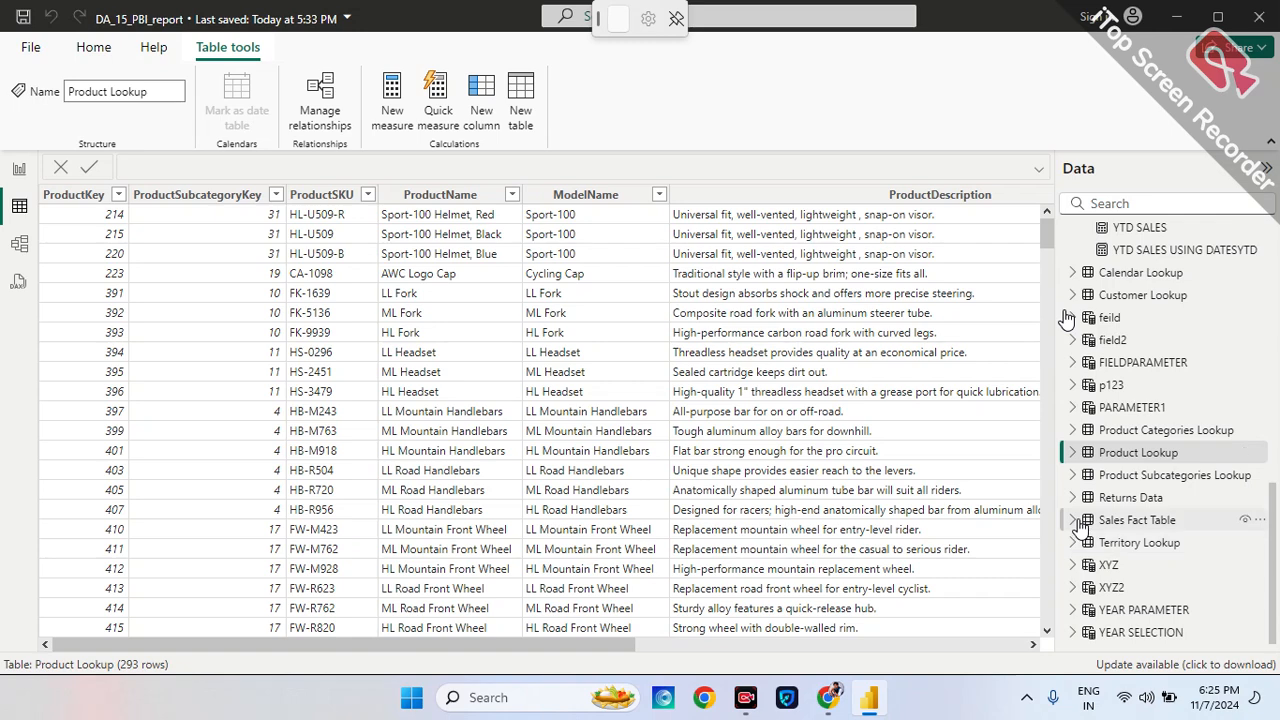
click(1076, 520)
click(1087, 524)
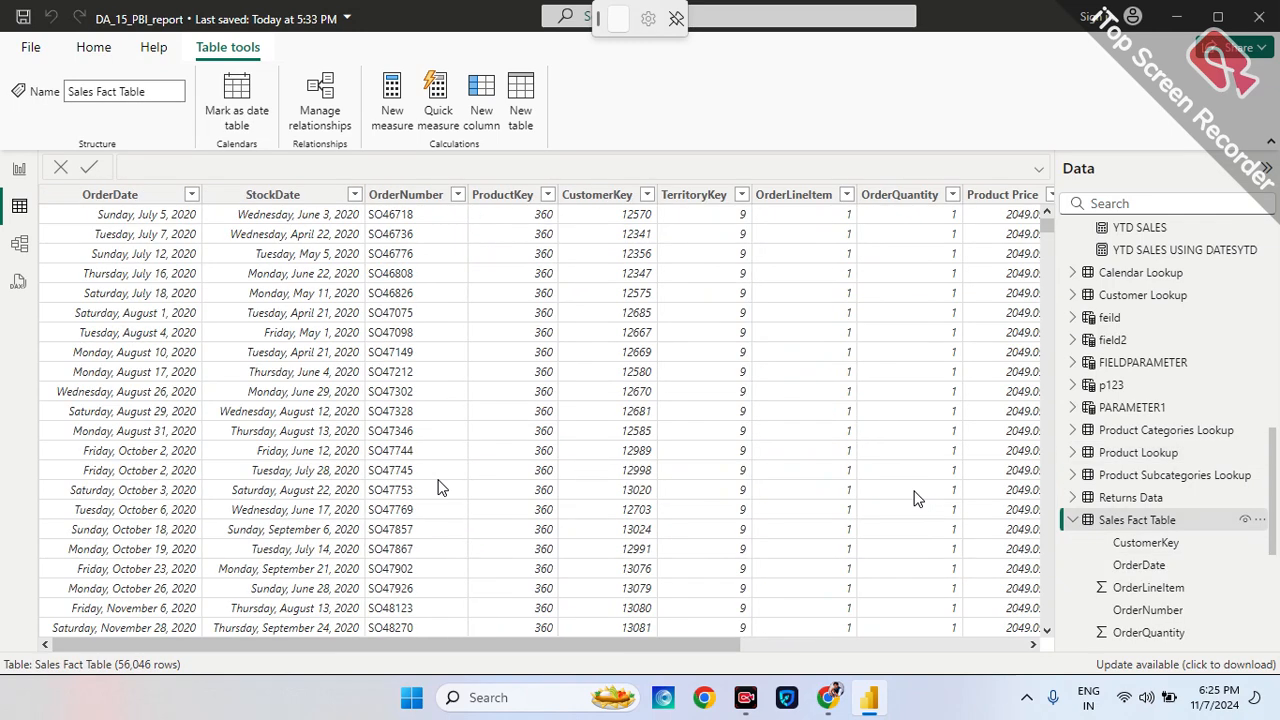
click(336, 195)
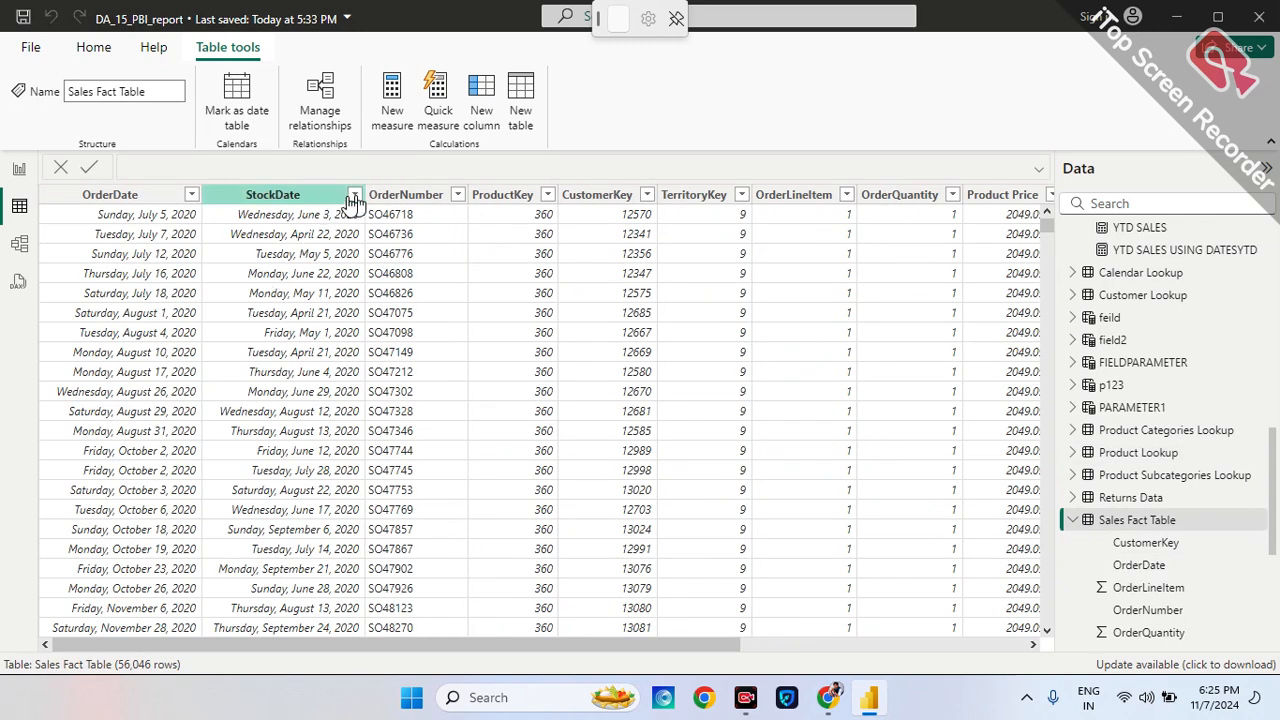
click(354, 196)
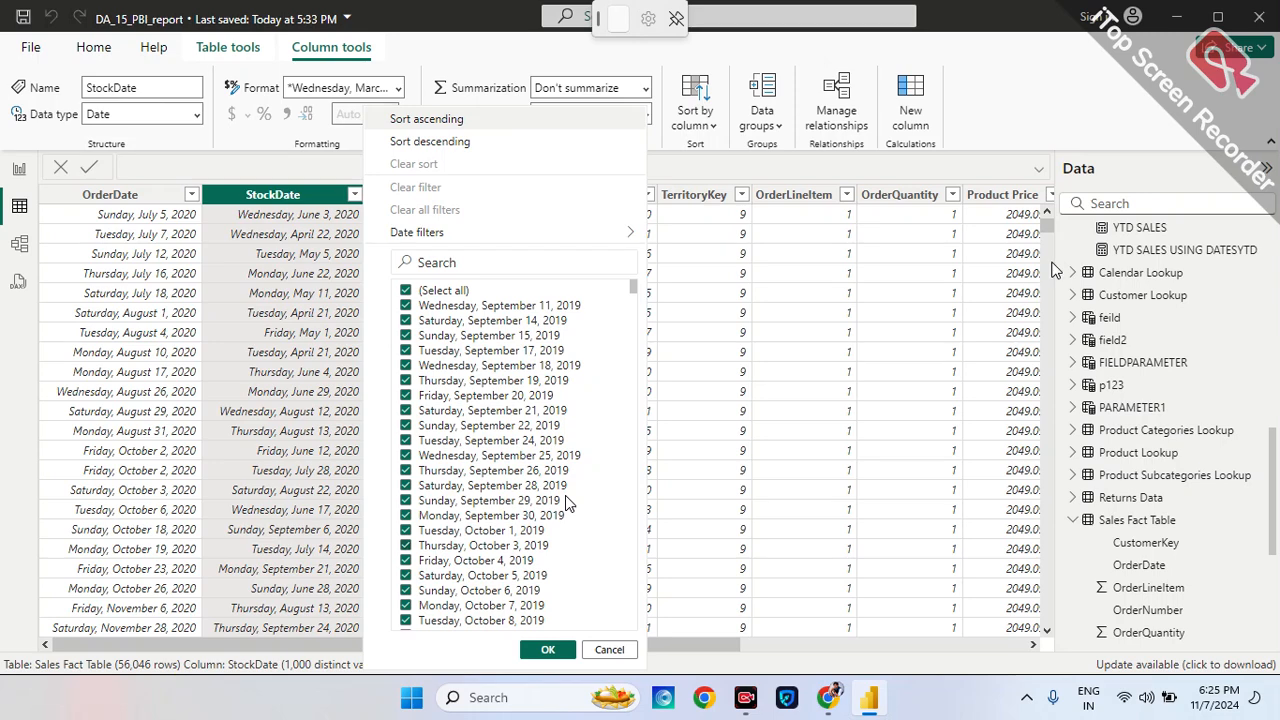
key(Escape)
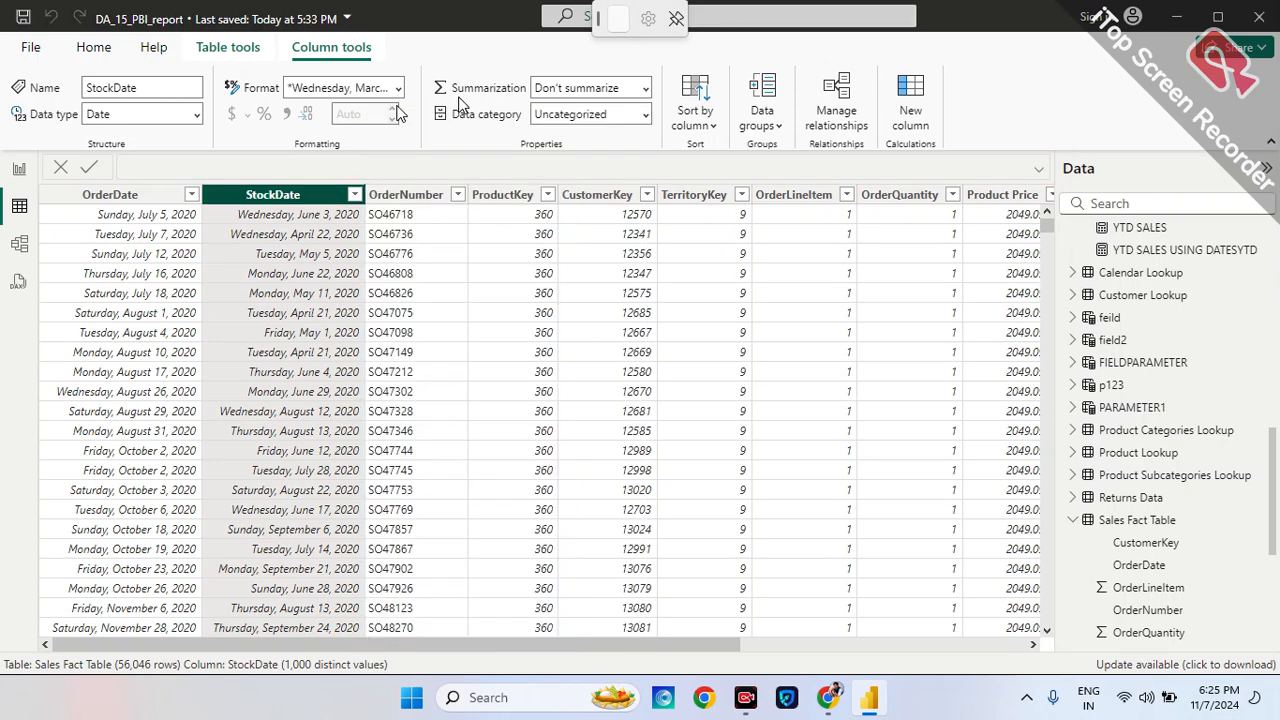
Return to the report page and switch the FIELDPARAMETER slicer through Quarter, Month Name and Day Name to compare the dynamic pie with the fixed pies.
click(17, 172)
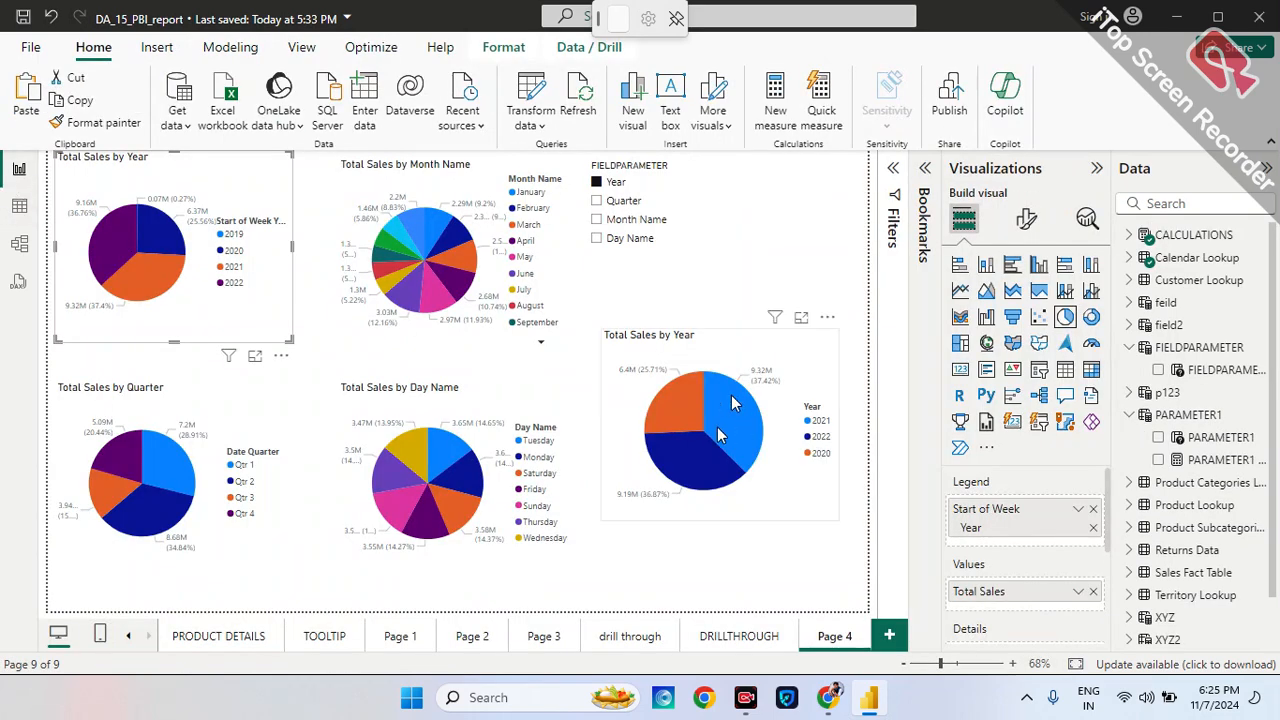
click(598, 203)
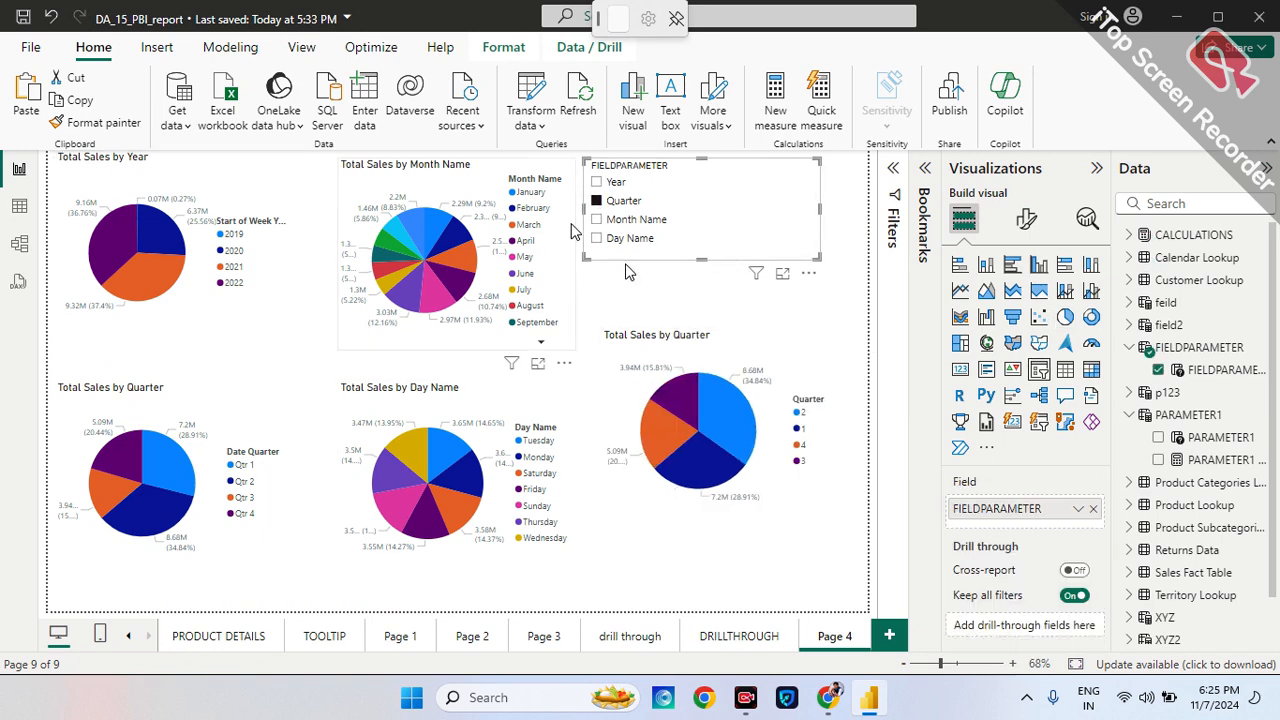
click(597, 221)
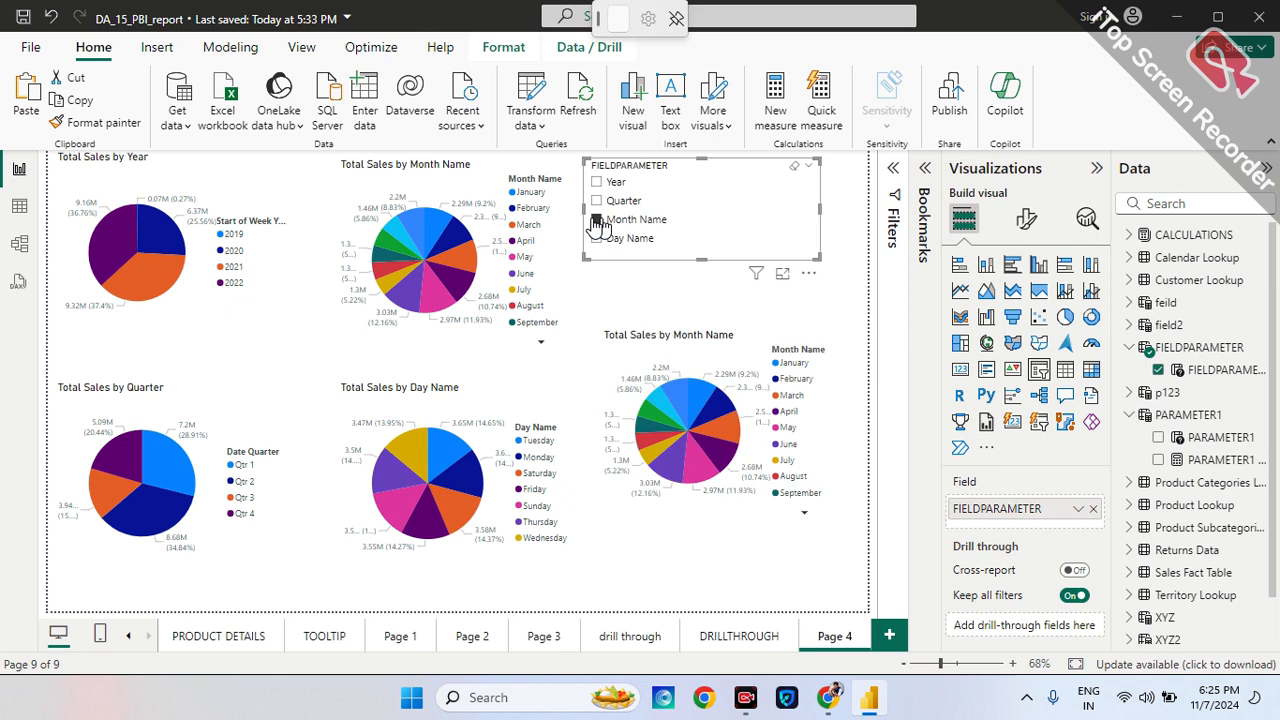
click(597, 239)
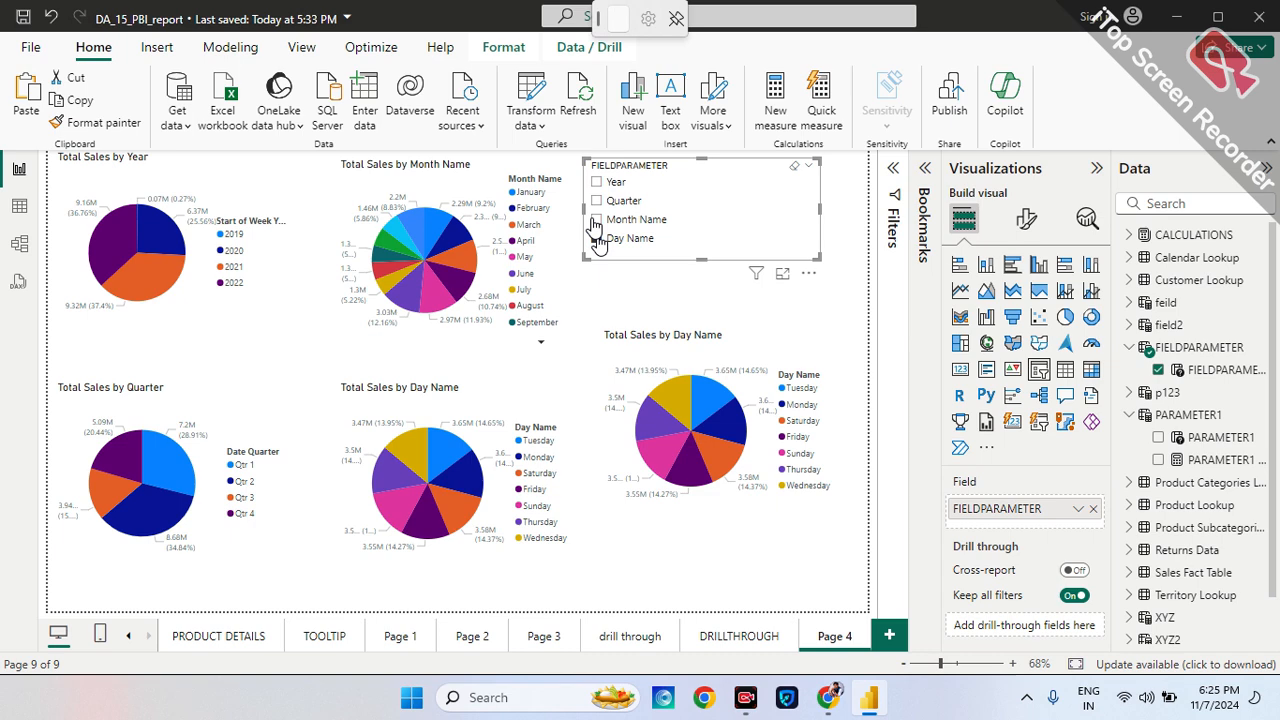
click(596, 238)
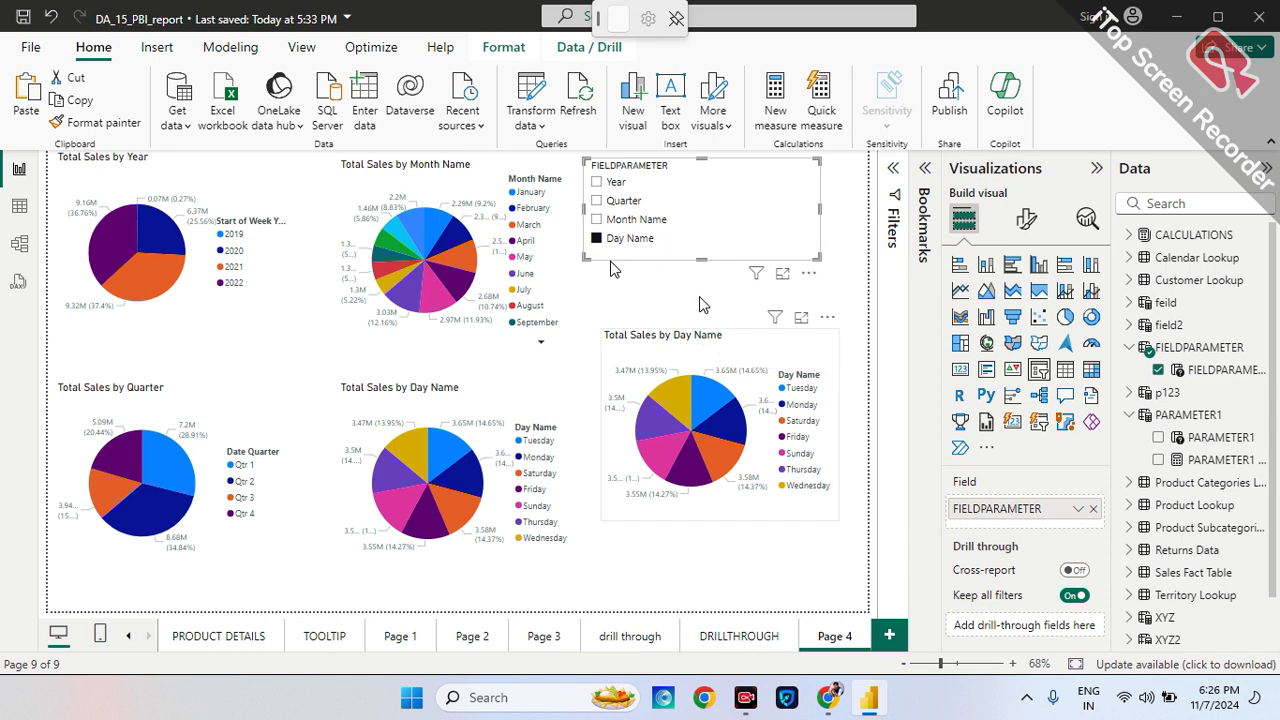
Move the dynamic Total Sales pie up close beneath the FIELDPARAMETER slicer and set the slicer to Year.
drag(703, 309, 695, 259)
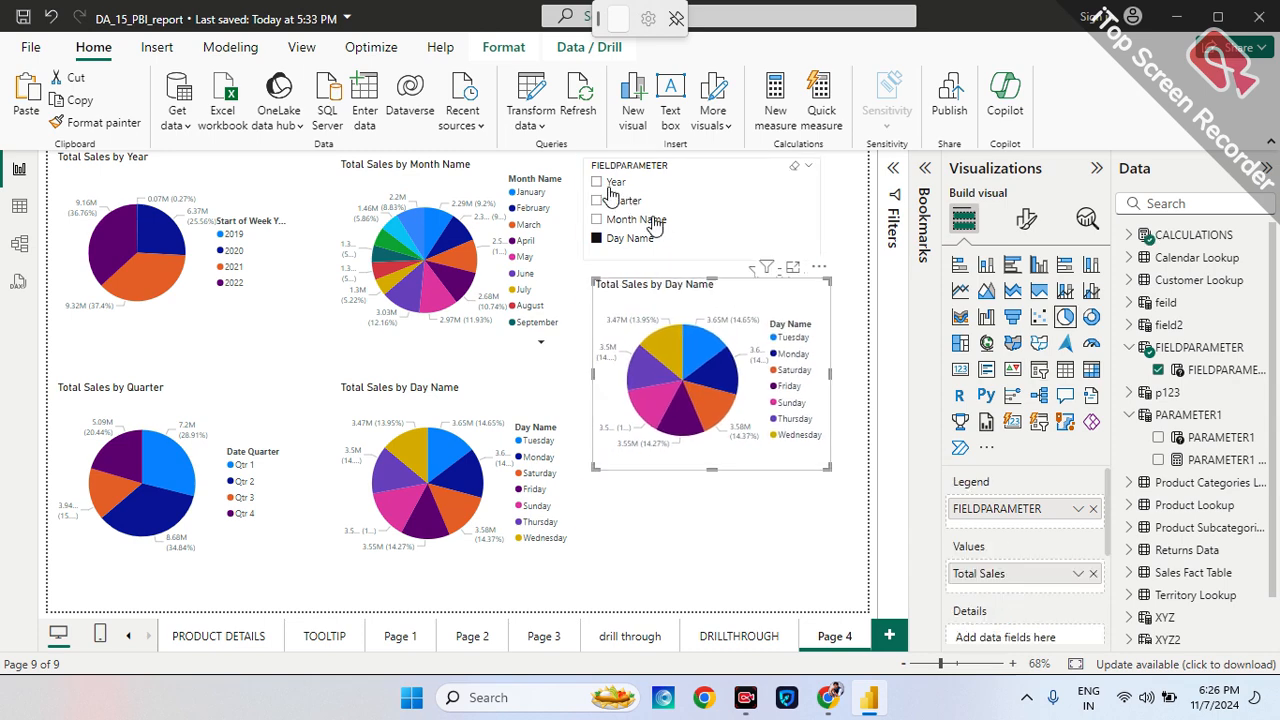
click(597, 183)
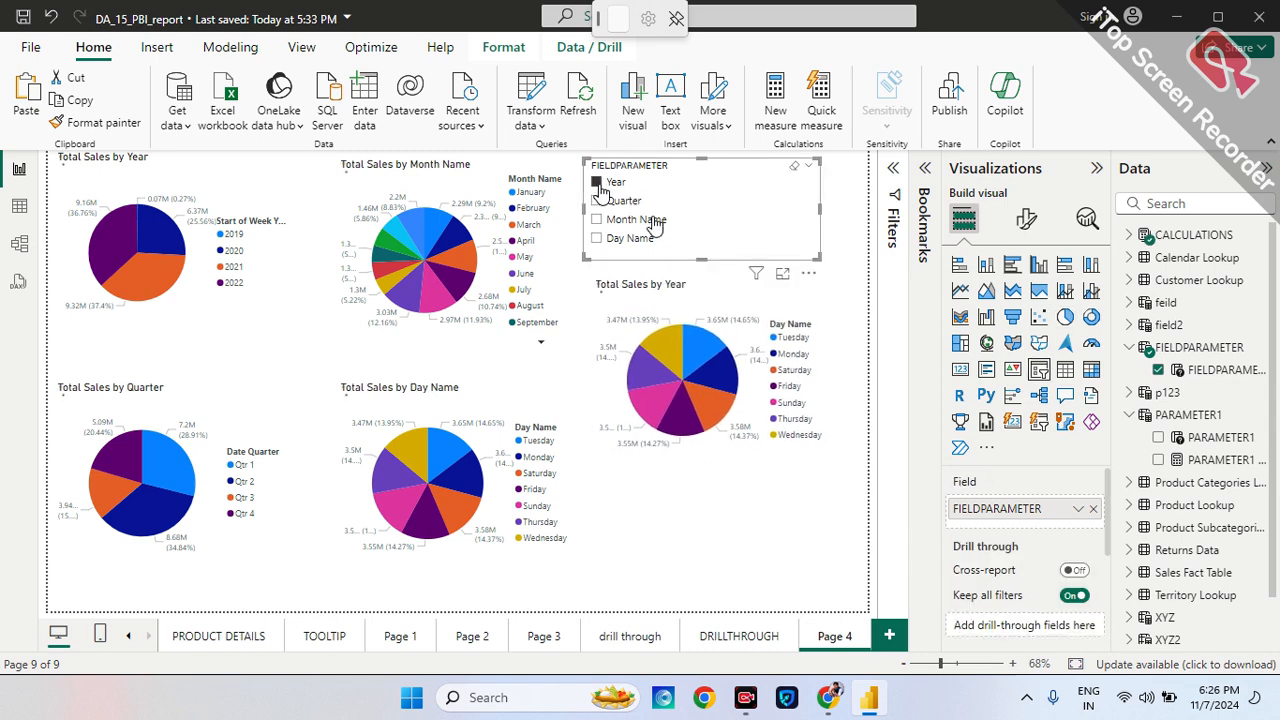
click(764, 540)
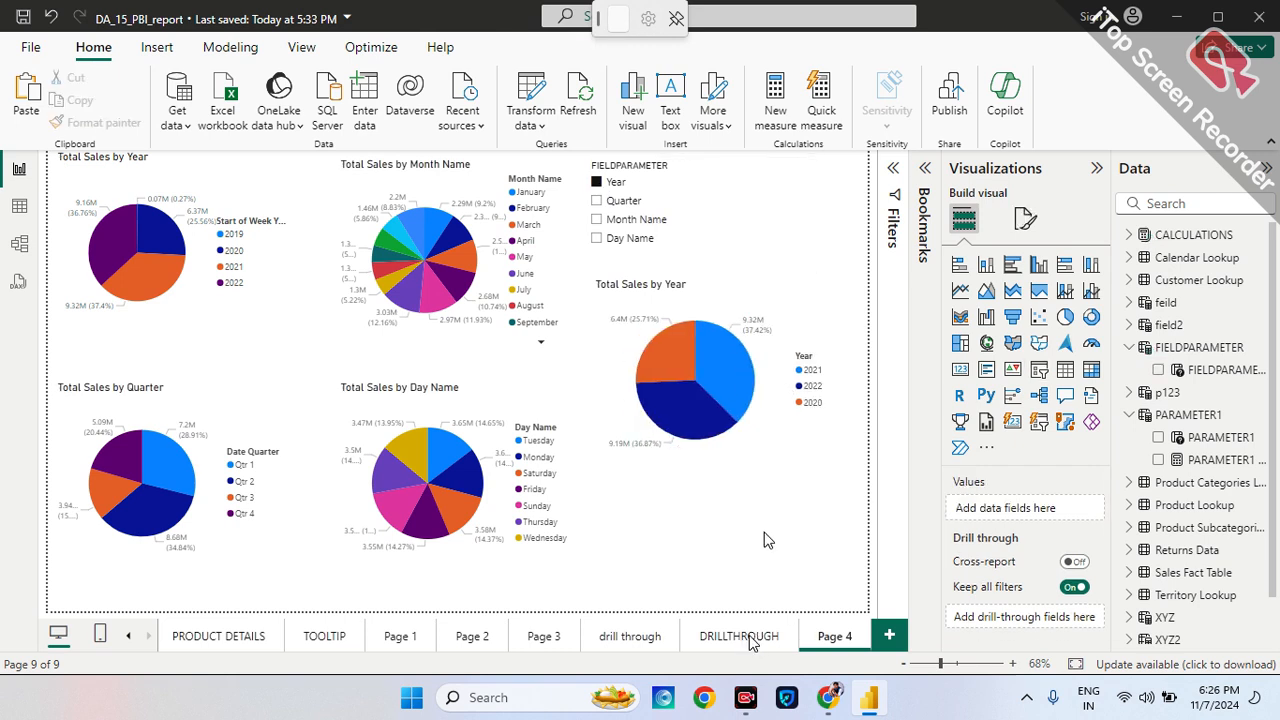
Start a new fields parameter and name it FIELDPARAMETER2.
click(228, 52)
click(380, 124)
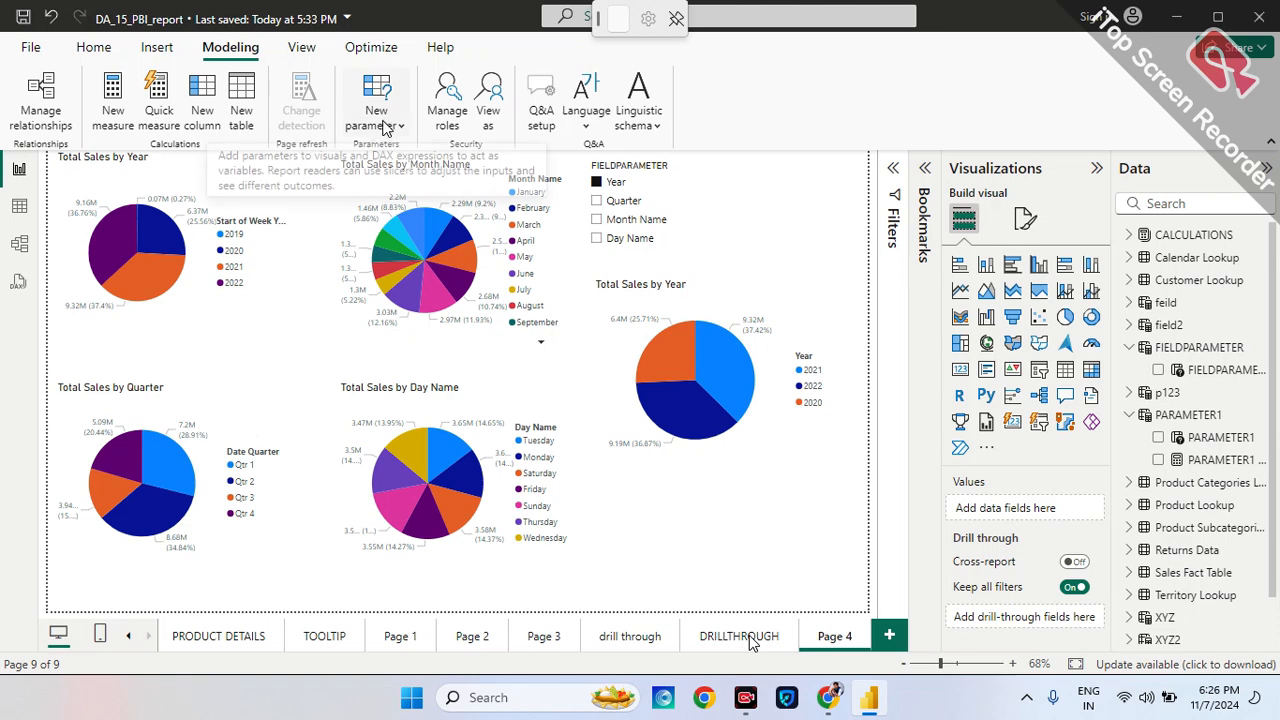
click(368, 188)
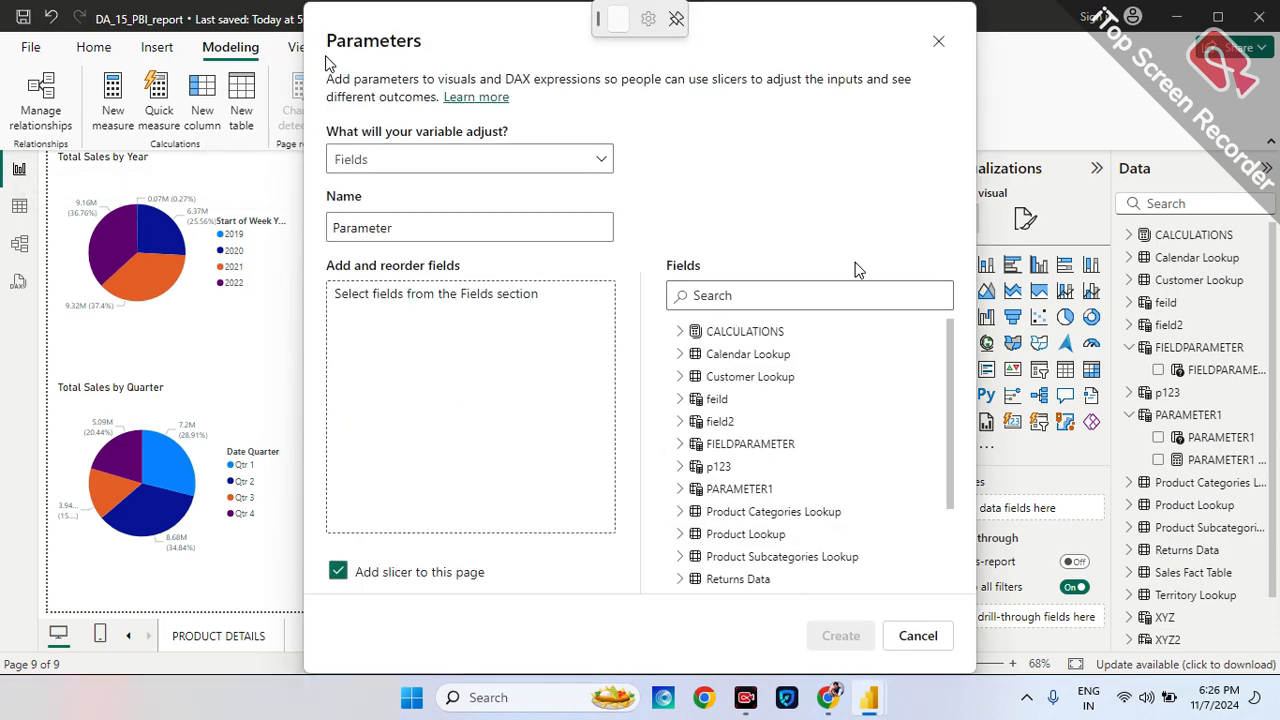
click(393, 220)
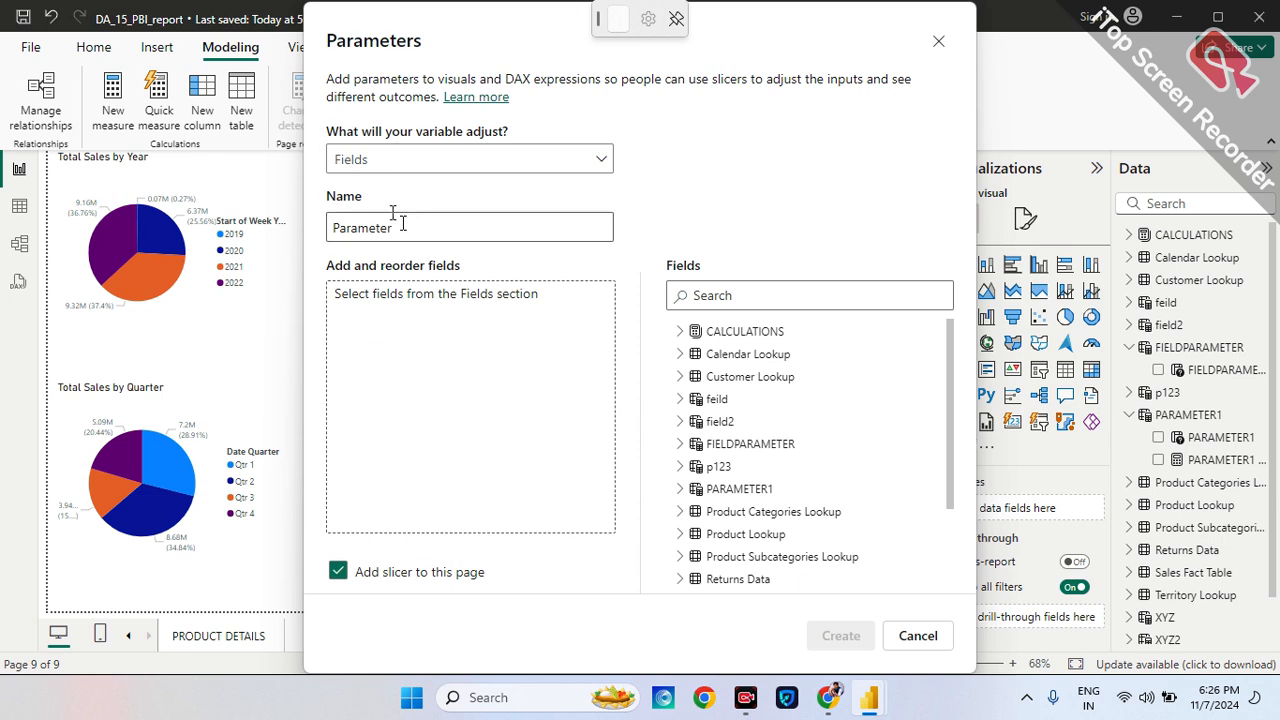
key(BackSpace)
key(BackSpace)
key(BackSpace)
key(BackSpace)
key(BackSpace)
key(BackSpace)
key(BackSpace)
key(BackSpace)
key(BackSpace)
text(FIELDPARAMETER)
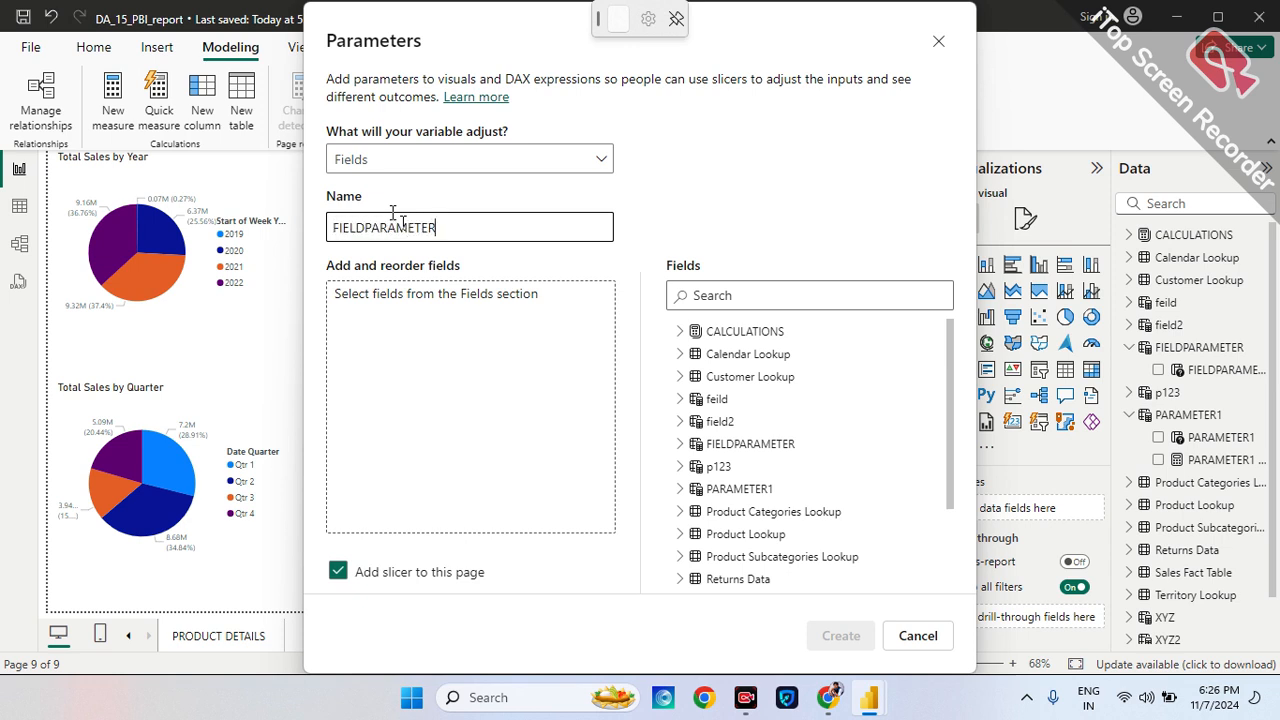
text(2)
Add Total Order Quantity, Total Returns, Total Sales, Total_Cost and total_profit from CALCULATIONS to the parameter and create it with a slicer on the page.
click(677, 333)
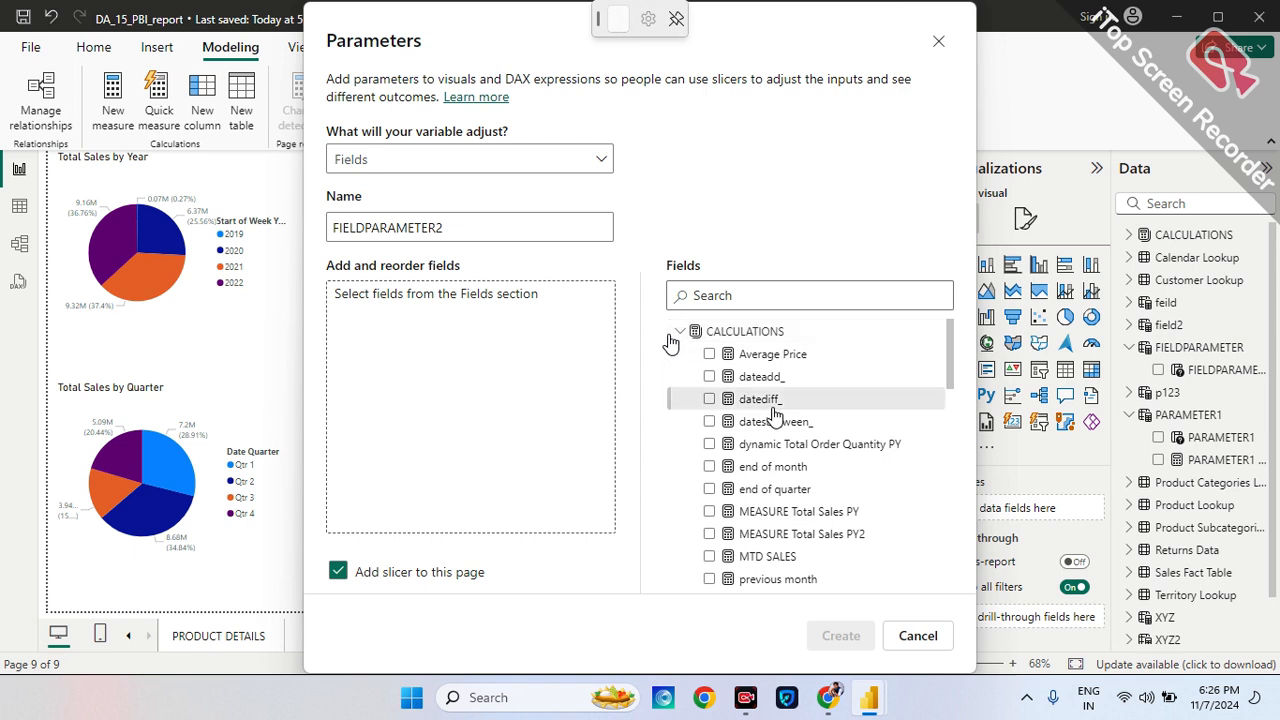
scroll(775, 416, down, 3)
scroll(775, 416, down, 10)
scroll(775, 416, down, 1)
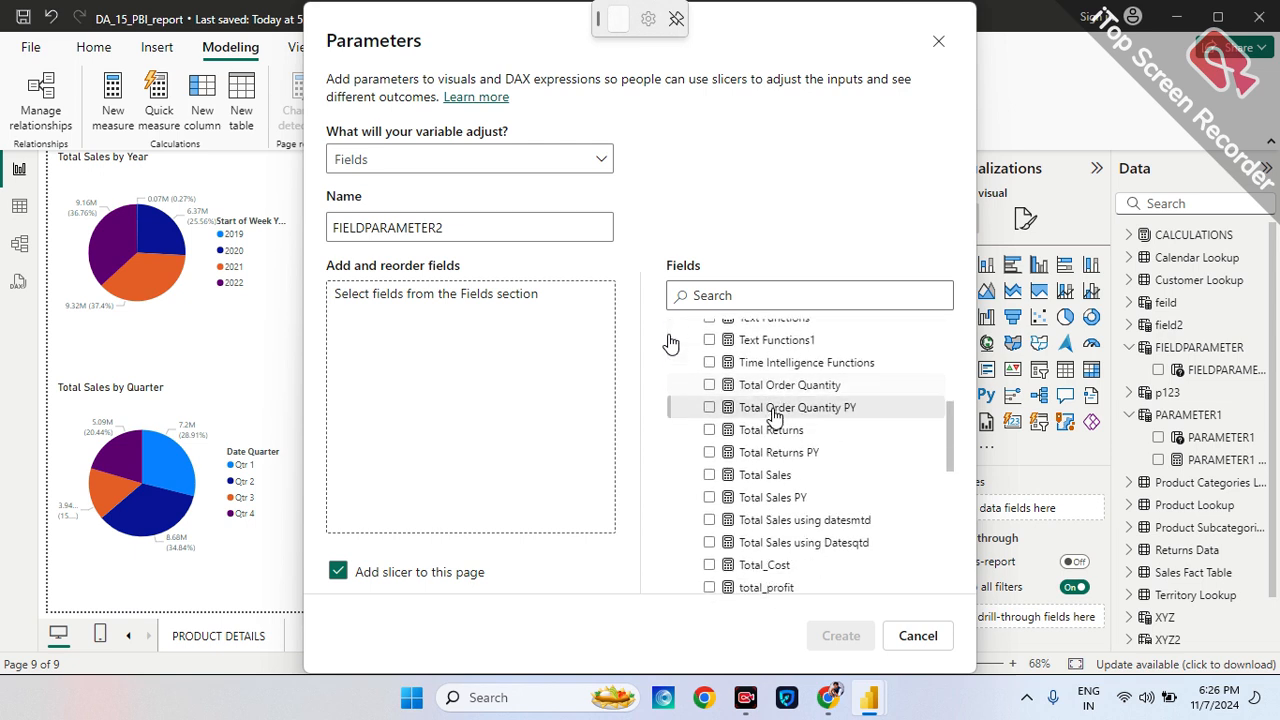
click(709, 385)
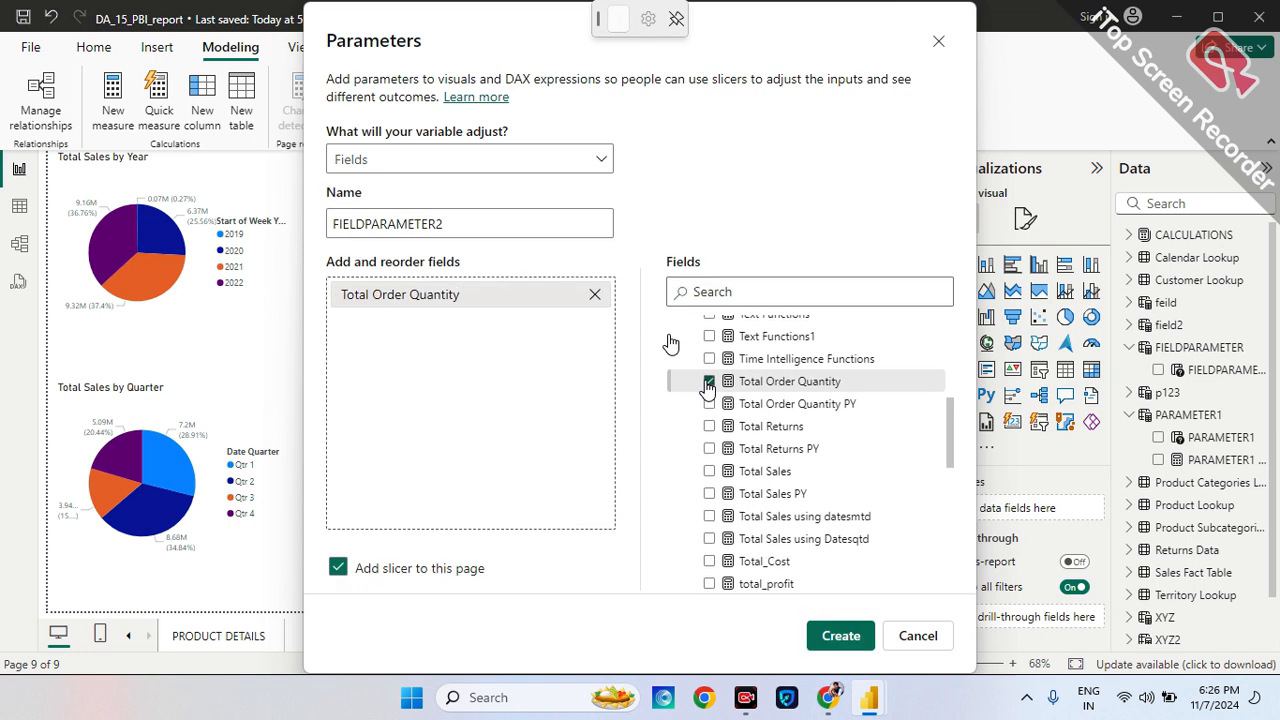
click(709, 429)
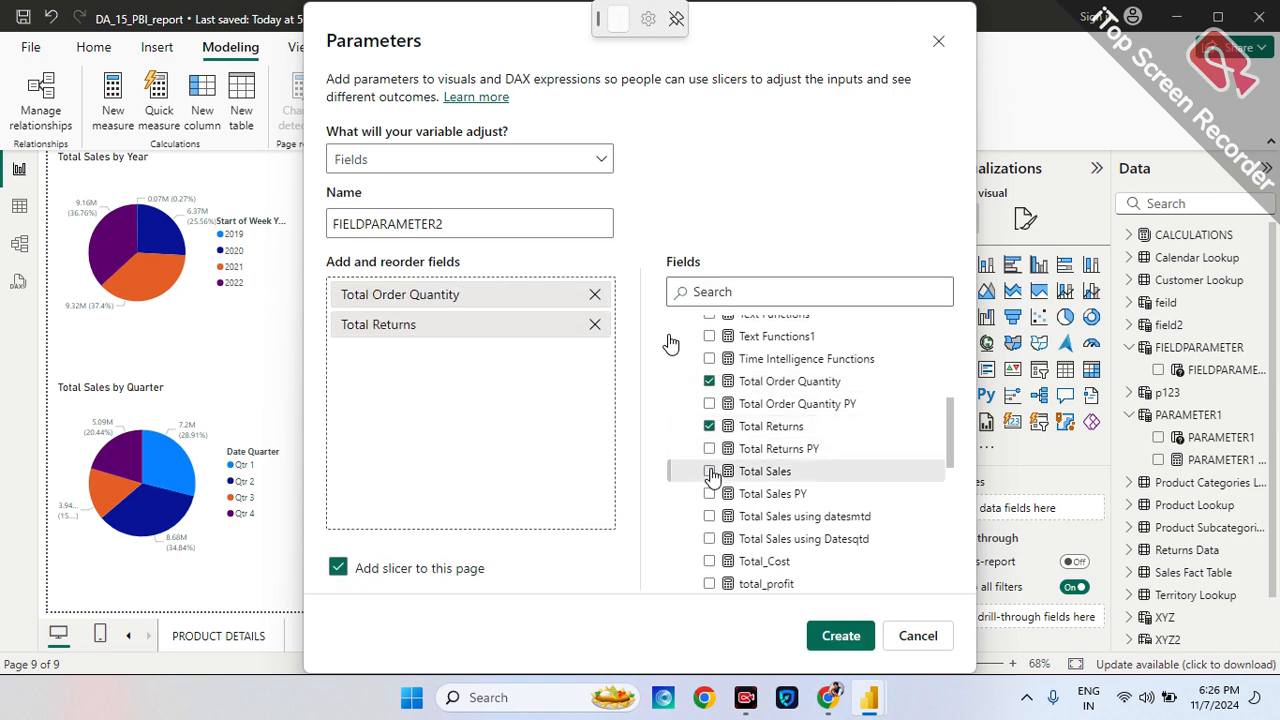
click(709, 472)
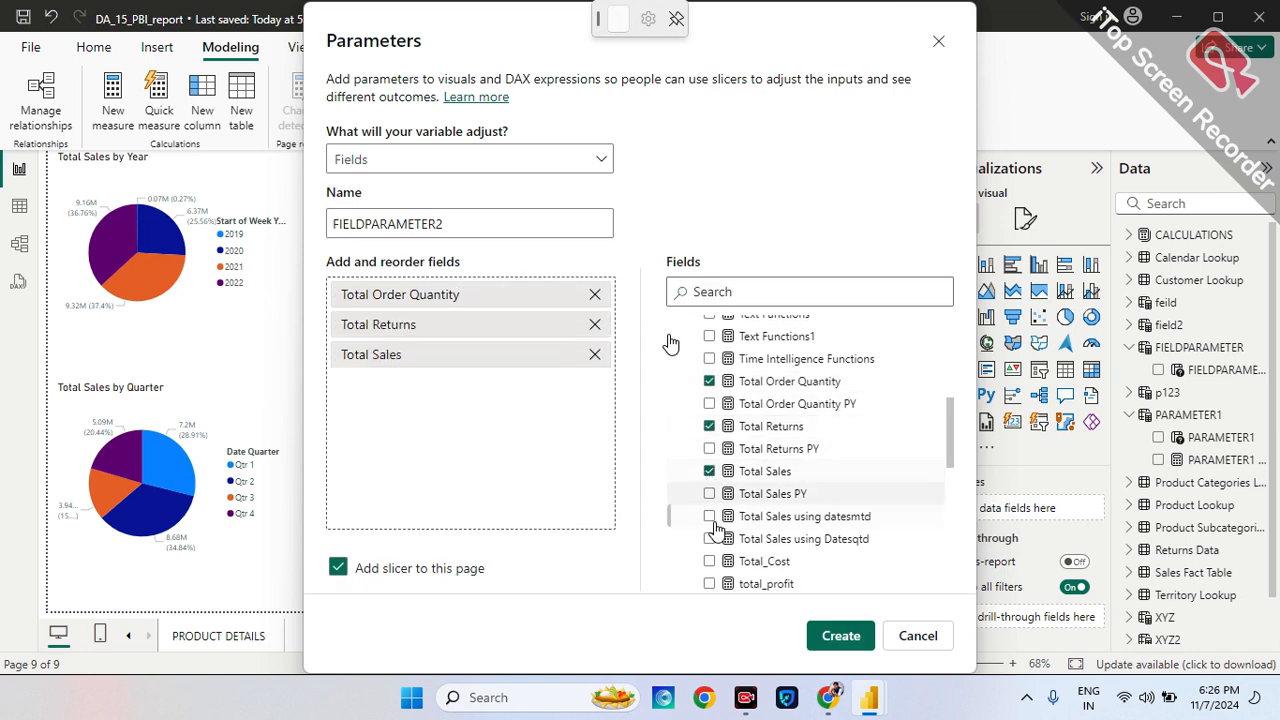
click(709, 561)
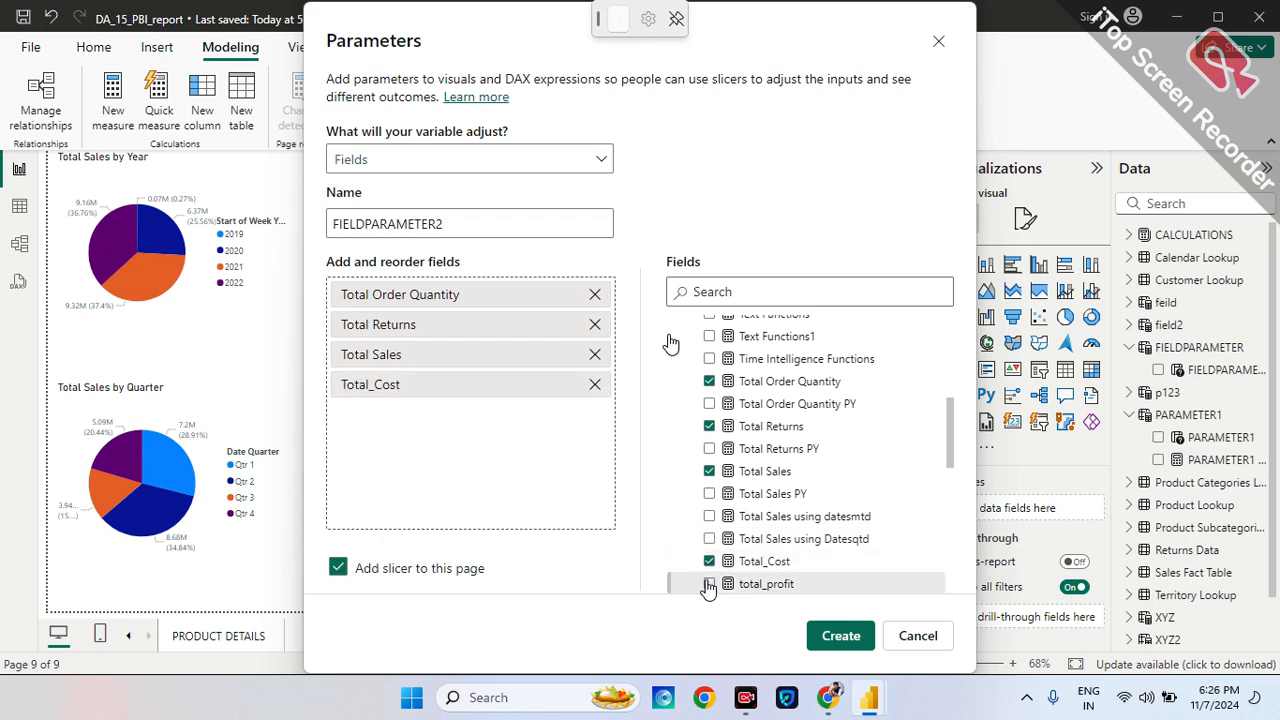
click(709, 584)
click(838, 635)
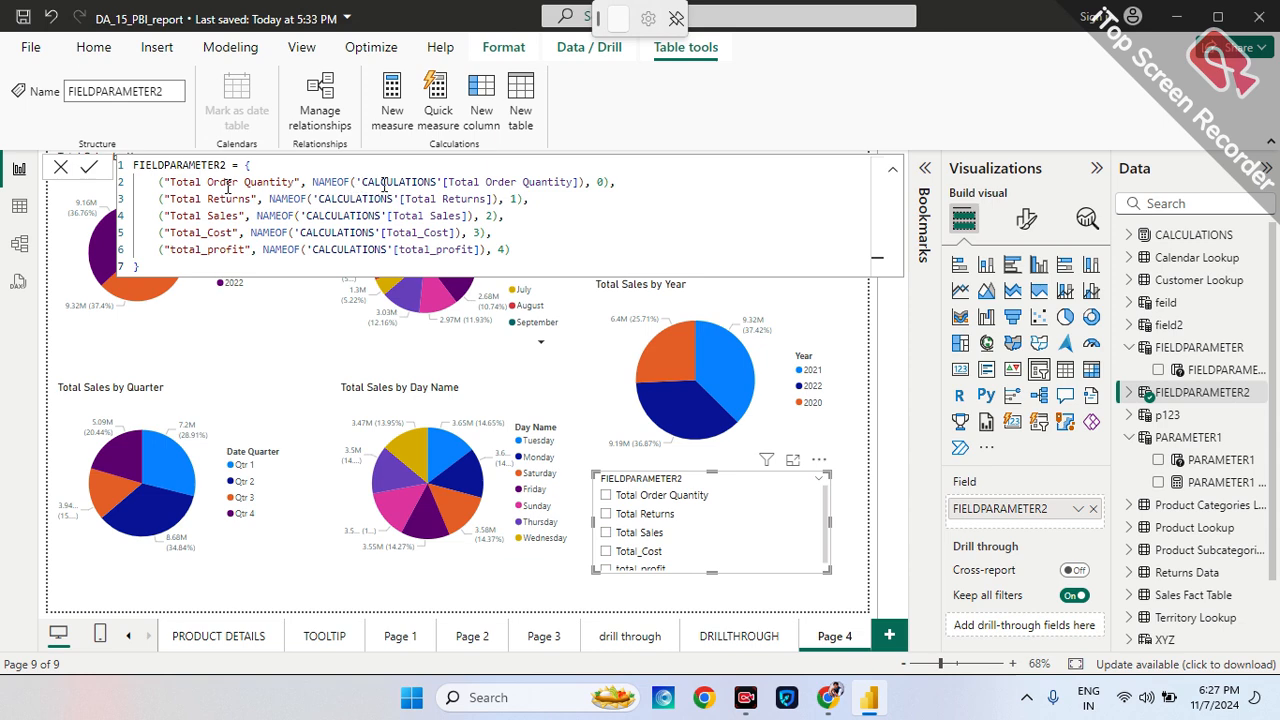
Close the FIELDPARAMETER2 formula unchanged and stretch its slicer downward so all its measures fit.
click(62, 168)
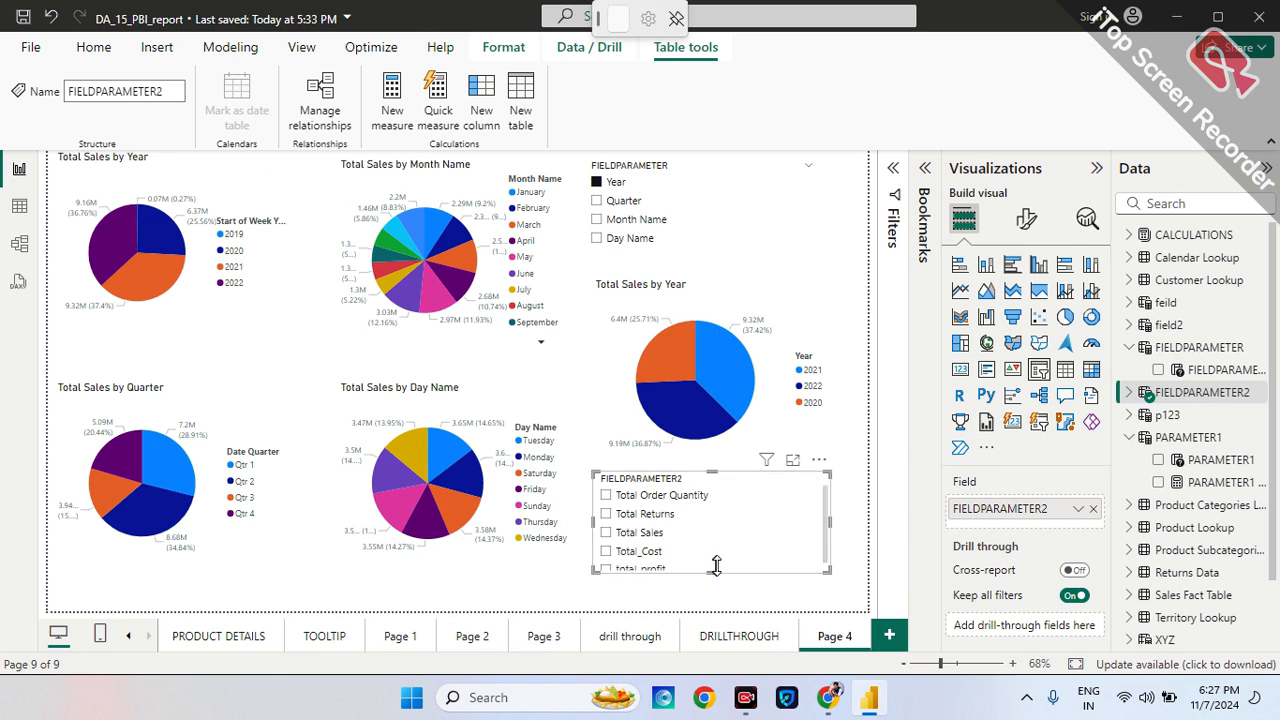
drag(716, 567, 718, 600)
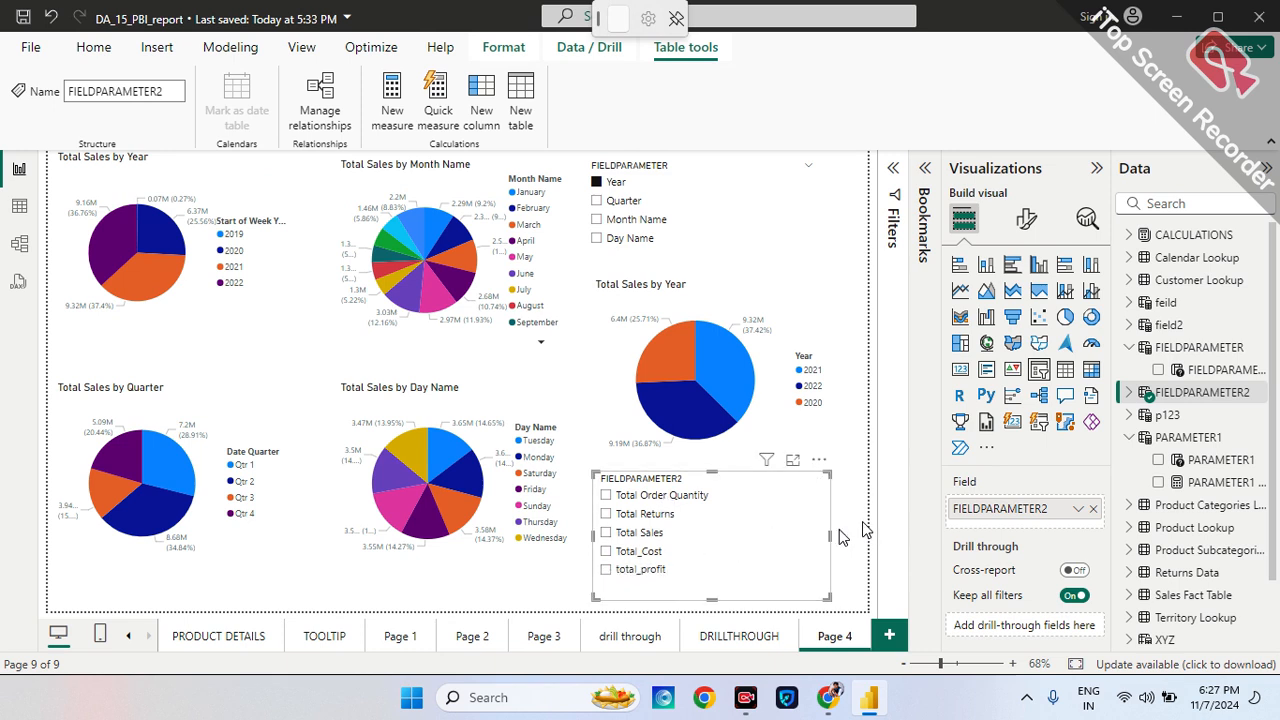
click(606, 495)
click(606, 495)
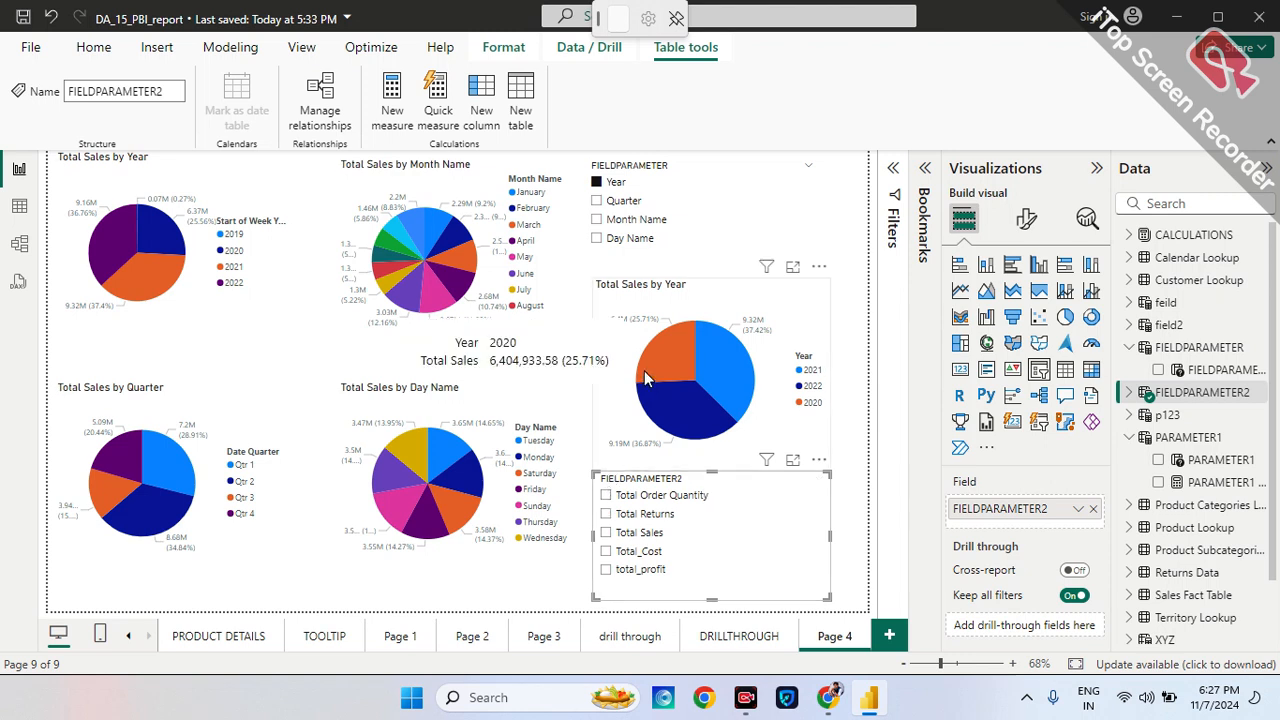
Replace Total Sales with FIELDPARAMETER2 as the values of the dynamic pie beneath the FIELDPARAMETER slicer.
click(735, 298)
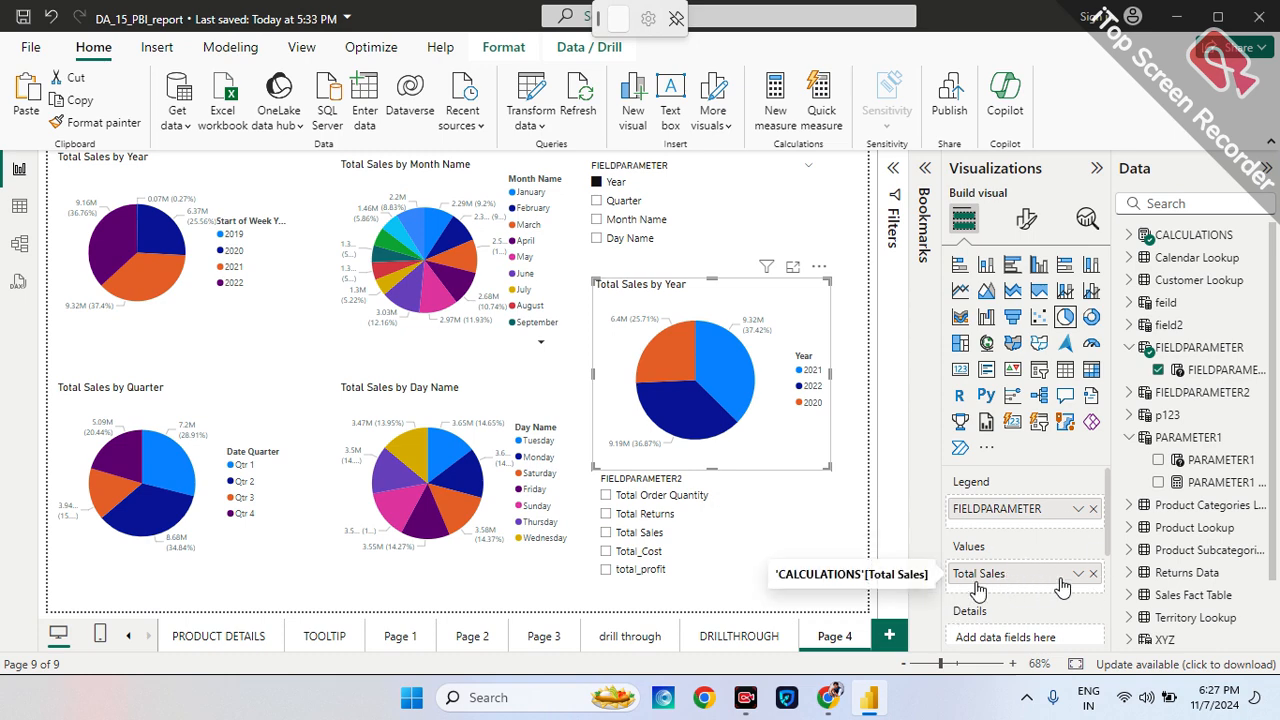
click(1094, 574)
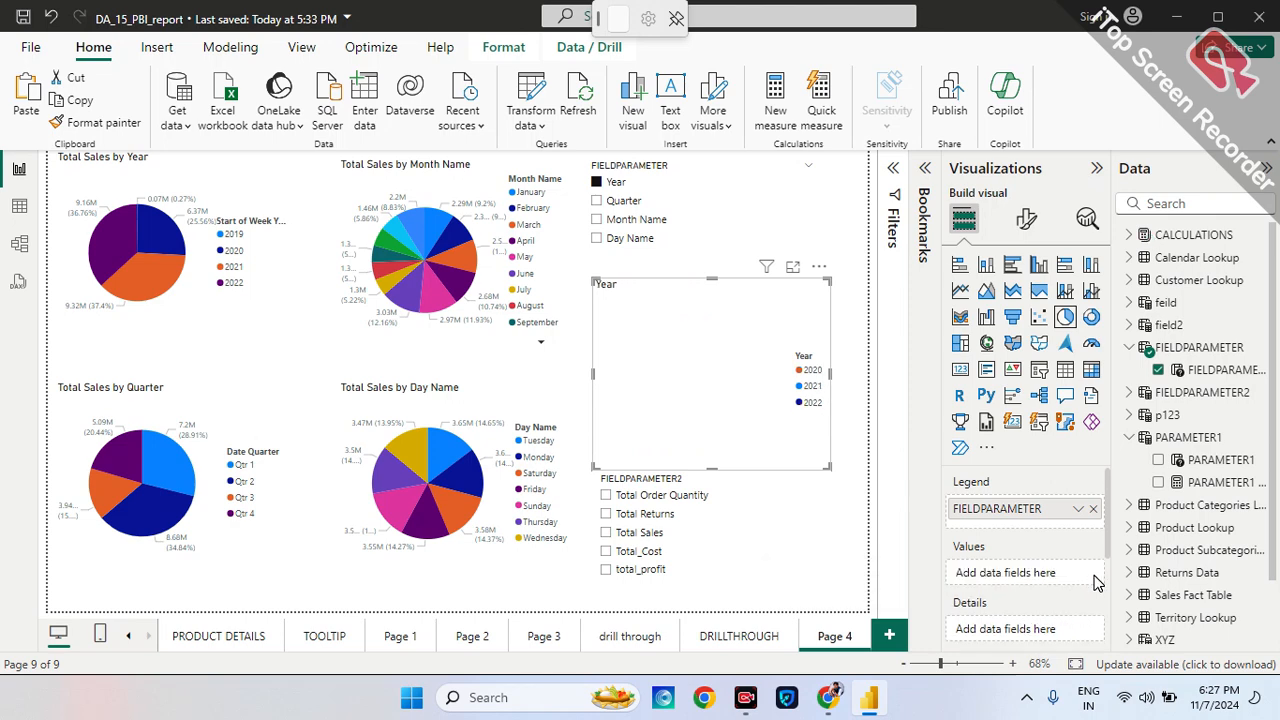
click(1138, 394)
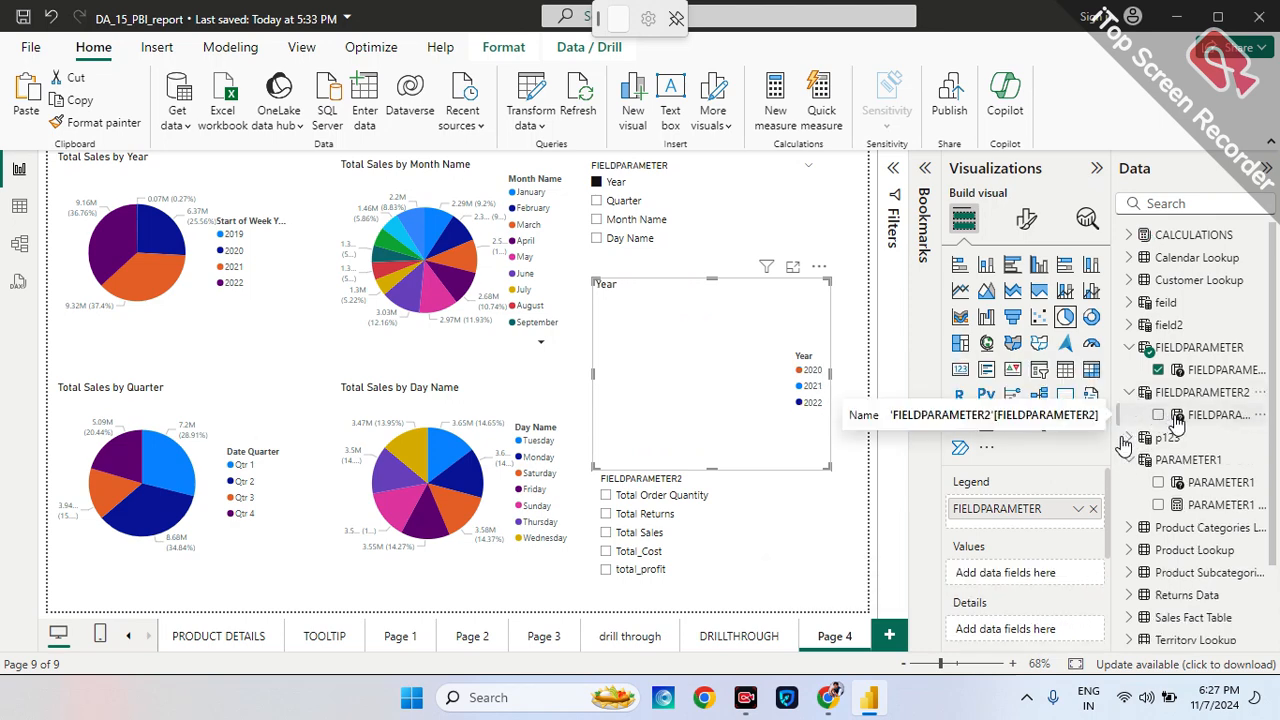
drag(1177, 420, 1015, 575)
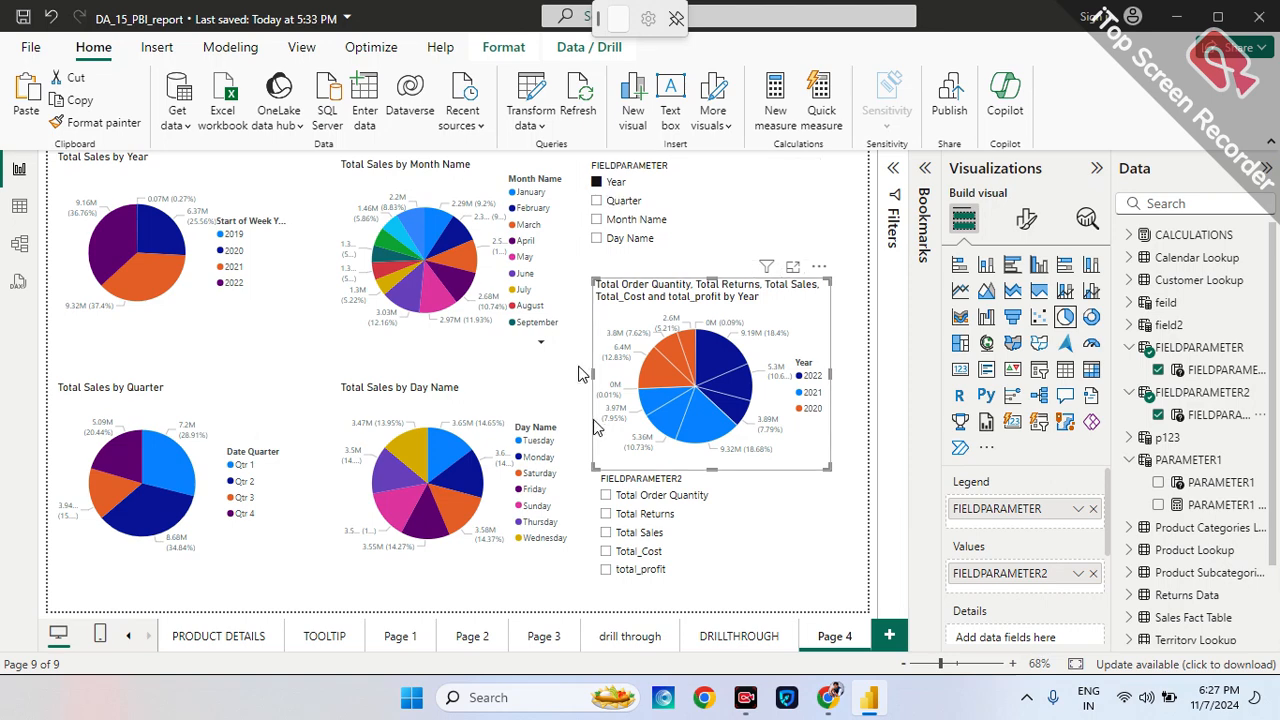
Set the FIELDPARAMETER2 slicer to Total Order Quantity and inspect the dynamic pie's slices.
click(606, 495)
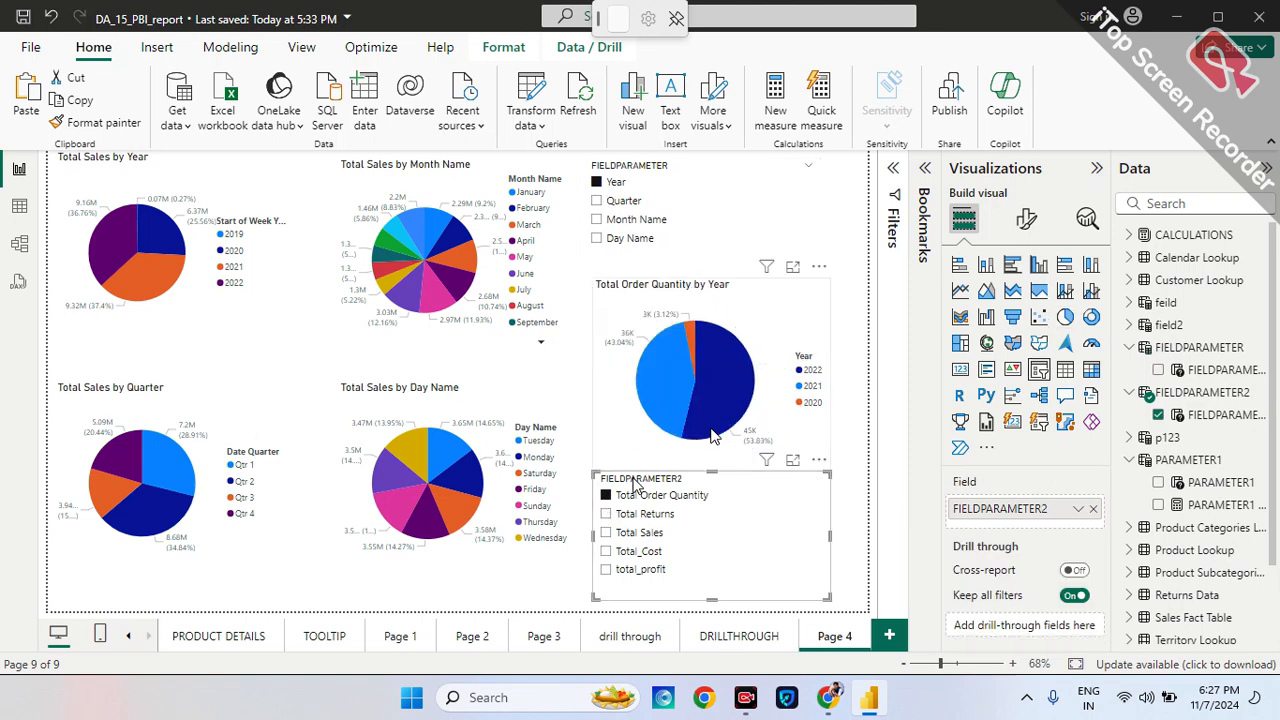
mouse_move(720, 418)
mouse_move(648, 370)
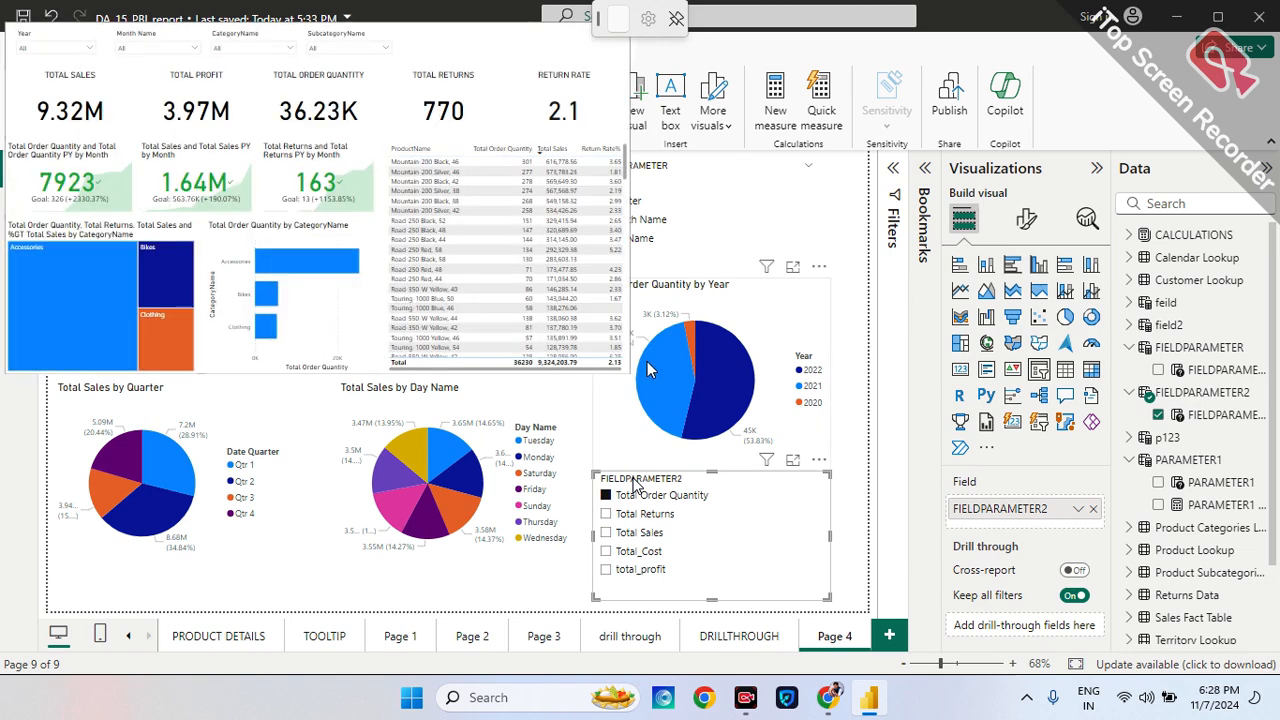
Delete the dynamic pie and place a copy of the fixed Total Sales by Year pie between the two parameter slicers.
click(789, 290)
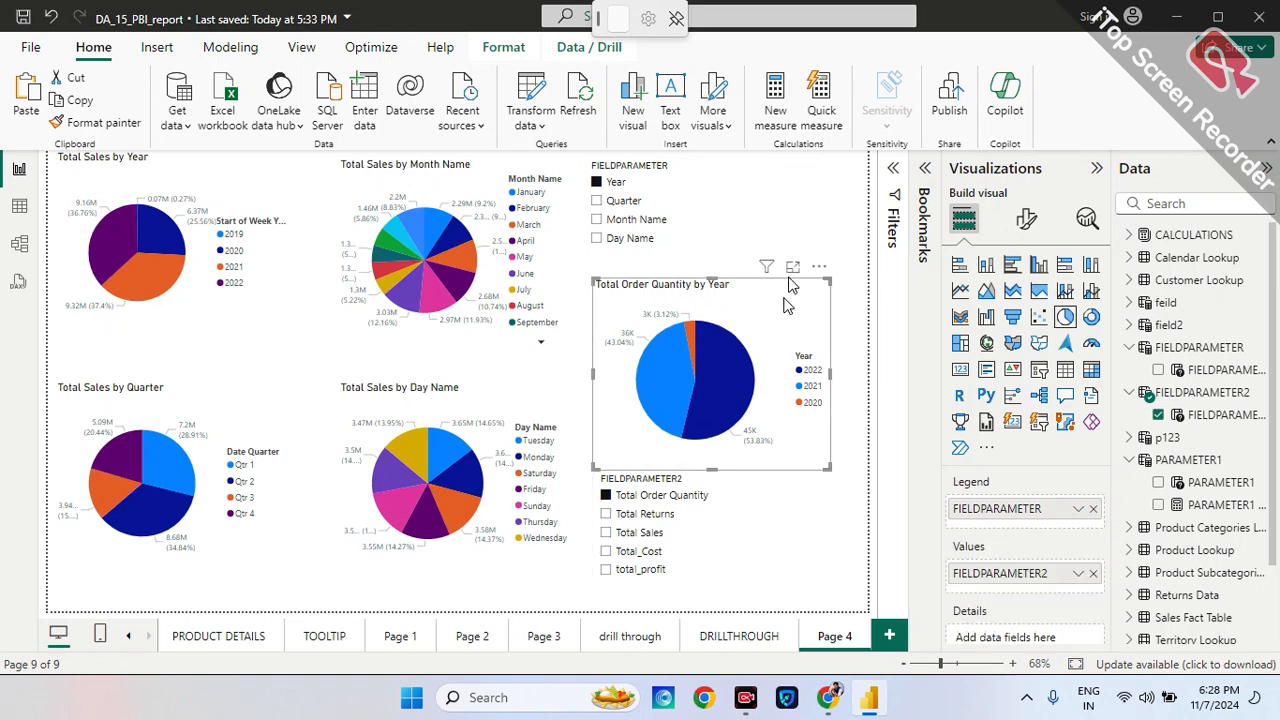
key(Delete)
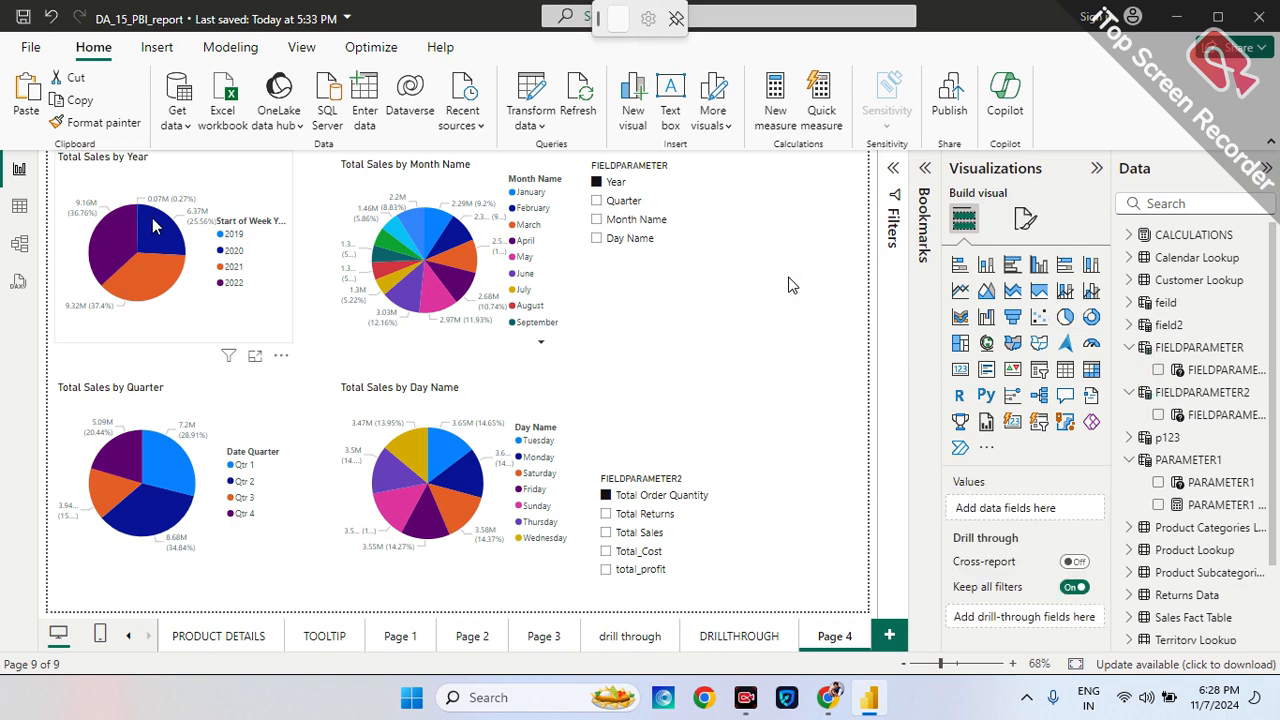
click(147, 240)
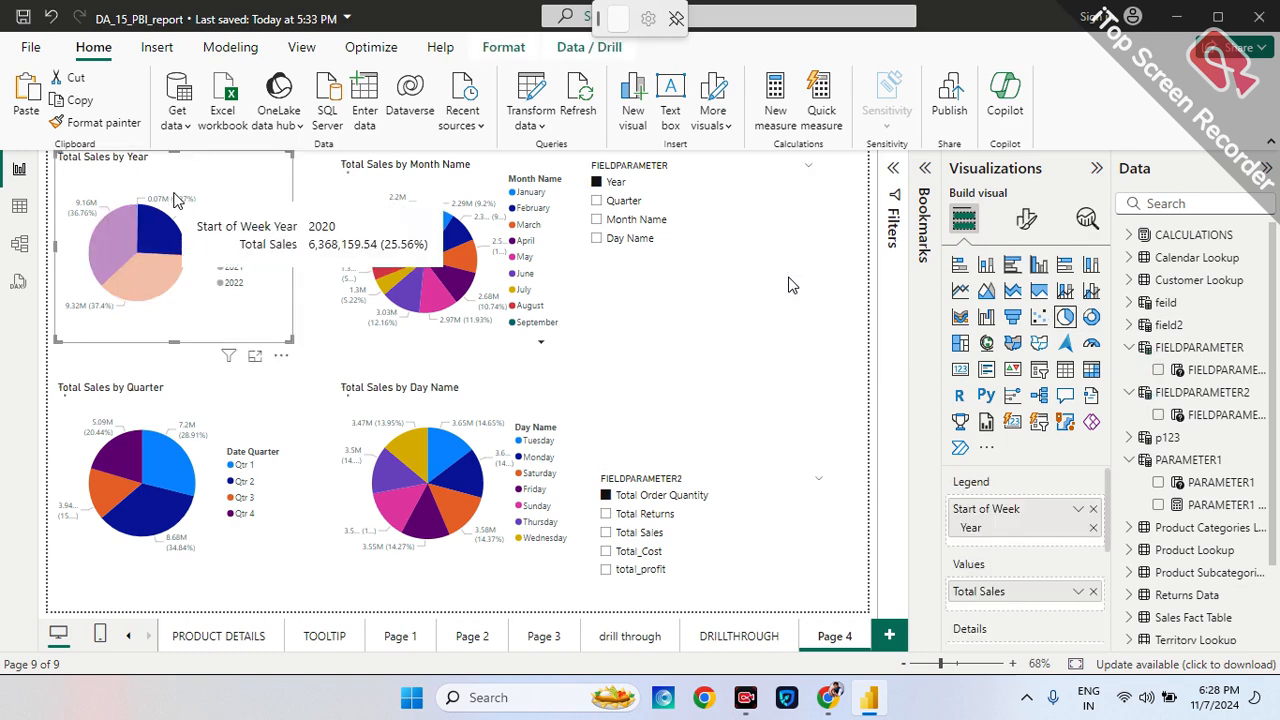
click(147, 240)
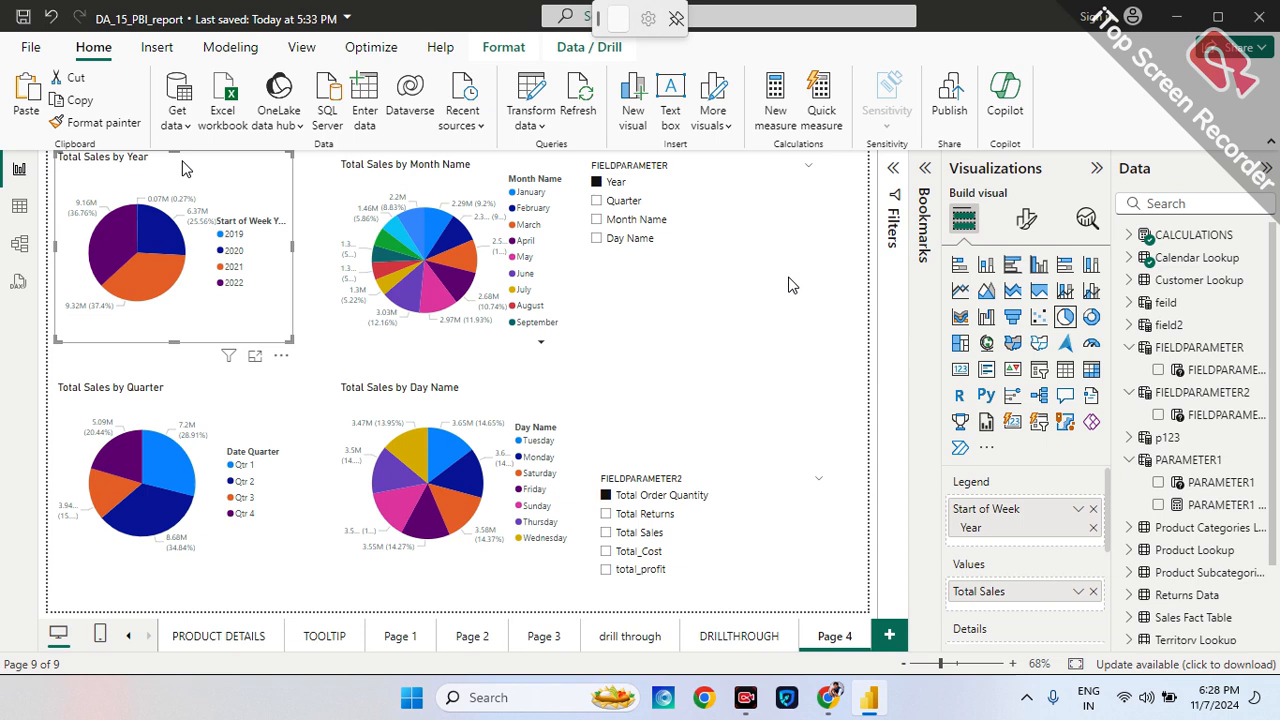
drag(182, 161, 757, 277)
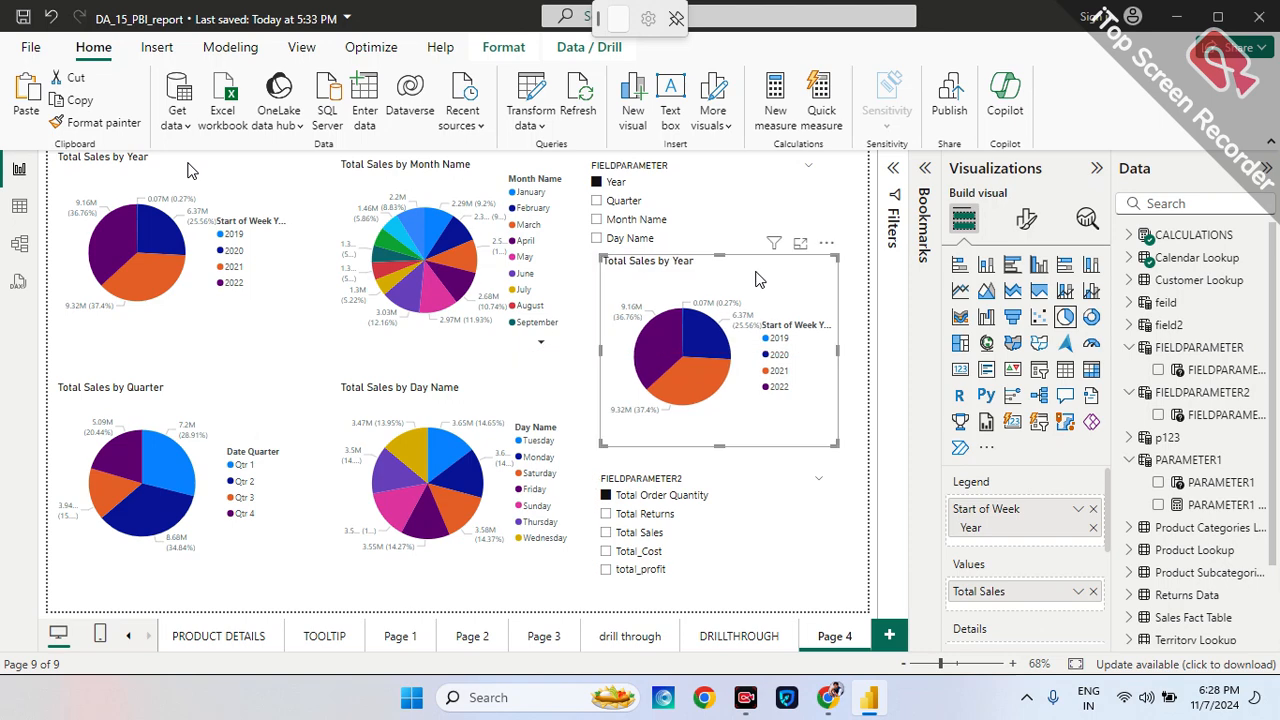
In the copied pie, replace the Start of Week Year legend with FIELDPARAMETER and the Total Sales values with FIELDPARAMETER2.
click(818, 245)
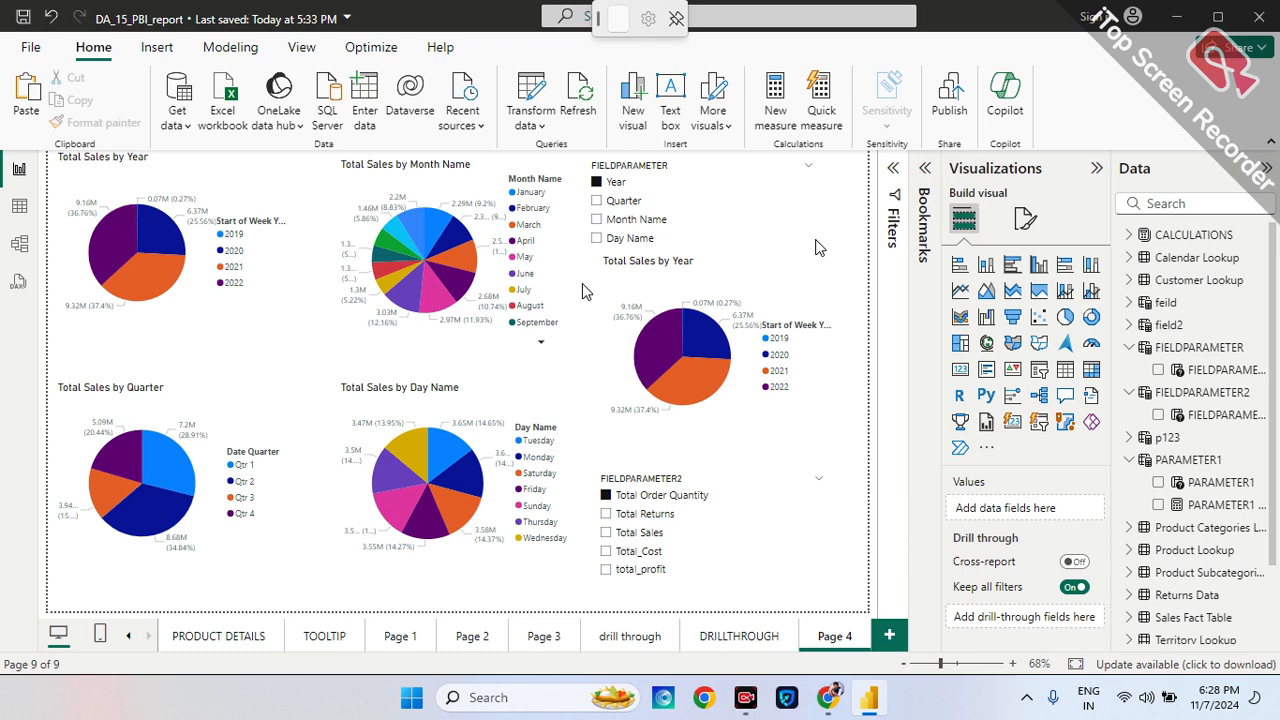
click(729, 283)
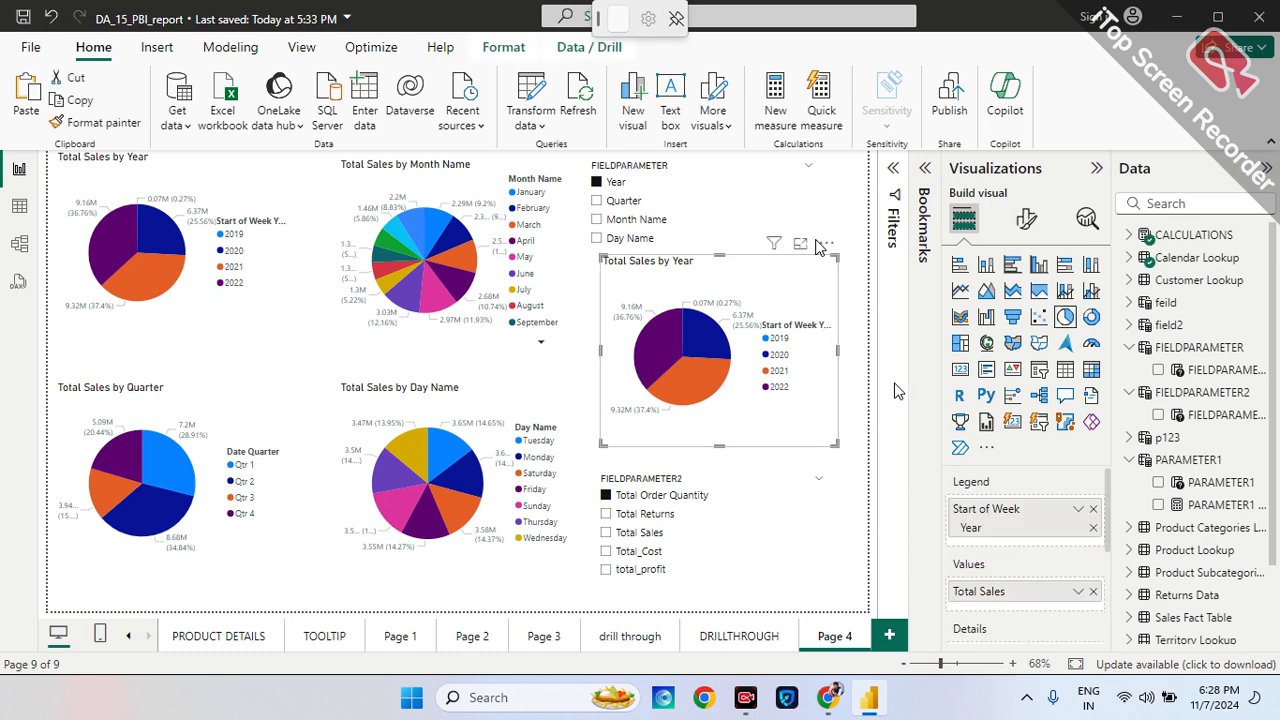
click(1093, 509)
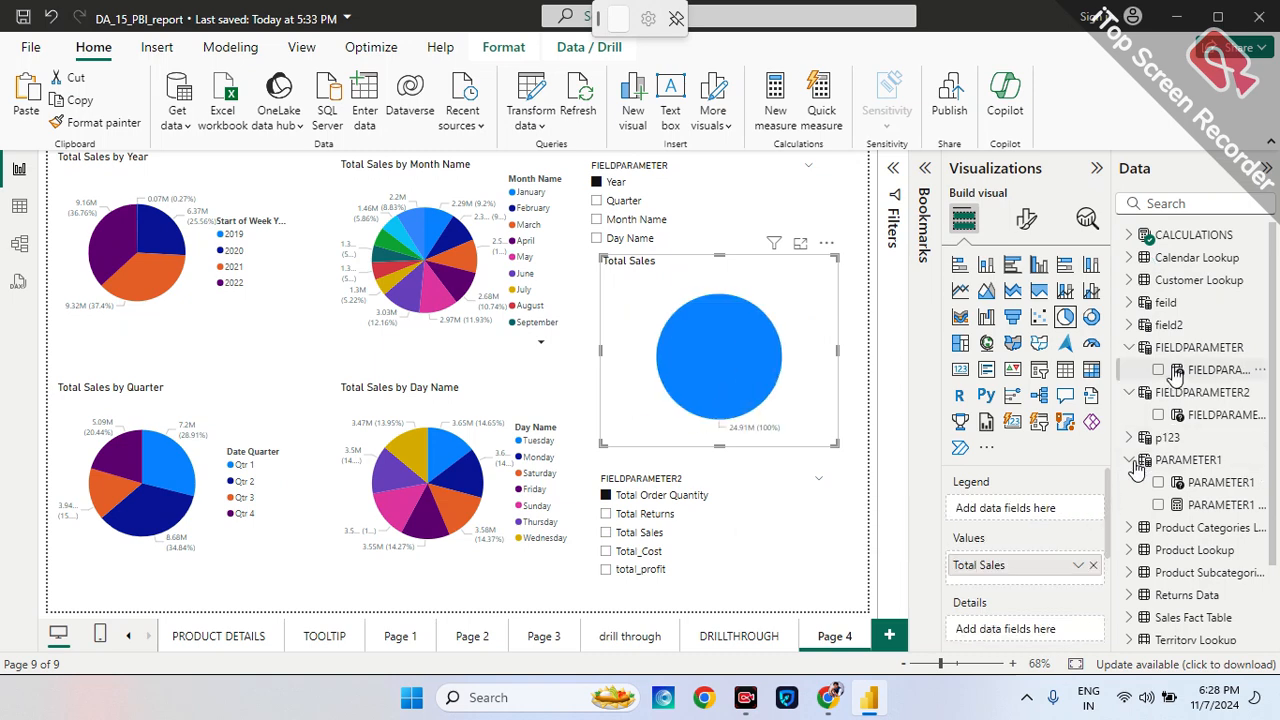
drag(1176, 373, 1035, 511)
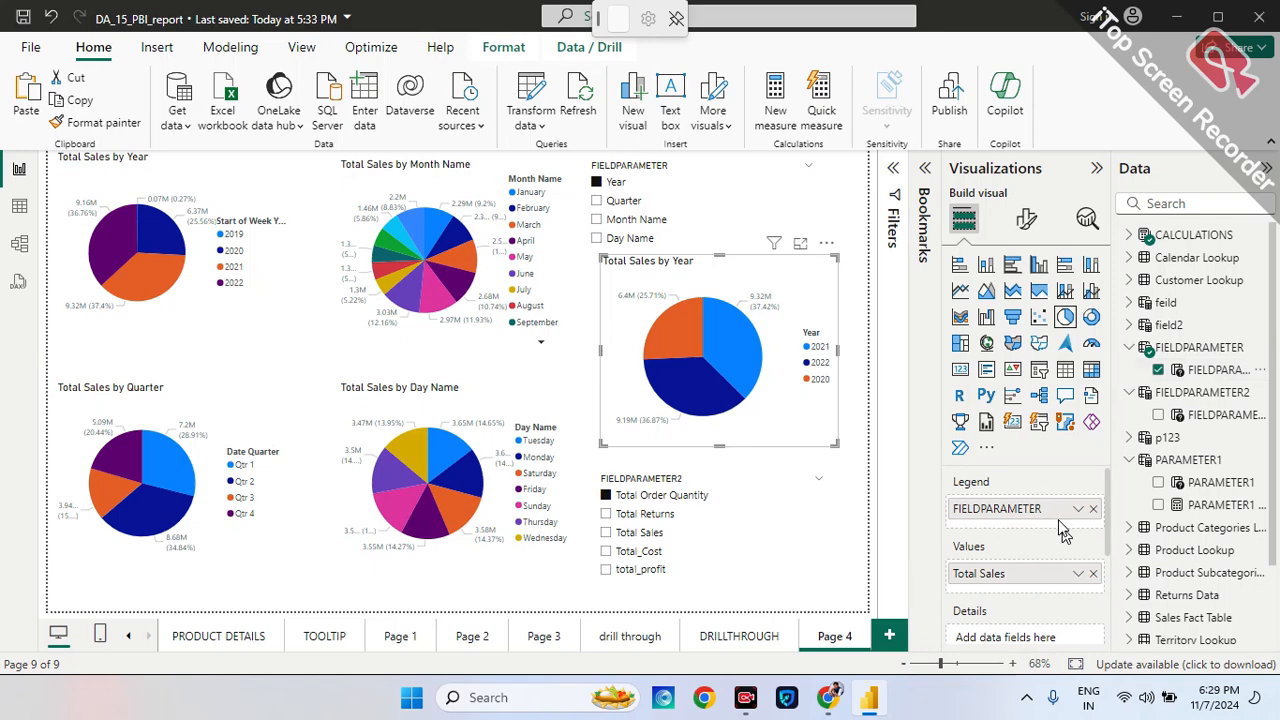
click(1092, 574)
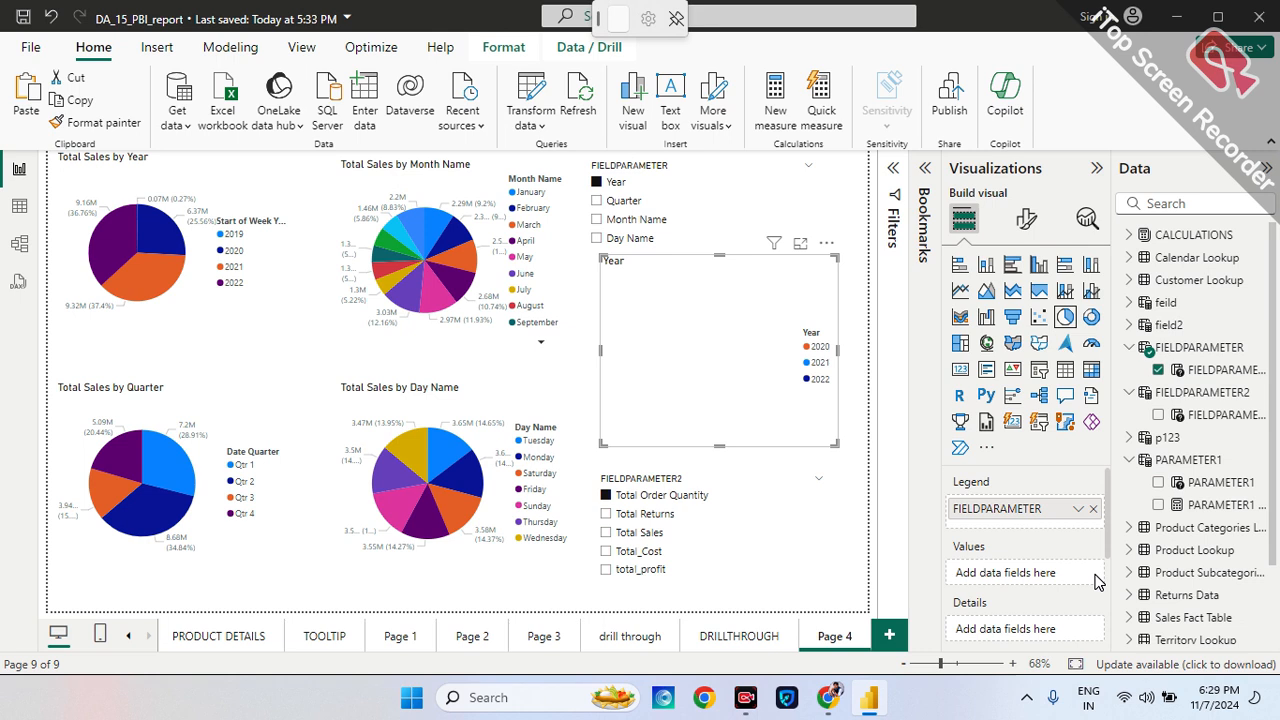
drag(1160, 417, 1010, 574)
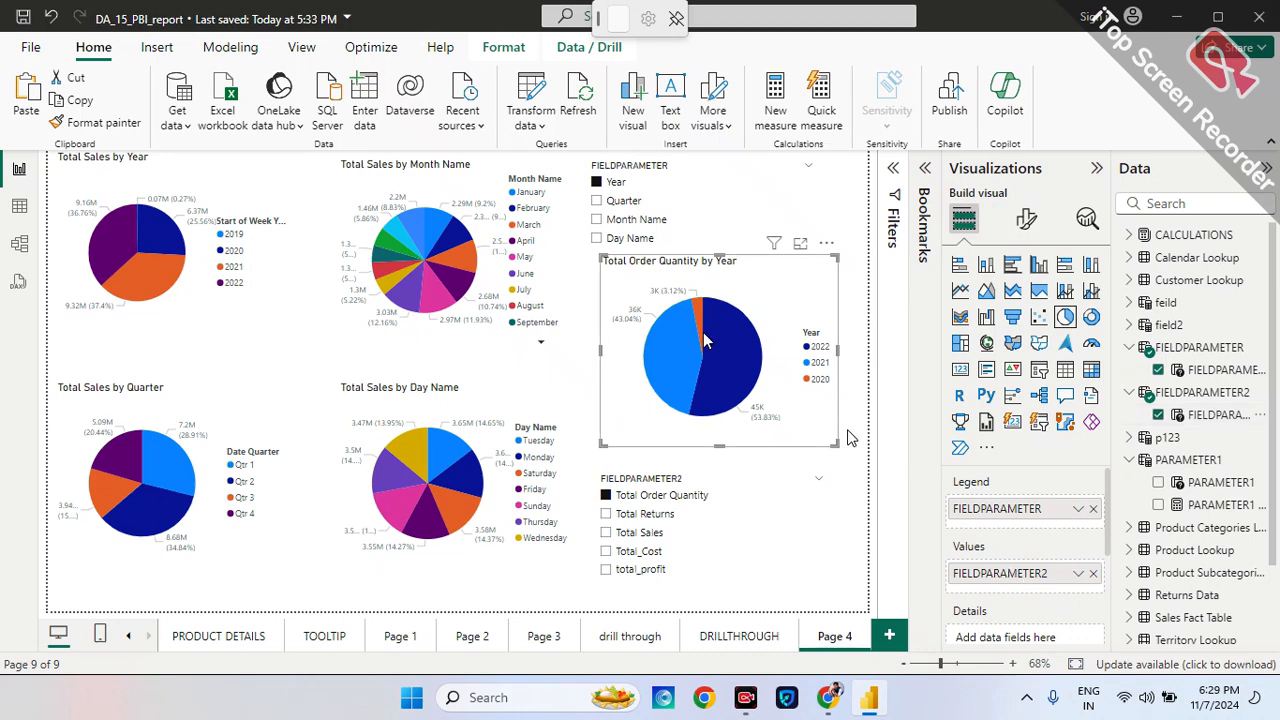
Switch the FIELDPARAMETER2 slicer to Total Returns and Total Sales, examining the dynamic pie's yearly slices.
mouse_move(705, 341)
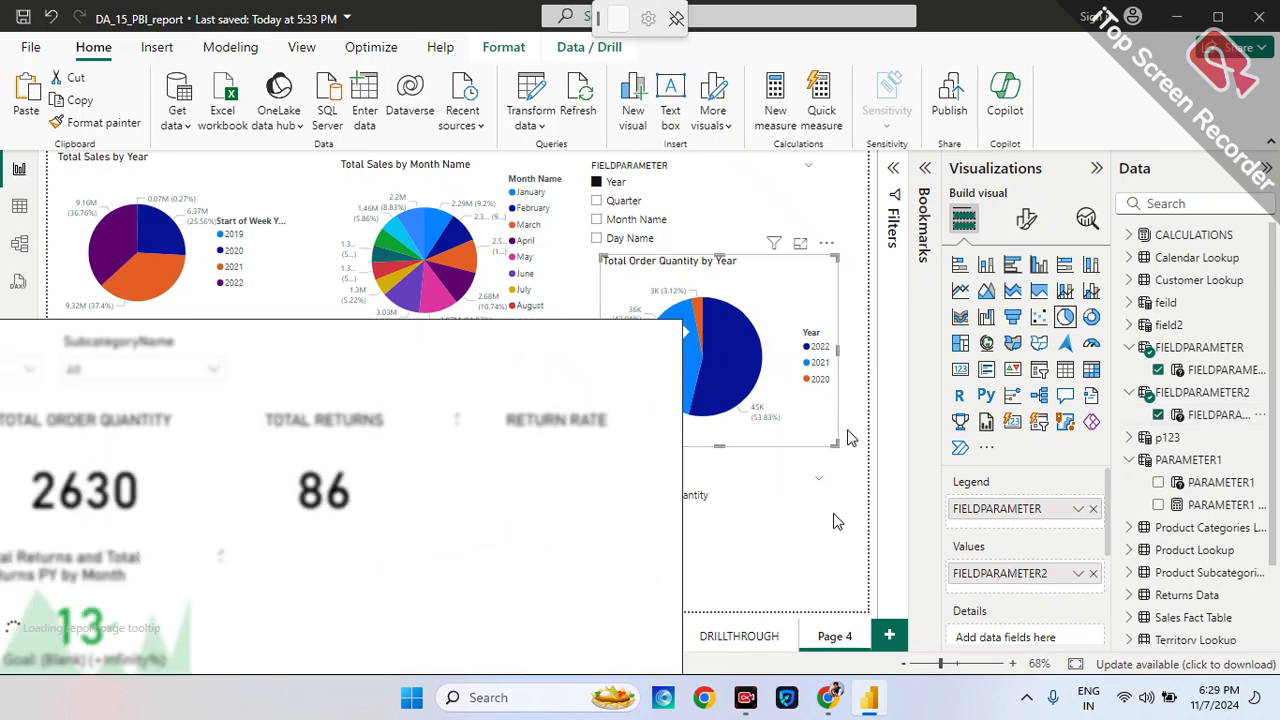
click(606, 515)
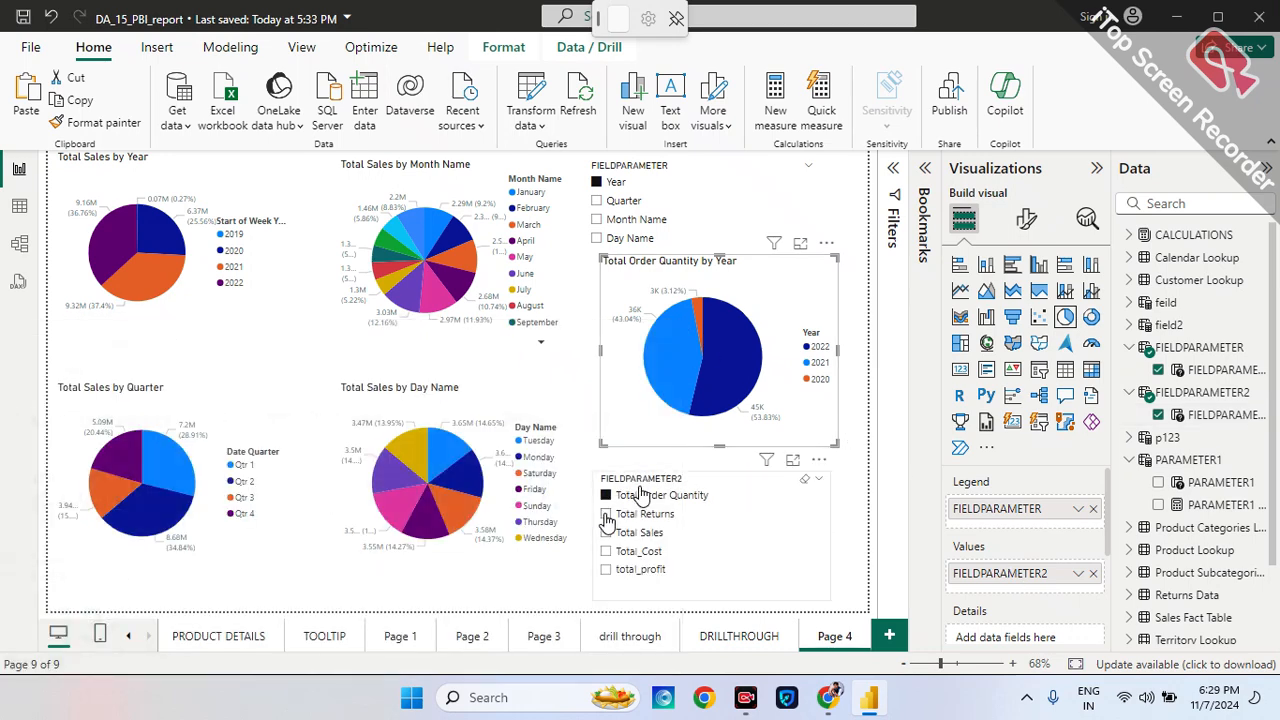
click(606, 514)
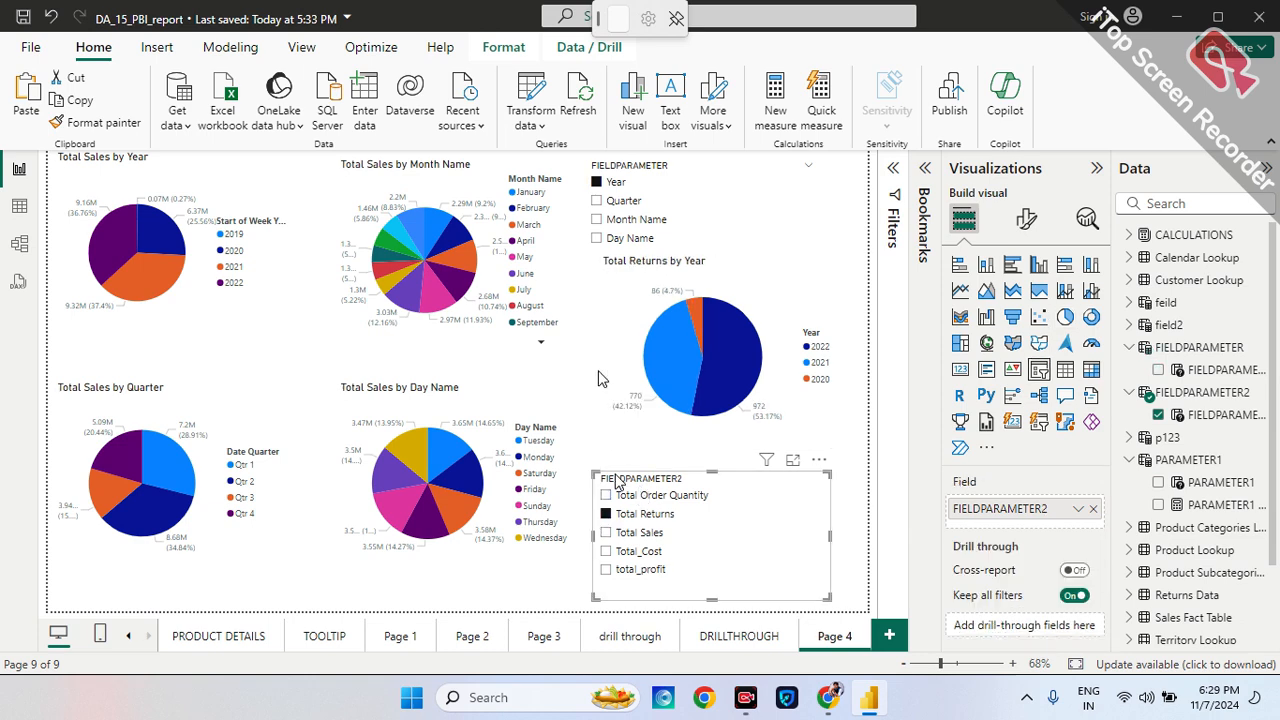
mouse_move(741, 374)
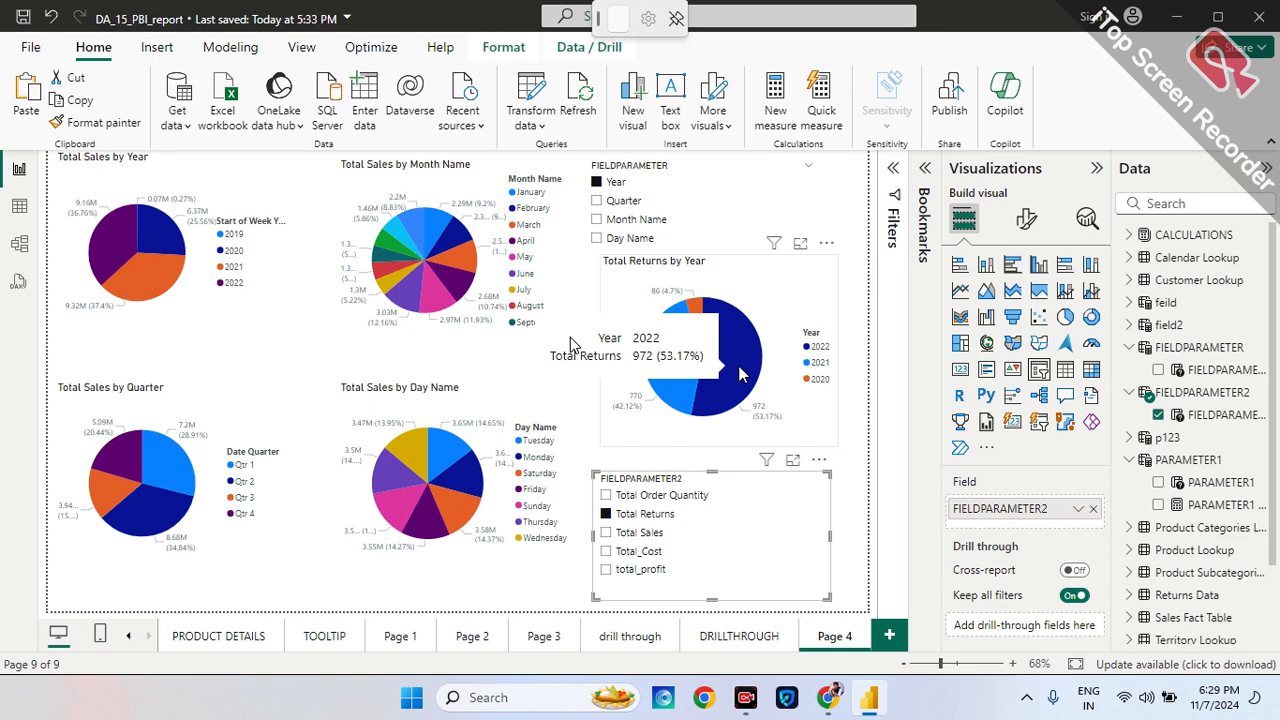
mouse_move(686, 388)
mouse_move(697, 314)
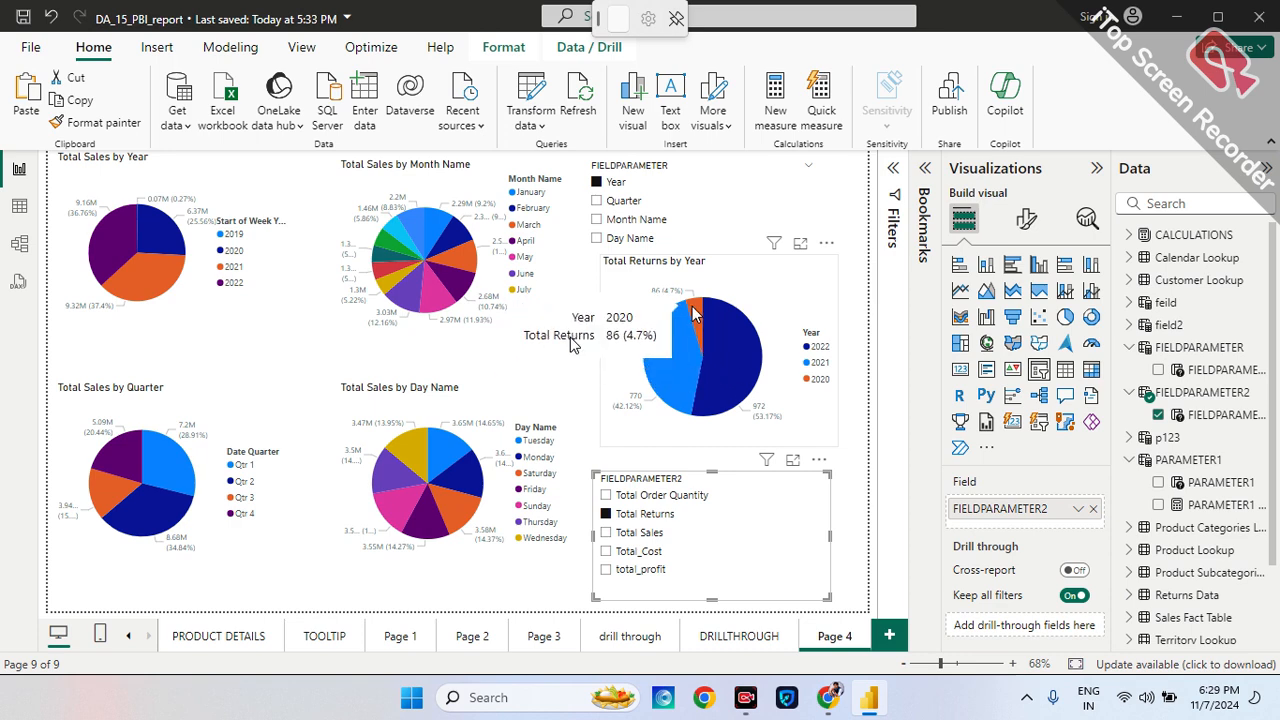
click(606, 534)
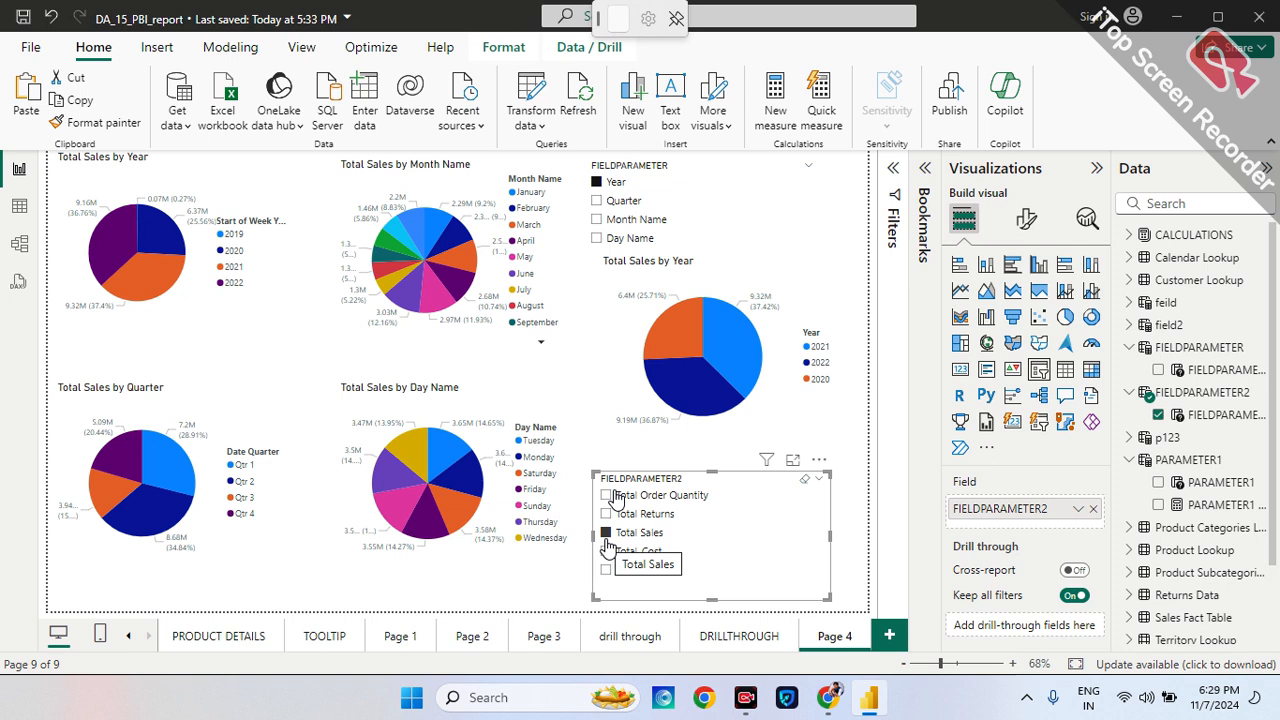
Try FIELDPARAMETER2 in the dynamic pie's legend alongside FIELDPARAMETER, and put it back as the pie's values.
click(600, 453)
click(618, 325)
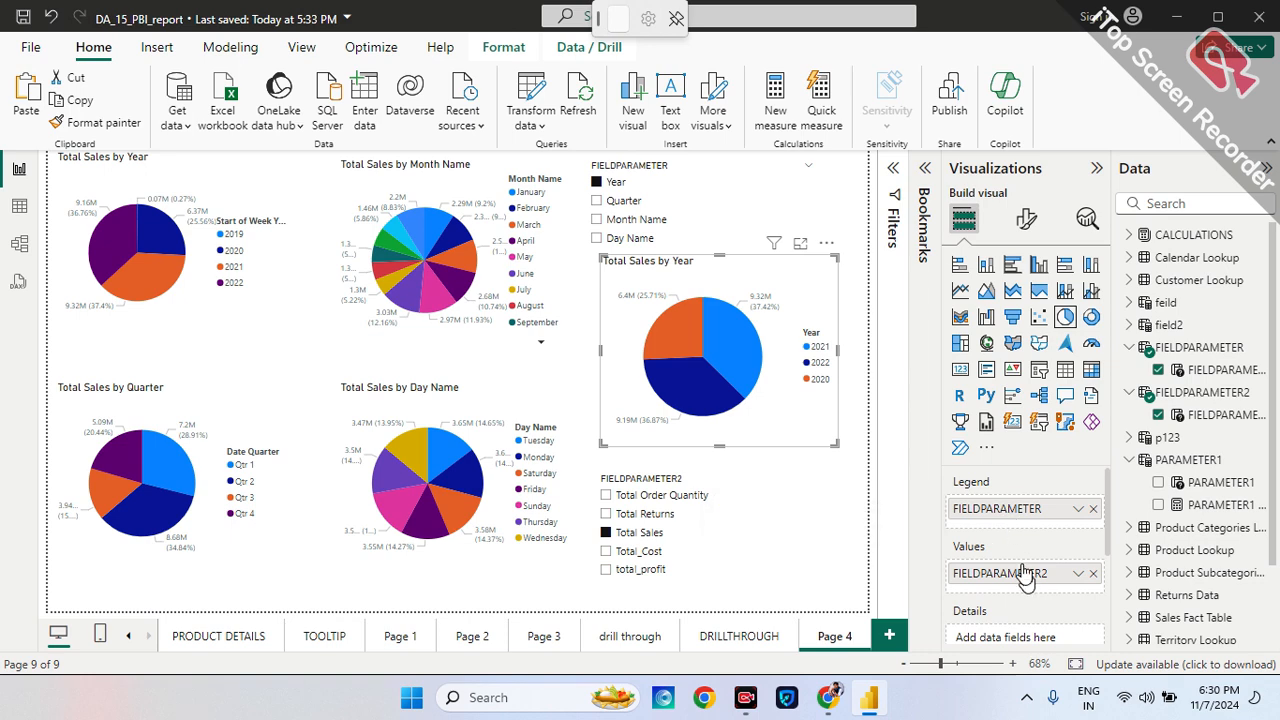
drag(1024, 573, 1024, 532)
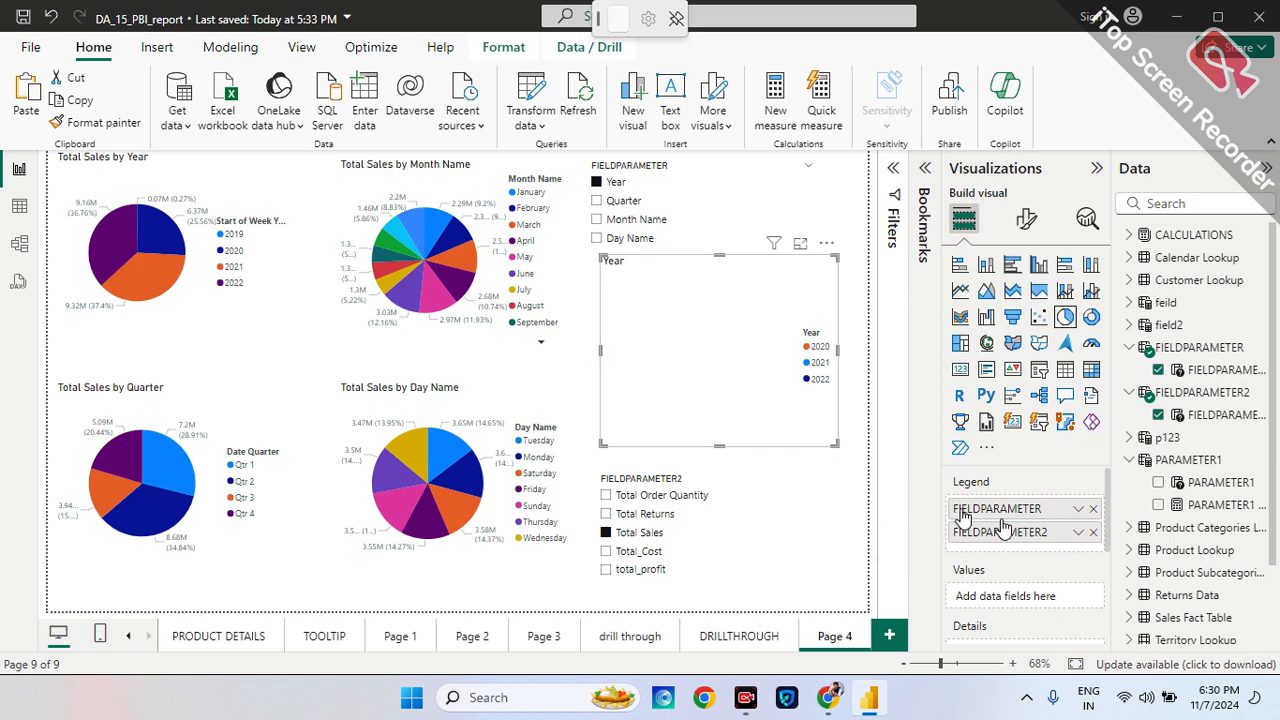
click(1095, 532)
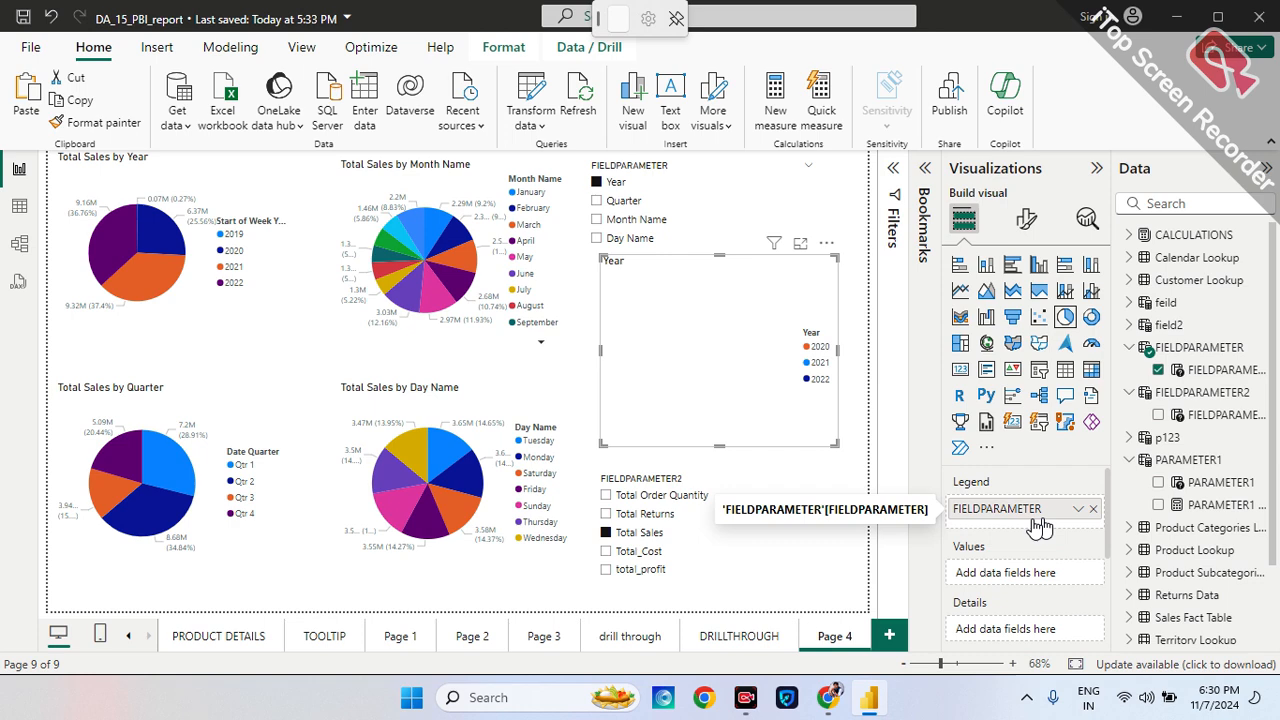
click(836, 200)
click(772, 268)
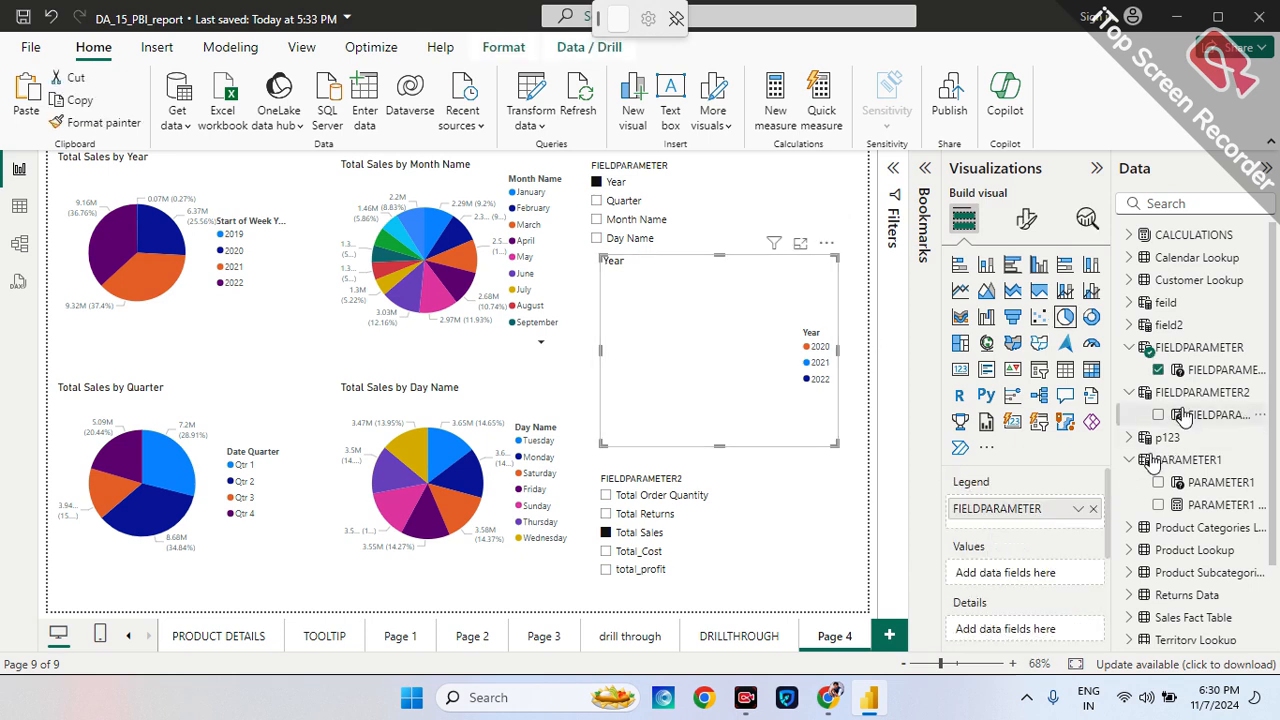
mouse_move(1210, 414)
mouse_down()
mouse_move(1010, 578)
mouse_move(1020, 573)
mouse_up()
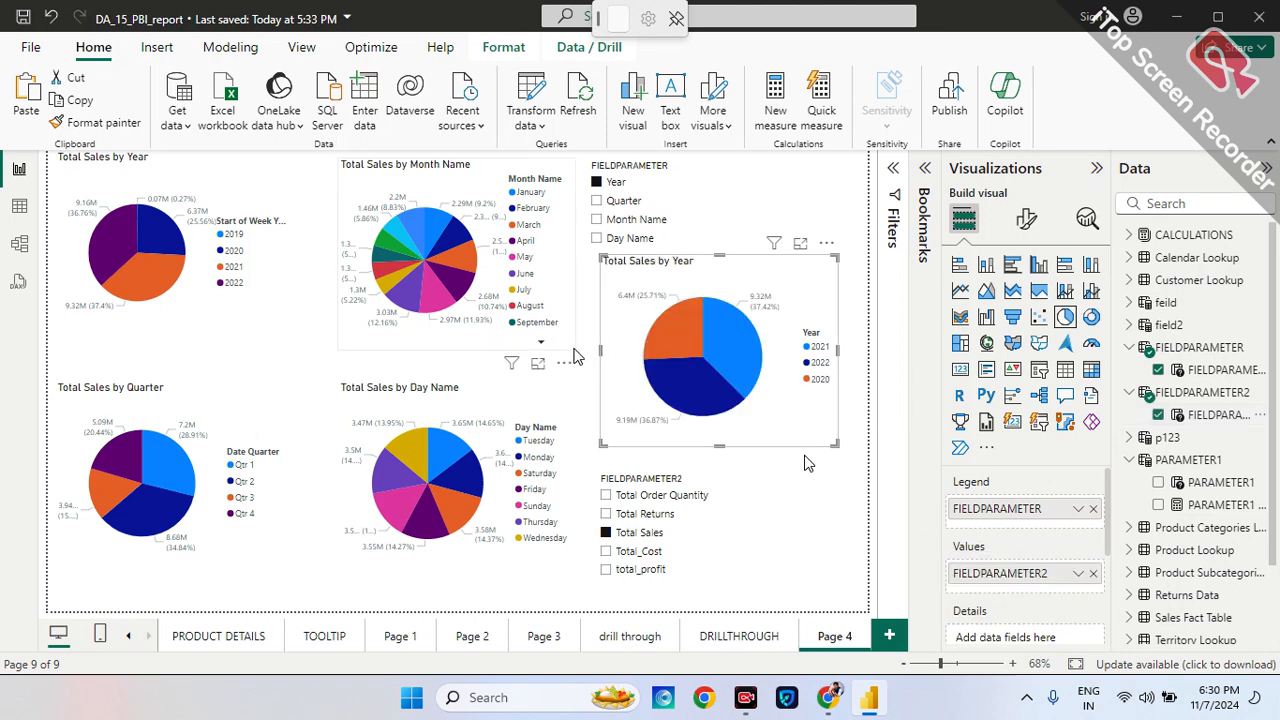
Compare the dynamic pie for Total Returns and Total_Cost by Quarter, and for Total_Cost by Month Name, using both slicers.
click(597, 201)
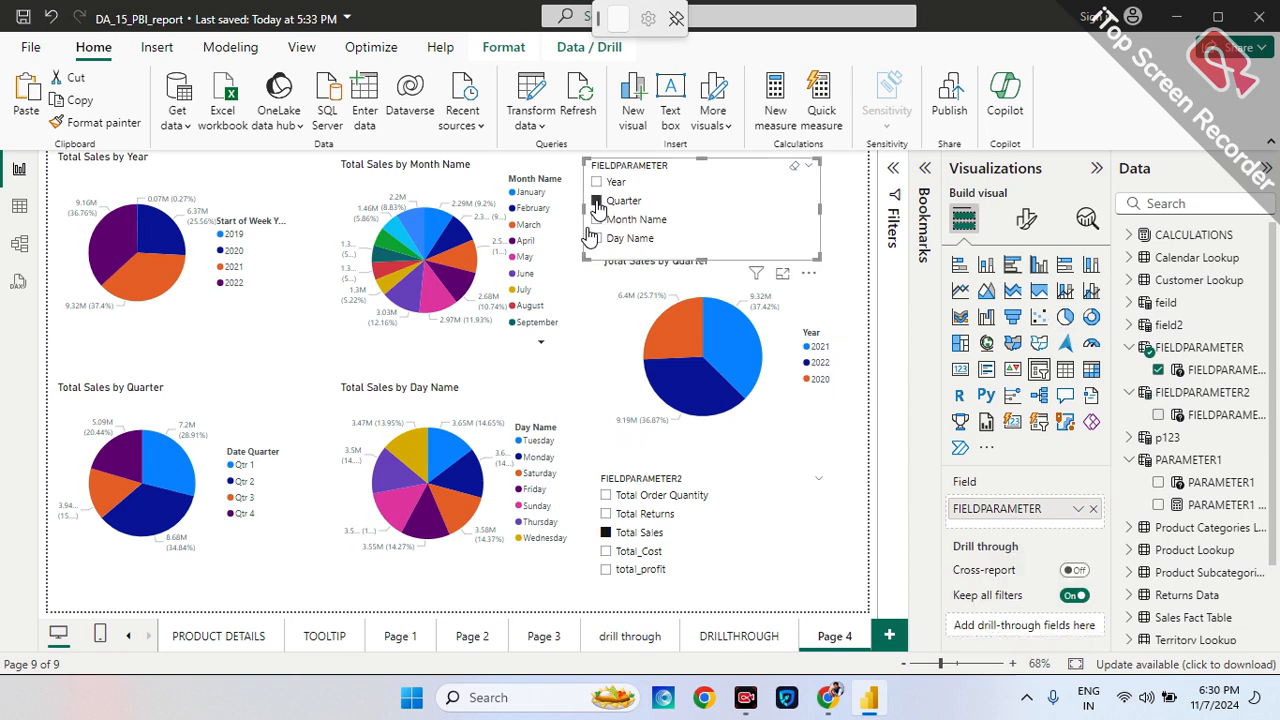
click(640, 513)
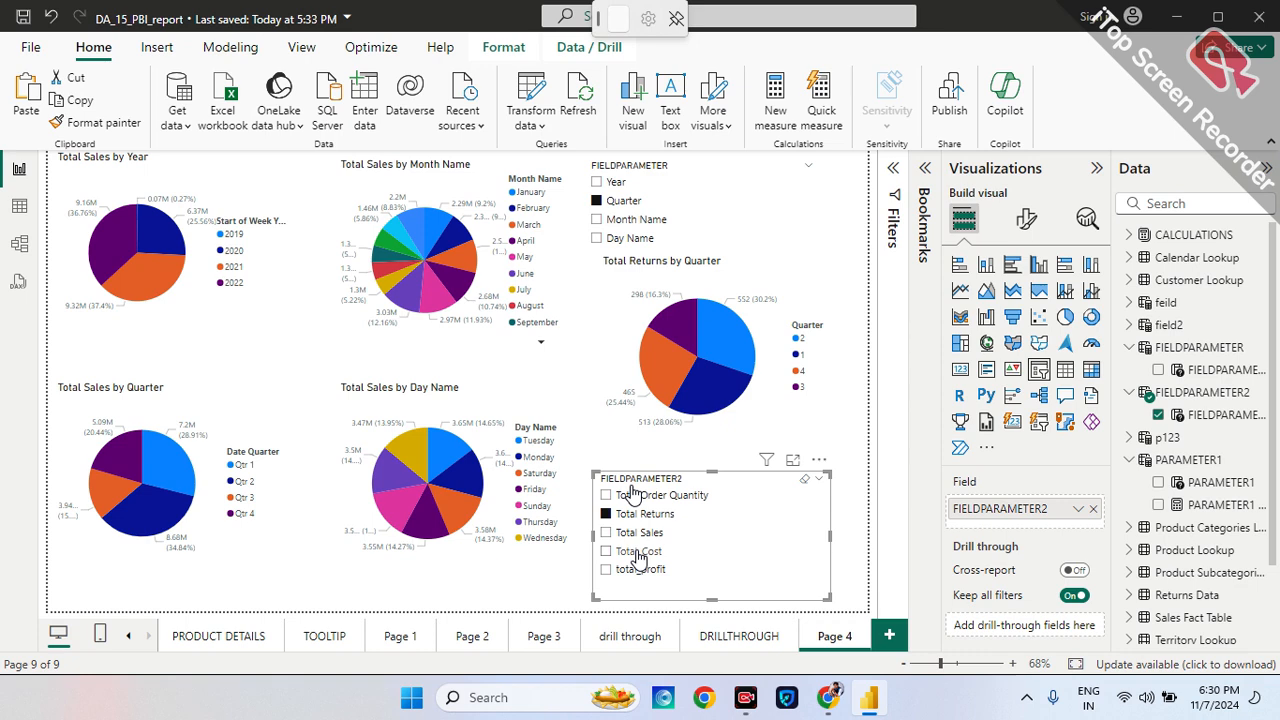
click(606, 551)
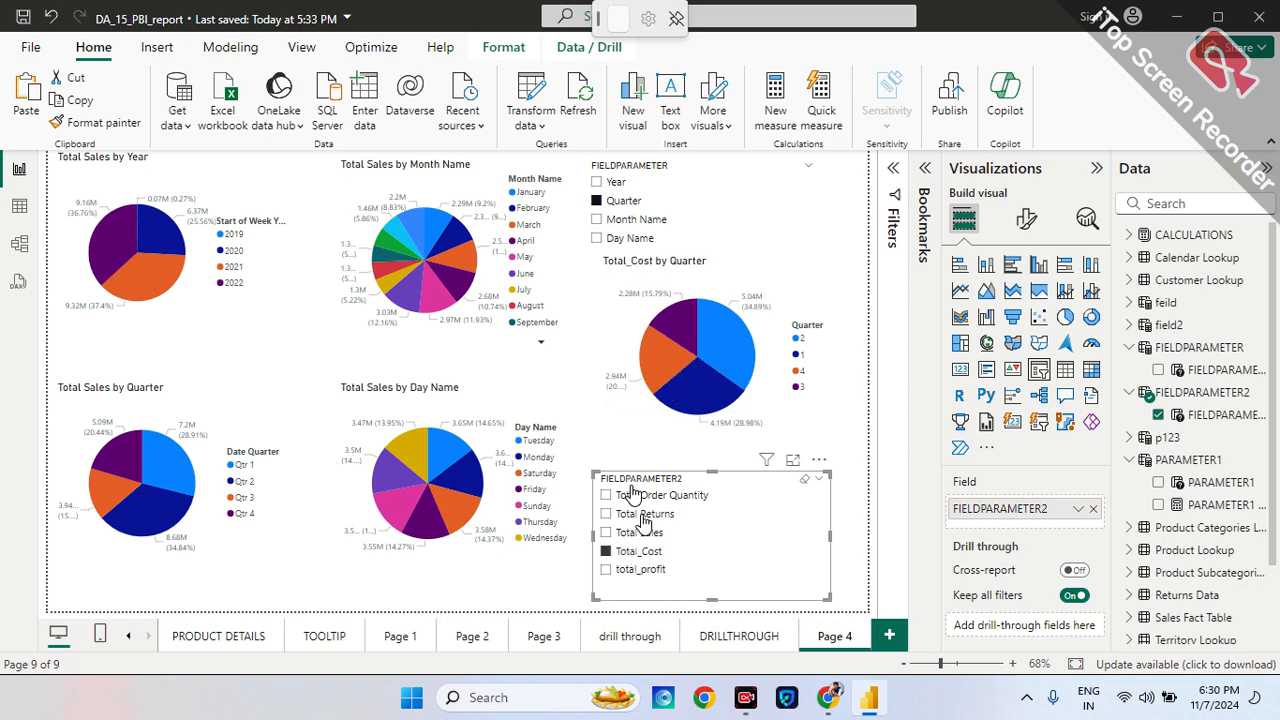
click(640, 220)
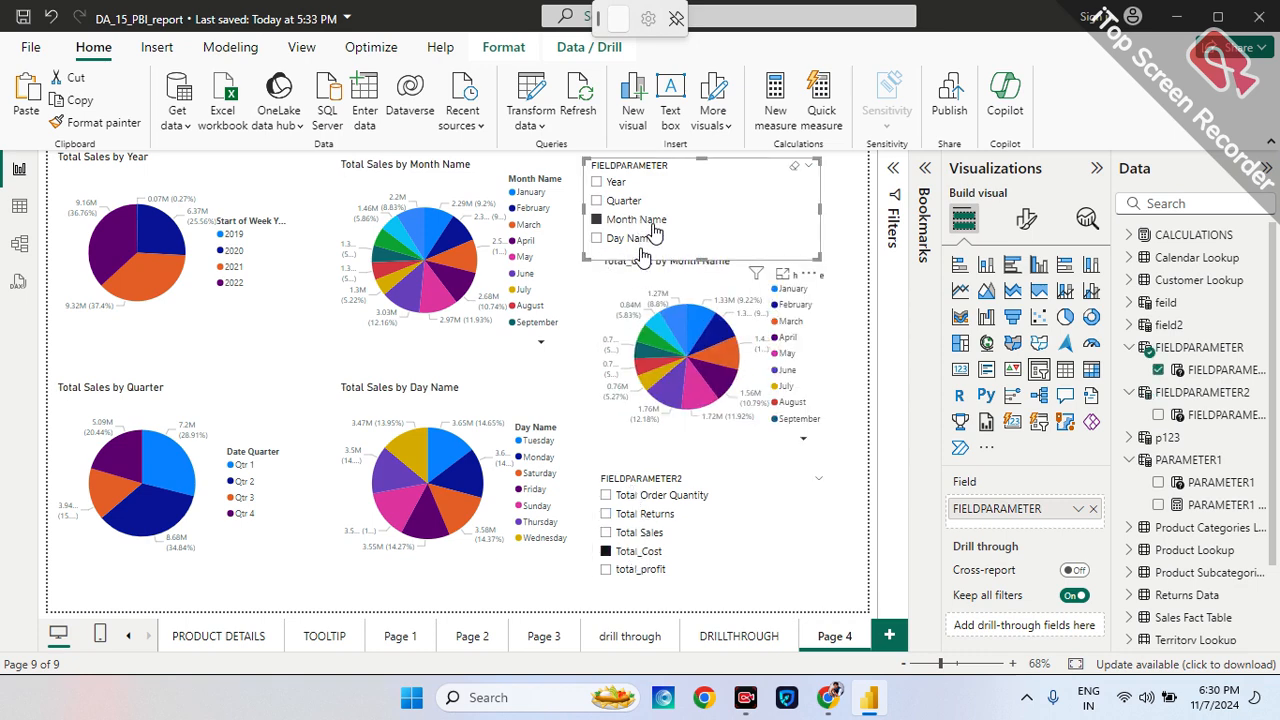
Compare the dynamic monthly pie for total_profit and Total_Cost using the FIELDPARAMETER2 slicer.
click(606, 571)
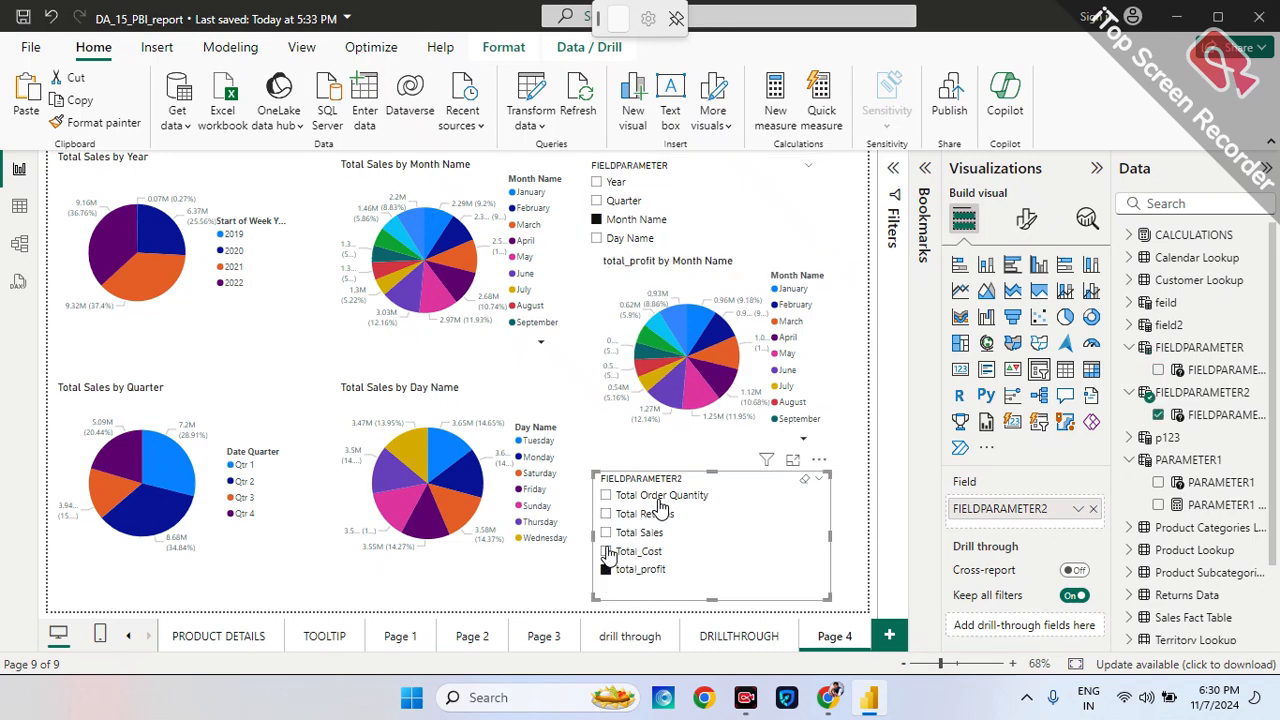
click(606, 552)
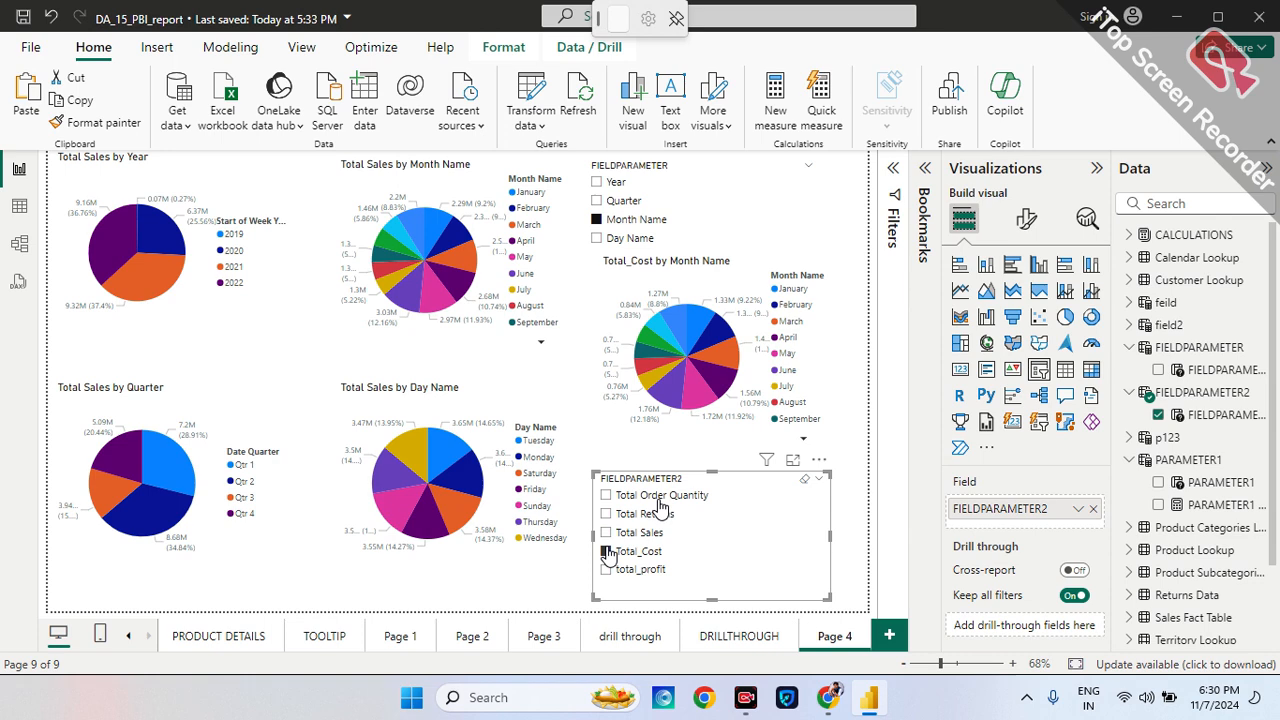
click(718, 442)
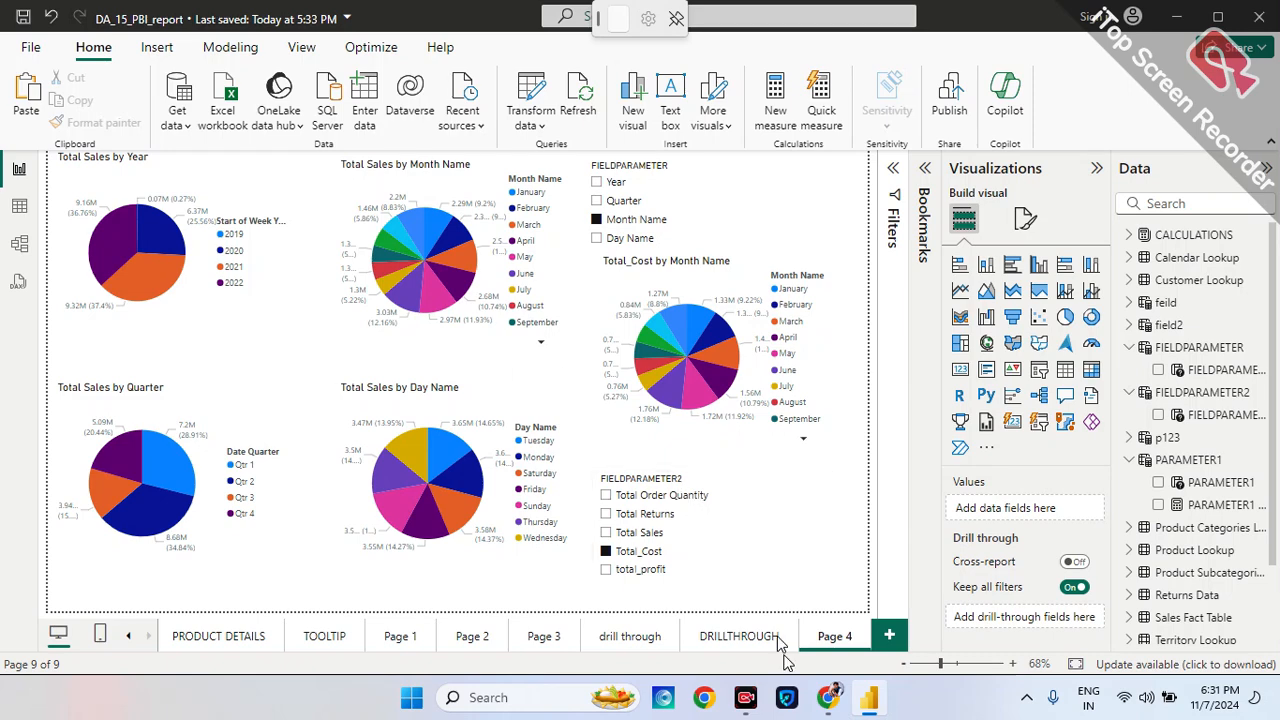
Switch to the Google Meet call, look through the full participant list, and return to Power BI.
mouse_move(830, 693)
click(743, 598)
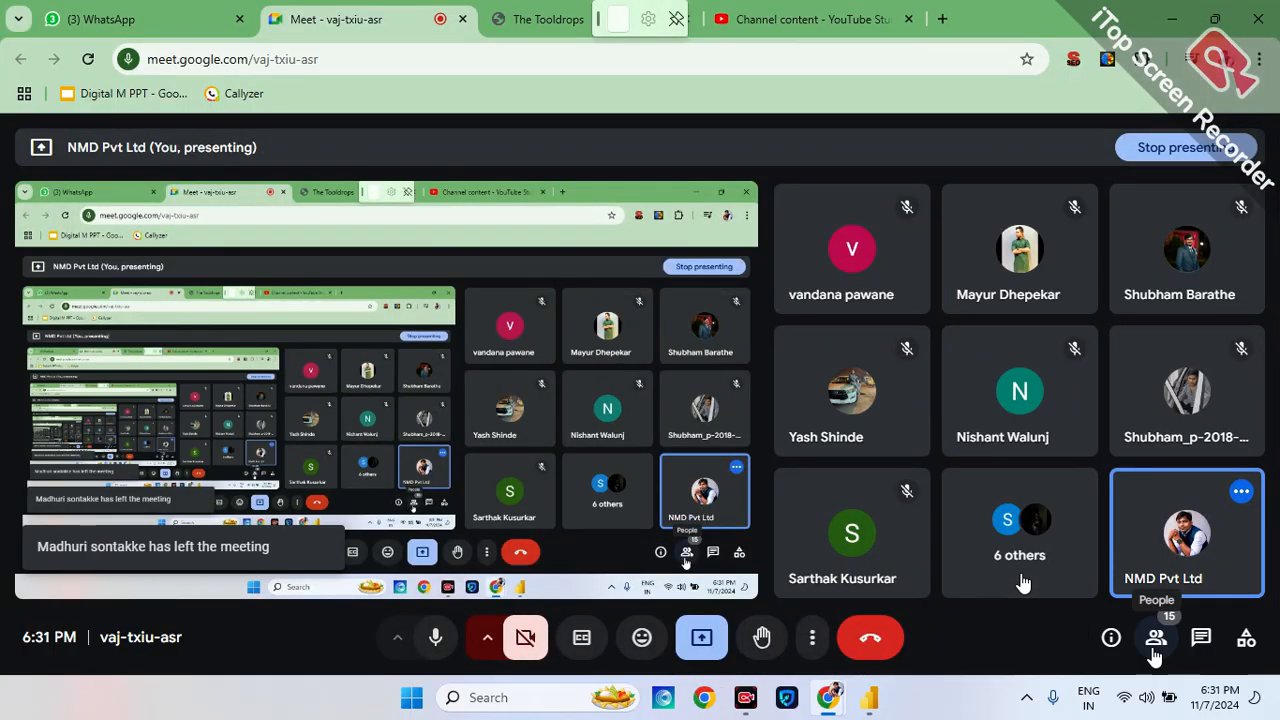
click(1154, 650)
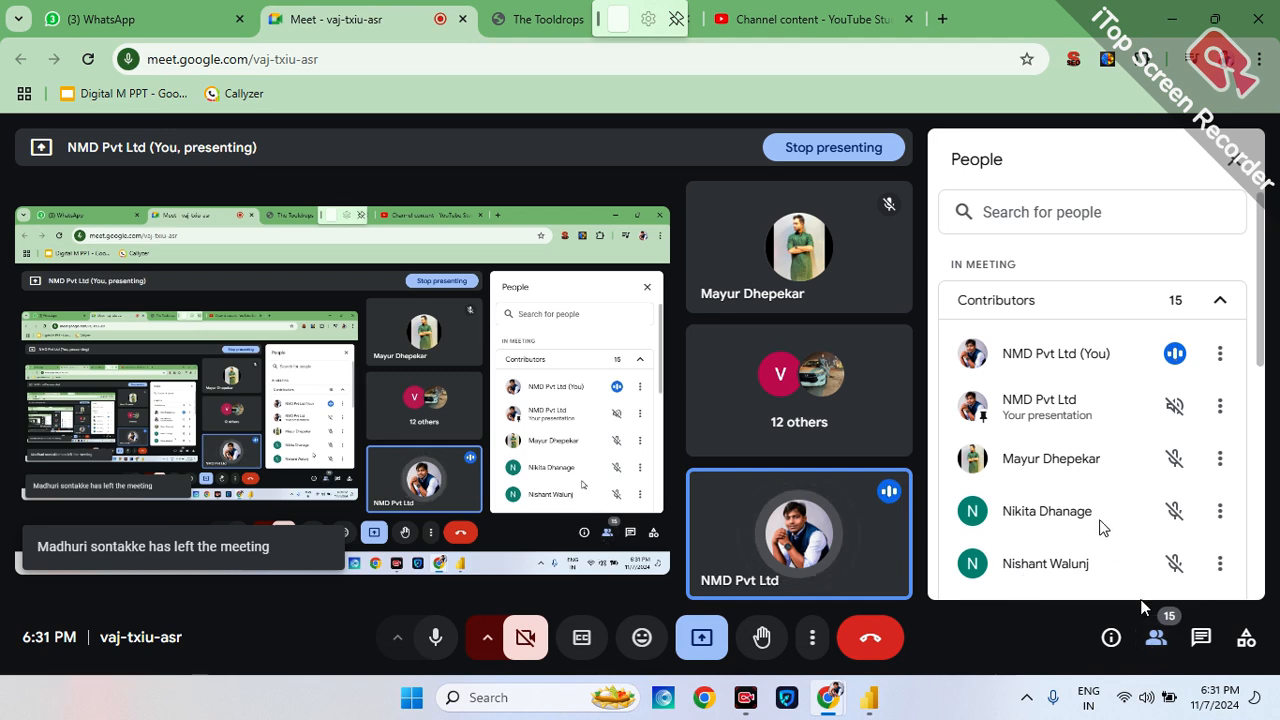
scroll(1025, 441, down, 3)
scroll(1025, 443, down, 1)
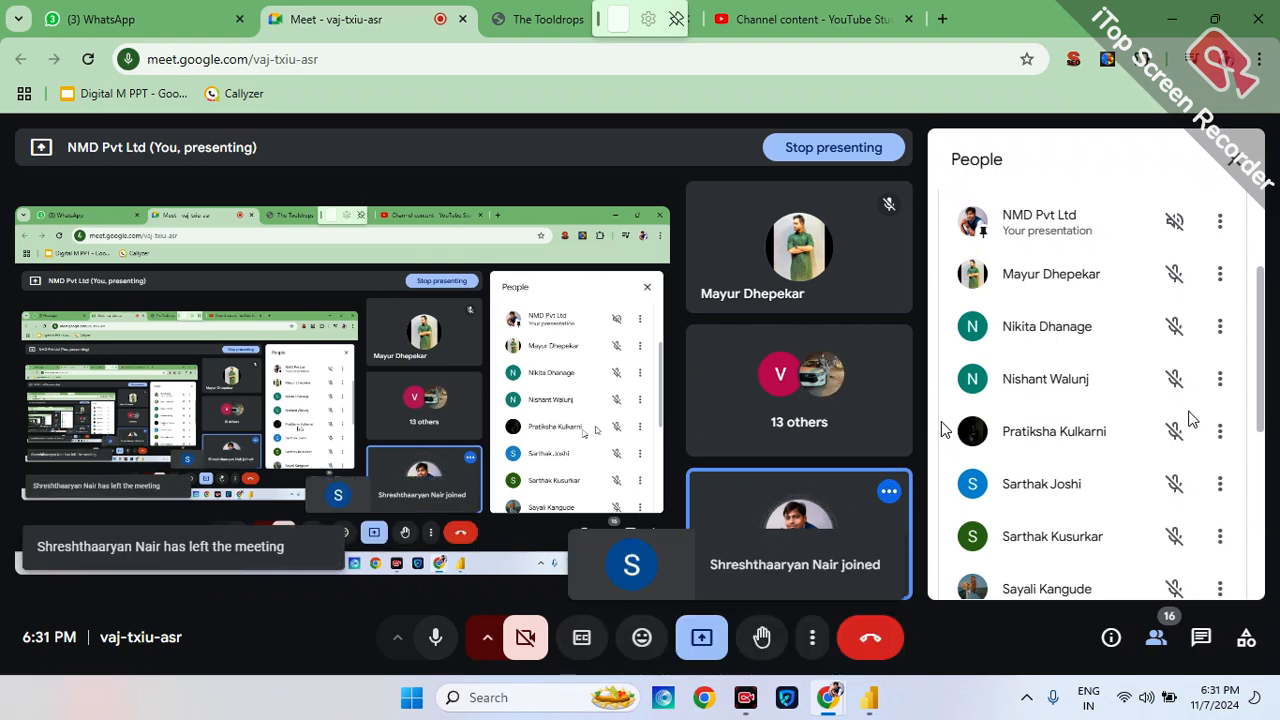
drag(1259, 364, 1262, 400)
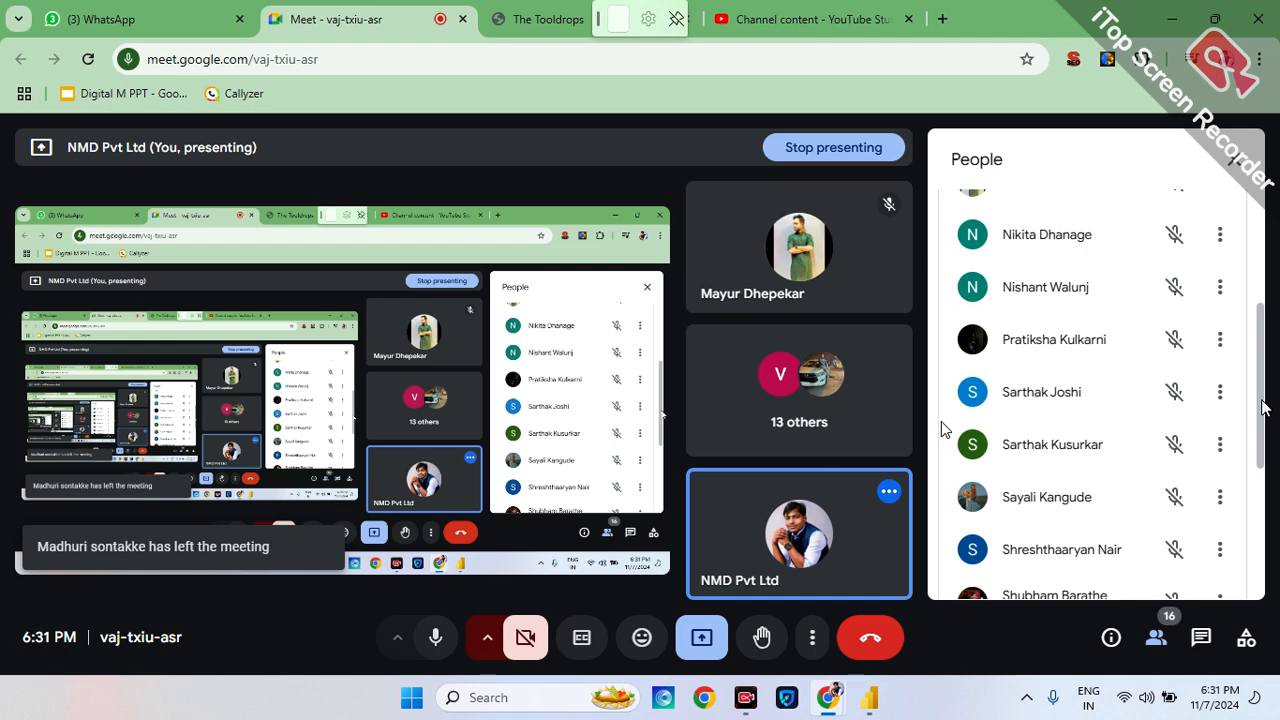
drag(1263, 405, 1261, 455)
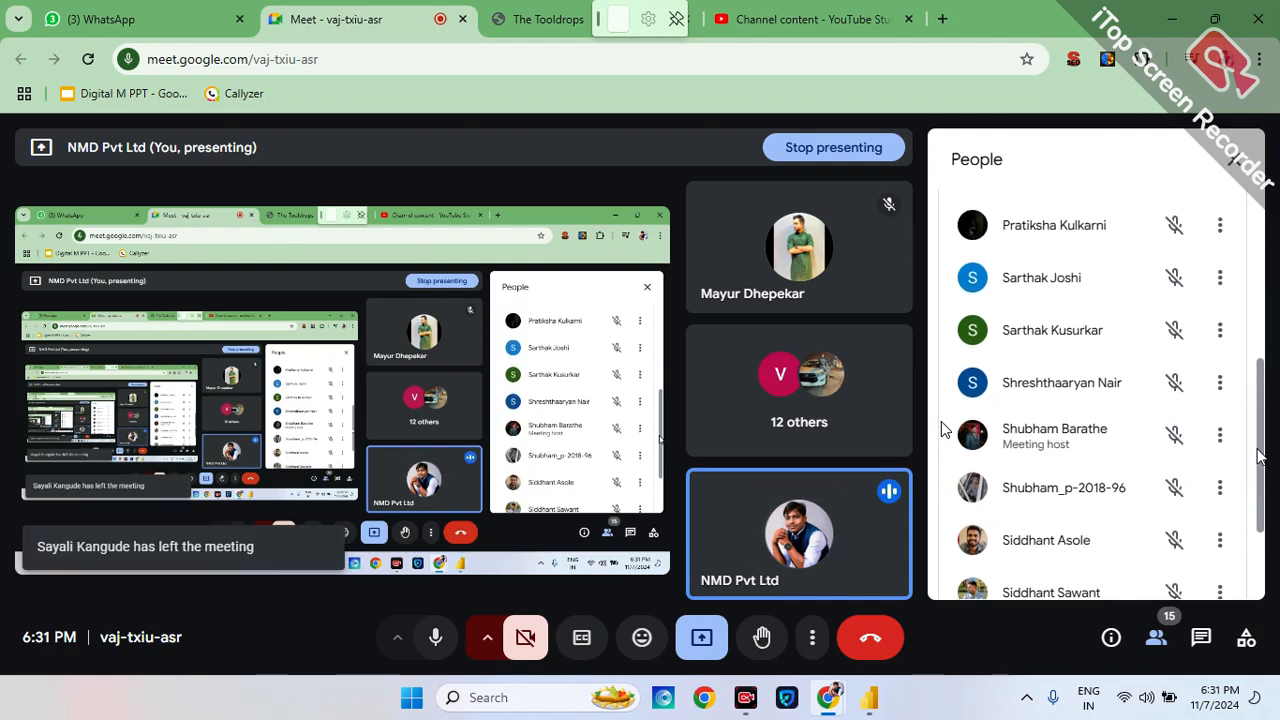
drag(1258, 455, 1255, 475)
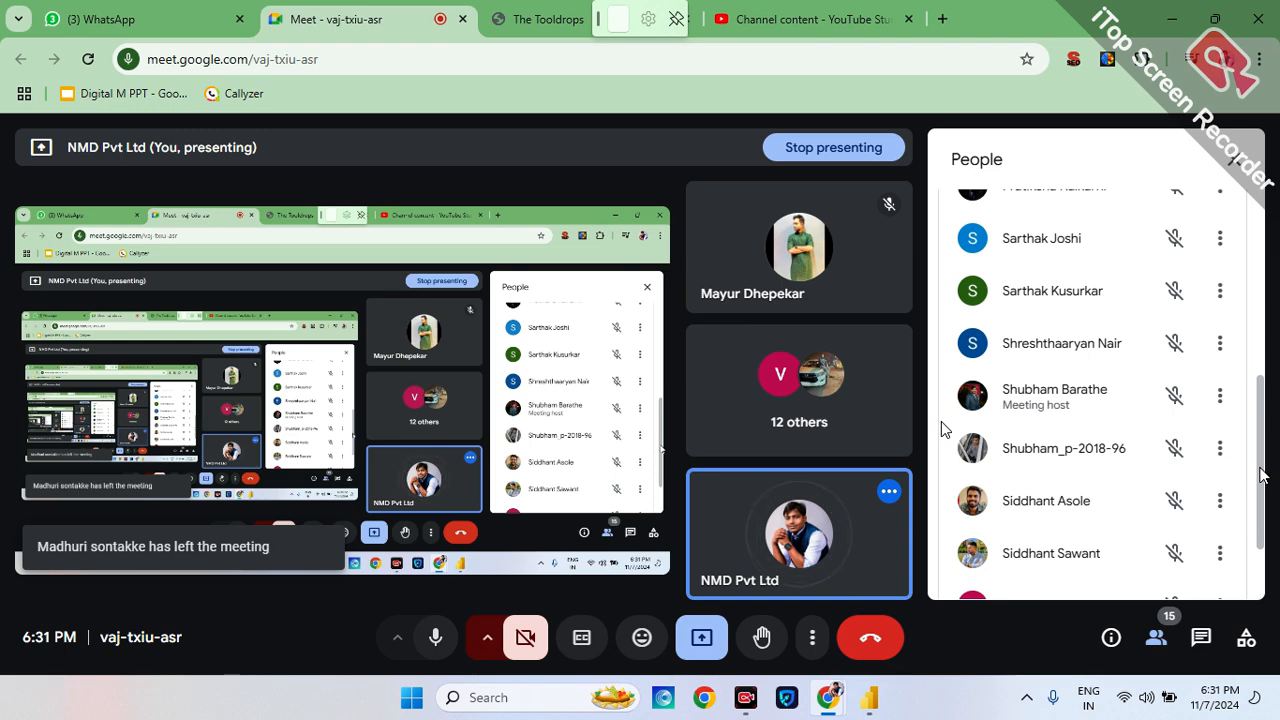
drag(1262, 477, 1245, 585)
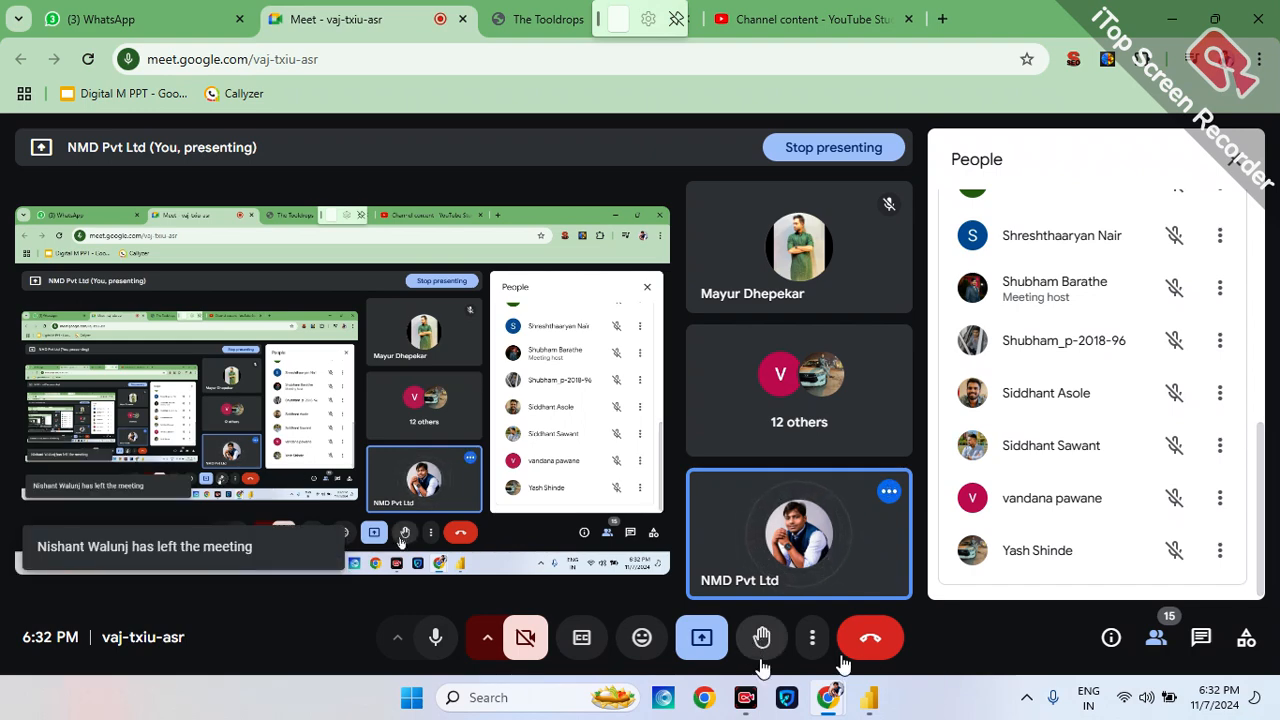
click(873, 697)
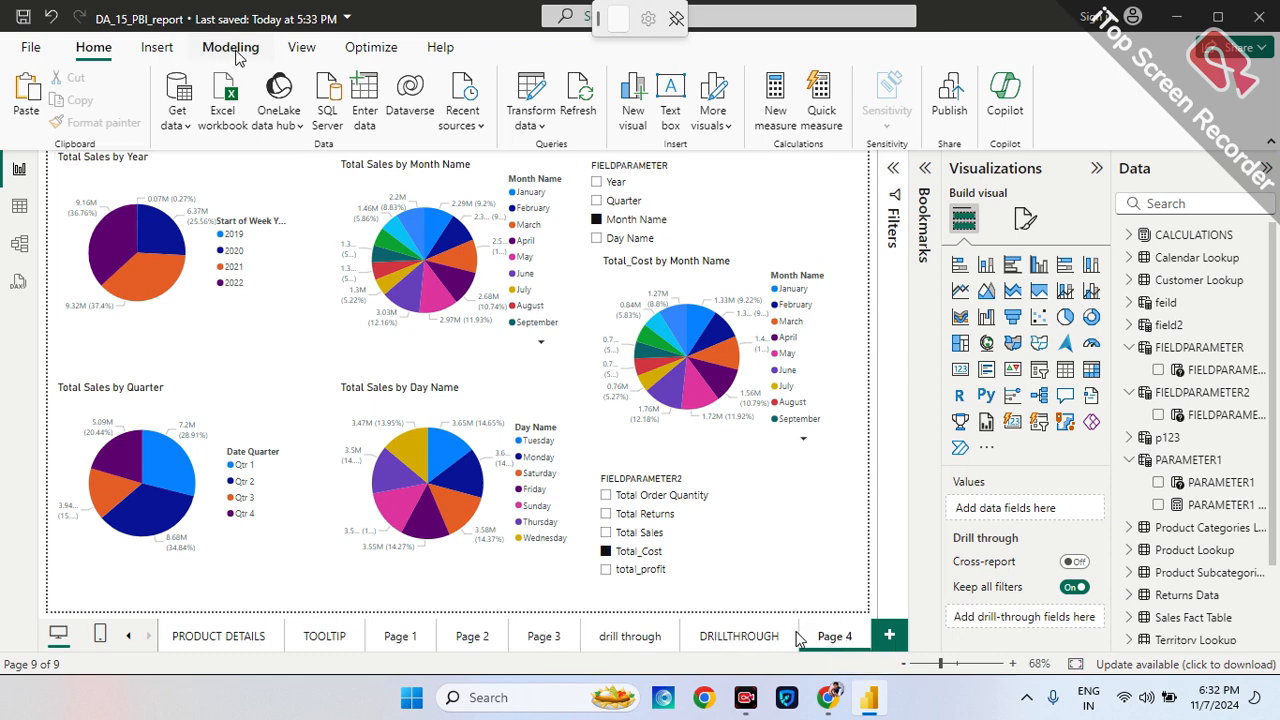
click(237, 55)
click(396, 124)
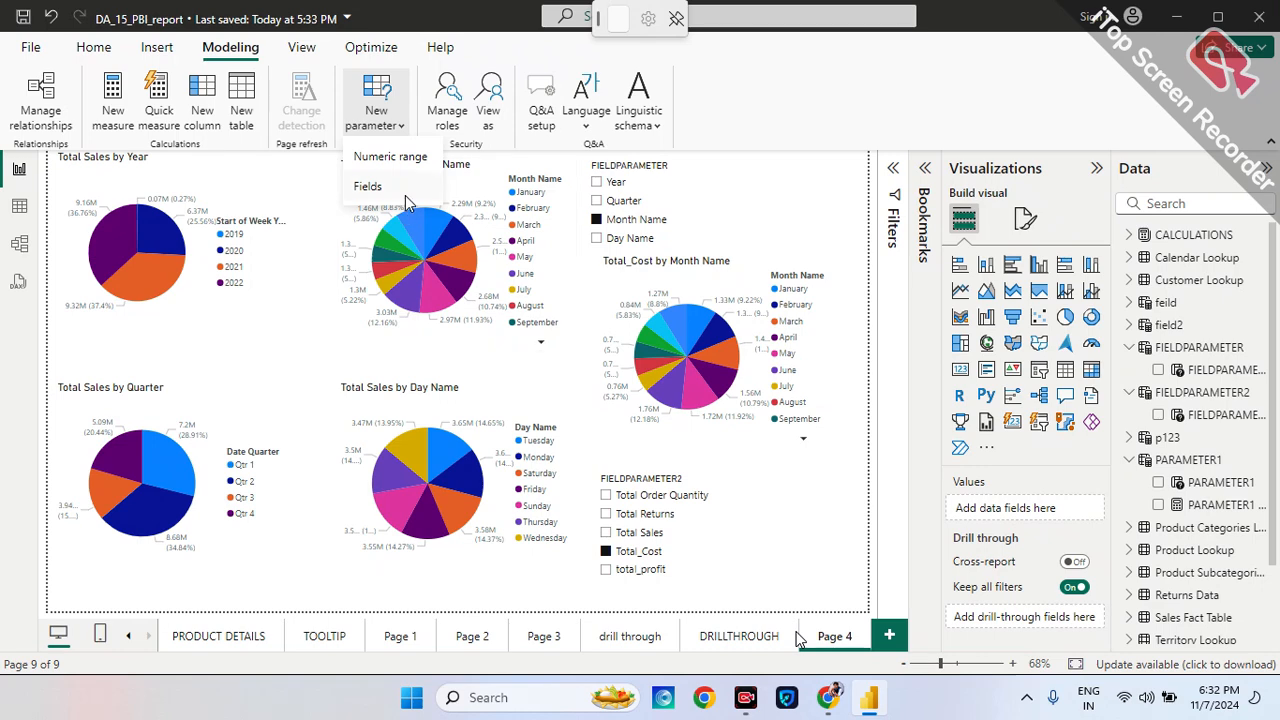
click(301, 48)
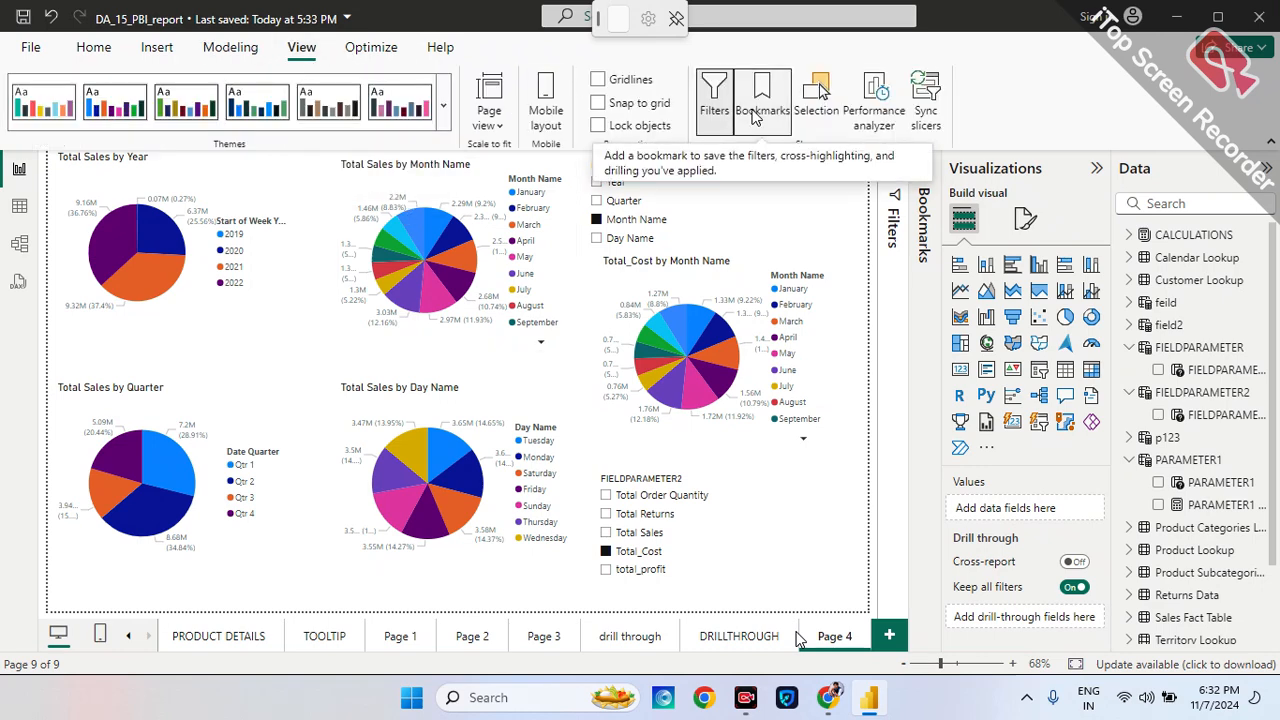
click(757, 117)
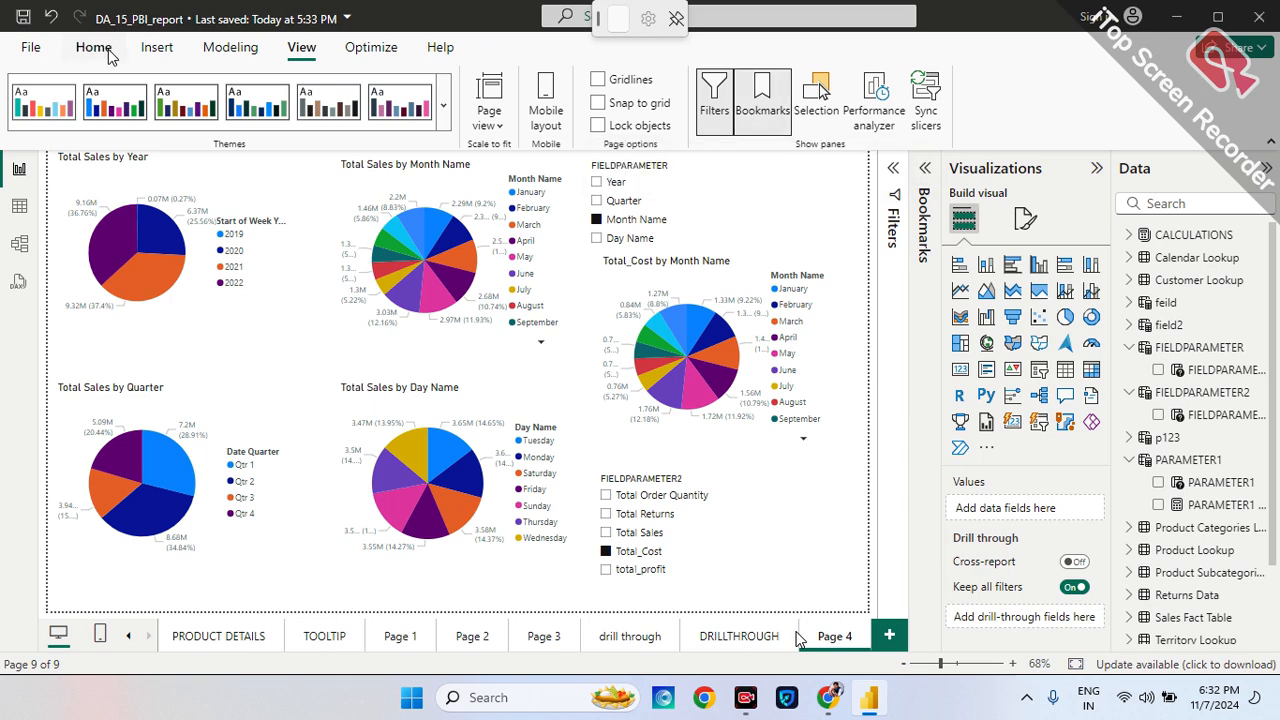
click(93, 48)
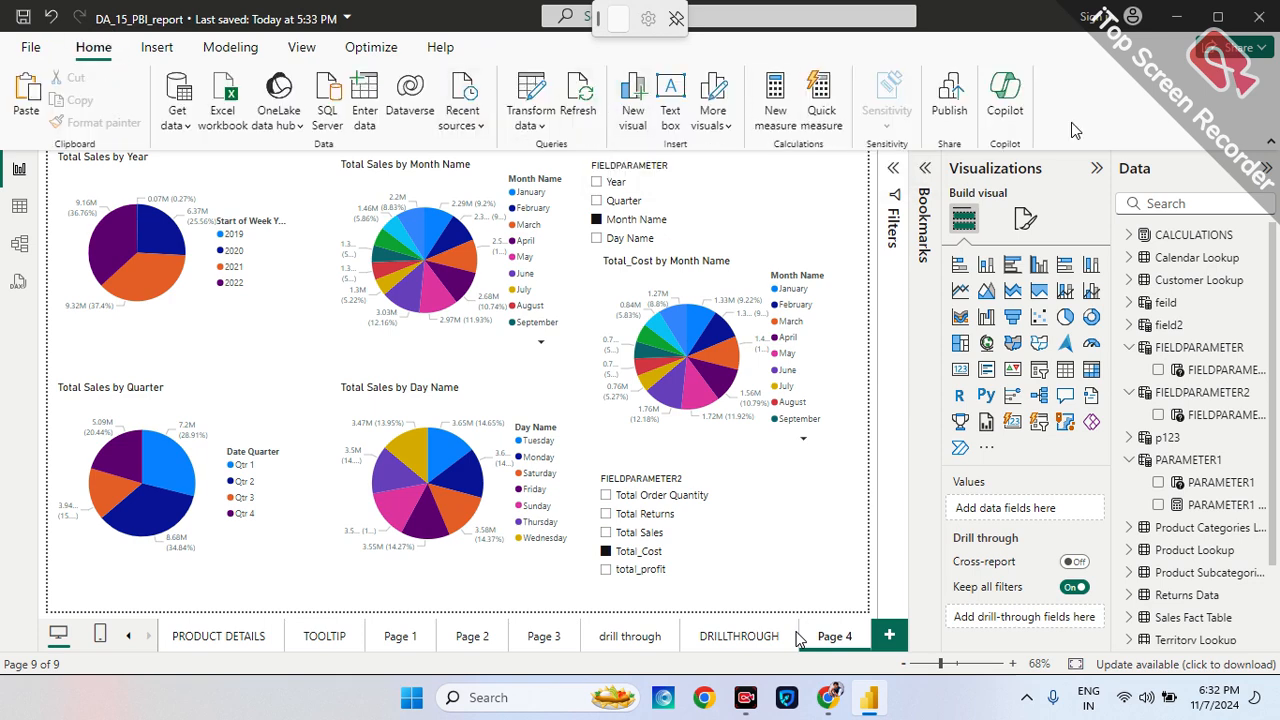
Copy the Year slicer from the EXECUTIVE SUMMARY page.
click(241, 636)
click(128, 636)
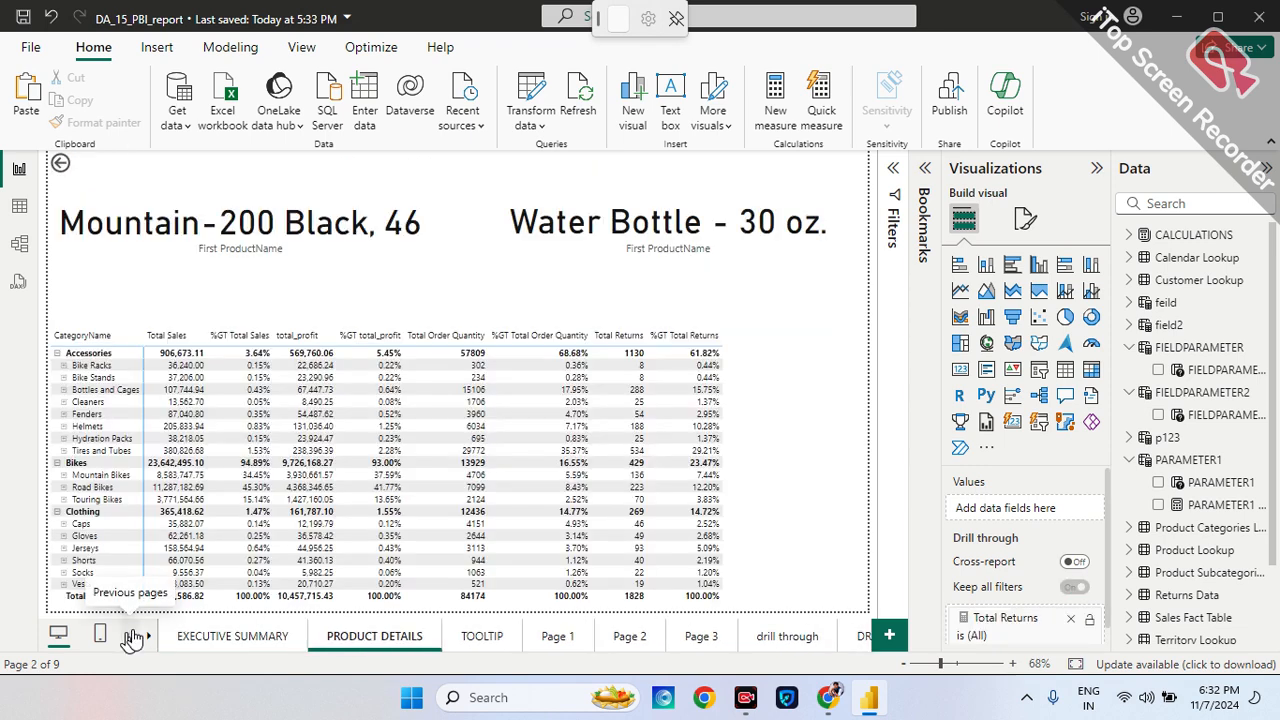
click(203, 646)
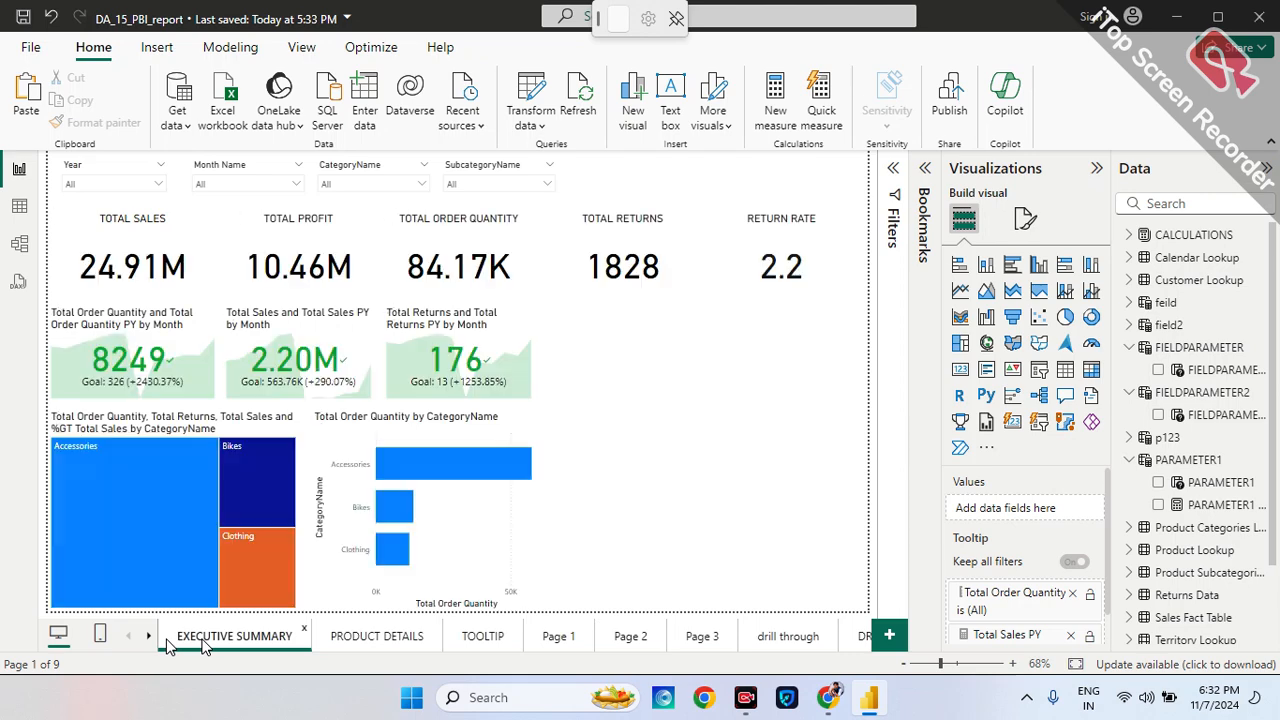
click(116, 166)
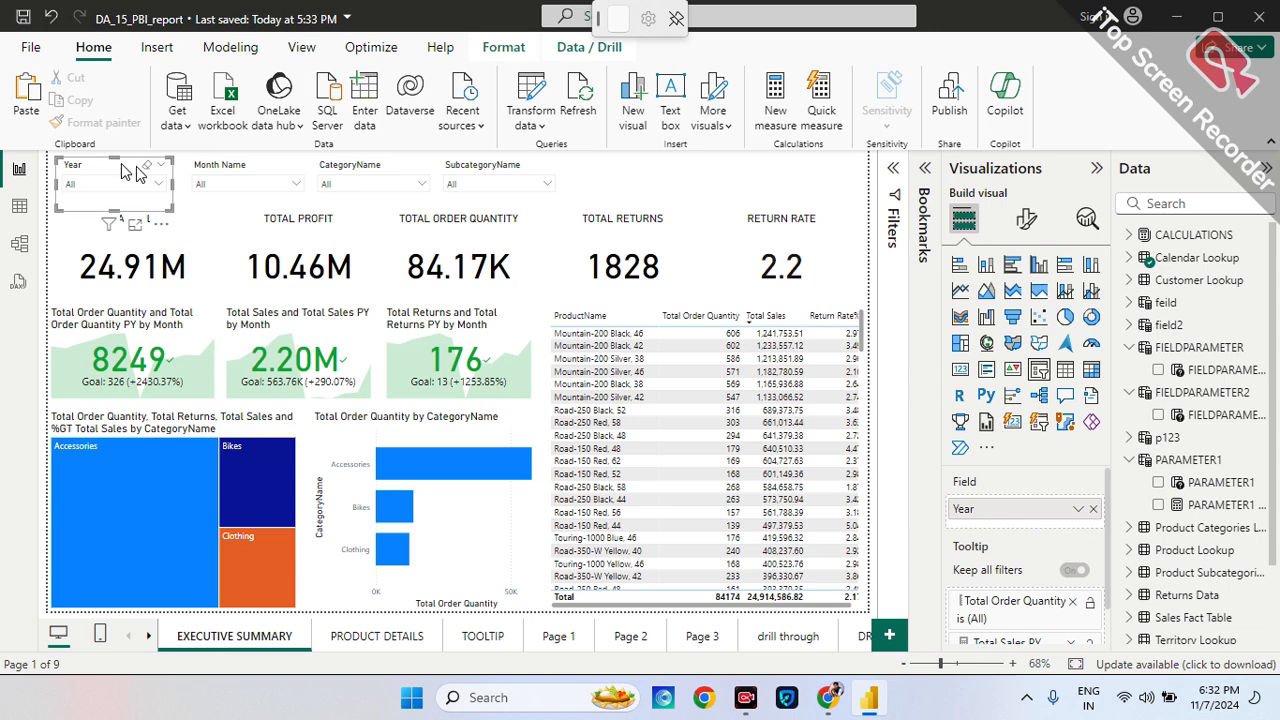
On the PRODUCT DETAILS page, move the Mountain-200 Black, 46 card down to free space above it.
click(410, 646)
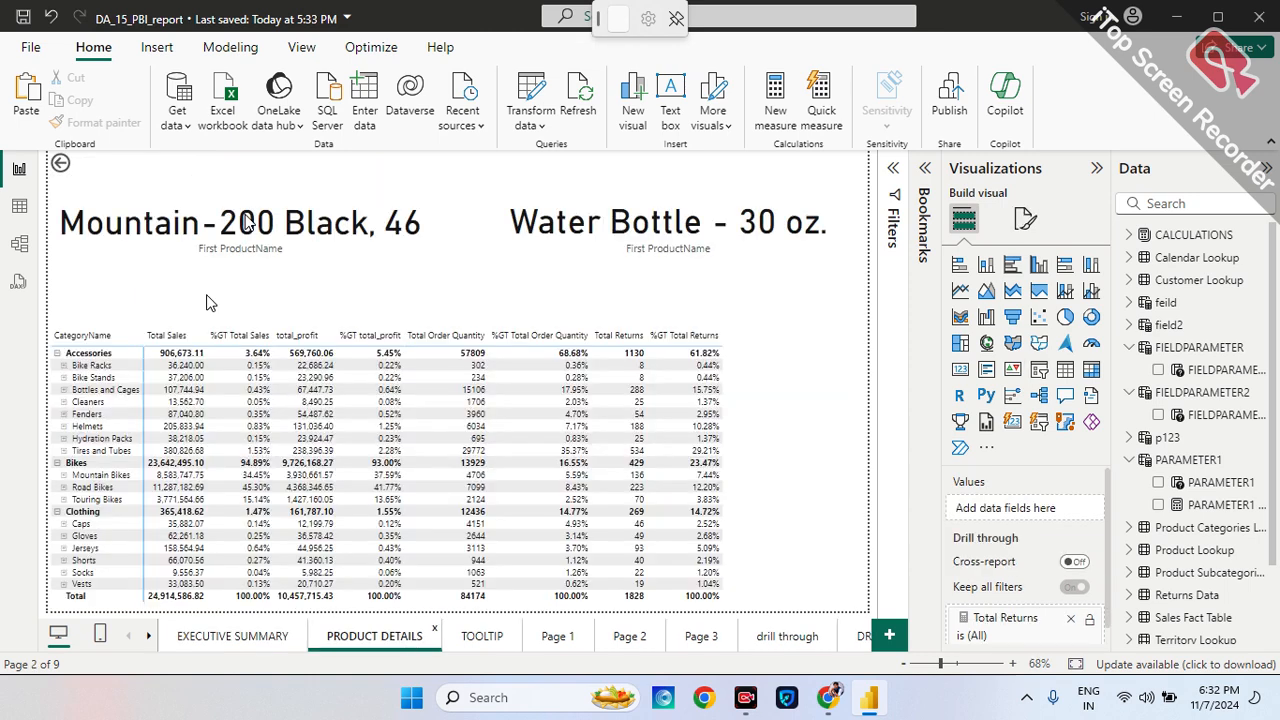
drag(187, 213, 190, 252)
key(Escape)
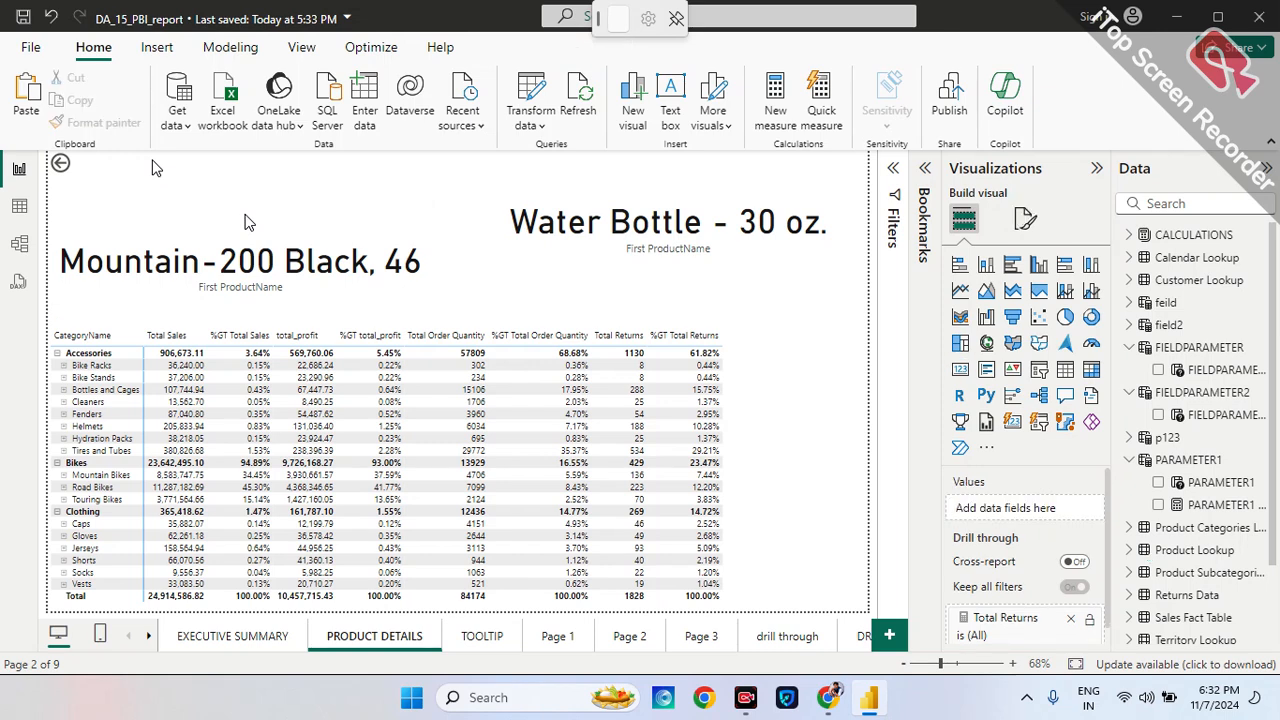
Paste the Year slicer into PRODUCT DETAILS, keep it in sync with the original, and place it beside the back arrow.
key(ctrl+v)
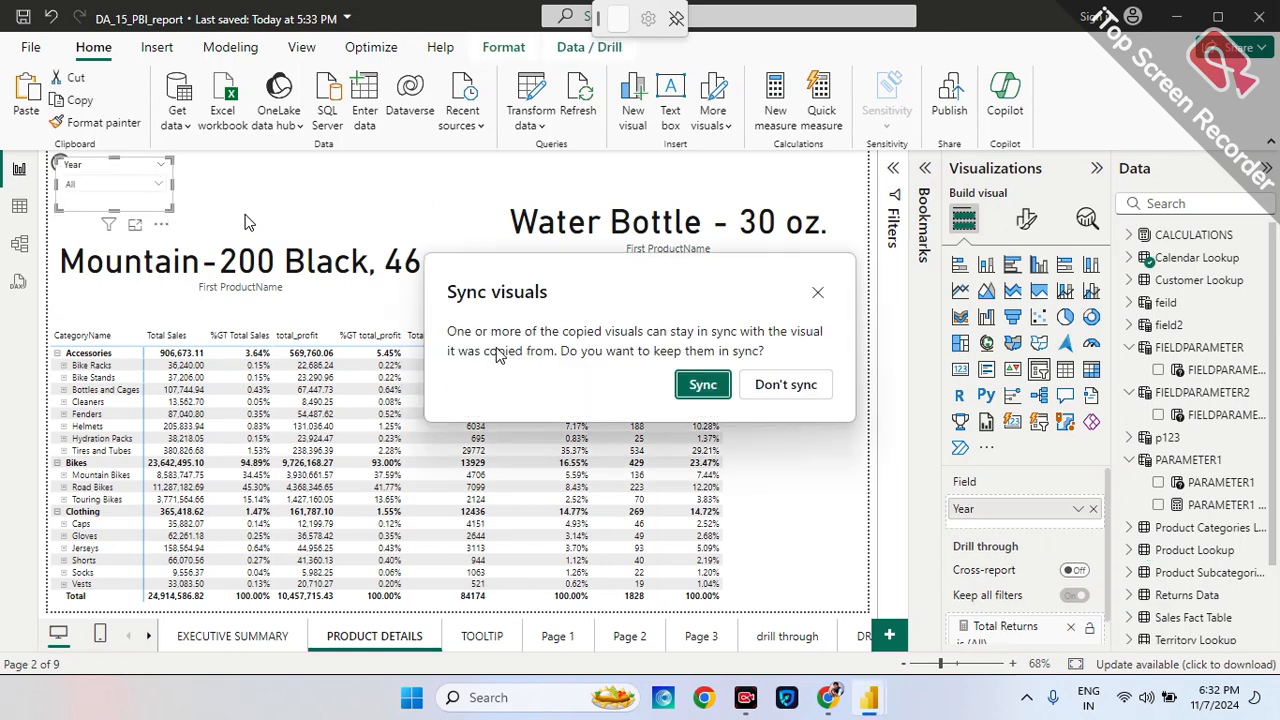
click(702, 386)
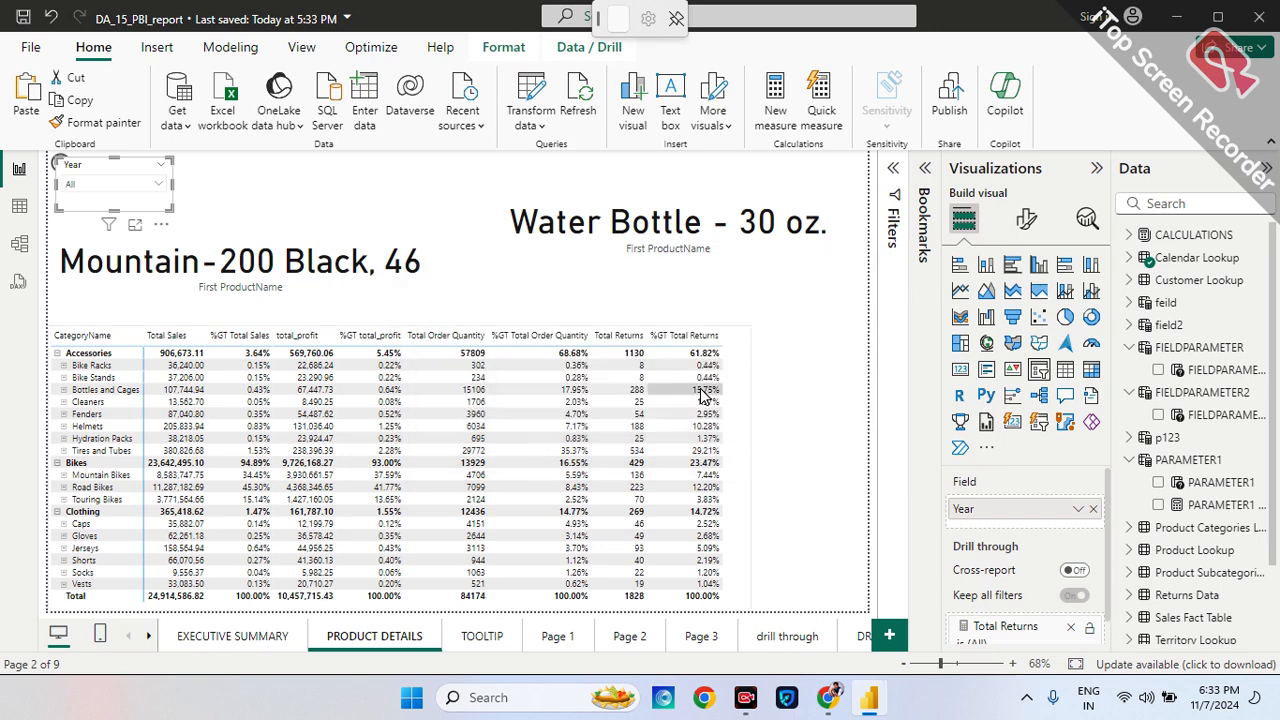
click(820, 357)
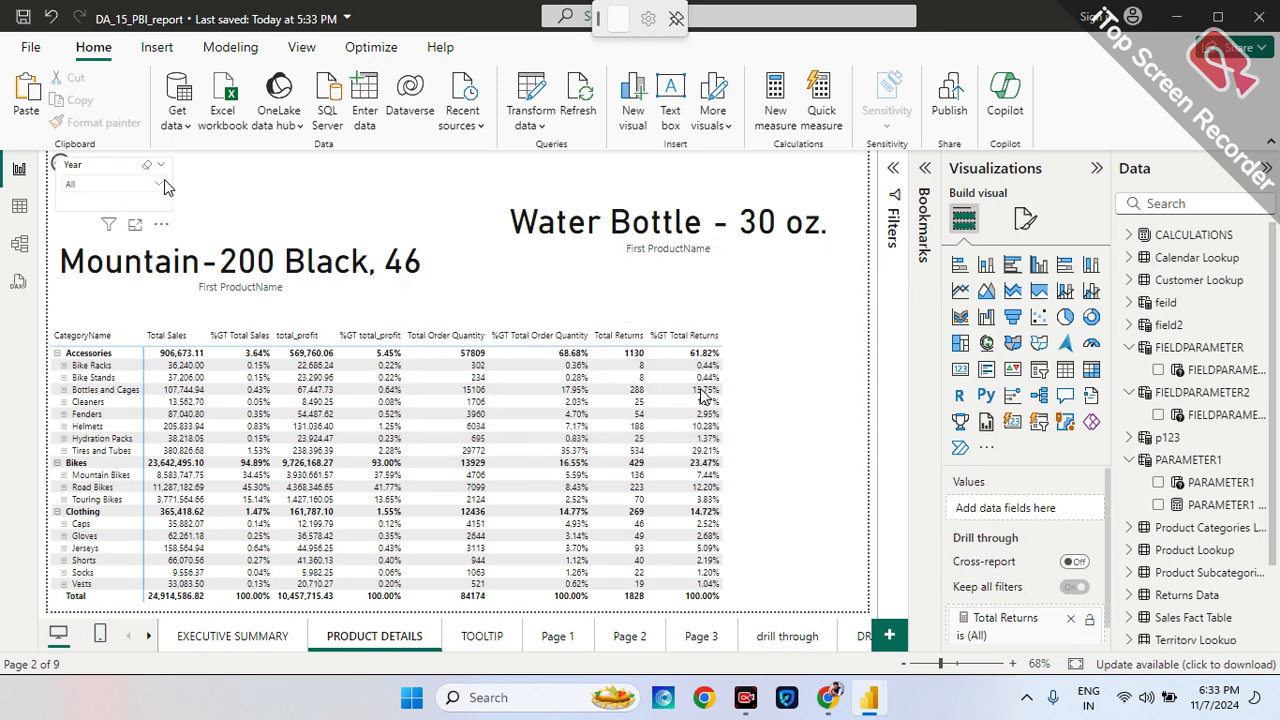
drag(172, 187, 223, 179)
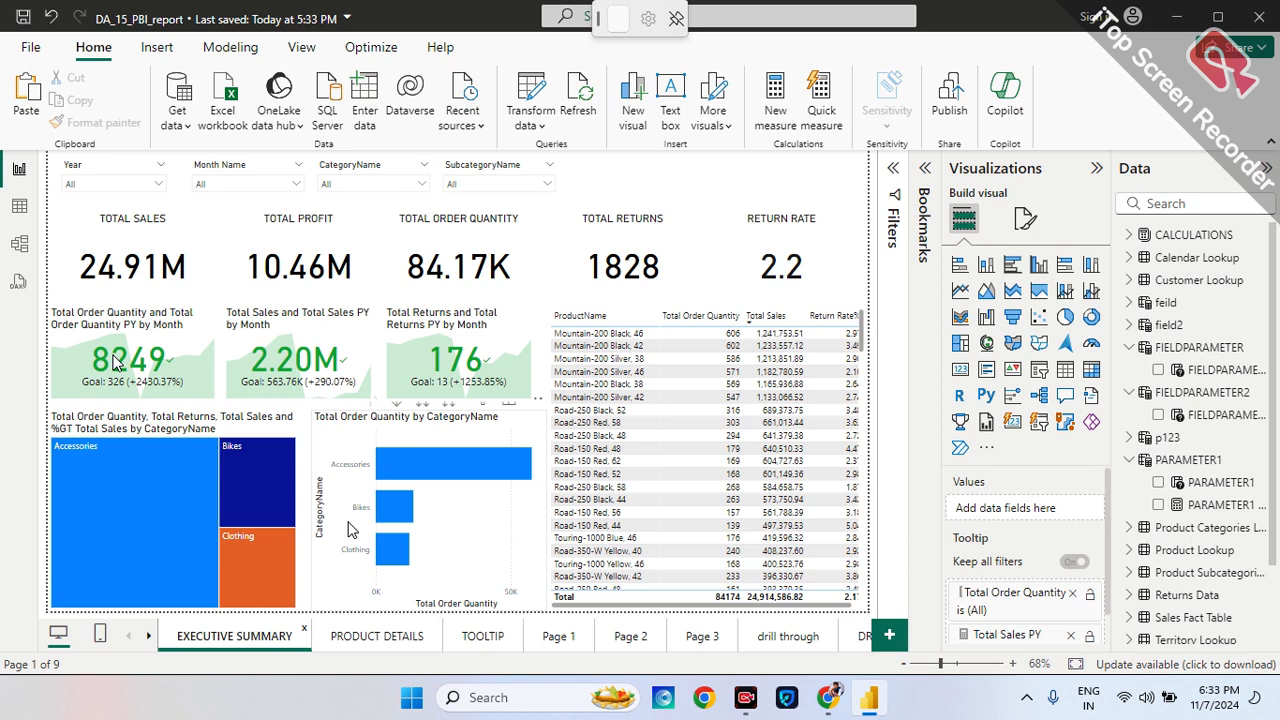
Set the EXECUTIVE SUMMARY Year slicer to 2020 and check whether PRODUCT DETAILS follows the same filter.
click(159, 186)
click(117, 222)
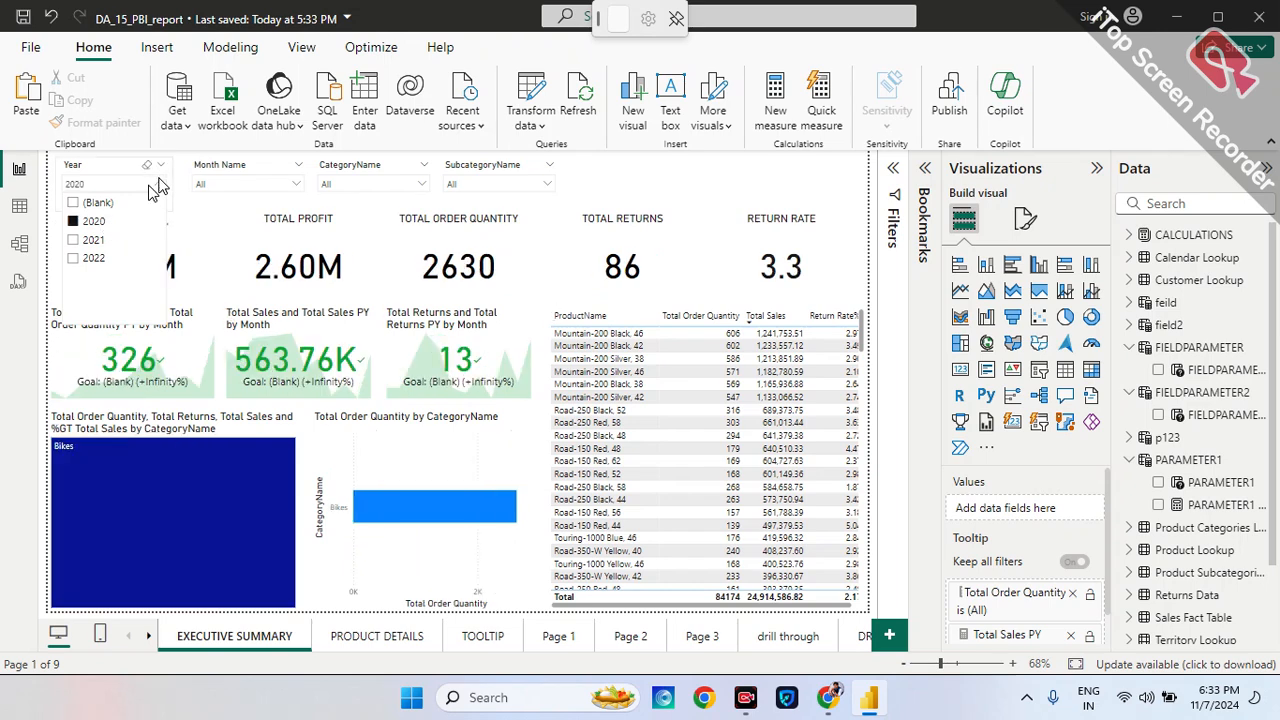
click(158, 183)
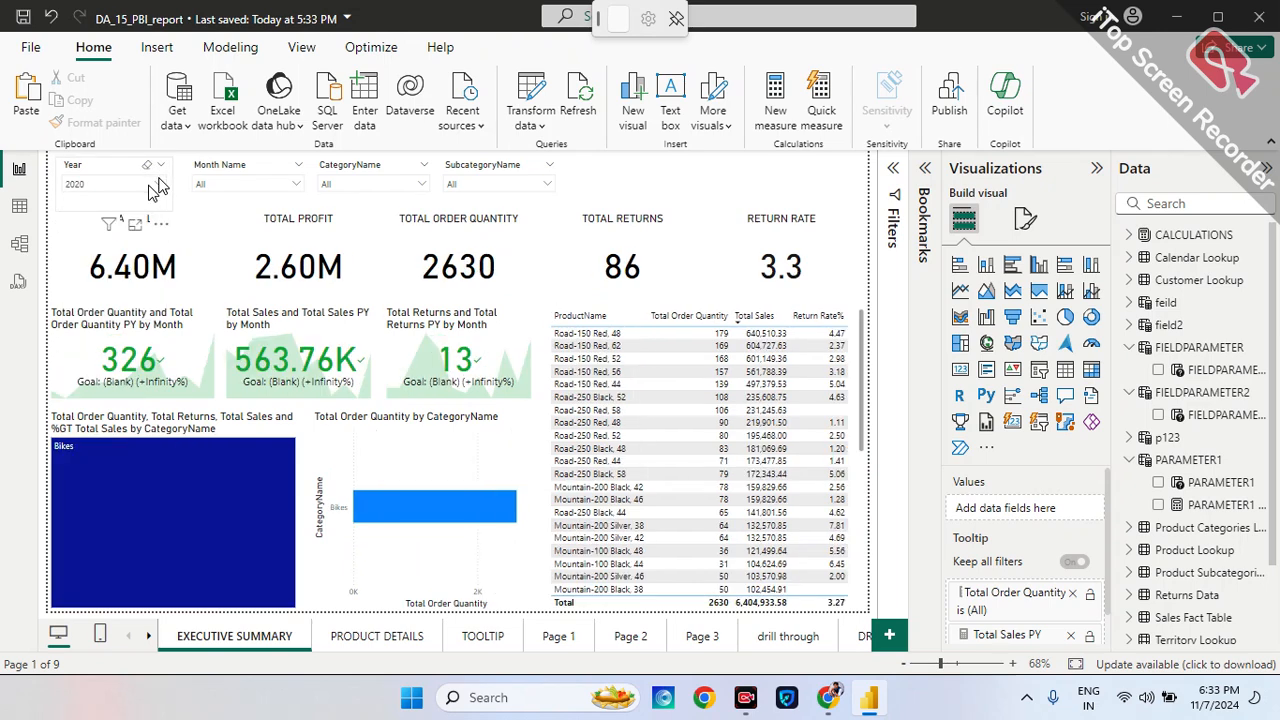
click(377, 638)
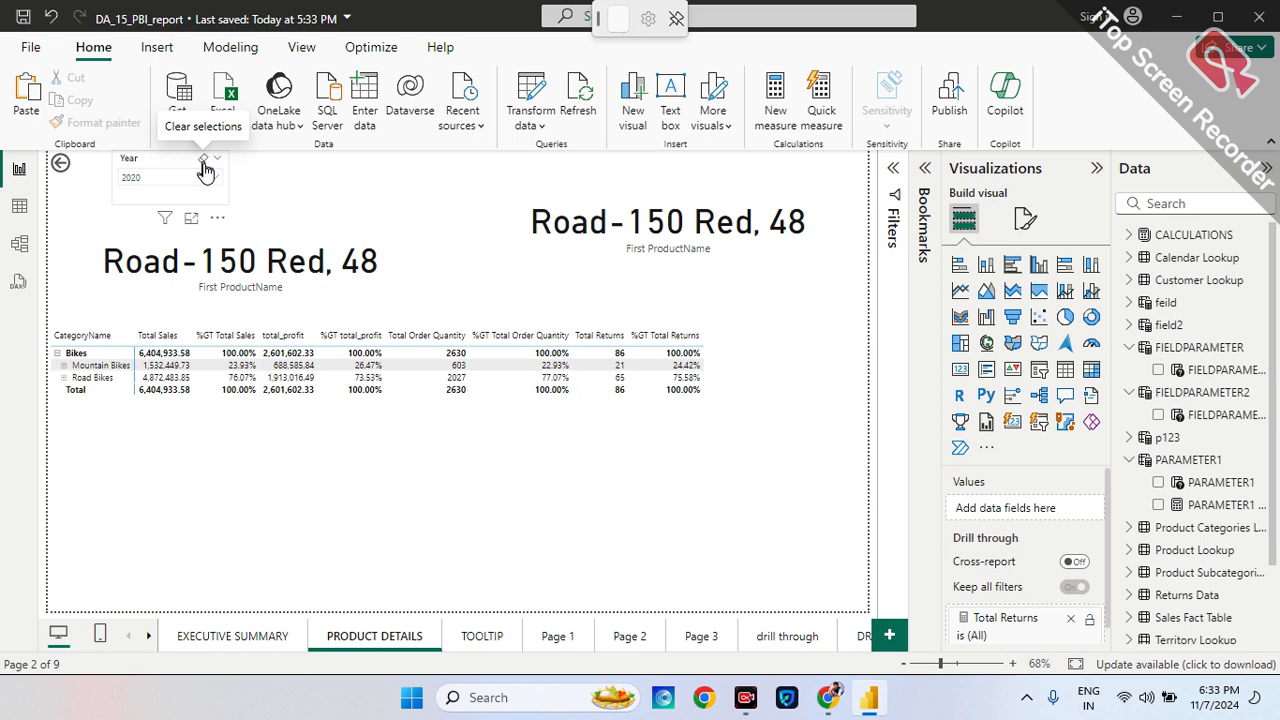
Clear the Year slicer selection on PRODUCT DETAILS and check the synced slicer on EXECUTIVE SUMMARY.
click(204, 162)
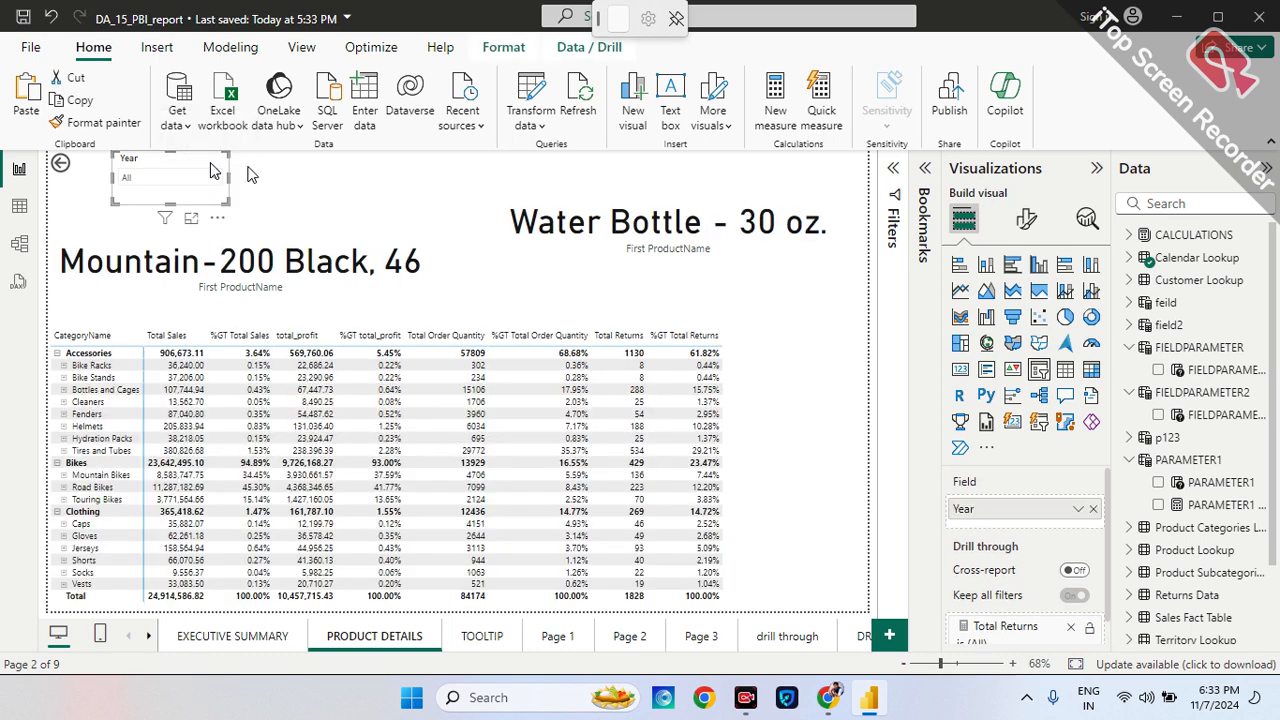
click(251, 175)
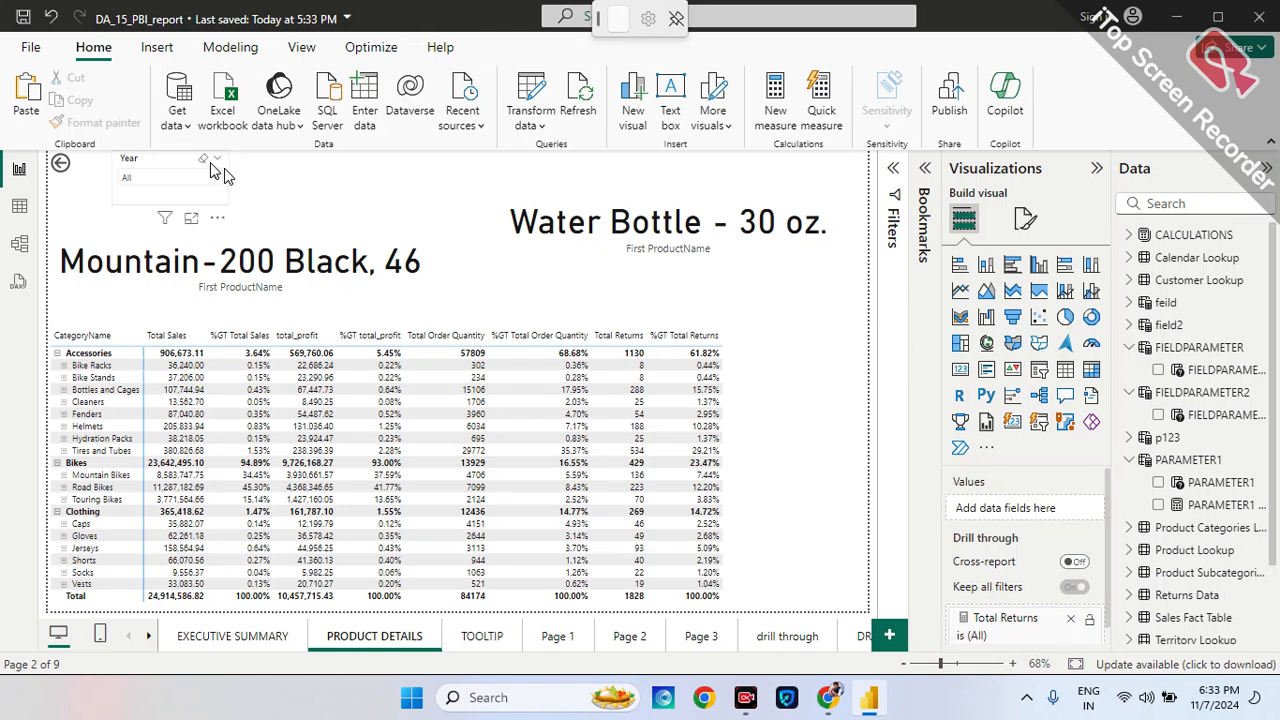
click(226, 168)
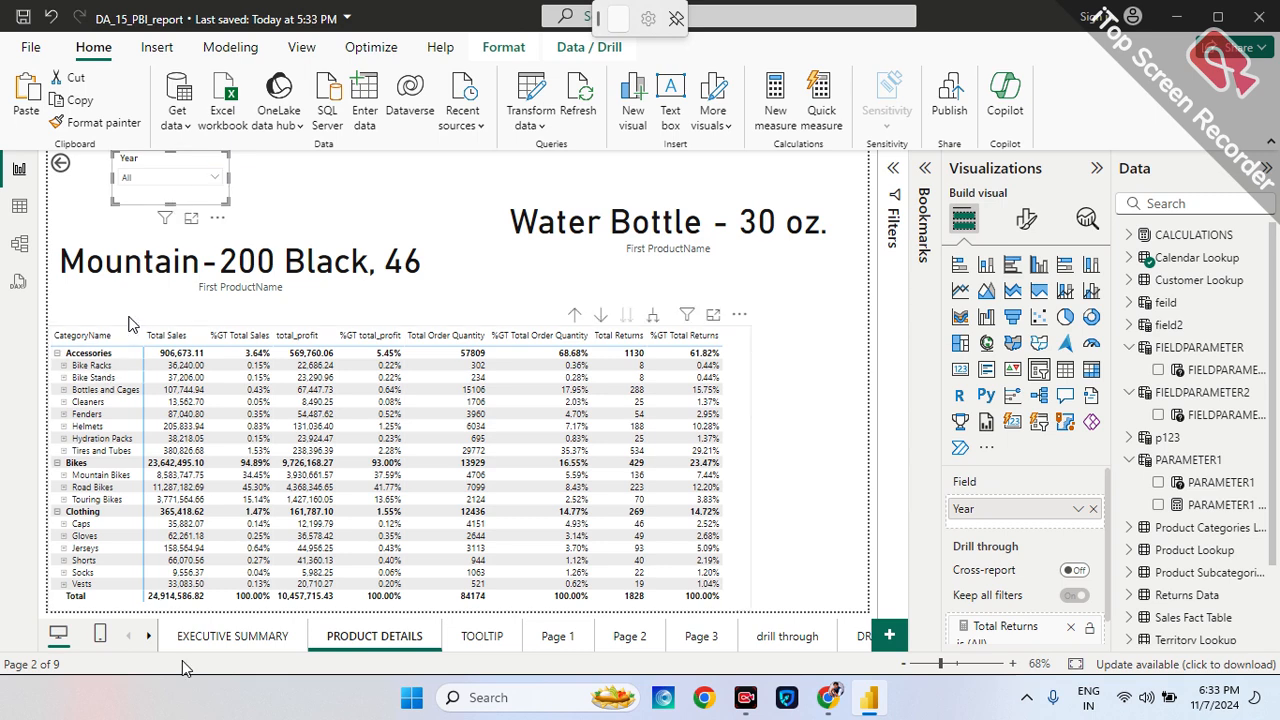
click(223, 640)
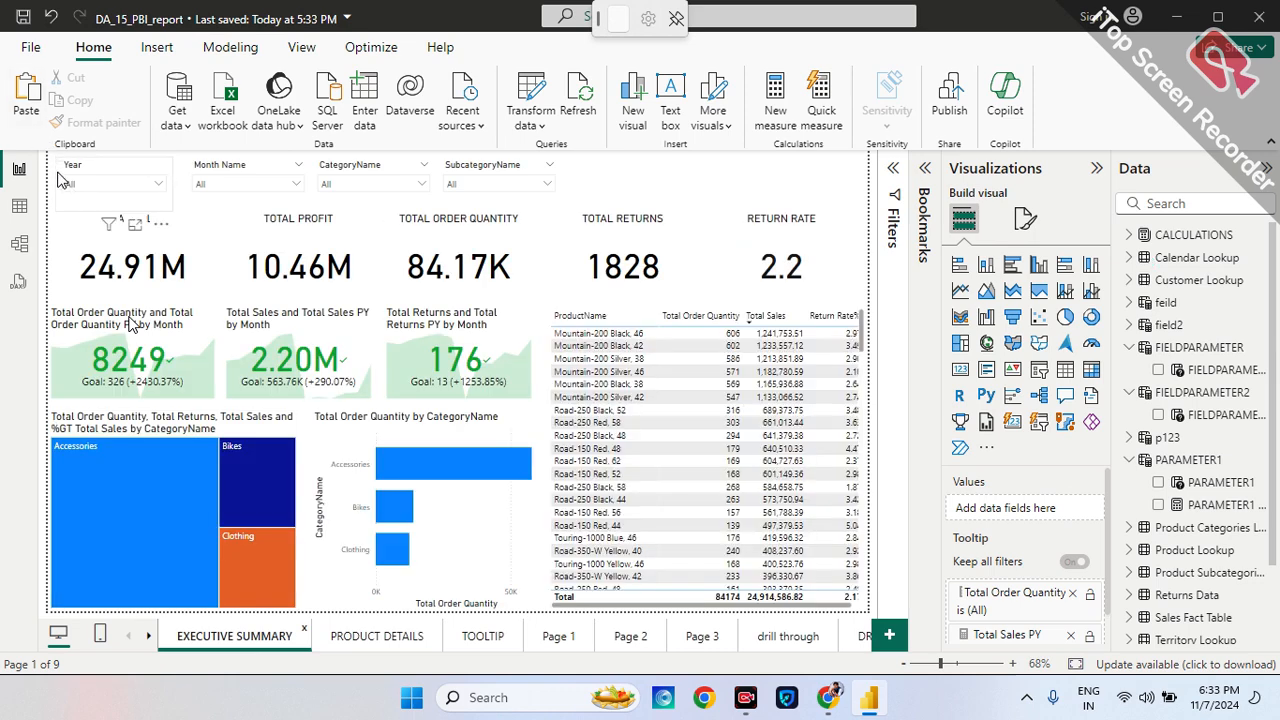
View the EXECUTIVE SUMMARY layer order in the Selection pane, close the pane, and reopen the PRODUCT DETAILS page.
click(226, 50)
click(301, 50)
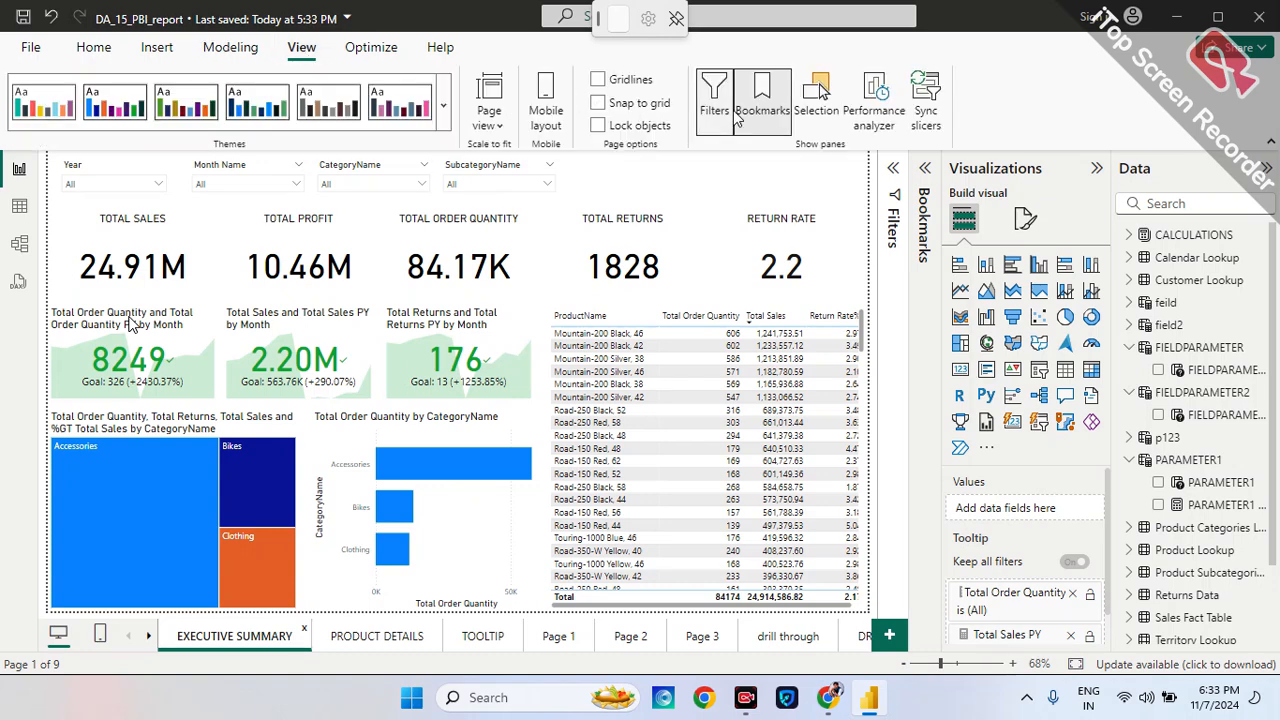
click(808, 110)
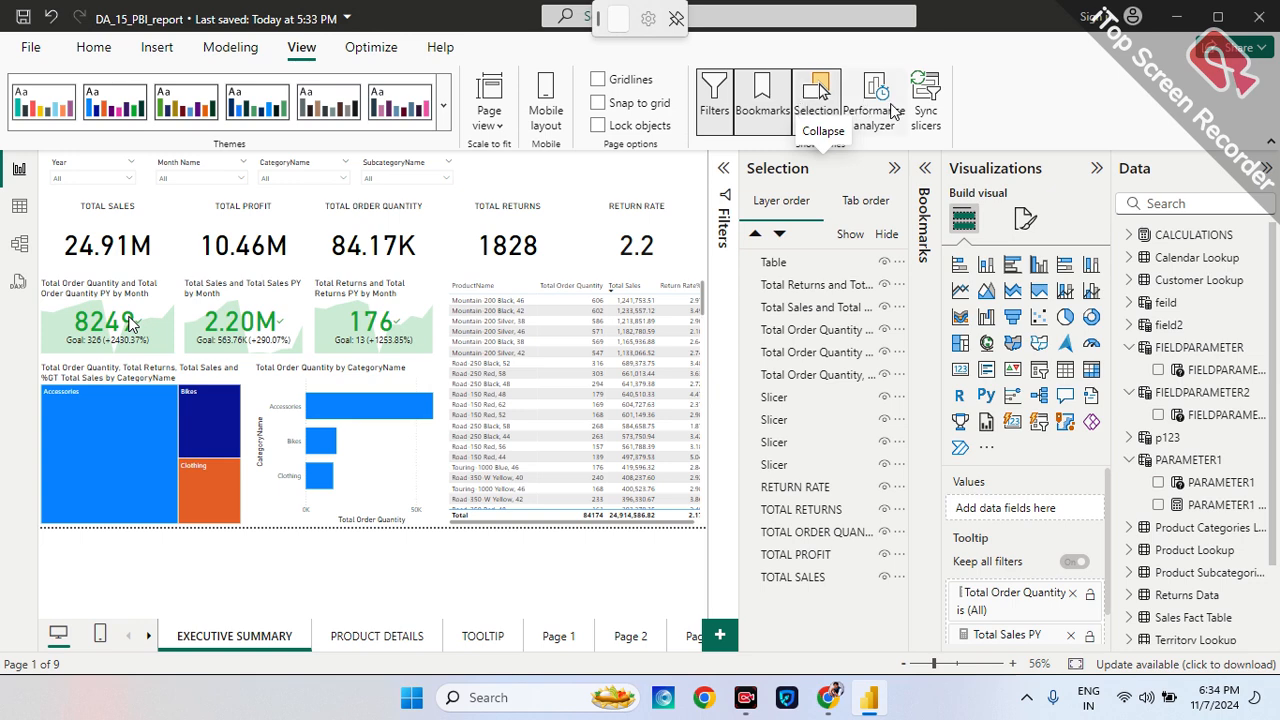
click(808, 110)
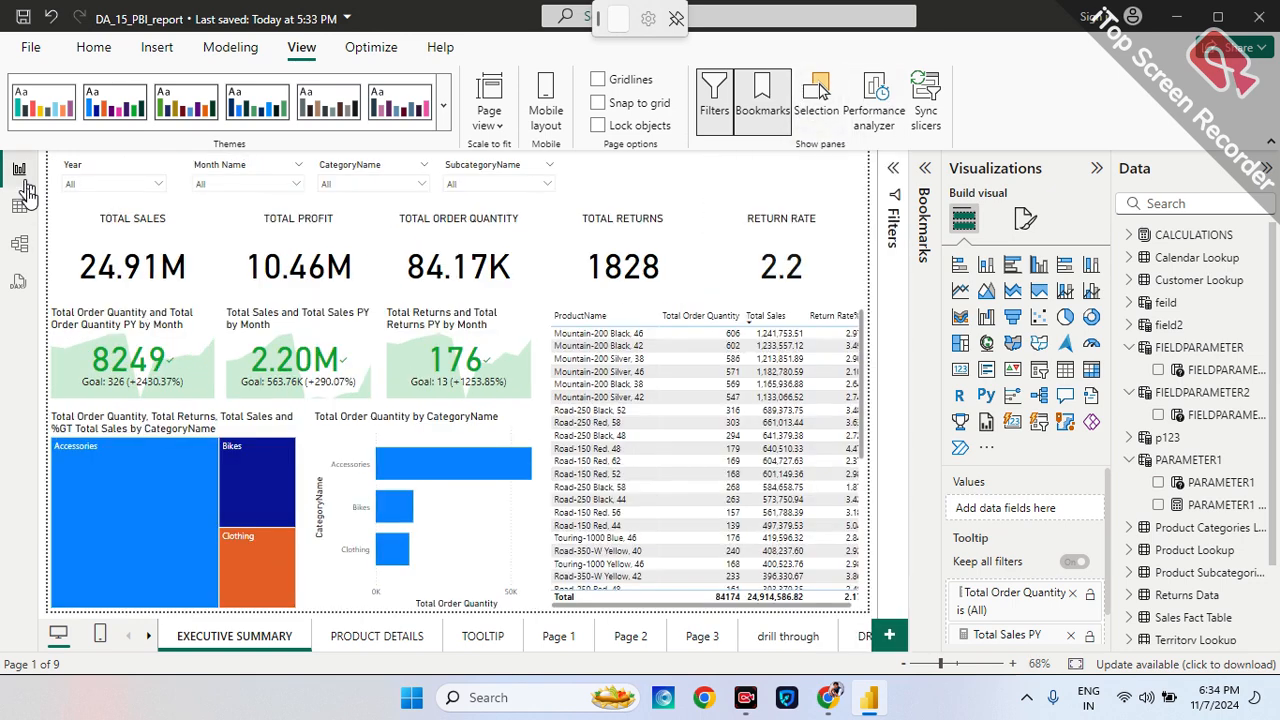
click(372, 637)
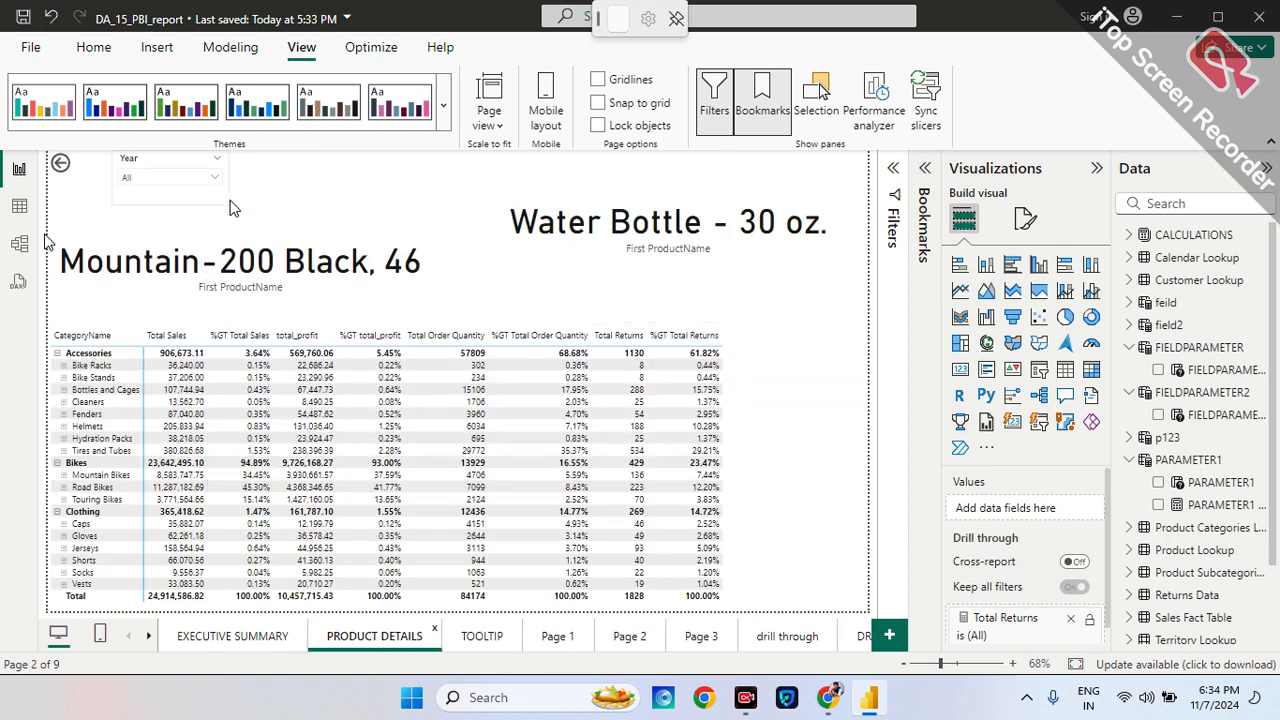
click(228, 205)
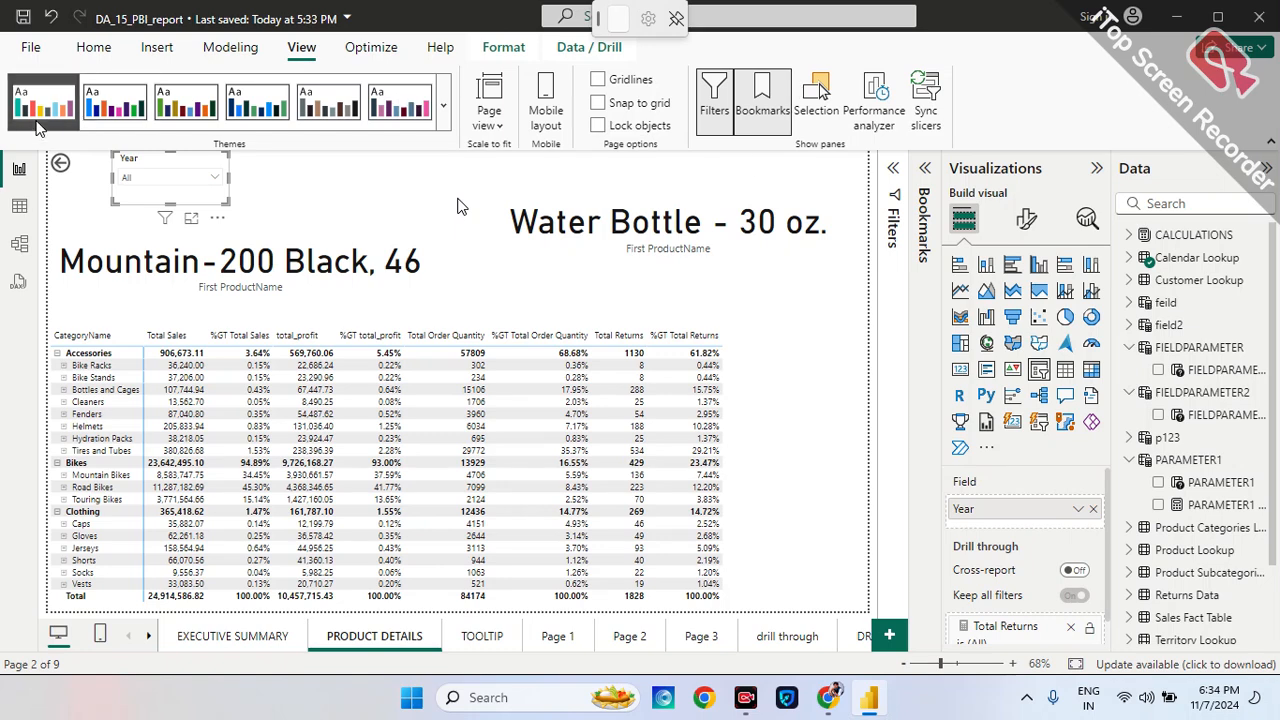
click(207, 57)
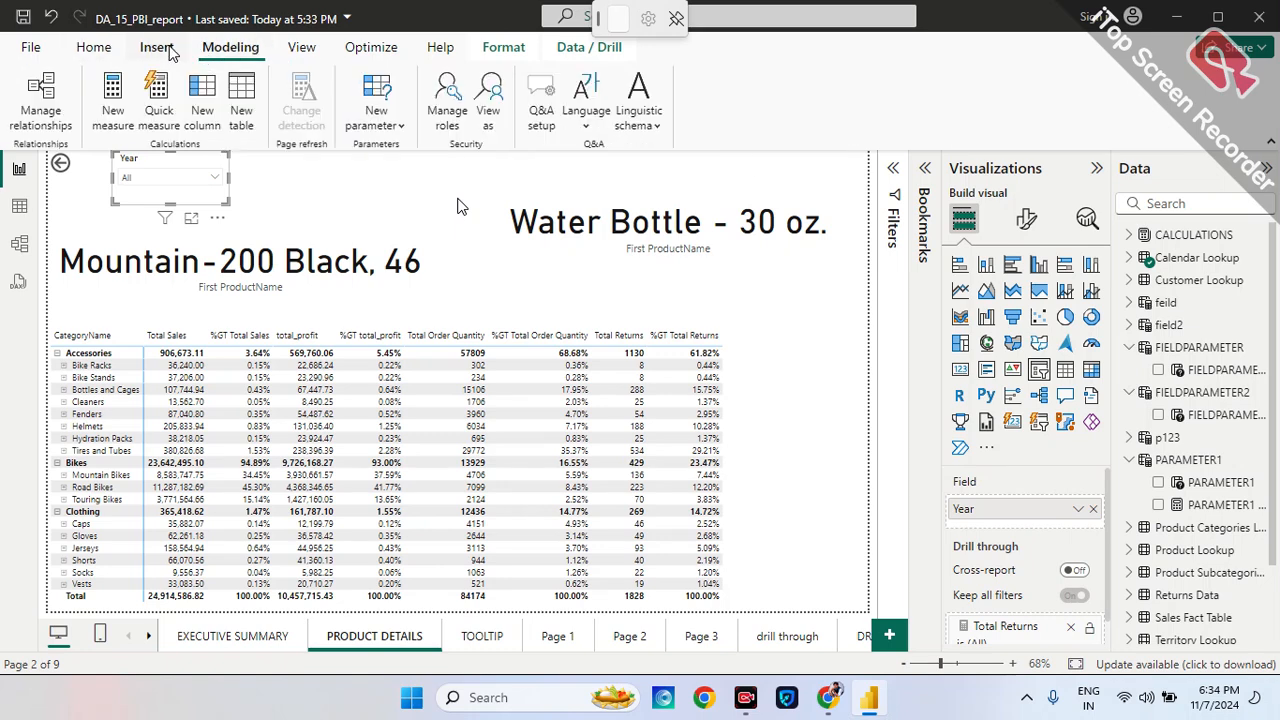
click(505, 46)
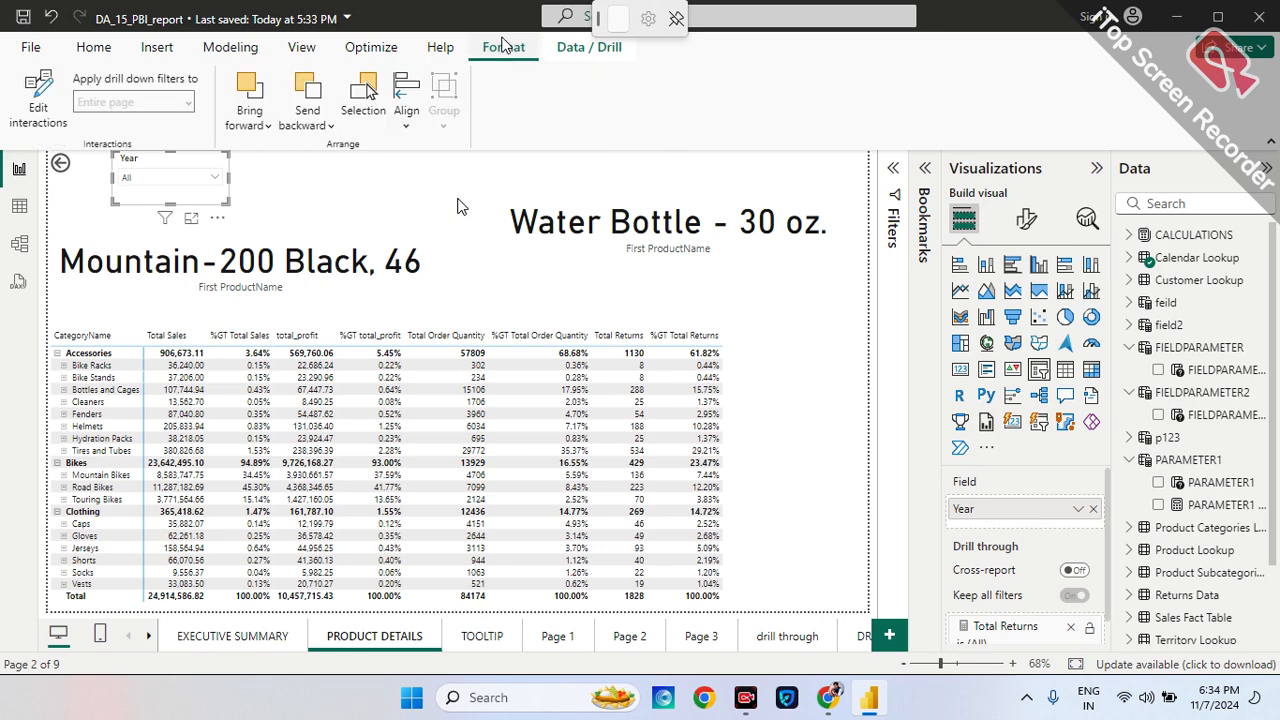
click(587, 52)
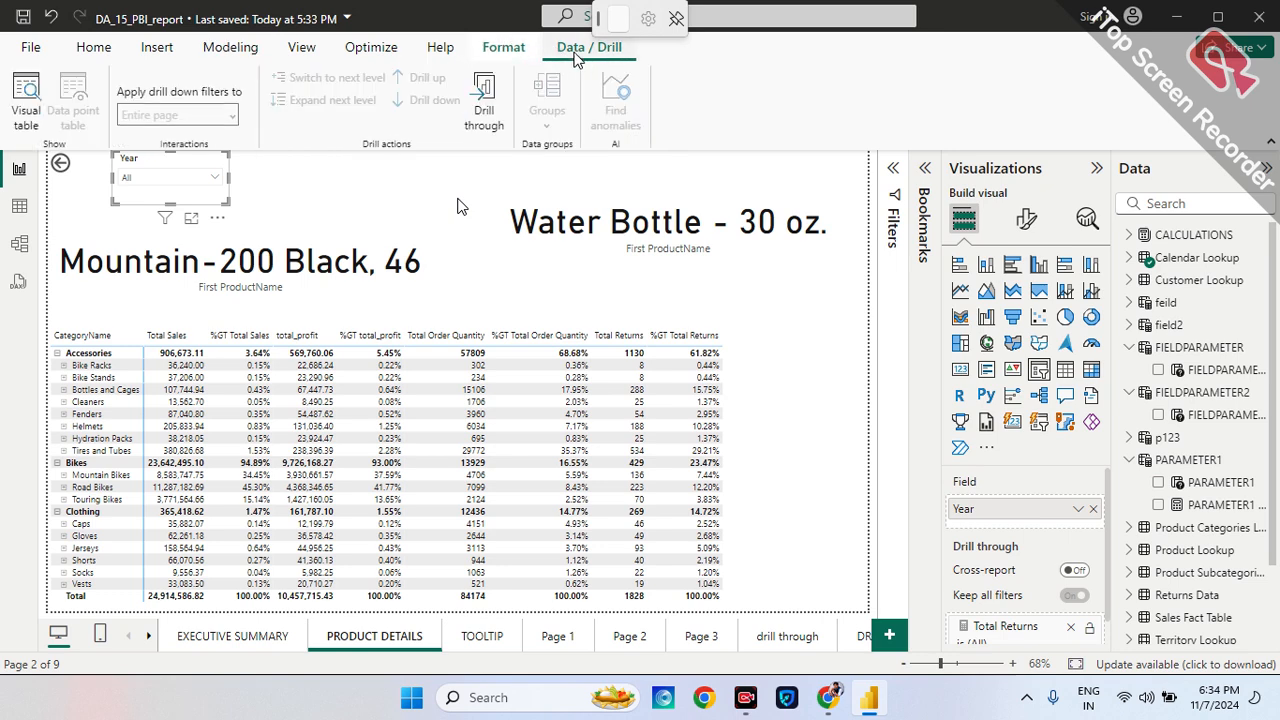
click(515, 50)
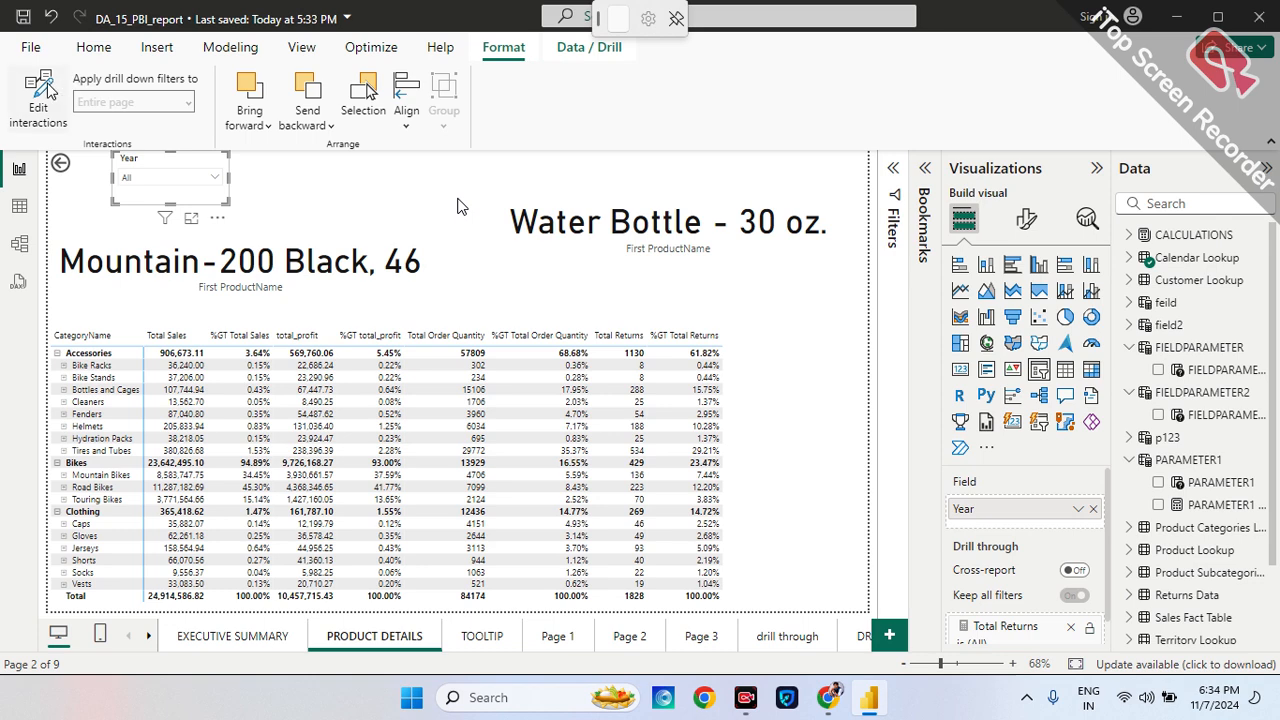
click(38, 98)
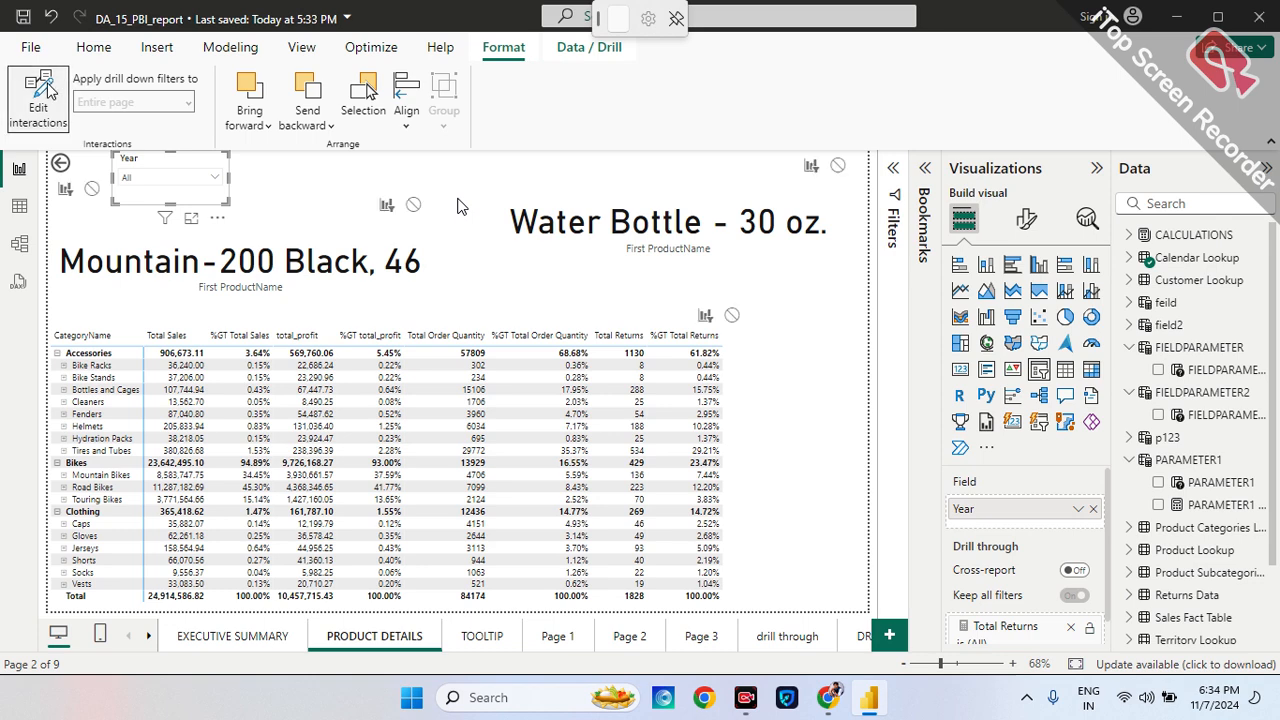
click(47, 88)
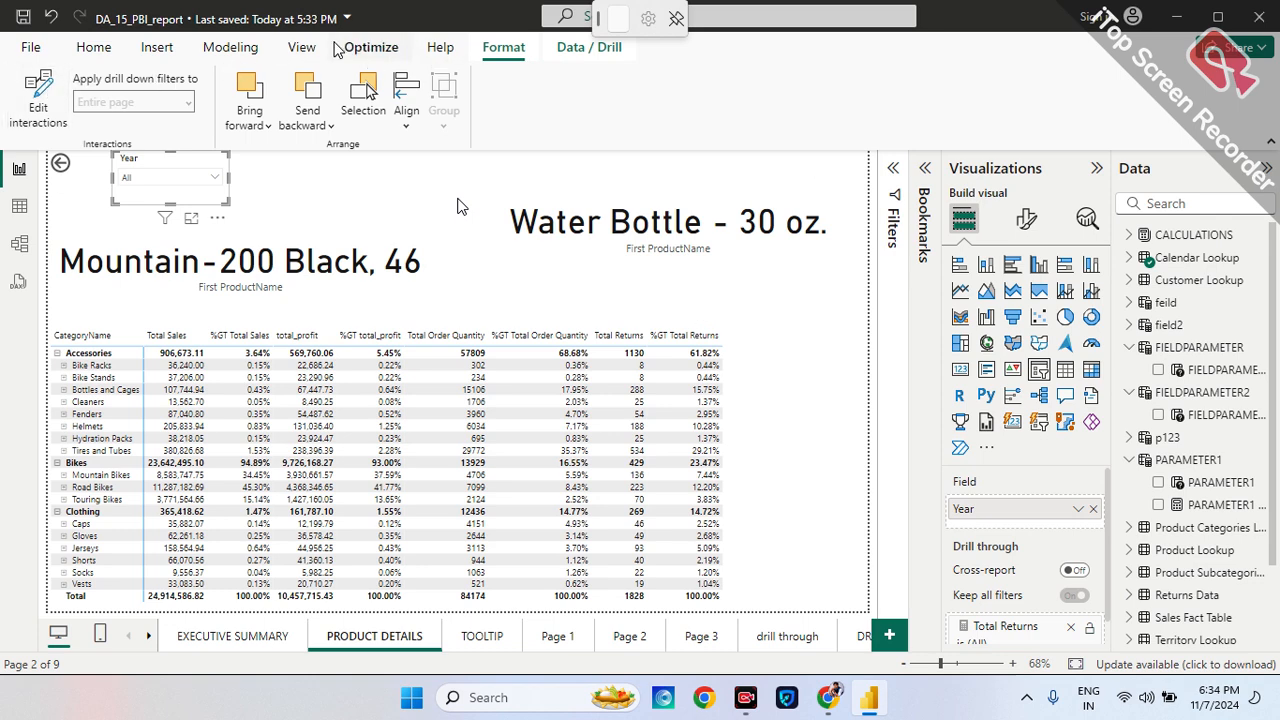
click(300, 48)
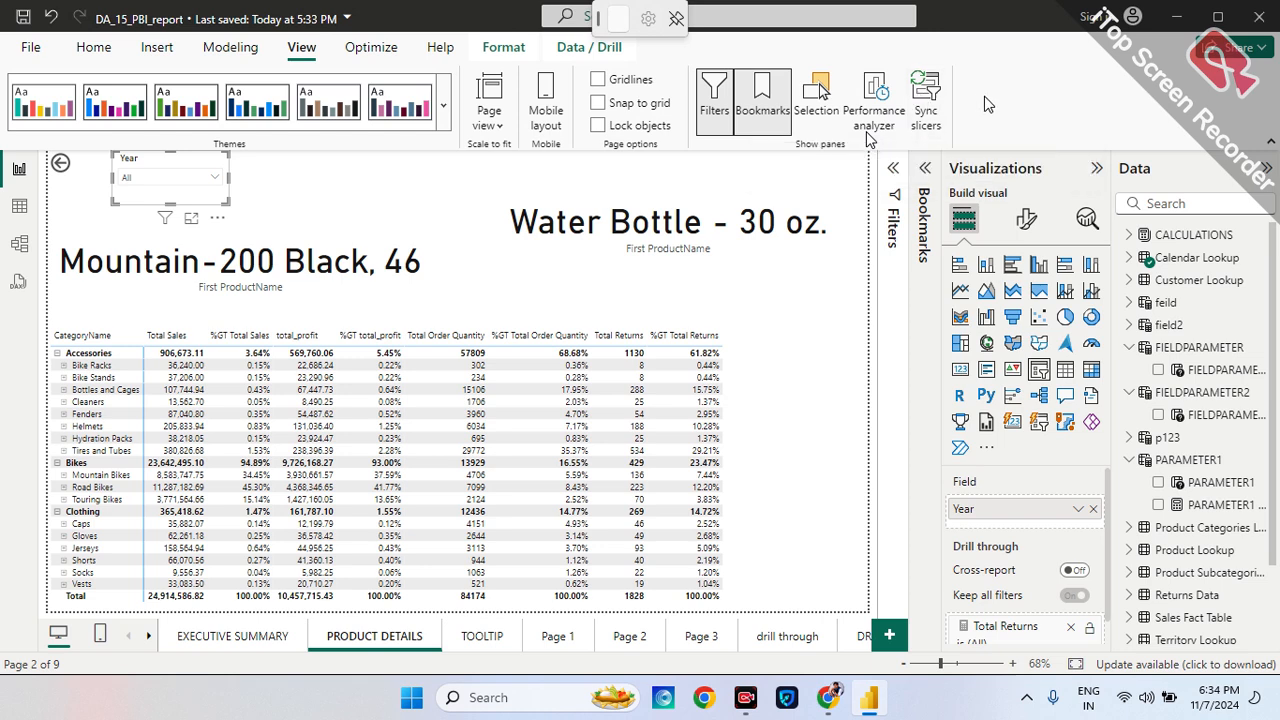
click(93, 50)
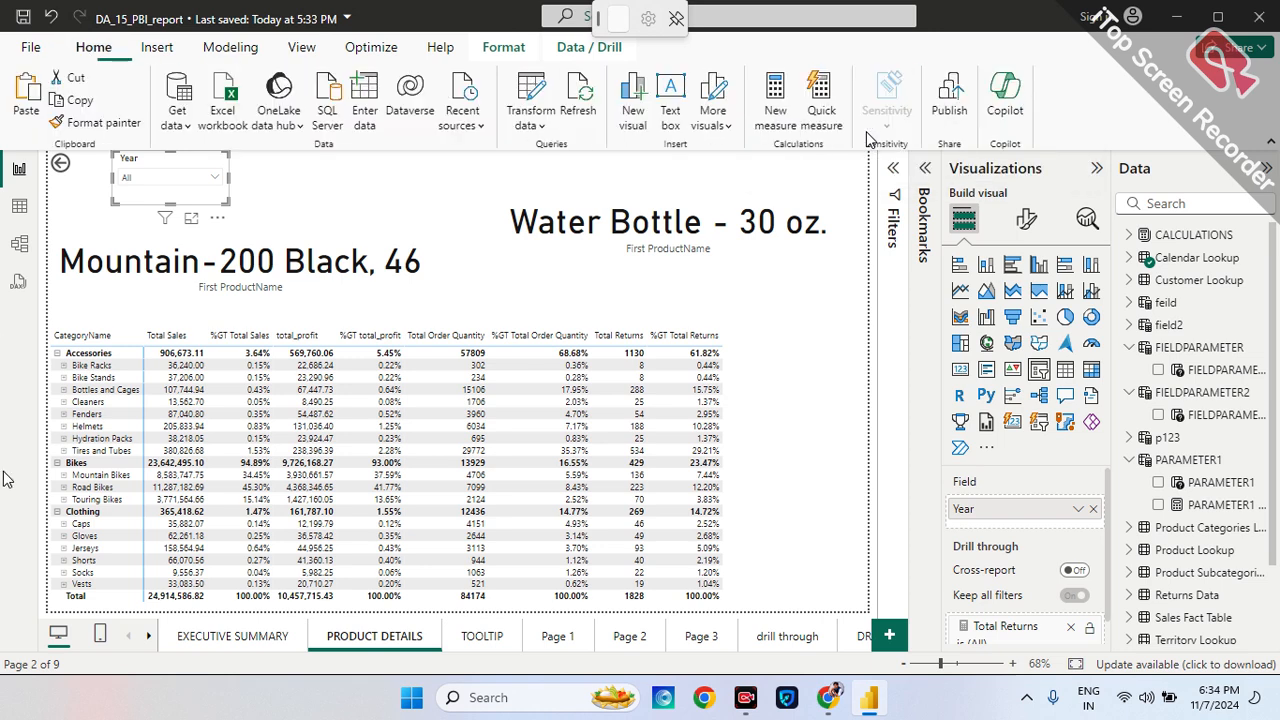
Copy the Month Name slicer from EXECUTIVE SUMMARY to PRODUCT DETAILS, keep it in sync, and place it beside the Year slicer.
click(168, 635)
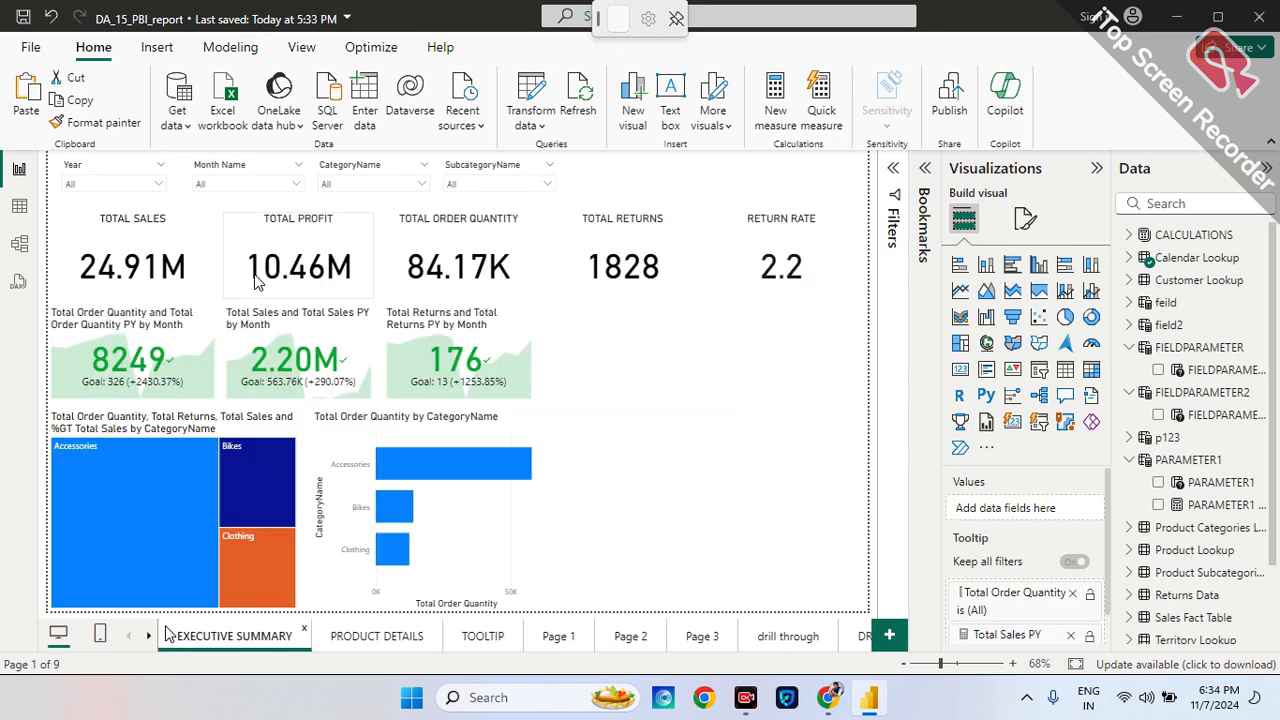
click(256, 168)
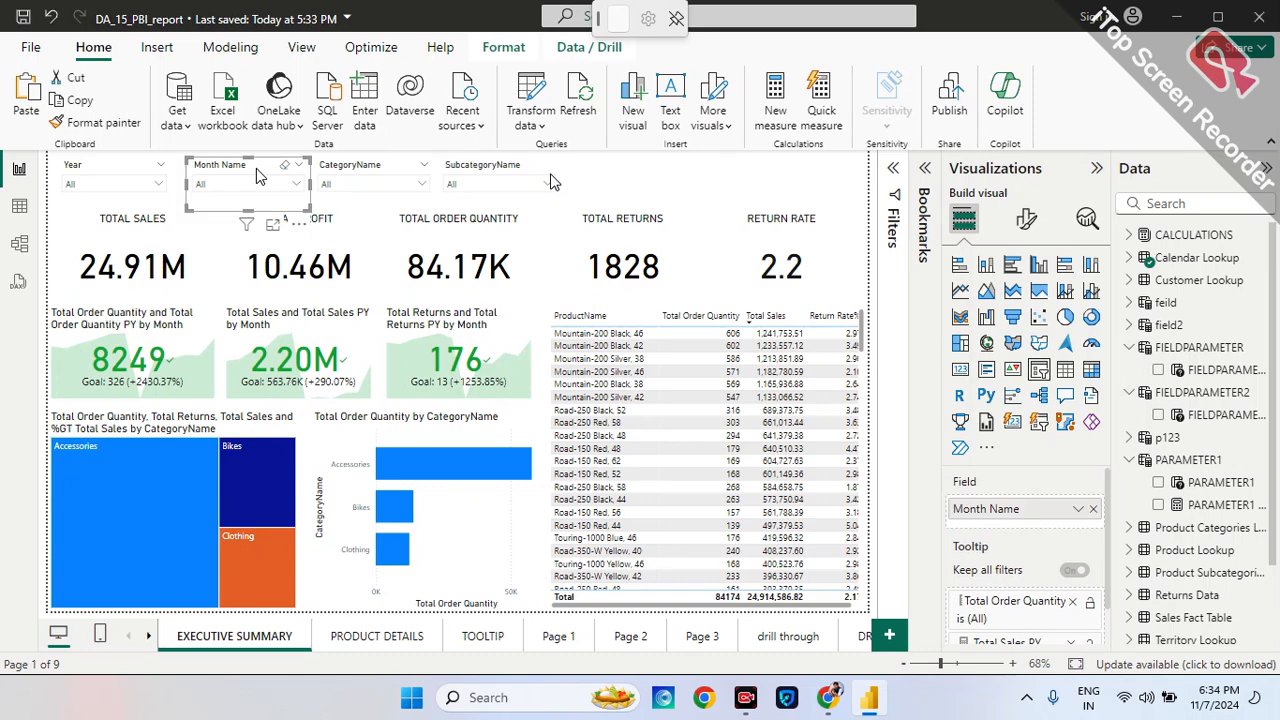
click(380, 638)
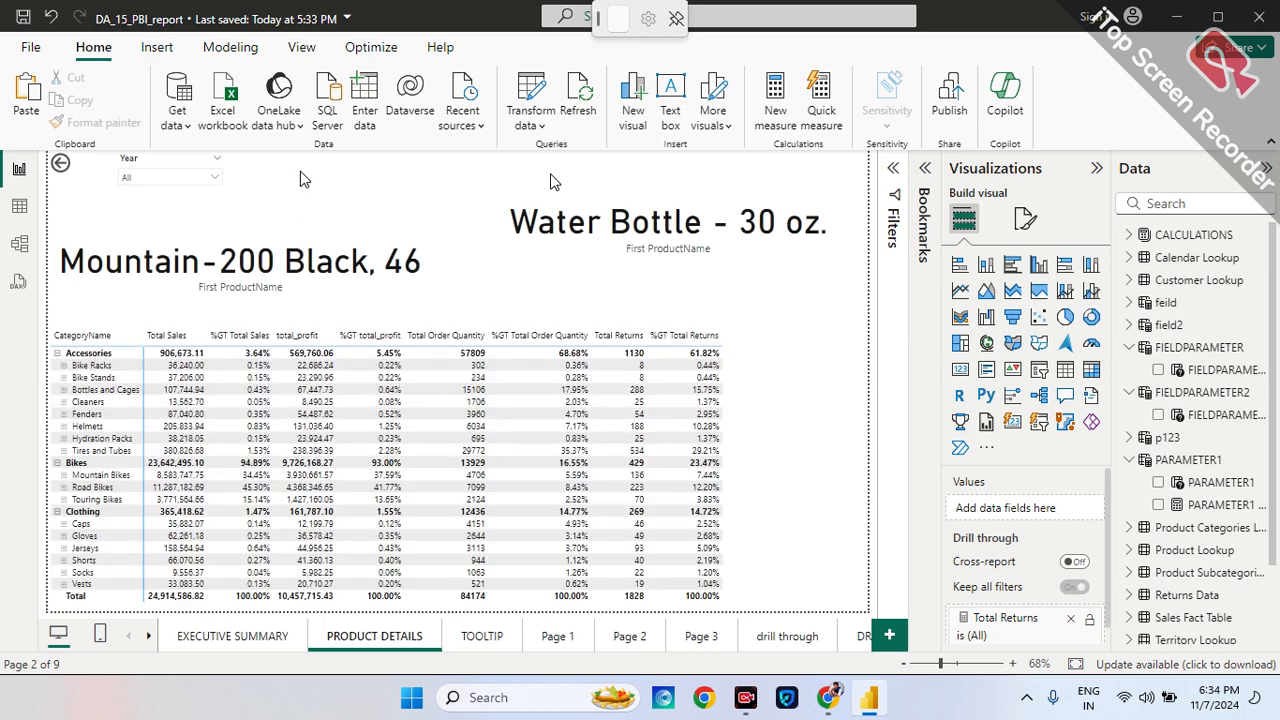
key(ctrl+v)
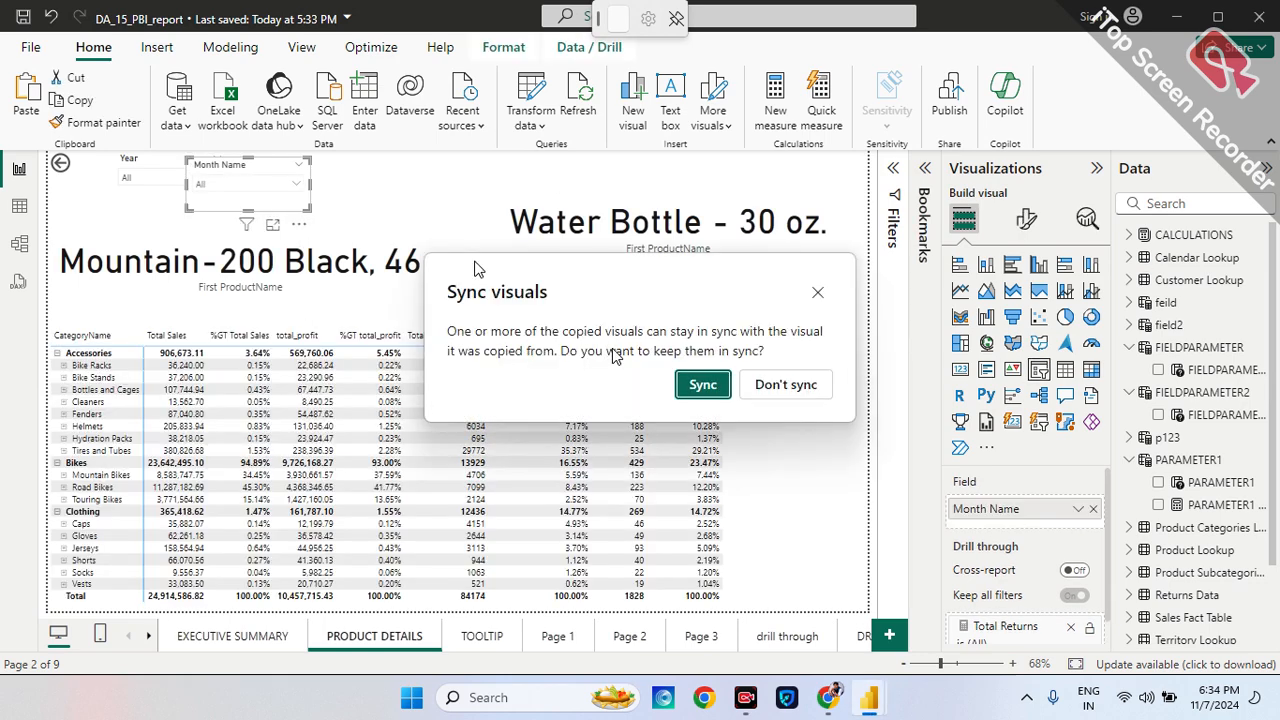
click(724, 389)
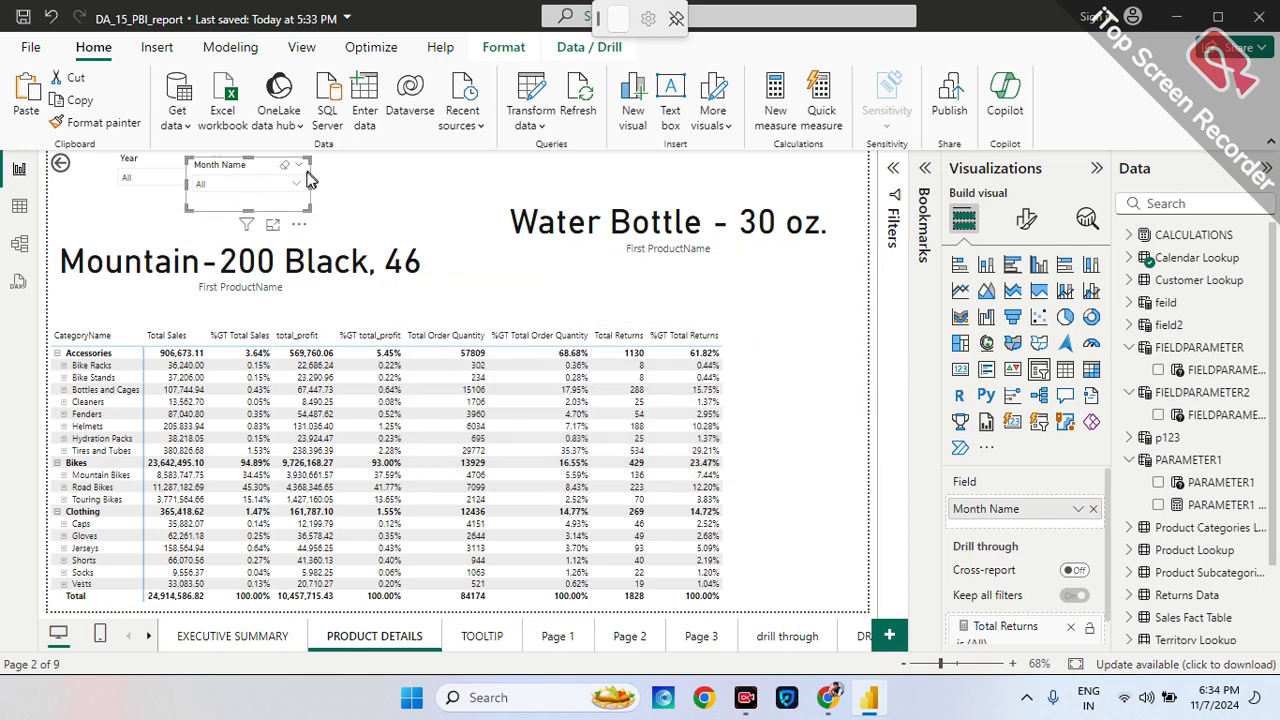
drag(310, 178, 372, 180)
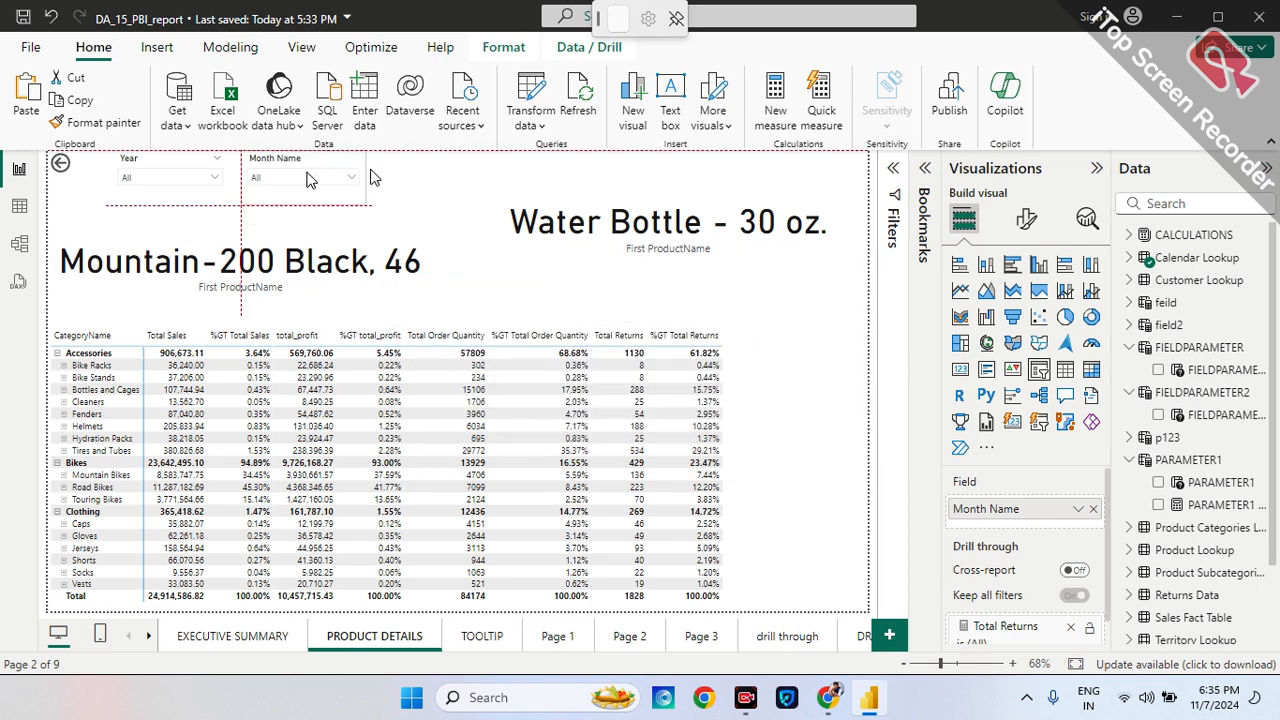
click(435, 181)
Hide the Month Name slicer on PRODUCT DETAILS through the Sync slicers settings while keeping that page synced.
click(301, 47)
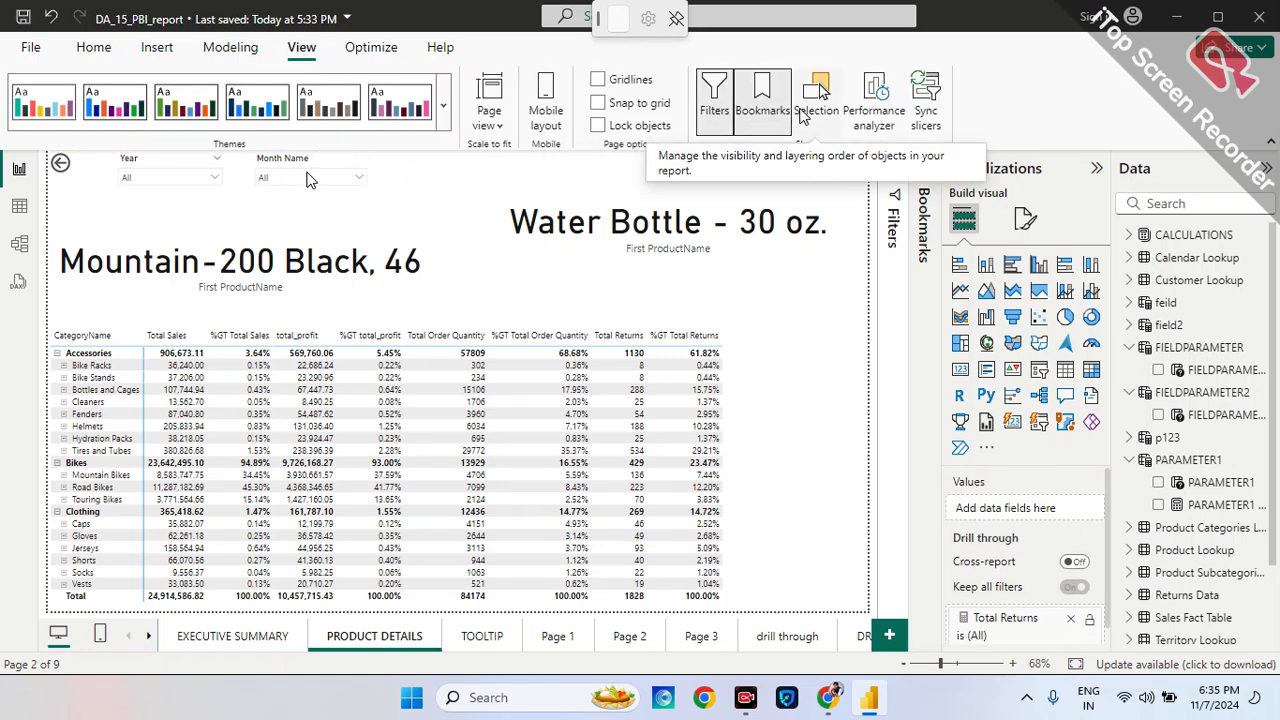
click(925, 110)
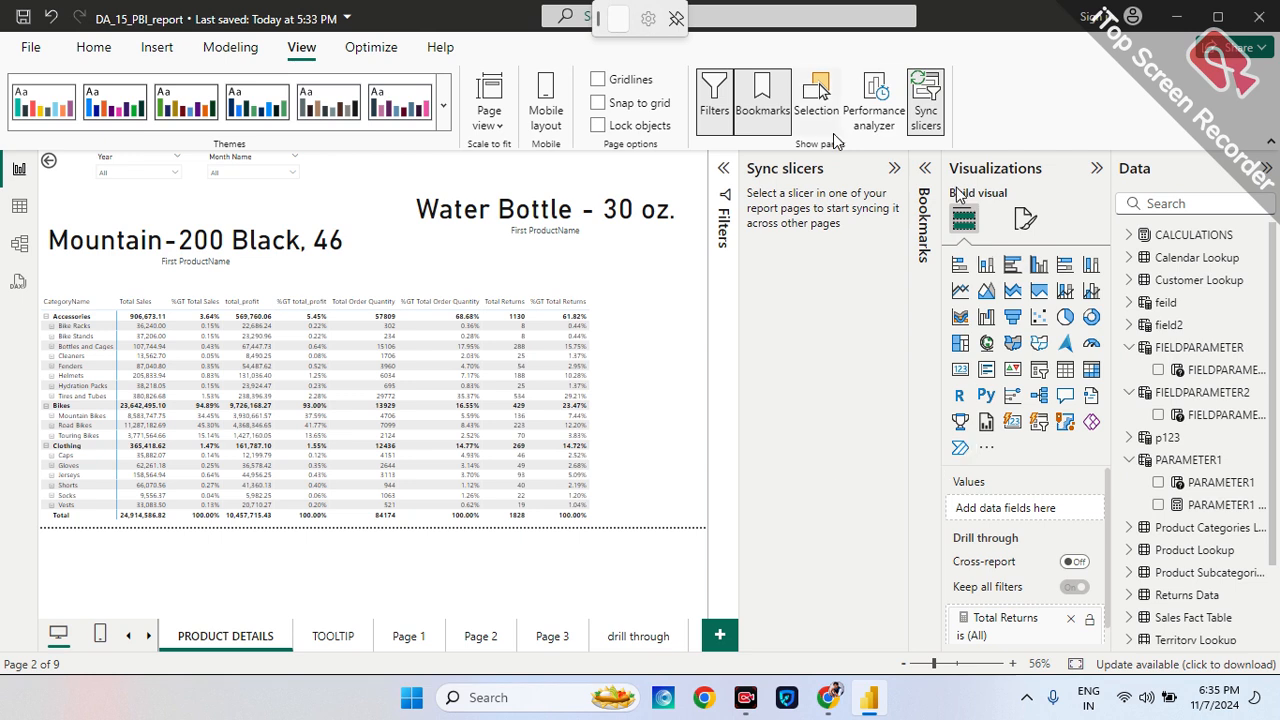
click(289, 195)
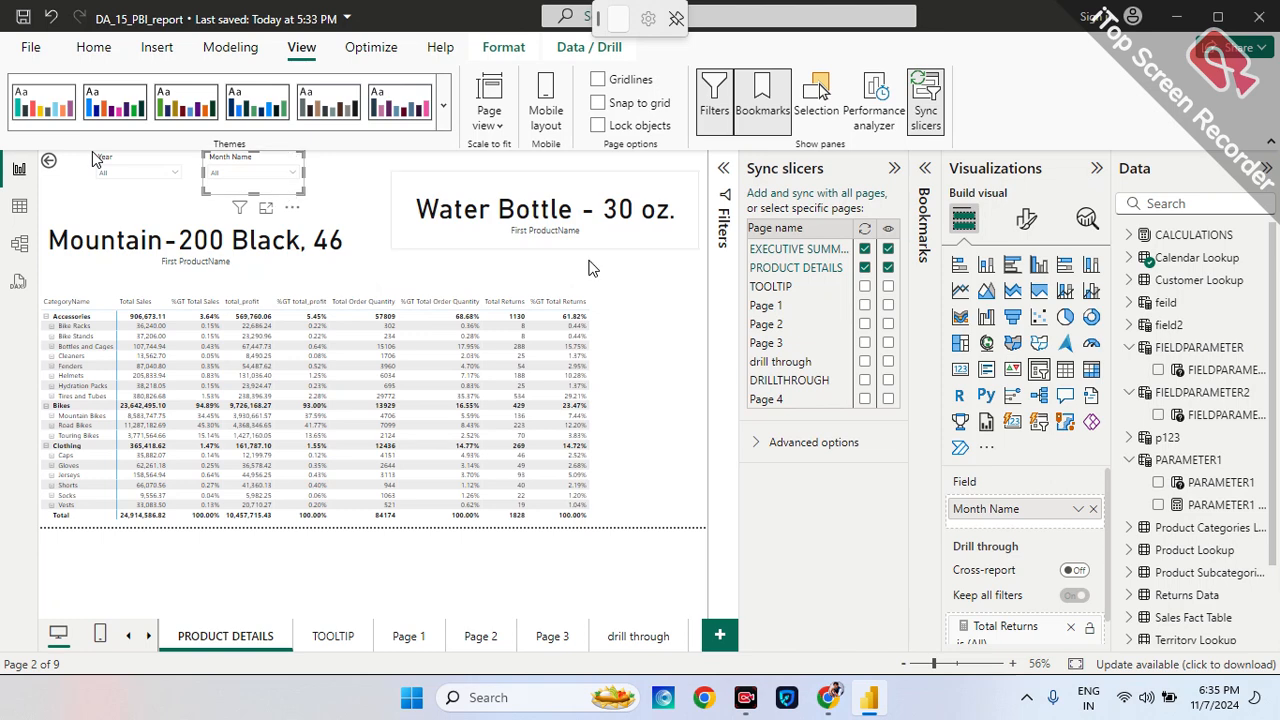
click(864, 248)
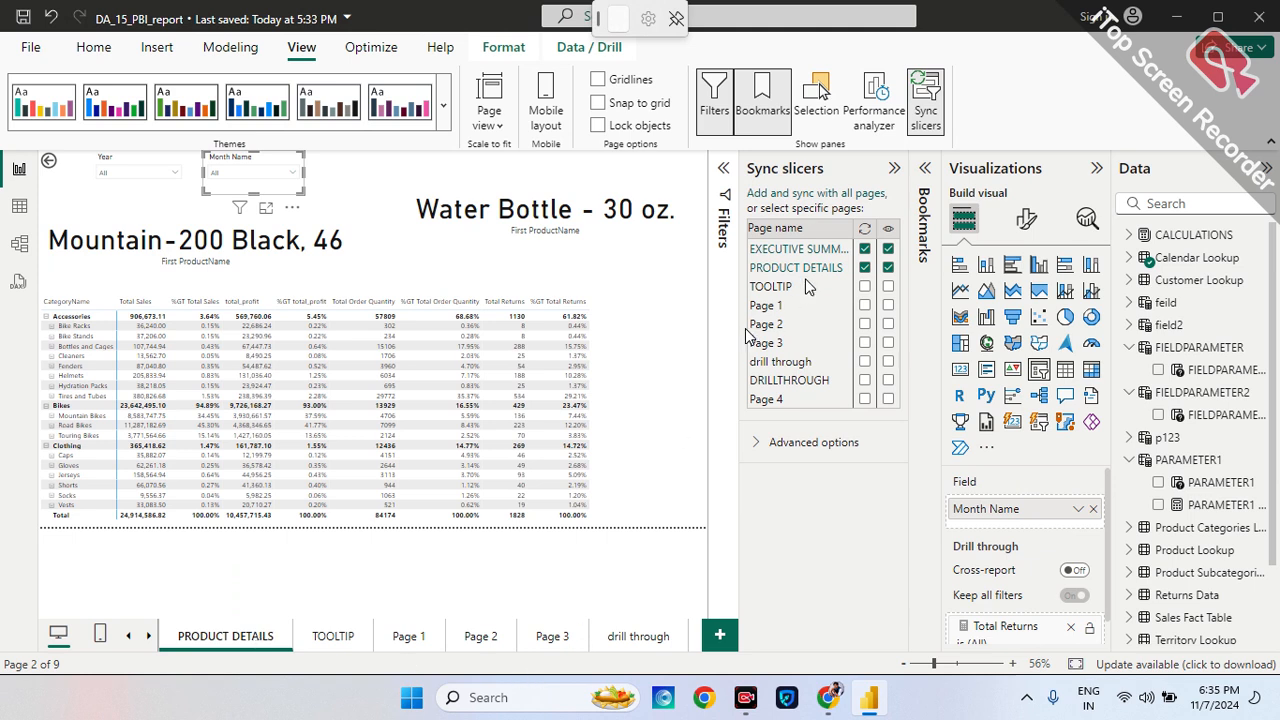
click(888, 268)
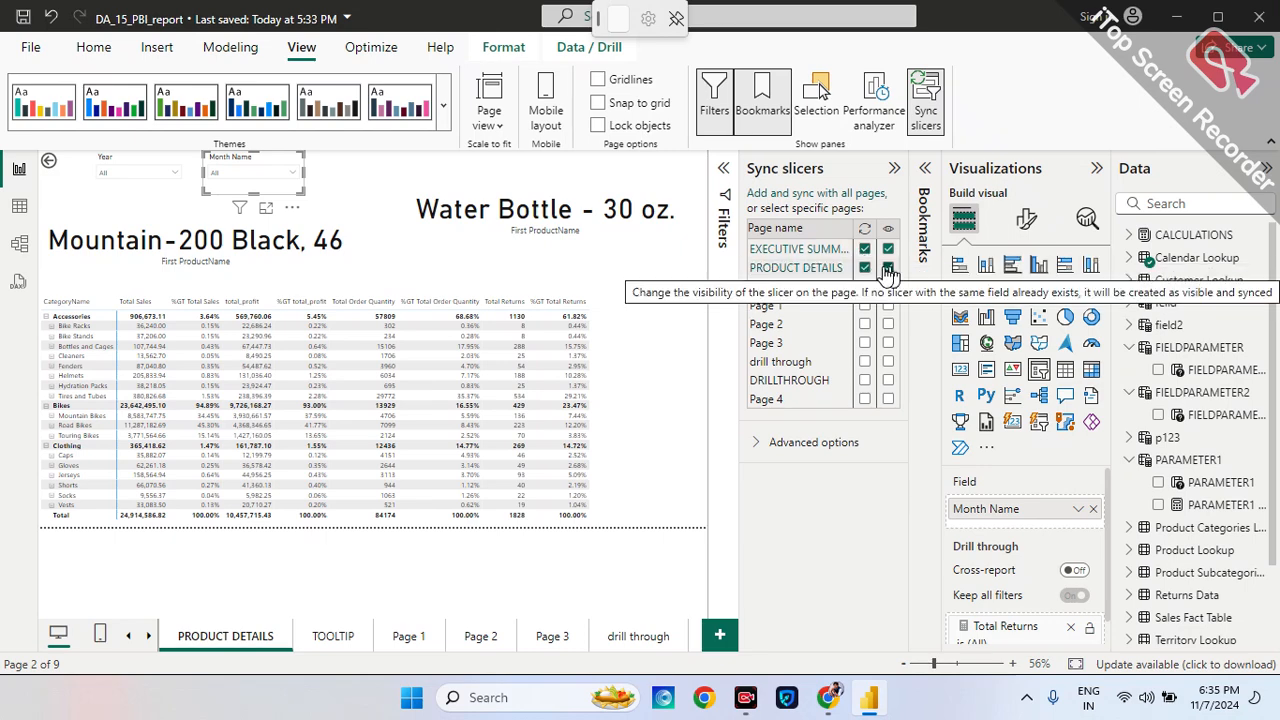
click(888, 270)
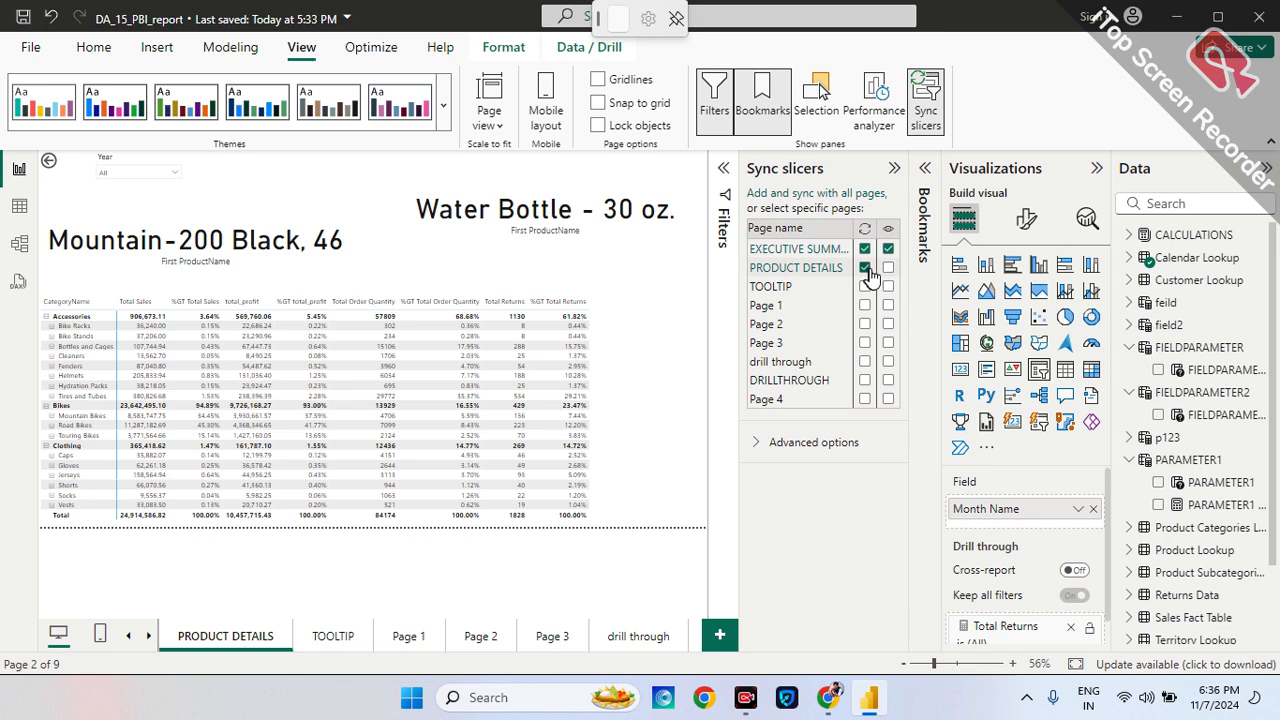
click(894, 168)
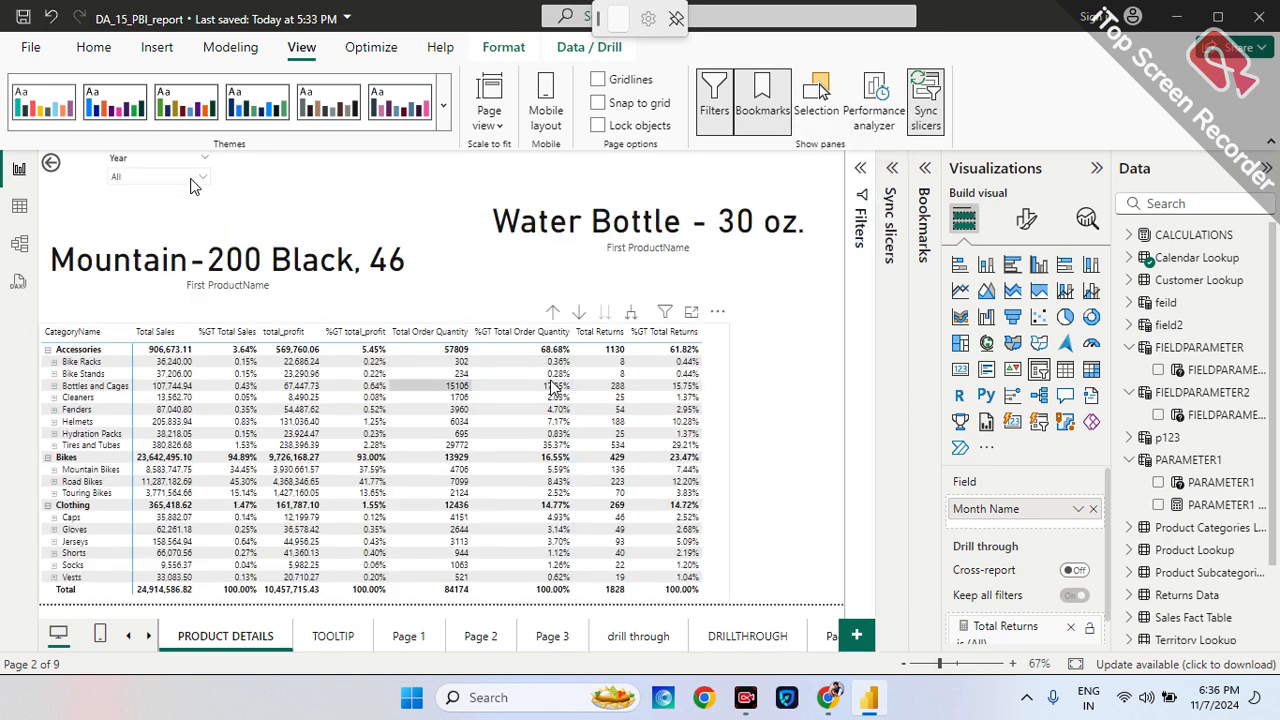
Return to EXECUTIVE SUMMARY with the page's back arrow, set the Year slicer to 2021, and check the filtering on PRODUCT DETAILS.
click(53, 165)
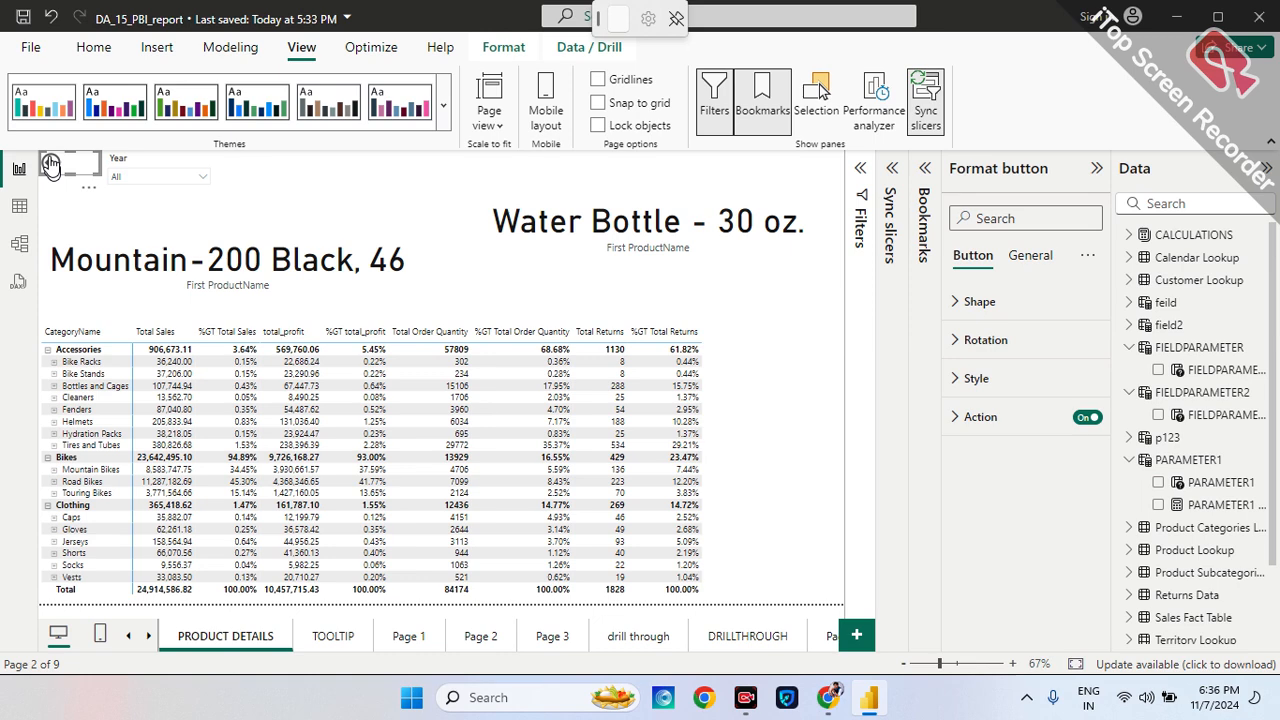
ctrl+click(50, 165)
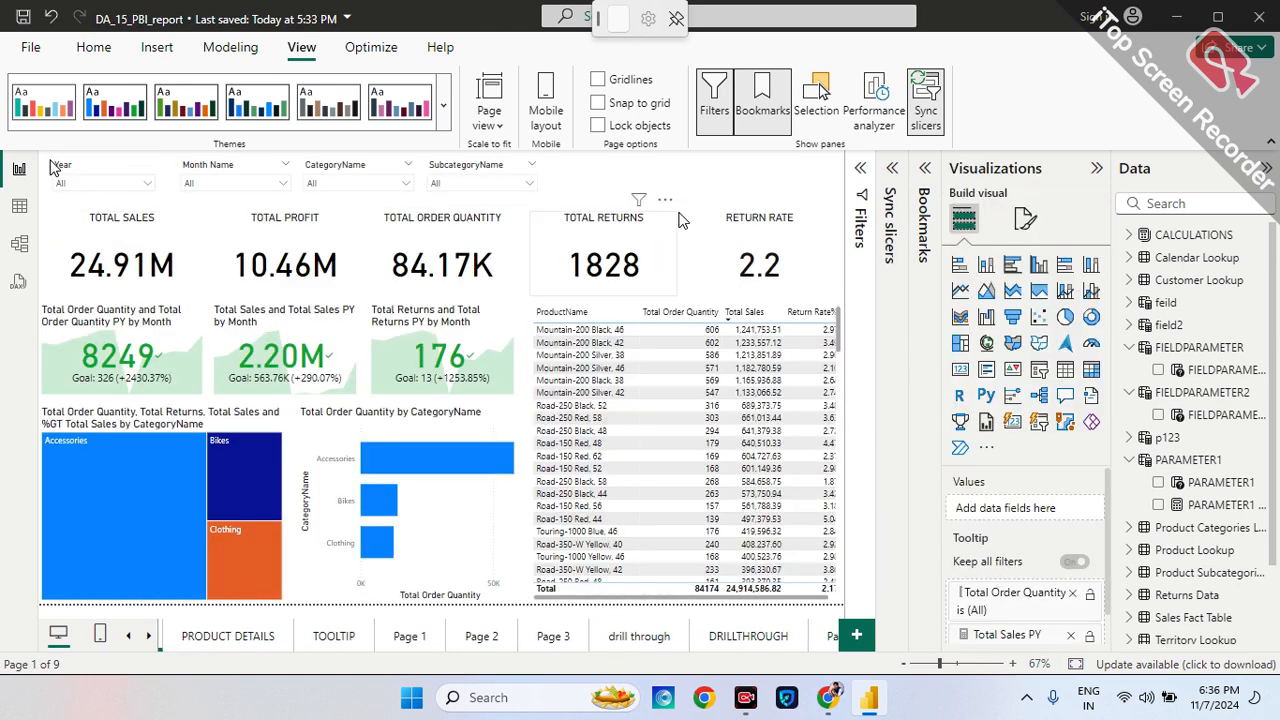
click(286, 187)
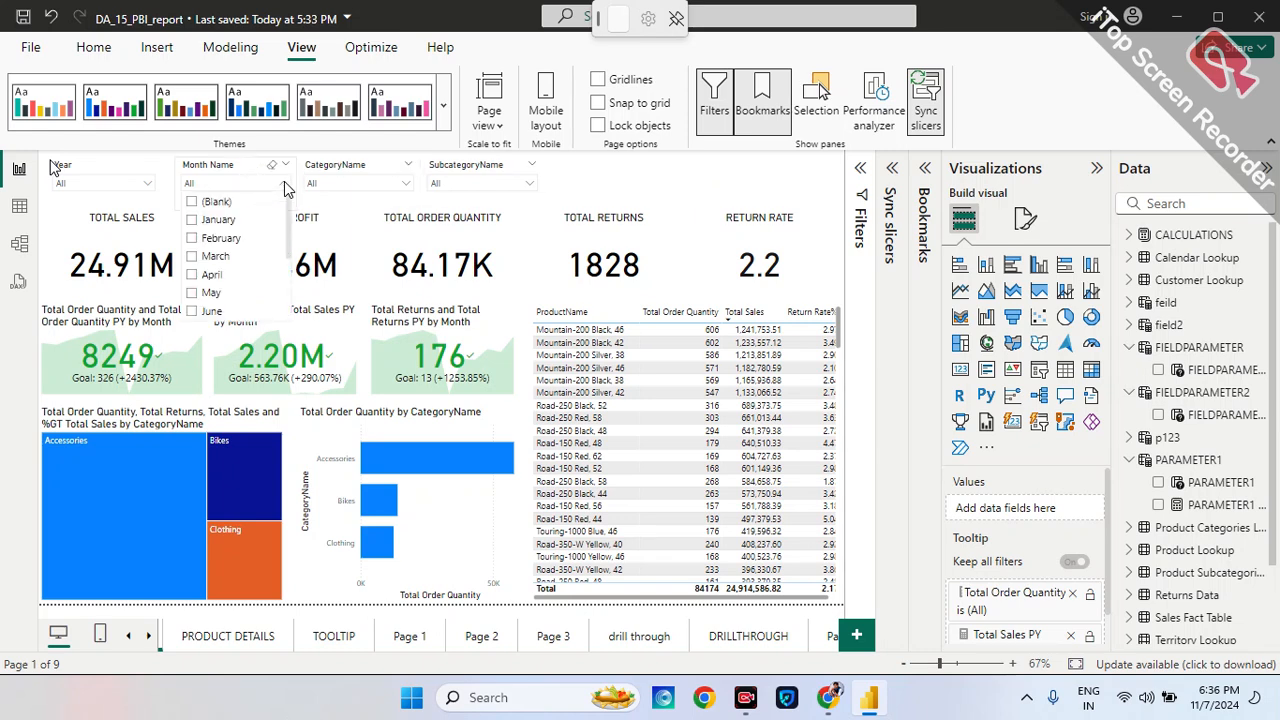
click(596, 182)
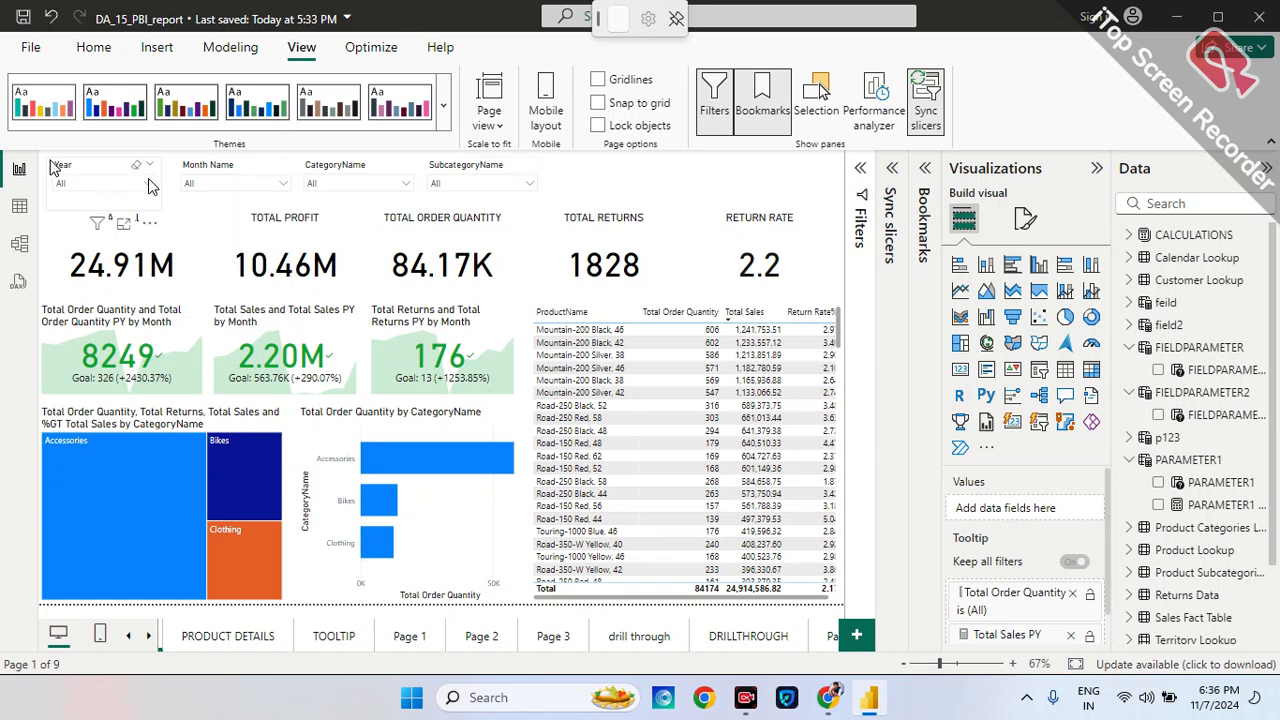
click(62, 182)
click(90, 240)
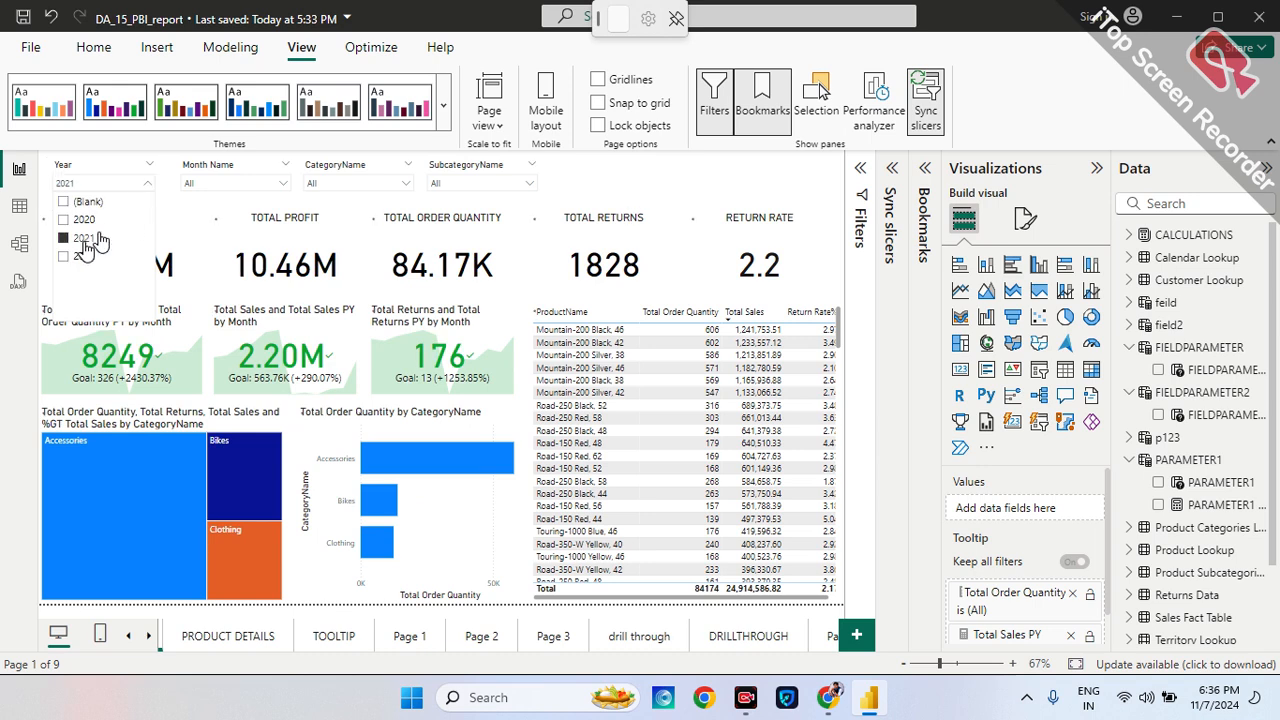
click(250, 636)
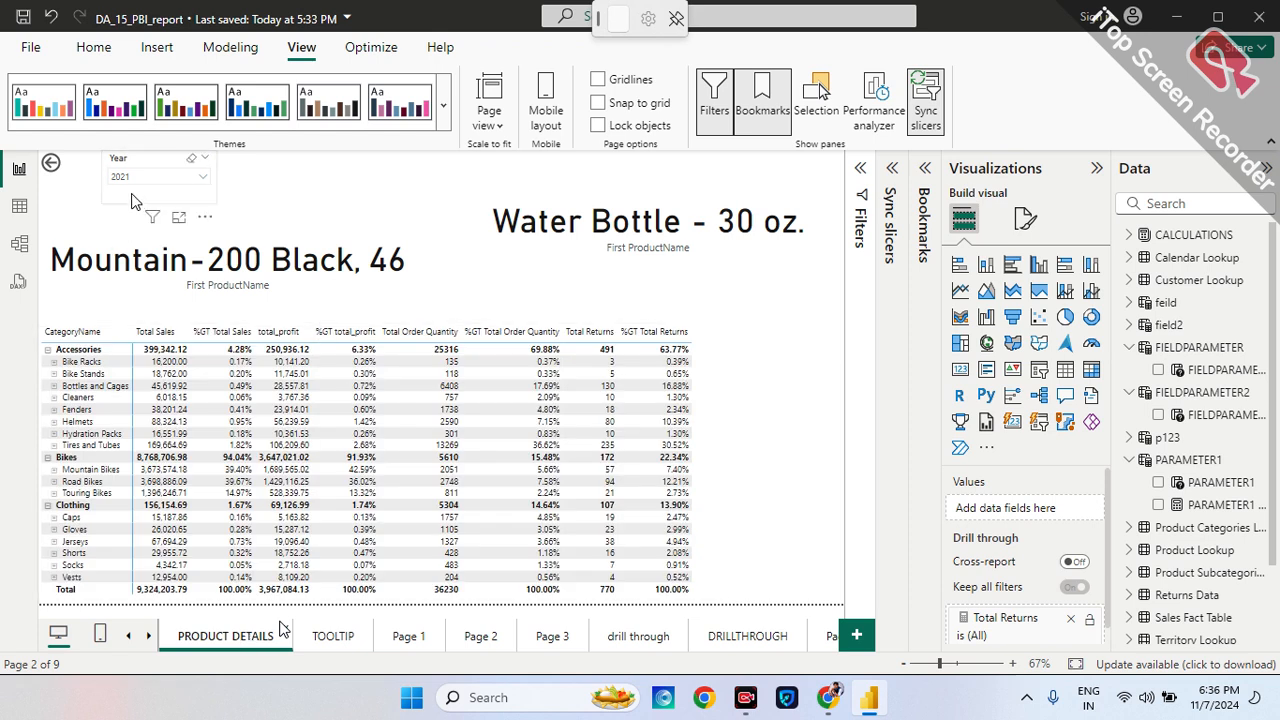
Set the EXECUTIVE SUMMARY Month Name slicer to March, check its effect on PRODUCT DETAILS, and clear the month selection.
click(133, 643)
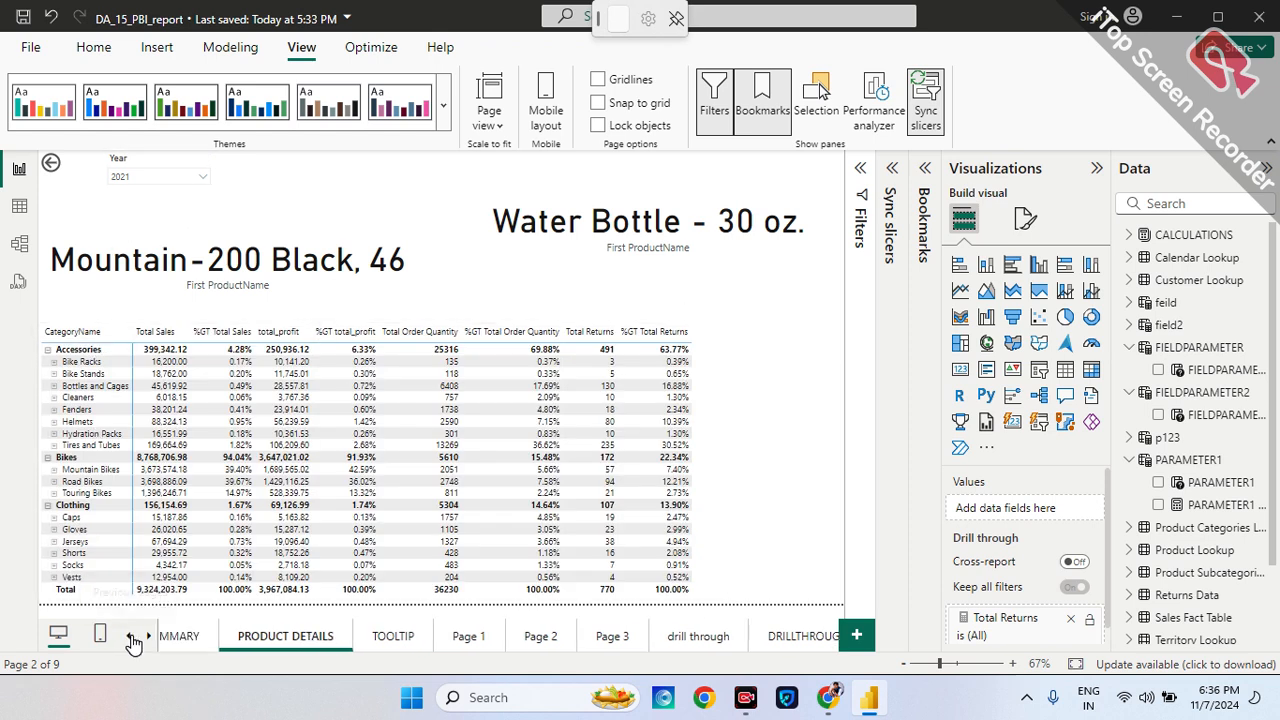
click(205, 638)
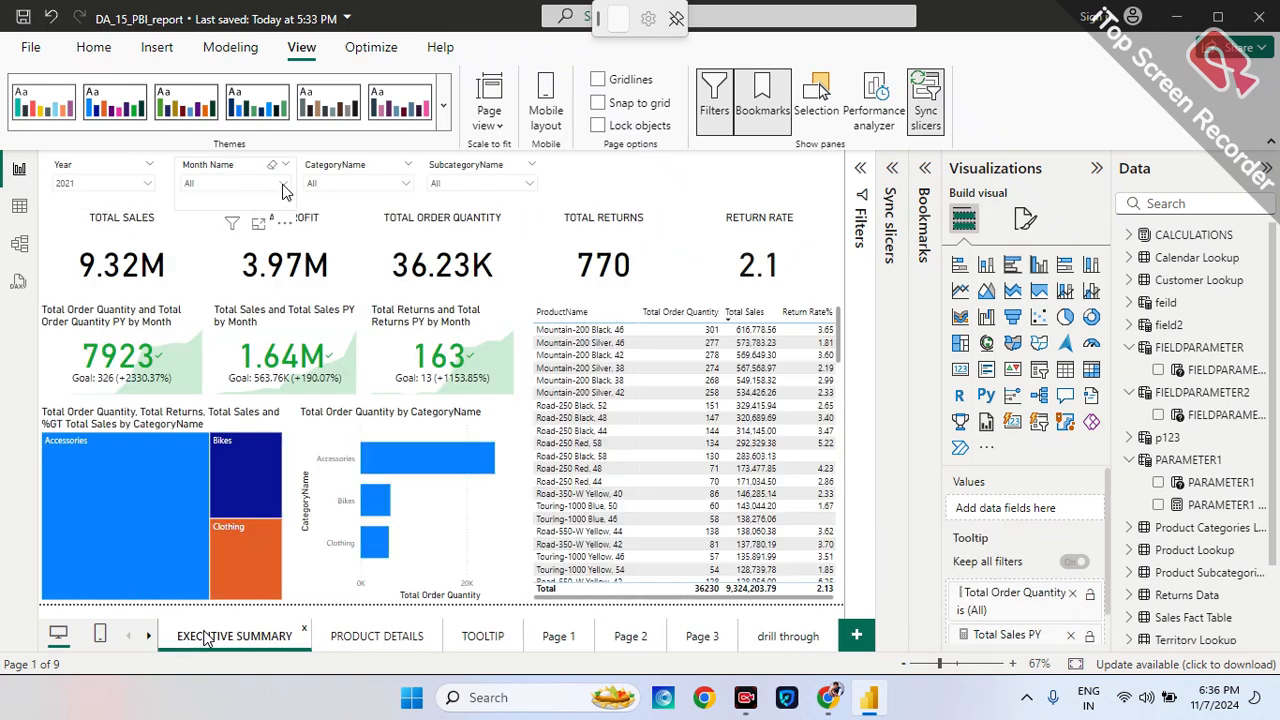
click(284, 184)
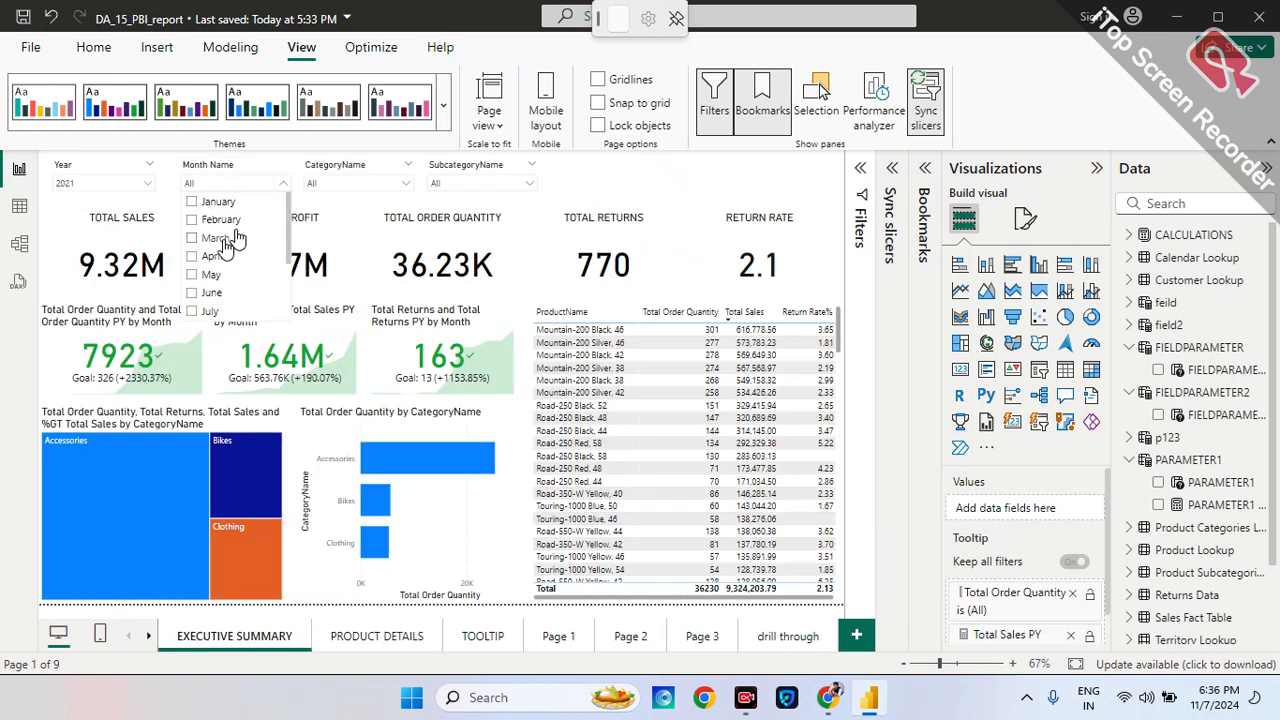
click(214, 238)
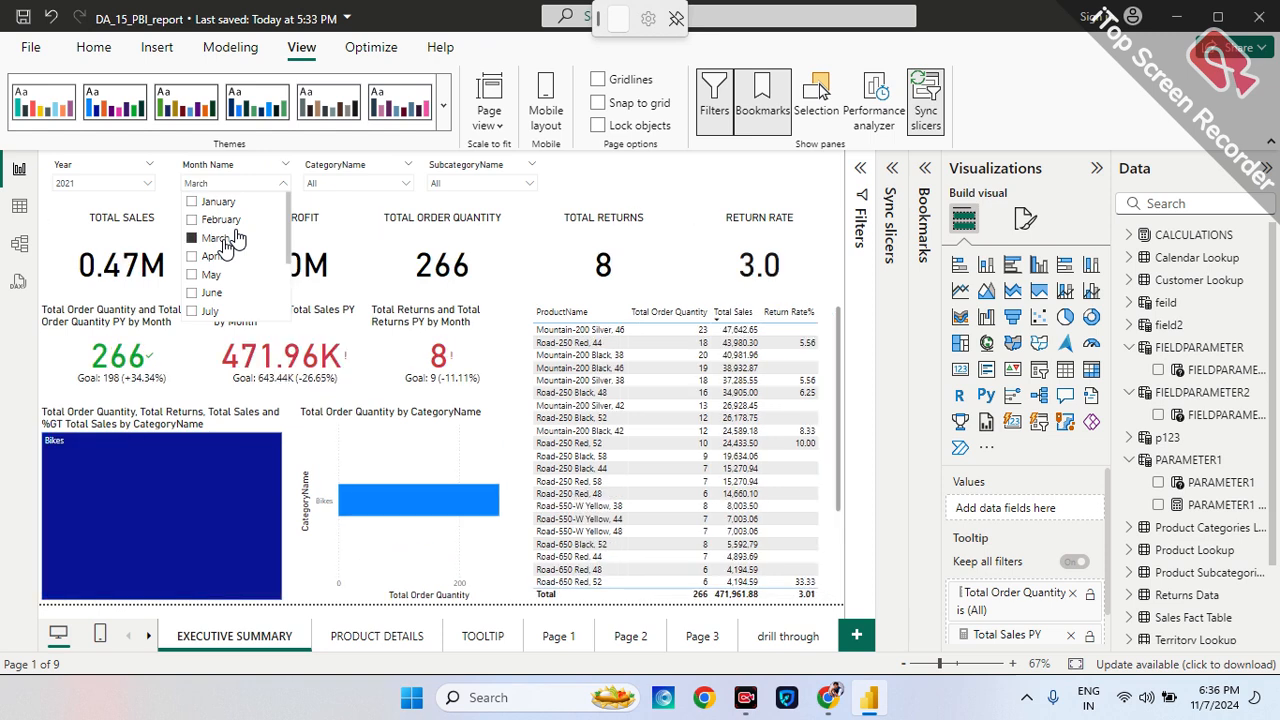
click(284, 183)
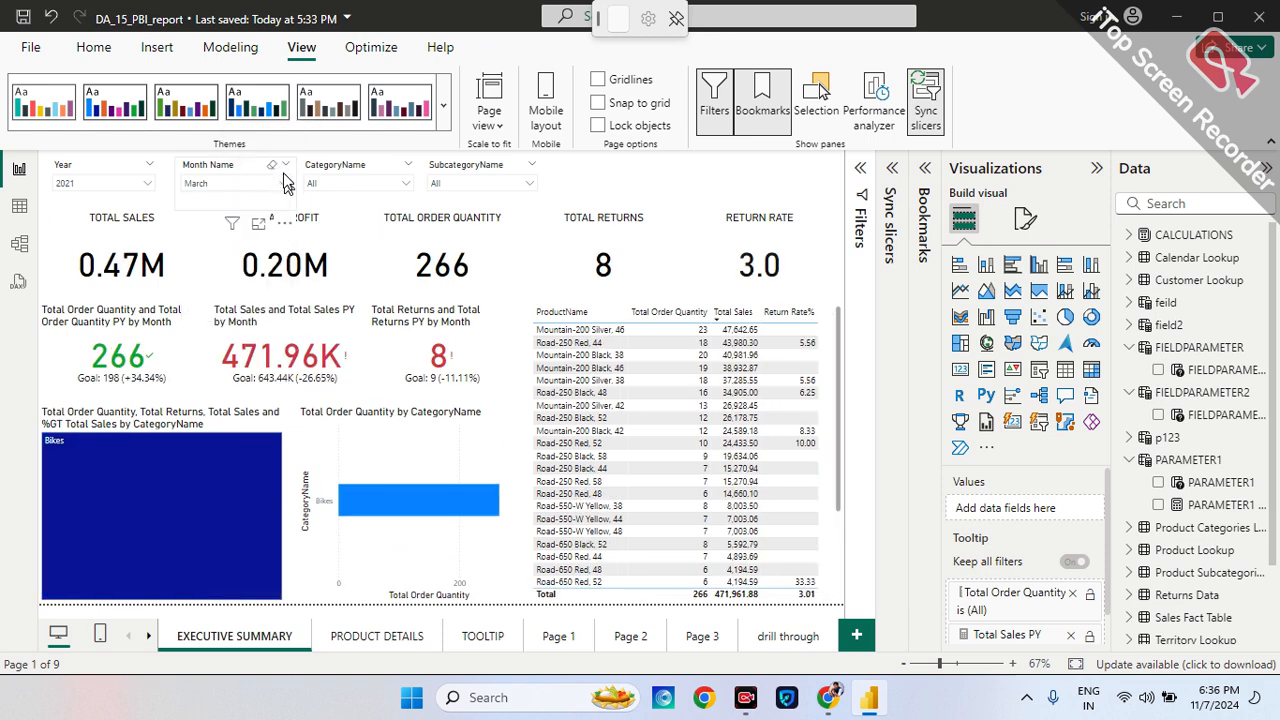
click(392, 640)
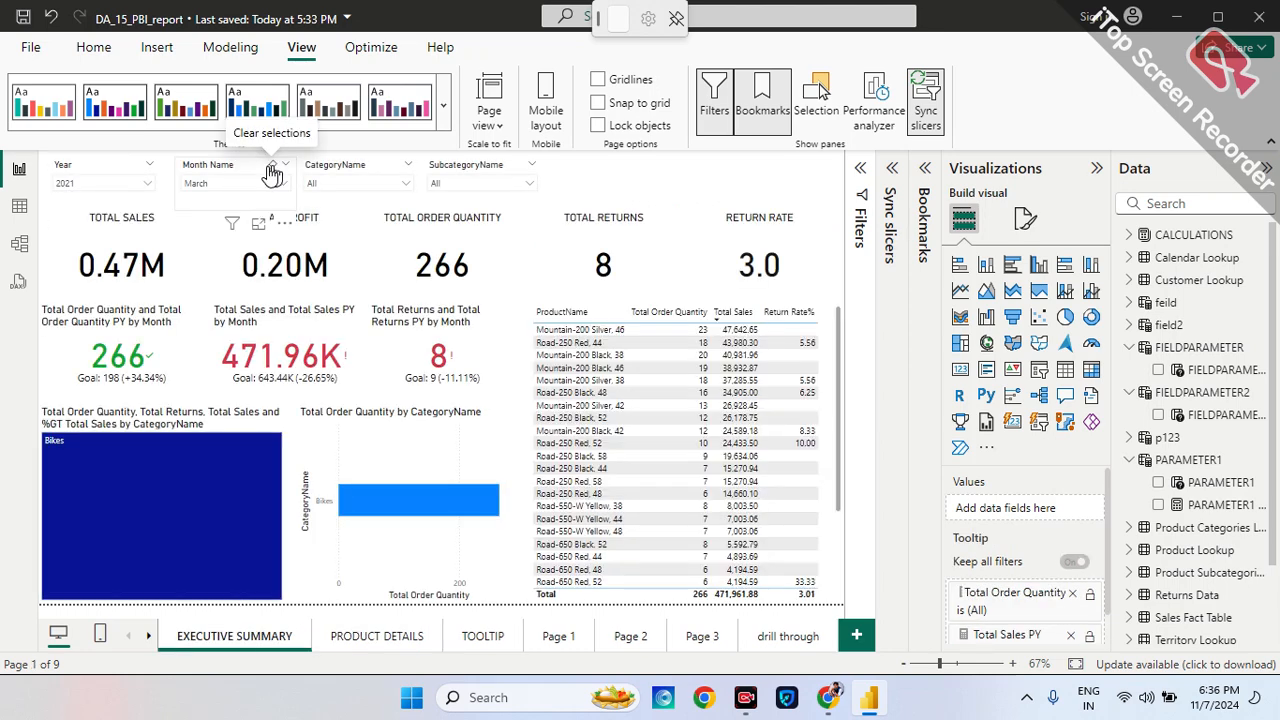
click(272, 174)
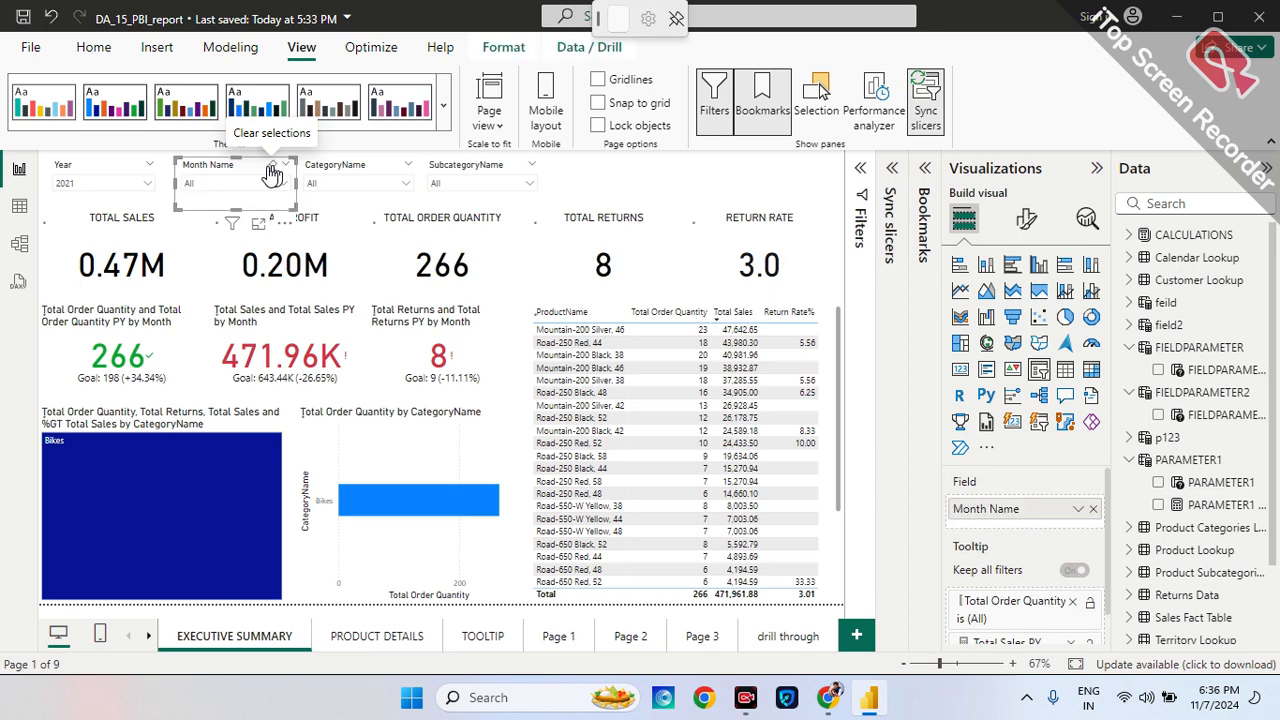
Set the Month Name slicer on EXECUTIVE SUMMARY to March and compare the filtering on PRODUCT DETAILS before and after.
click(370, 636)
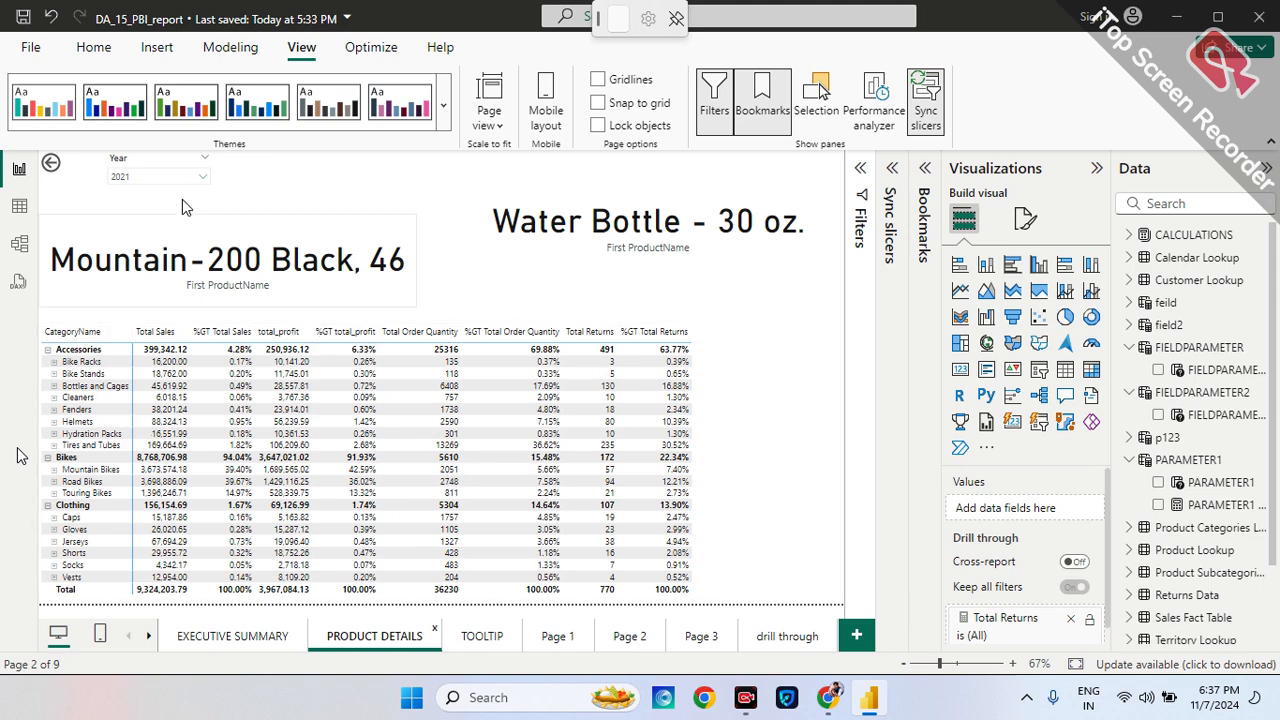
click(188, 645)
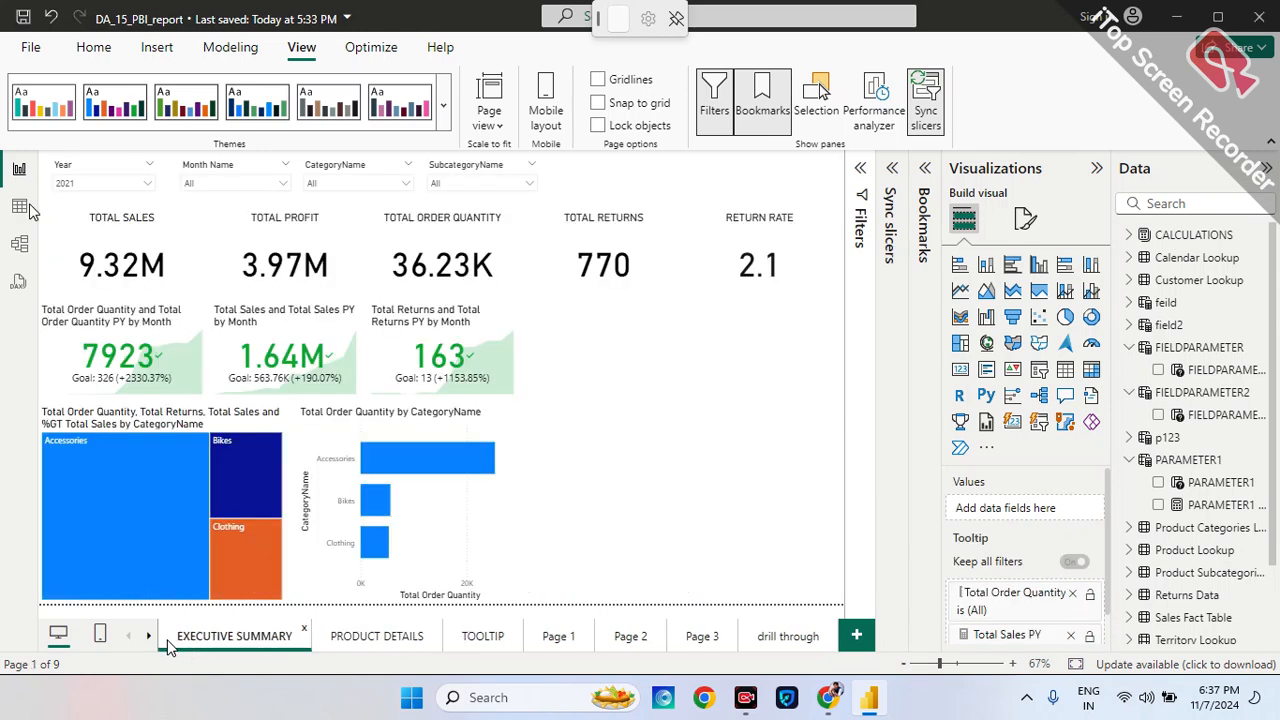
click(287, 183)
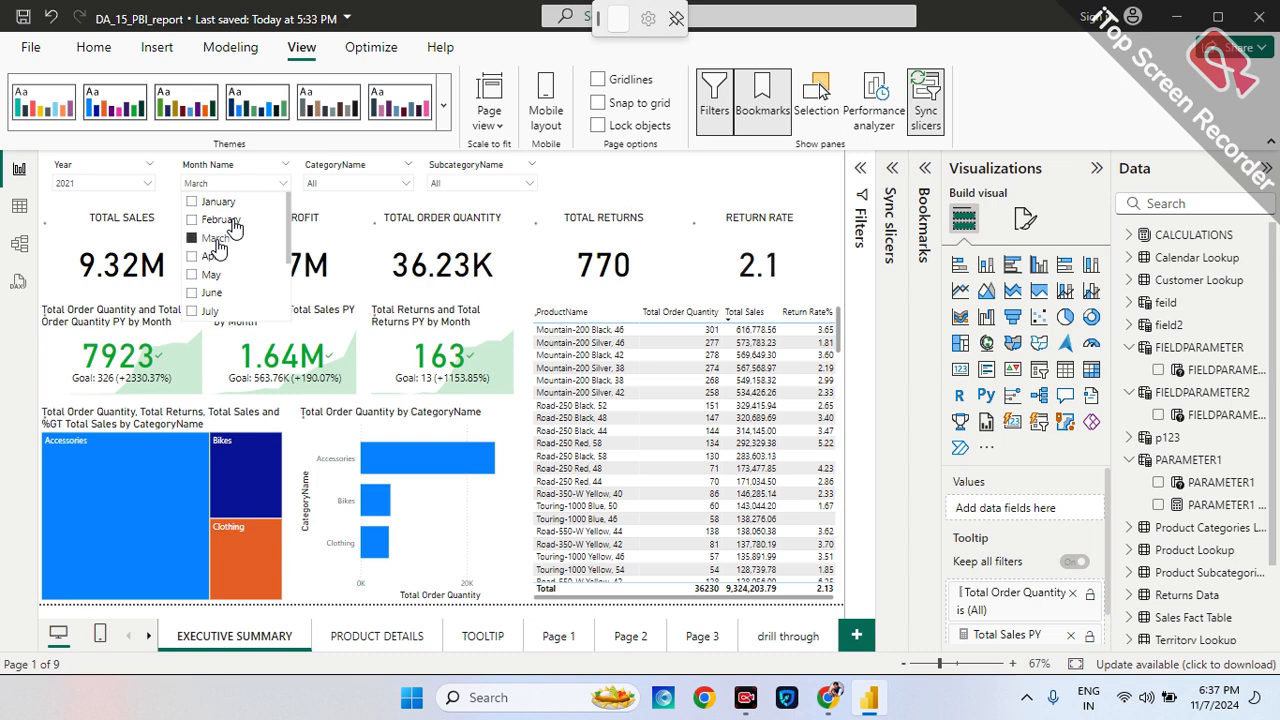
click(215, 239)
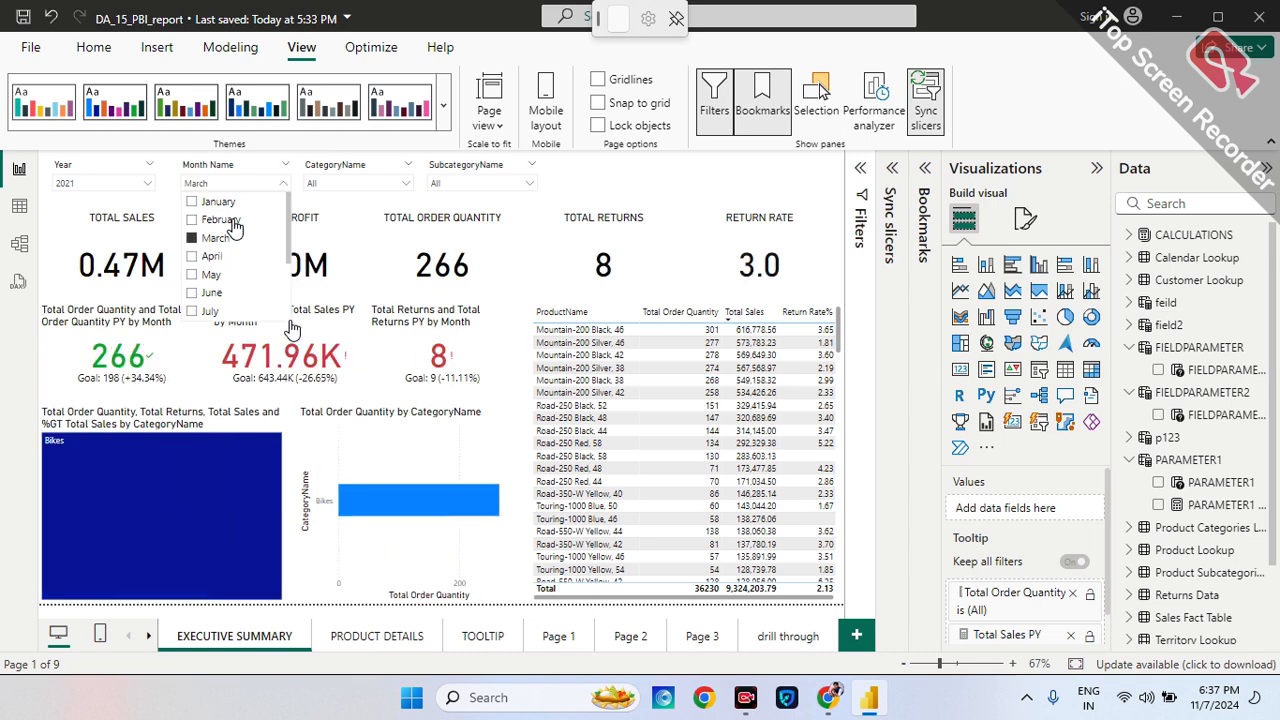
click(378, 646)
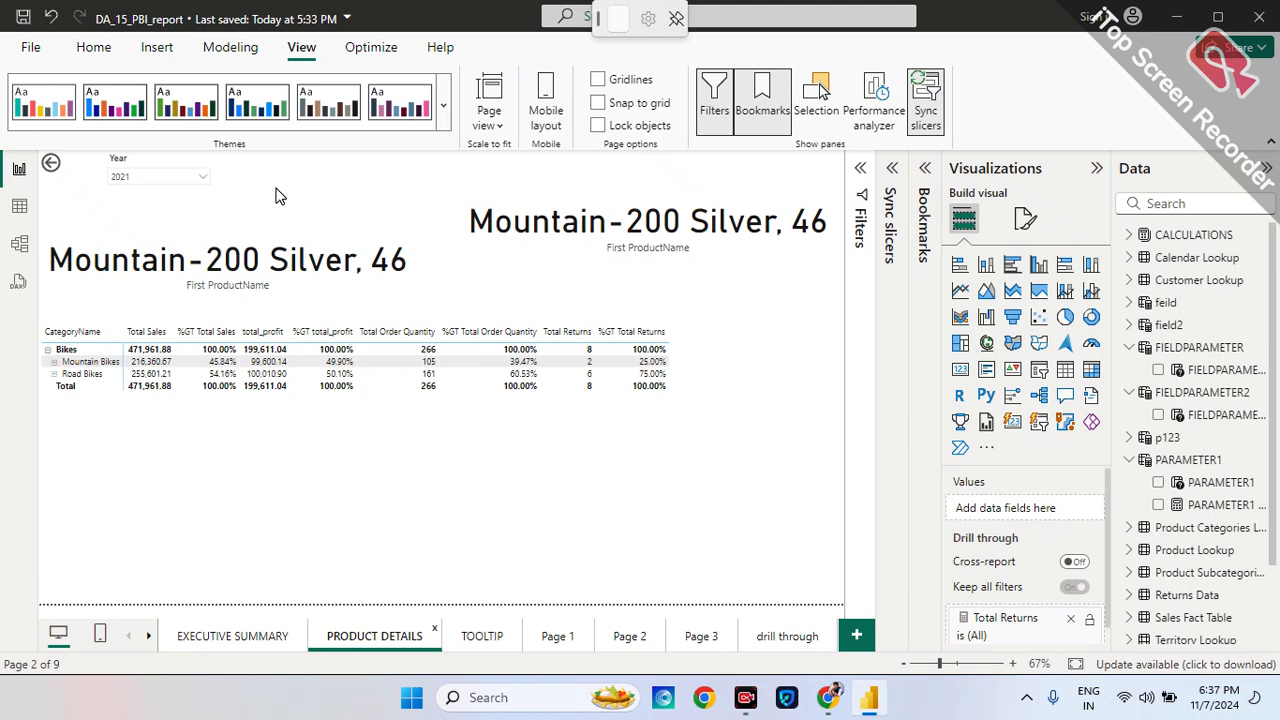
Turn off both syncing and visibility of the Year slicer for PRODUCT DETAILS in the Sync slicers settings.
click(926, 100)
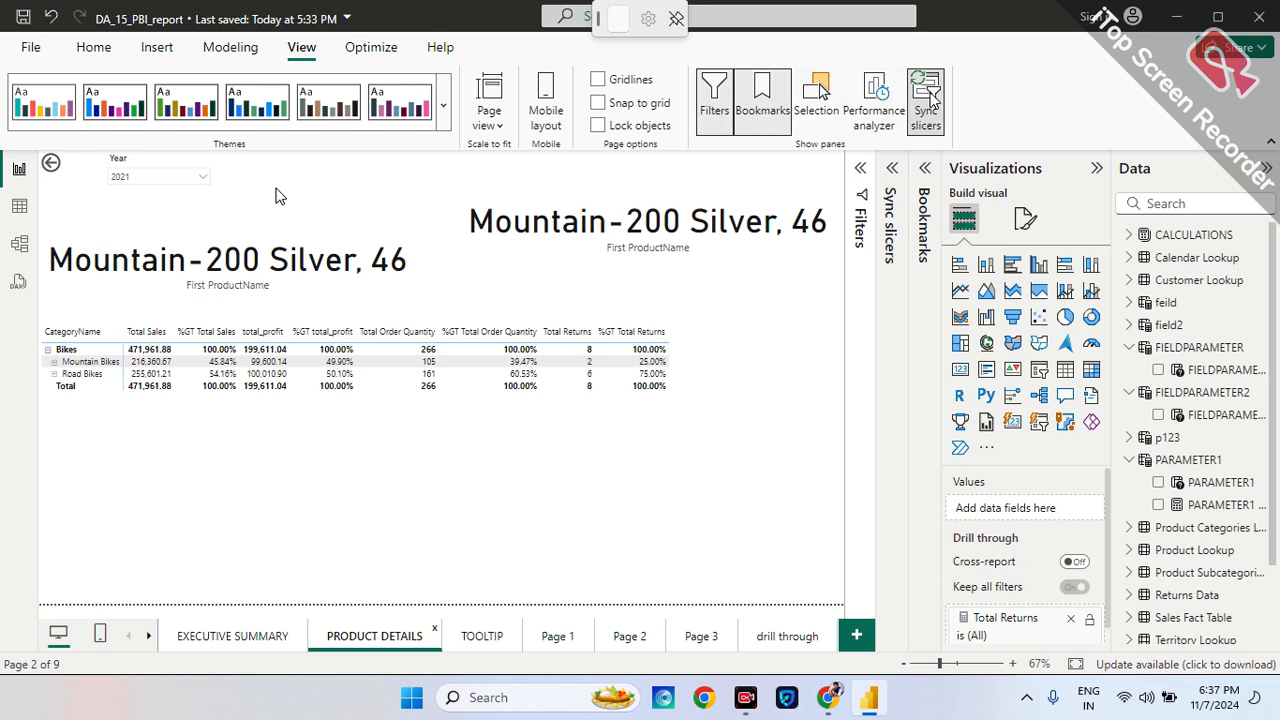
click(925, 97)
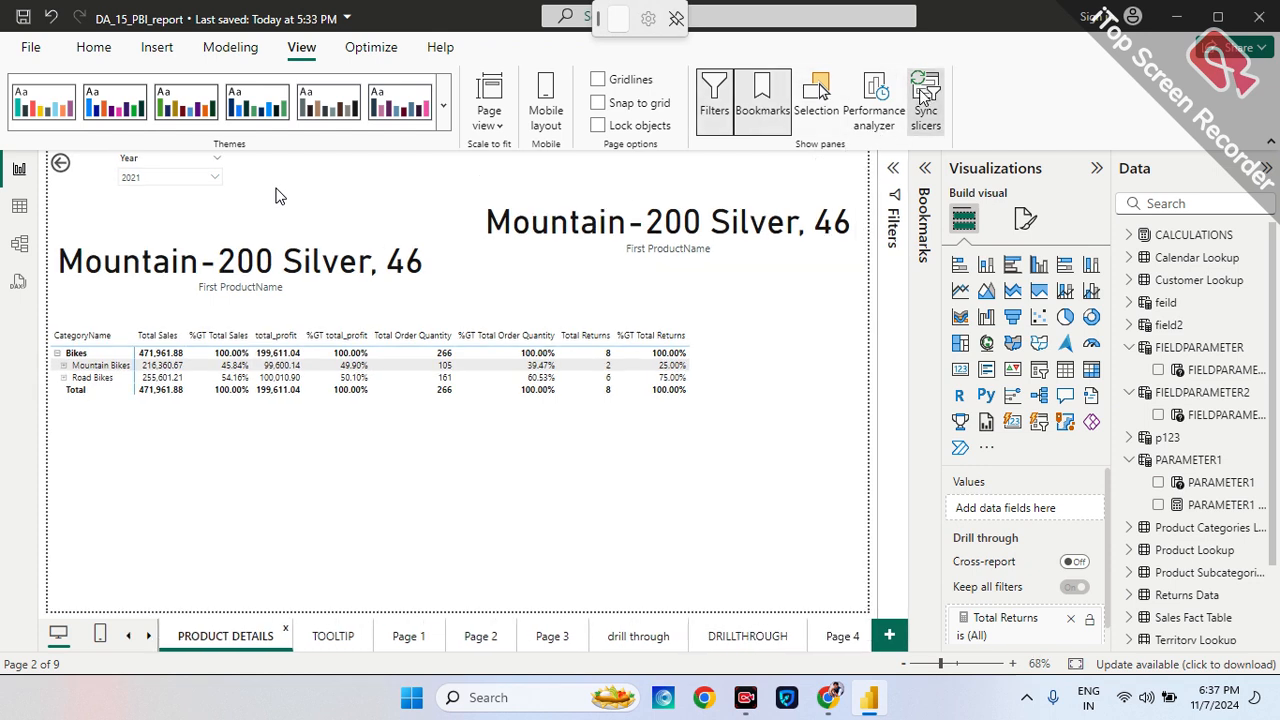
click(170, 192)
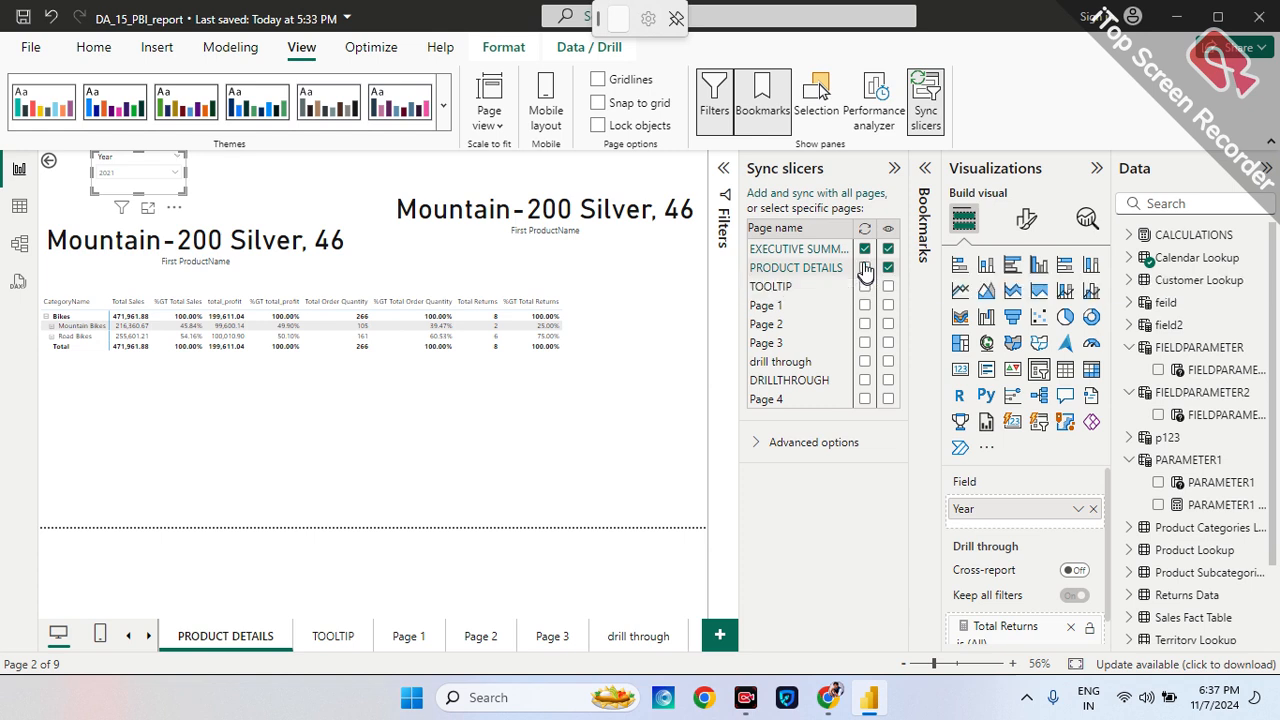
click(887, 269)
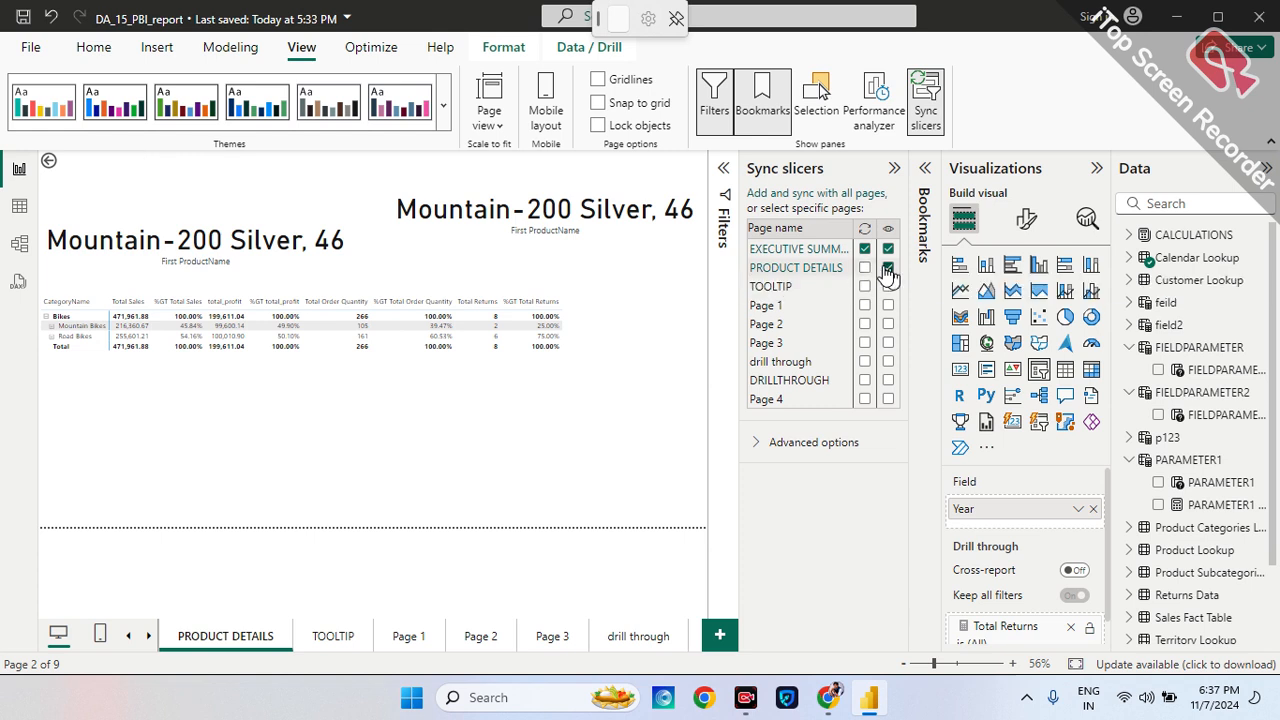
Set the Year slicer on EXECUTIVE SUMMARY to 2022 and check whether PRODUCT DETAILS responds.
click(136, 638)
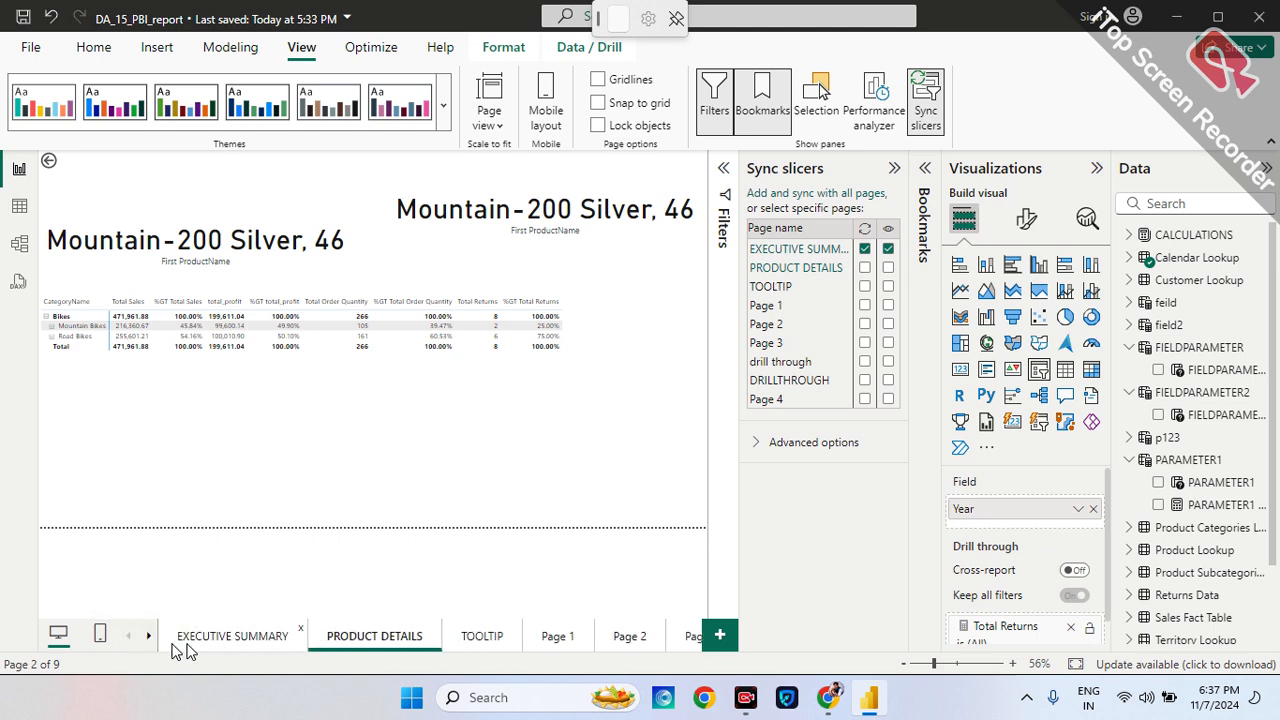
click(180, 645)
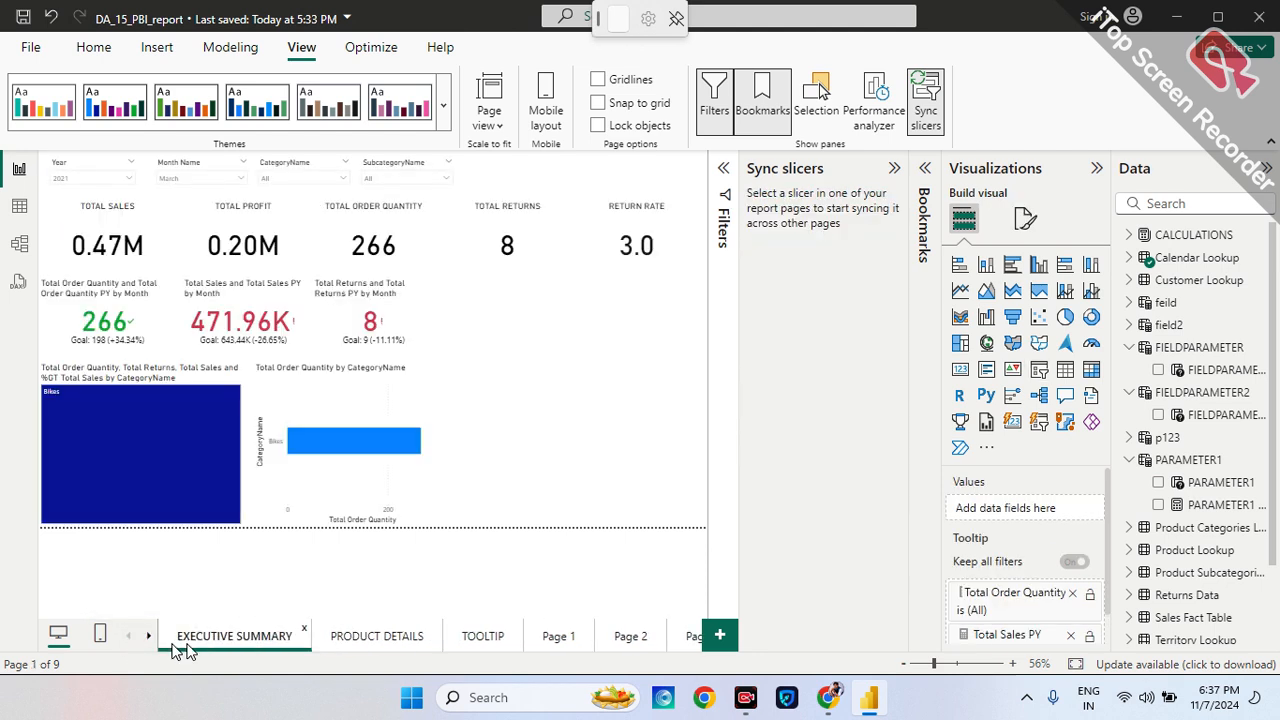
click(124, 181)
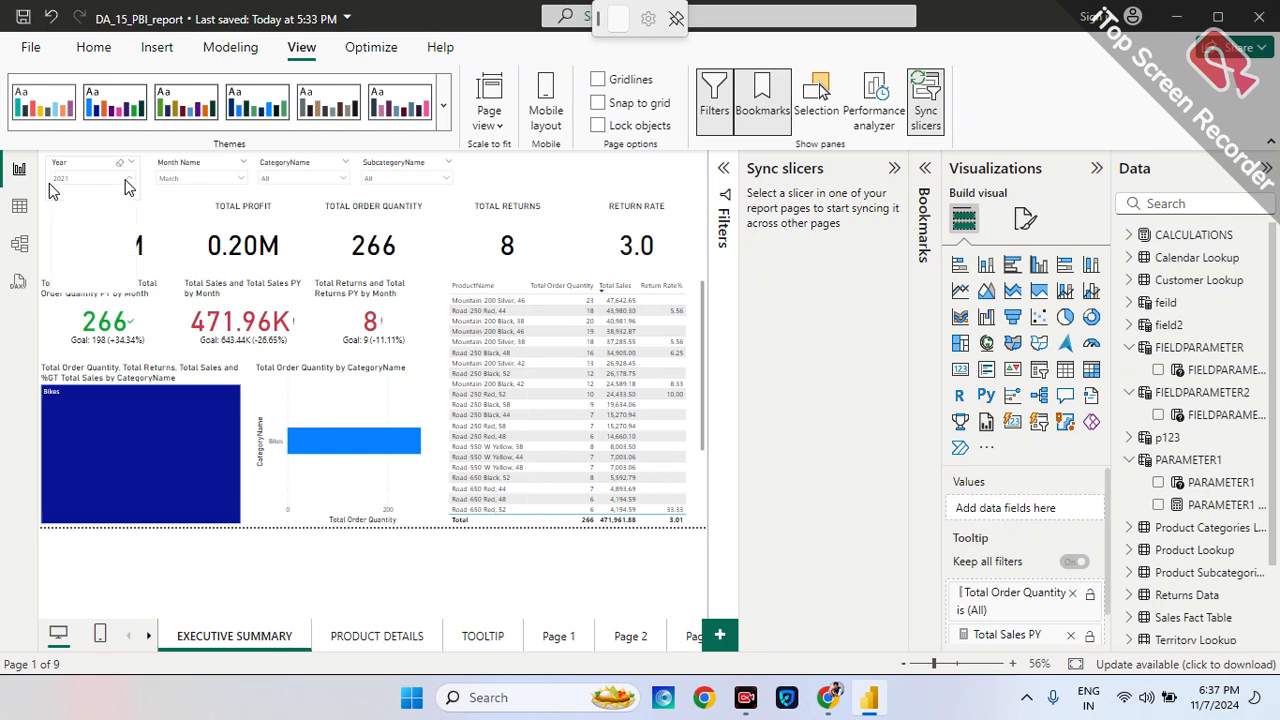
click(77, 224)
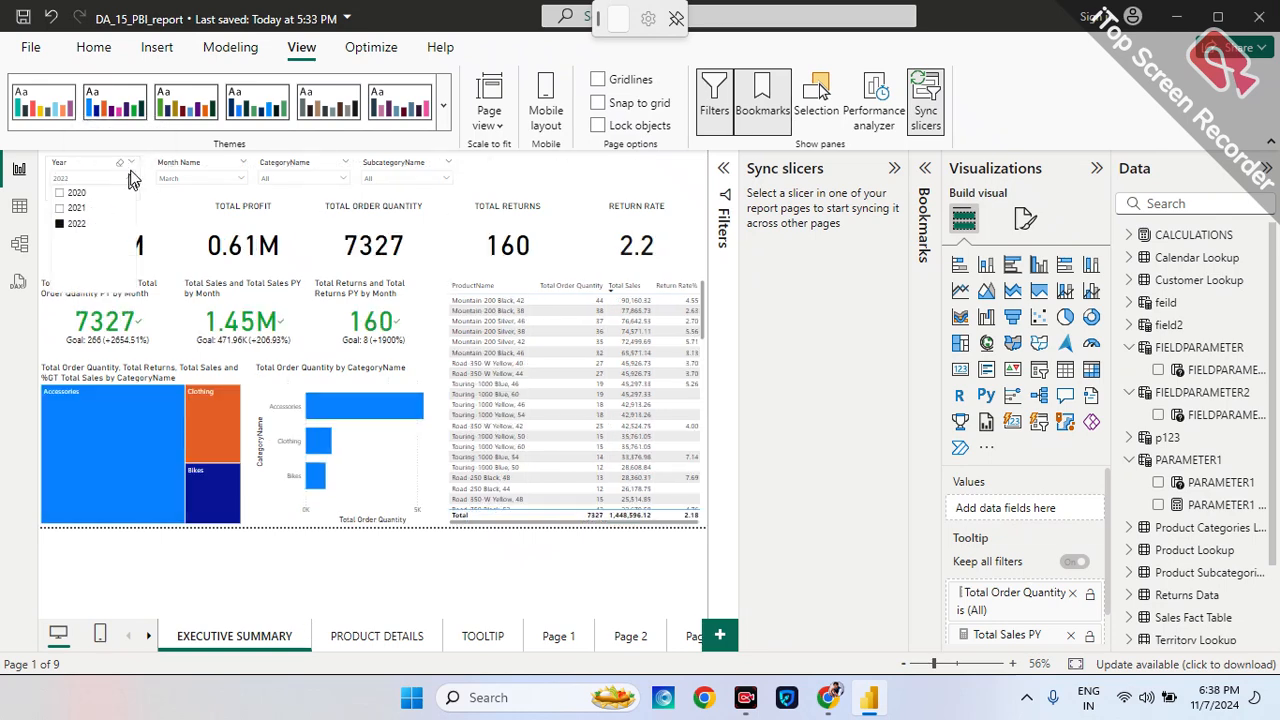
click(131, 175)
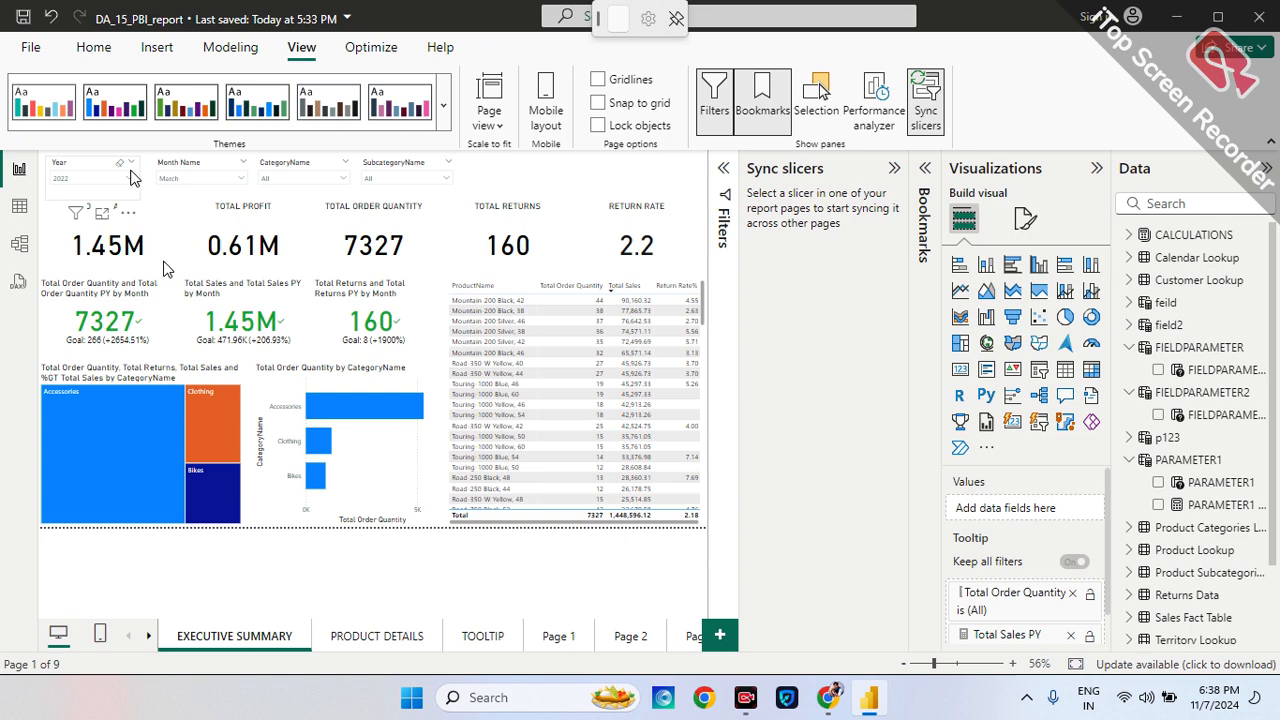
click(372, 636)
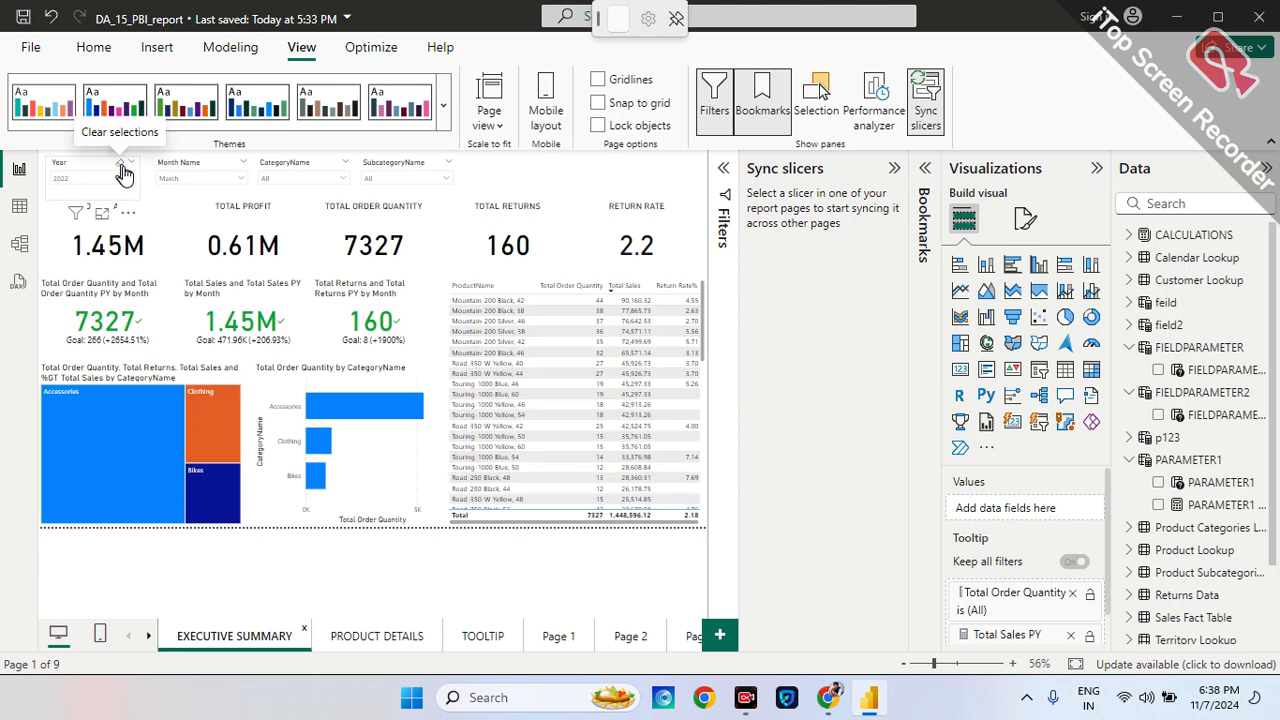
Clear the Year slicer selection on EXECUTIVE SUMMARY, collapse the Sync slicers settings, and check the table on PRODUCT DETAILS.
click(121, 167)
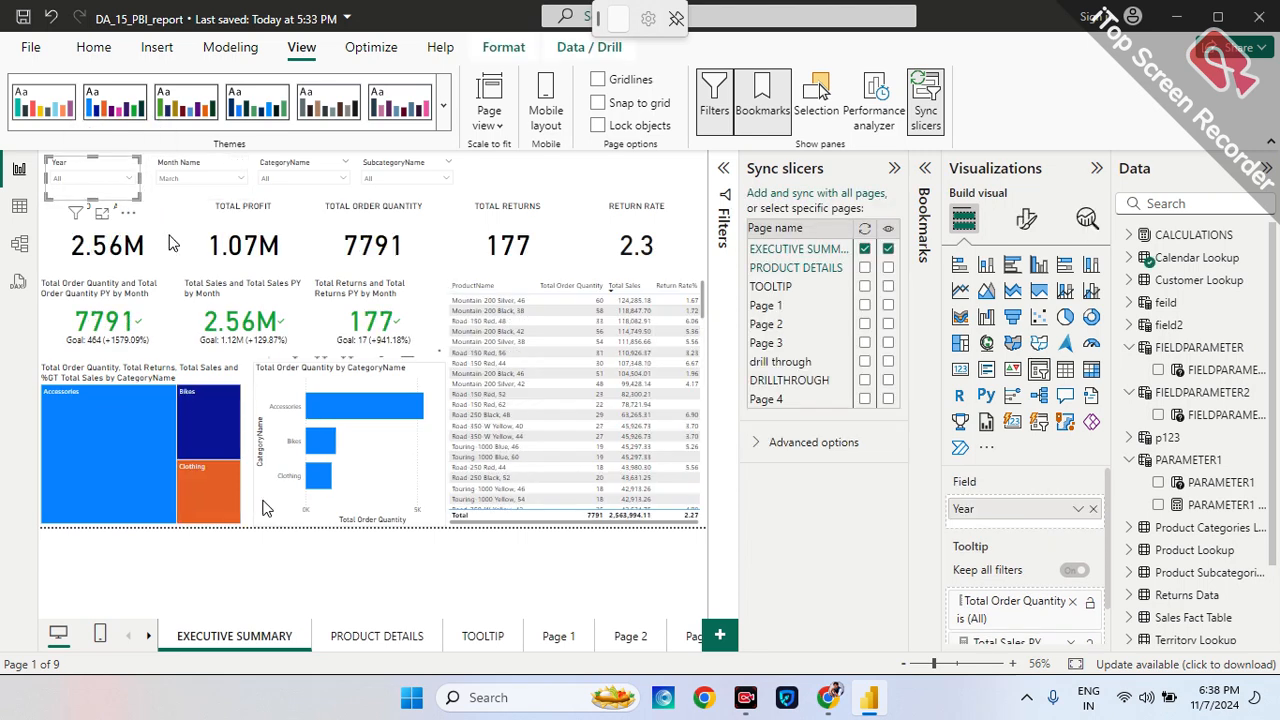
click(896, 171)
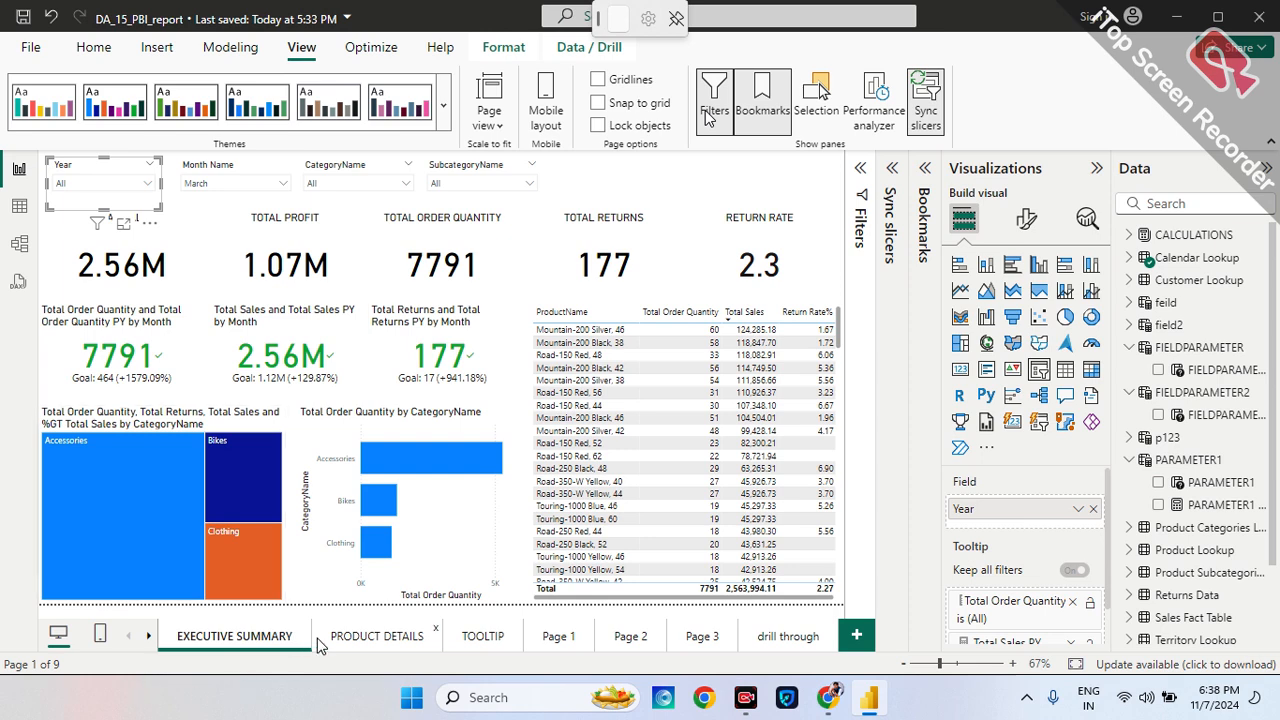
click(350, 640)
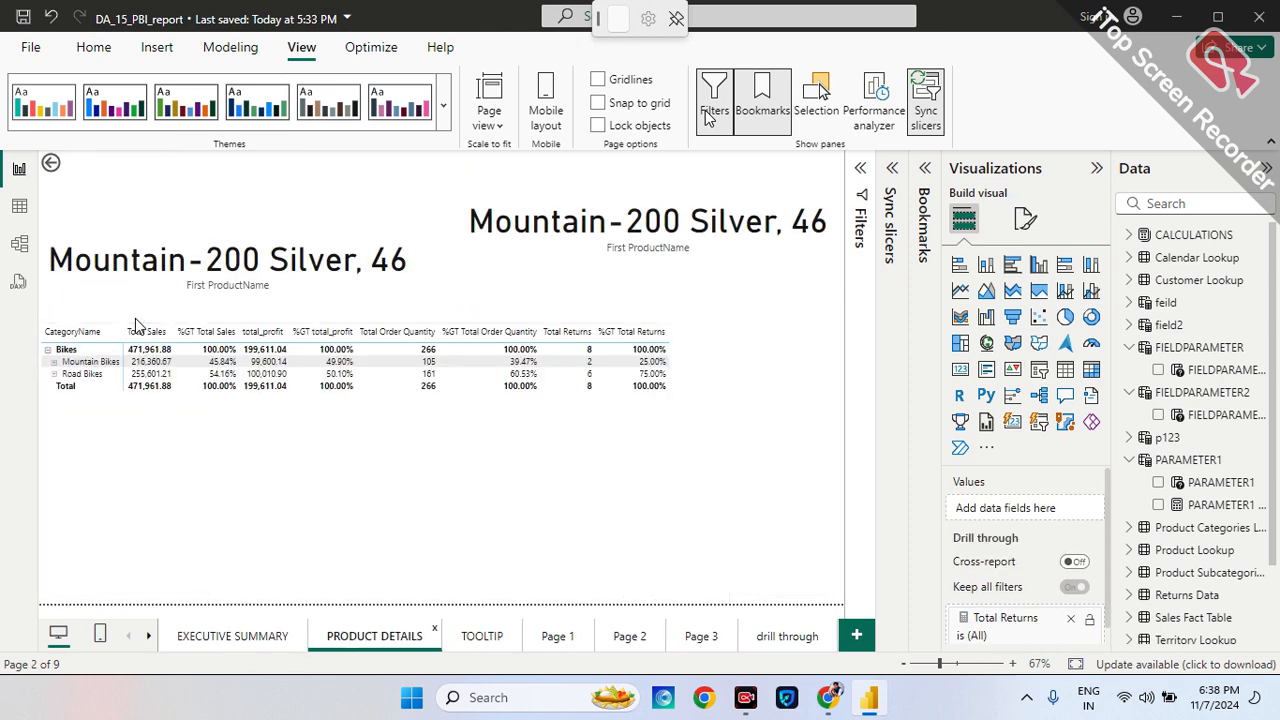
click(888, 180)
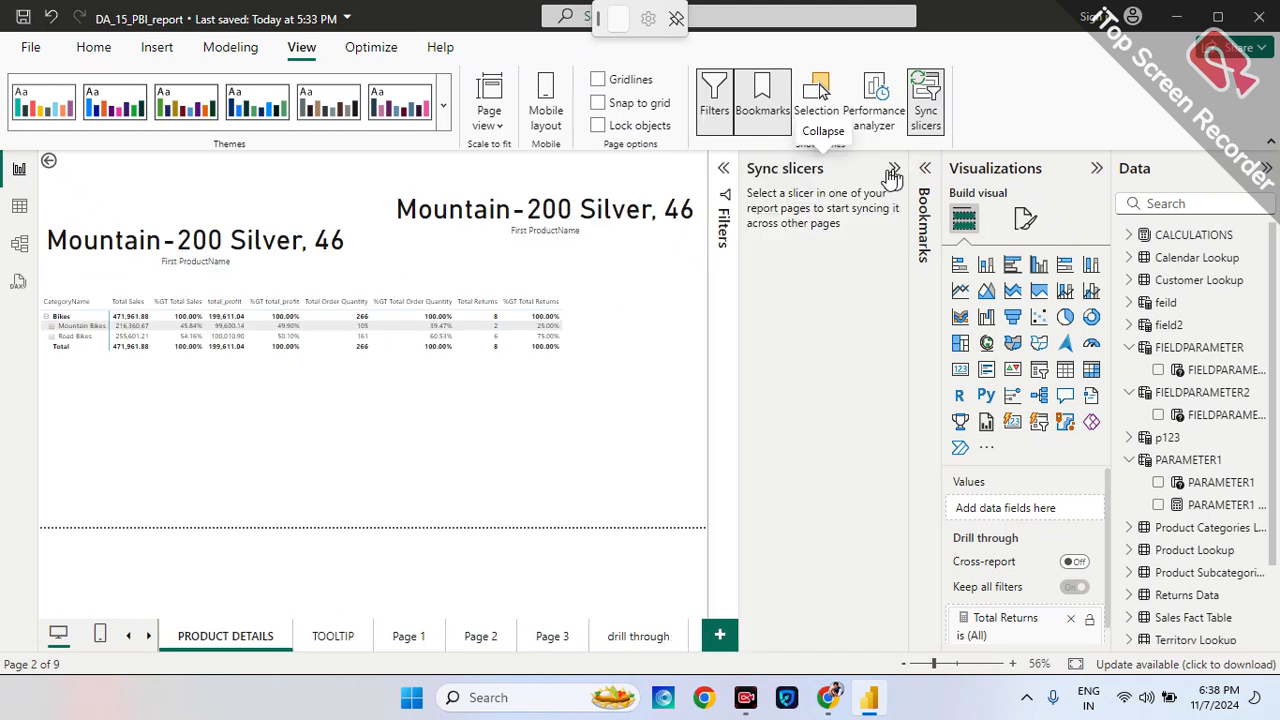
click(892, 171)
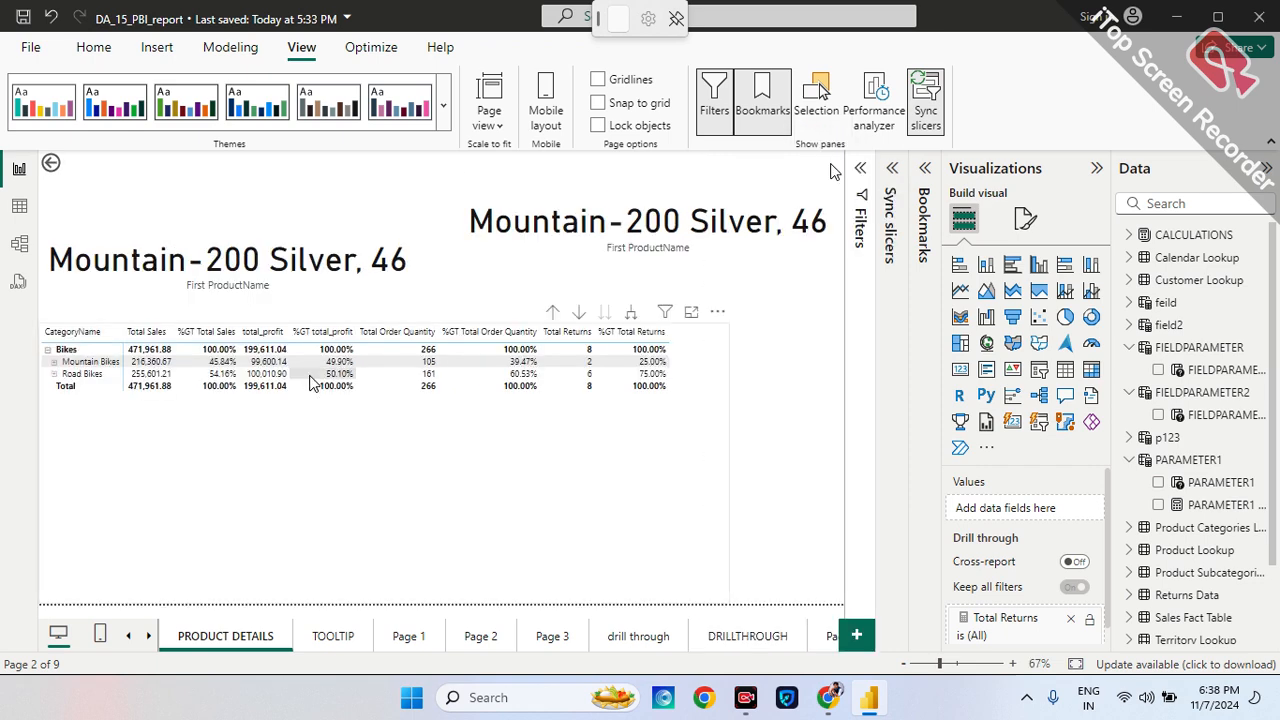
Clear the Month Name selection on EXECUTIVE SUMMARY and check its effect on PRODUCT DETAILS.
click(129, 637)
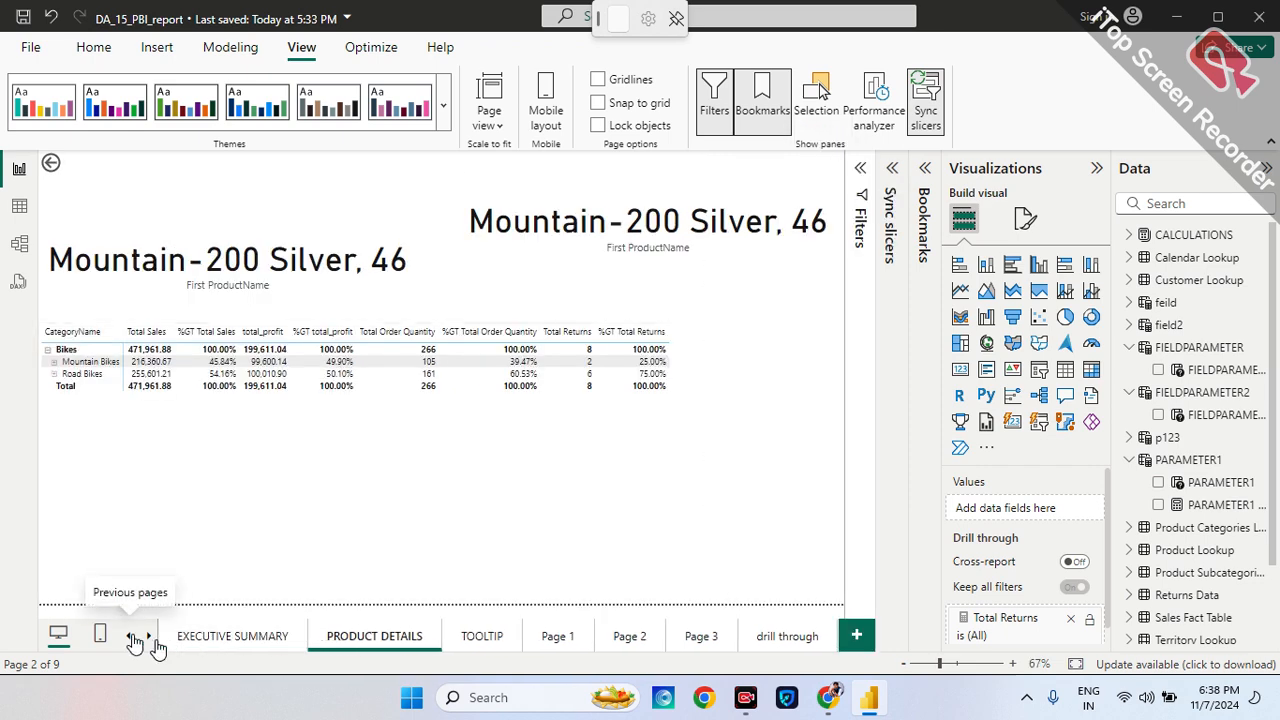
click(226, 637)
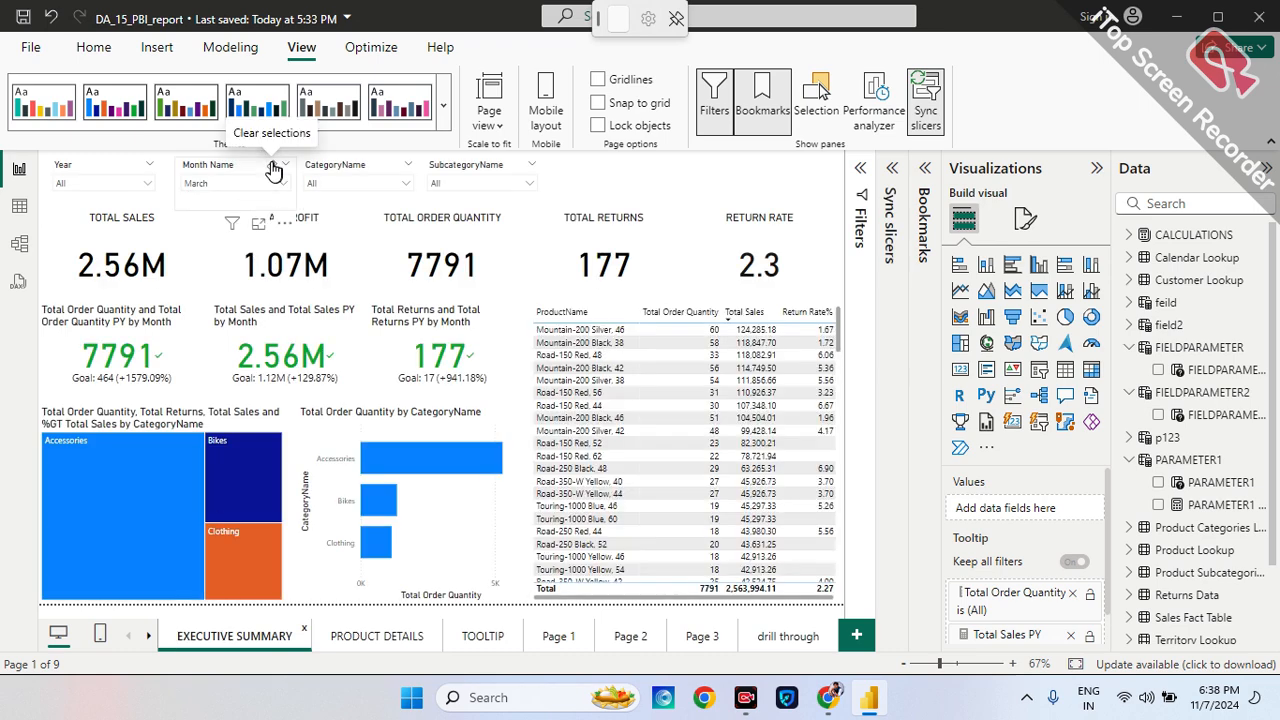
click(273, 170)
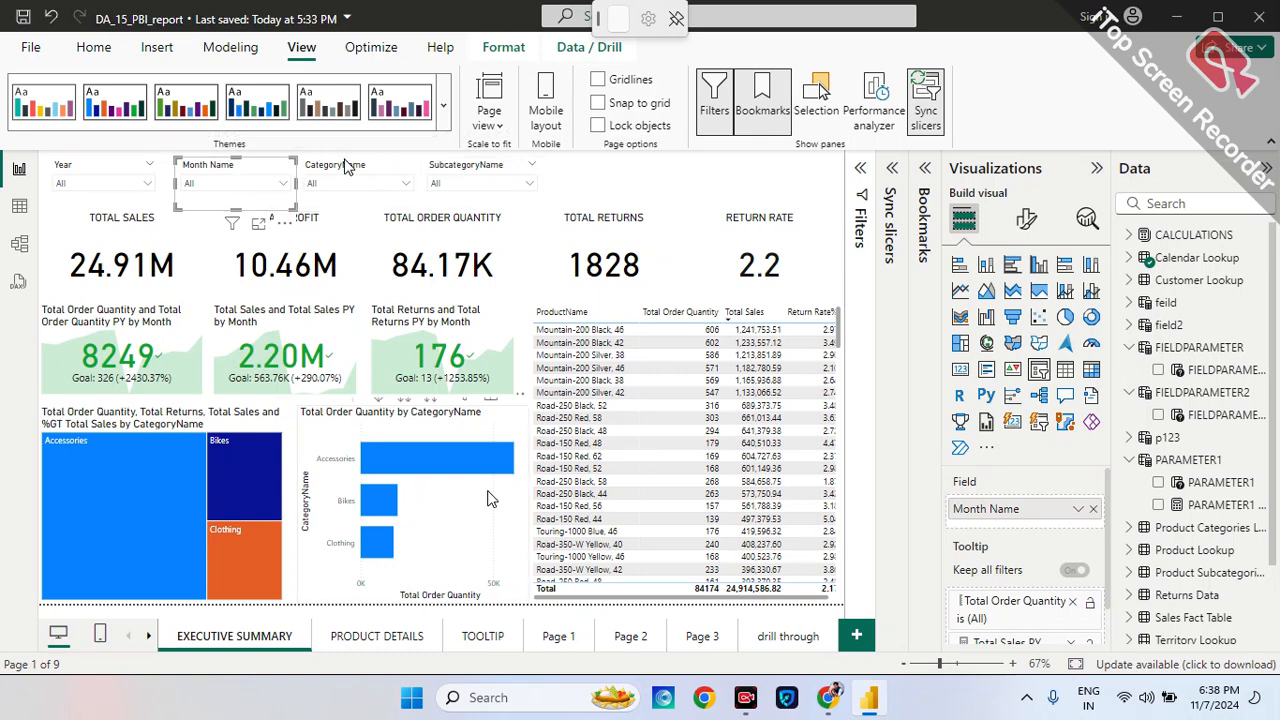
click(372, 641)
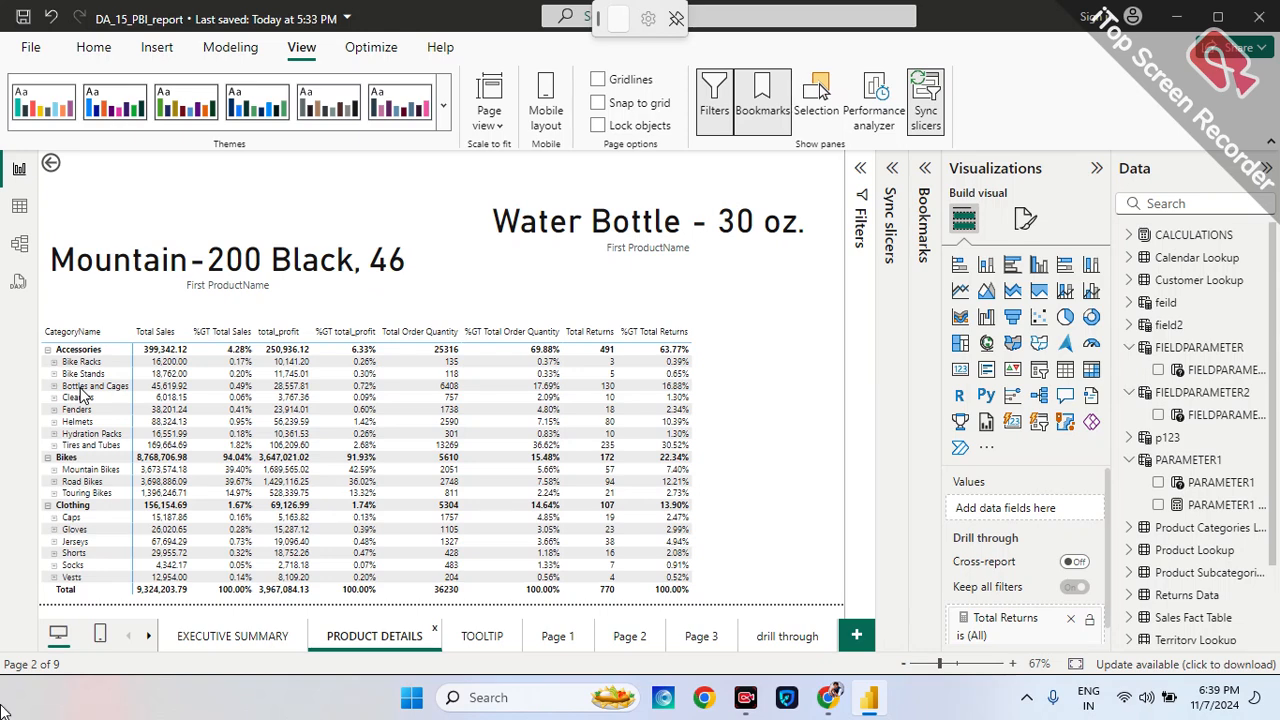
Set the Year slicer on EXECUTIVE SUMMARY to 2021 and compare the page's totals with PRODUCT DETAILS.
click(240, 637)
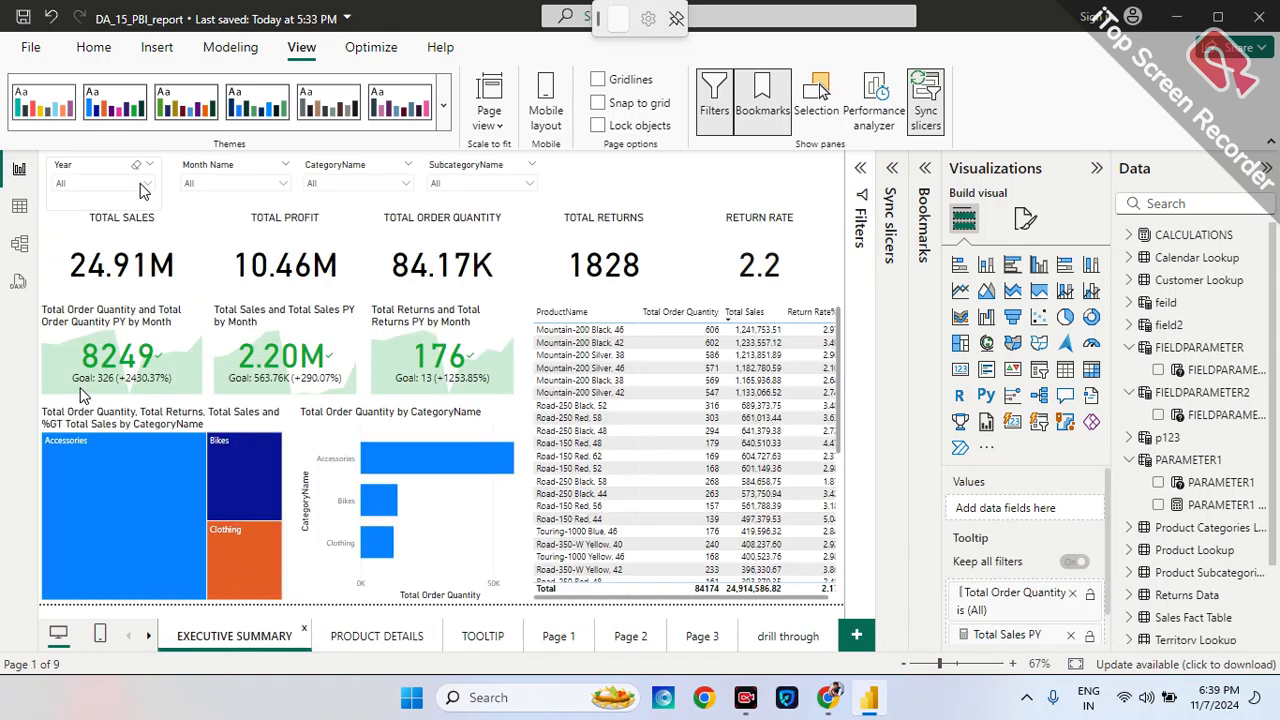
click(147, 184)
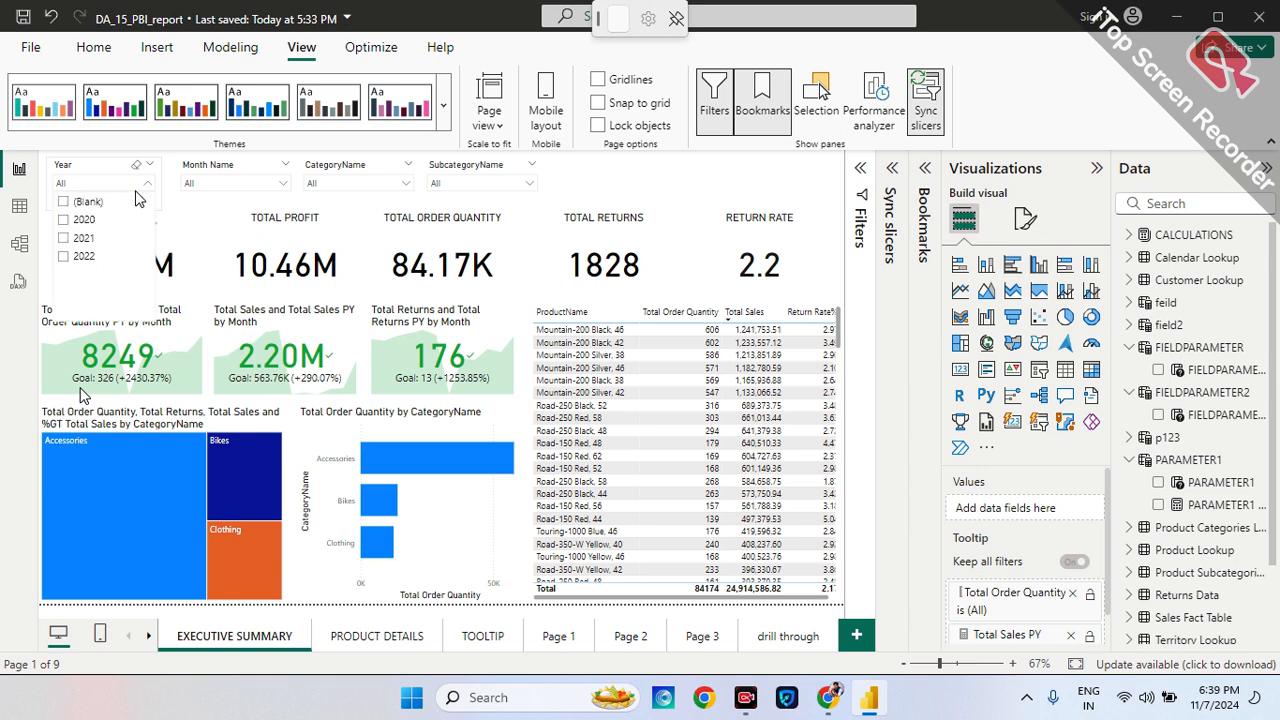
click(83, 238)
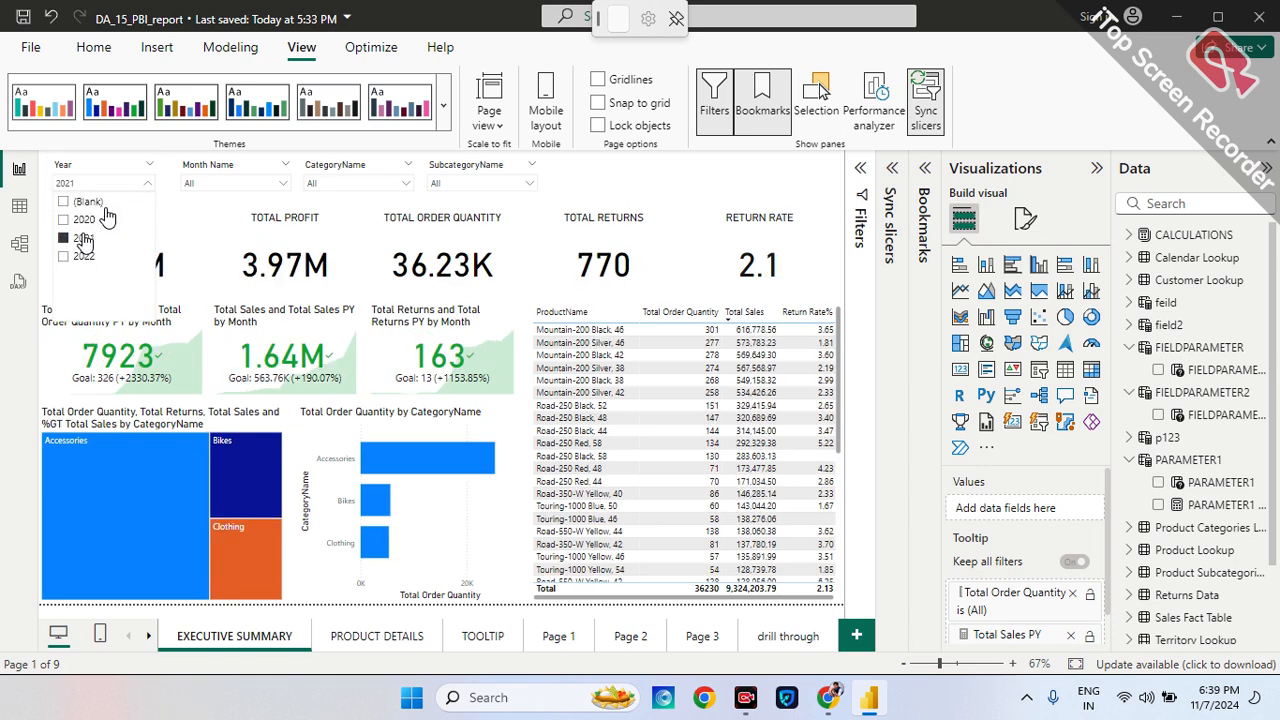
click(142, 186)
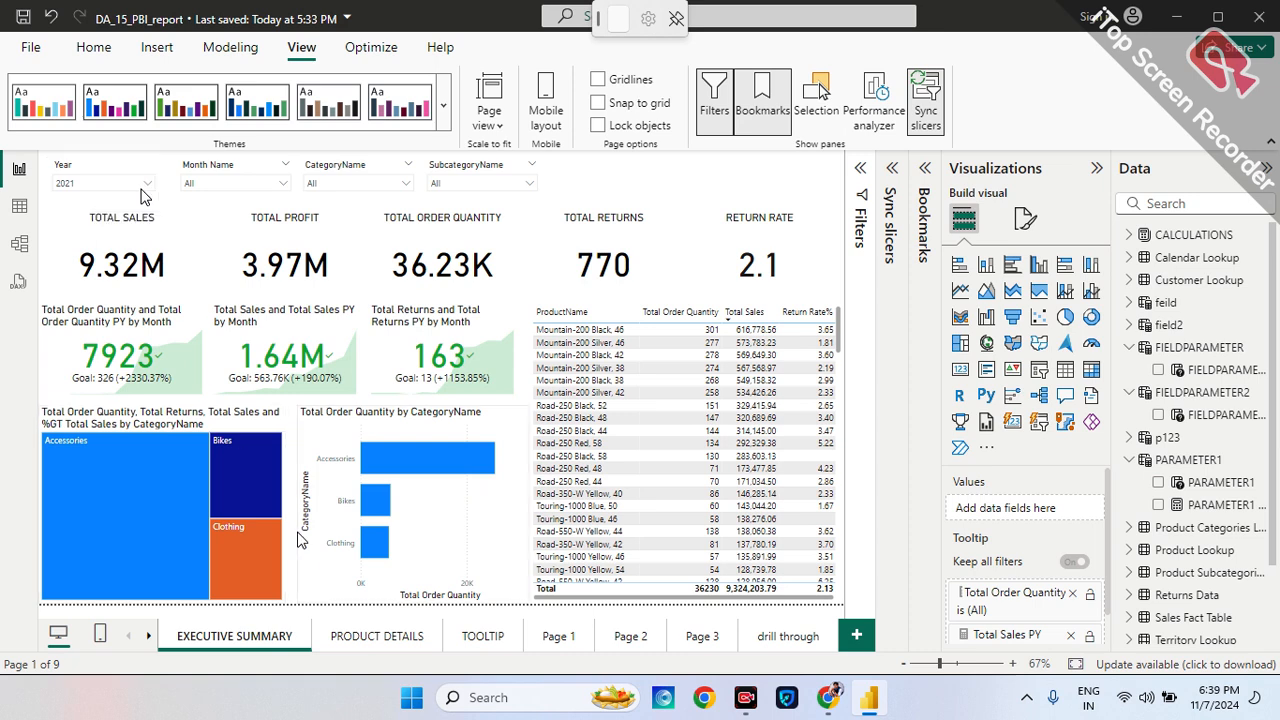
click(383, 636)
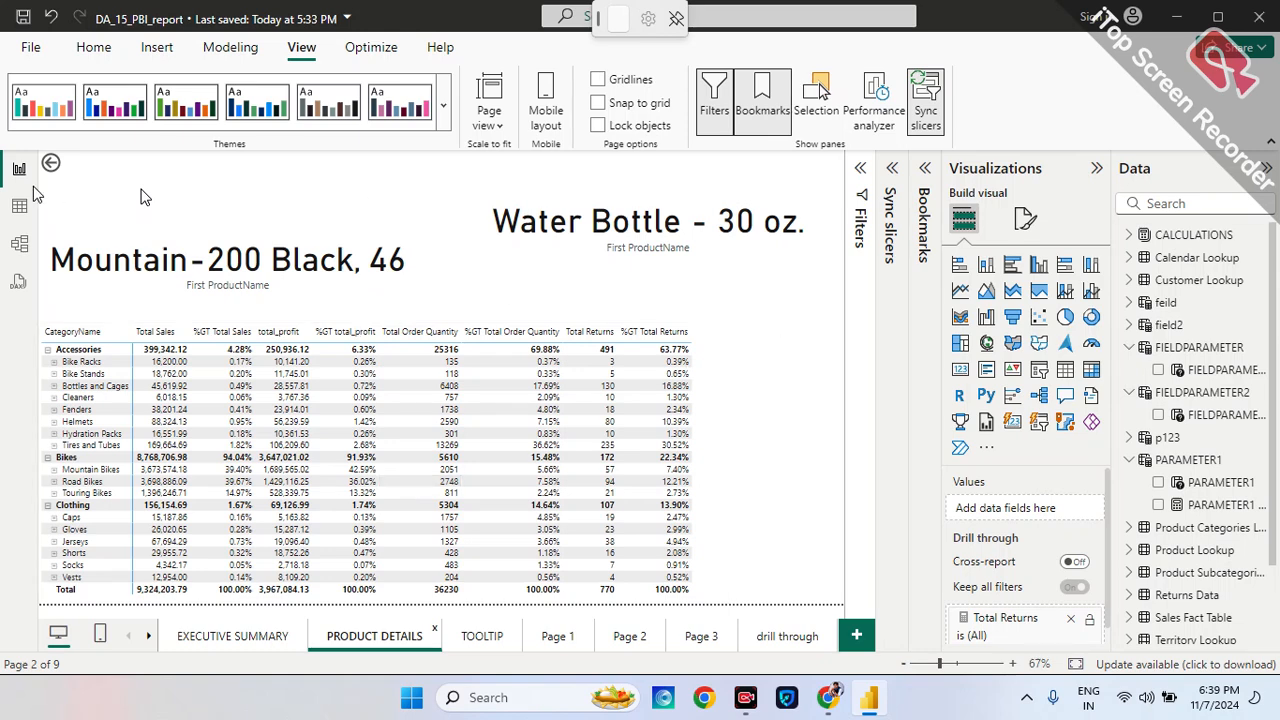
Examine the general and visual formatting options of the TOTAL RETURNS card on EXECUTIVE SUMMARY, then deselect the card.
click(197, 645)
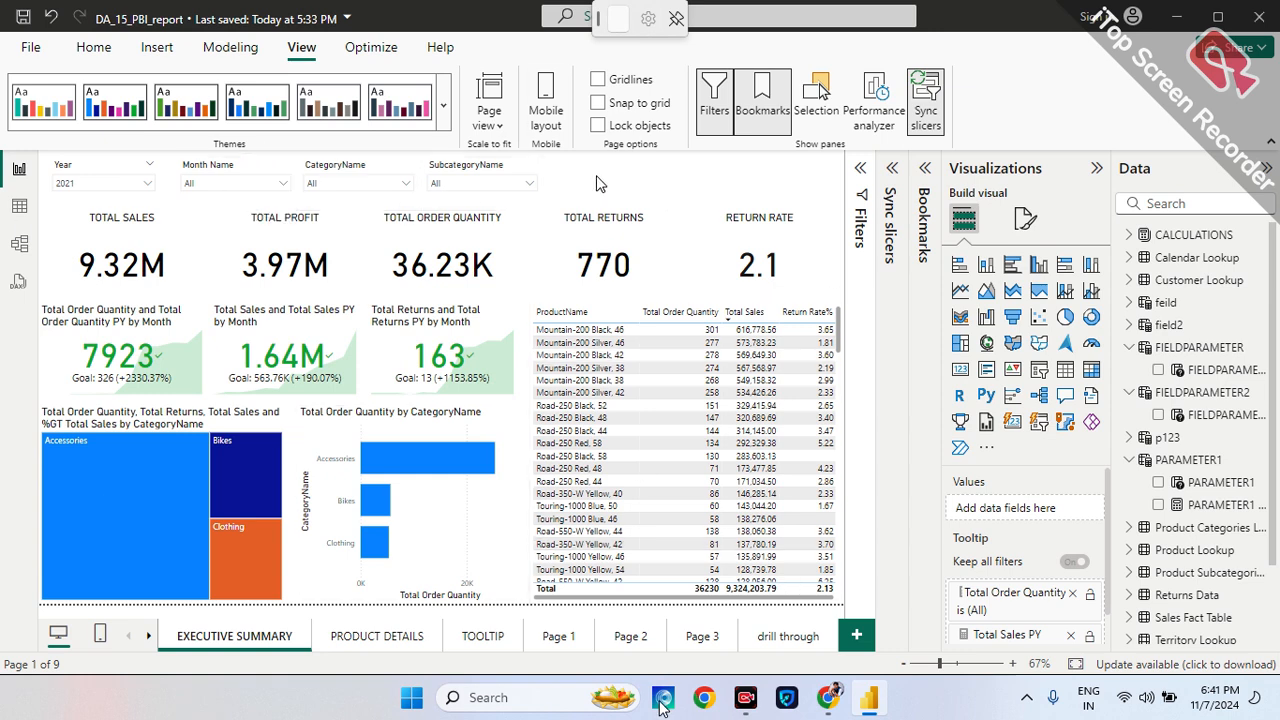
click(108, 52)
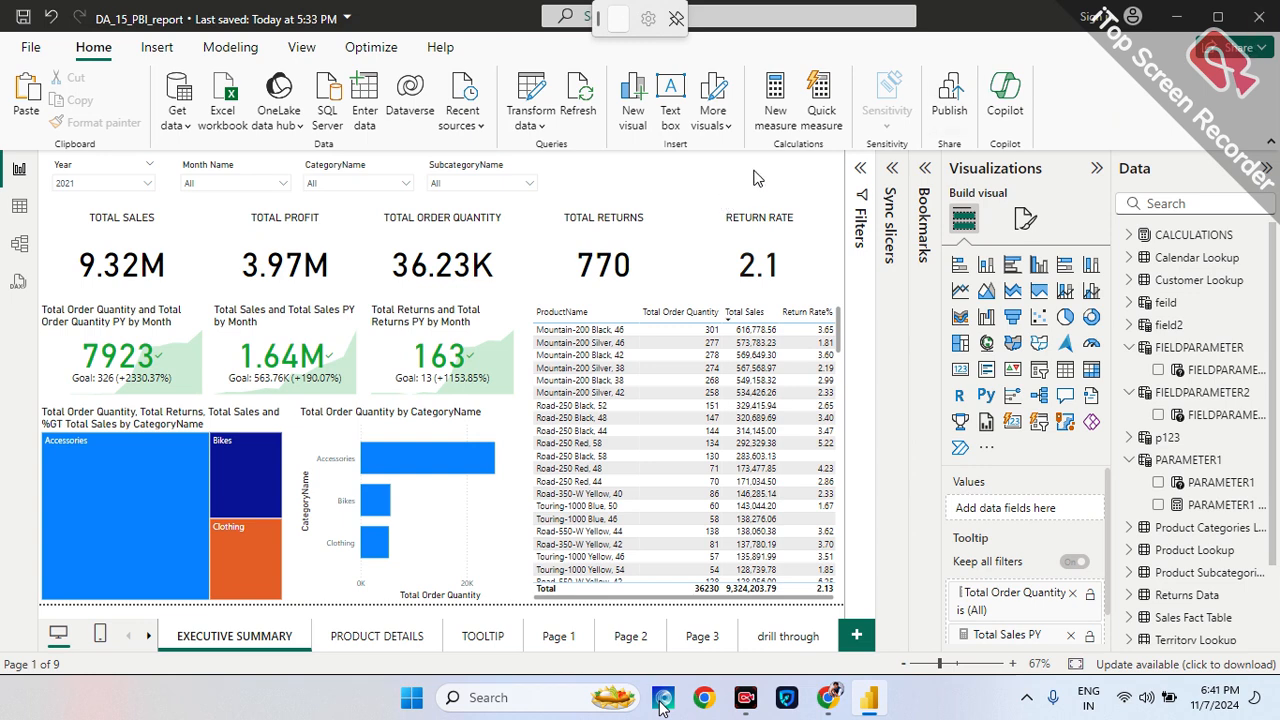
click(1025, 218)
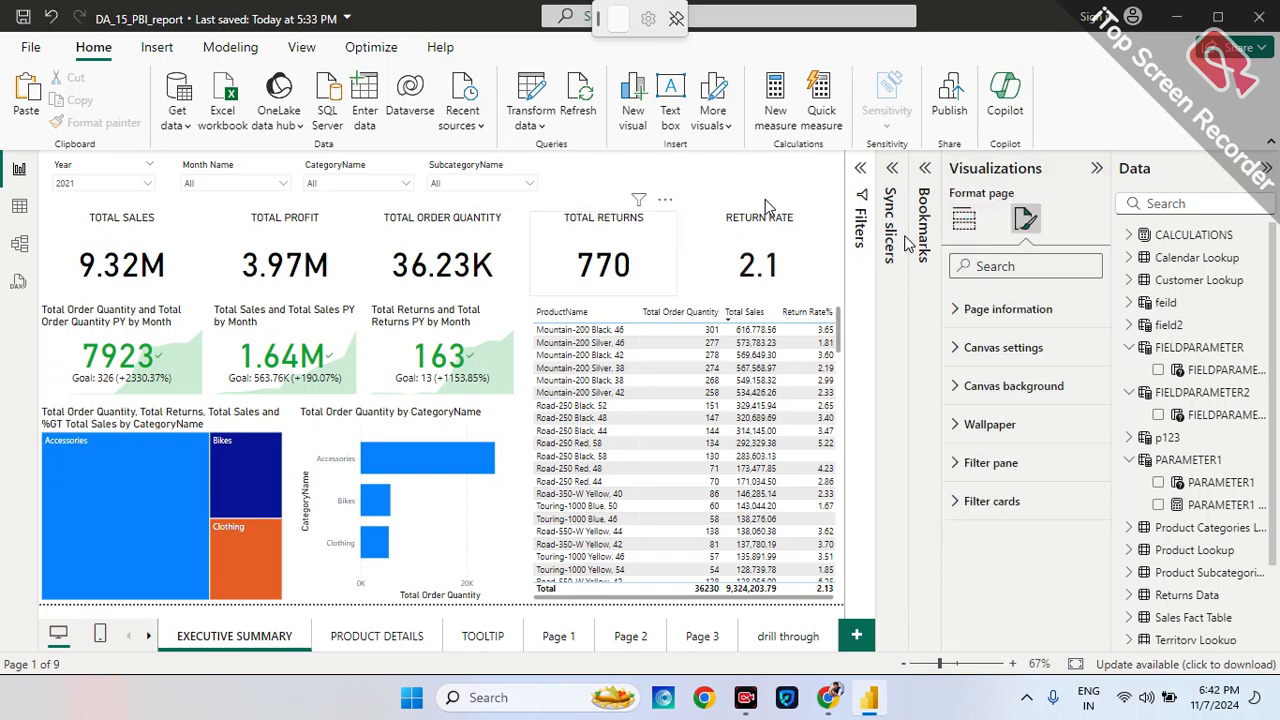
click(578, 248)
click(1020, 304)
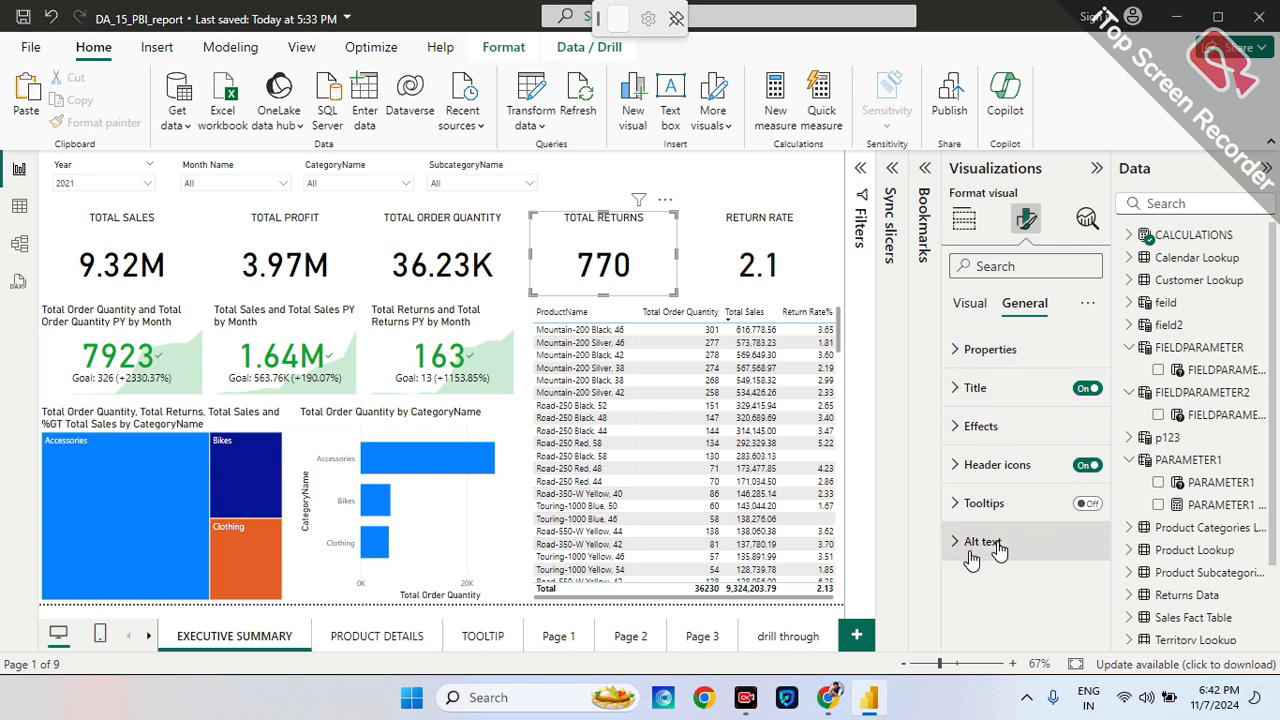
click(970, 303)
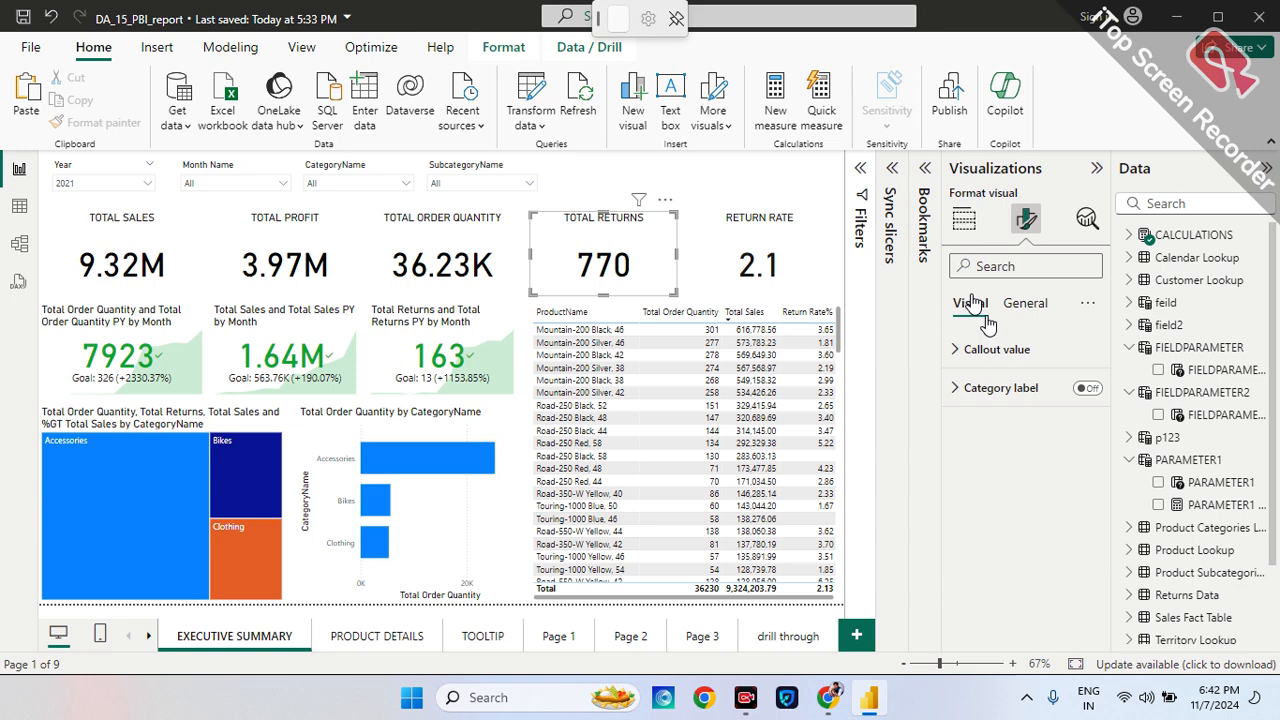
click(700, 192)
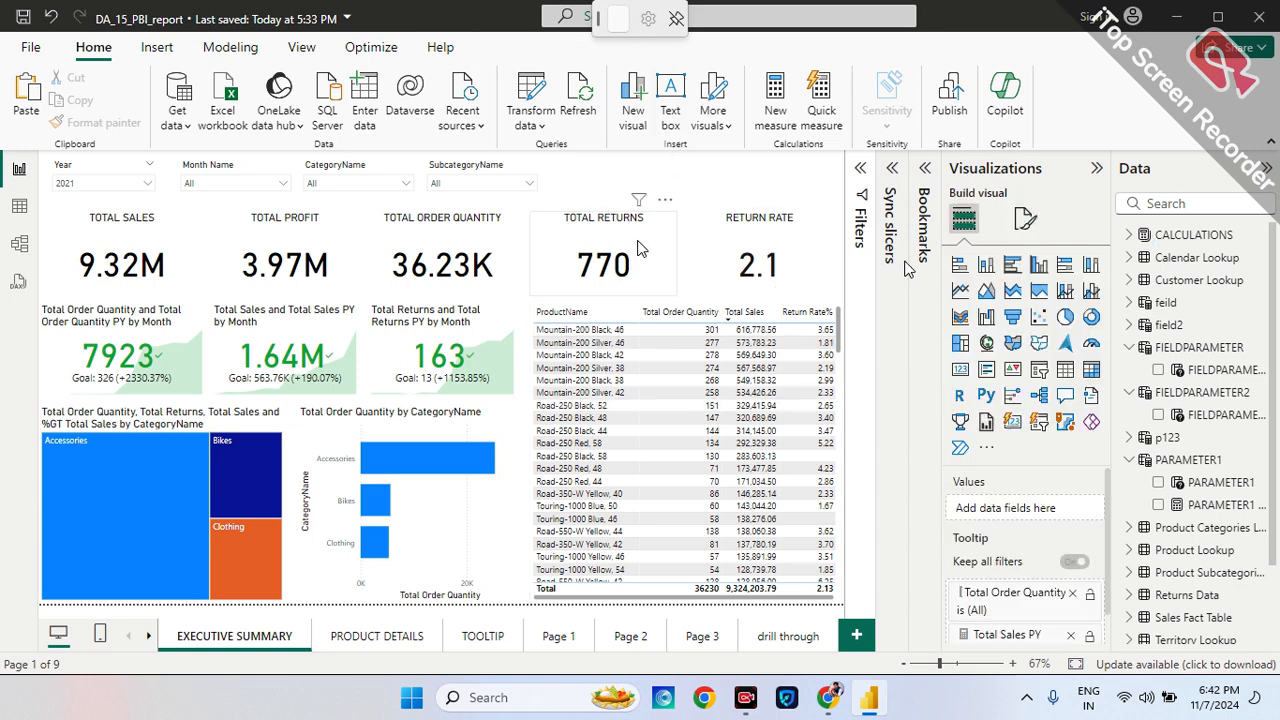